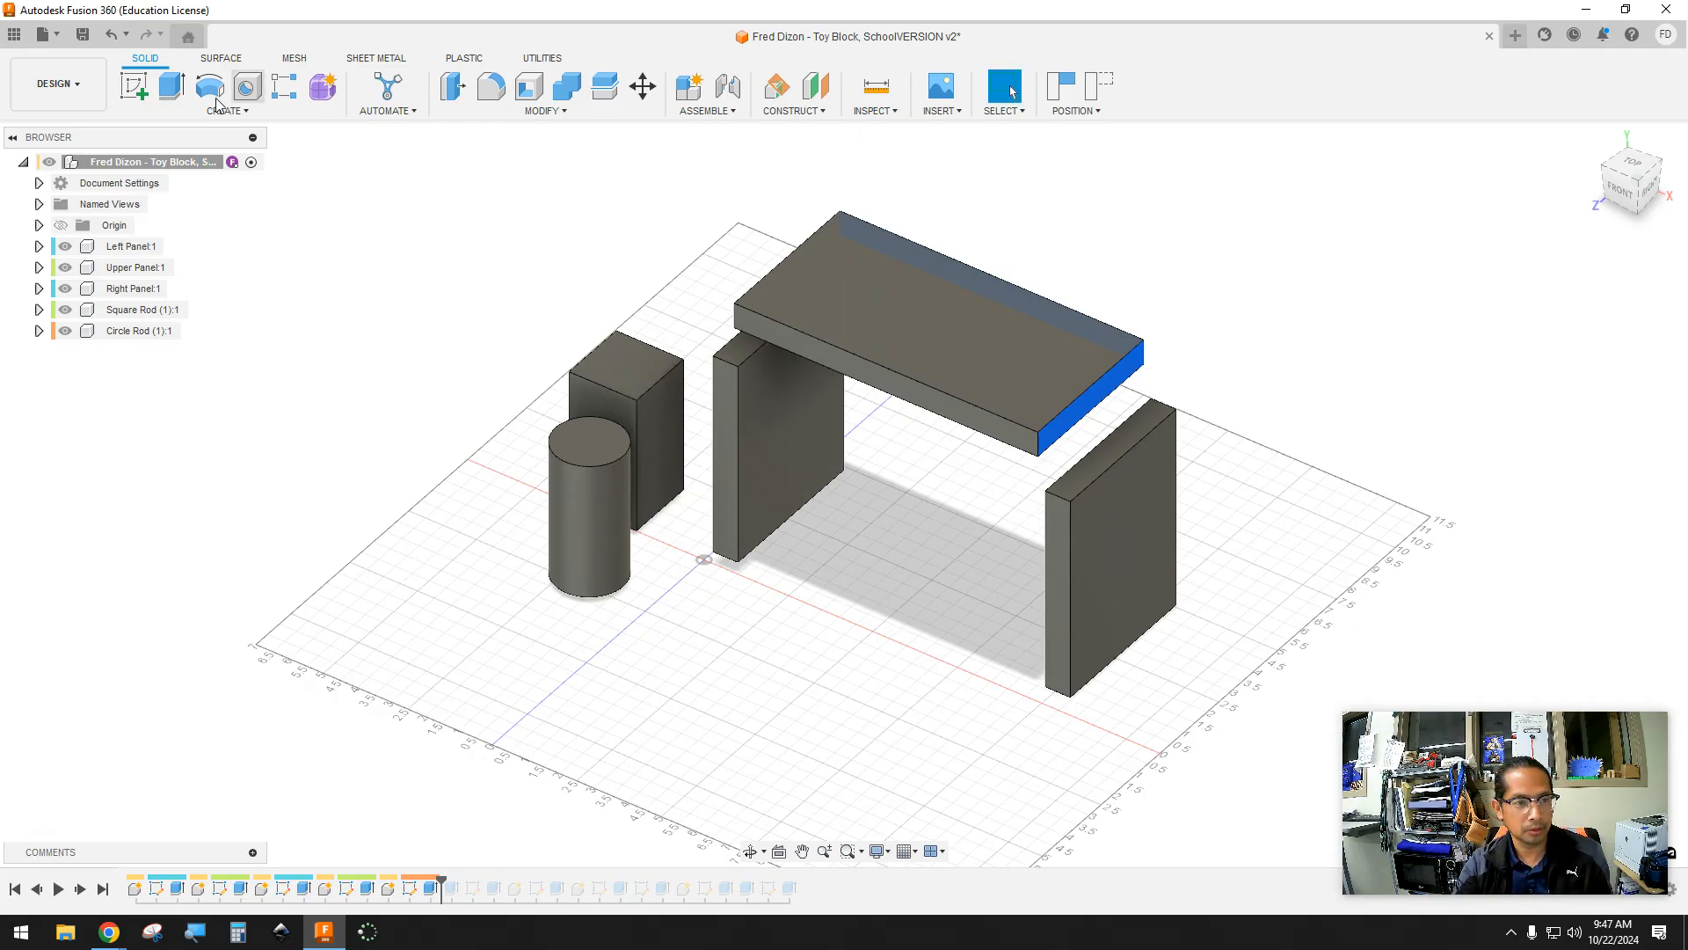
Undo the last two component drags on the toy block's panels
click(110, 35)
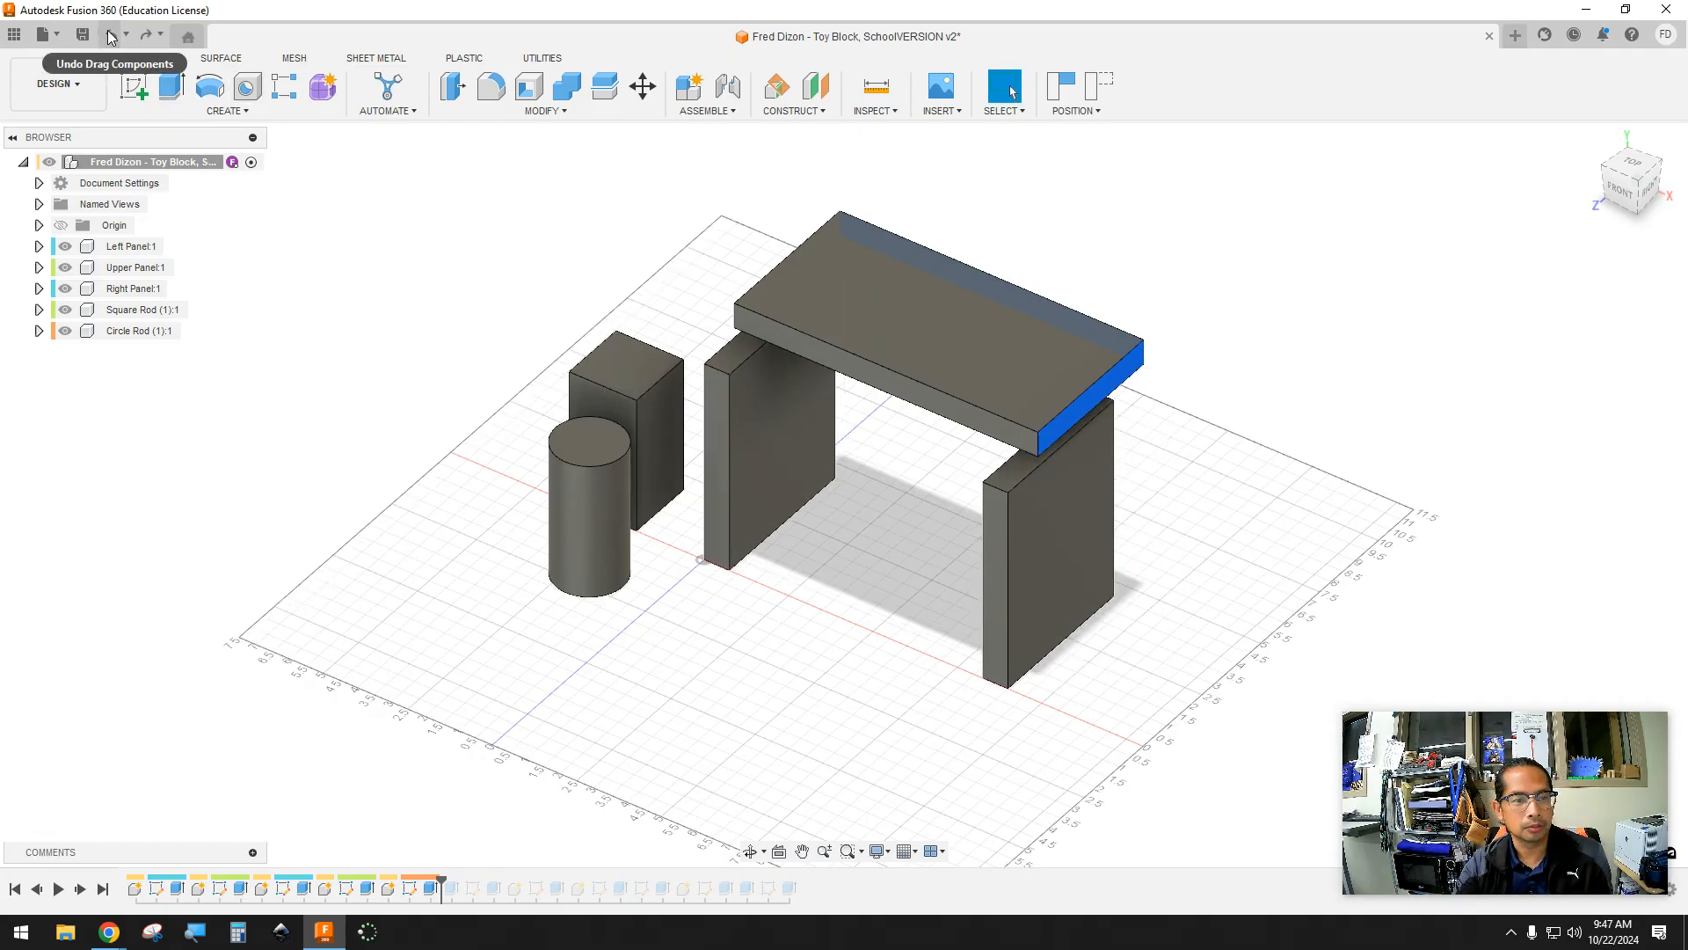
click(110, 36)
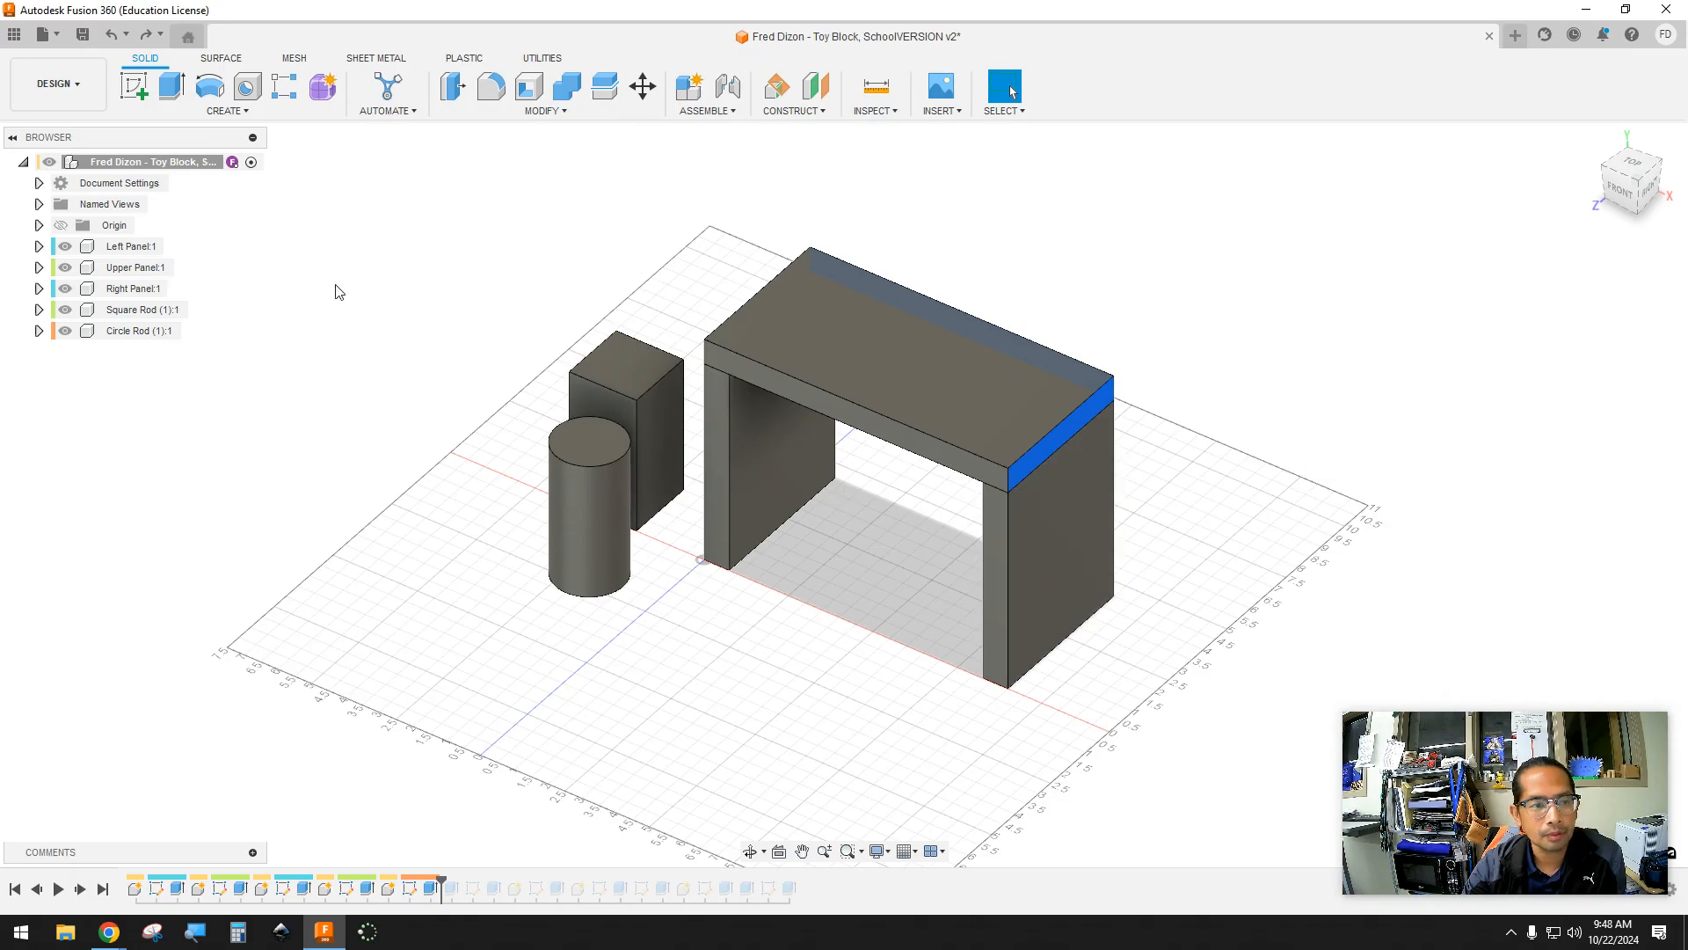
Create a standard internal component named Handle, with the top-level assembly as its parent
click(225, 111)
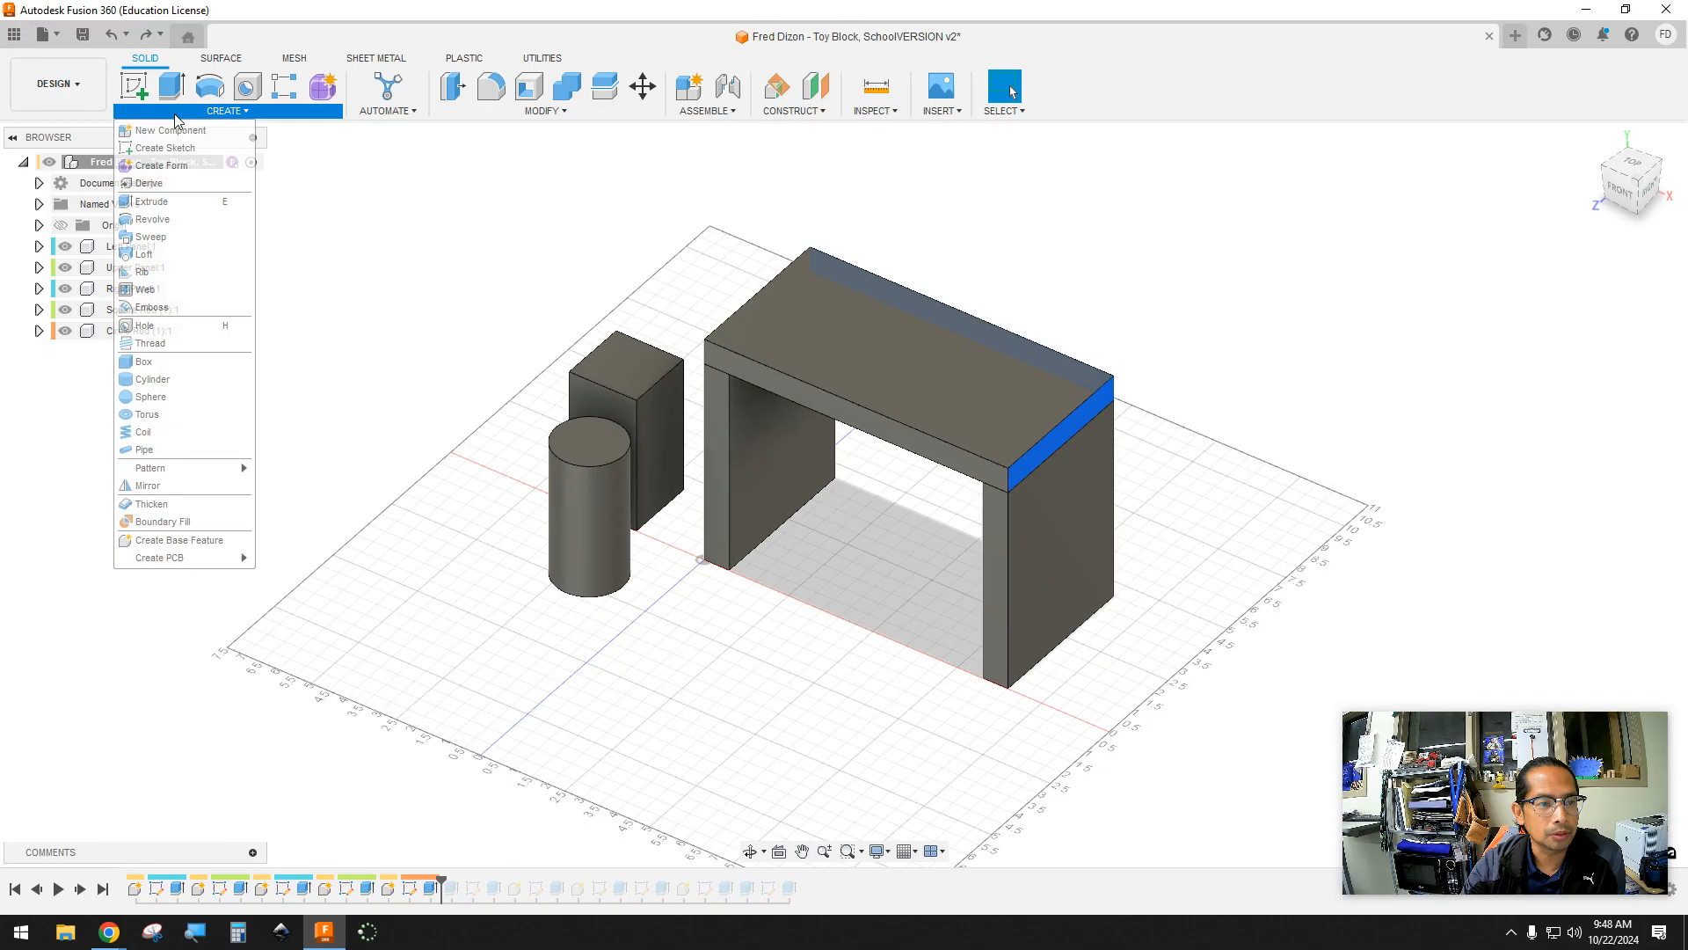
click(1508, 347)
double_click(1518, 348)
text(Handle)
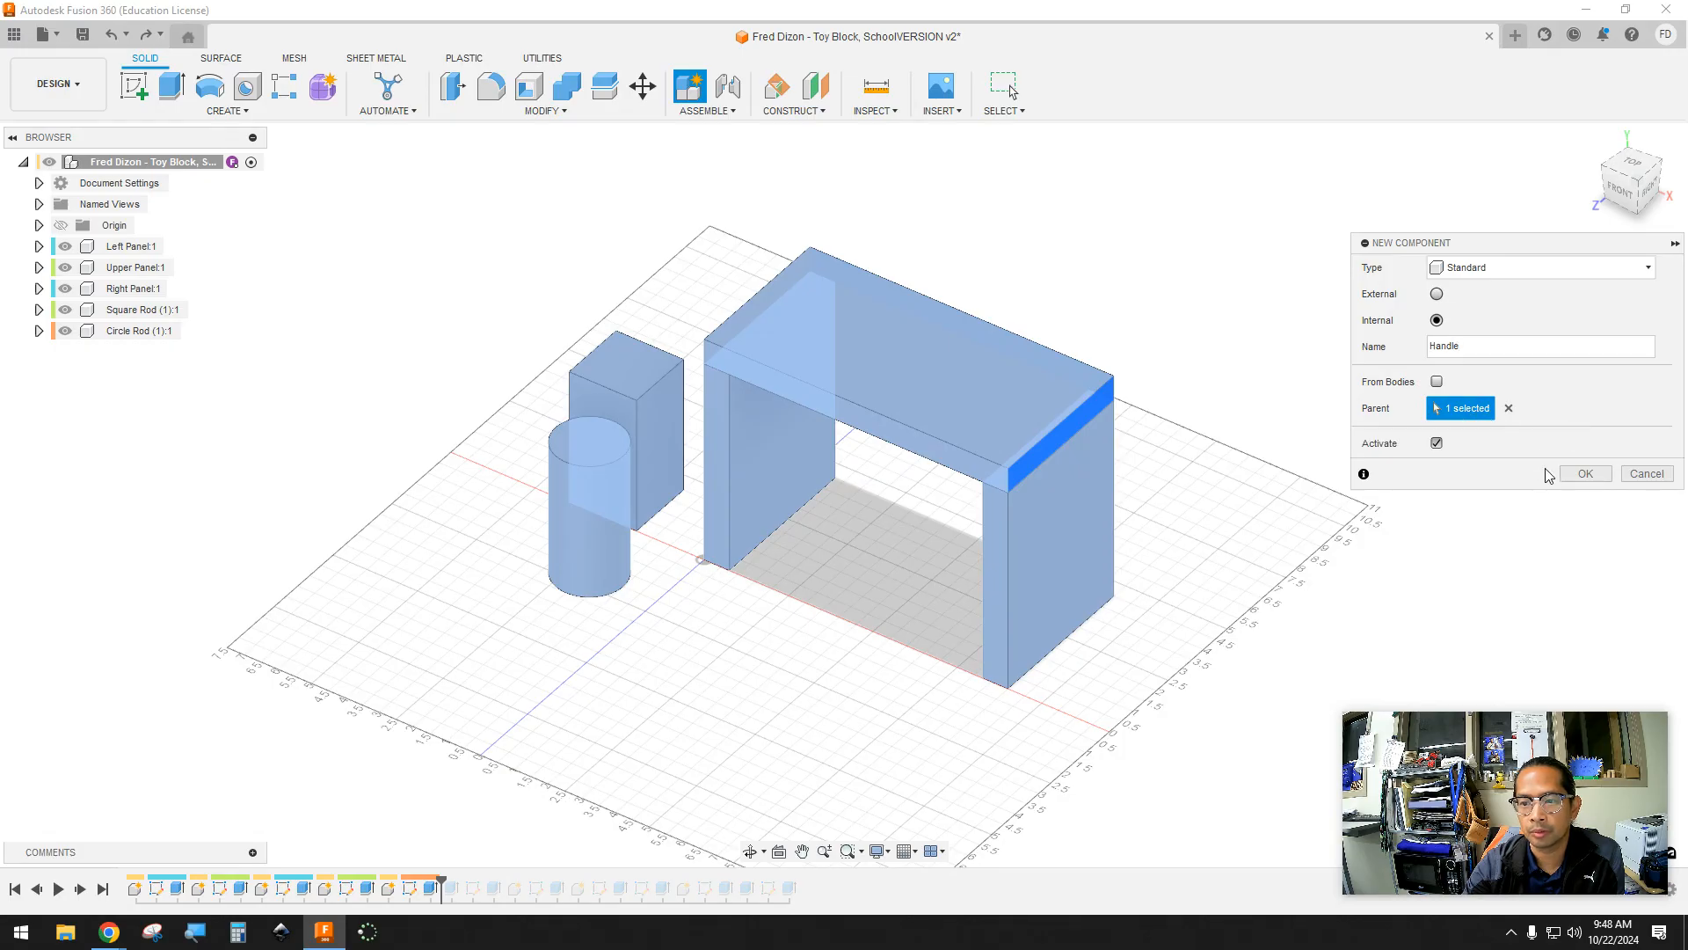
click(1509, 408)
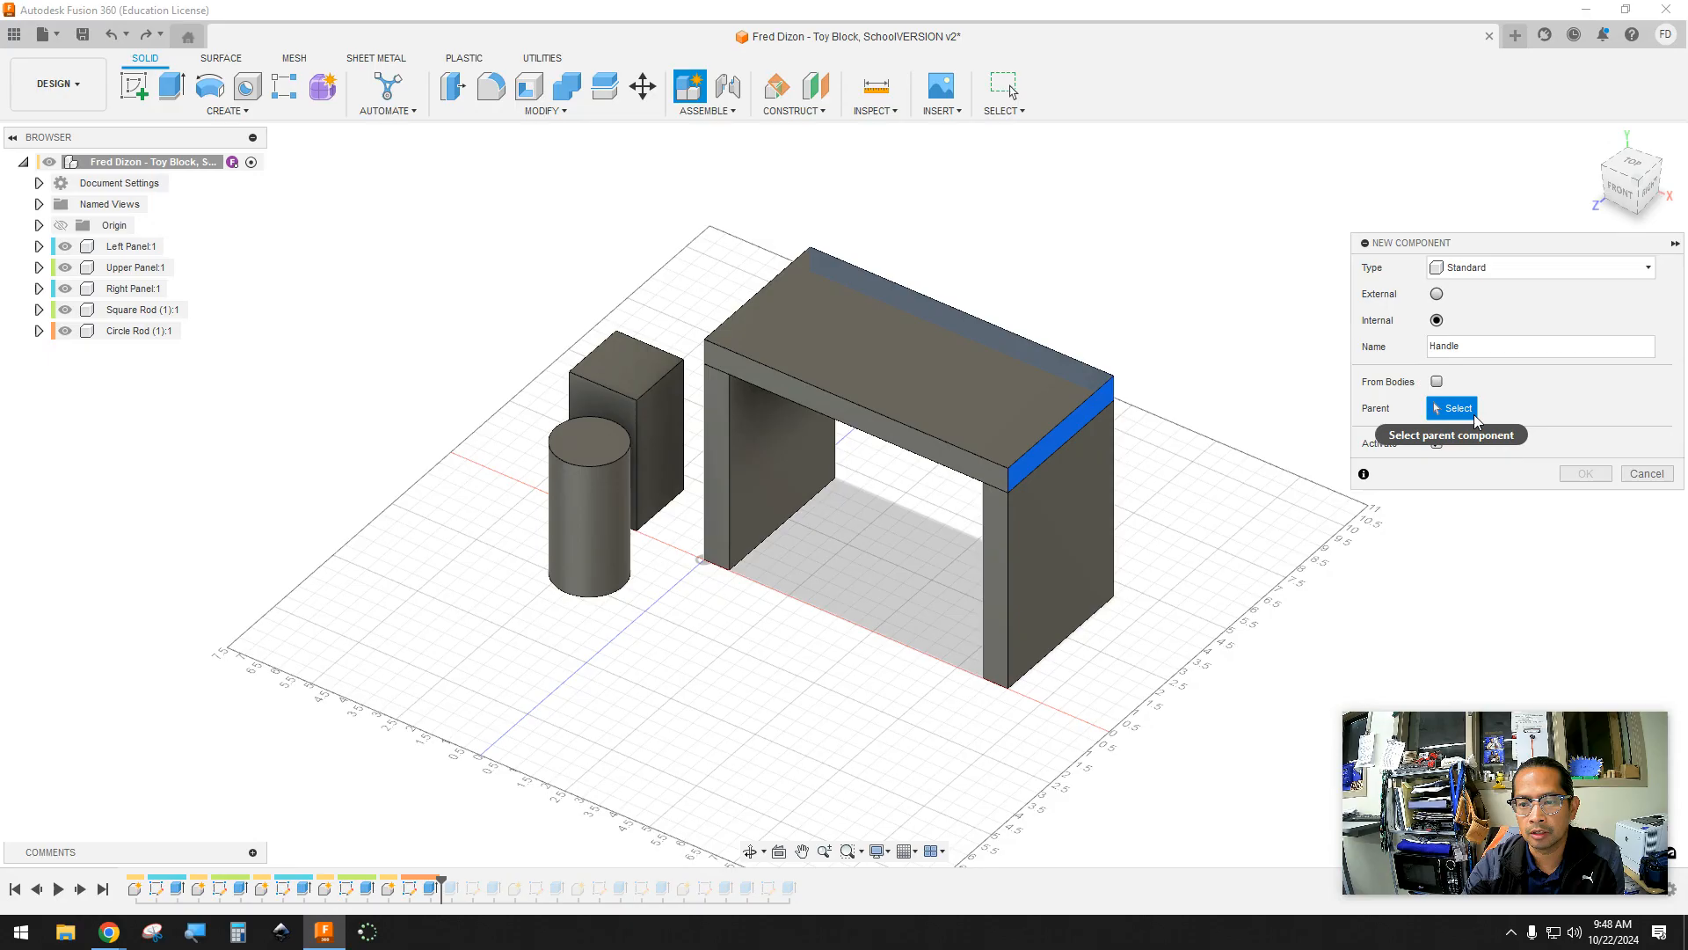
click(172, 166)
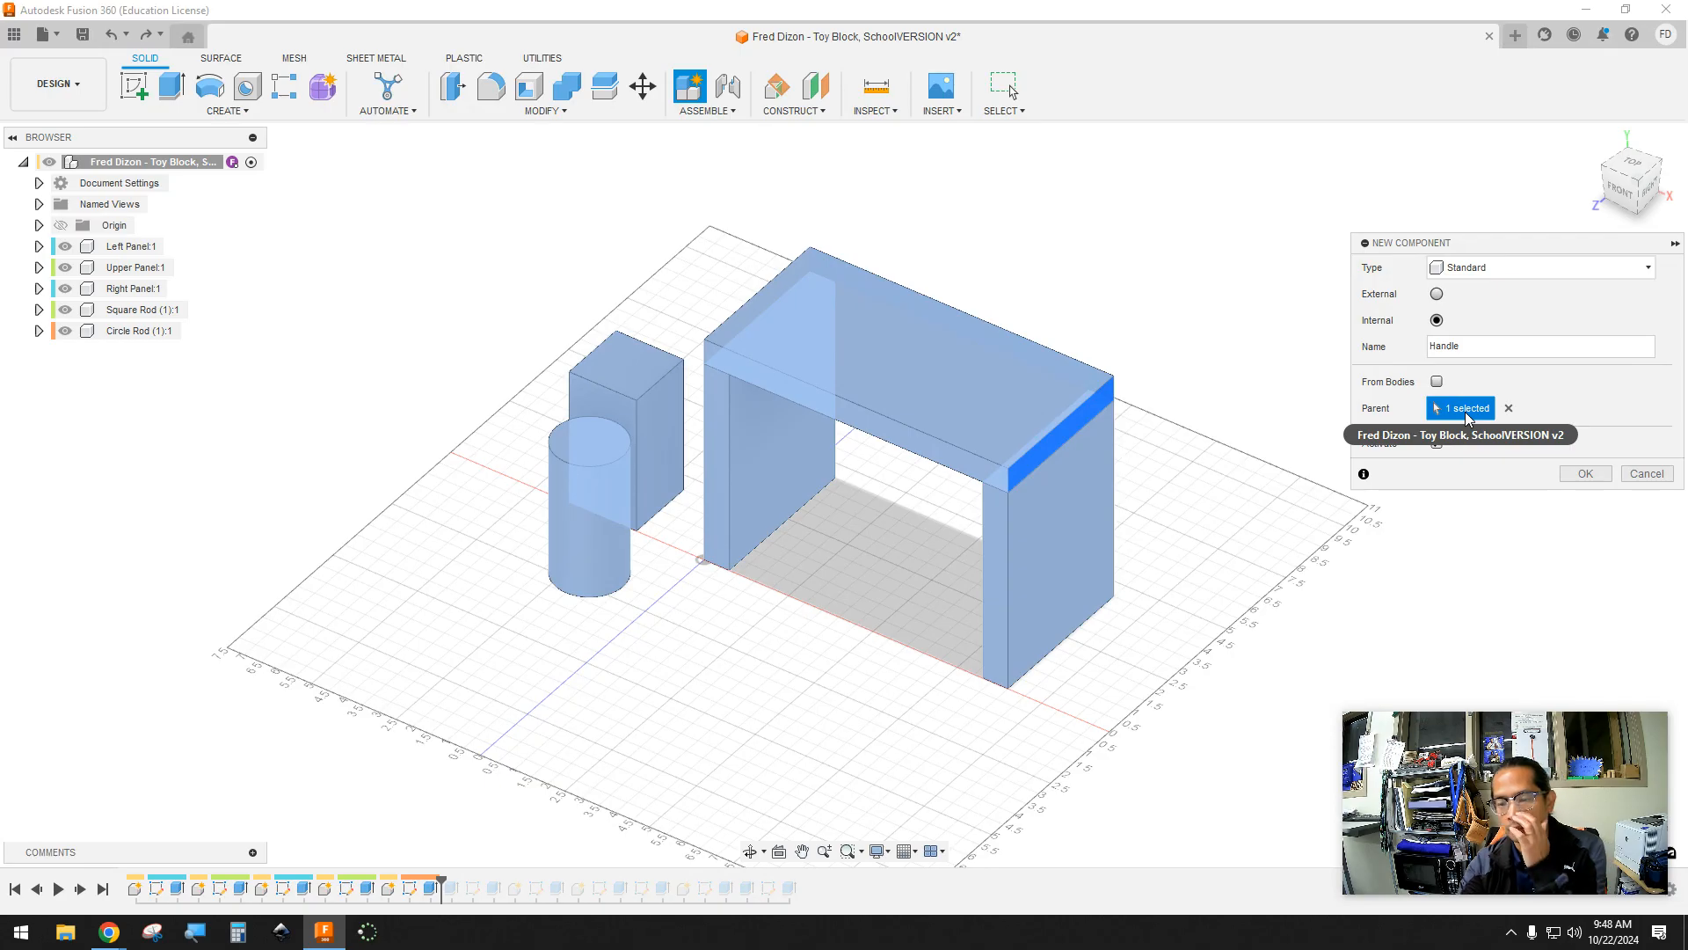
click(1586, 474)
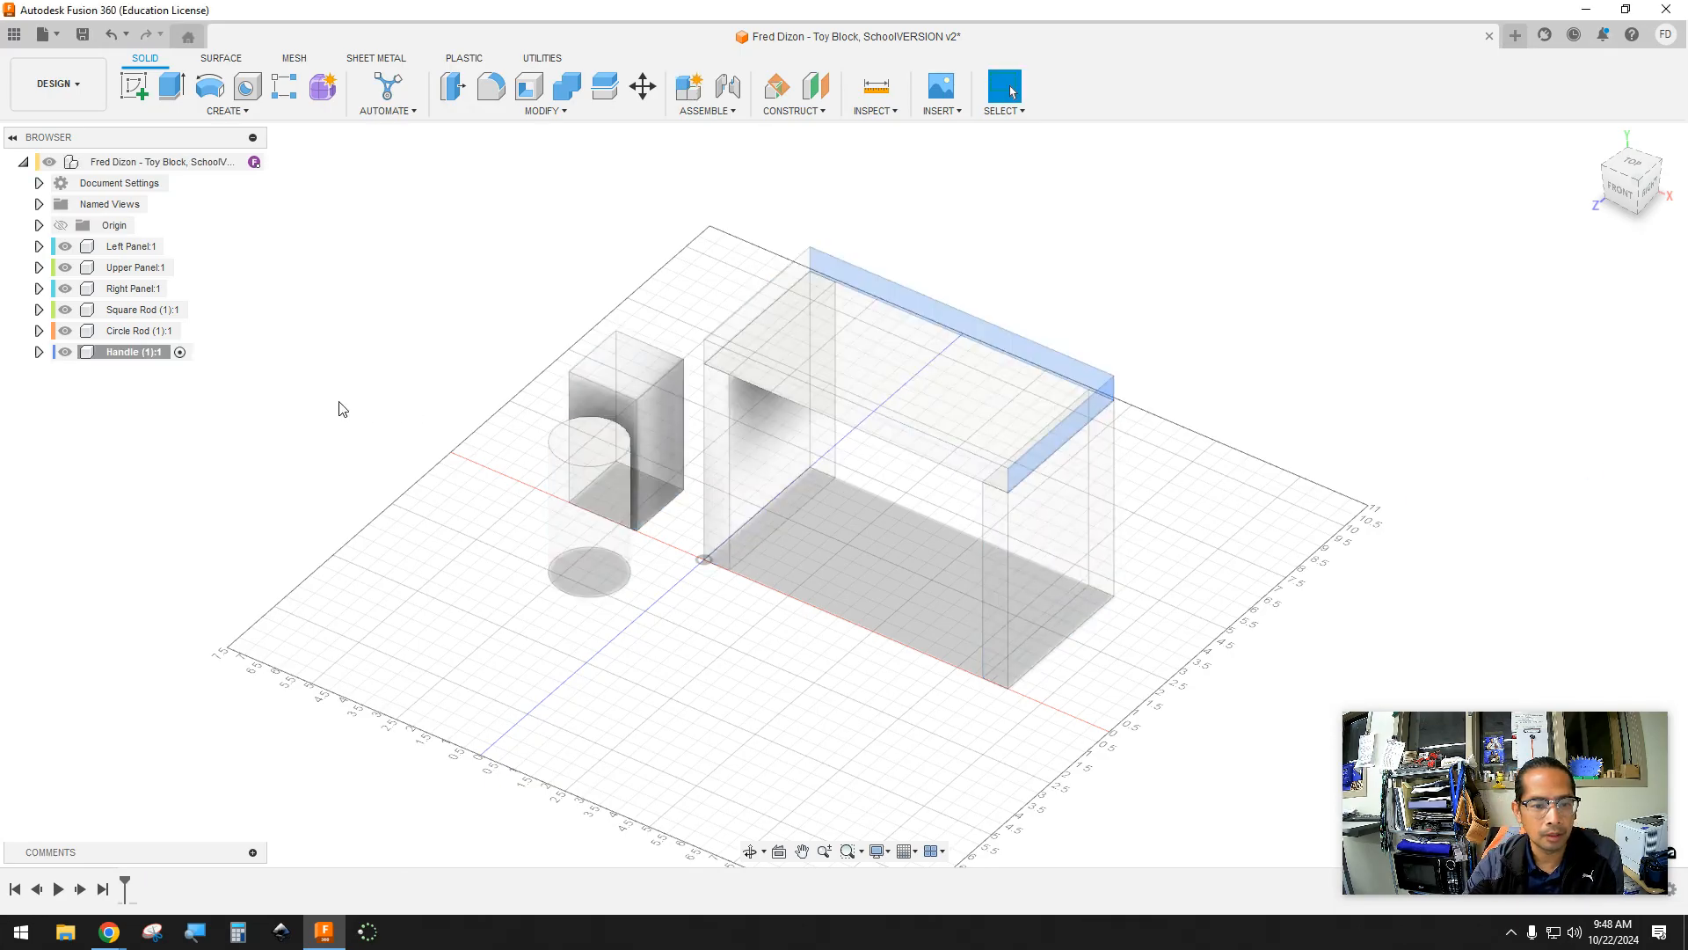
Start a sketch on the horizontal origin plane and draw a 2 in by 0.75 in rectangle beside the panel assembly
click(134, 87)
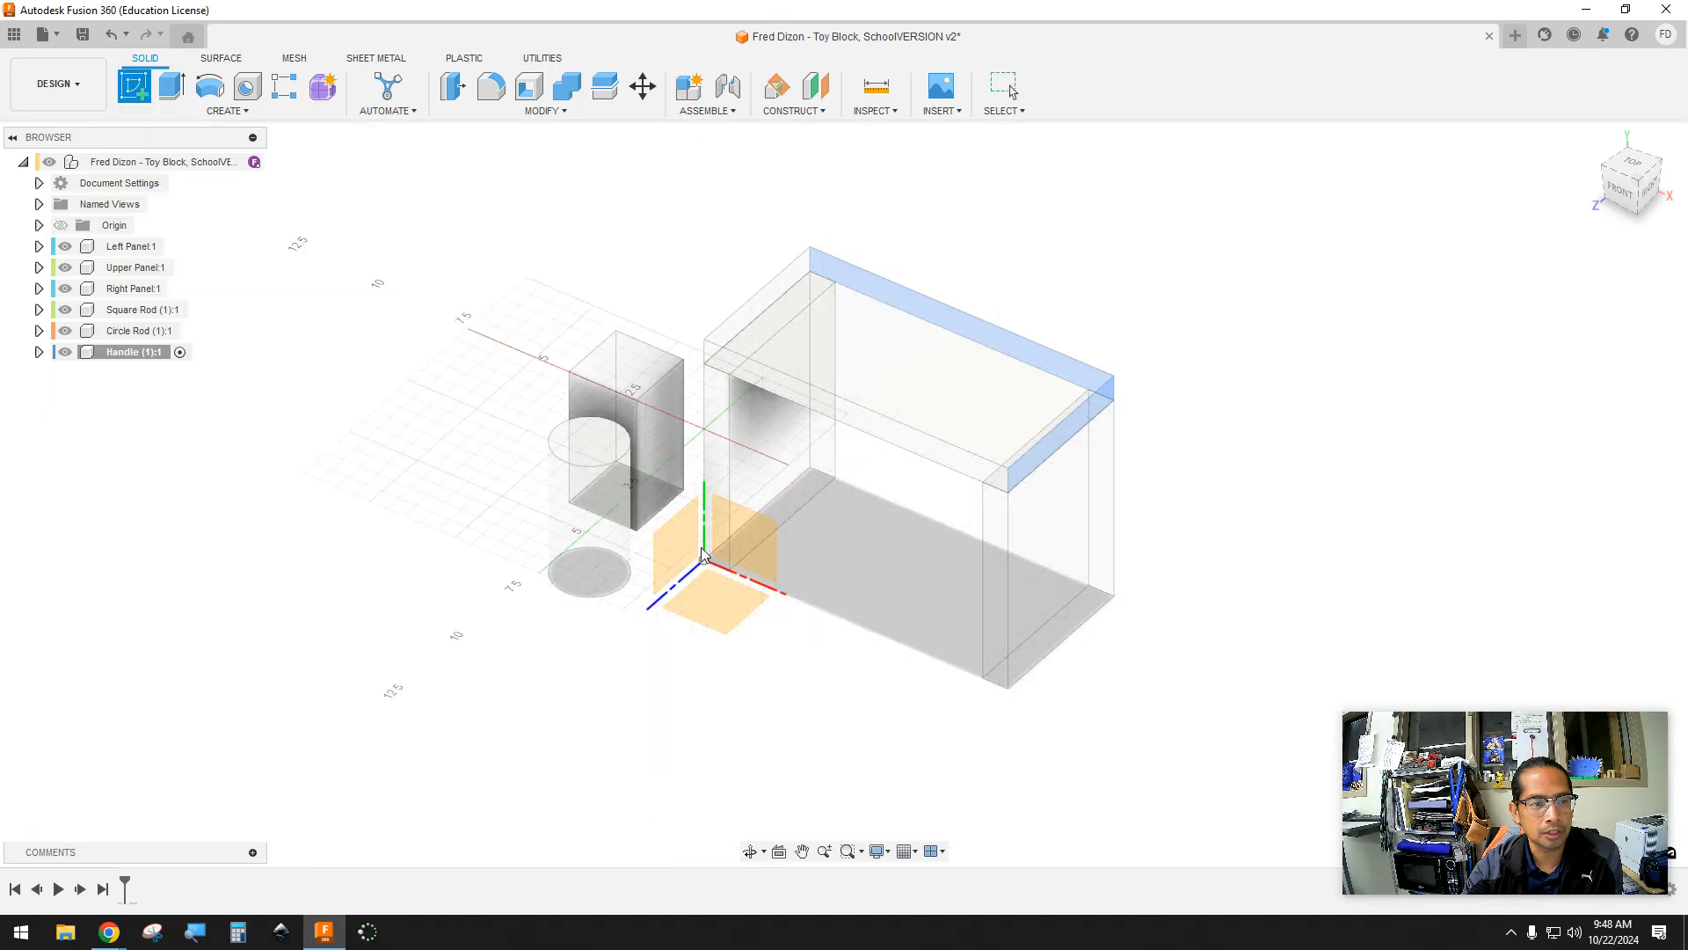
click(734, 600)
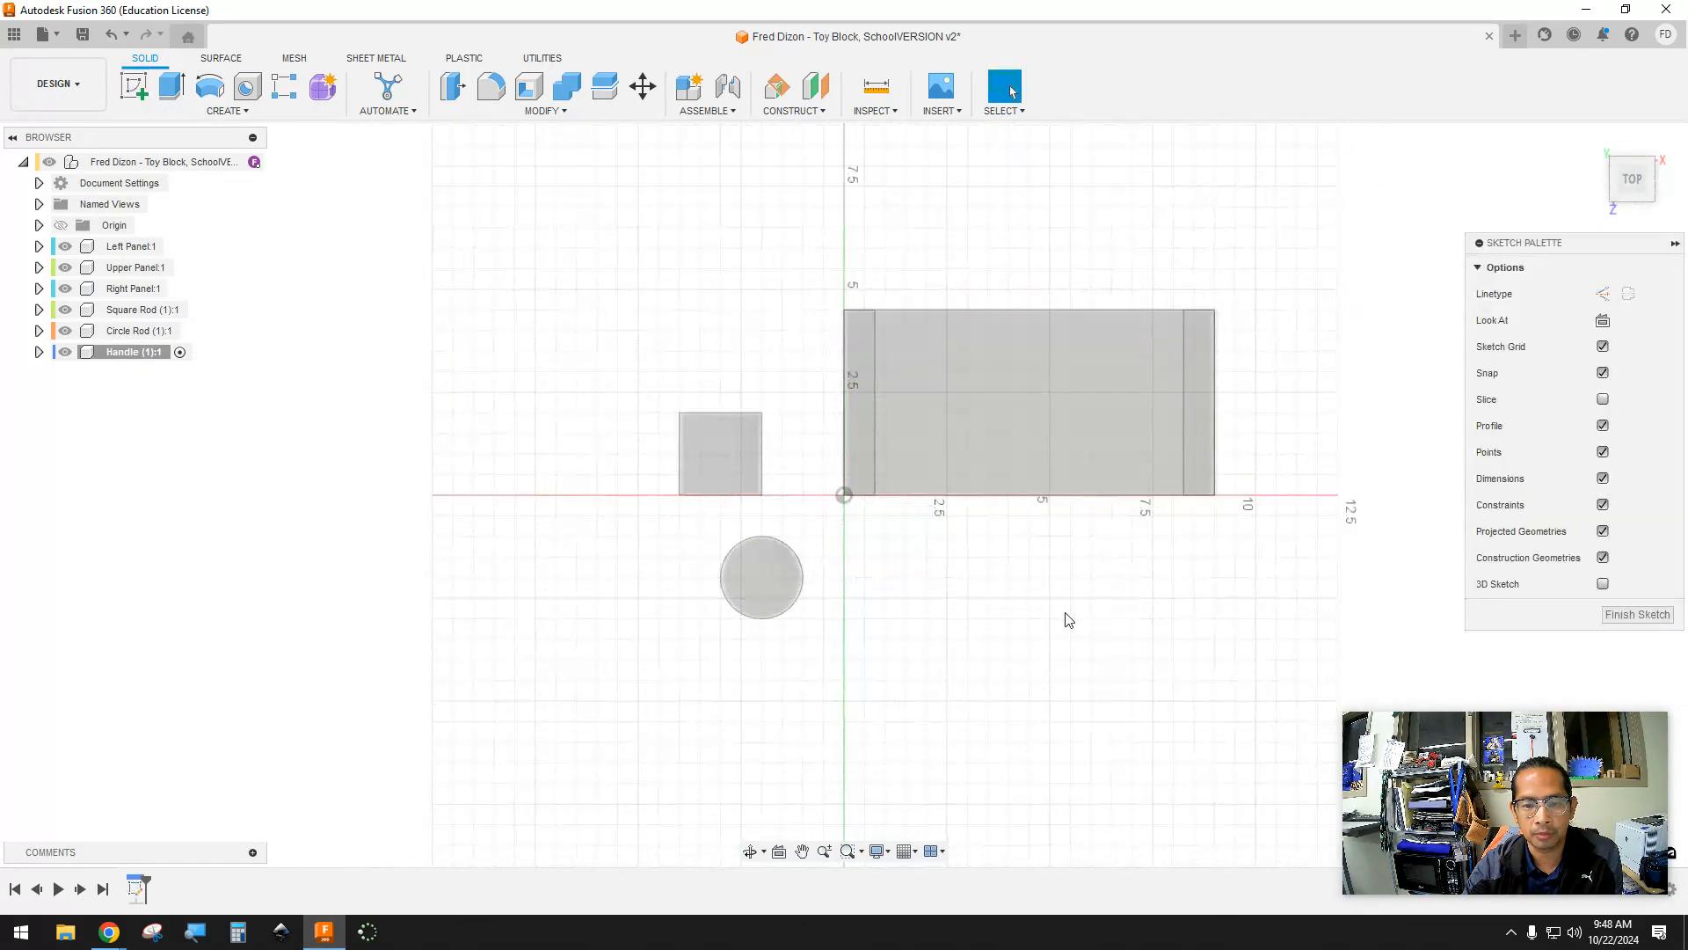
click(186, 91)
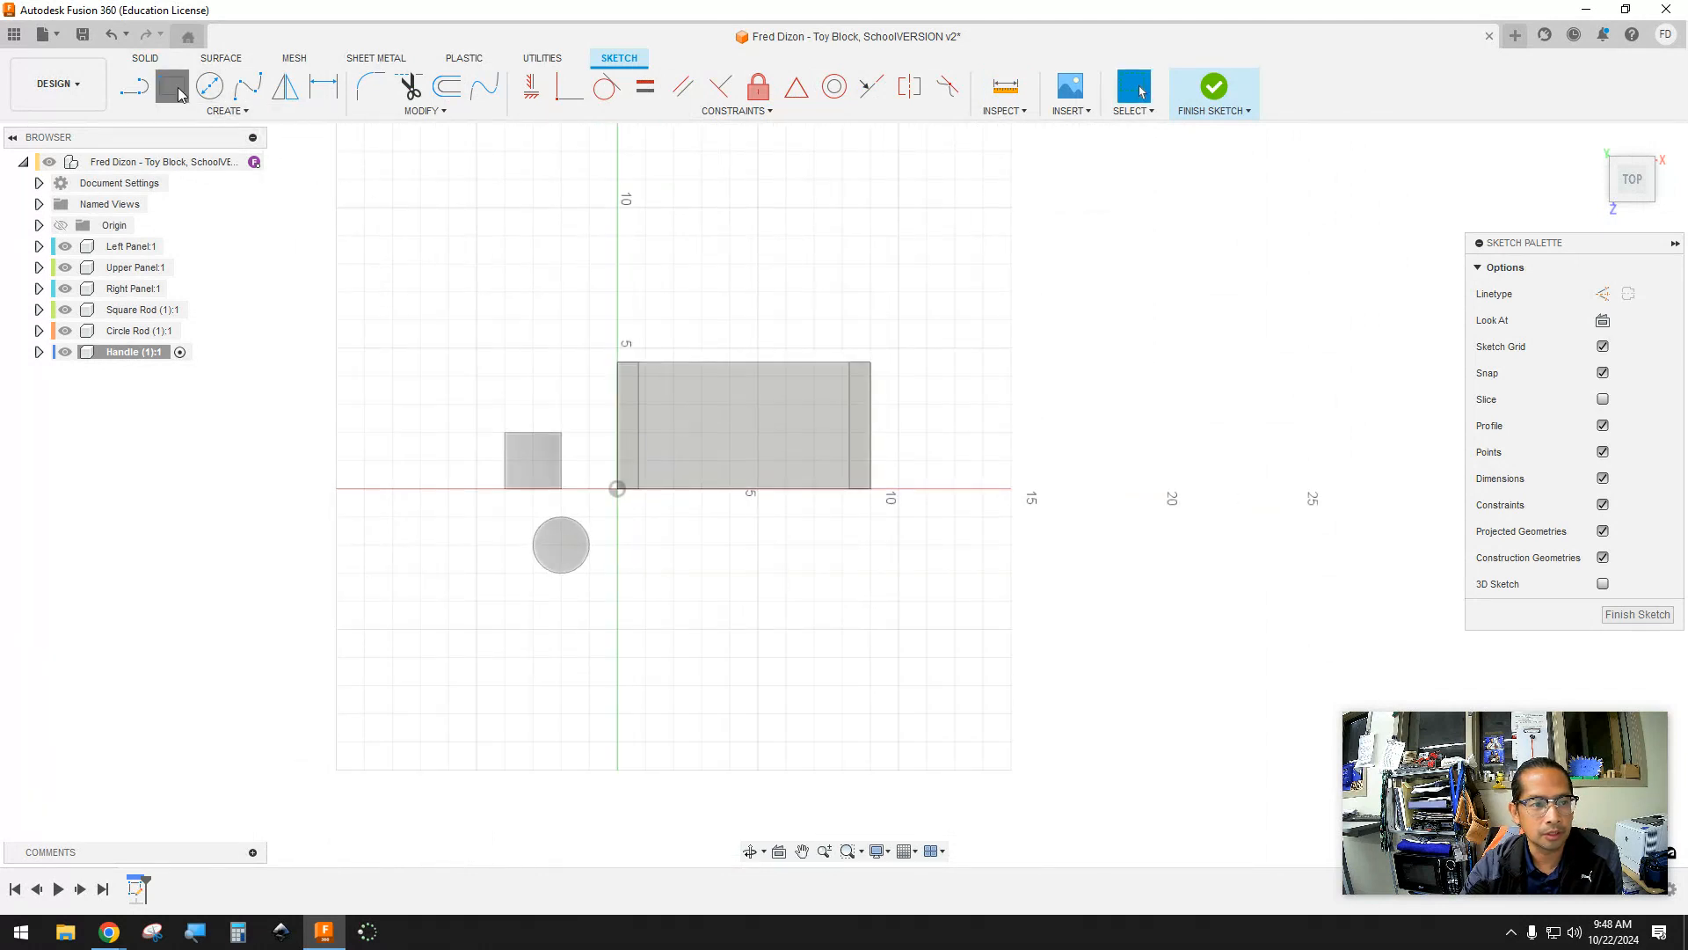
click(898, 546)
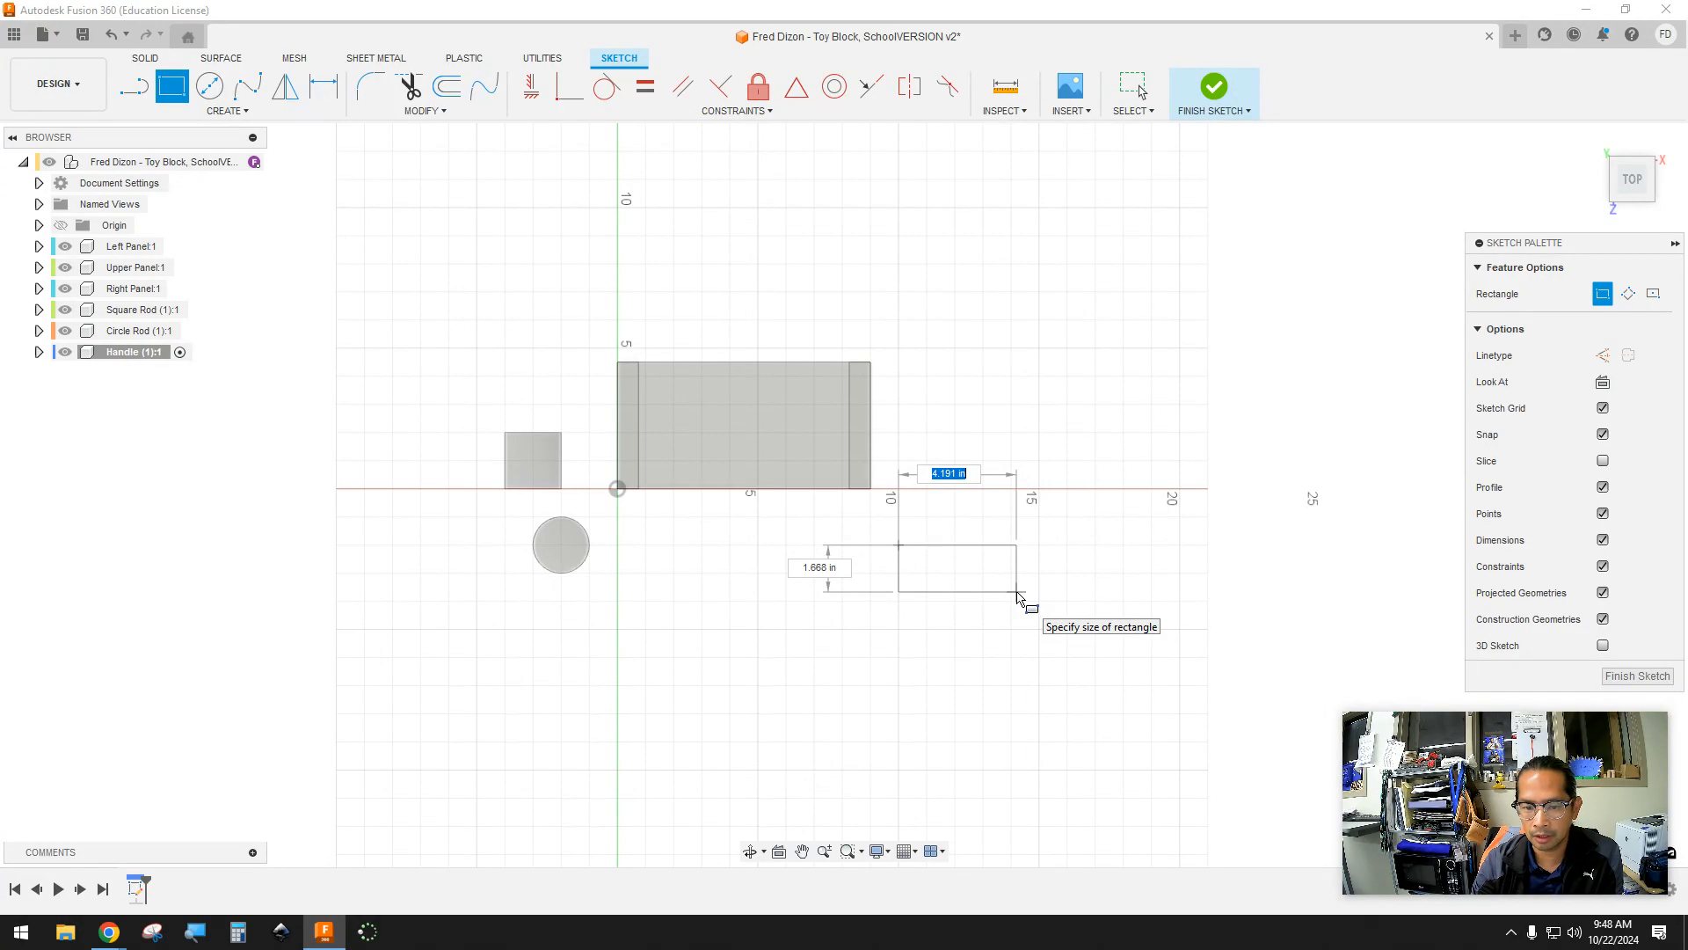
key(Tab)
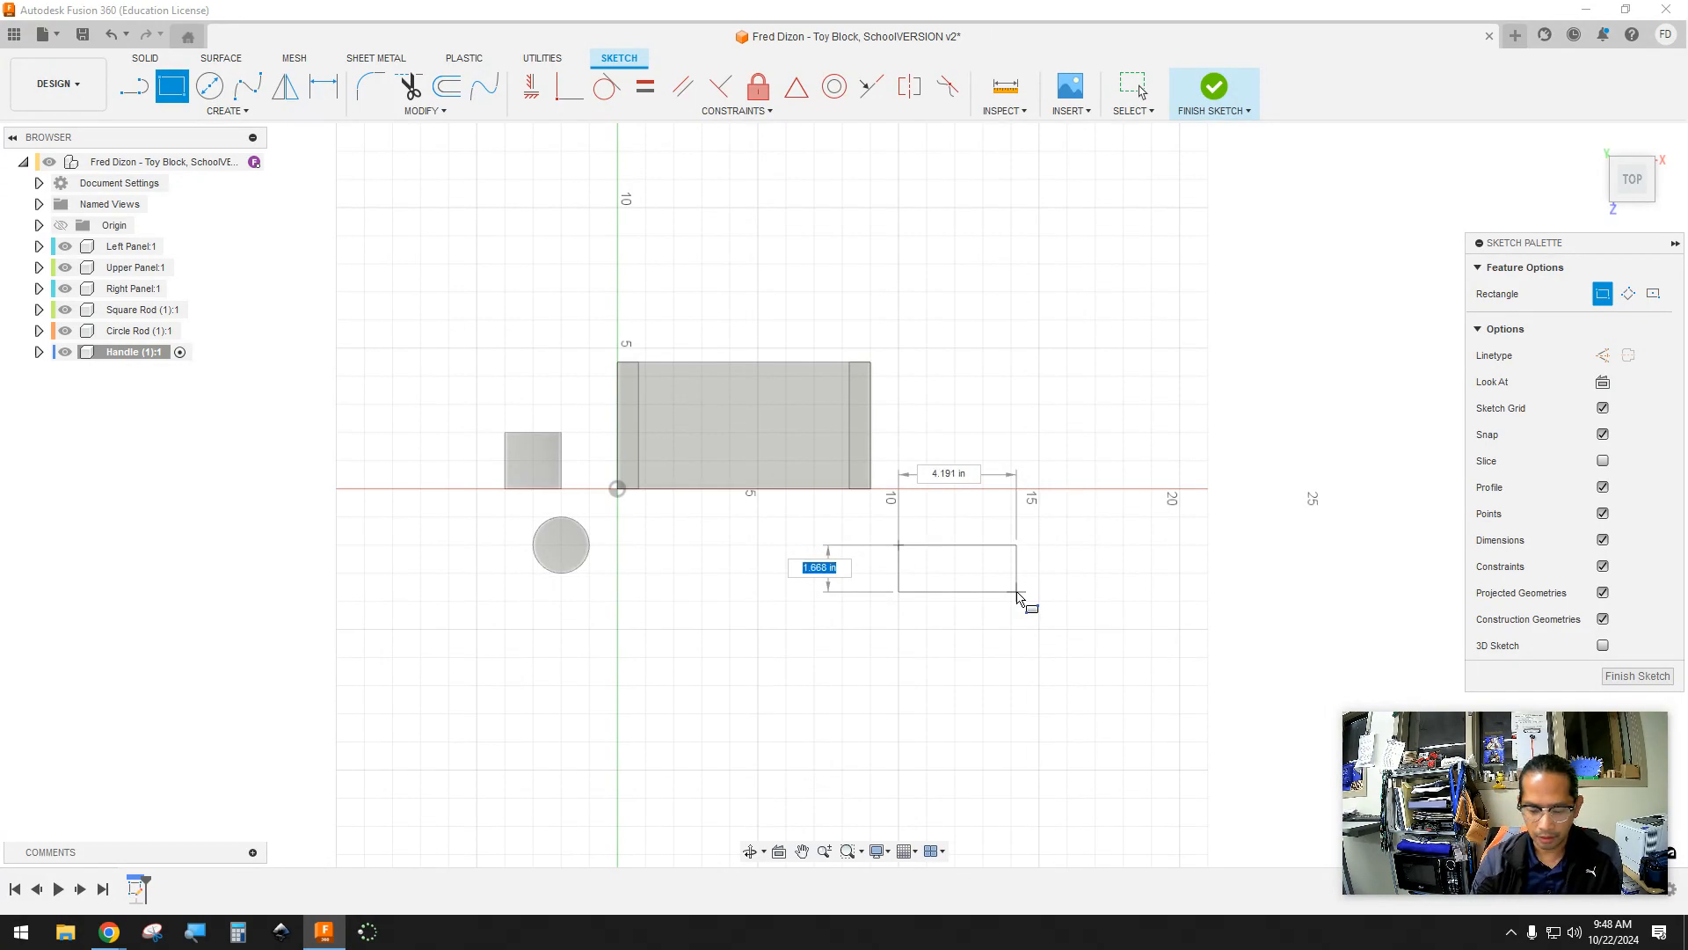
text(0.75)
key(Tab)
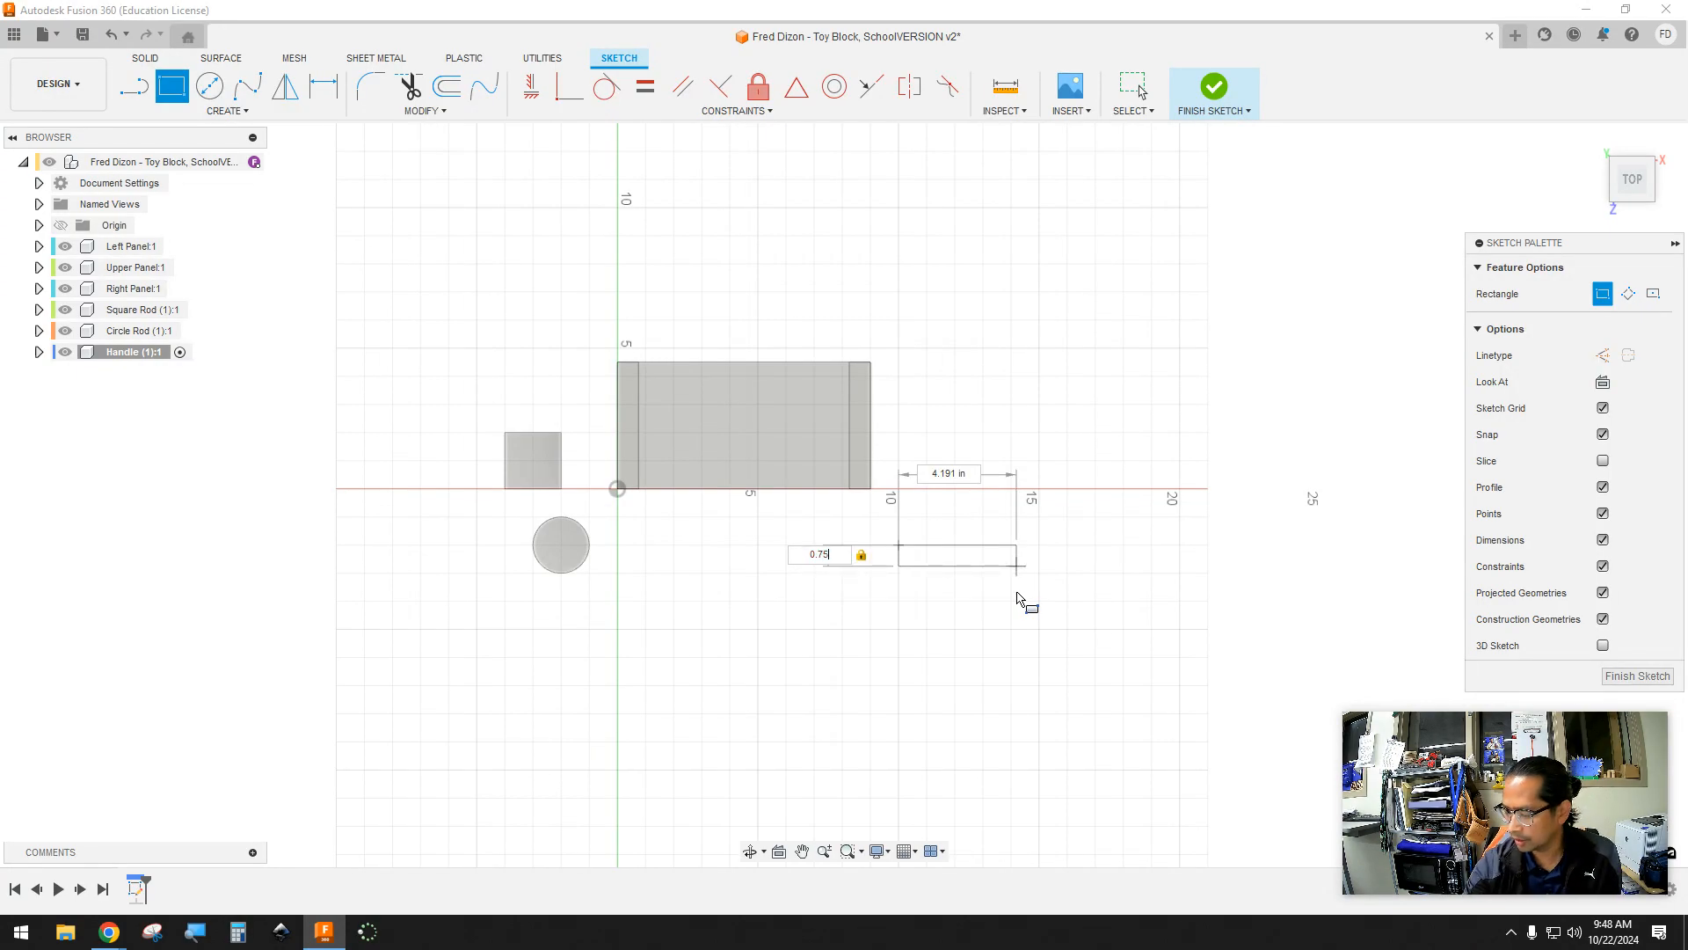
key(Tab)
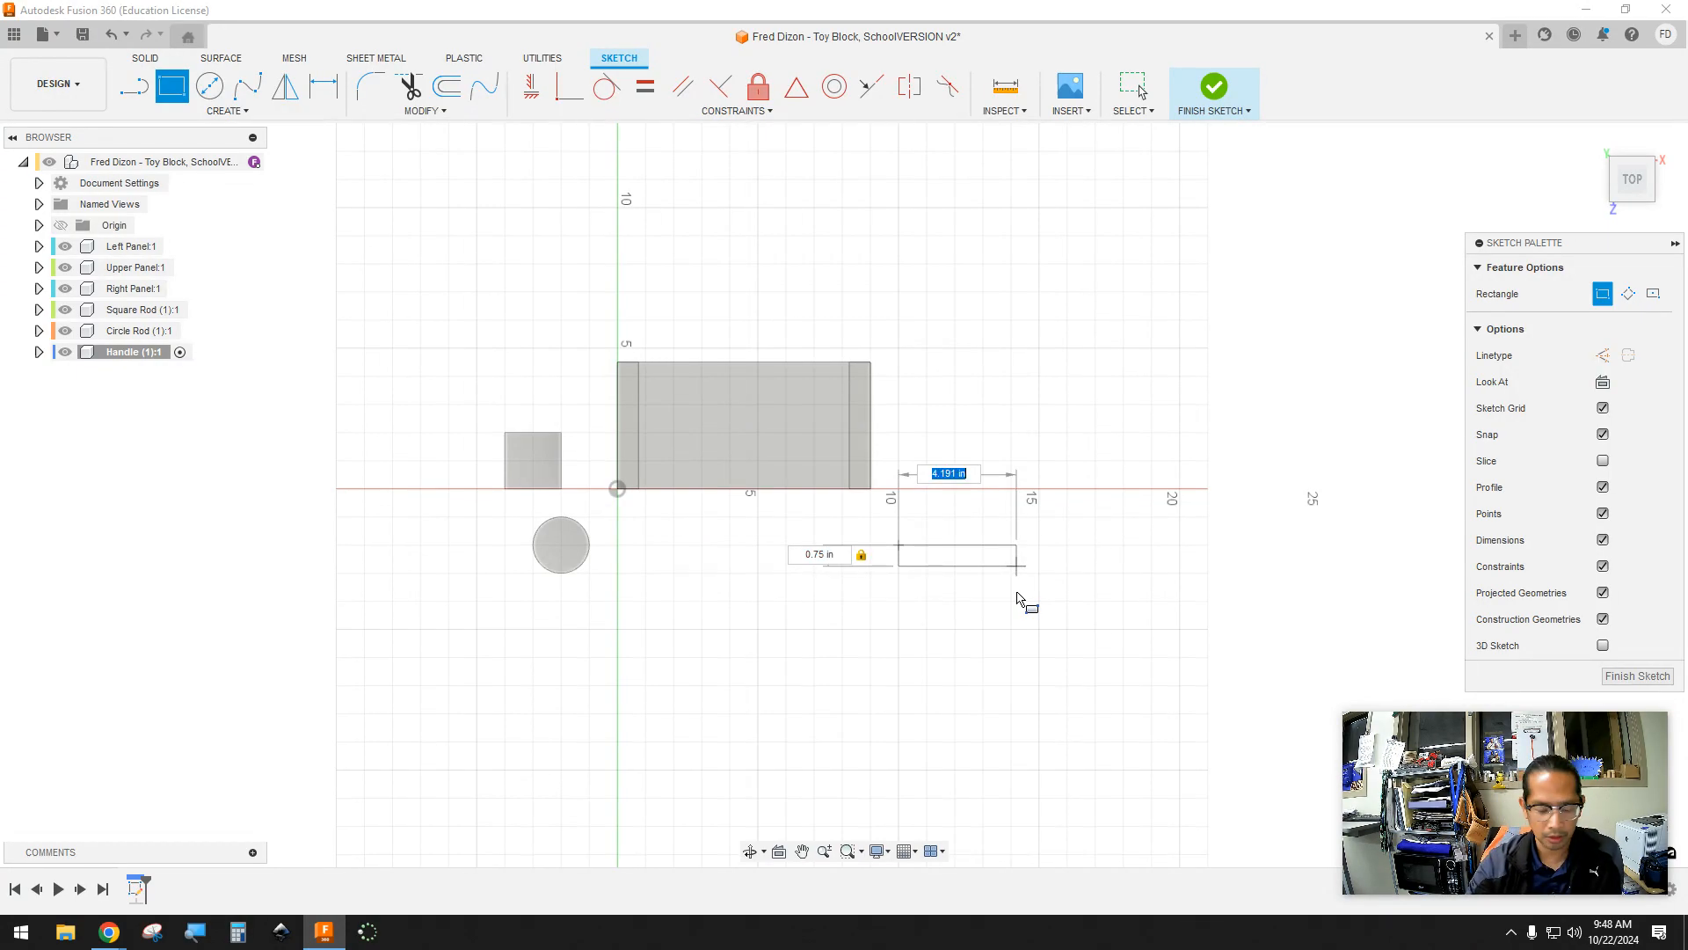
text(2)
key(Tab)
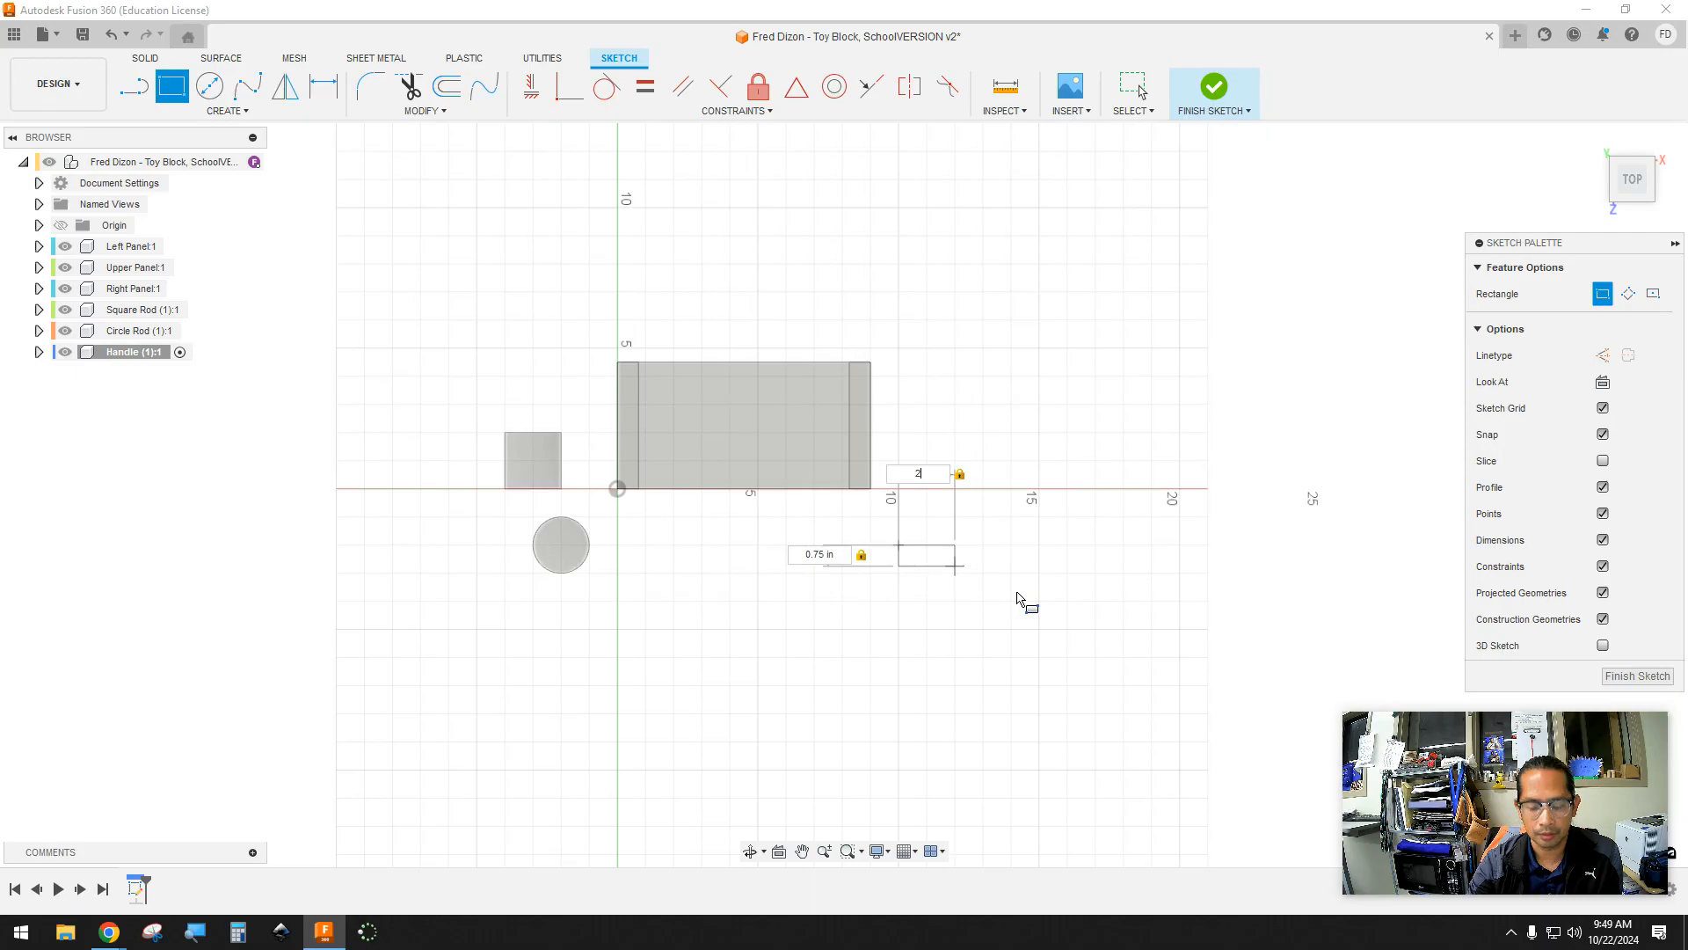
key(Return)
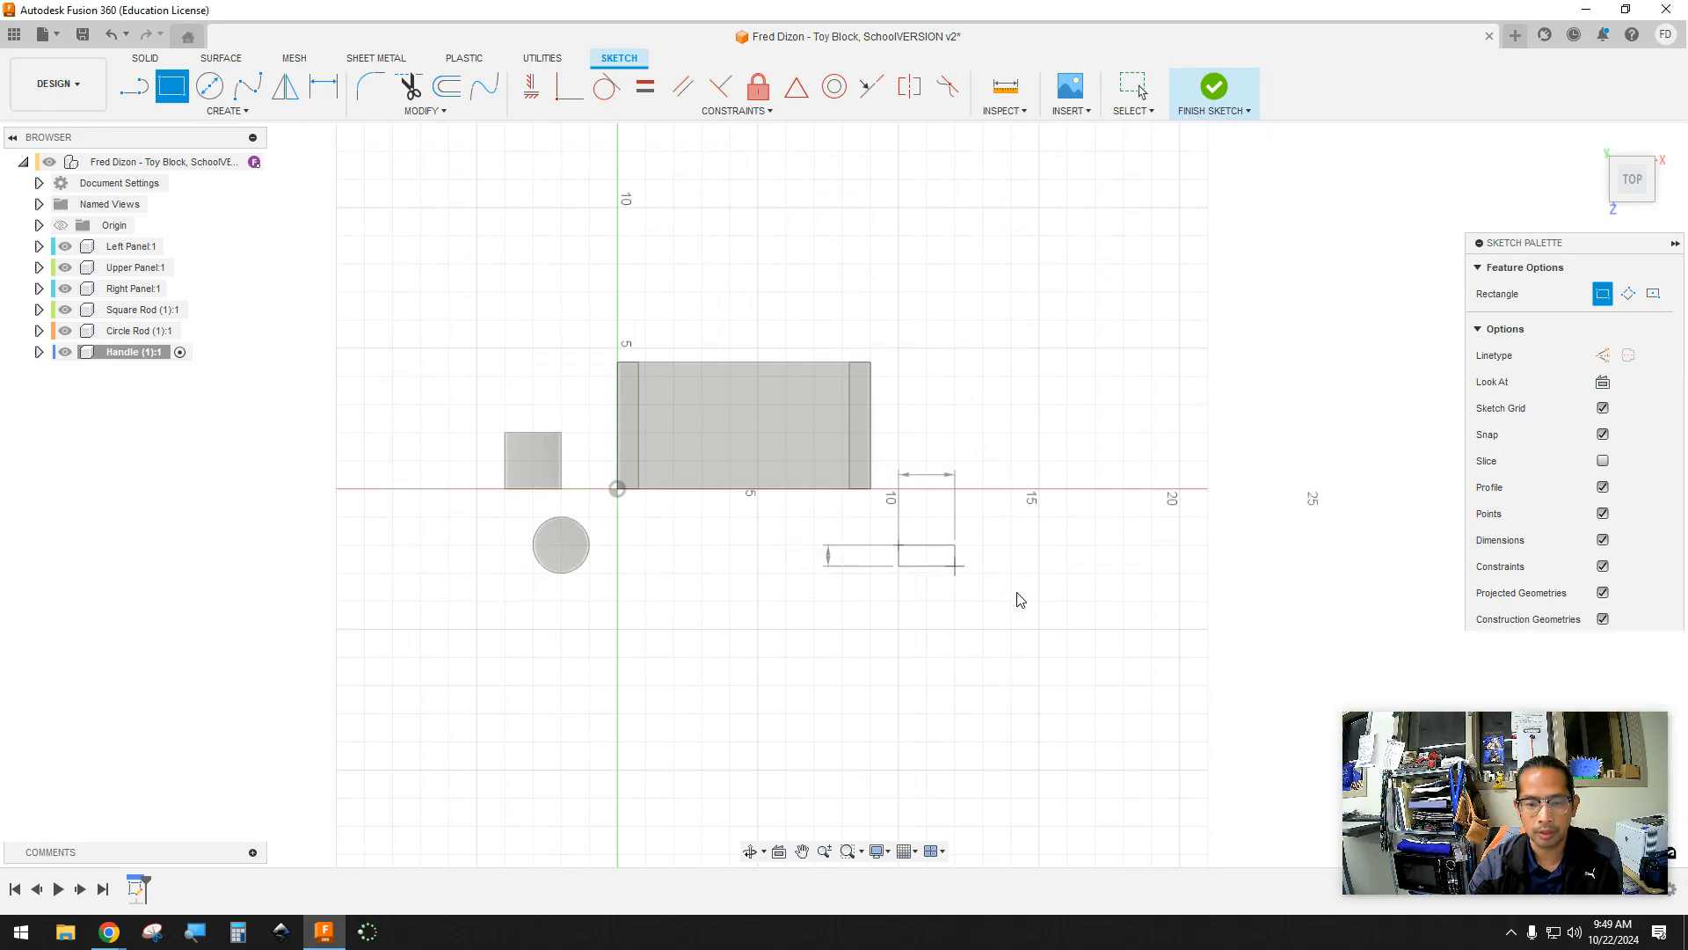
key(Escape)
Draw a 0.75 in diameter circle inside the left end of the rectangle
scroll(967, 580, down, 2)
scroll(932, 572, up, 6)
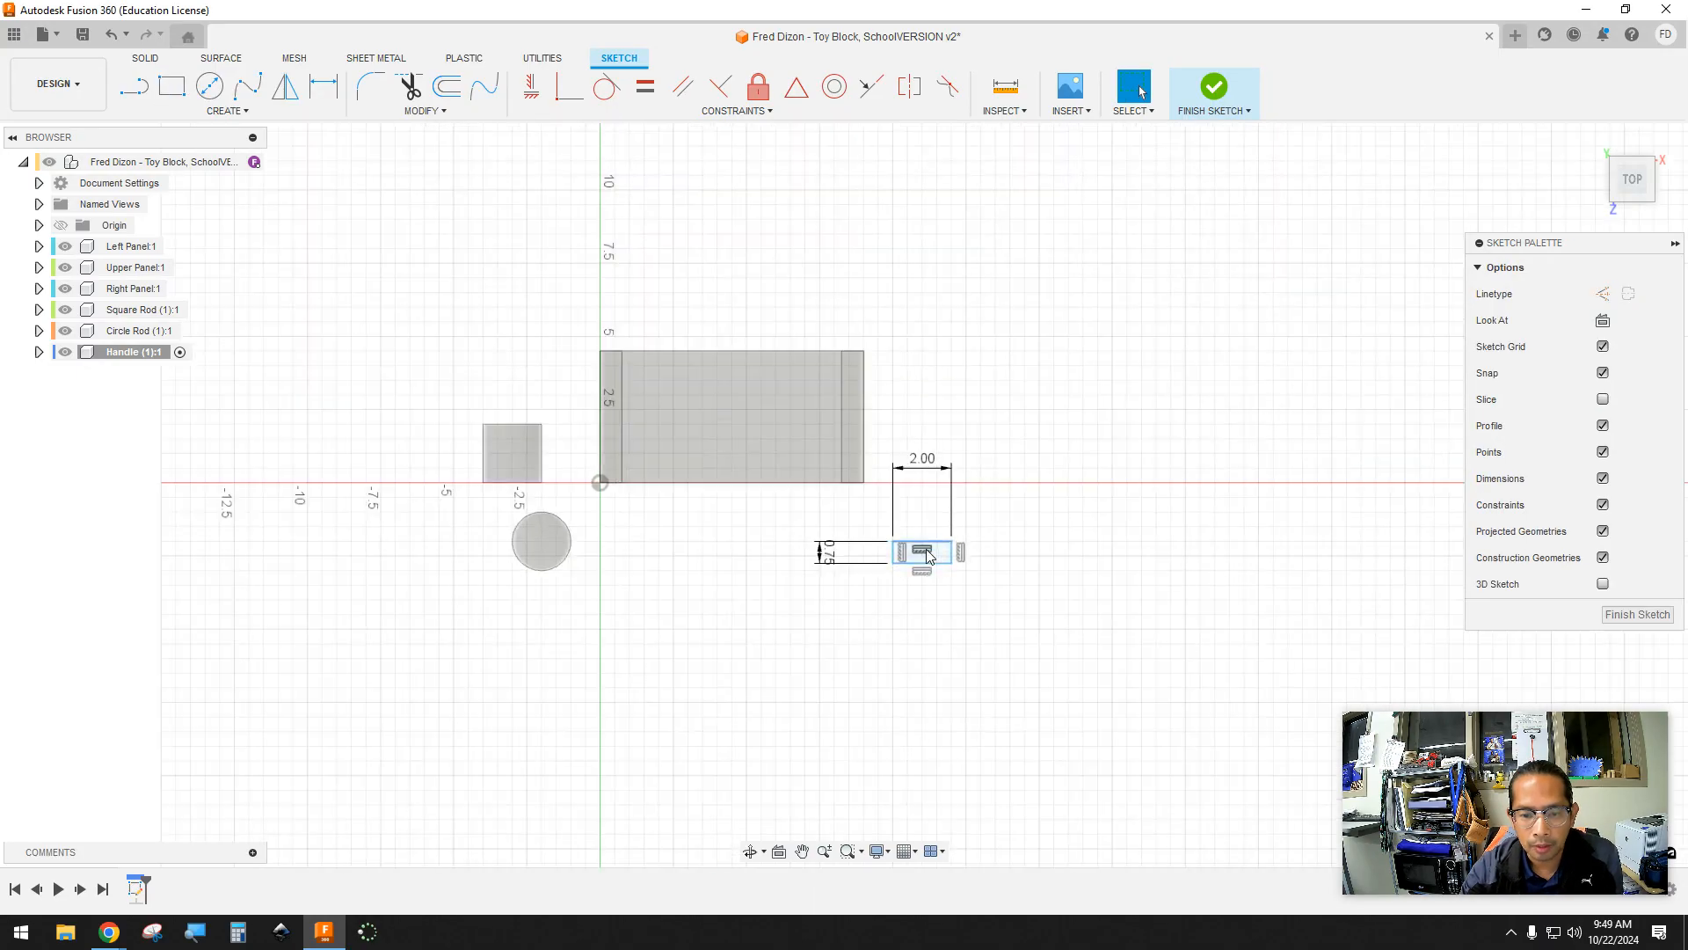
click(925, 553)
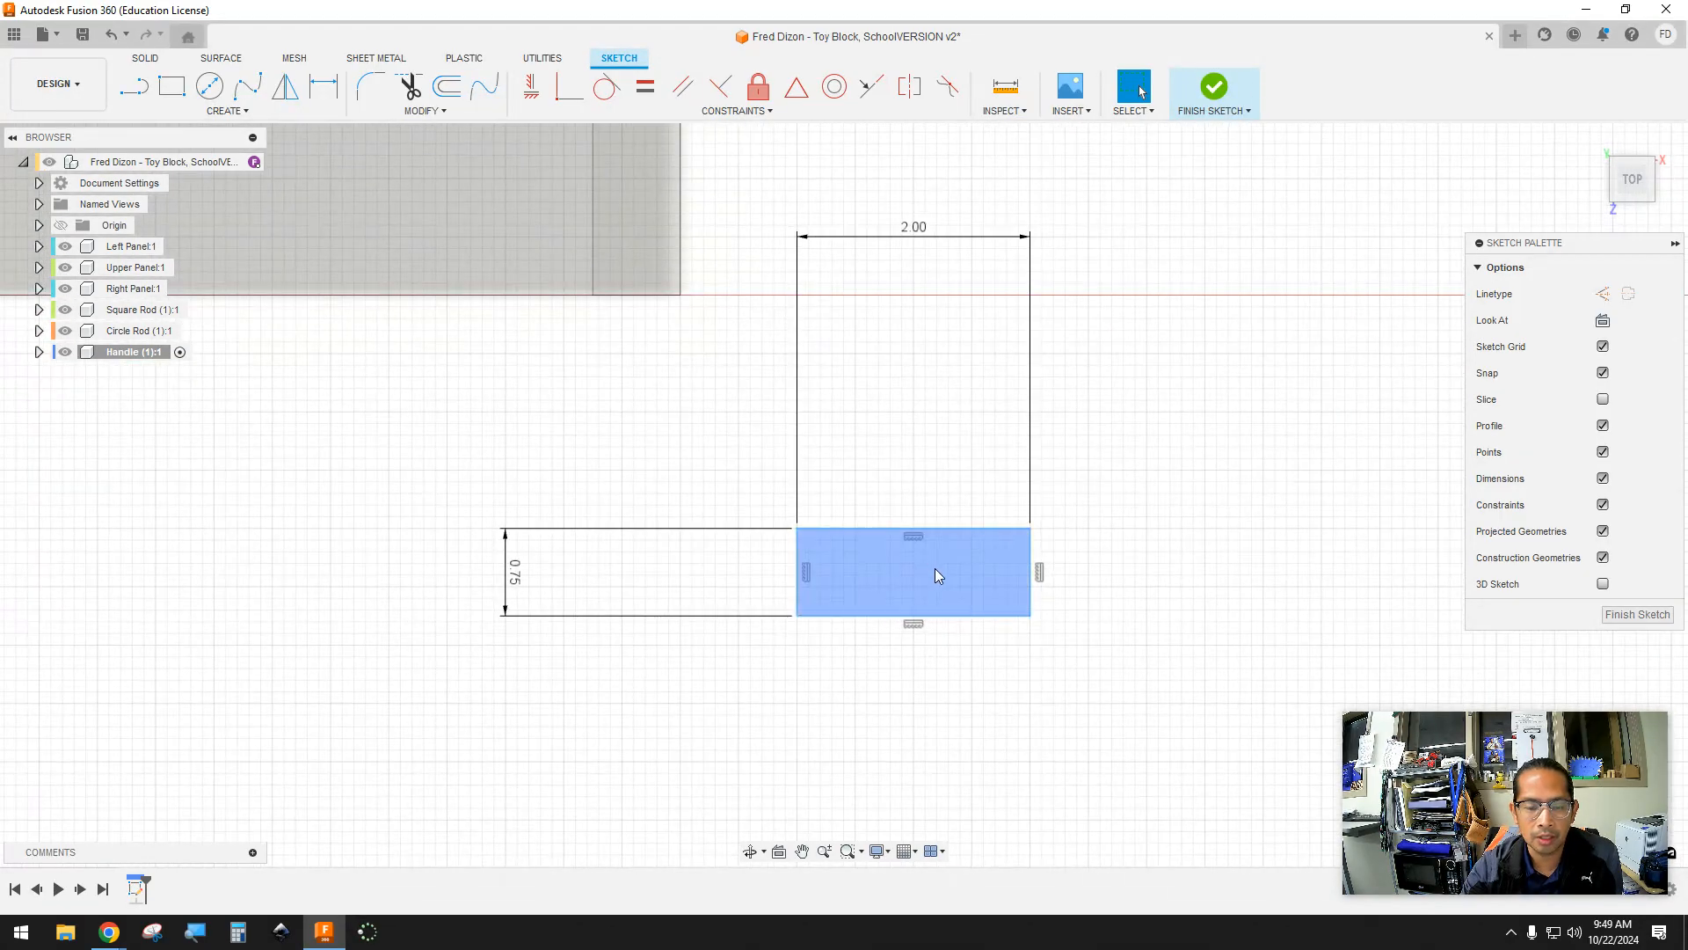
click(204, 87)
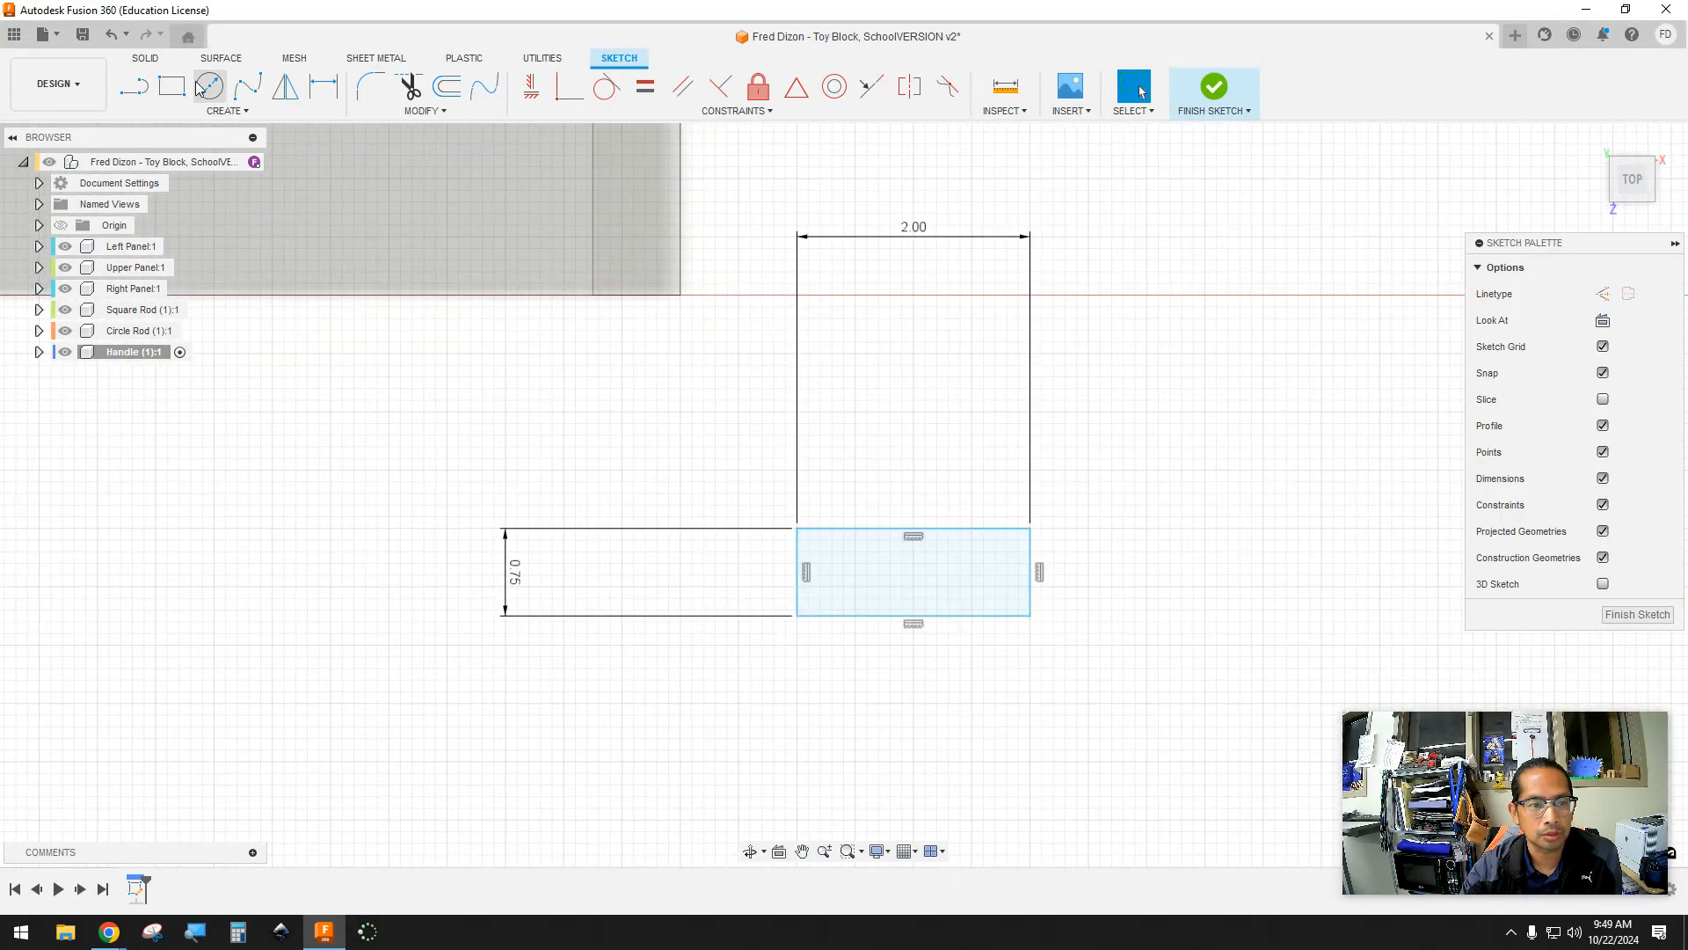
click(841, 574)
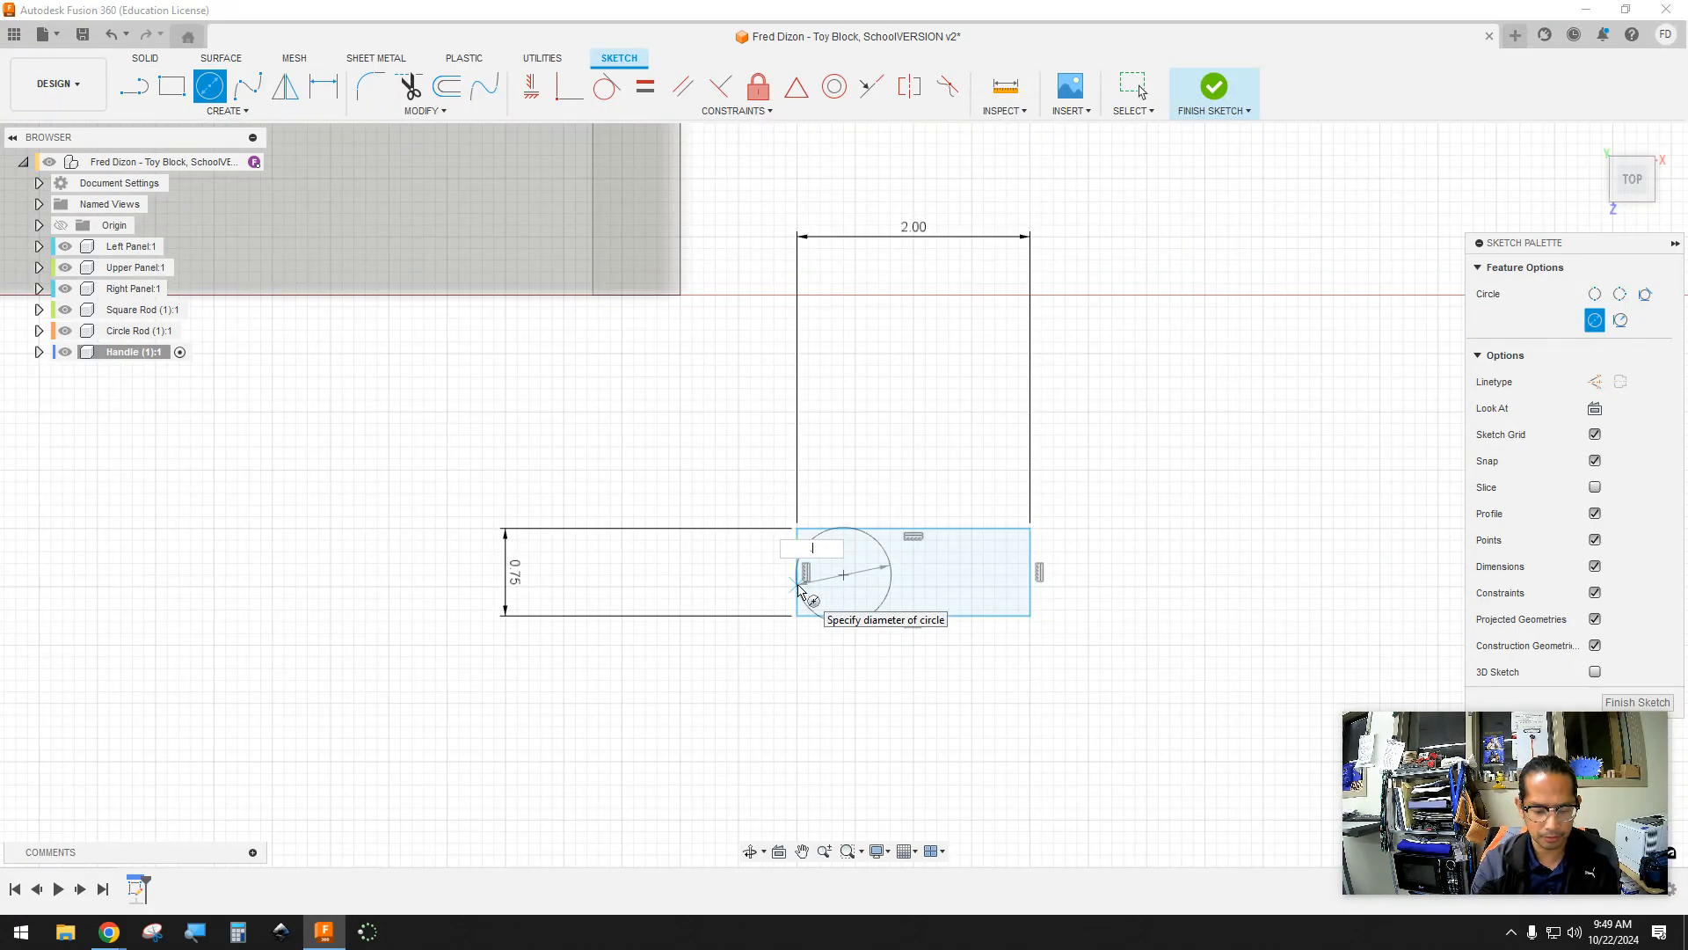
key(Return)
key(Escape)
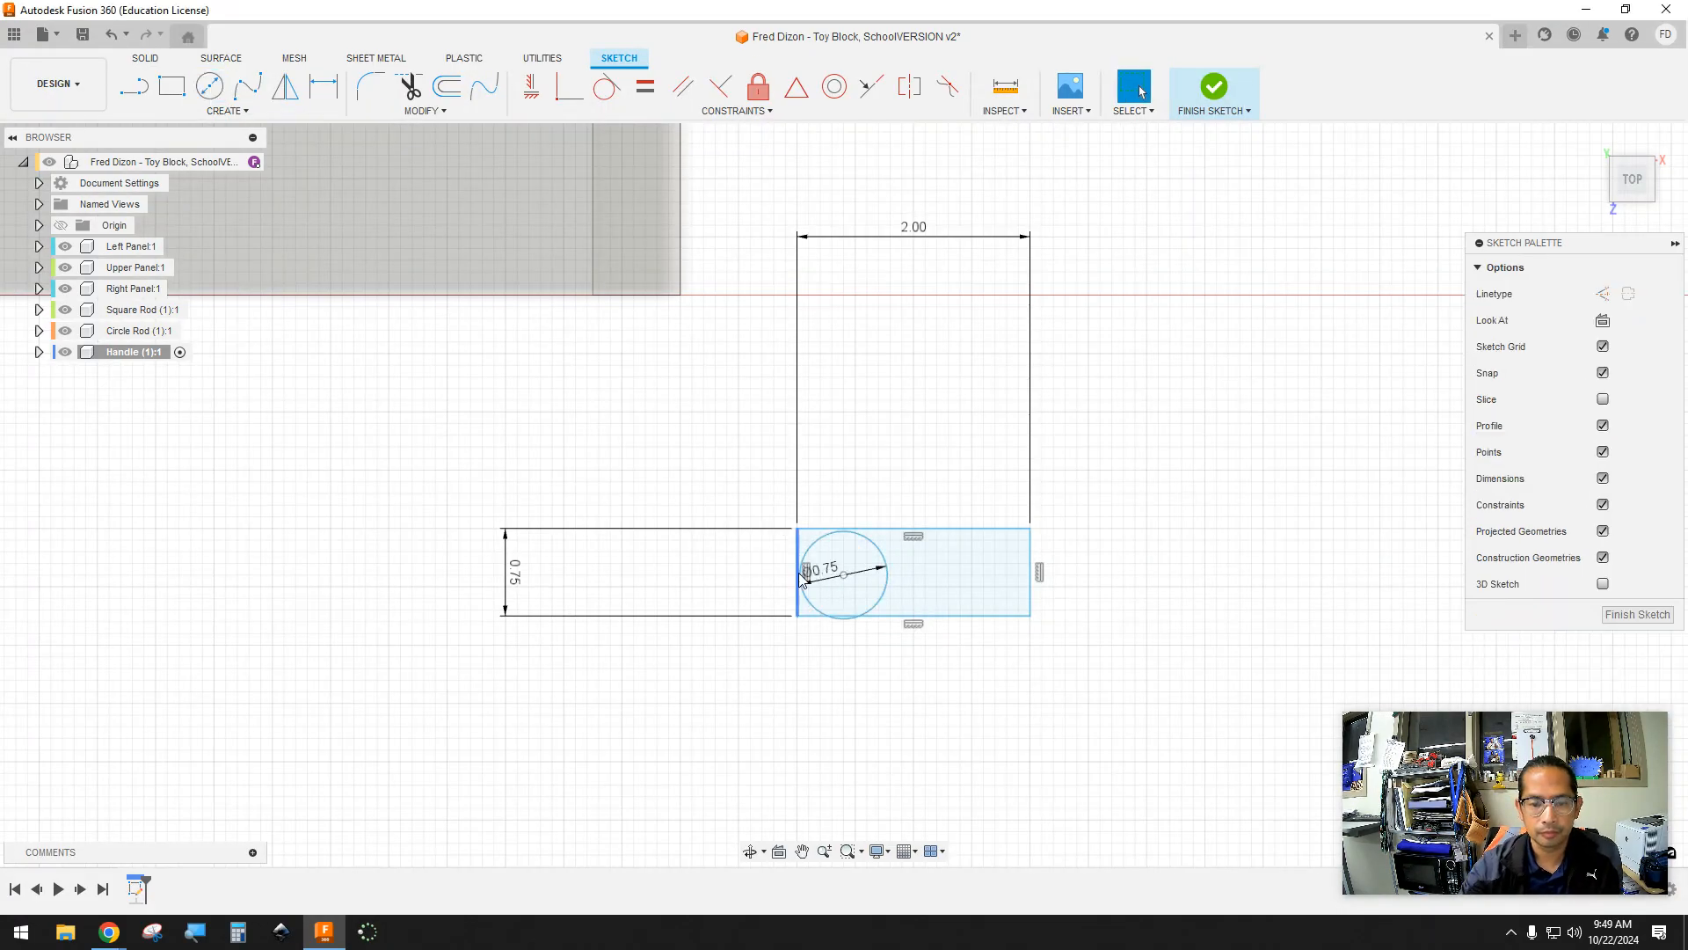
Draw a second circle of 0.75 in diameter at the right end of the rectangle
key(c)
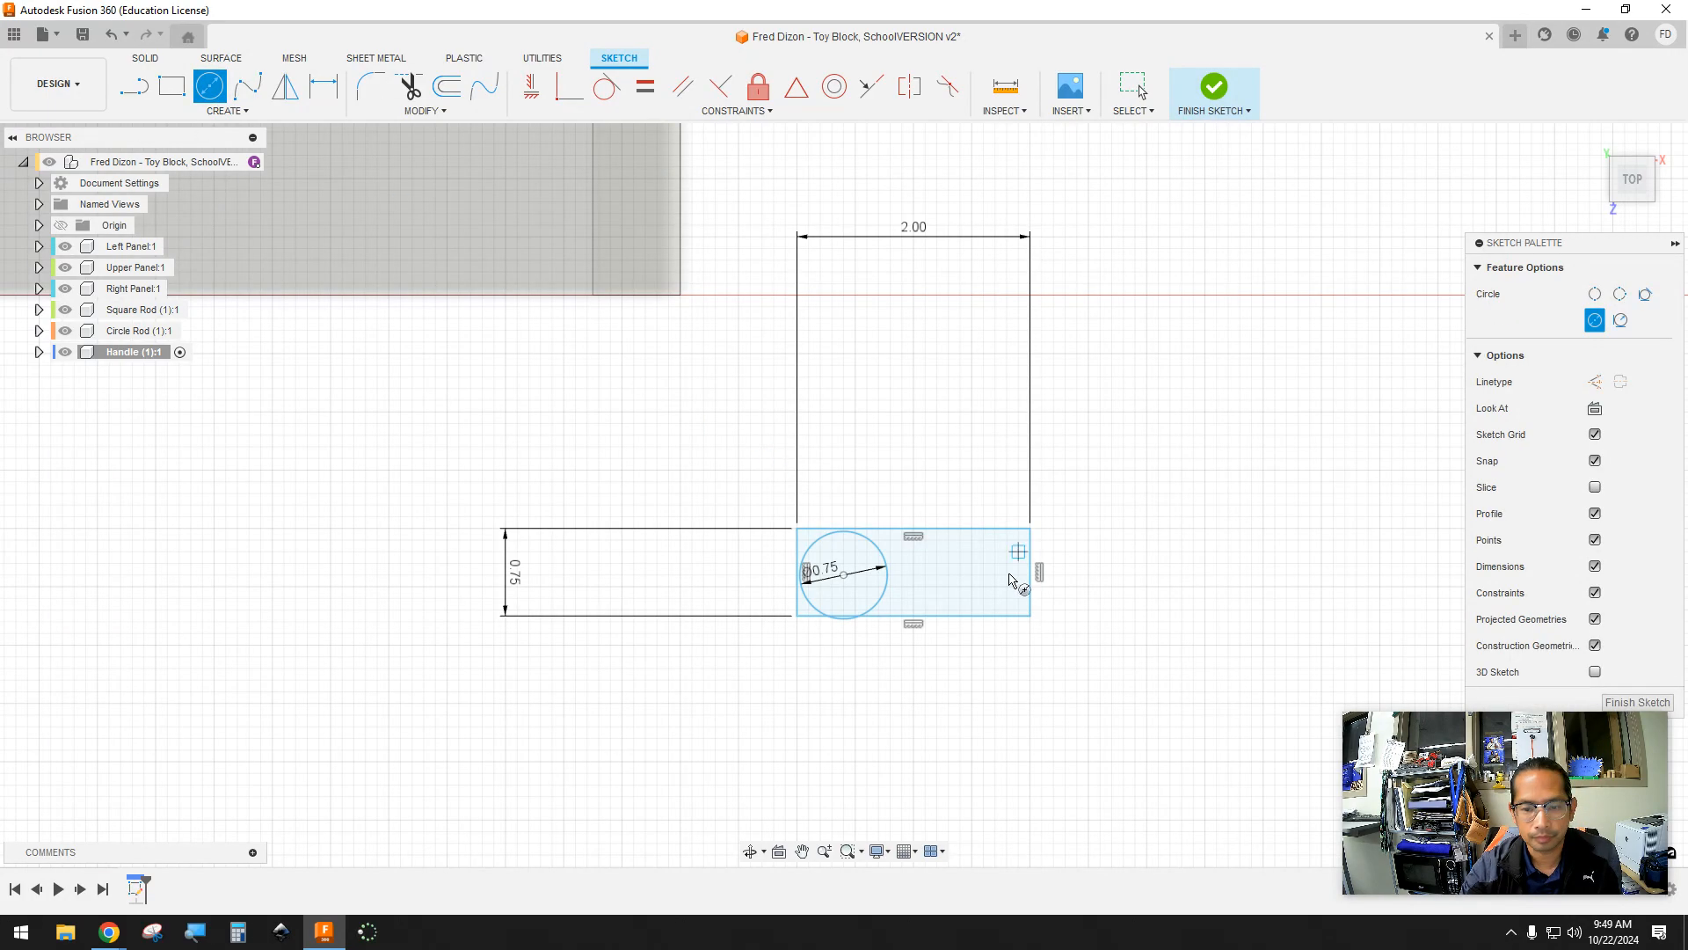
click(1007, 573)
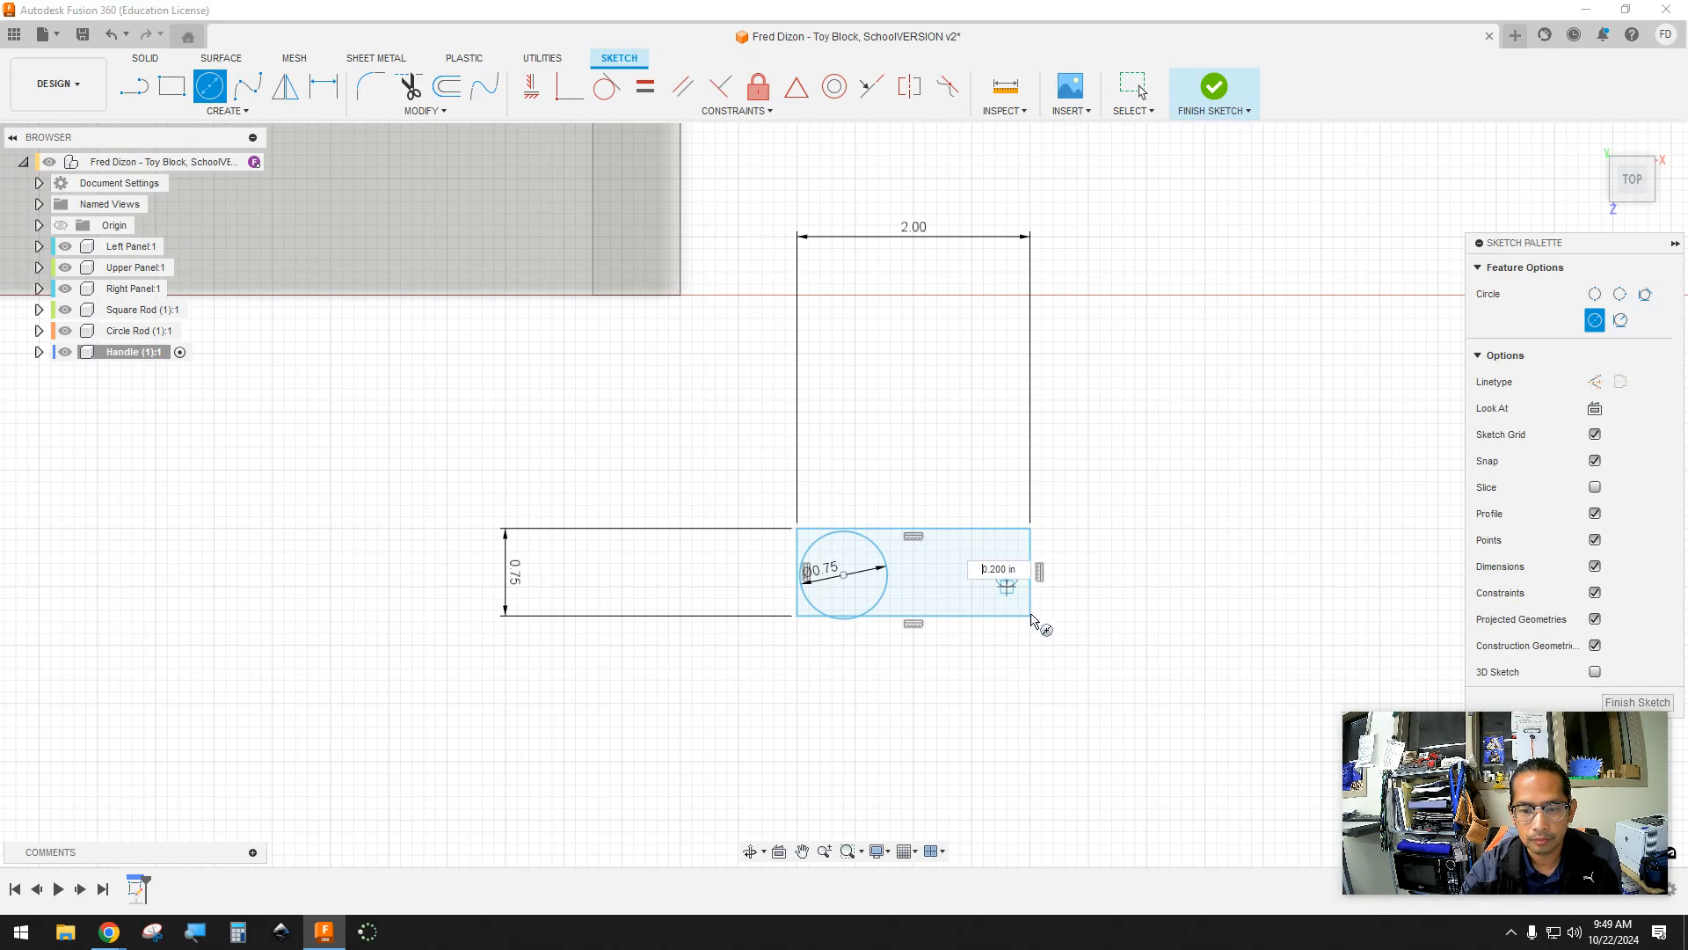
key(BackSpace)
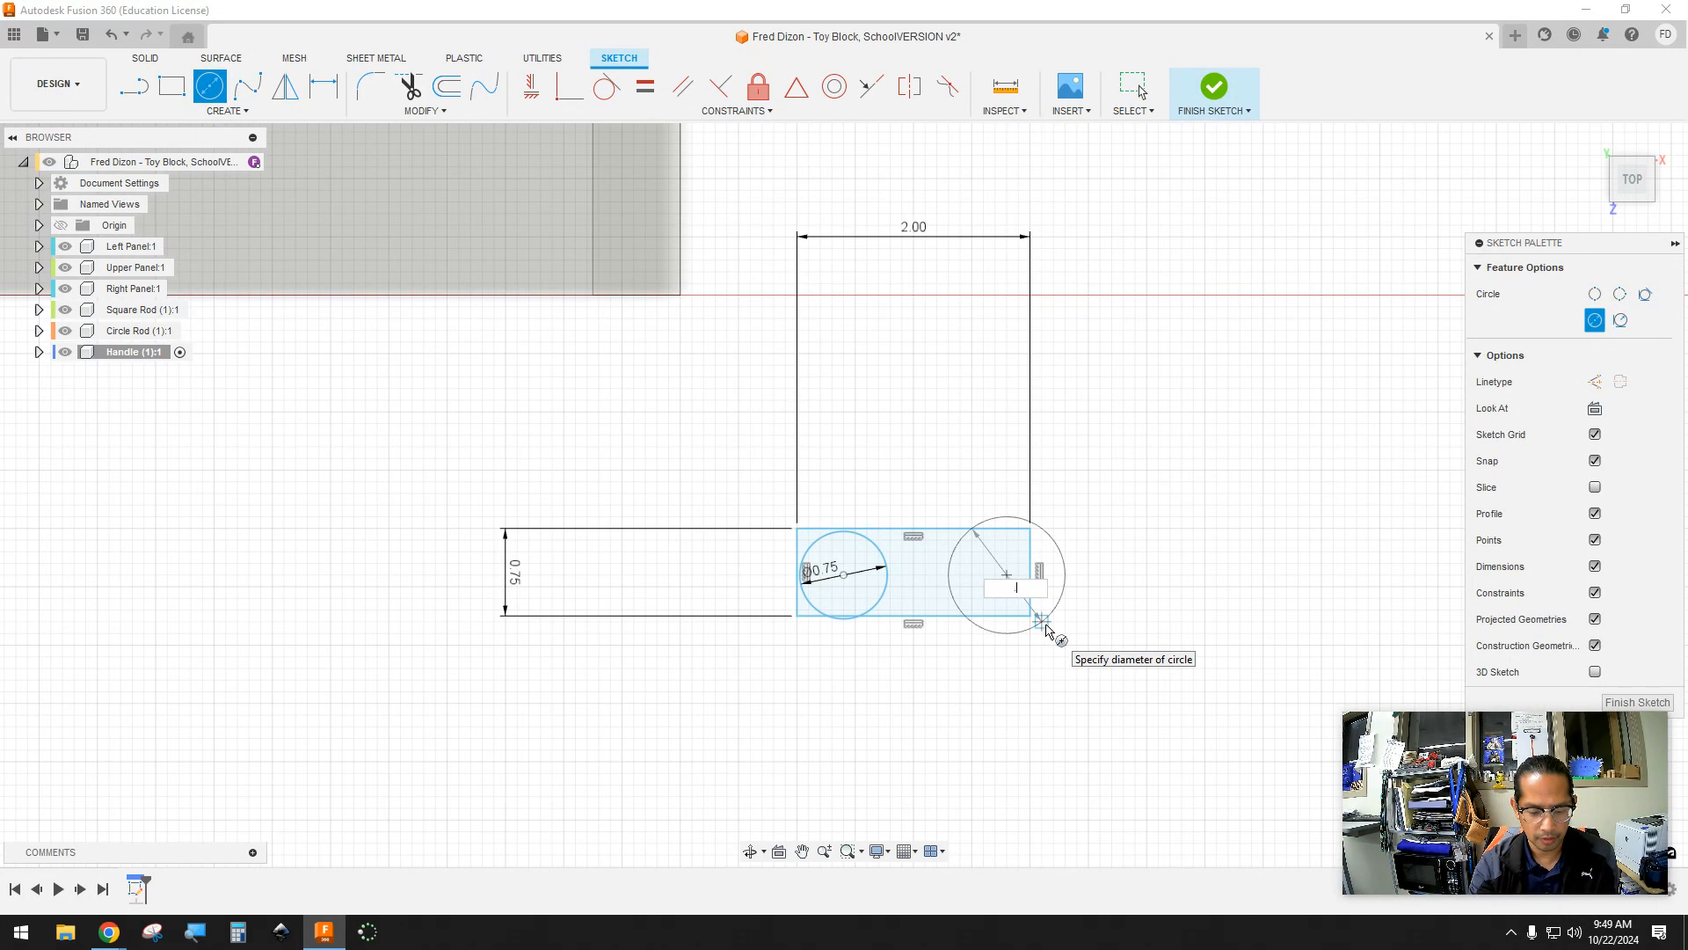
text(.75)
key(Return)
key(Escape)
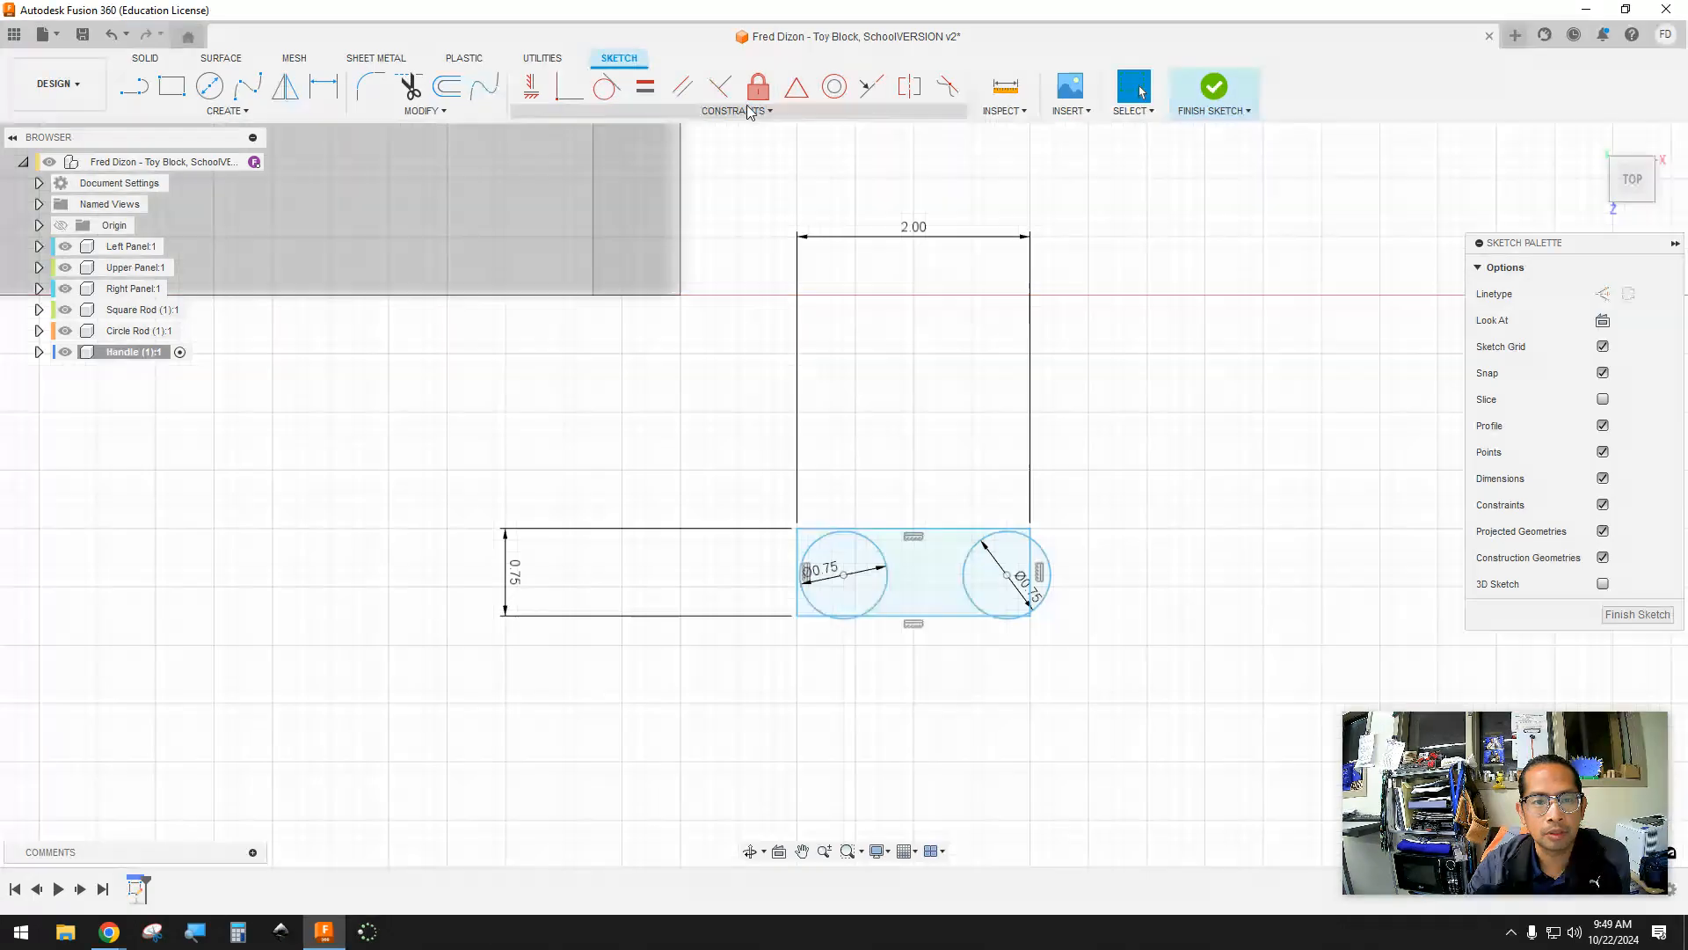
Constrain the left circle tangent to the rectangle's top and left edges
click(604, 87)
scroll(826, 550, up, 3)
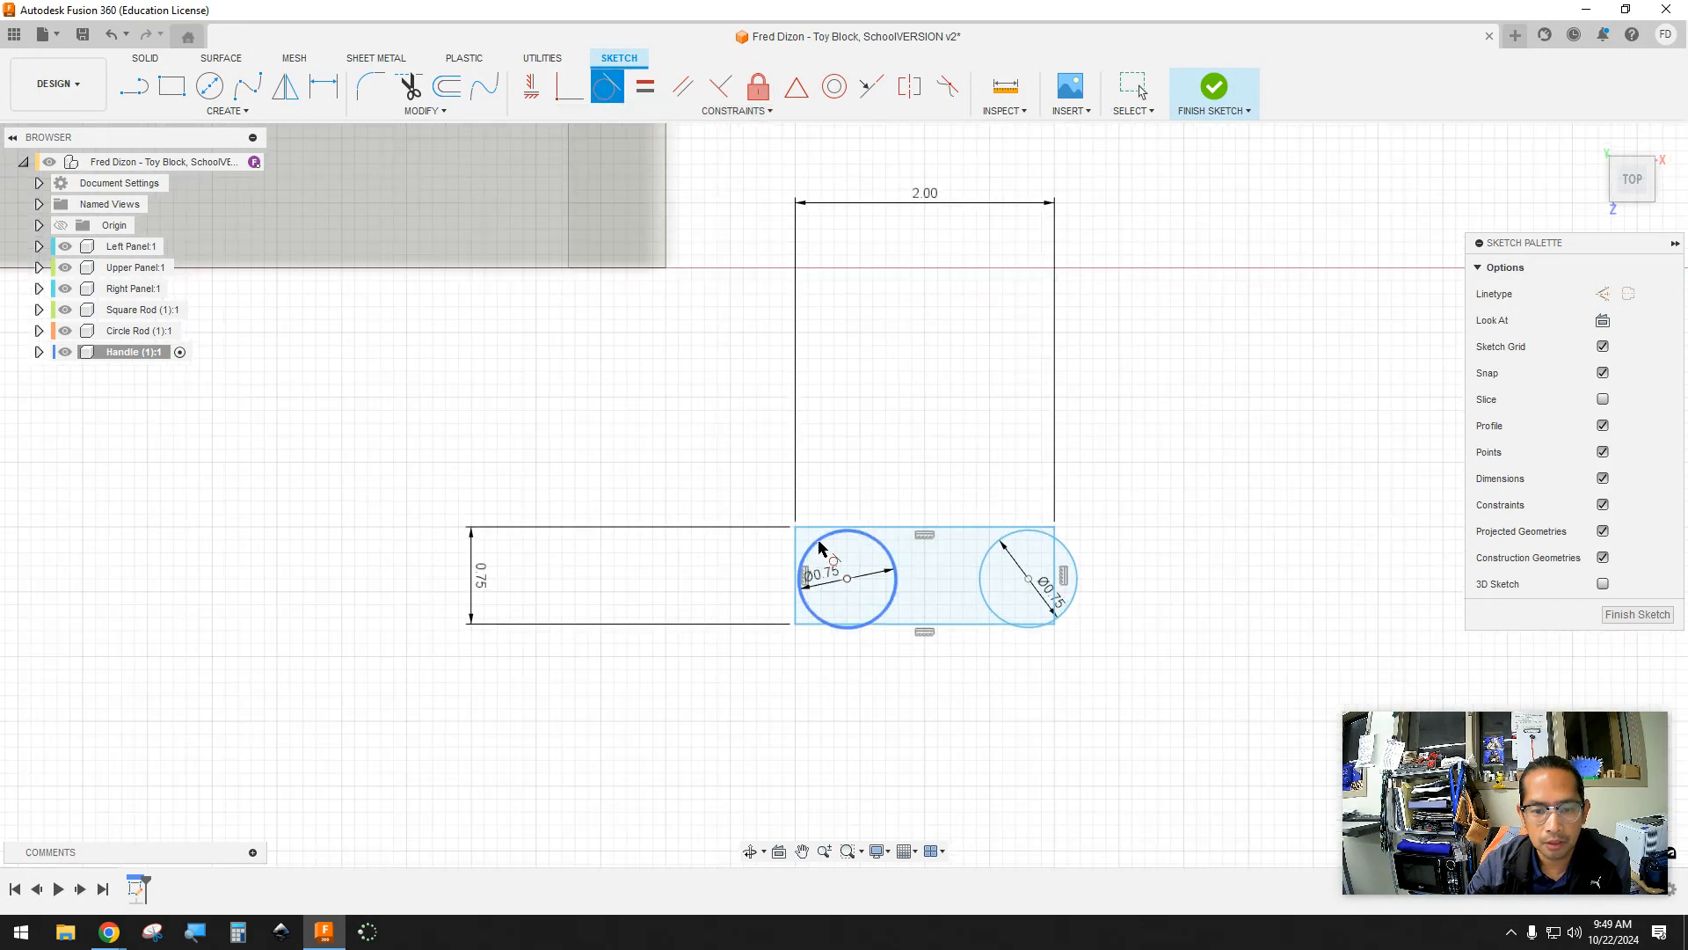
scroll(826, 549, up, 2)
click(779, 587)
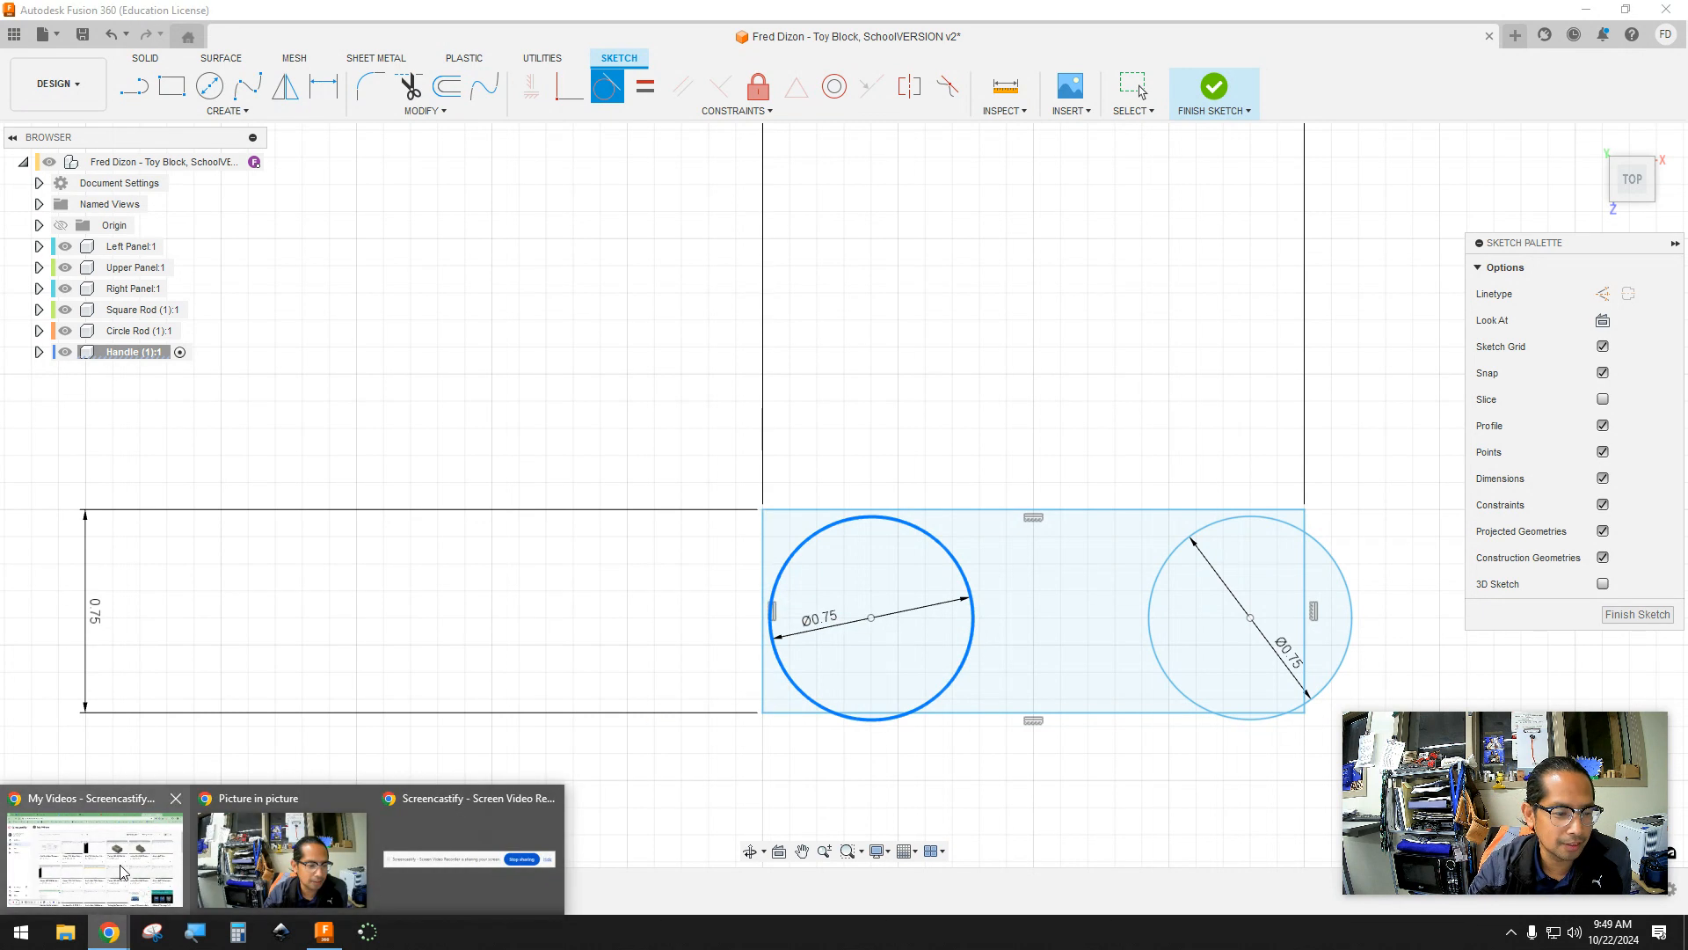
click(124, 873)
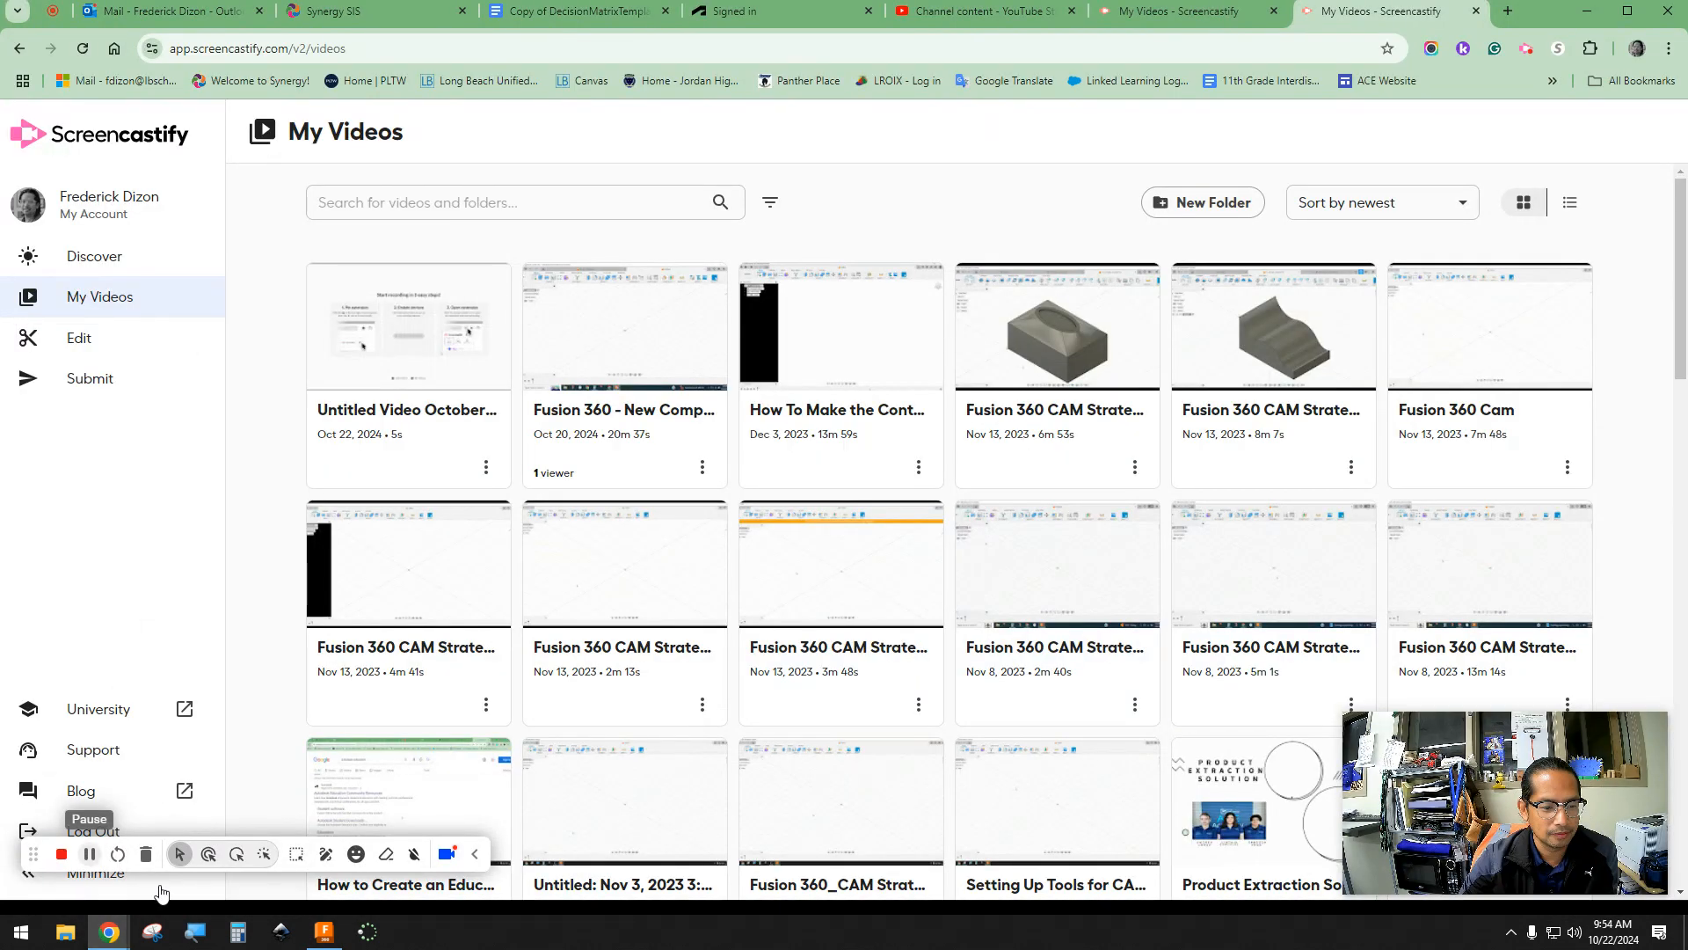
click(324, 934)
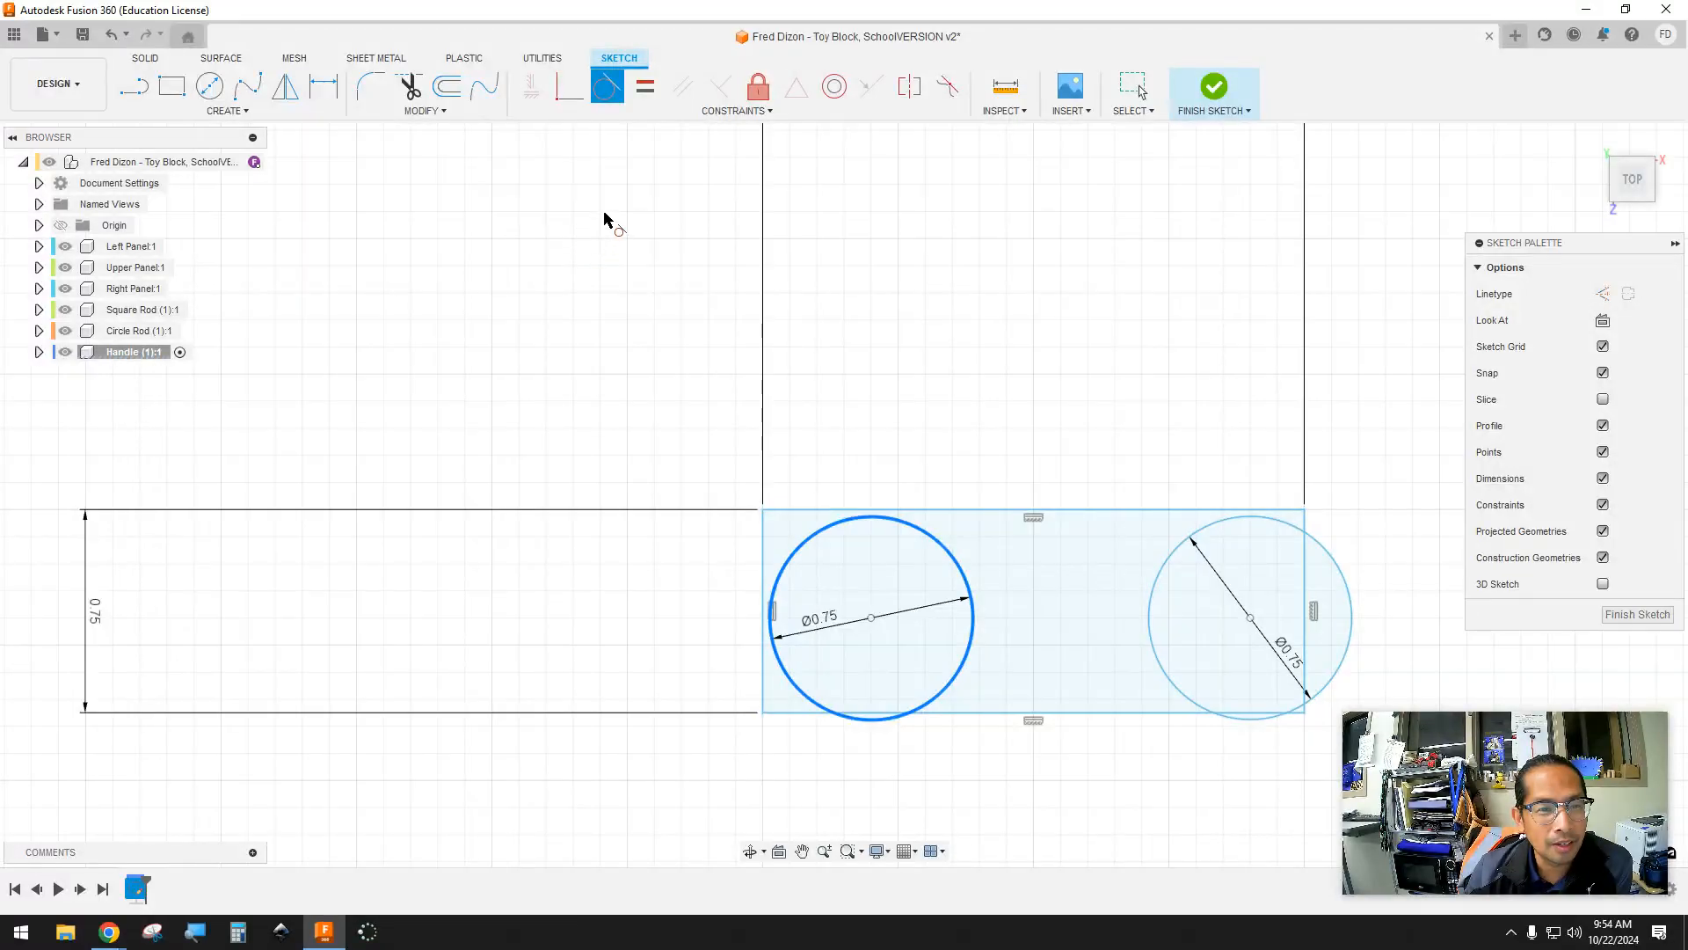
click(836, 511)
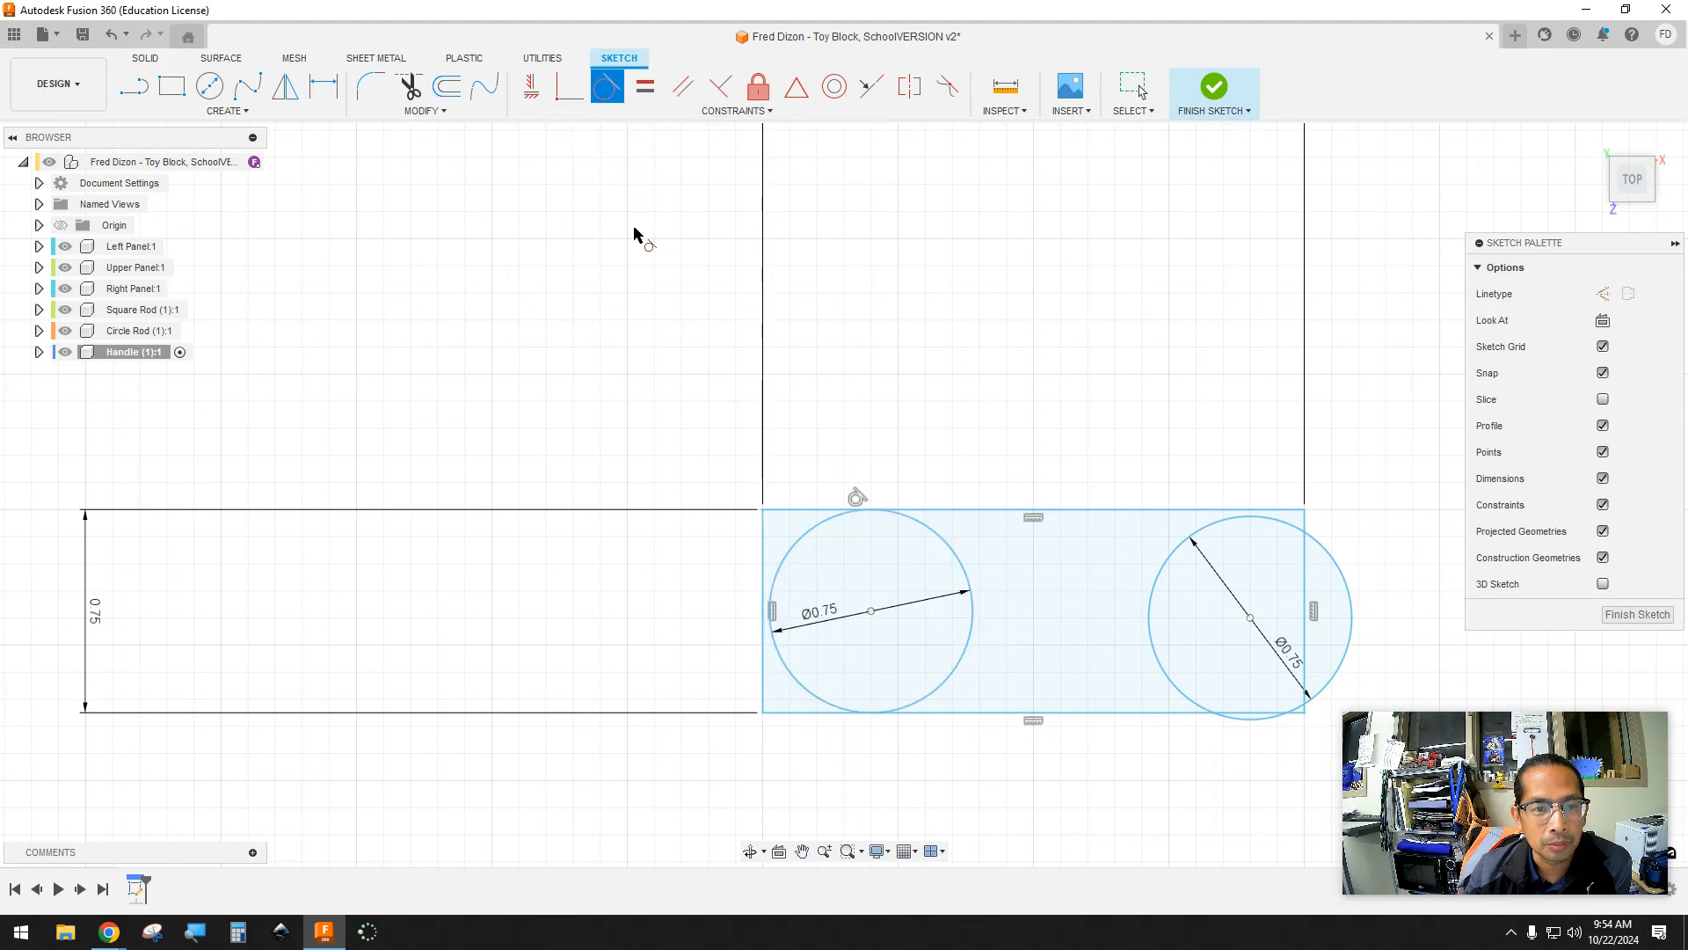
click(771, 570)
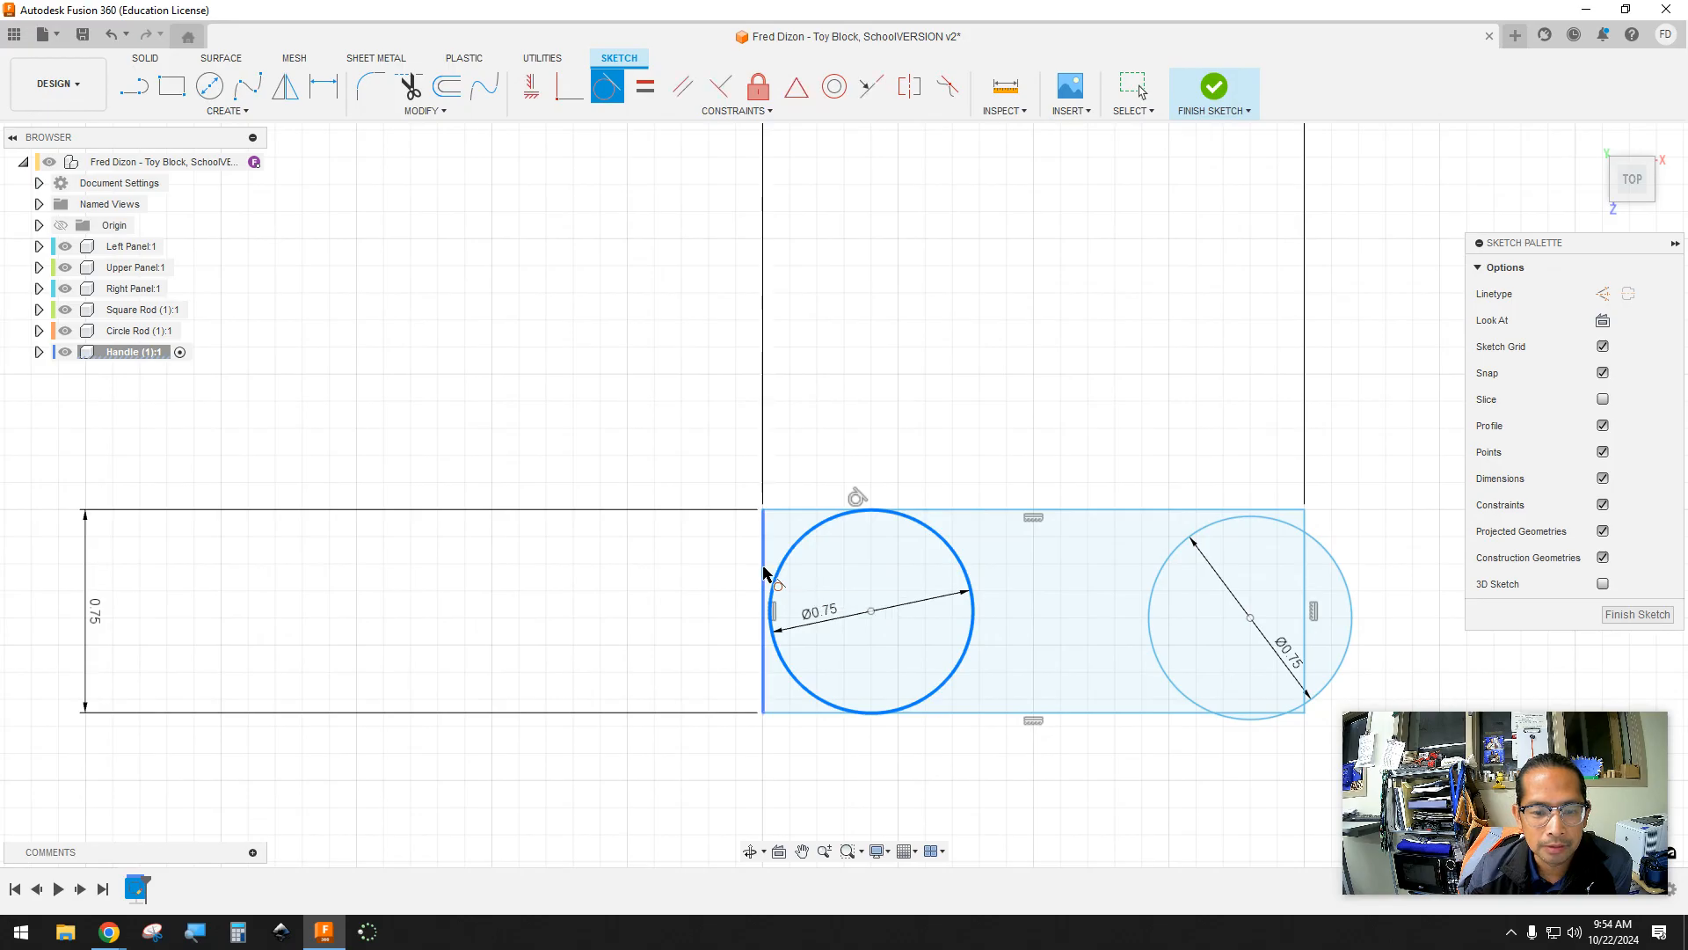
click(763, 572)
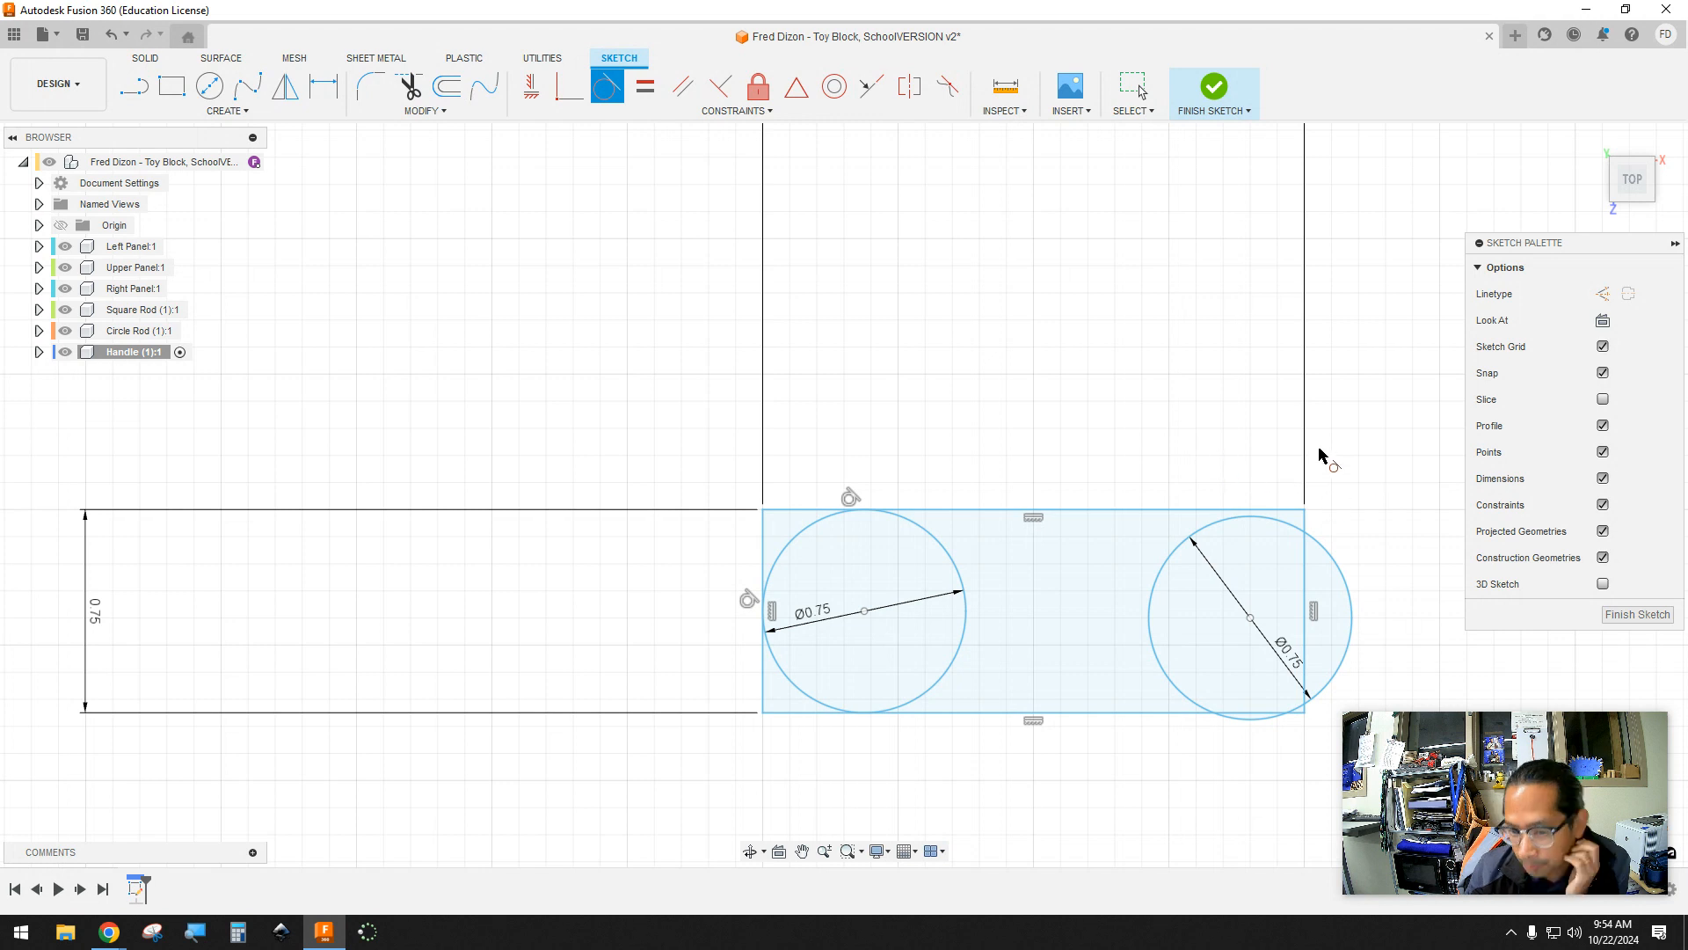
Constrain the right circle tangent to the rectangle's top and right edges
click(1285, 528)
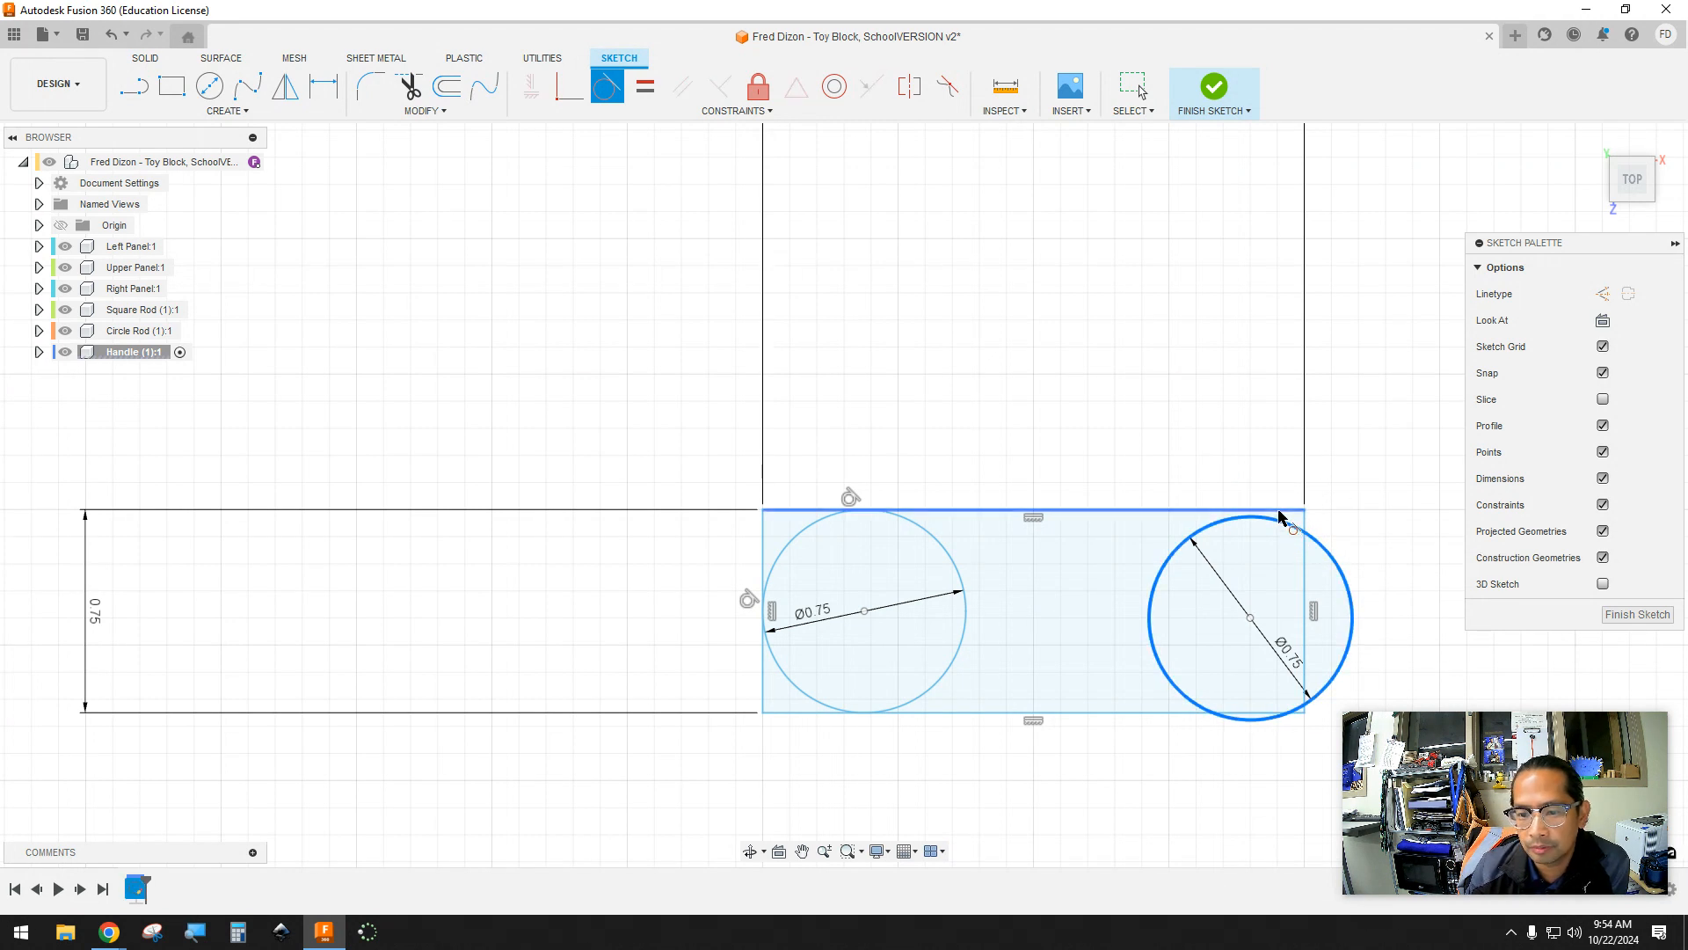
click(1279, 515)
click(1334, 554)
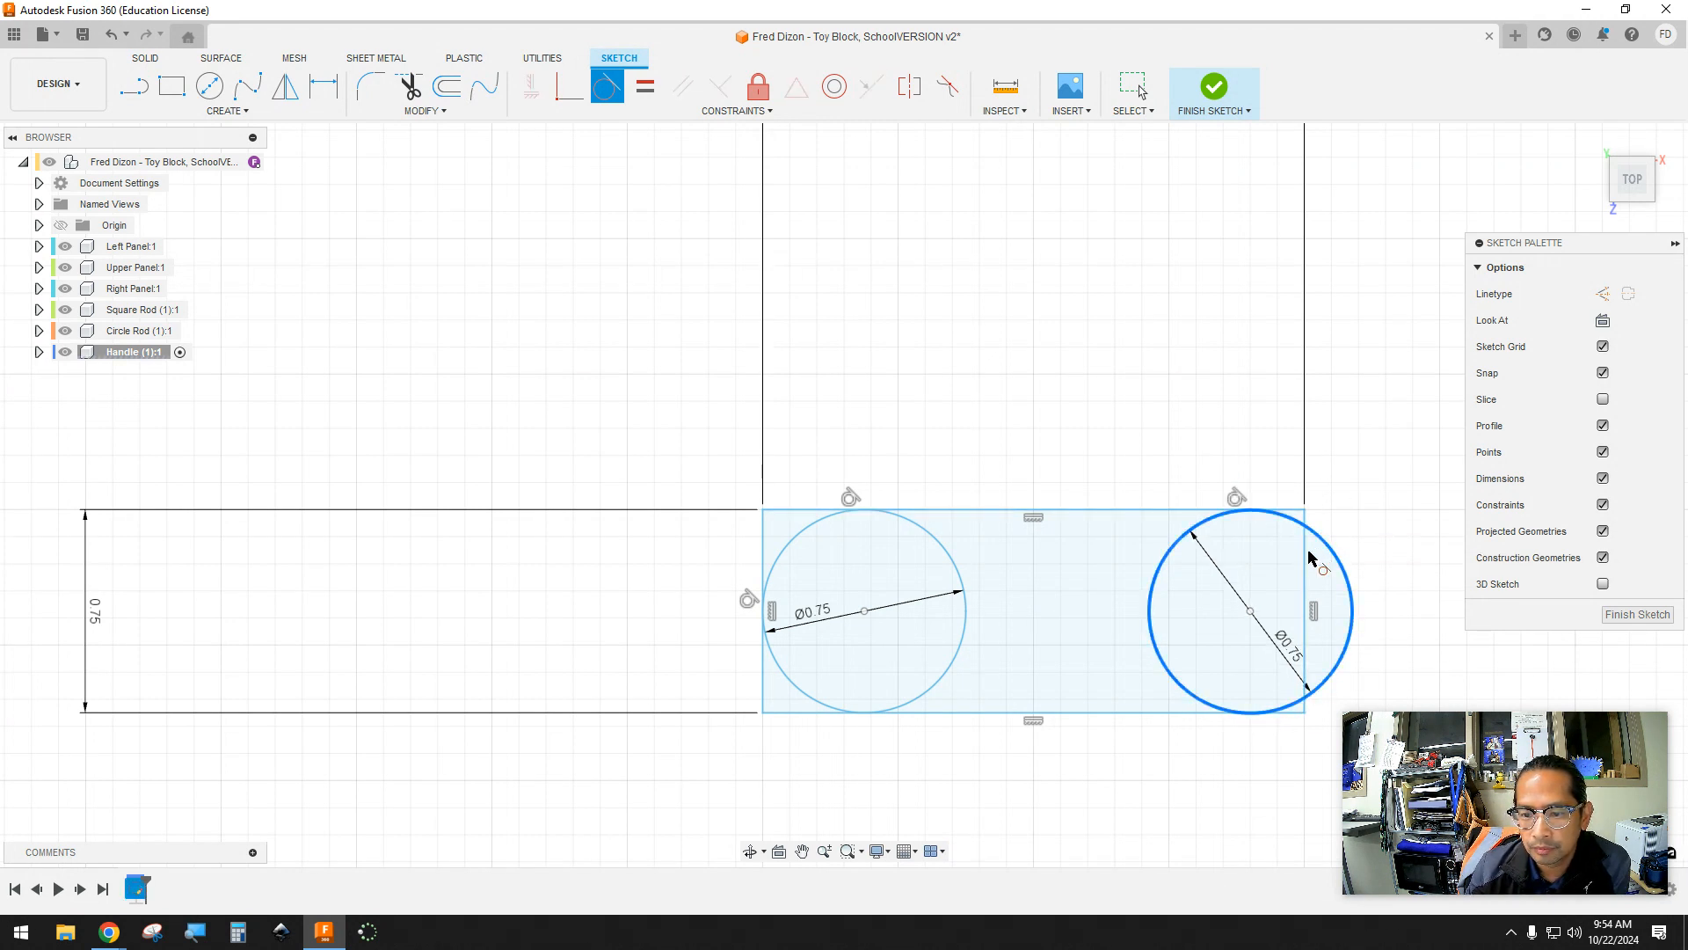
click(1305, 559)
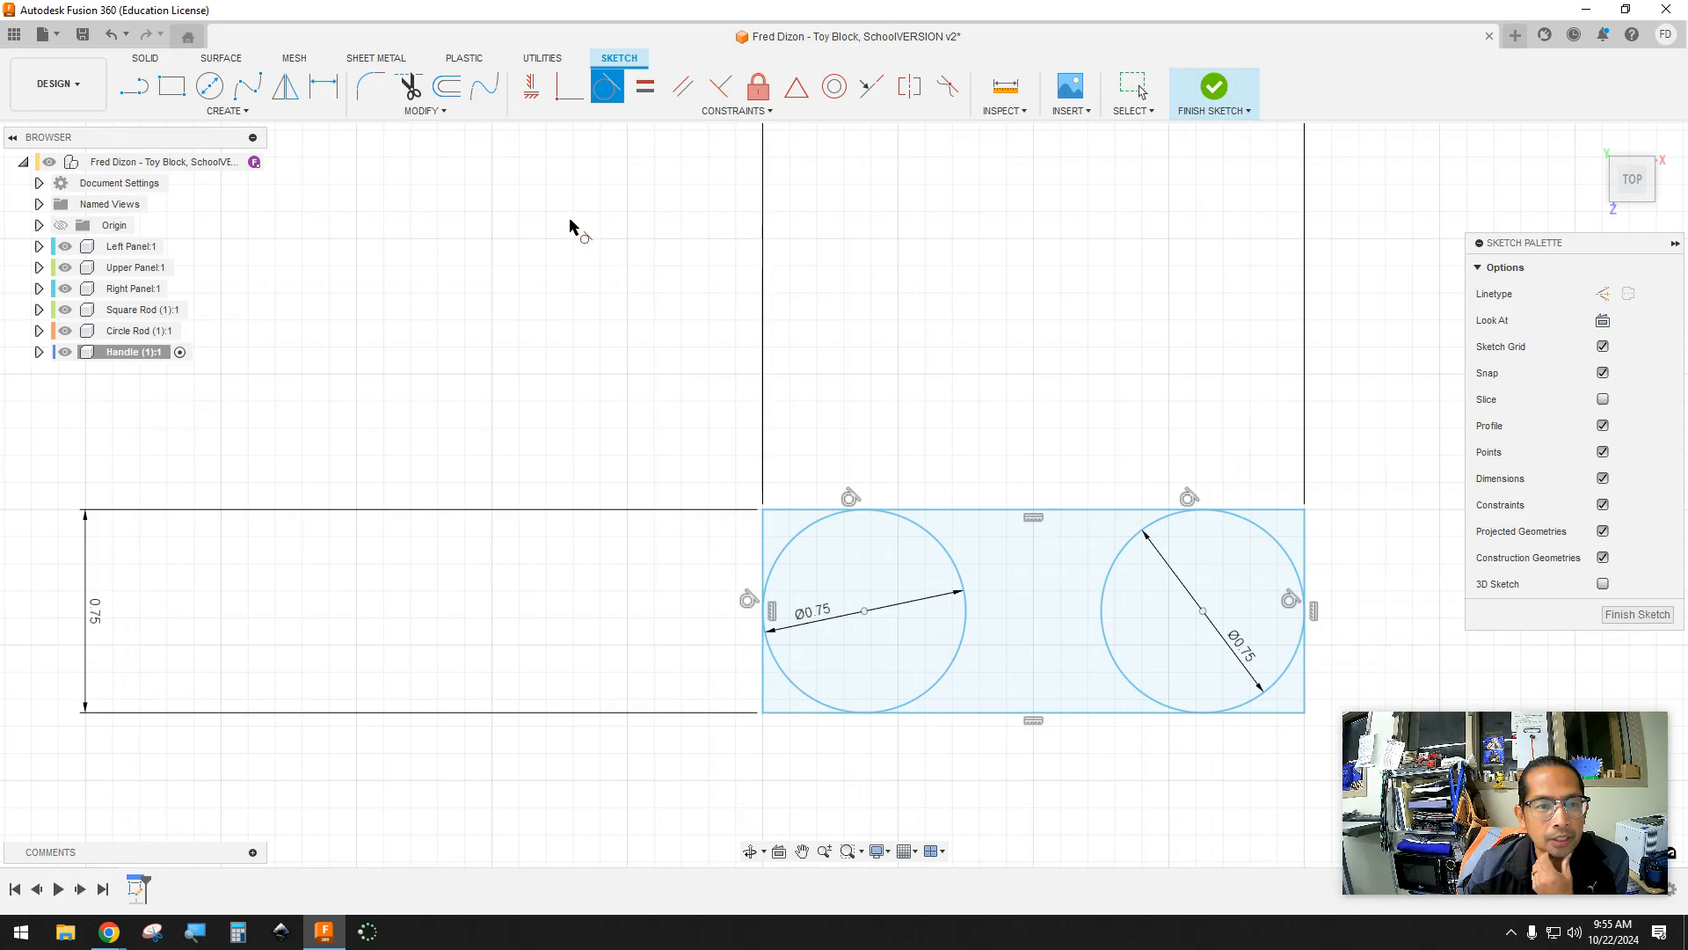
Trim the rectangle's four corner segments outside the two circles, leaving a rounded-end handle profile, and finish the sketch
click(409, 87)
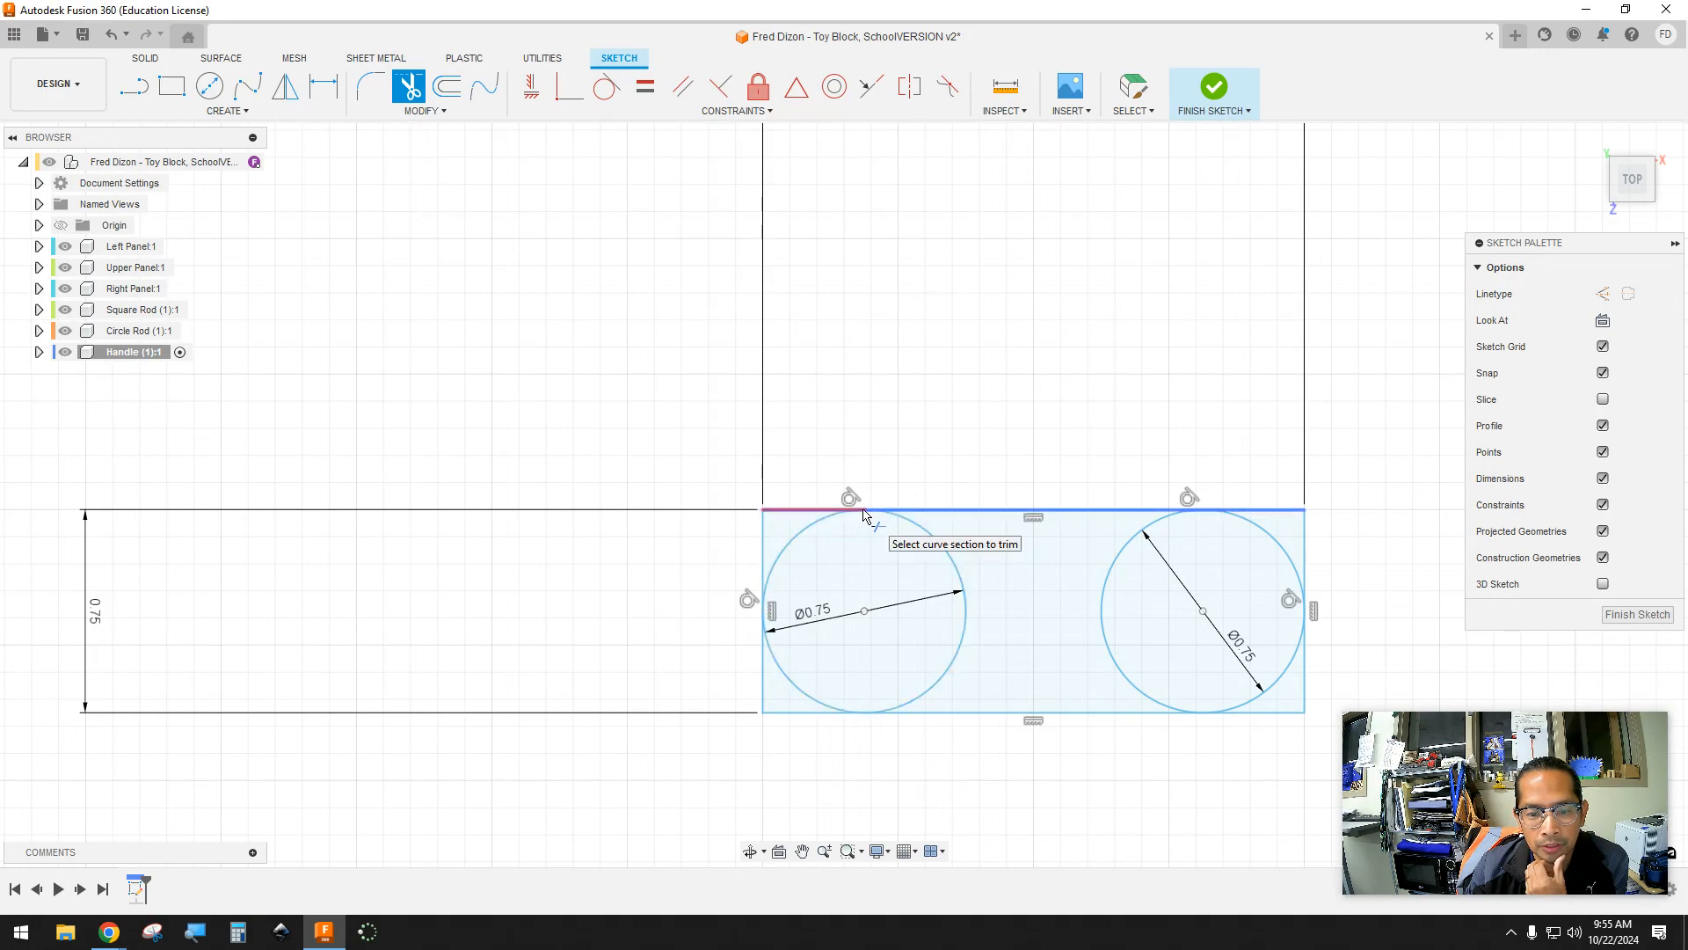
click(771, 514)
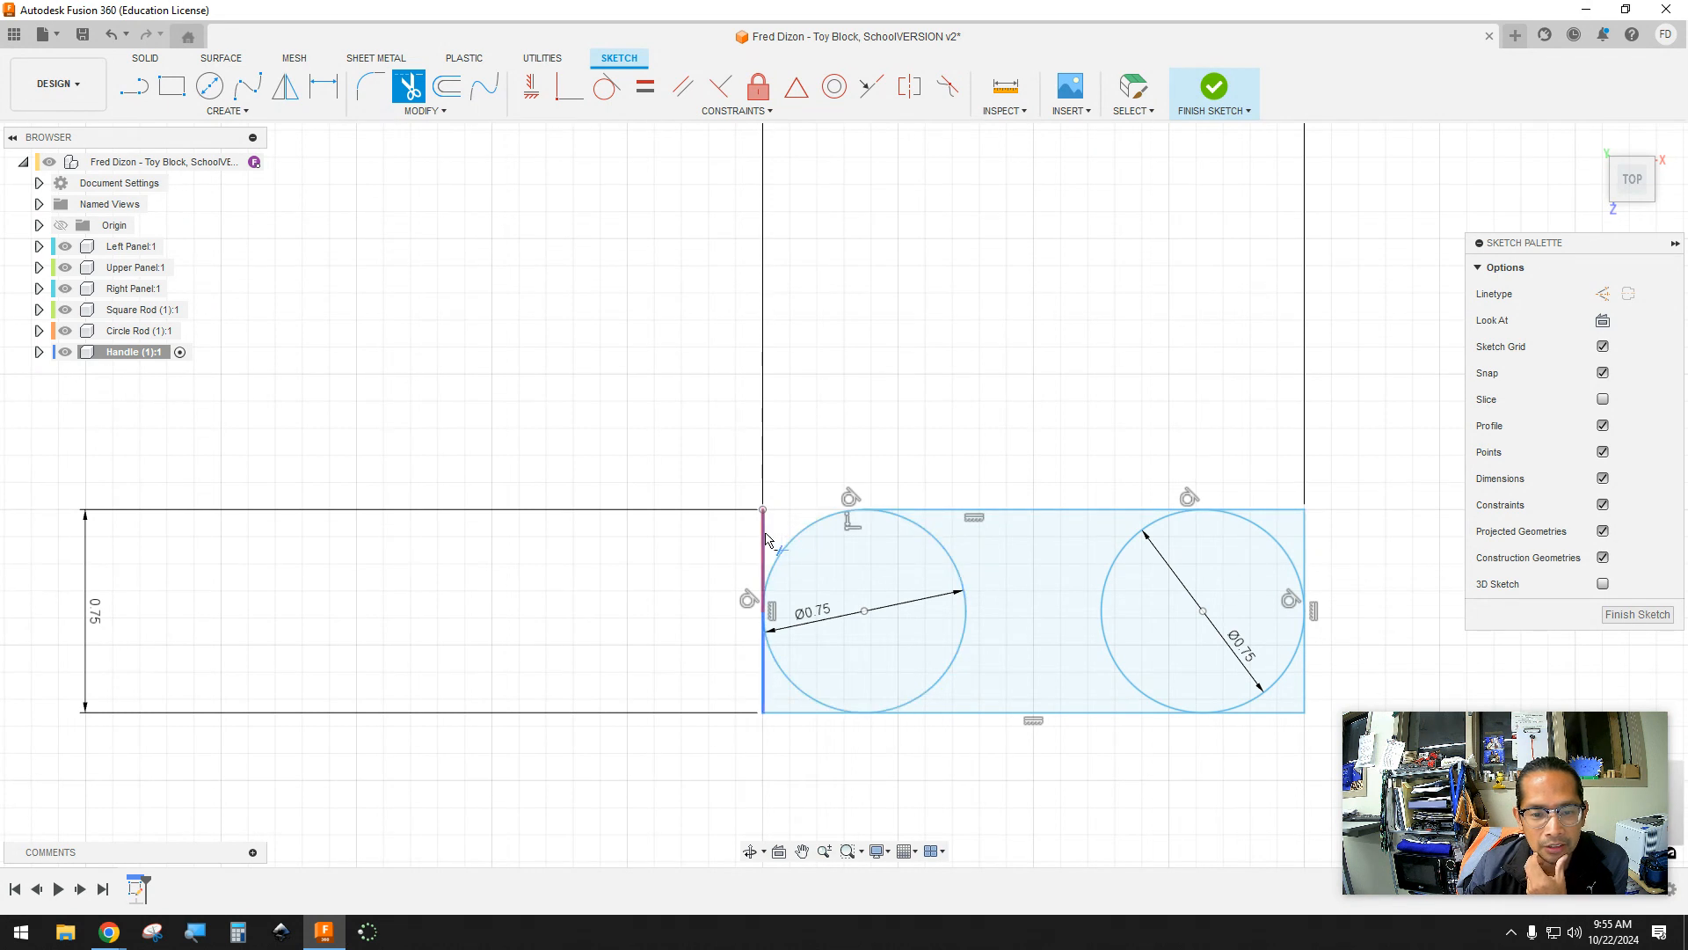
click(785, 550)
click(770, 682)
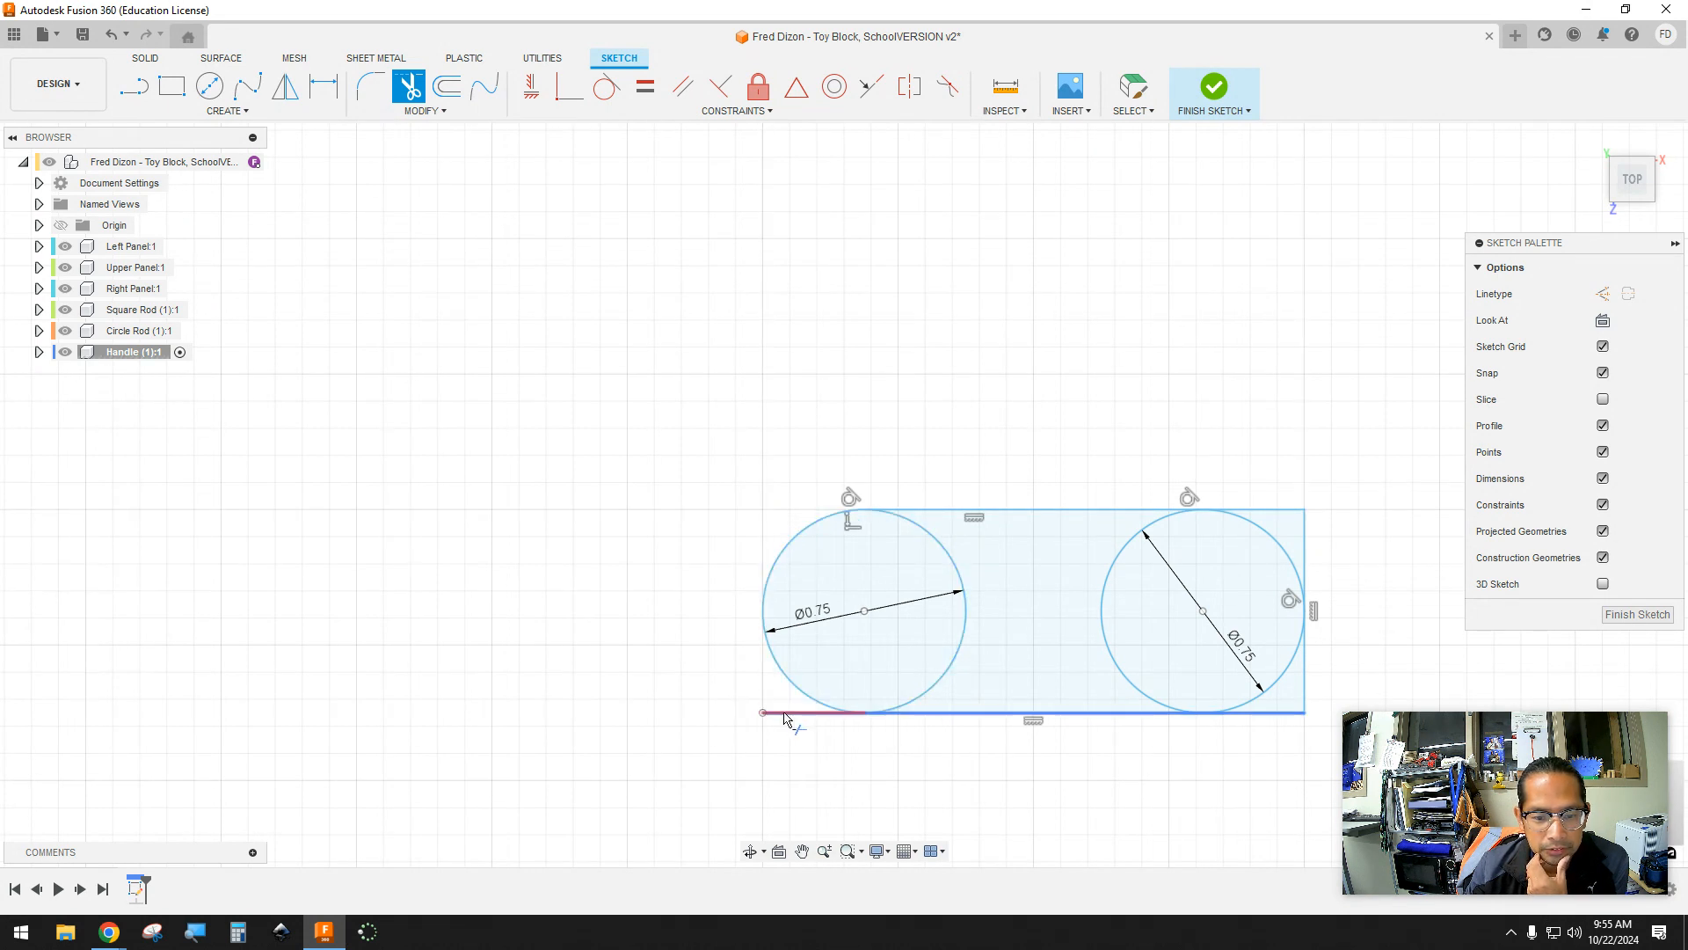
click(786, 714)
click(1276, 711)
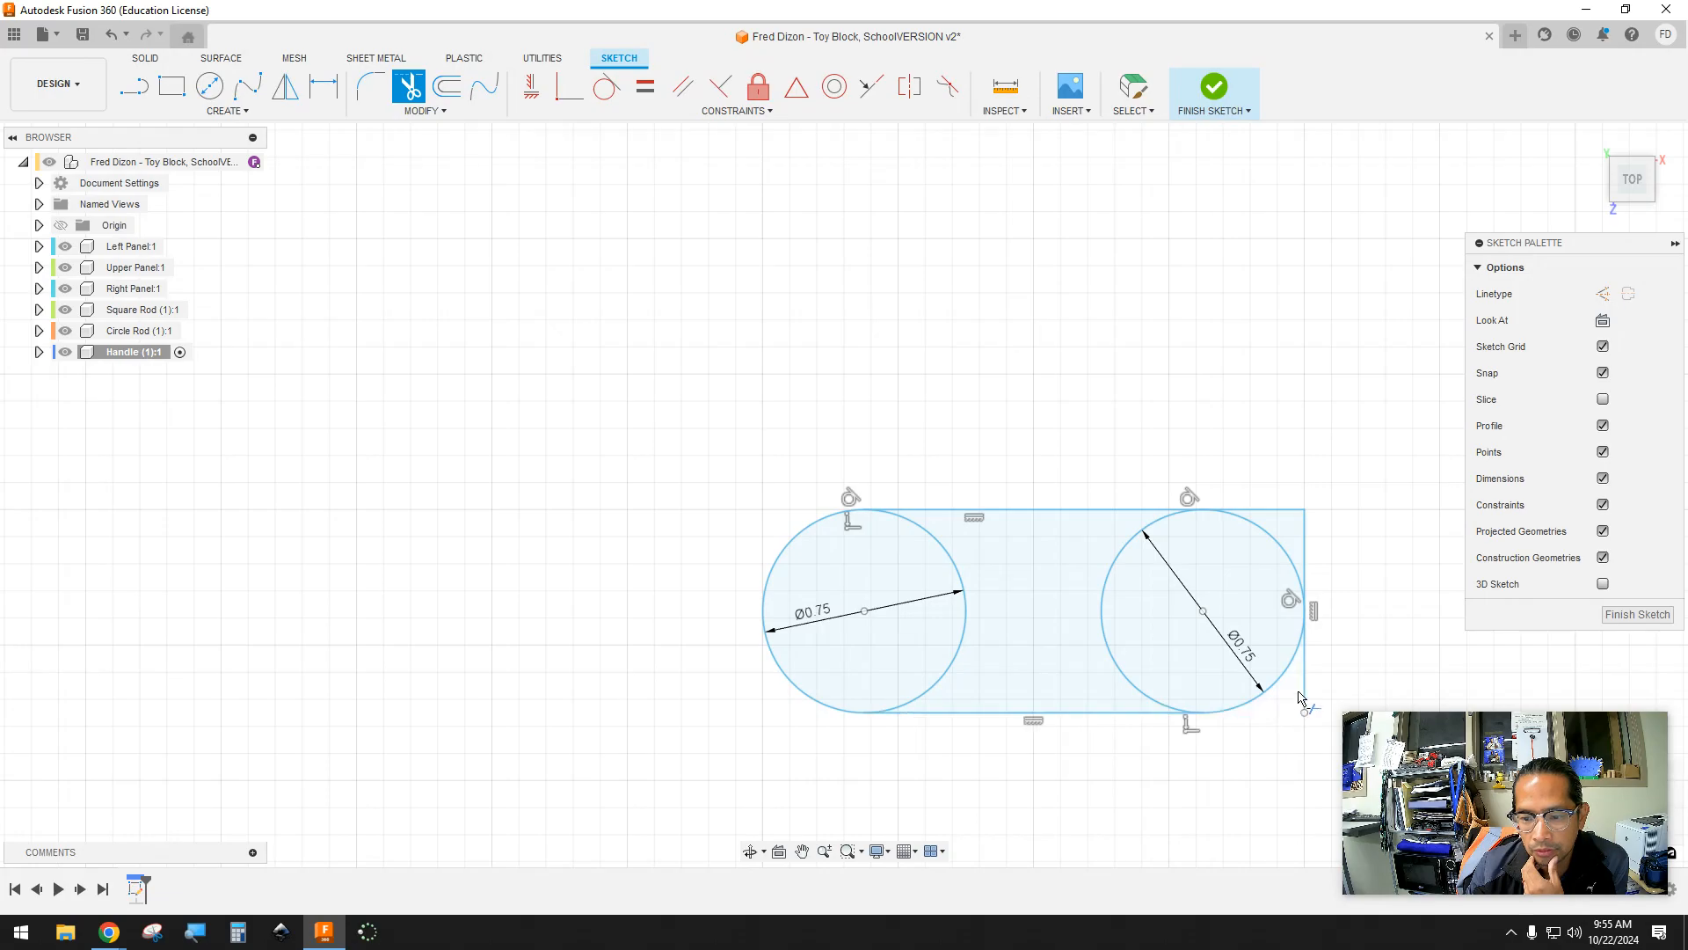
click(1304, 555)
click(1277, 512)
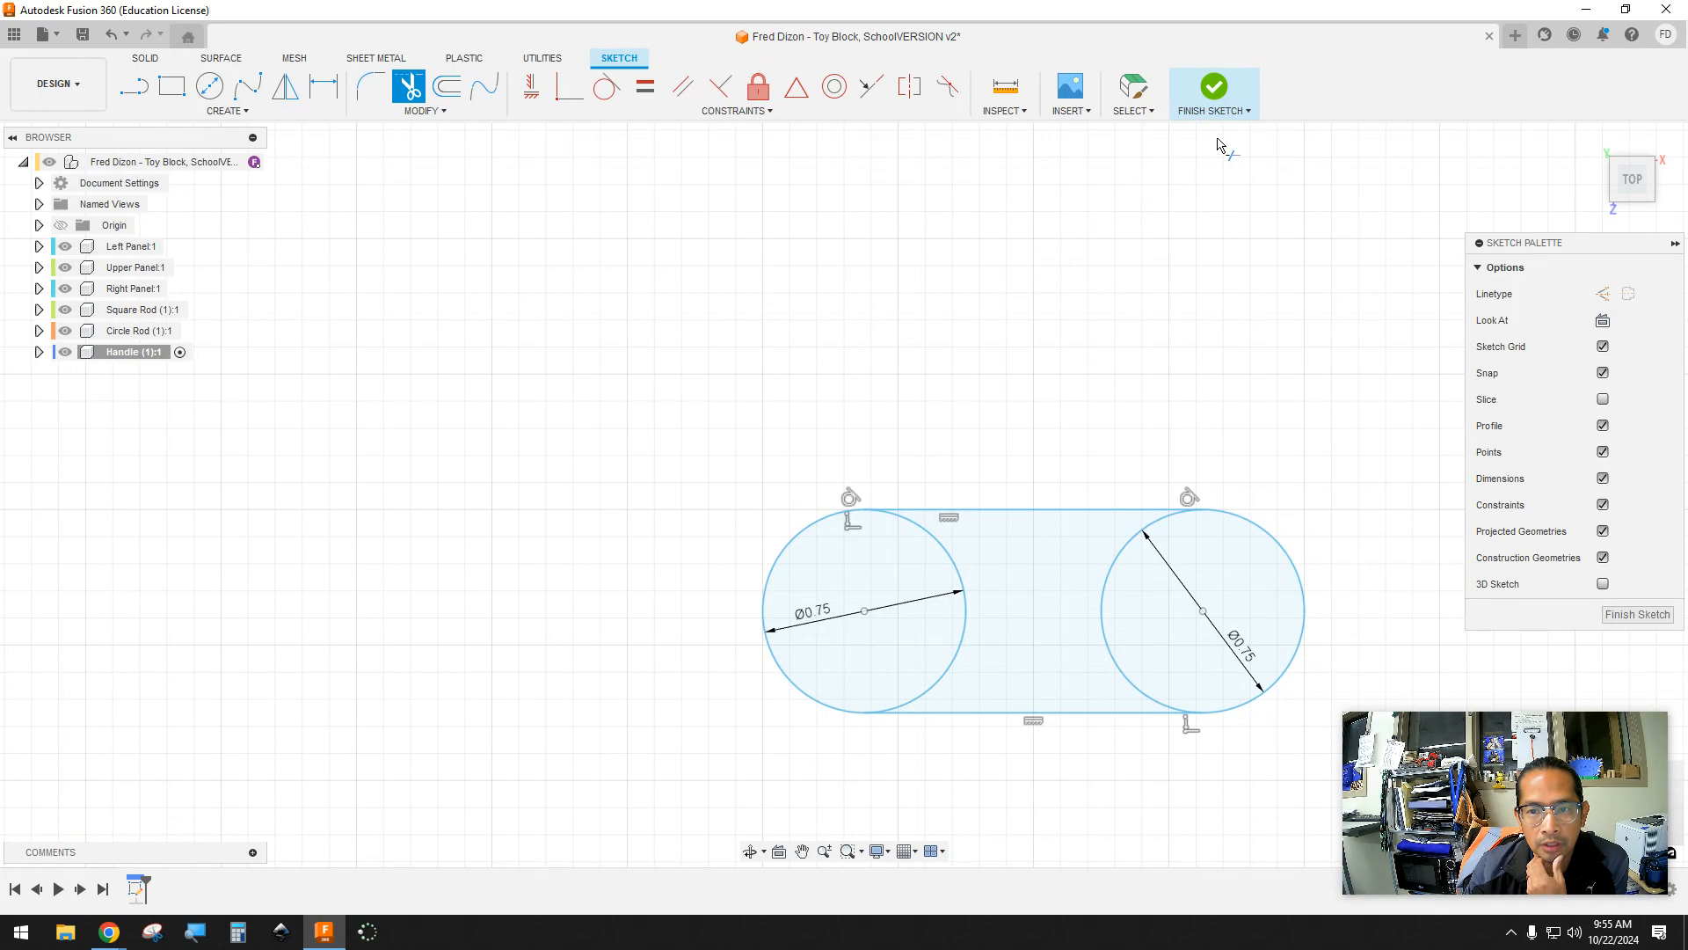
click(1214, 86)
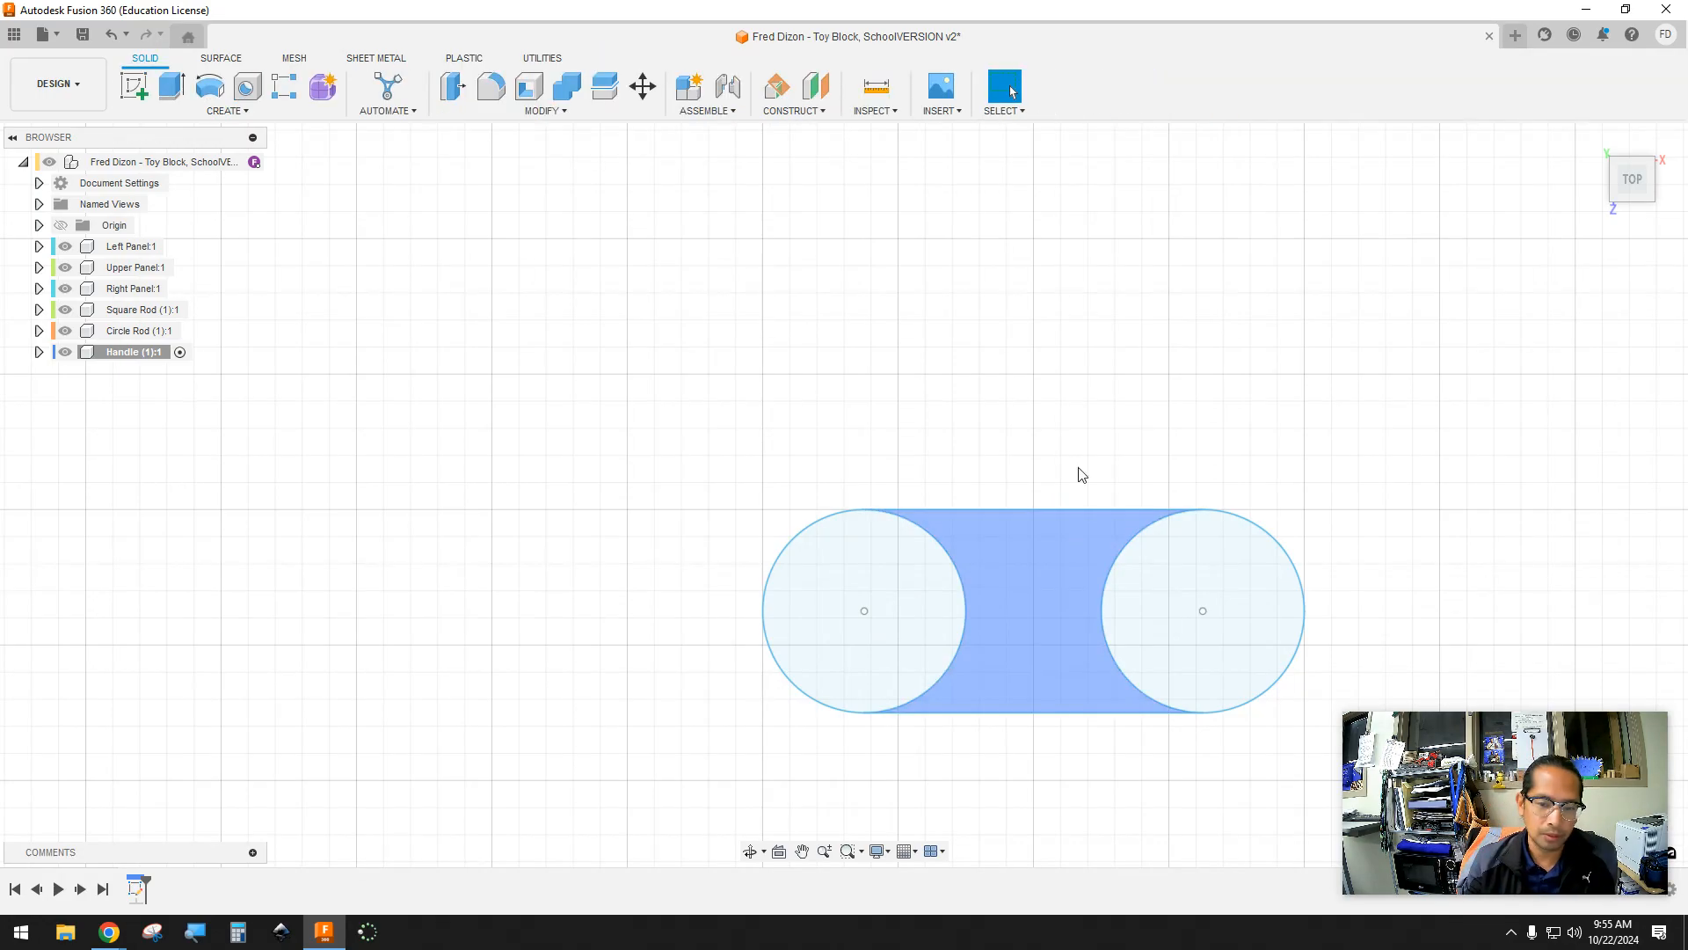
Extrude the handle profile's middle region between the two circles by 0.25 in as a new body
click(1592, 139)
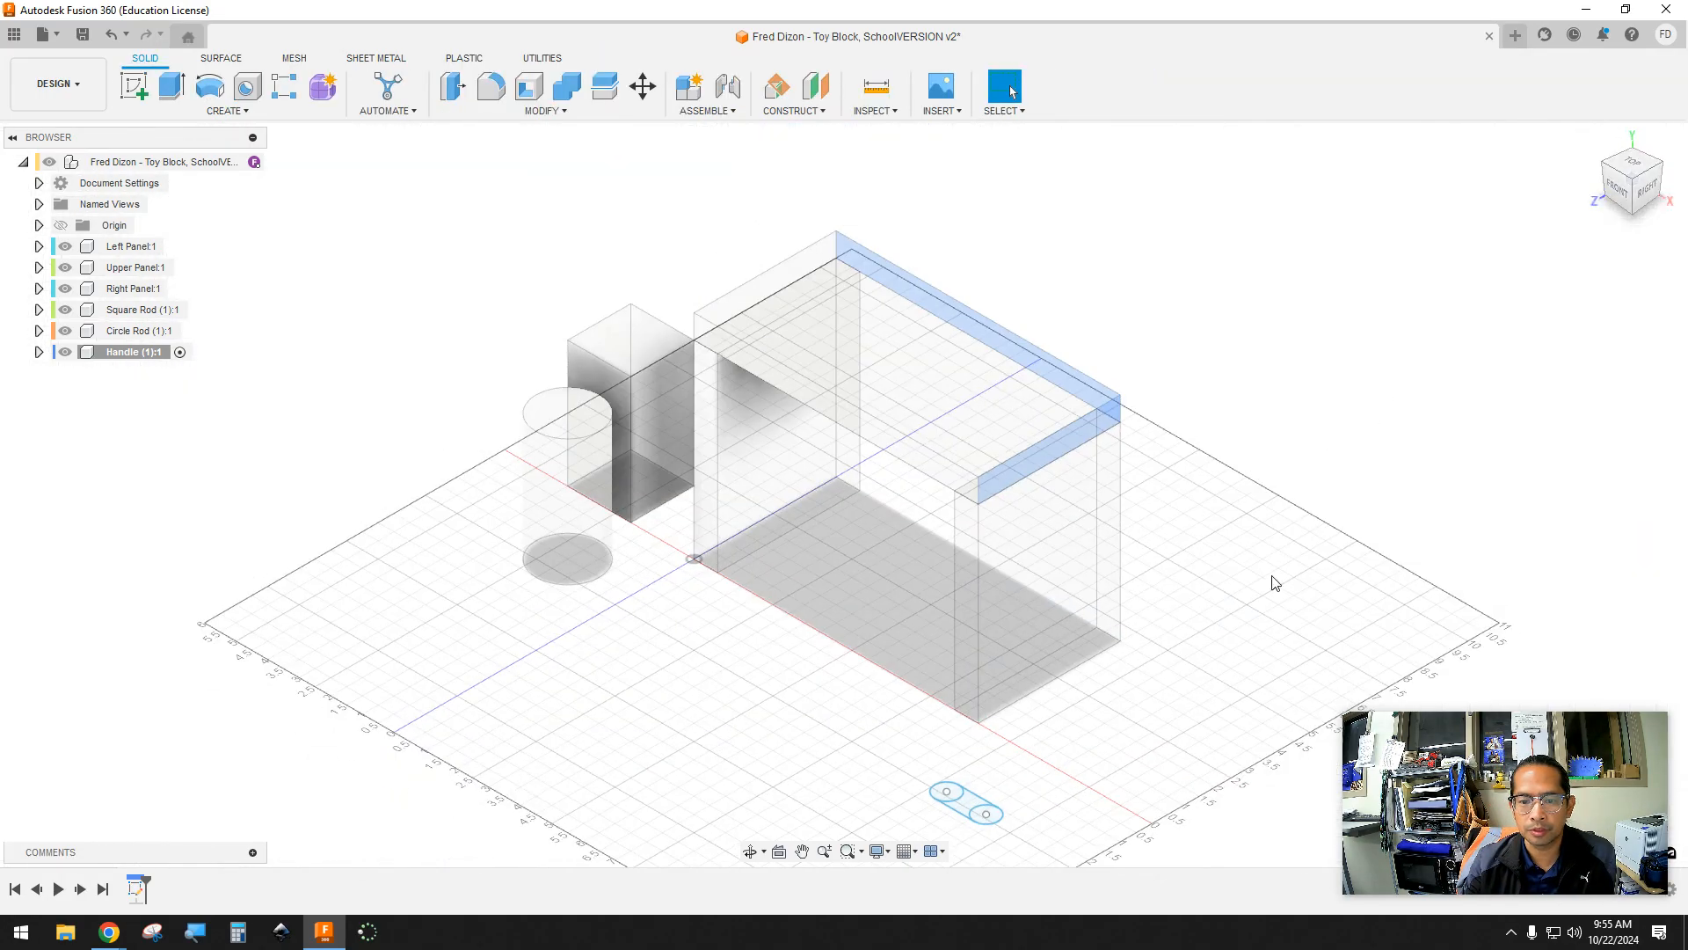
scroll(973, 861, down, 2)
scroll(974, 857, up, 8)
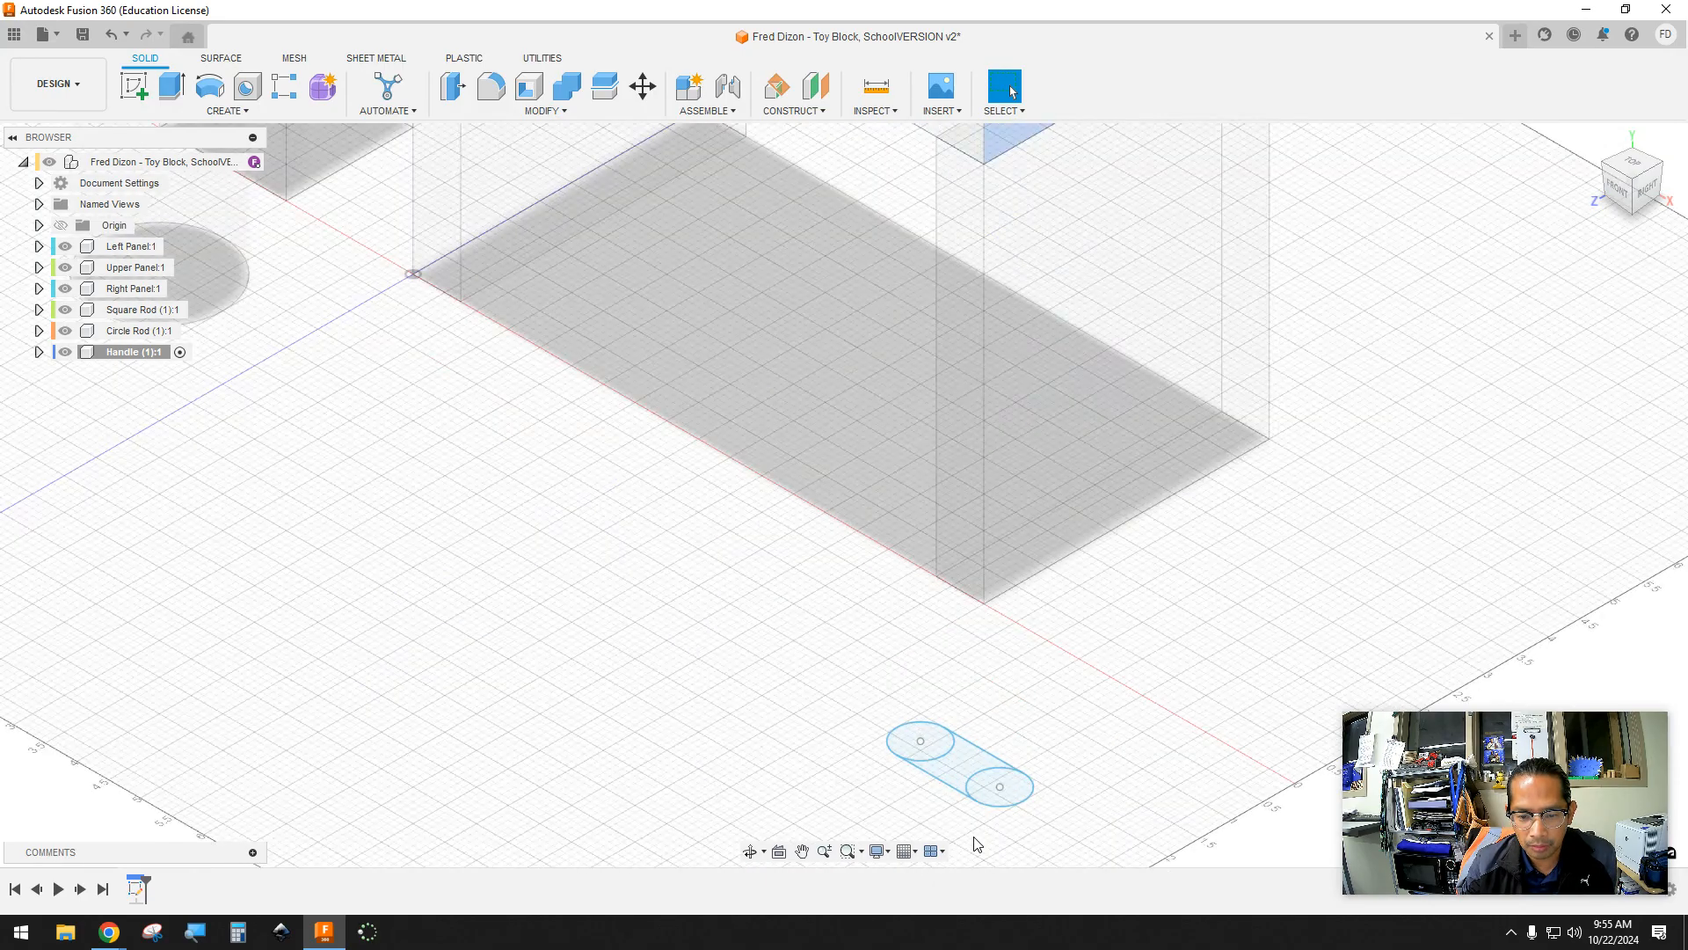
click(171, 86)
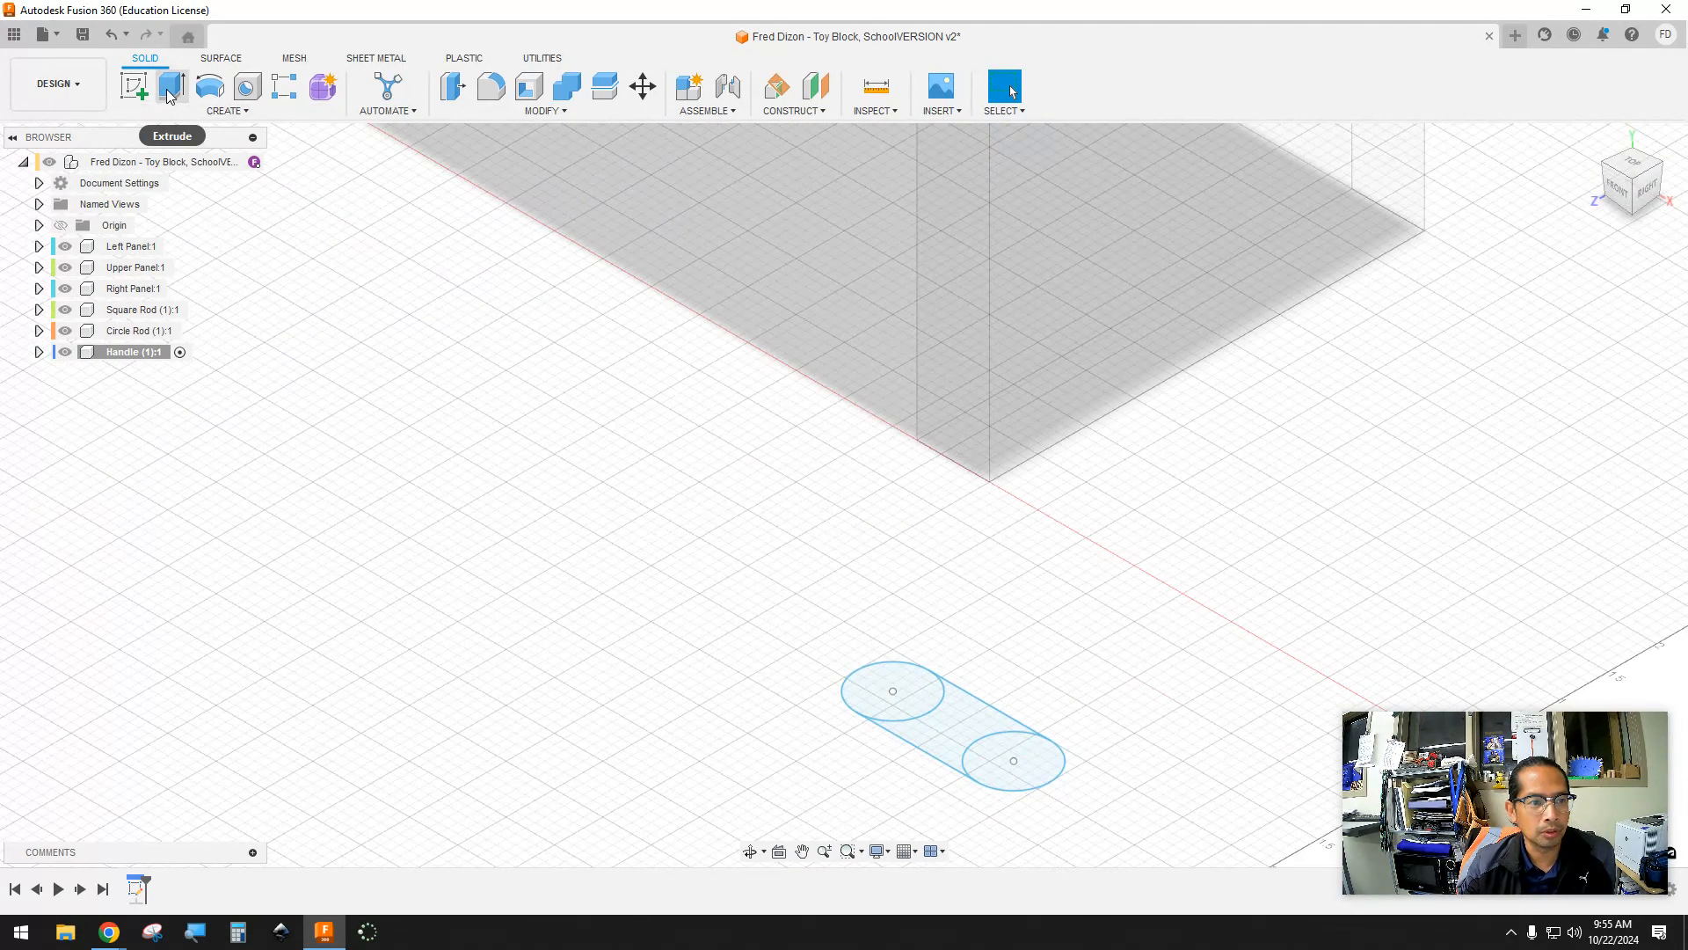
click(941, 731)
drag(951, 709, 954, 684)
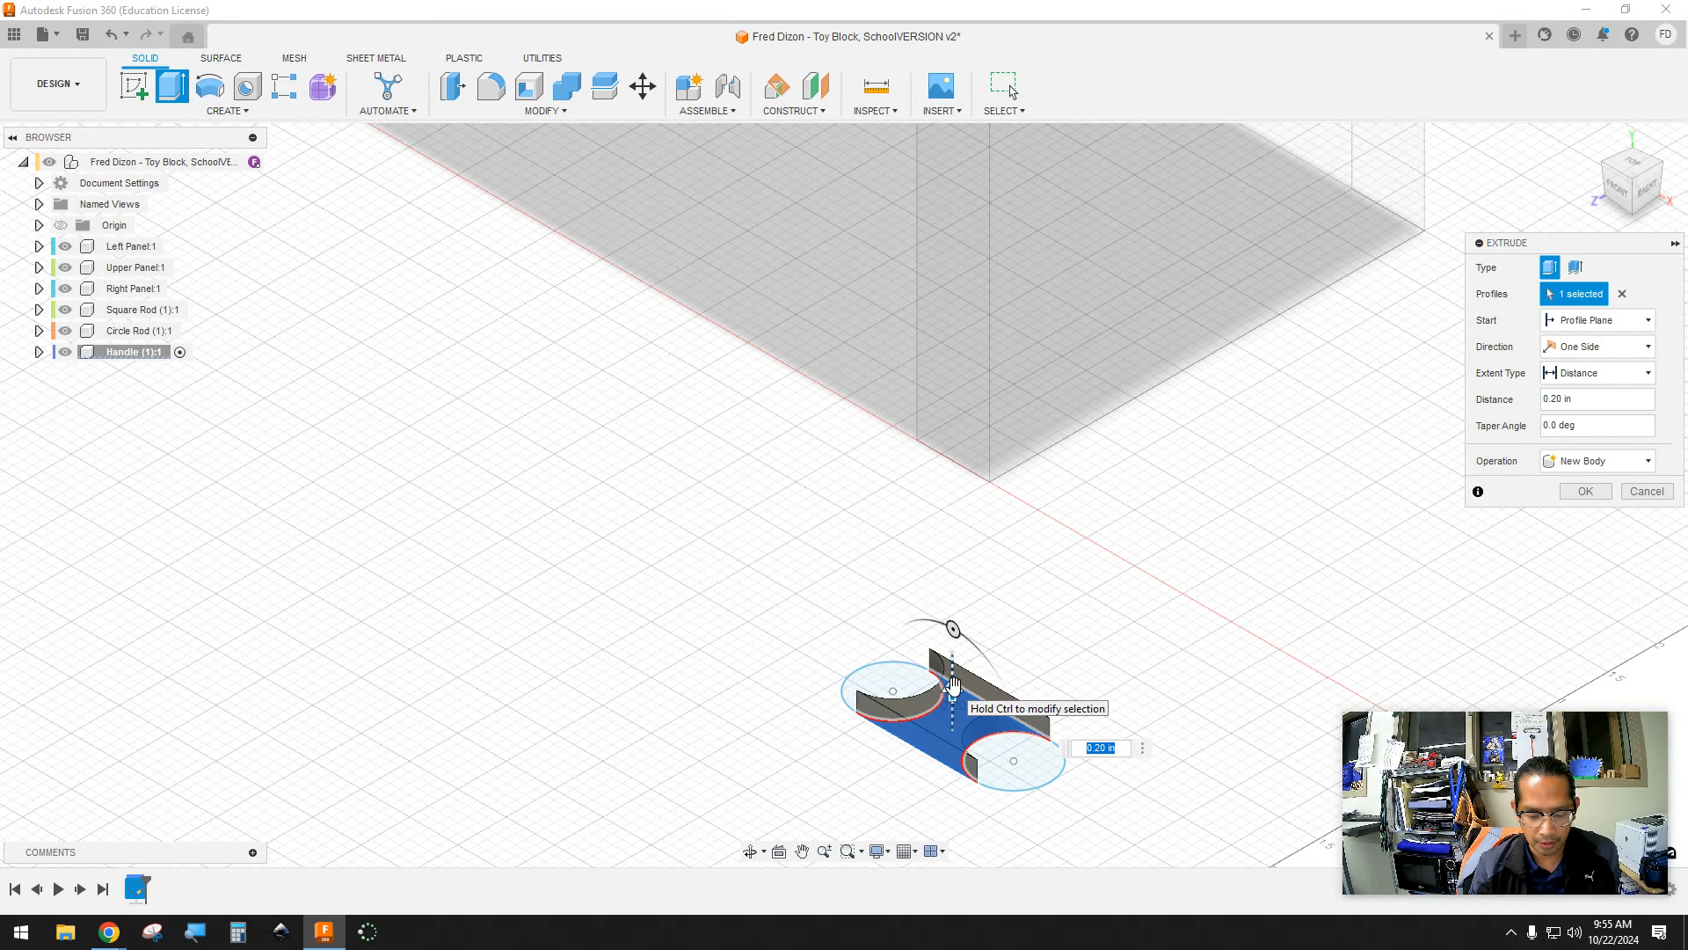
text(.5)
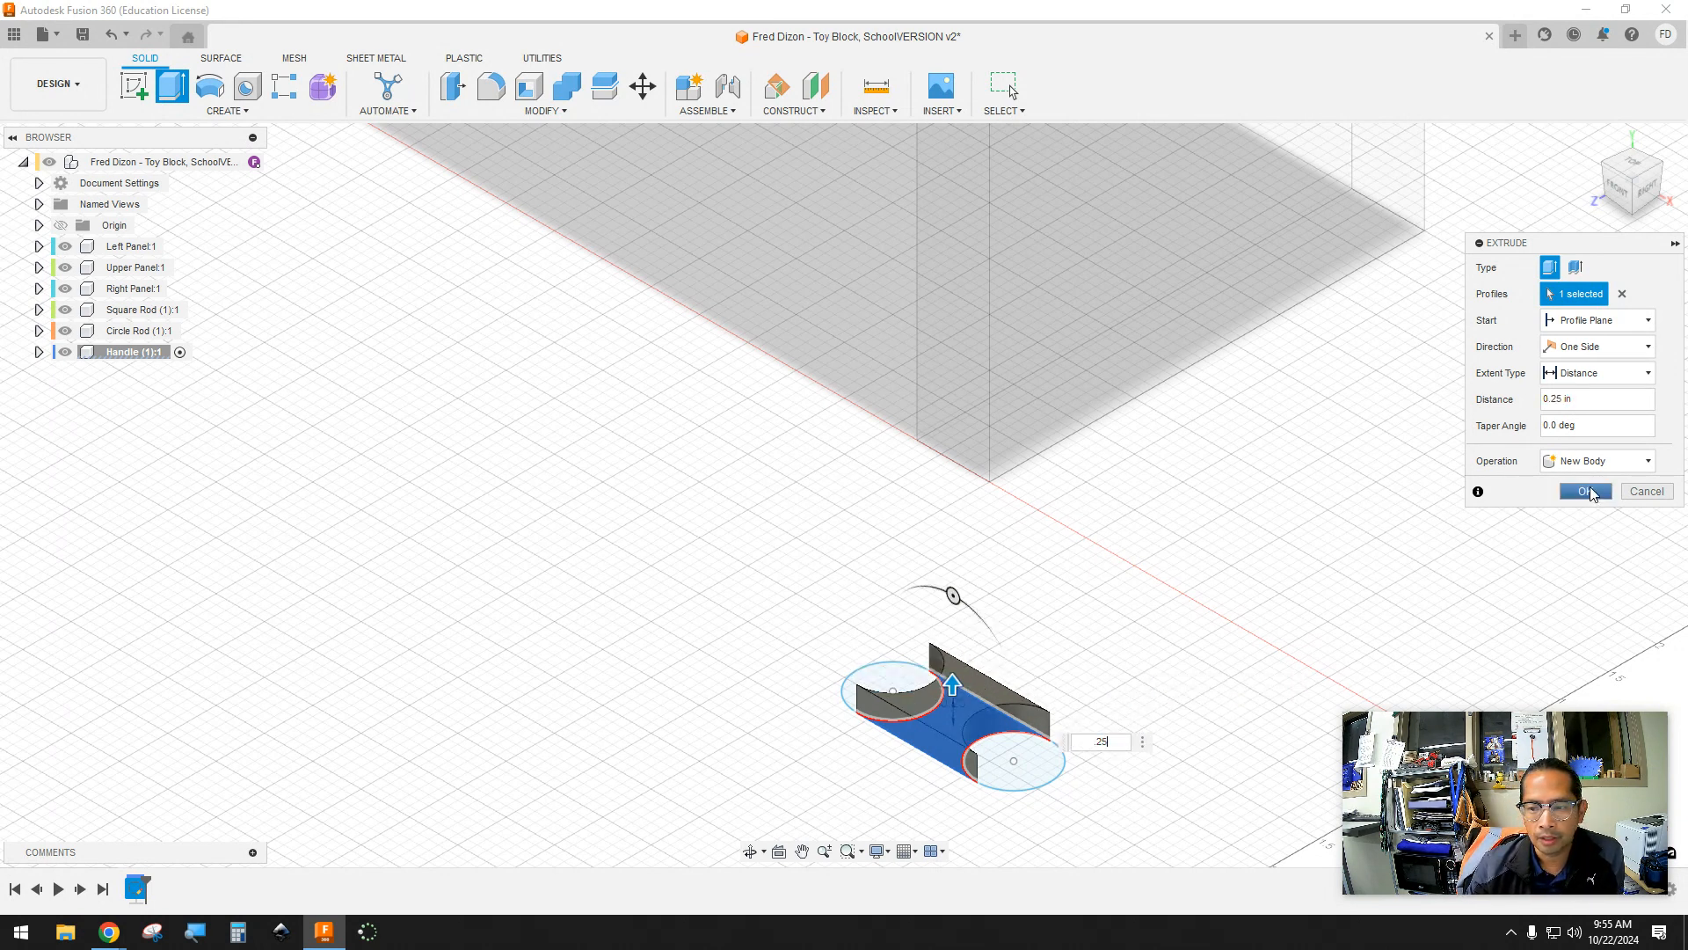
click(1587, 491)
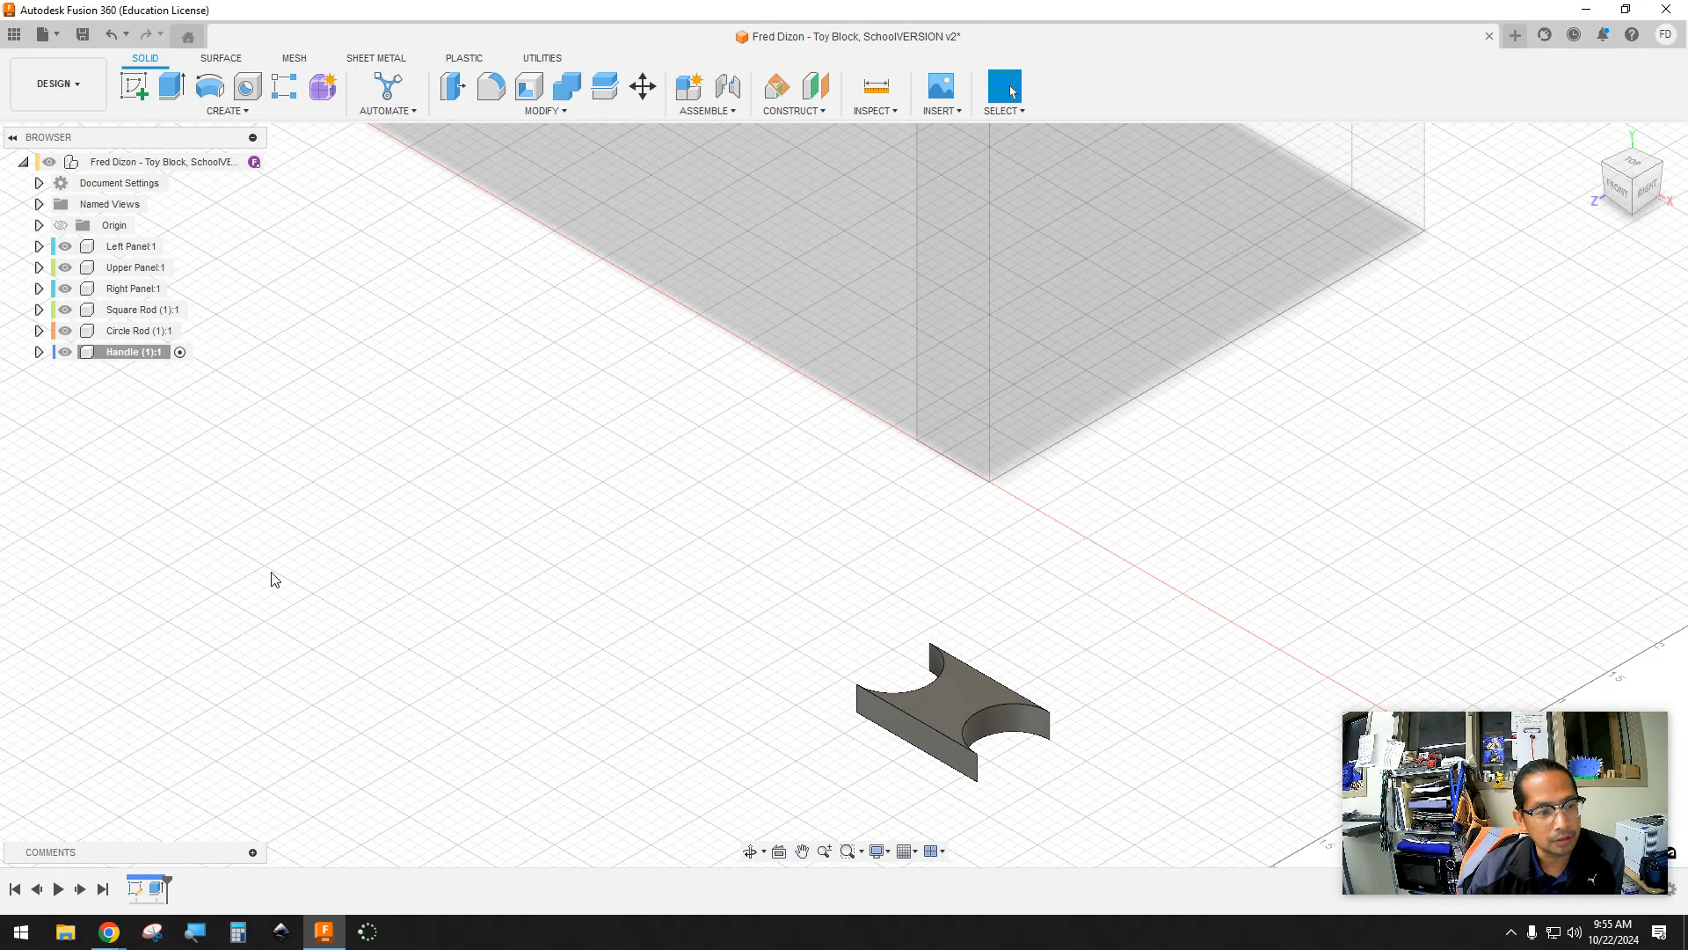
Show the Handle component's Sketch1 so its circle profiles can be reused
click(39, 352)
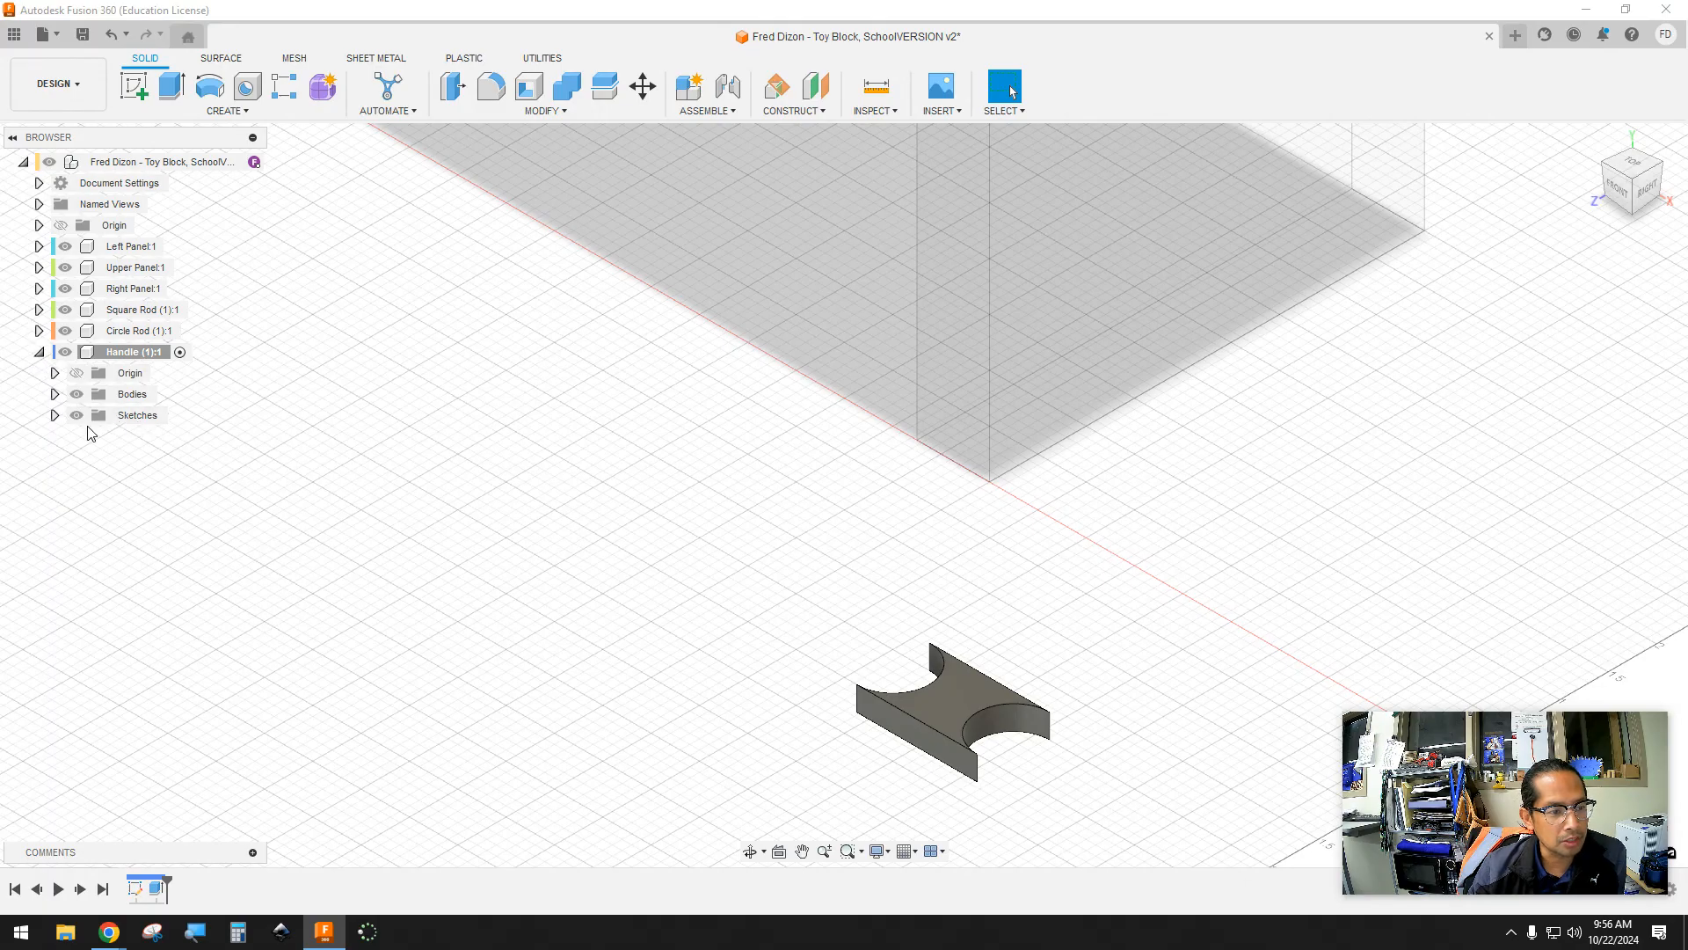
click(128, 438)
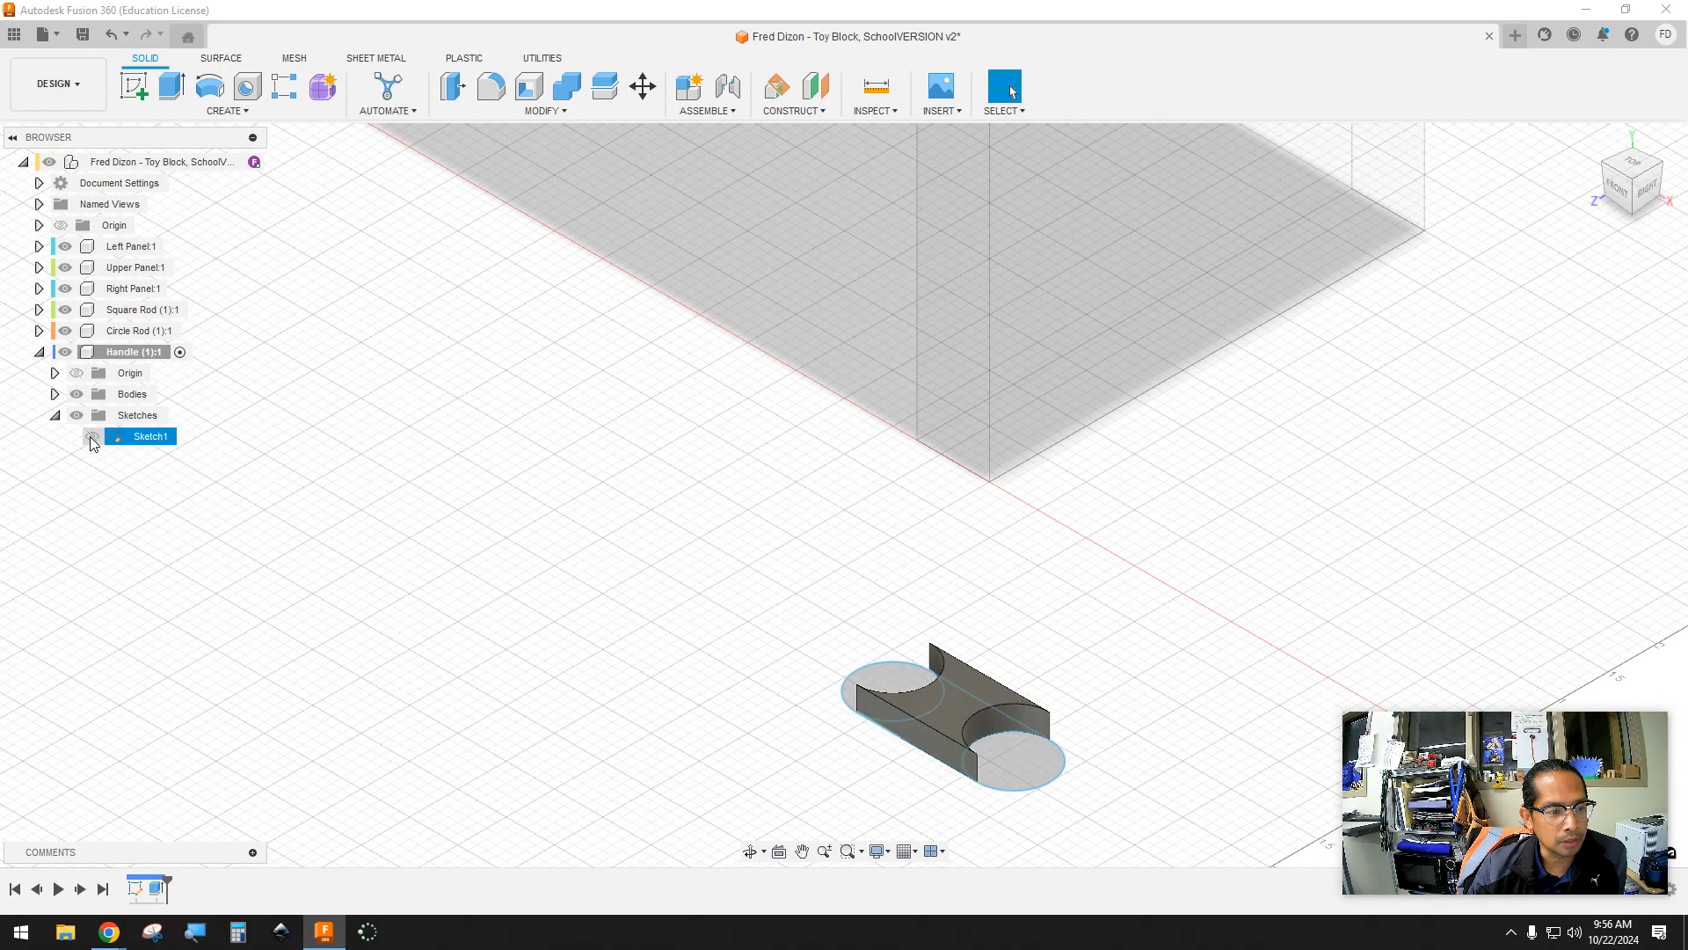
click(92, 436)
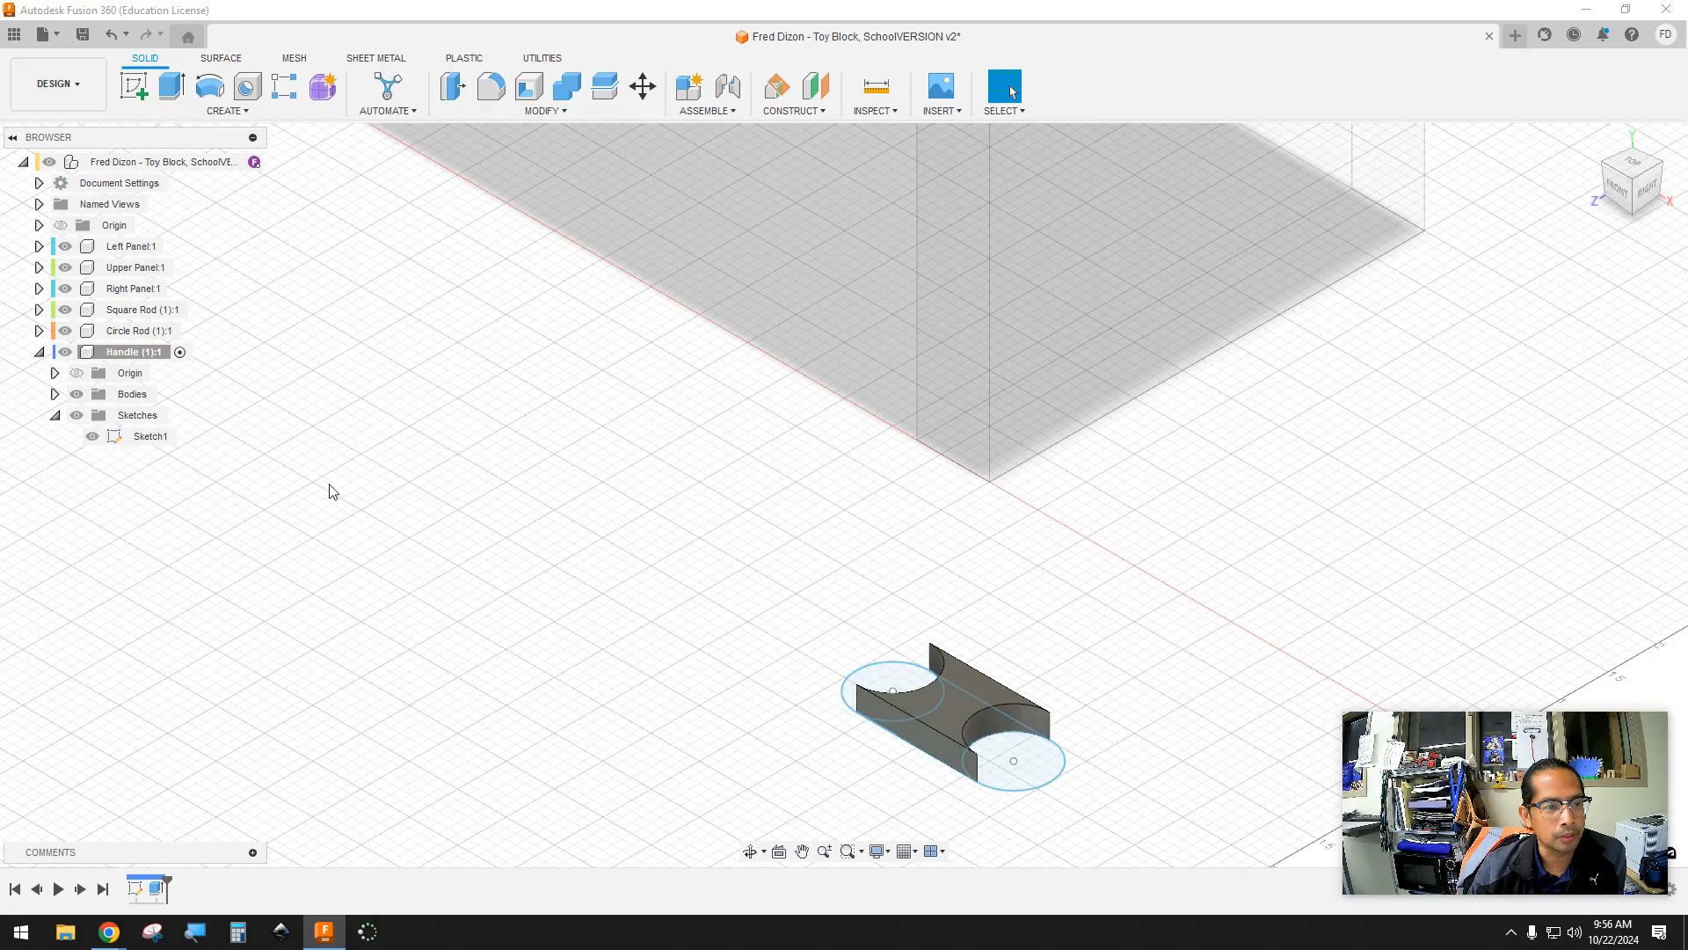
Extrude the handle's right circle upward 1 in, joined to the existing body
click(172, 85)
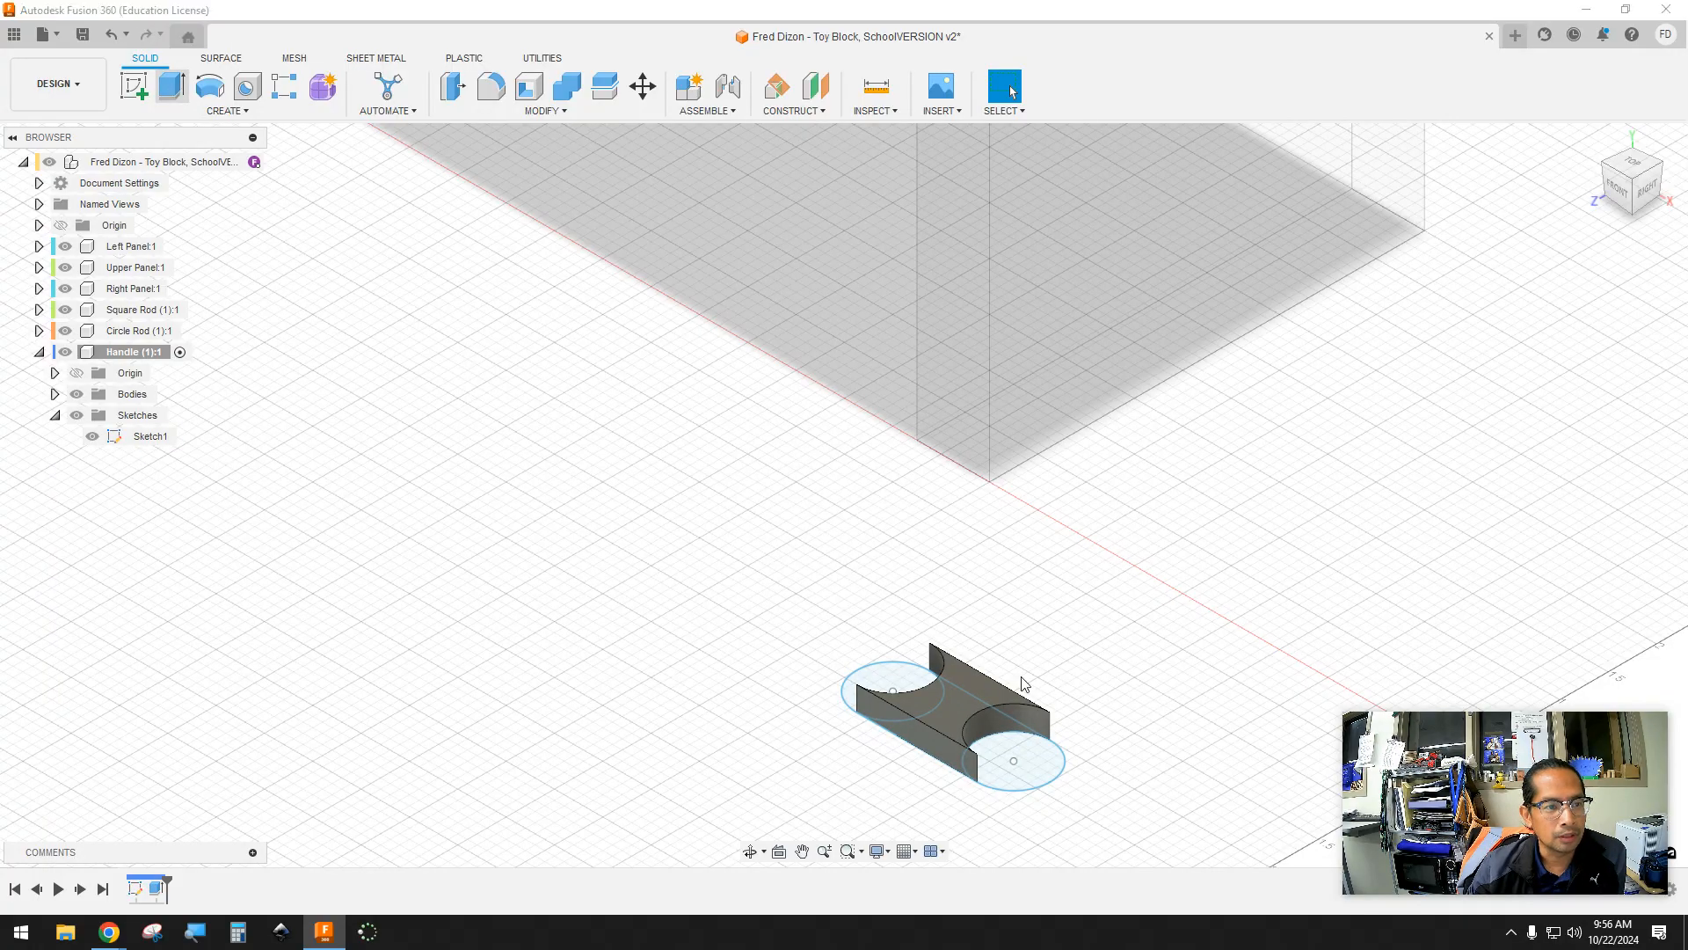
click(1032, 772)
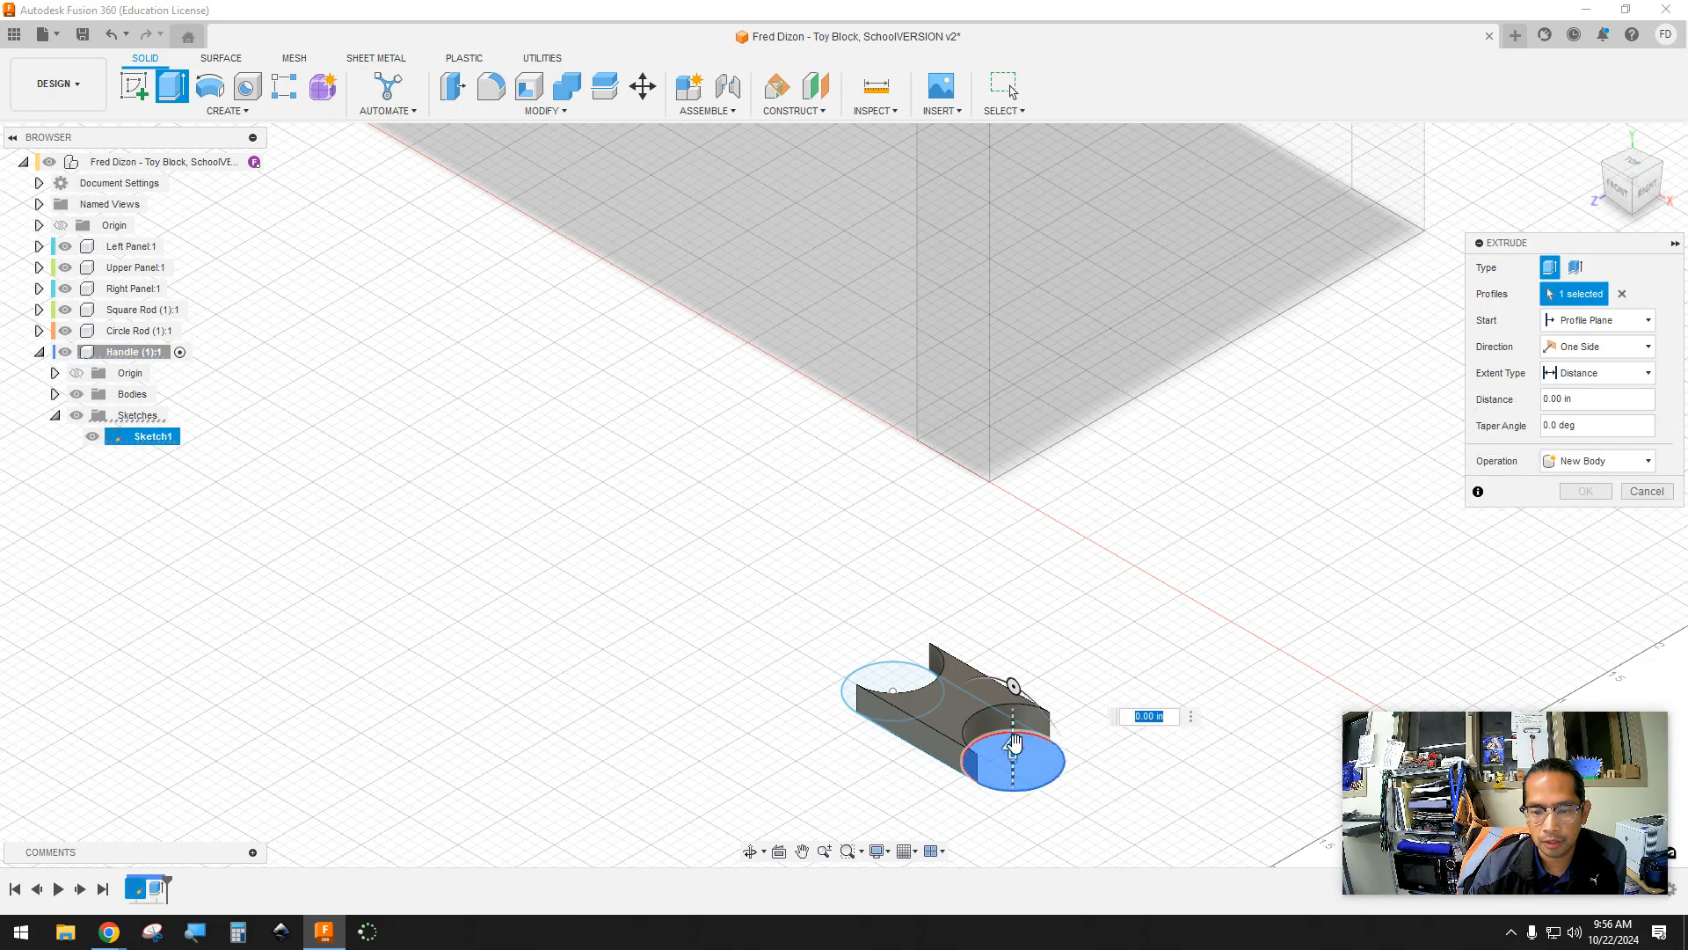
drag(1014, 743, 1013, 635)
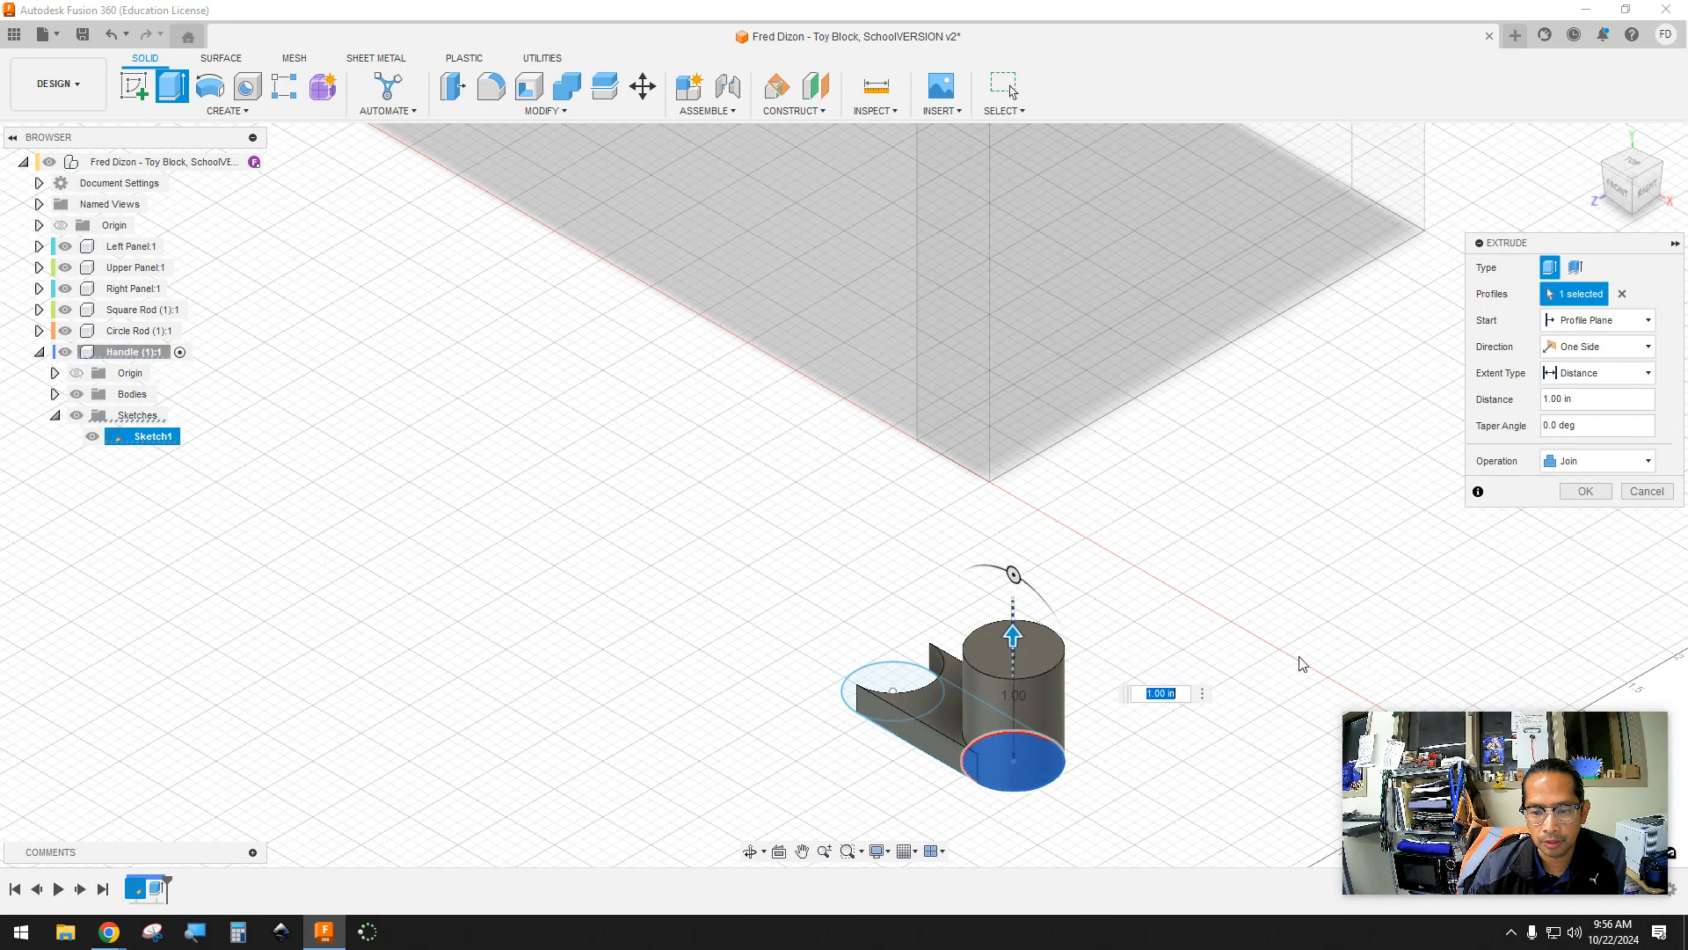
key(Return)
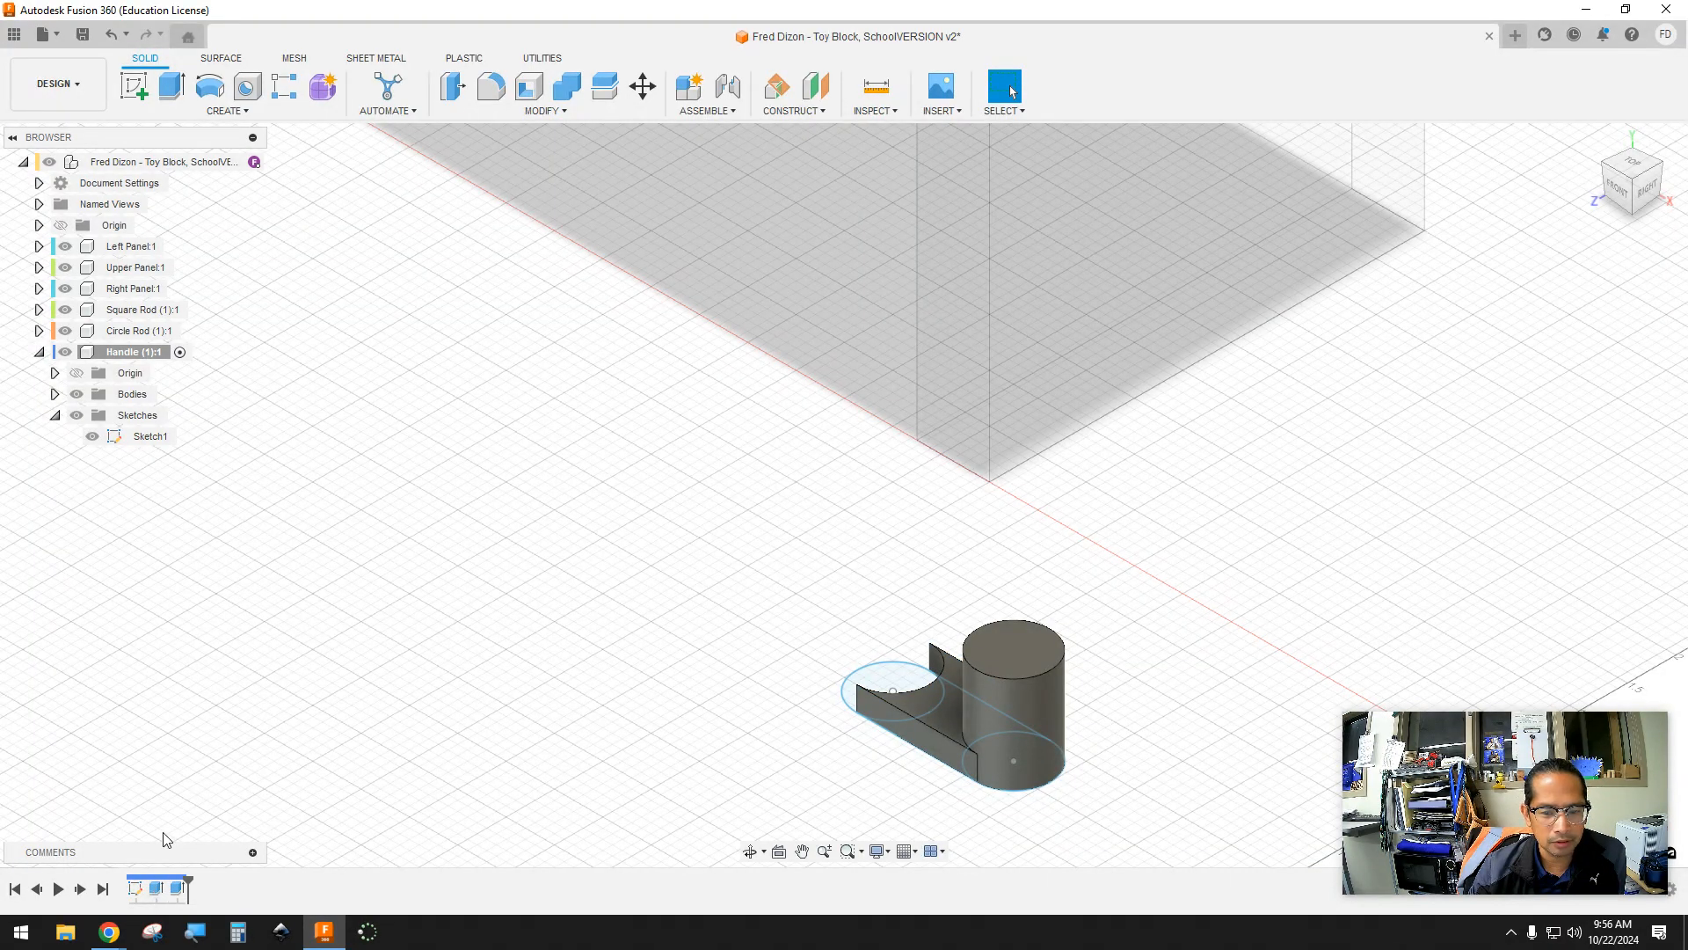
Edit the handle's 0.25 in extrusion to include the left circle profile
right_click(154, 890)
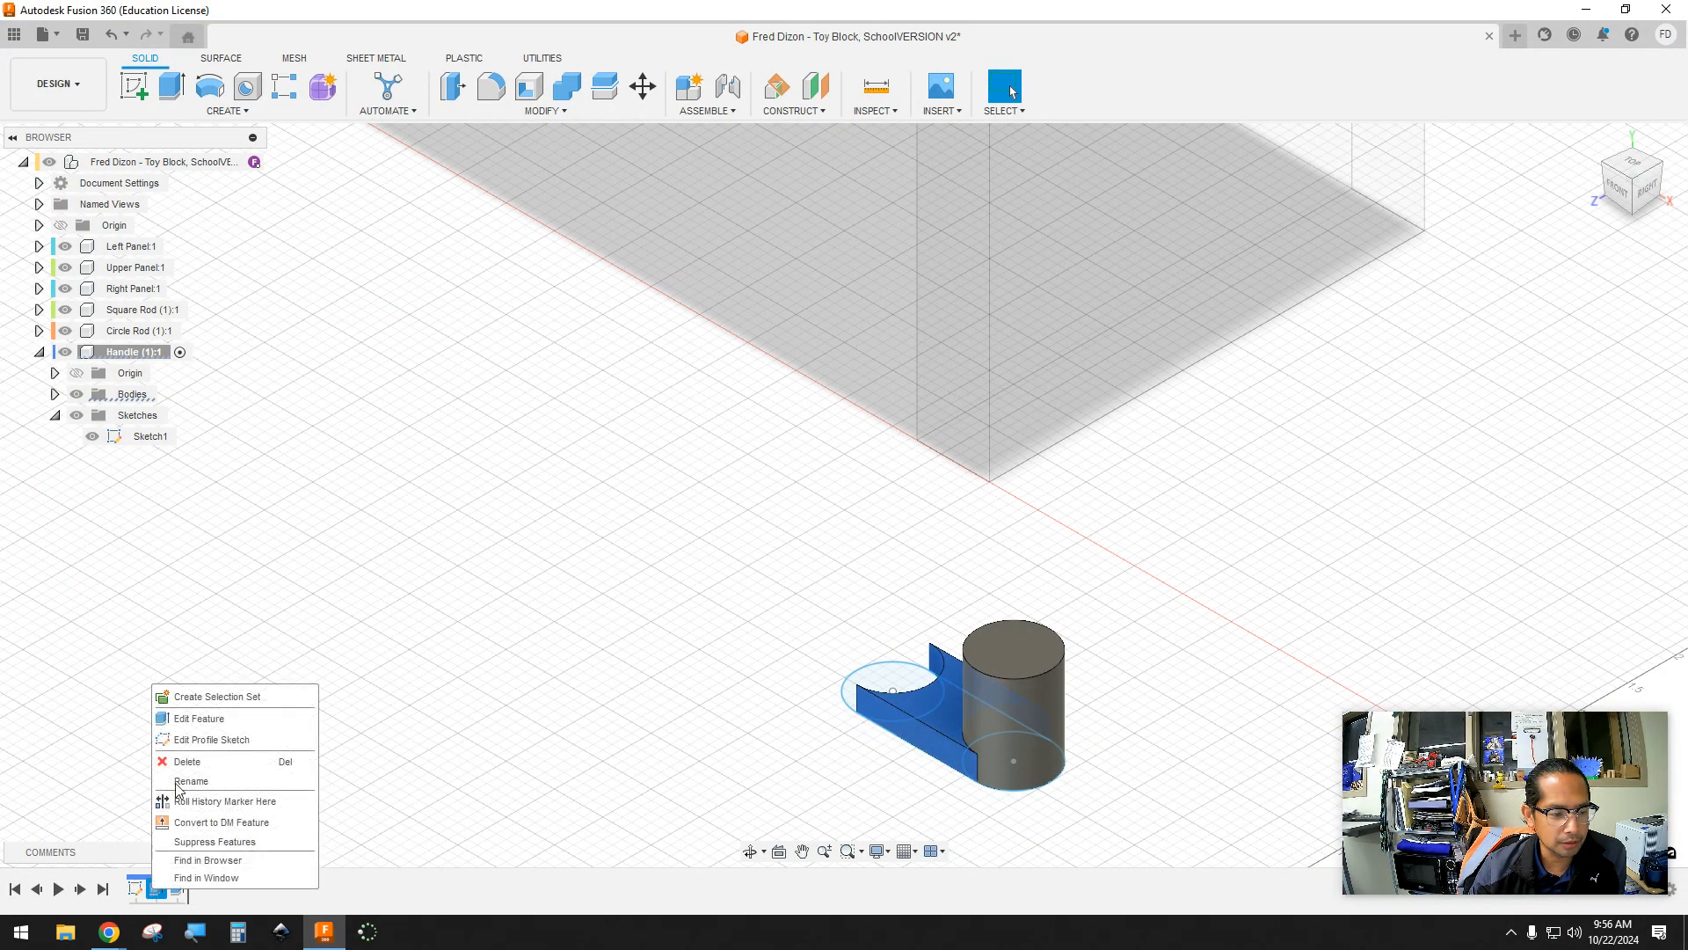
click(186, 721)
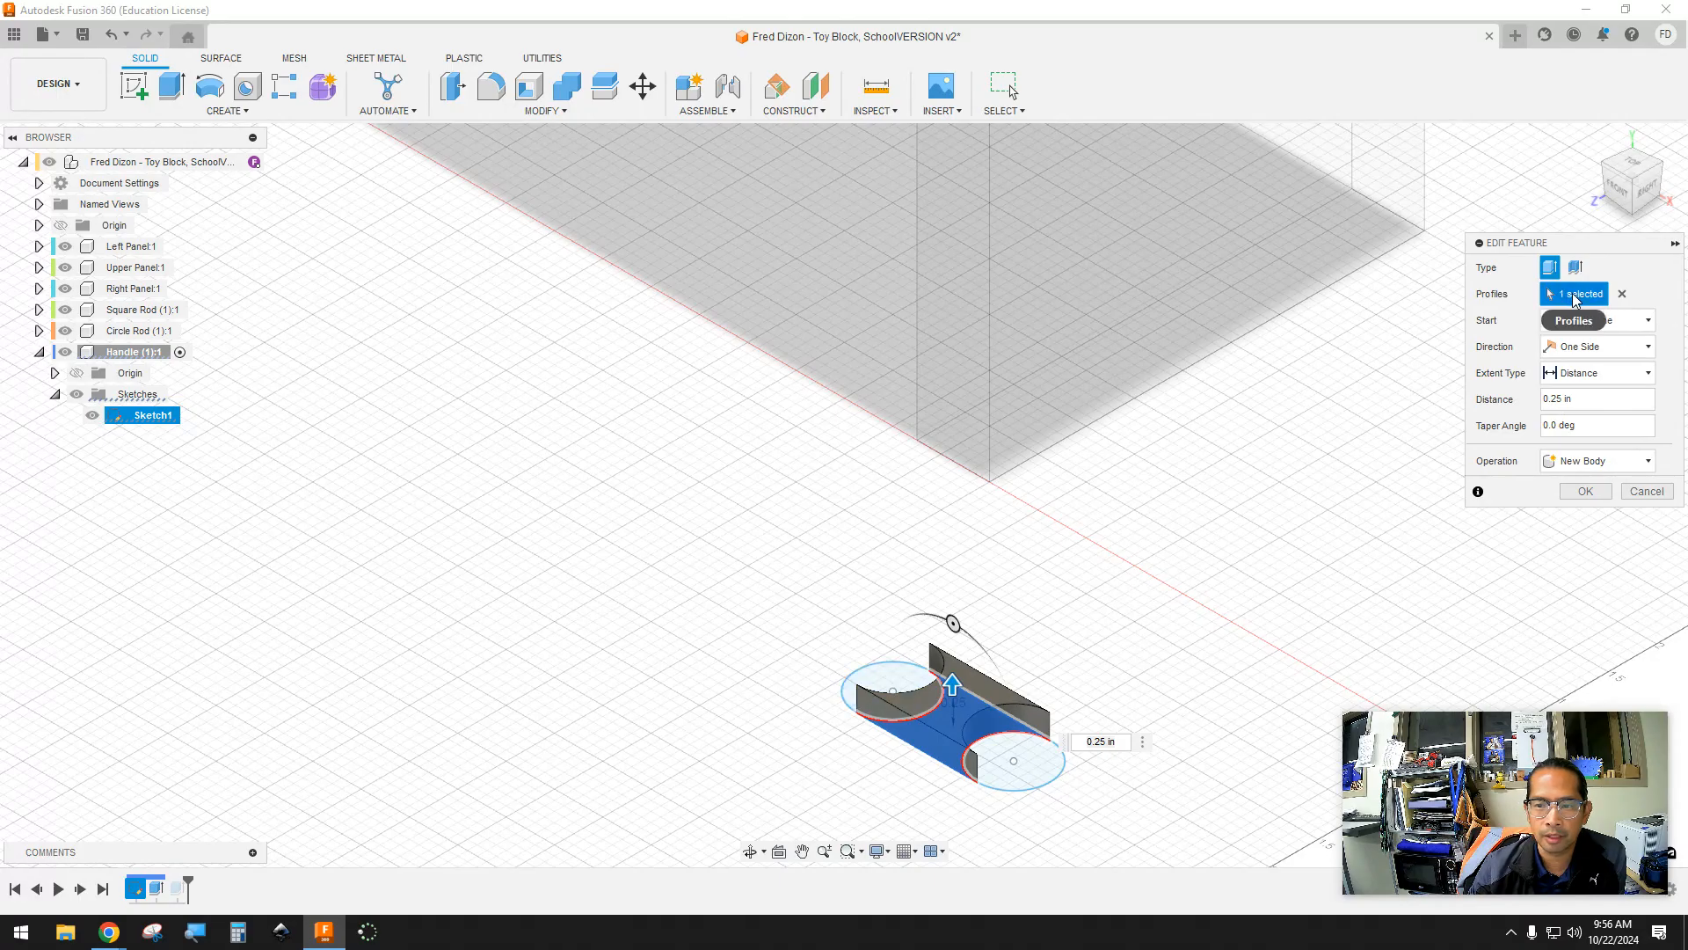
click(908, 681)
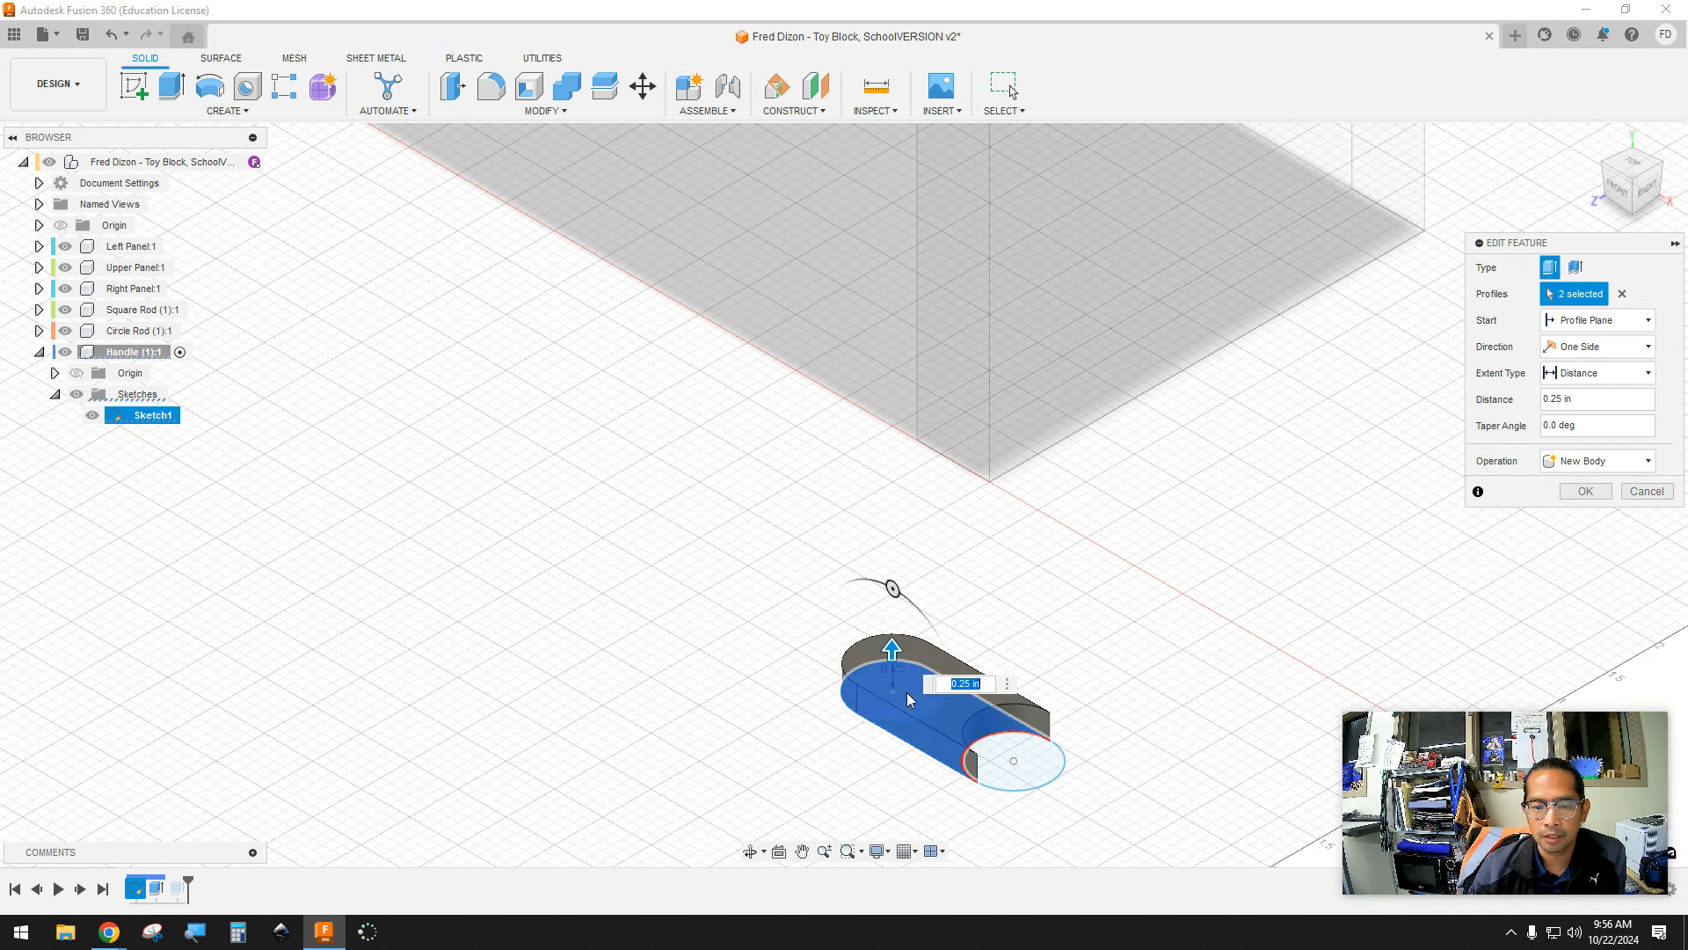
click(1586, 493)
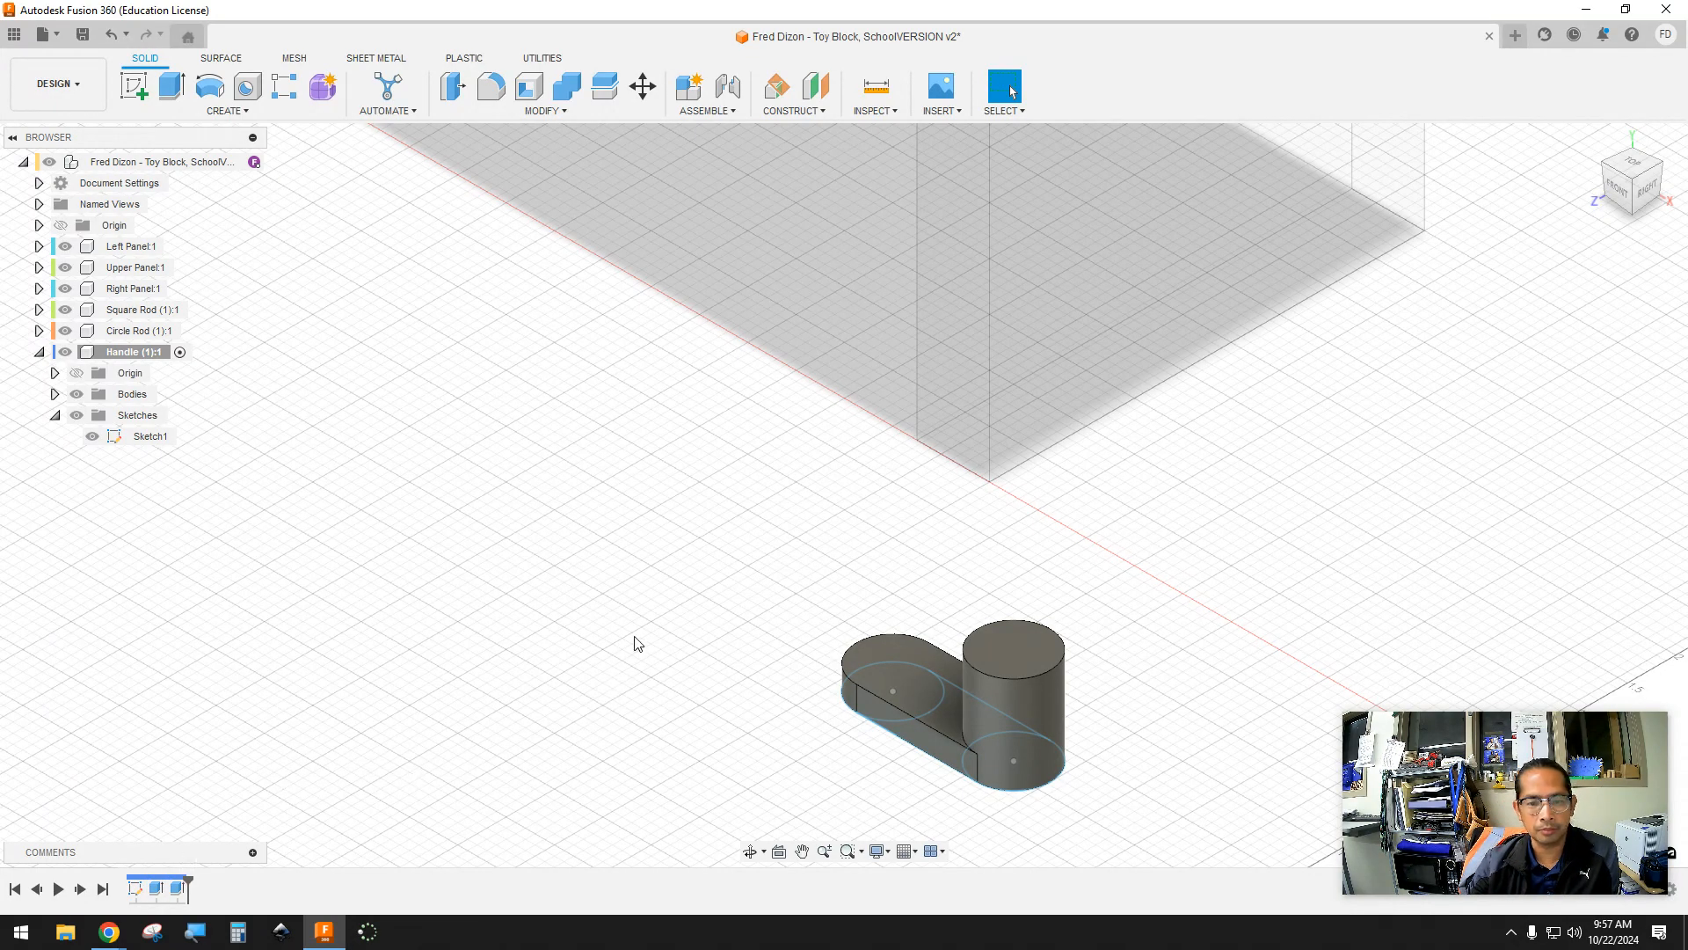
Extrude the handle's left circle downward with a distance of -0.9 in, joined to the existing body
shift+middle_drag(709, 611, 725, 524)
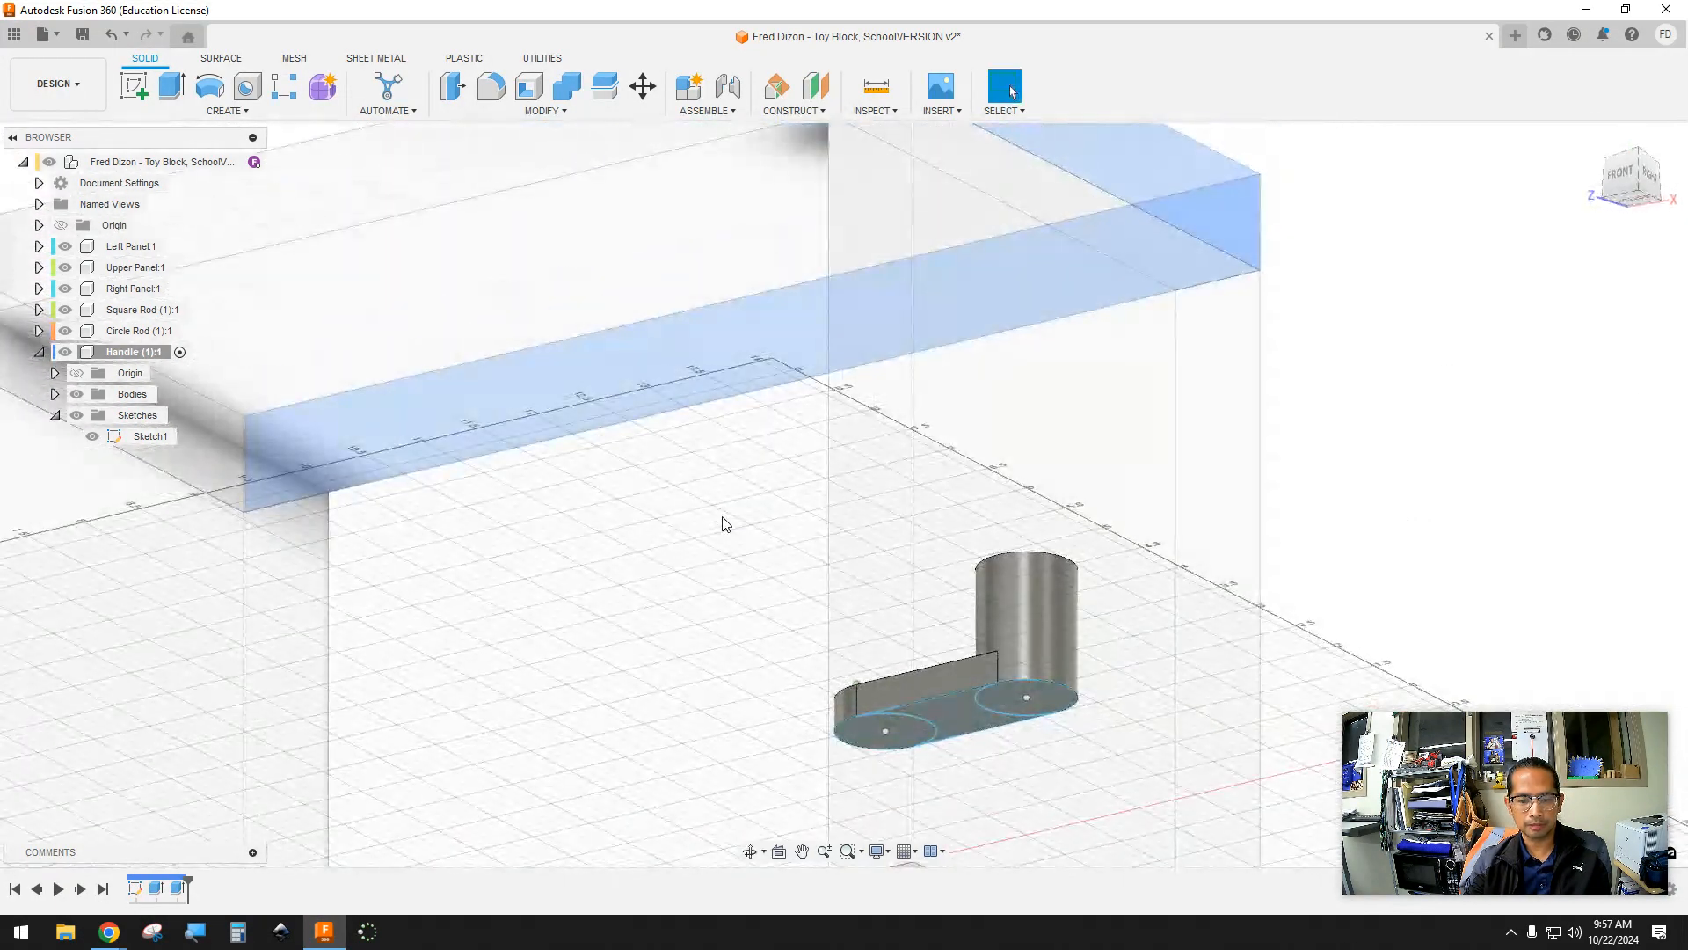
click(176, 90)
click(915, 754)
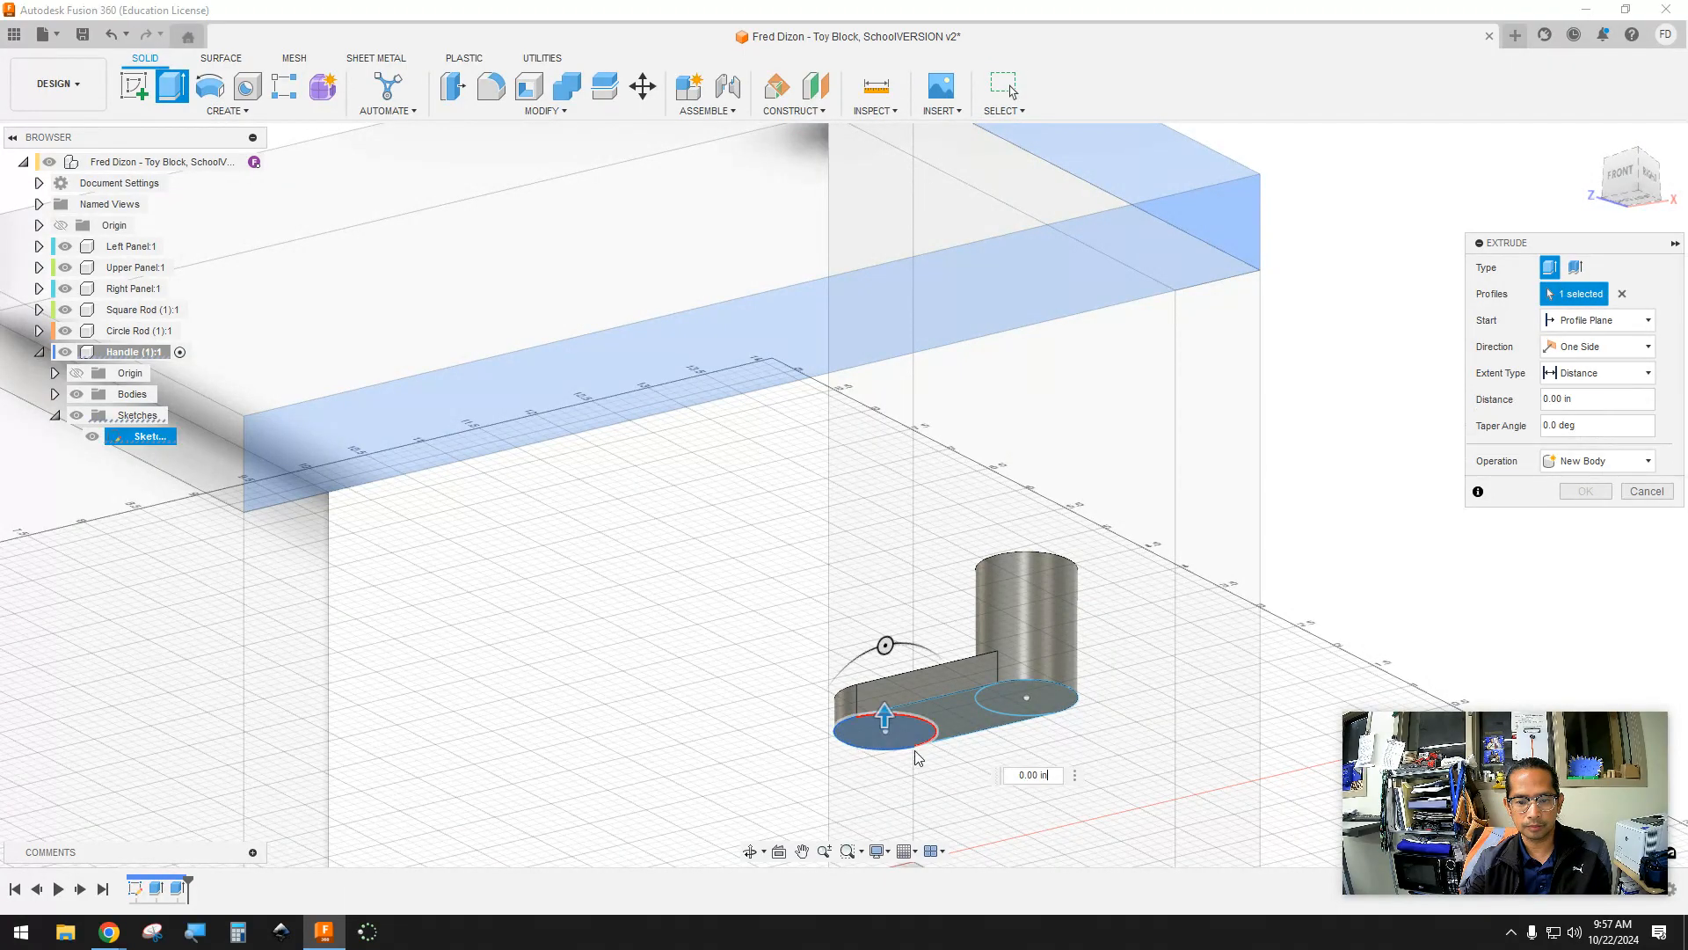
drag(884, 717, 883, 780)
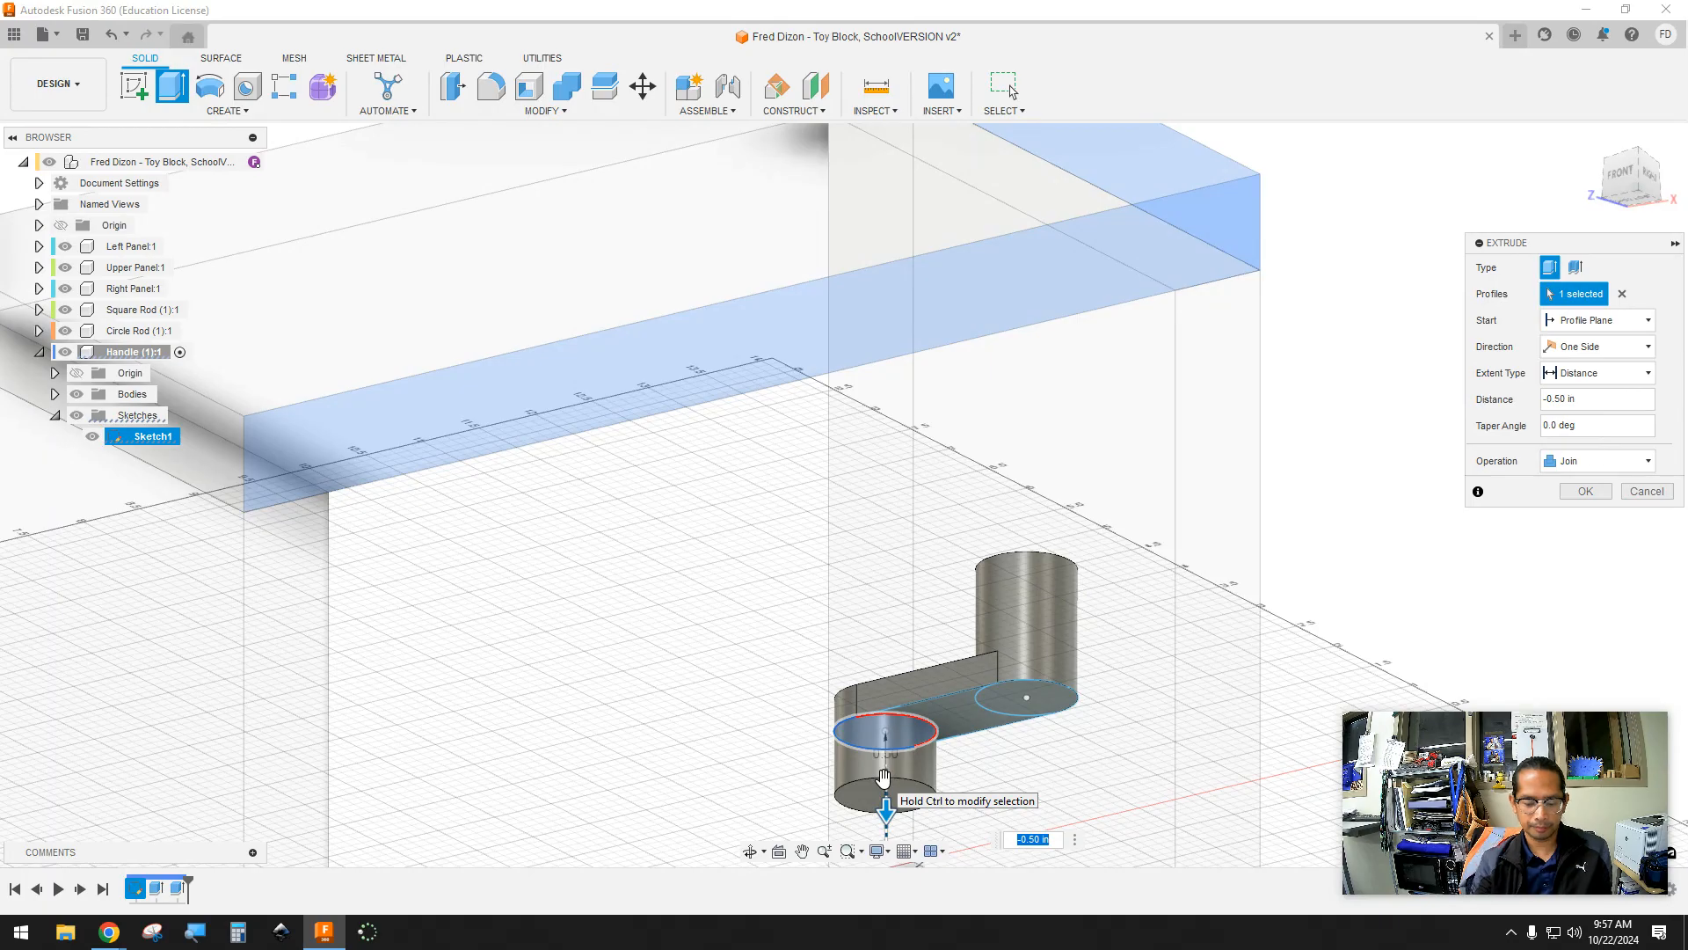
key(Return)
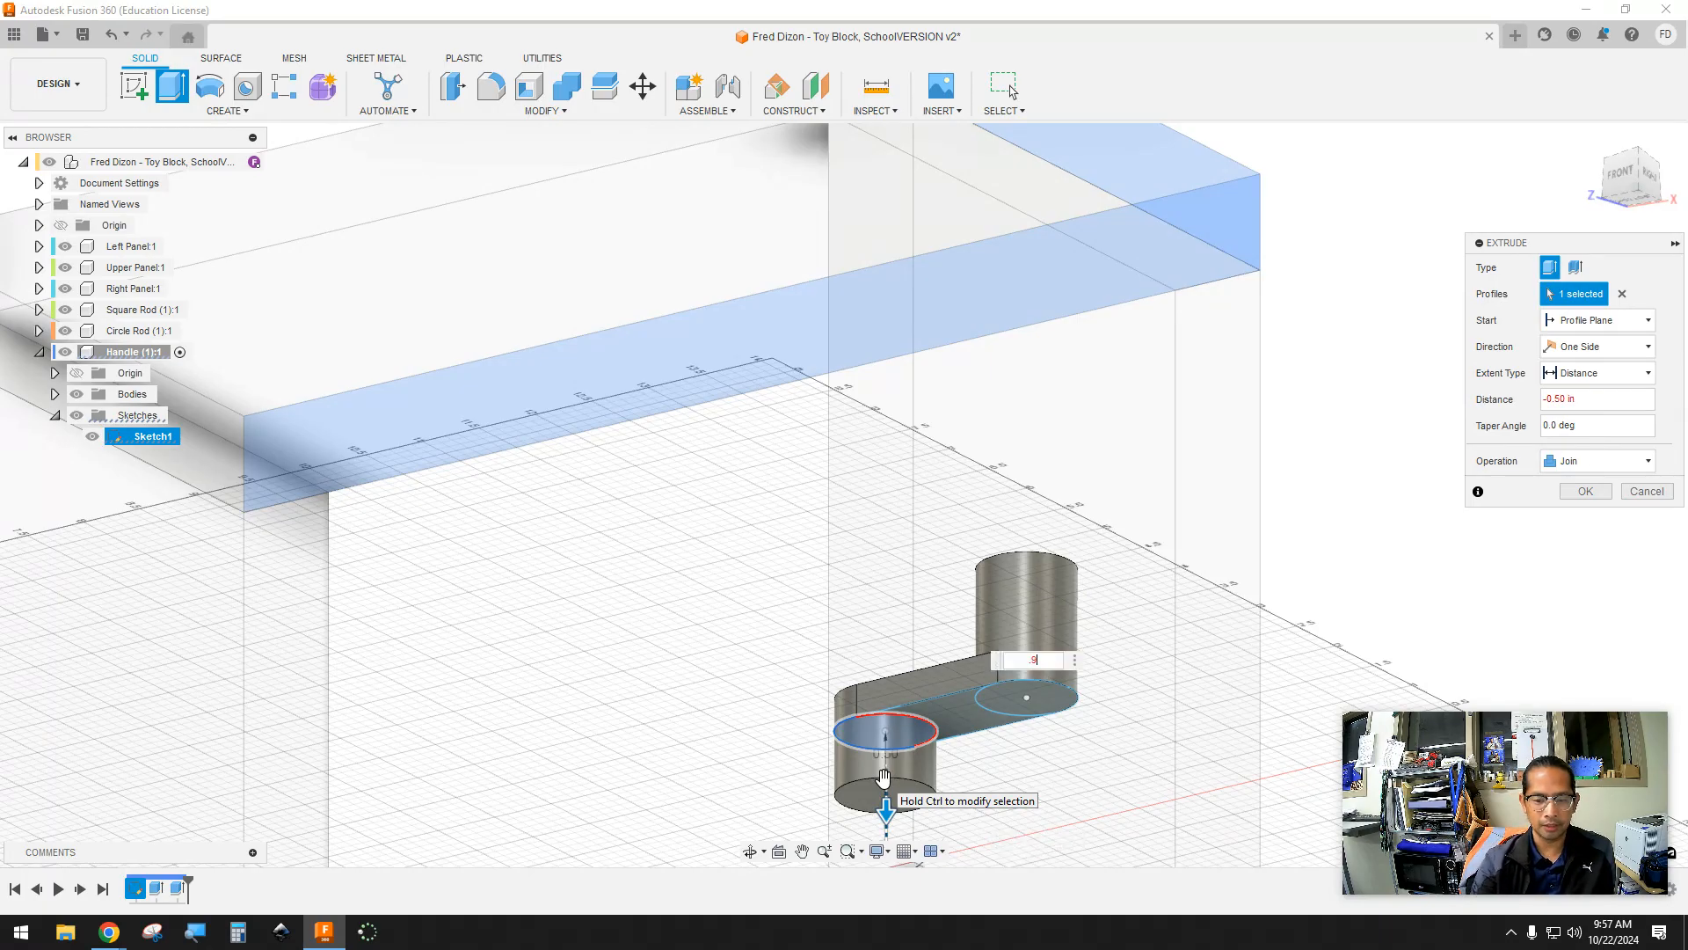
scroll(884, 777, down, 6)
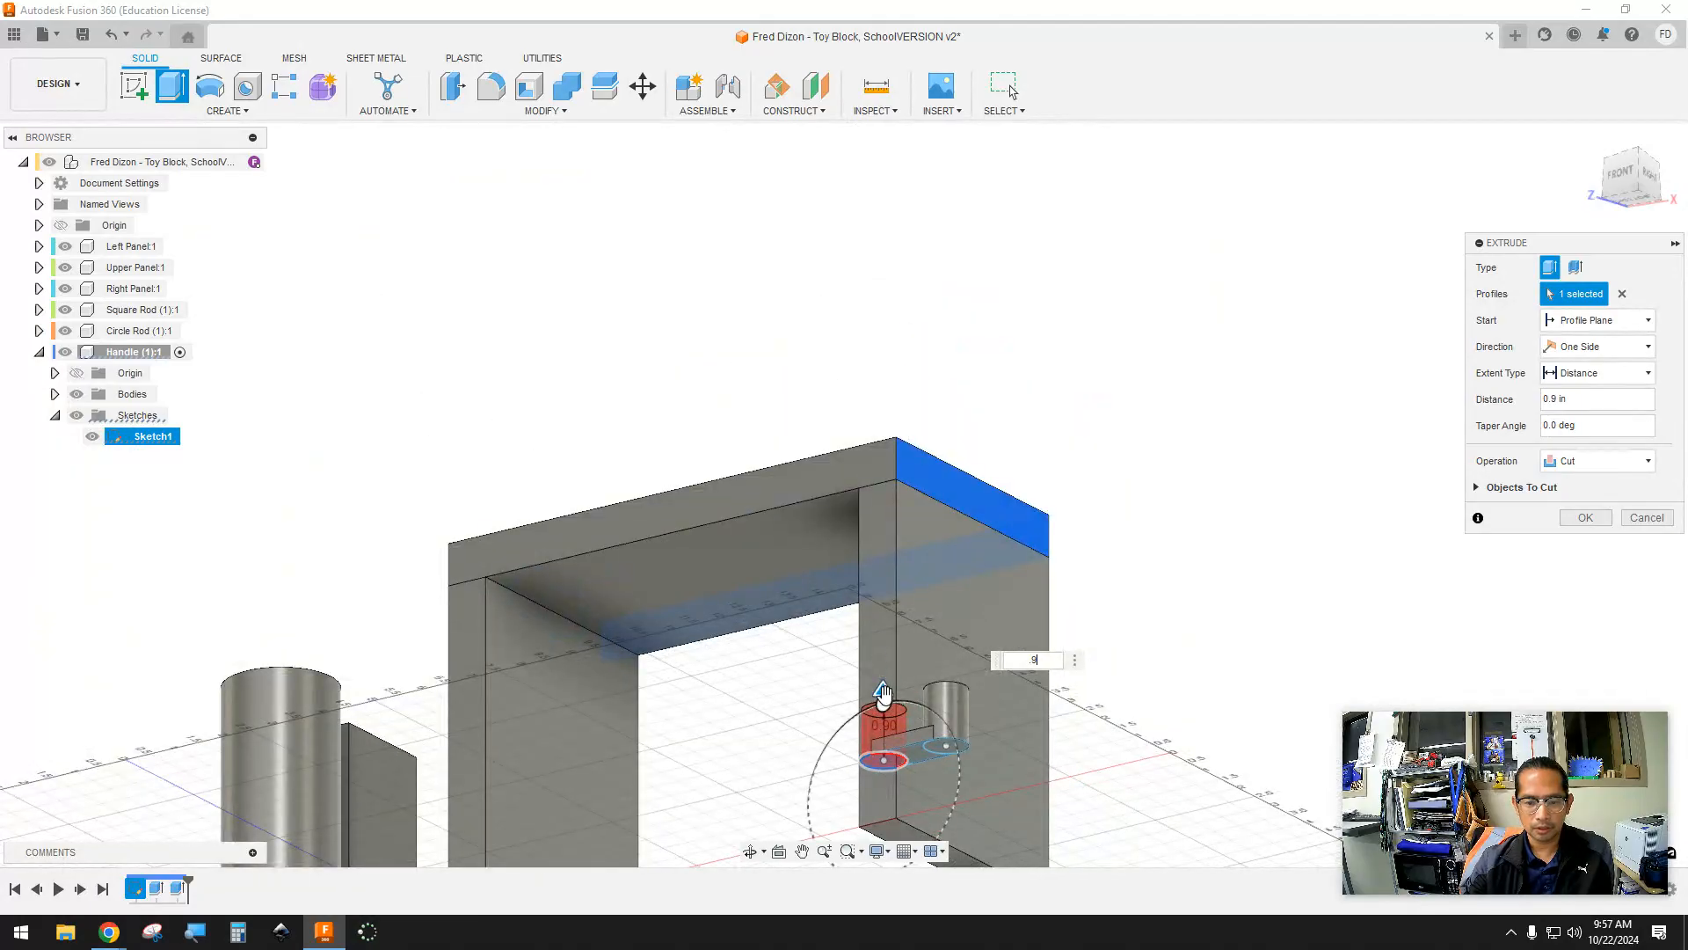
drag(884, 691, 888, 794)
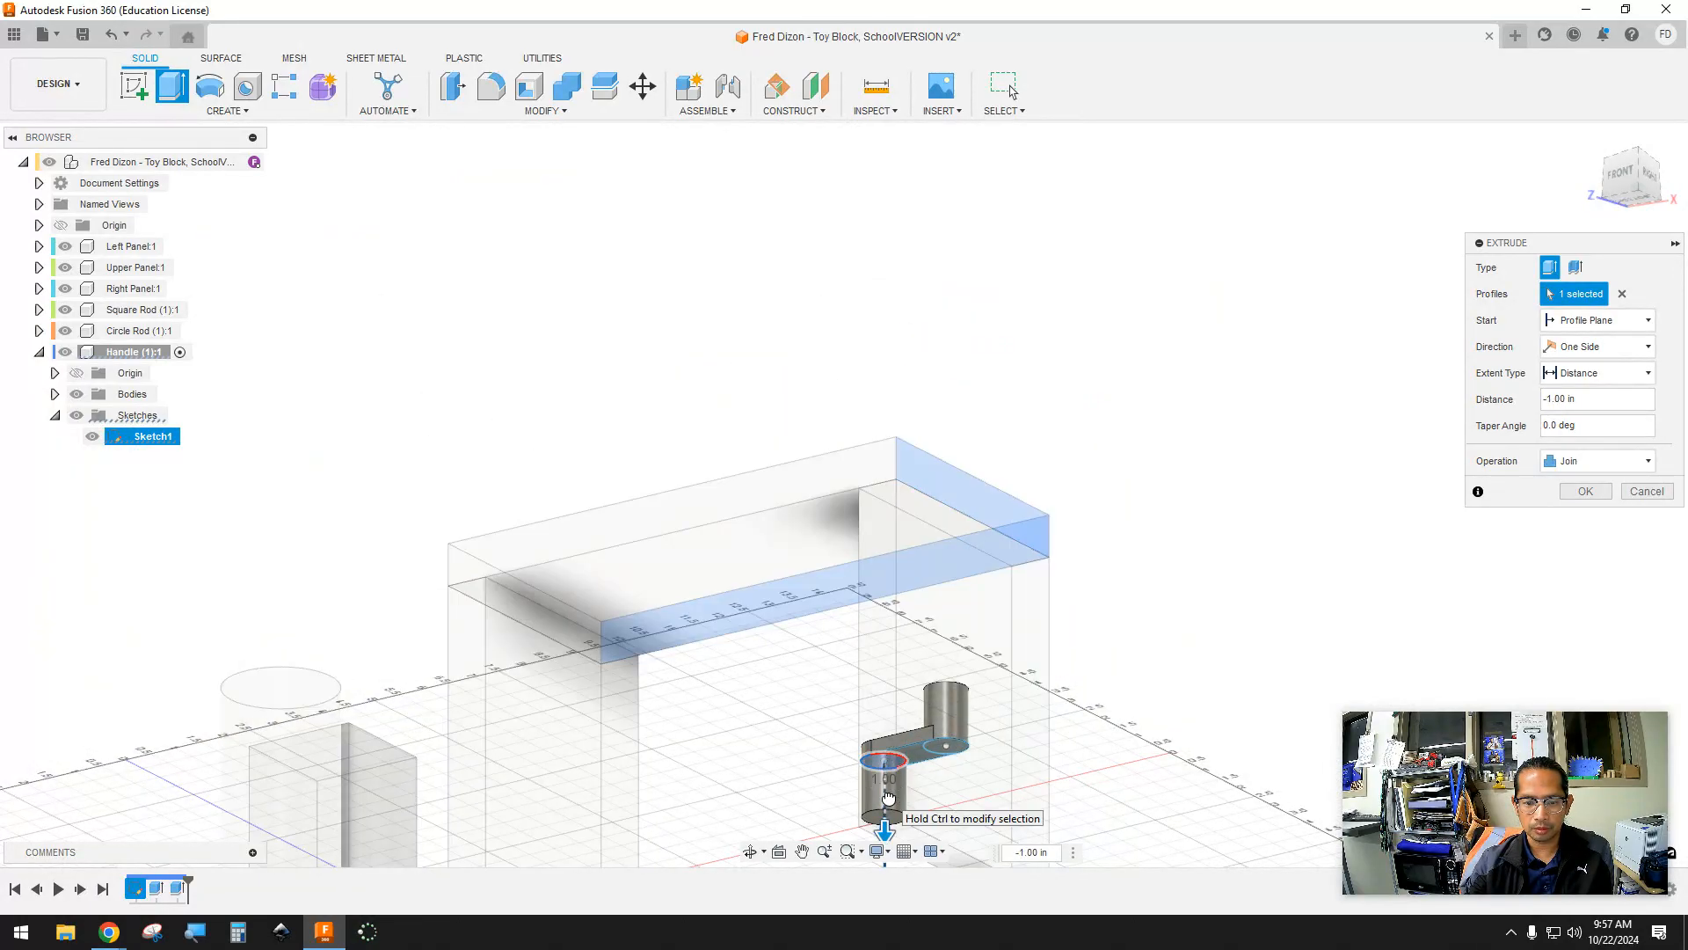
shift+middle_drag(1074, 745, 1082, 768)
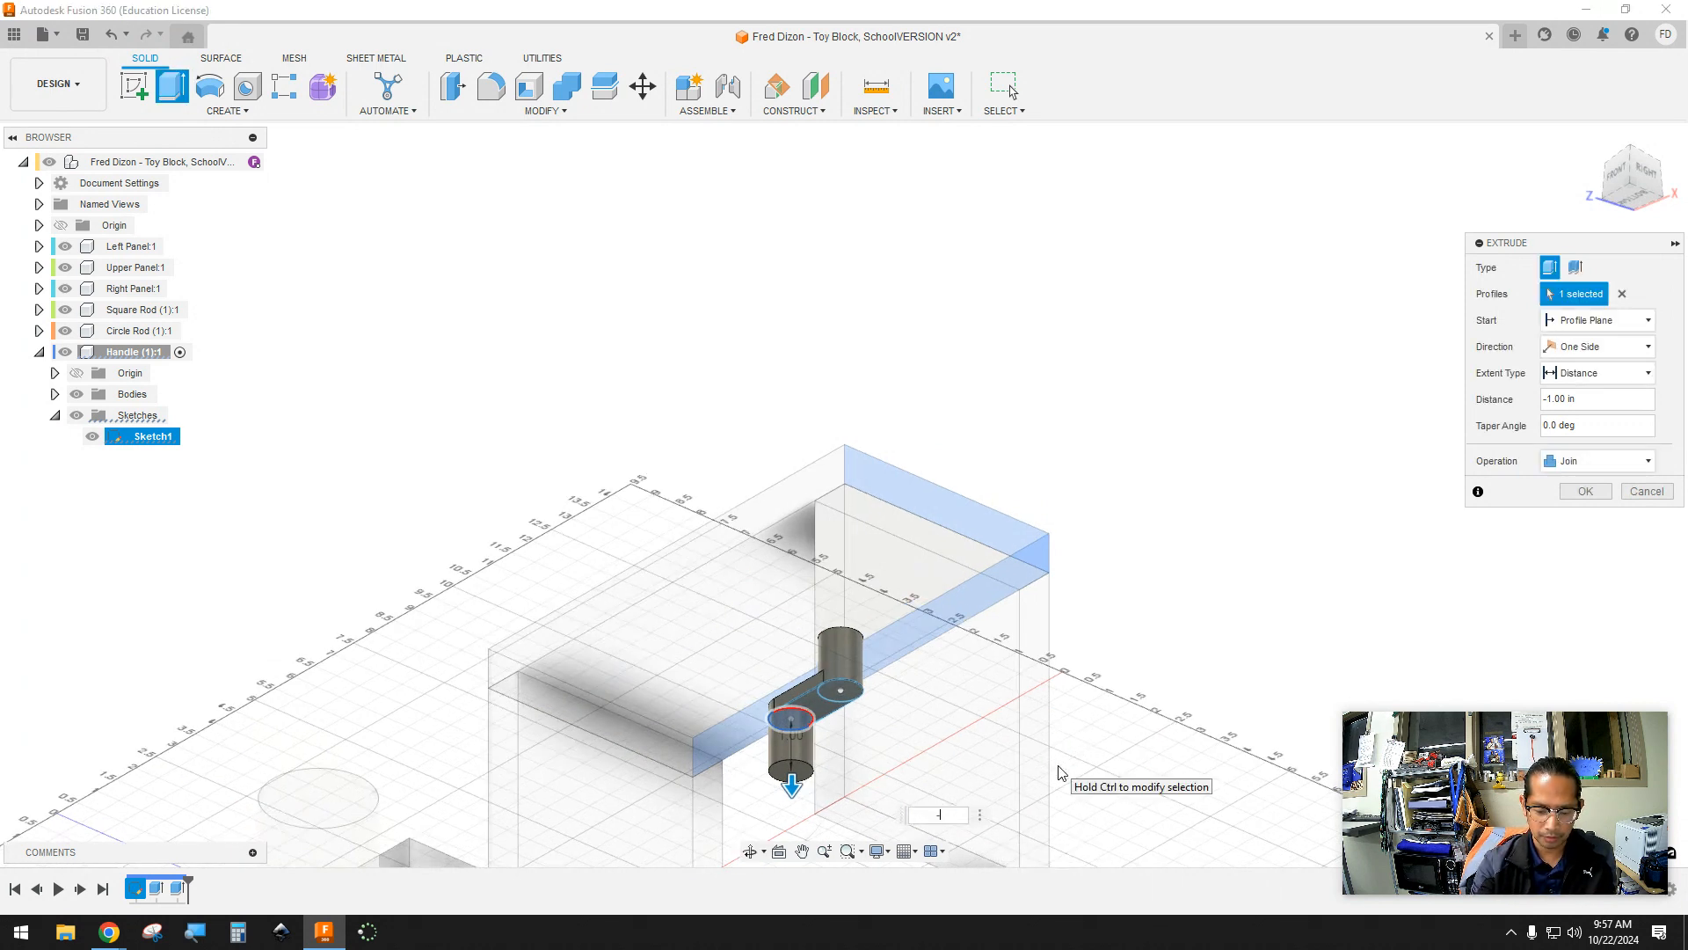
text(.9)
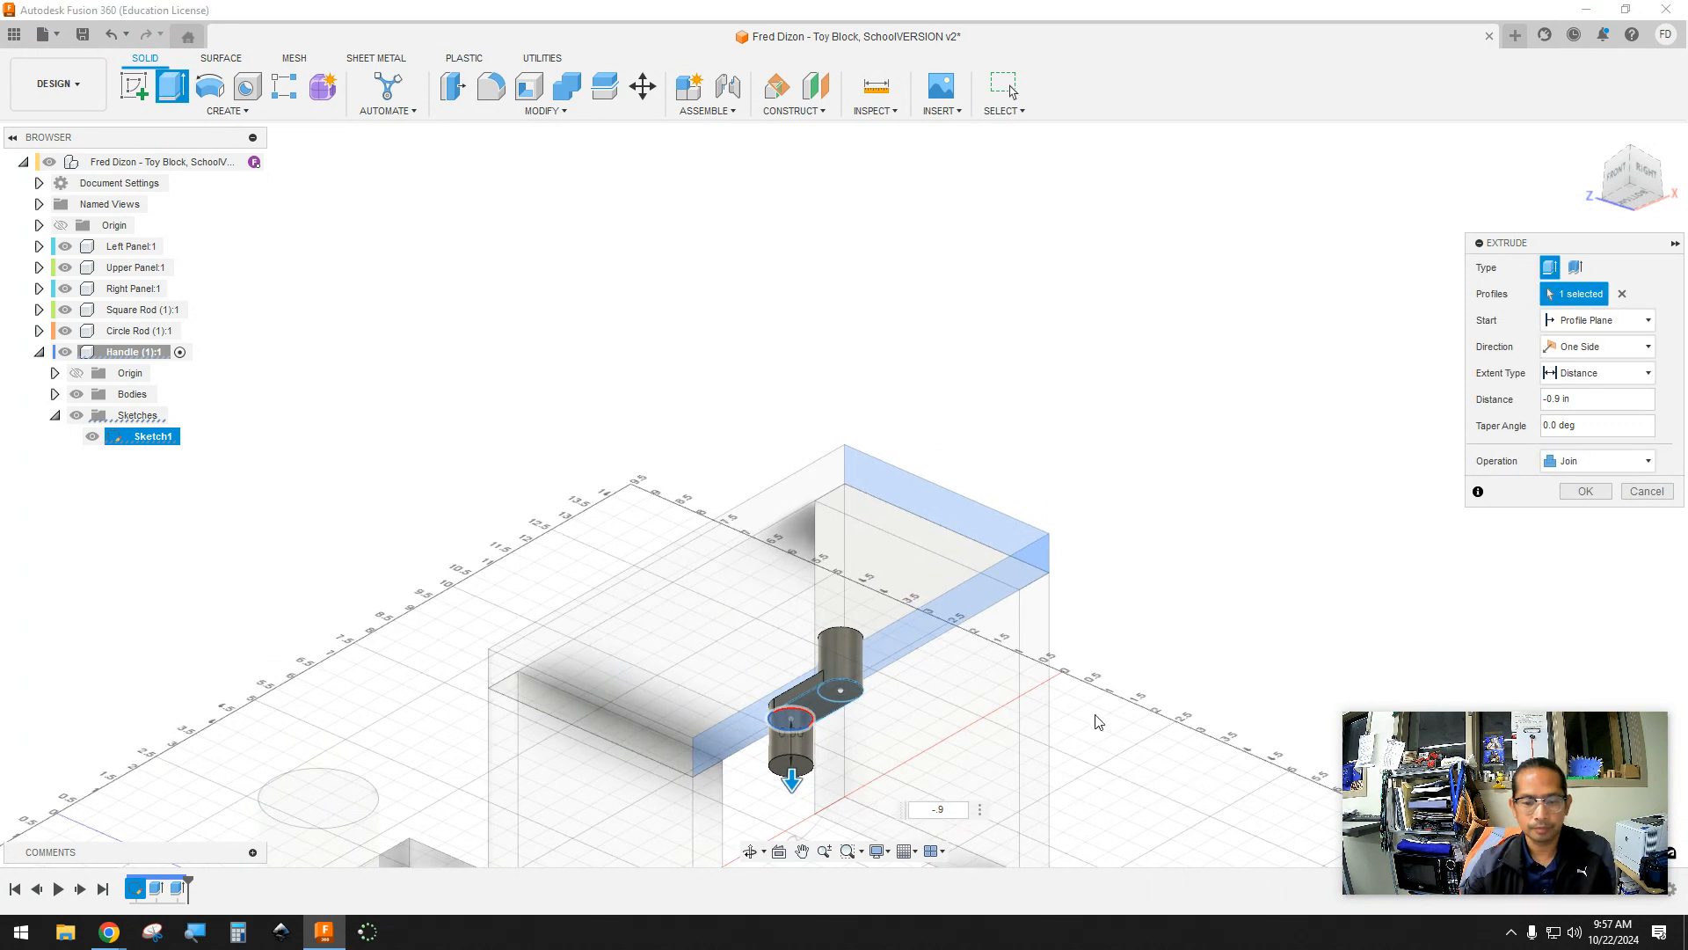
shift+middle_drag(1160, 611, 1242, 633)
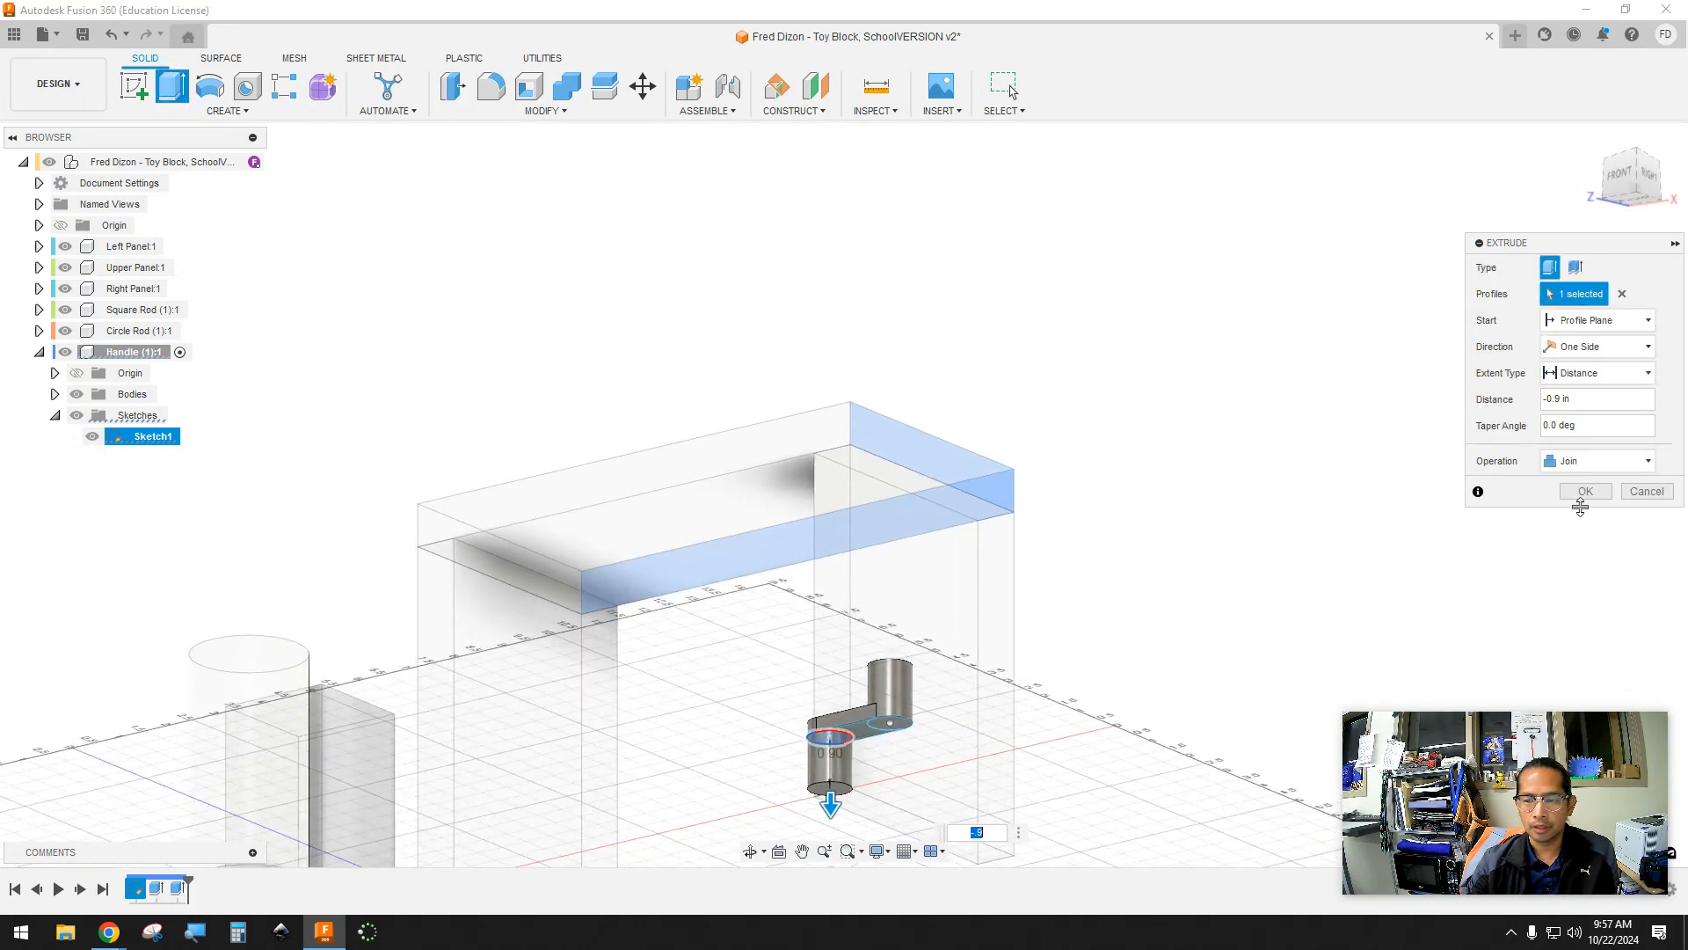
click(1586, 493)
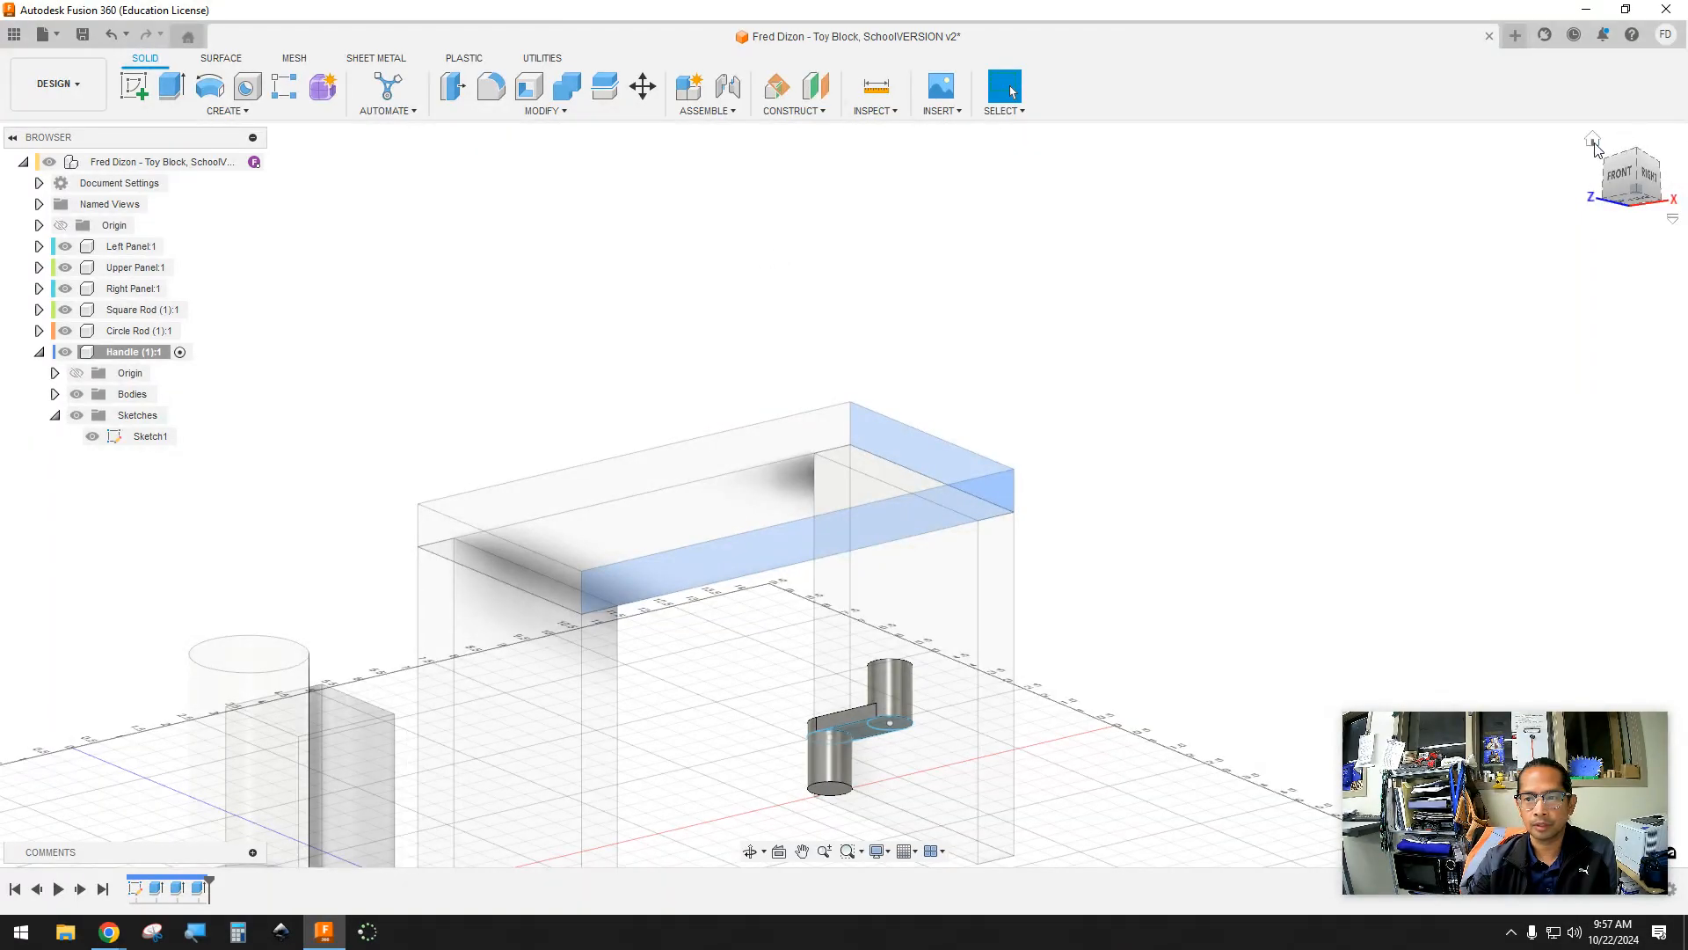
Return to the home view and activate the top-level toy block assembly
click(1590, 171)
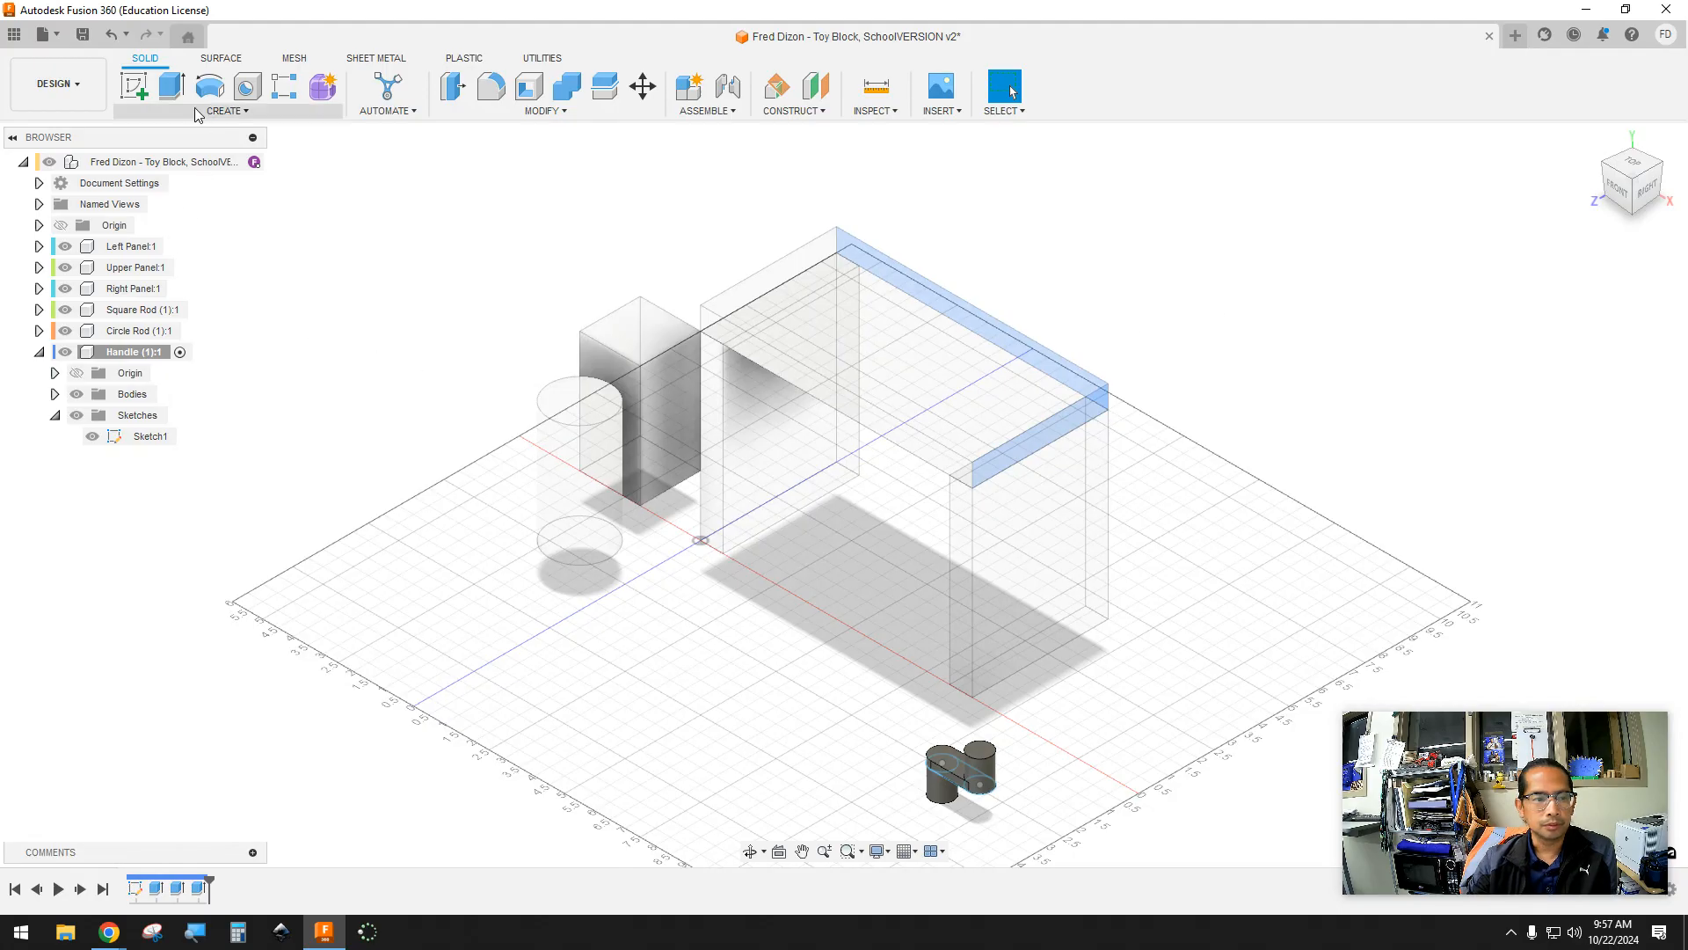
click(253, 163)
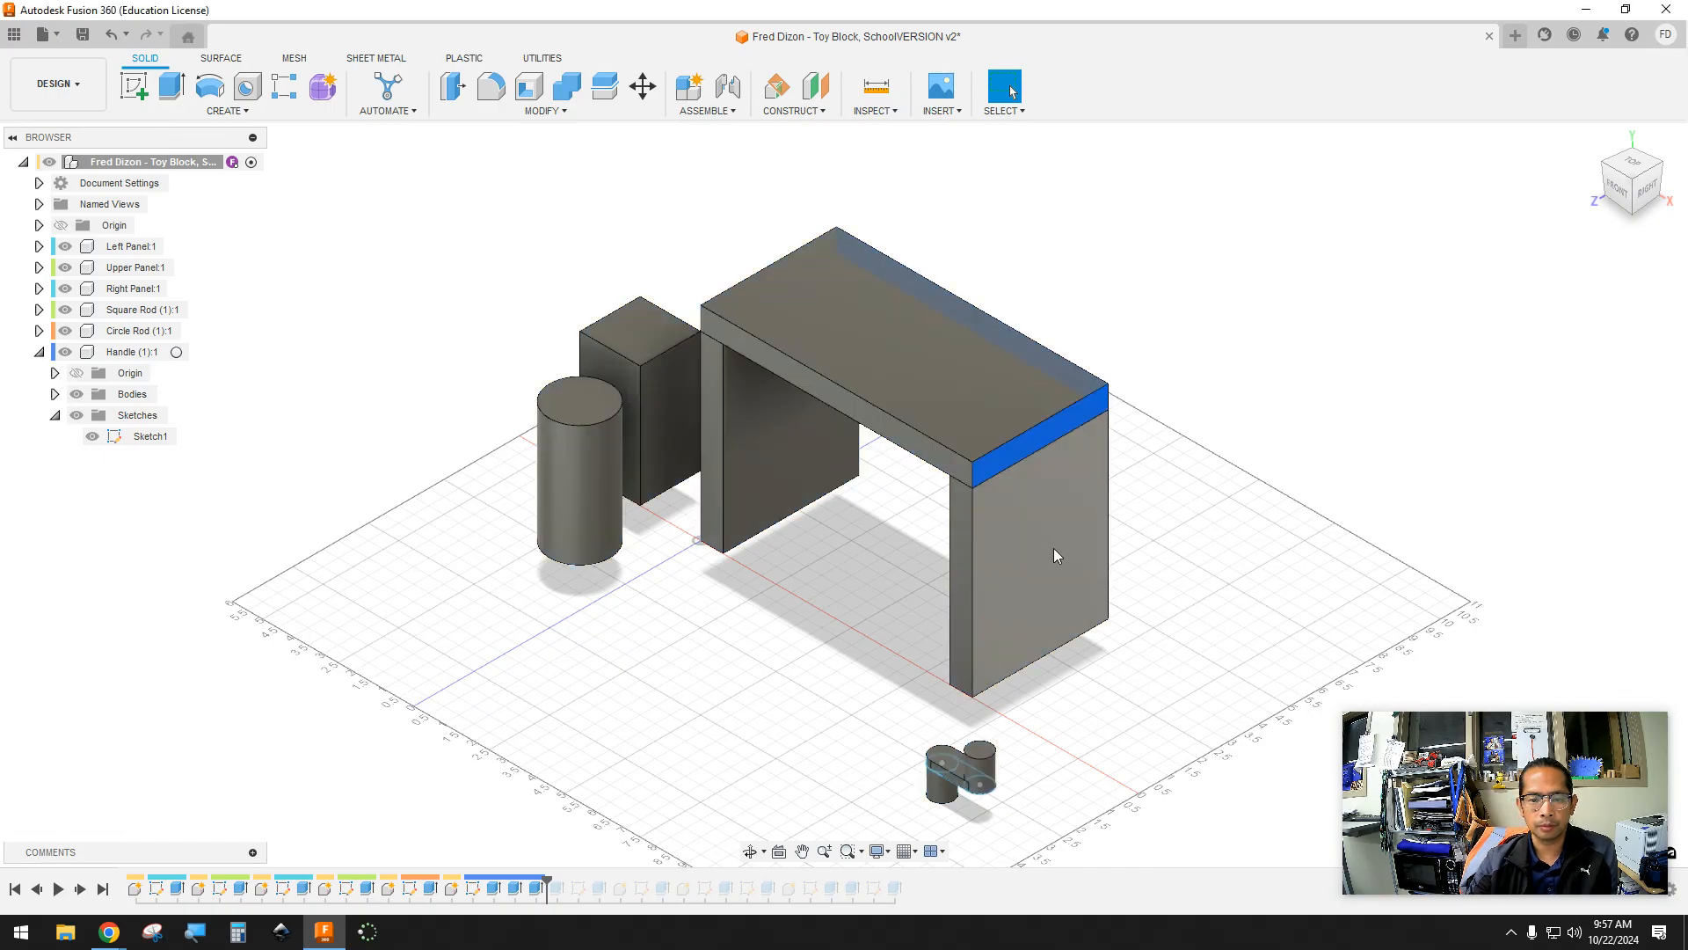
Start a sketch on the right panel's outer face and draw a 0.75 in diameter circle on it
click(139, 86)
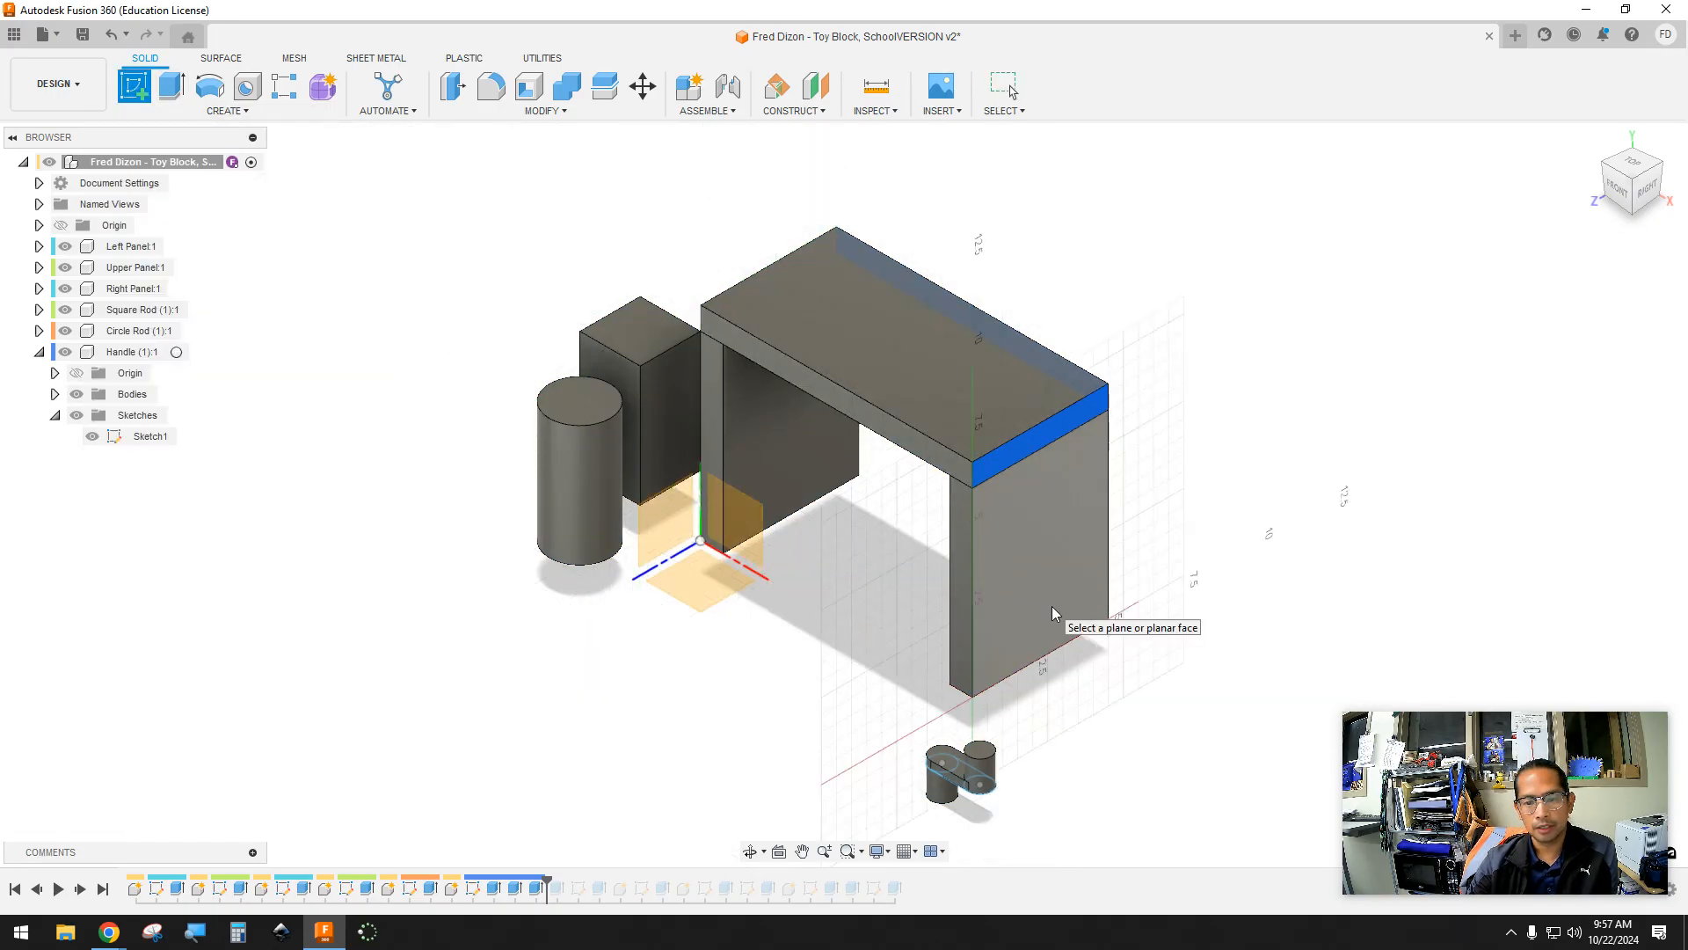
click(1049, 546)
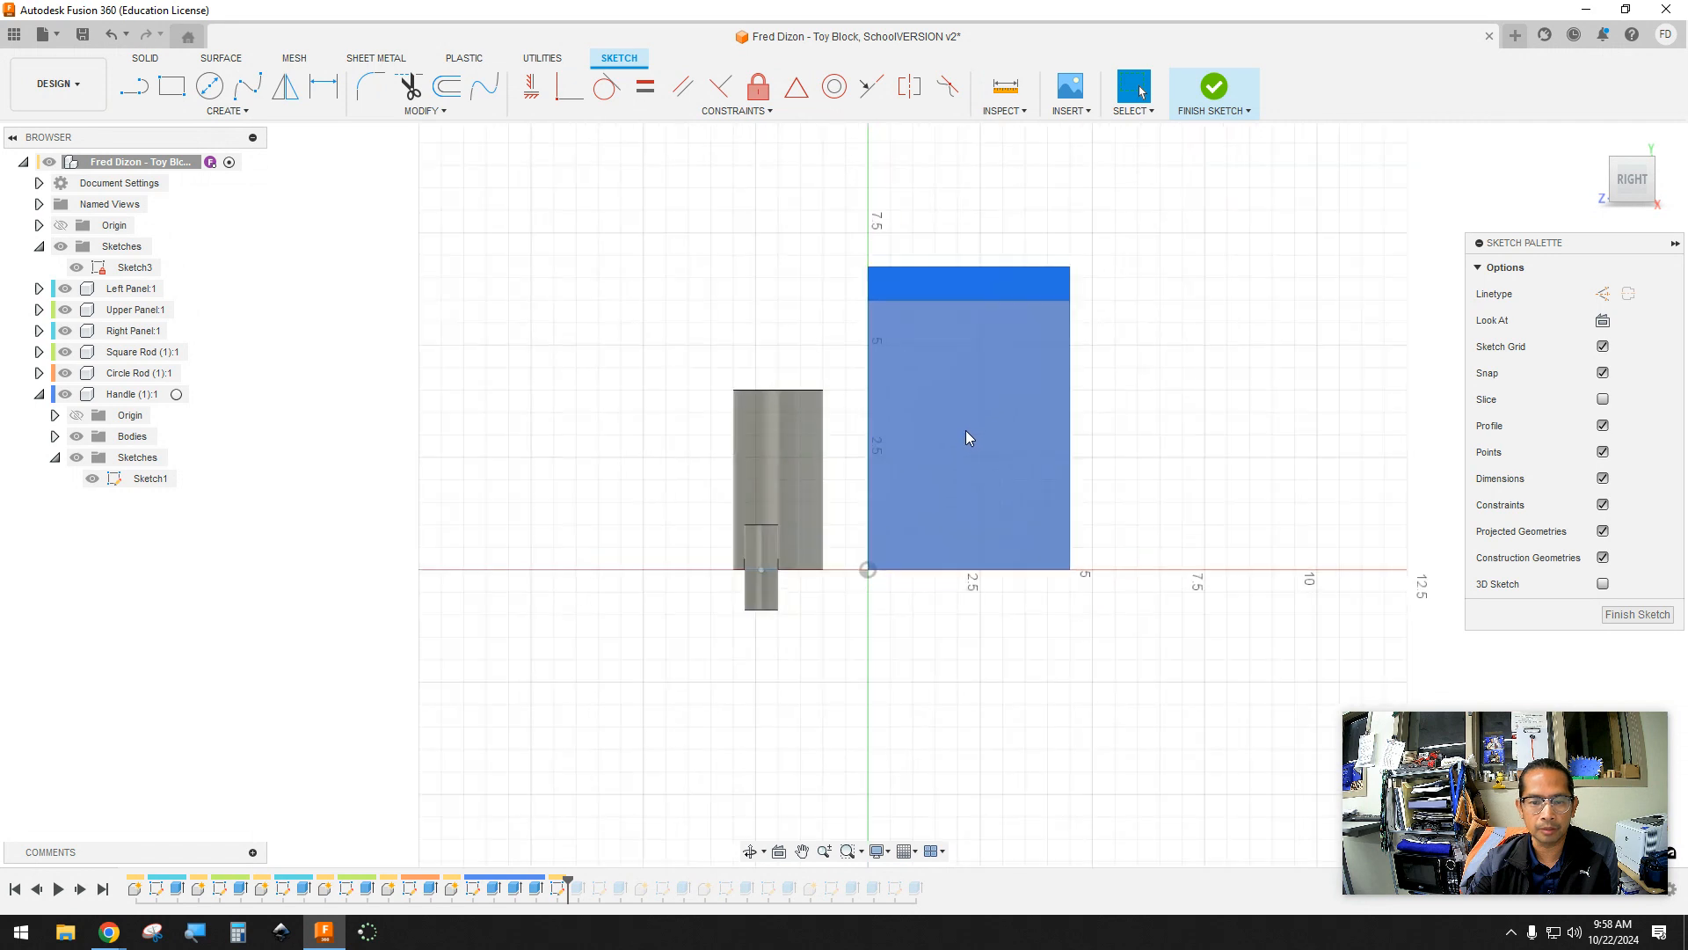
click(209, 86)
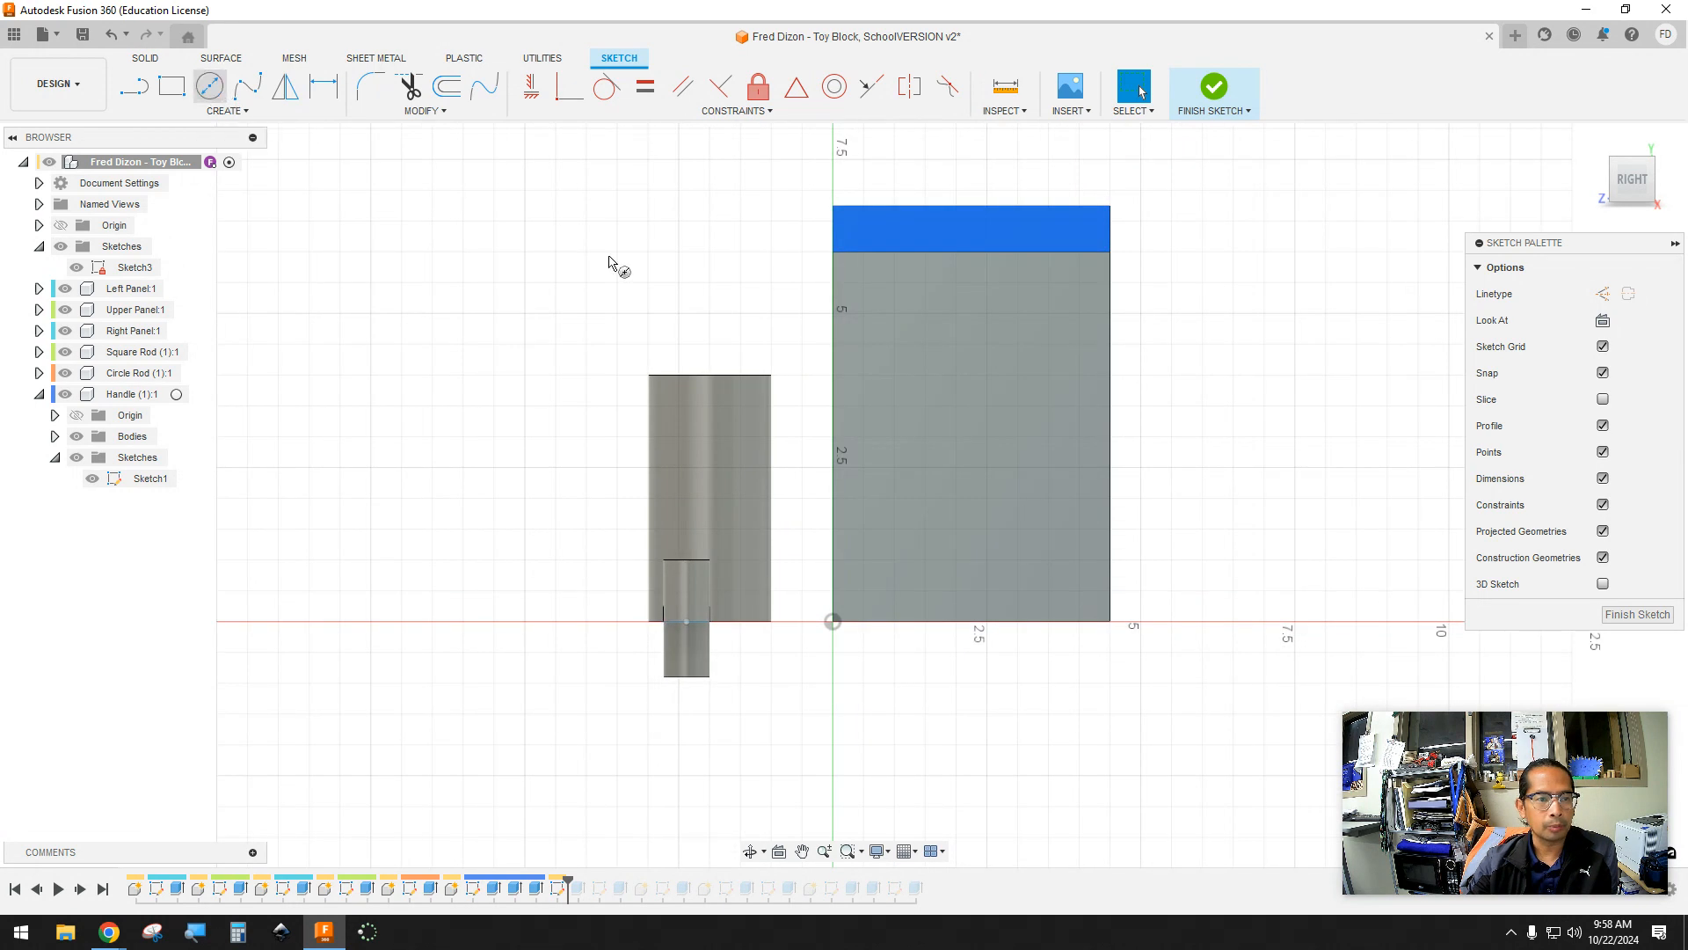
click(971, 479)
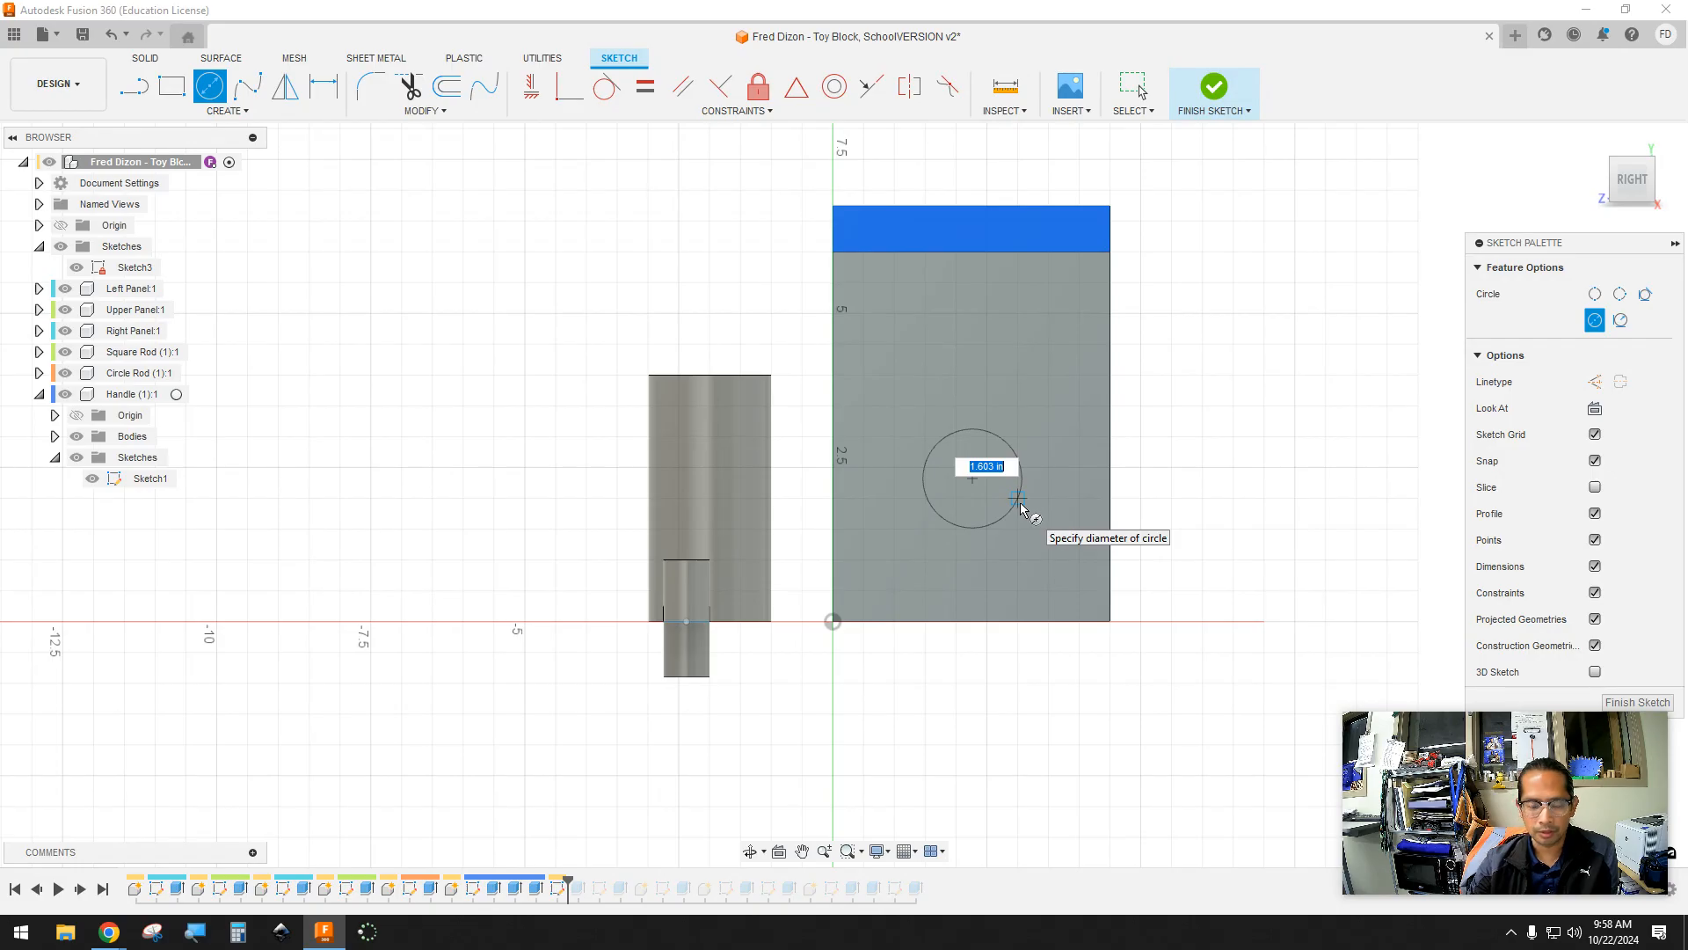
text(.75)
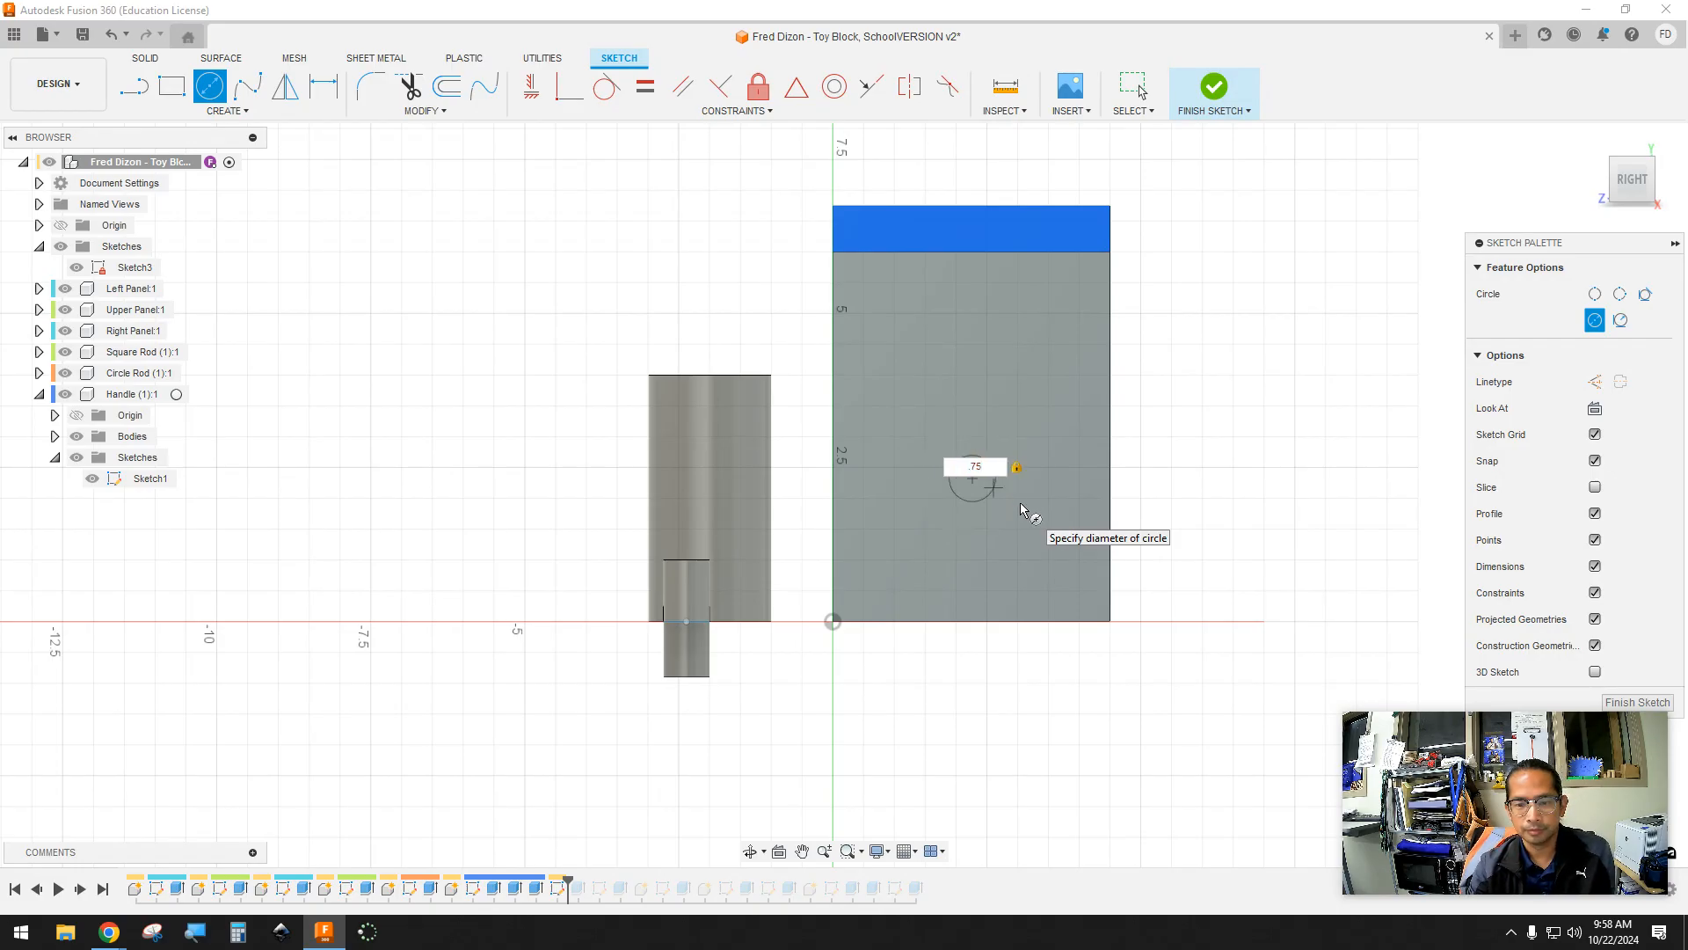
key(Return)
key(Escape)
Check the diameter of the handle's lower cylinder end, and return to the straight-on sketch view
mouse_move(942, 693)
shift+middle_down()
mouse_move(939, 646)
mouse_move(671, 483)
shift+middle_up()
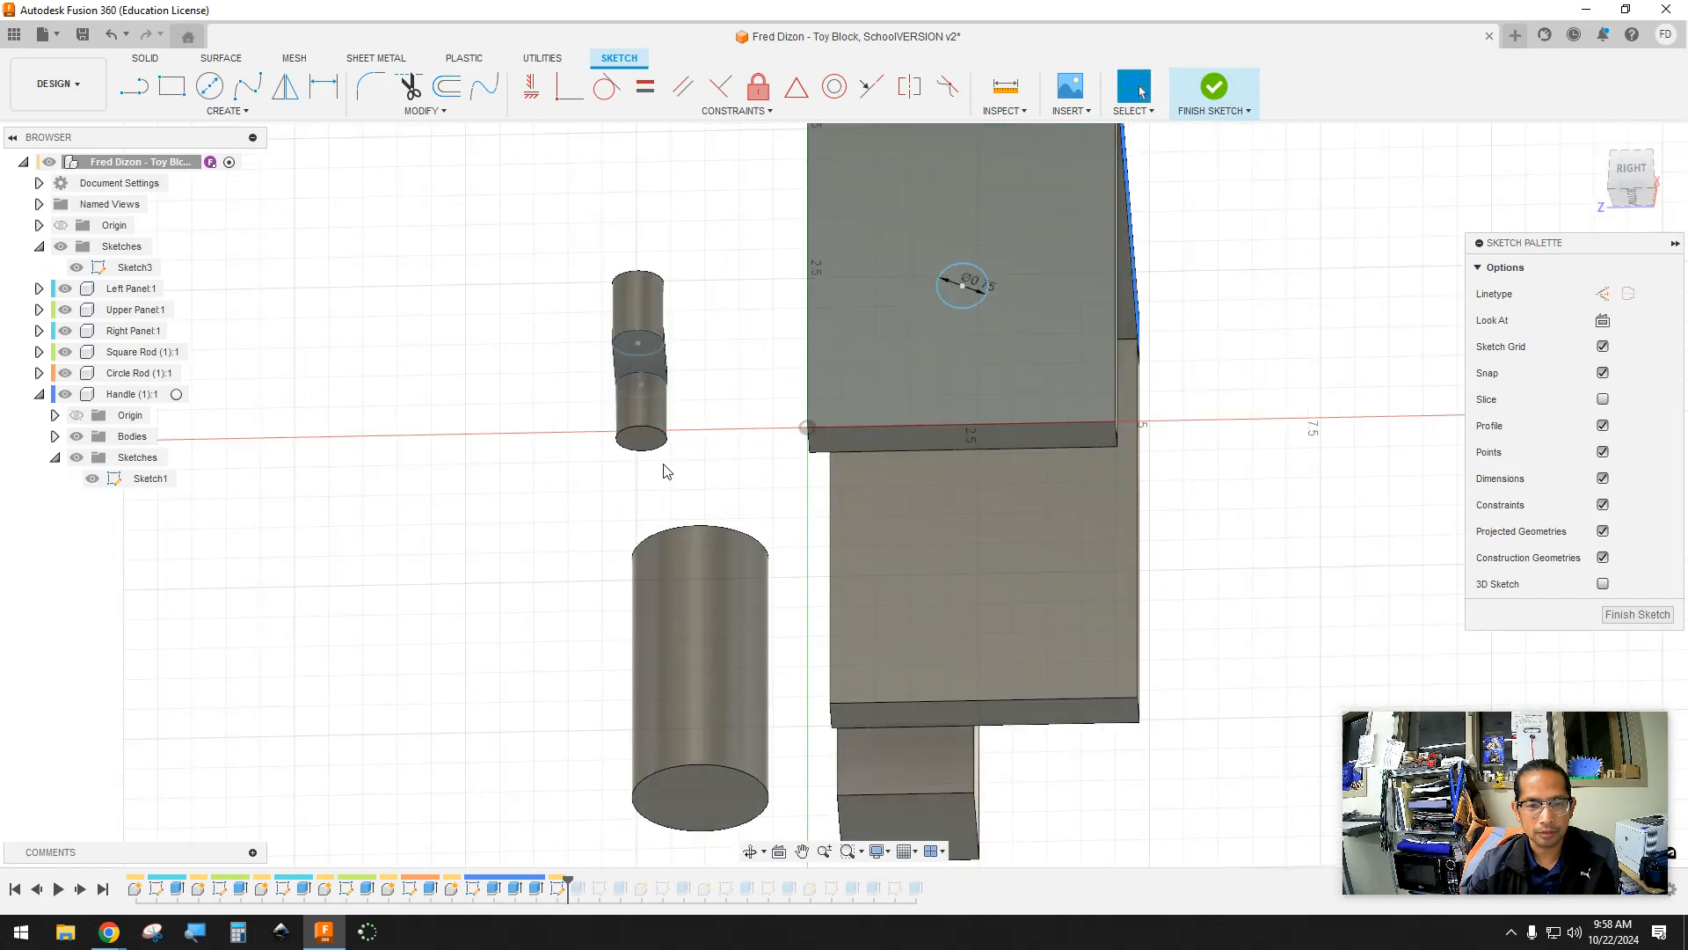
click(645, 432)
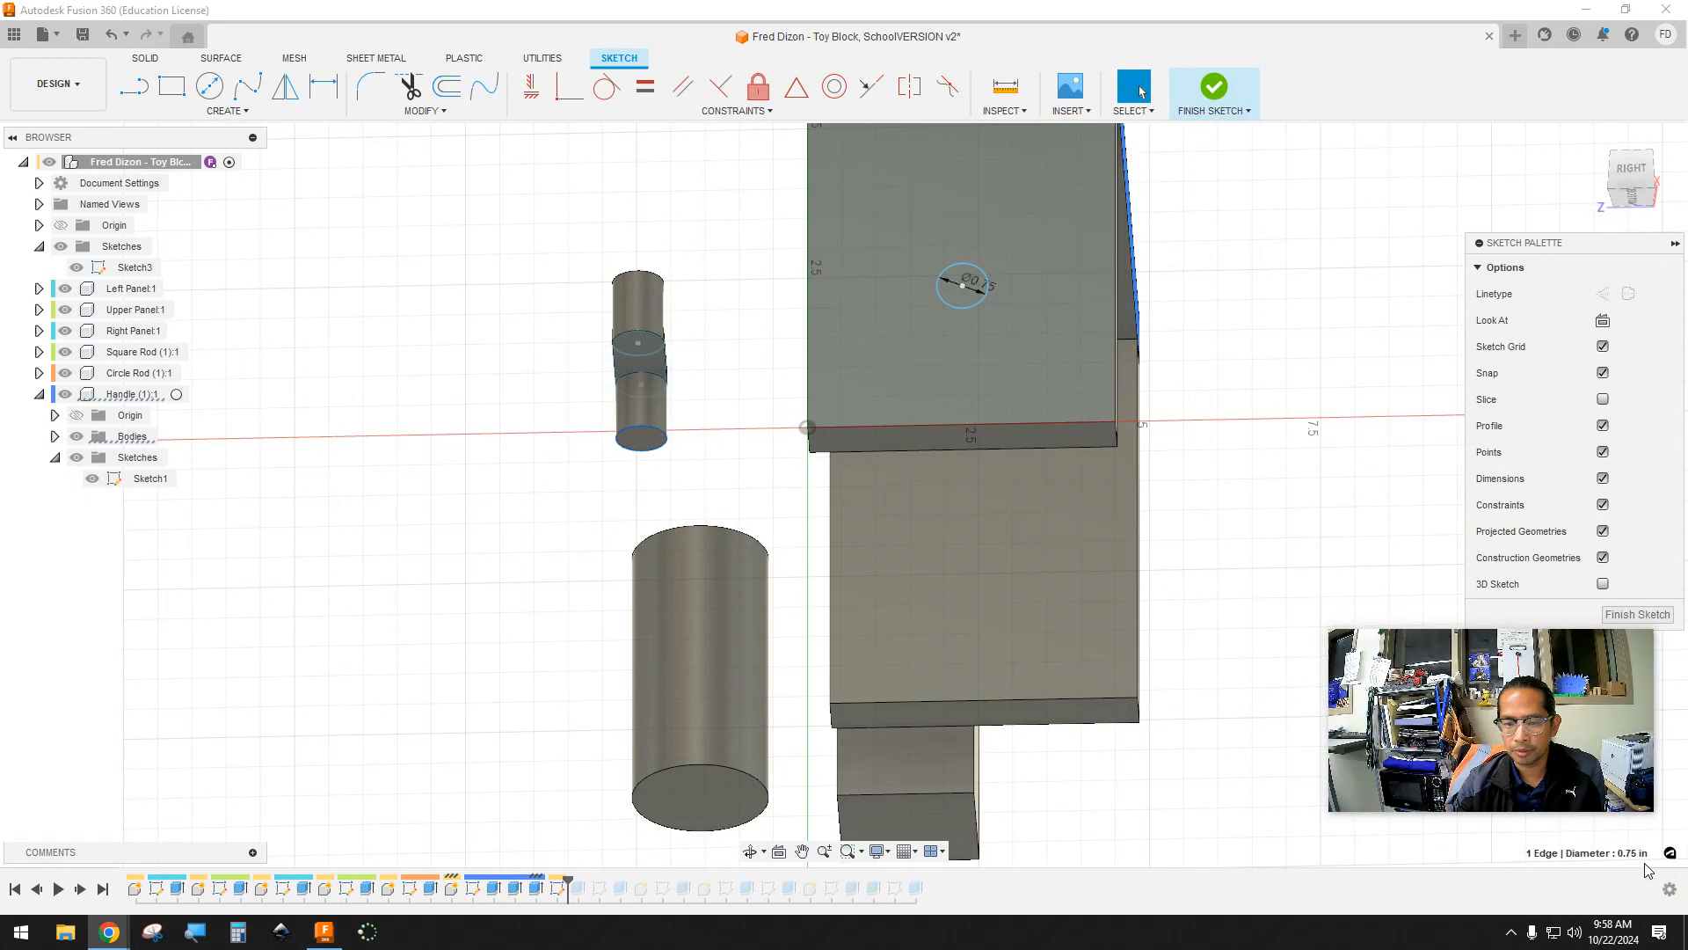
click(1238, 348)
mouse_move(1225, 352)
shift+middle_down()
mouse_move(1221, 313)
mouse_move(1205, 516)
shift+middle_up()
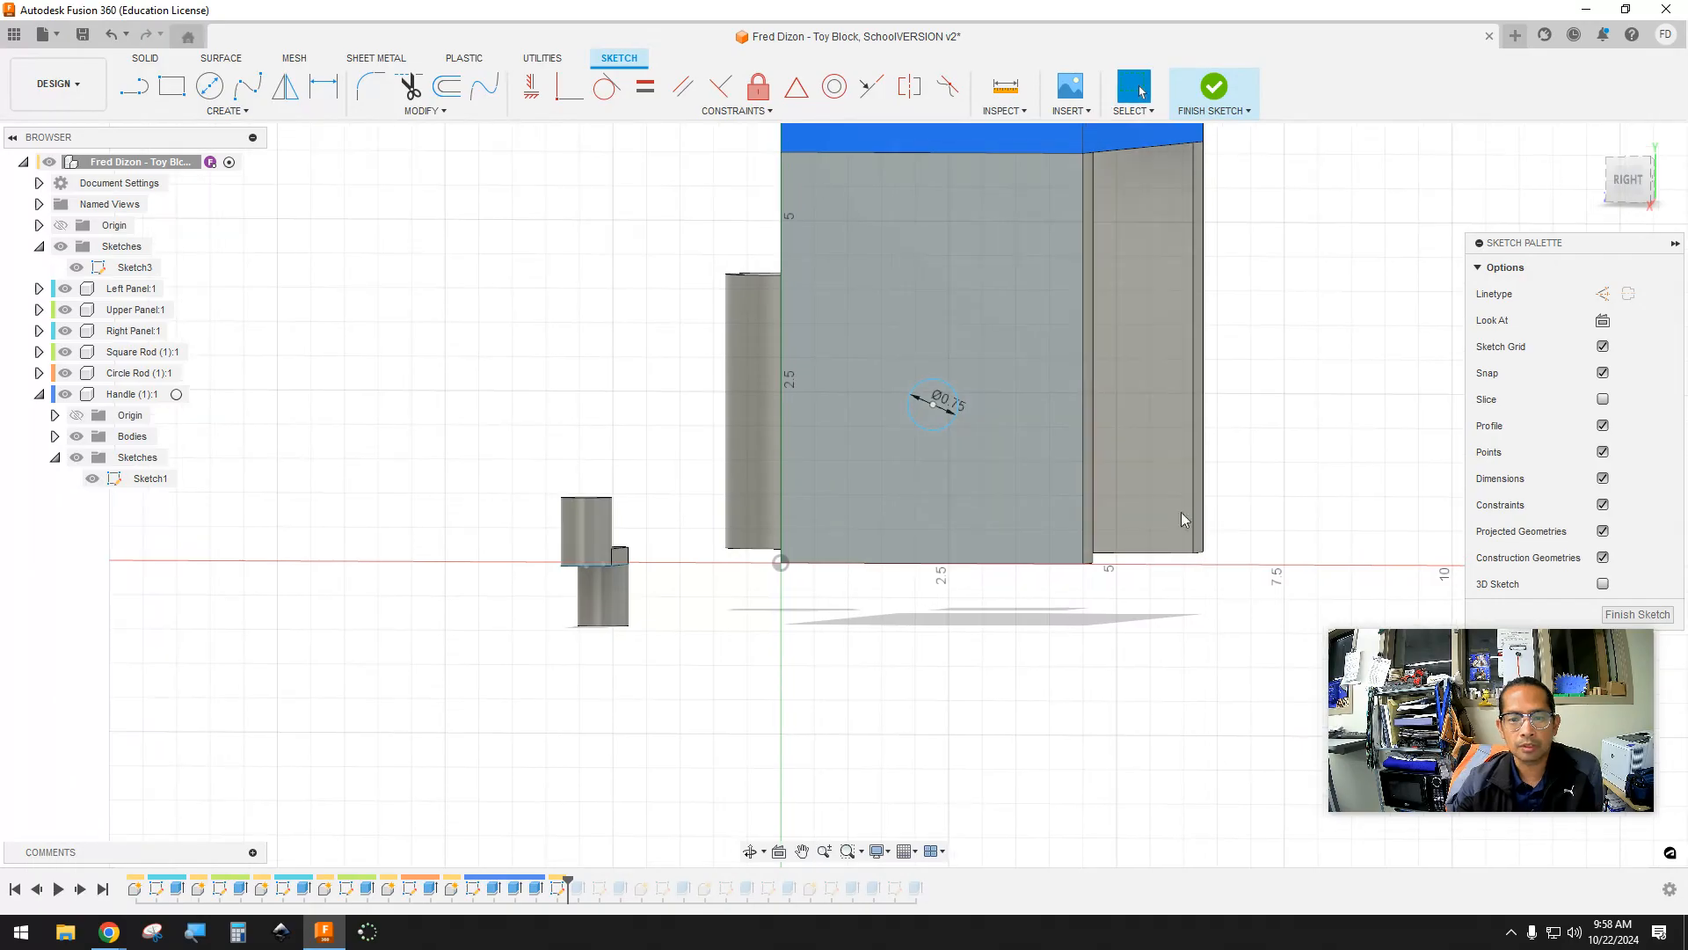
click(1628, 188)
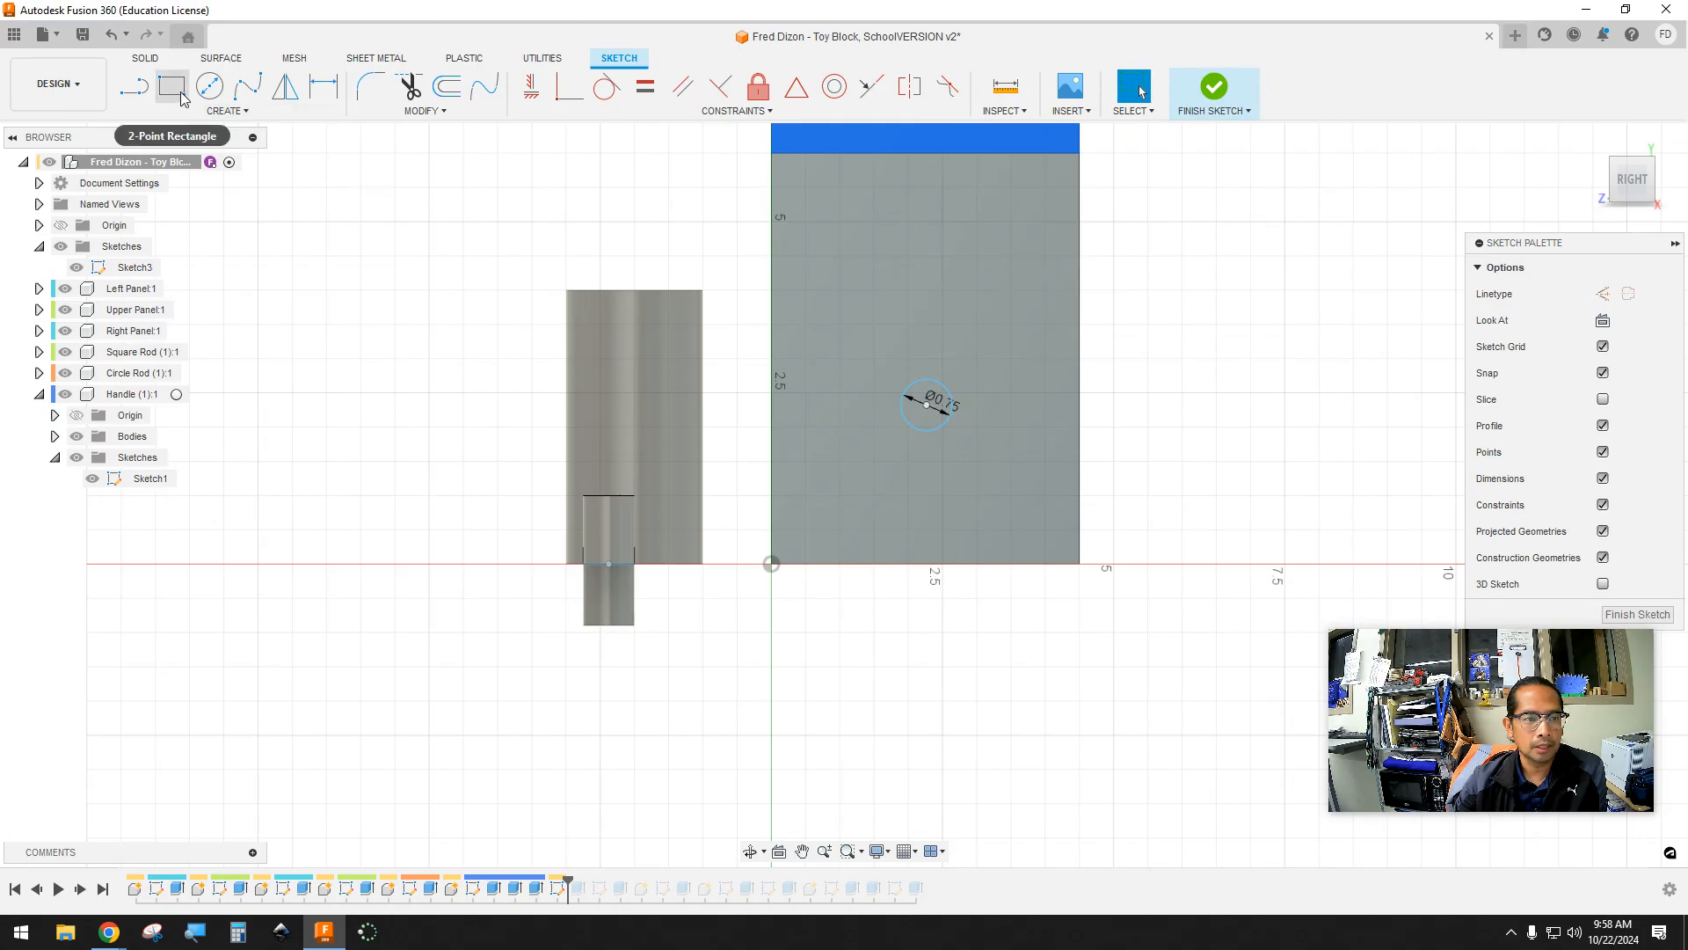
Dimension the circle's centre 2.25 in from the right panel's rear vertical edge
click(323, 85)
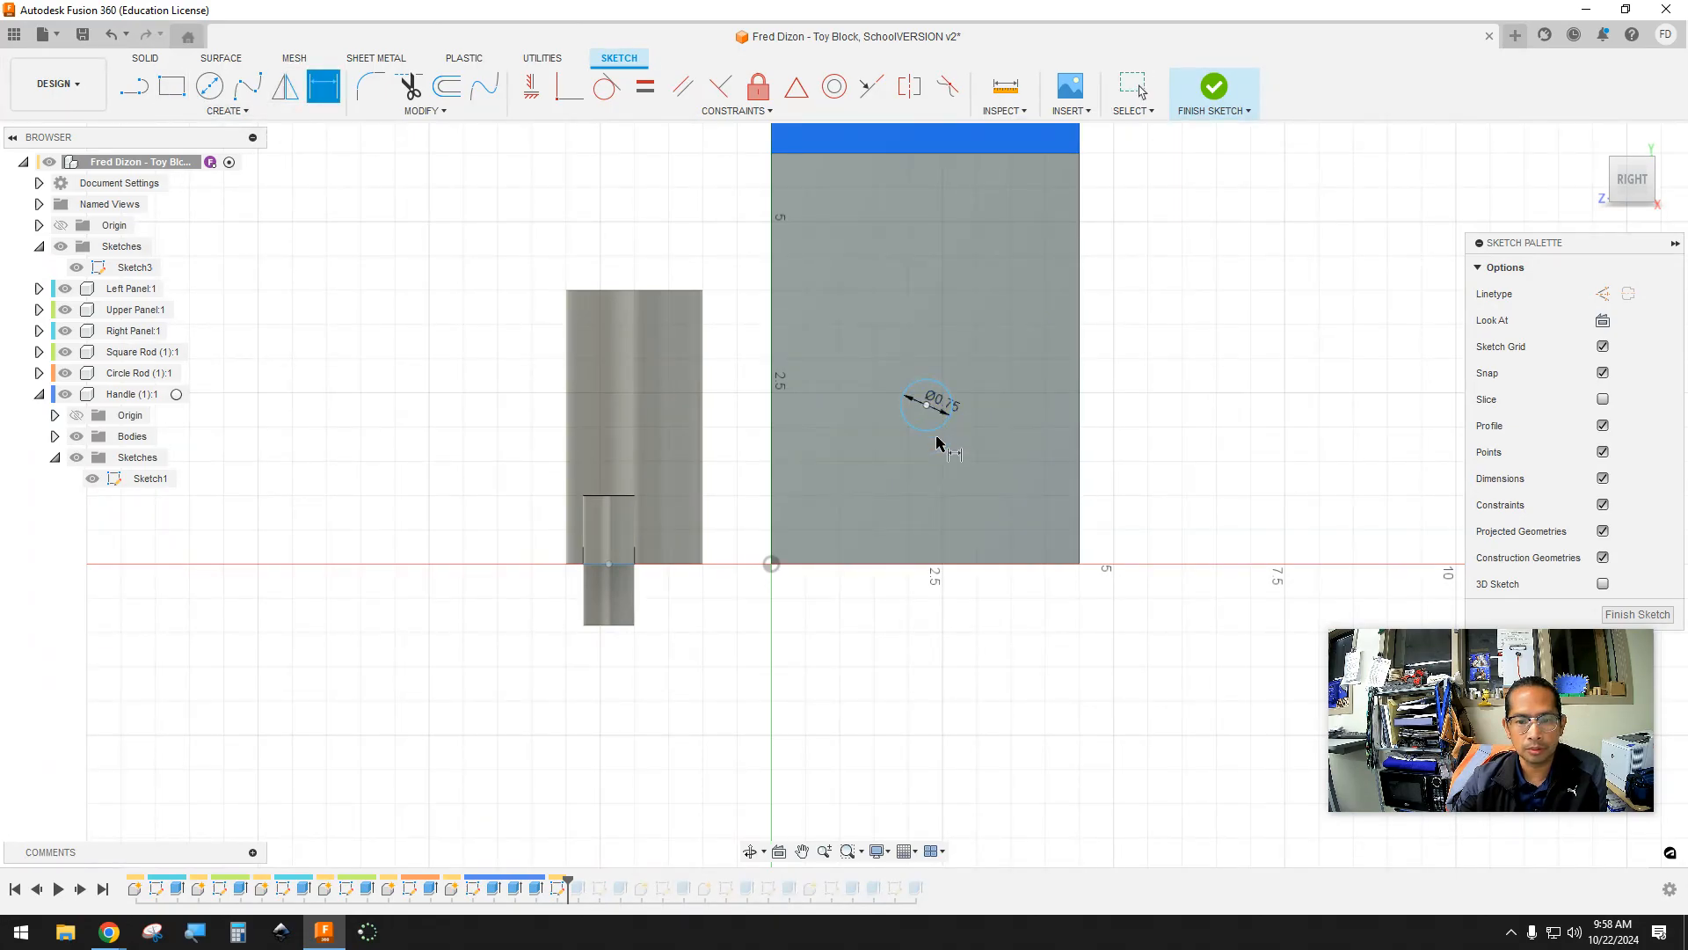
click(935, 410)
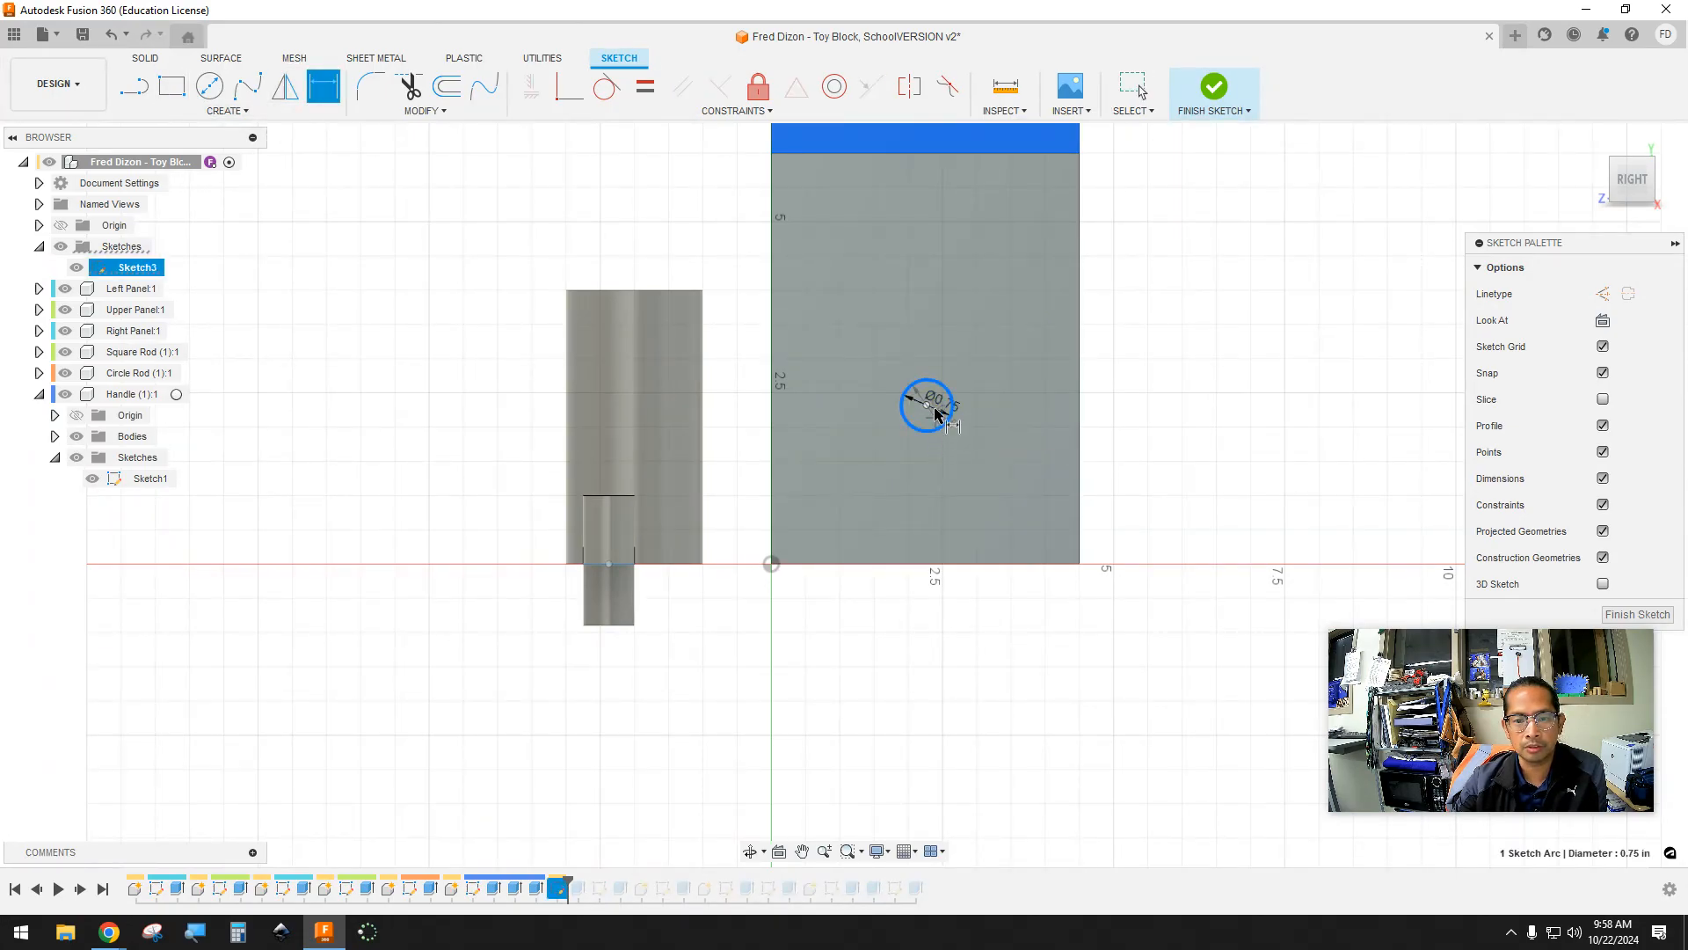
click(1081, 418)
click(1013, 653)
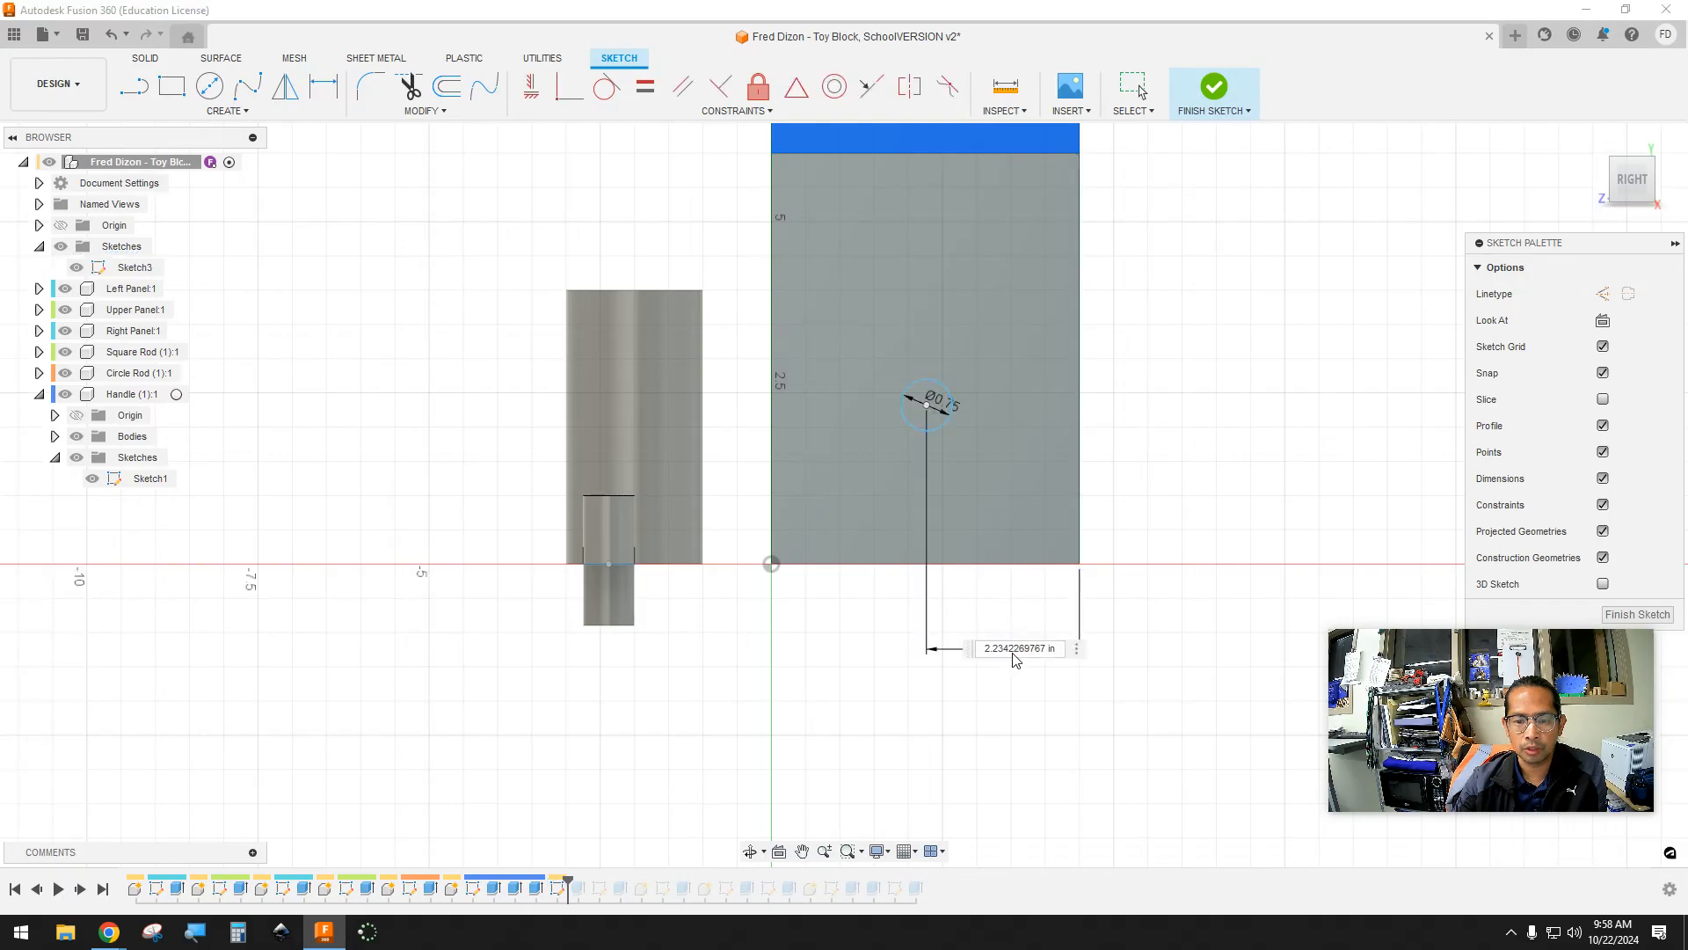
text(2)
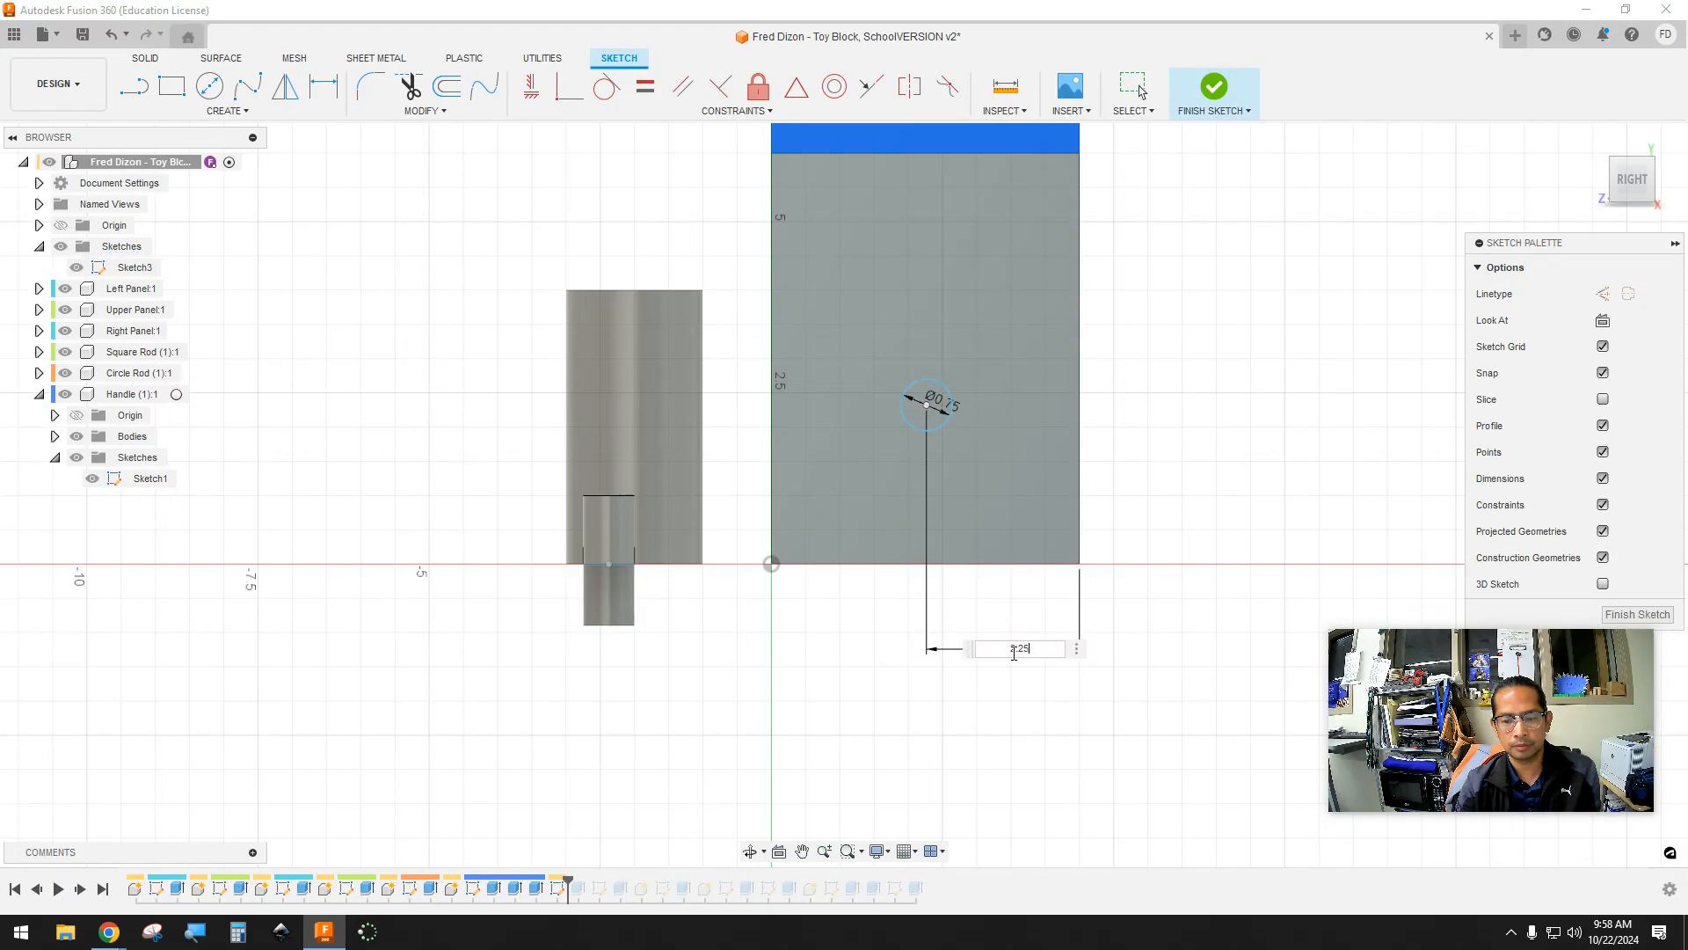
text(.25)
key(Return)
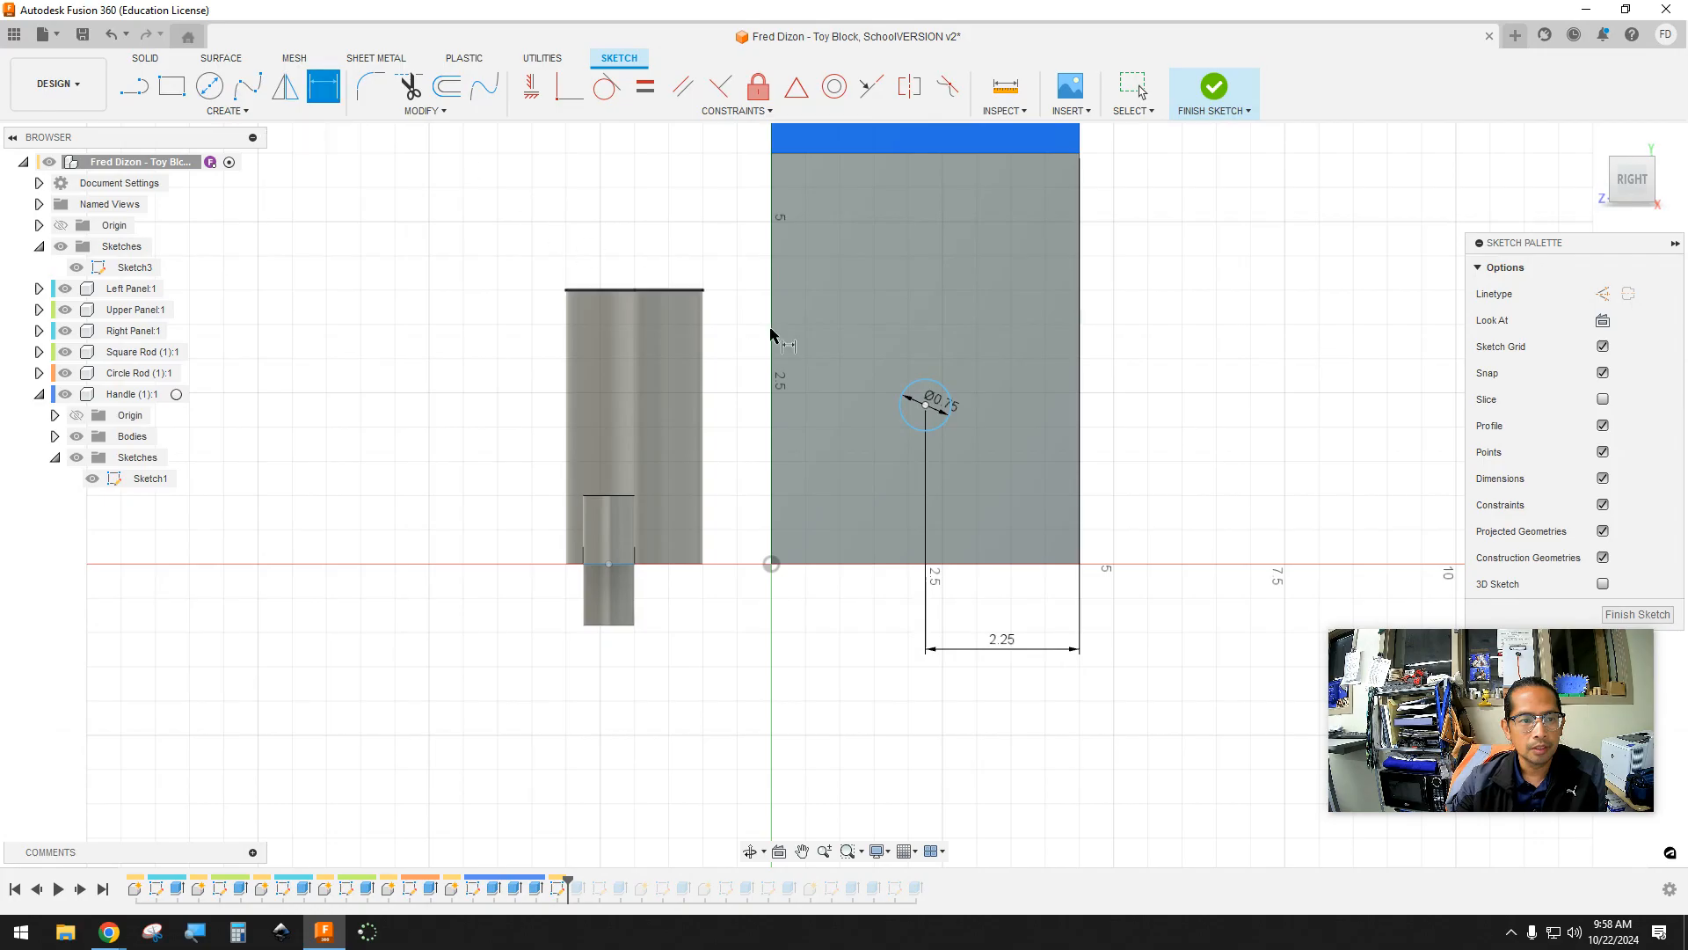
Dimension the circle's centre 2 in above the right panel's bottom edge
click(935, 430)
click(933, 567)
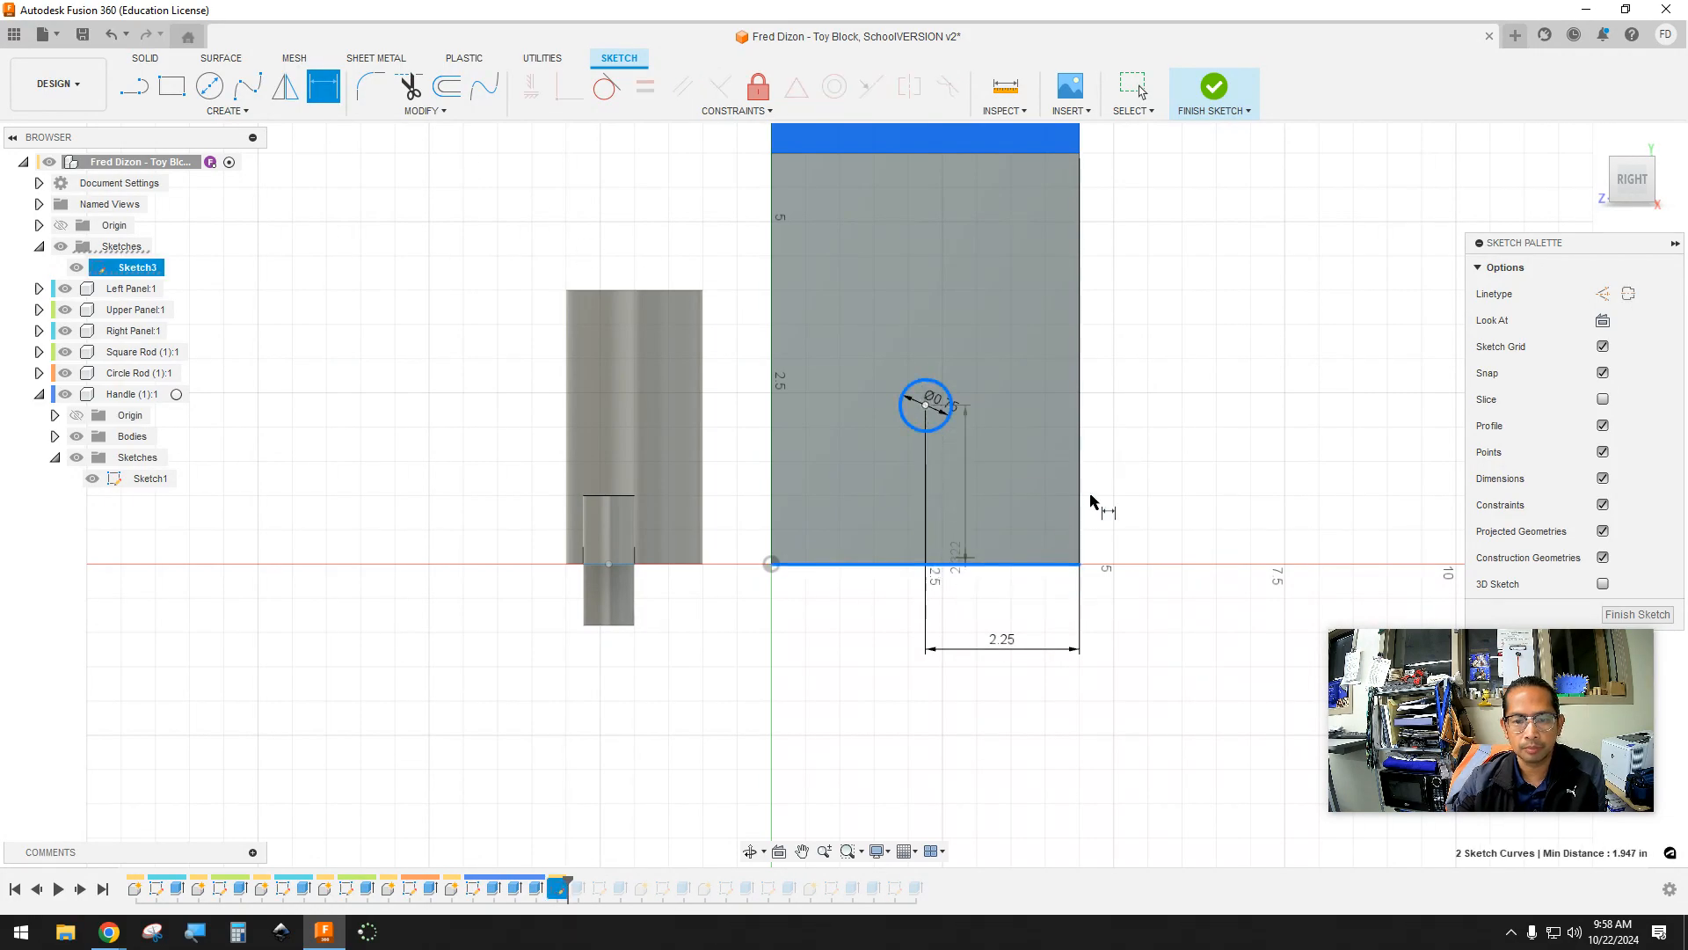
click(1138, 477)
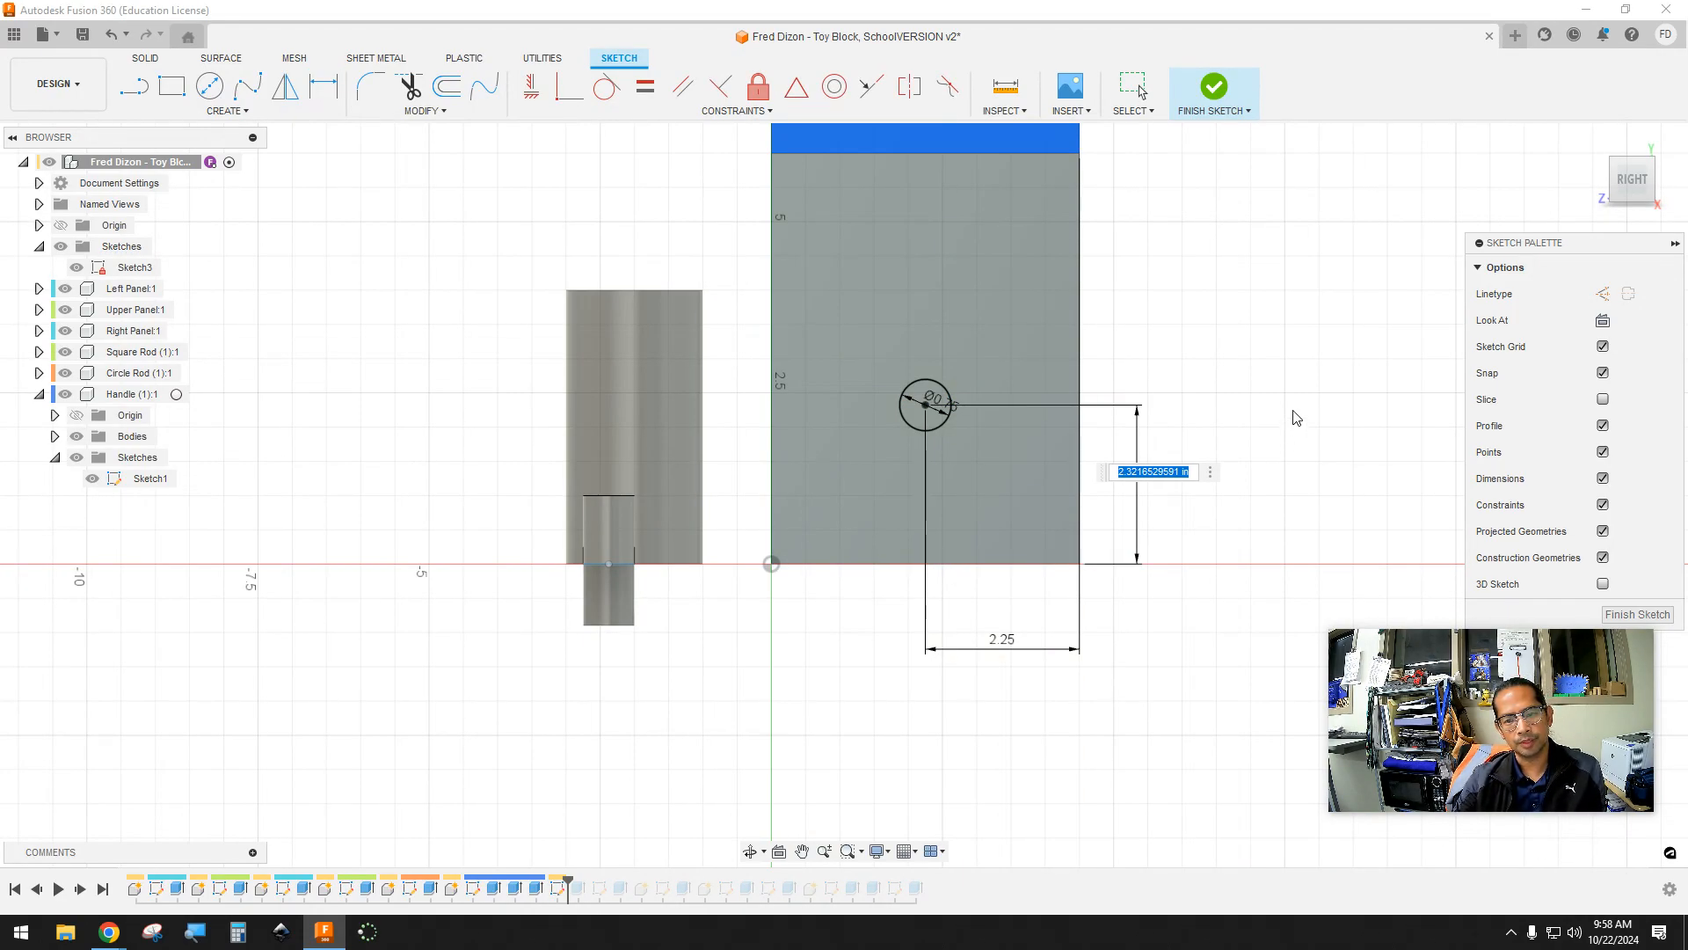
text(2)
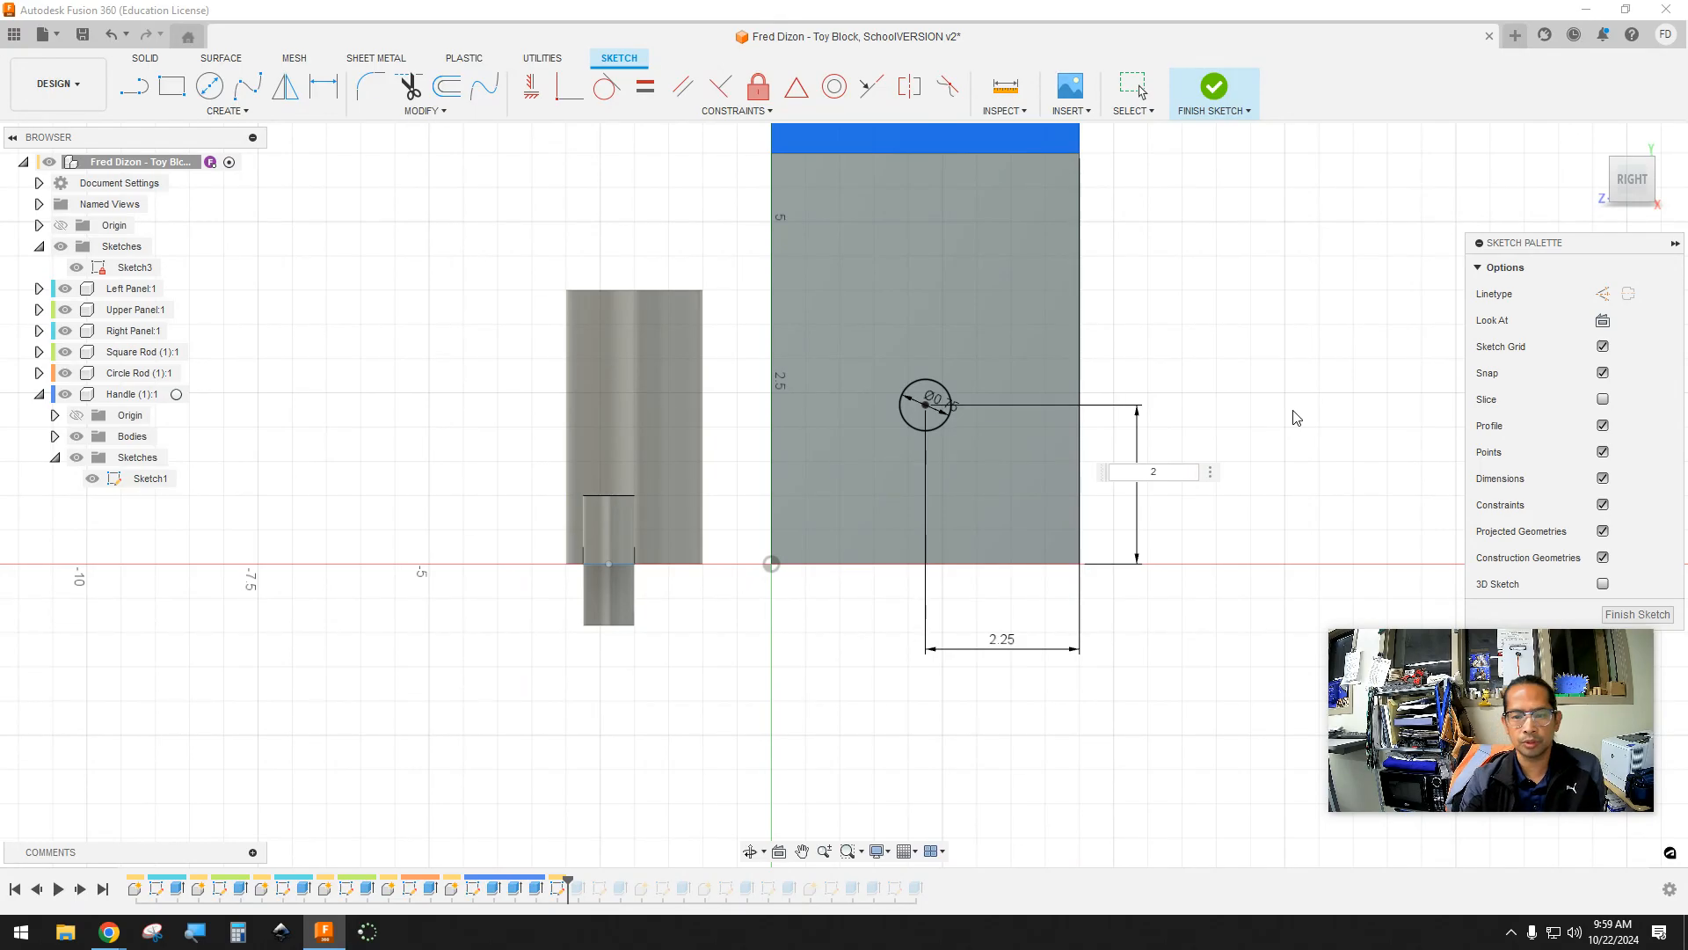
key(Return)
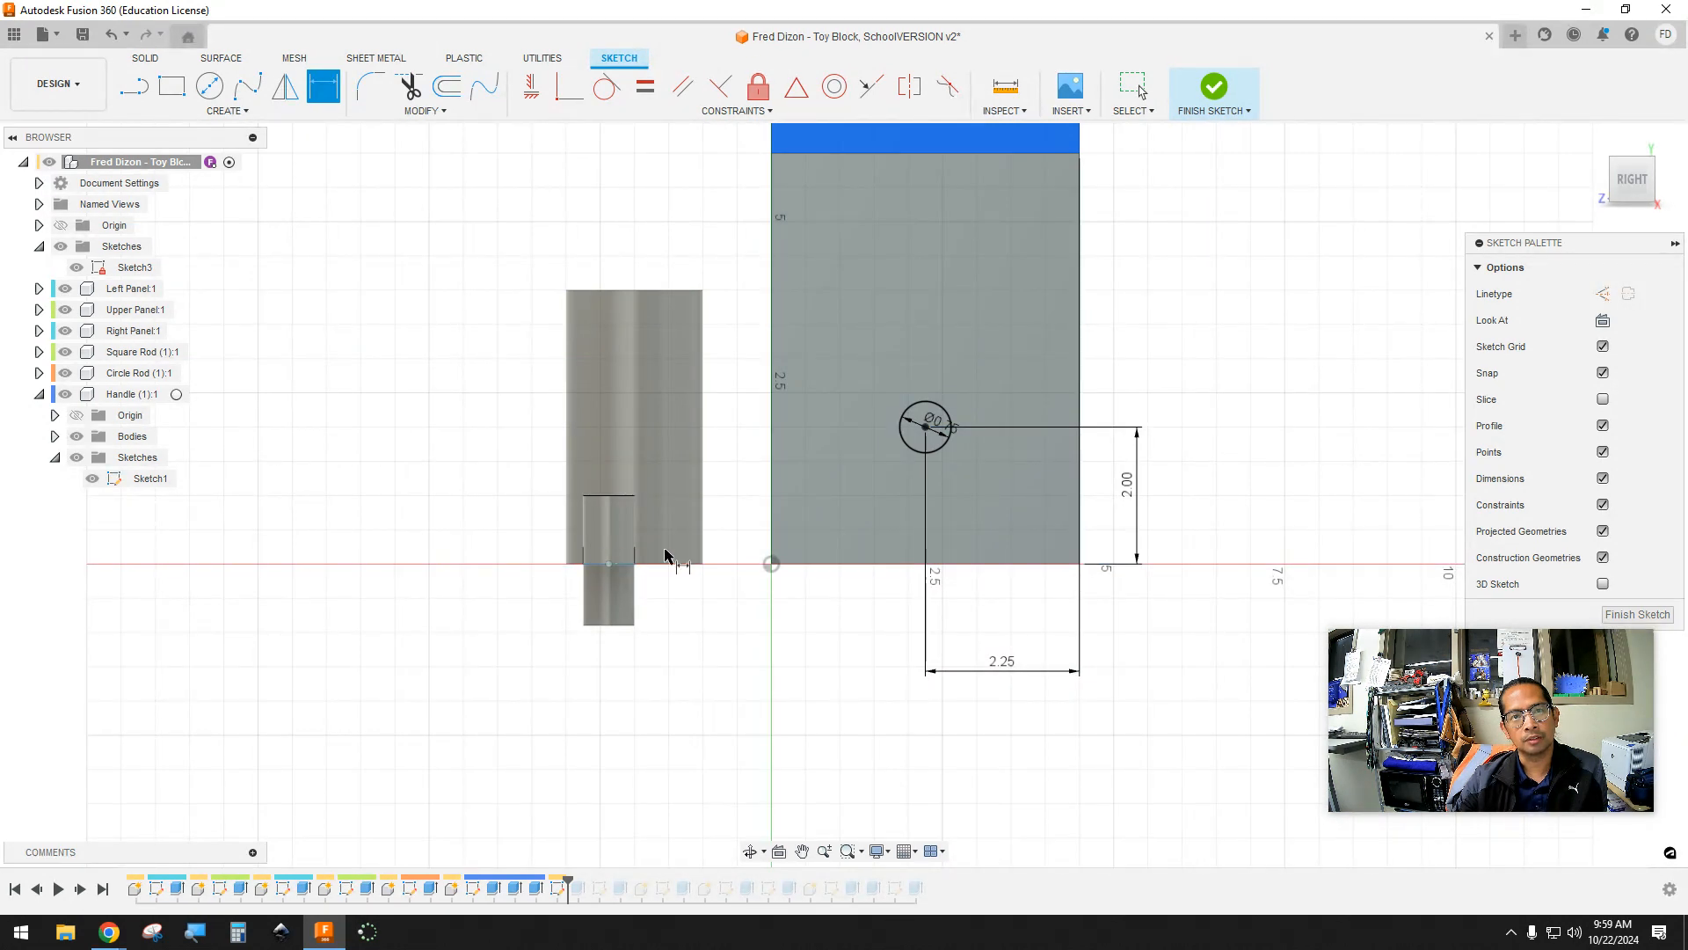
Set the circle's height above the panel's bottom edge to 2.5 in and finish the sketch
click(1126, 489)
double_click(1125, 485)
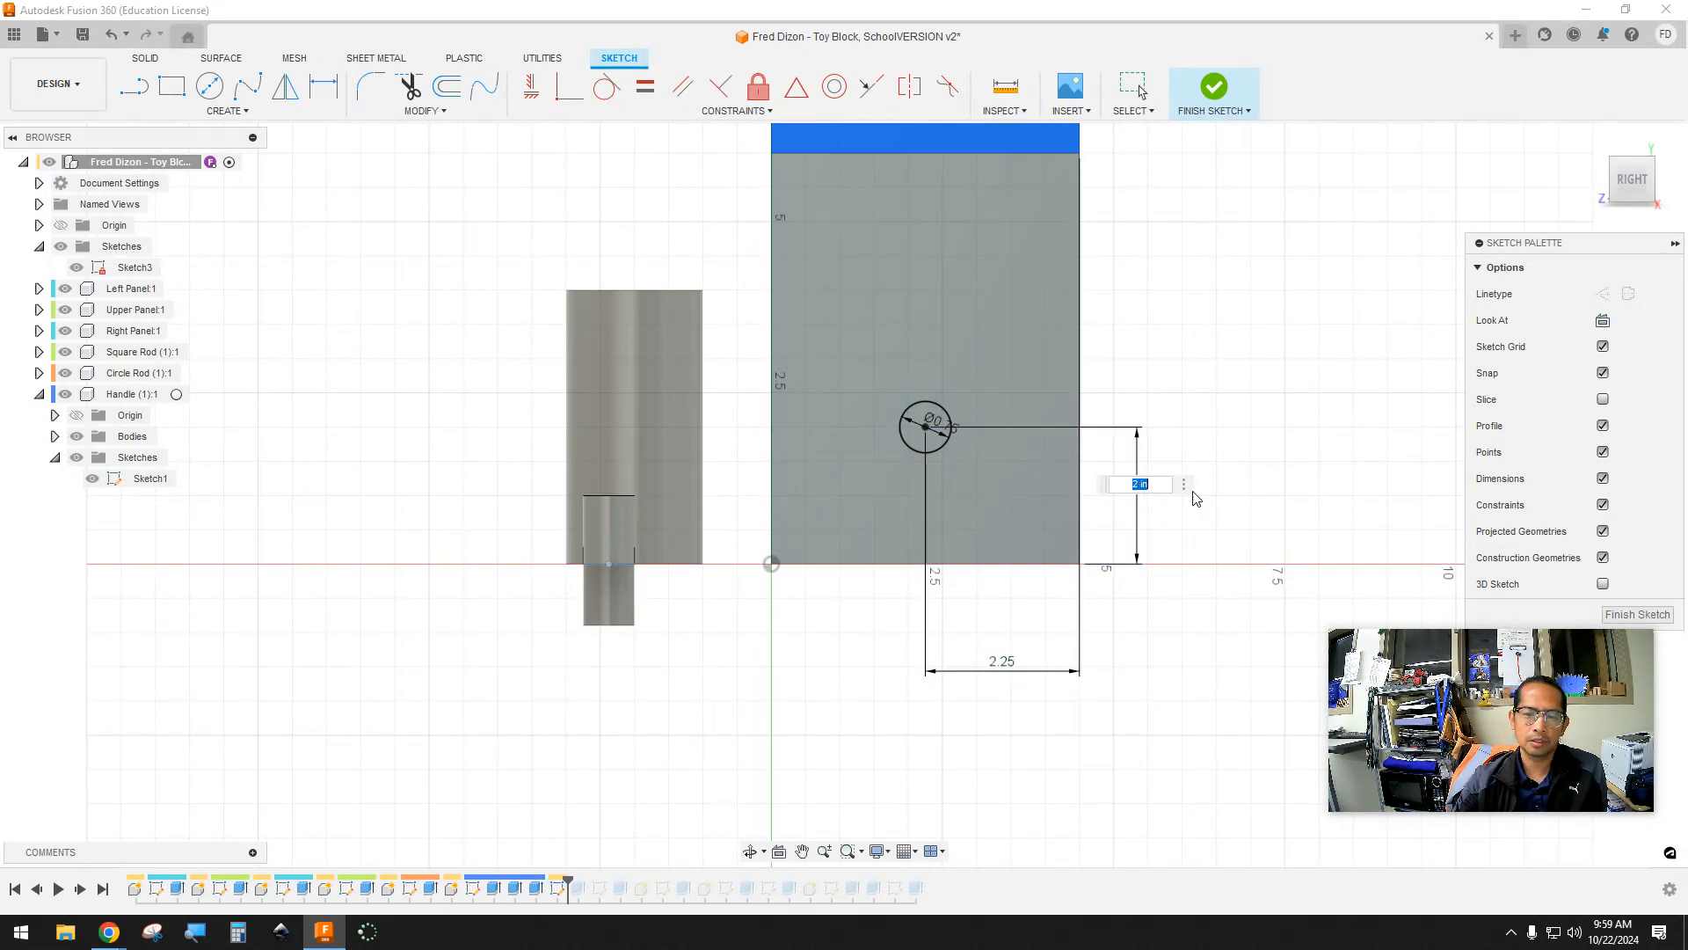
text(2)
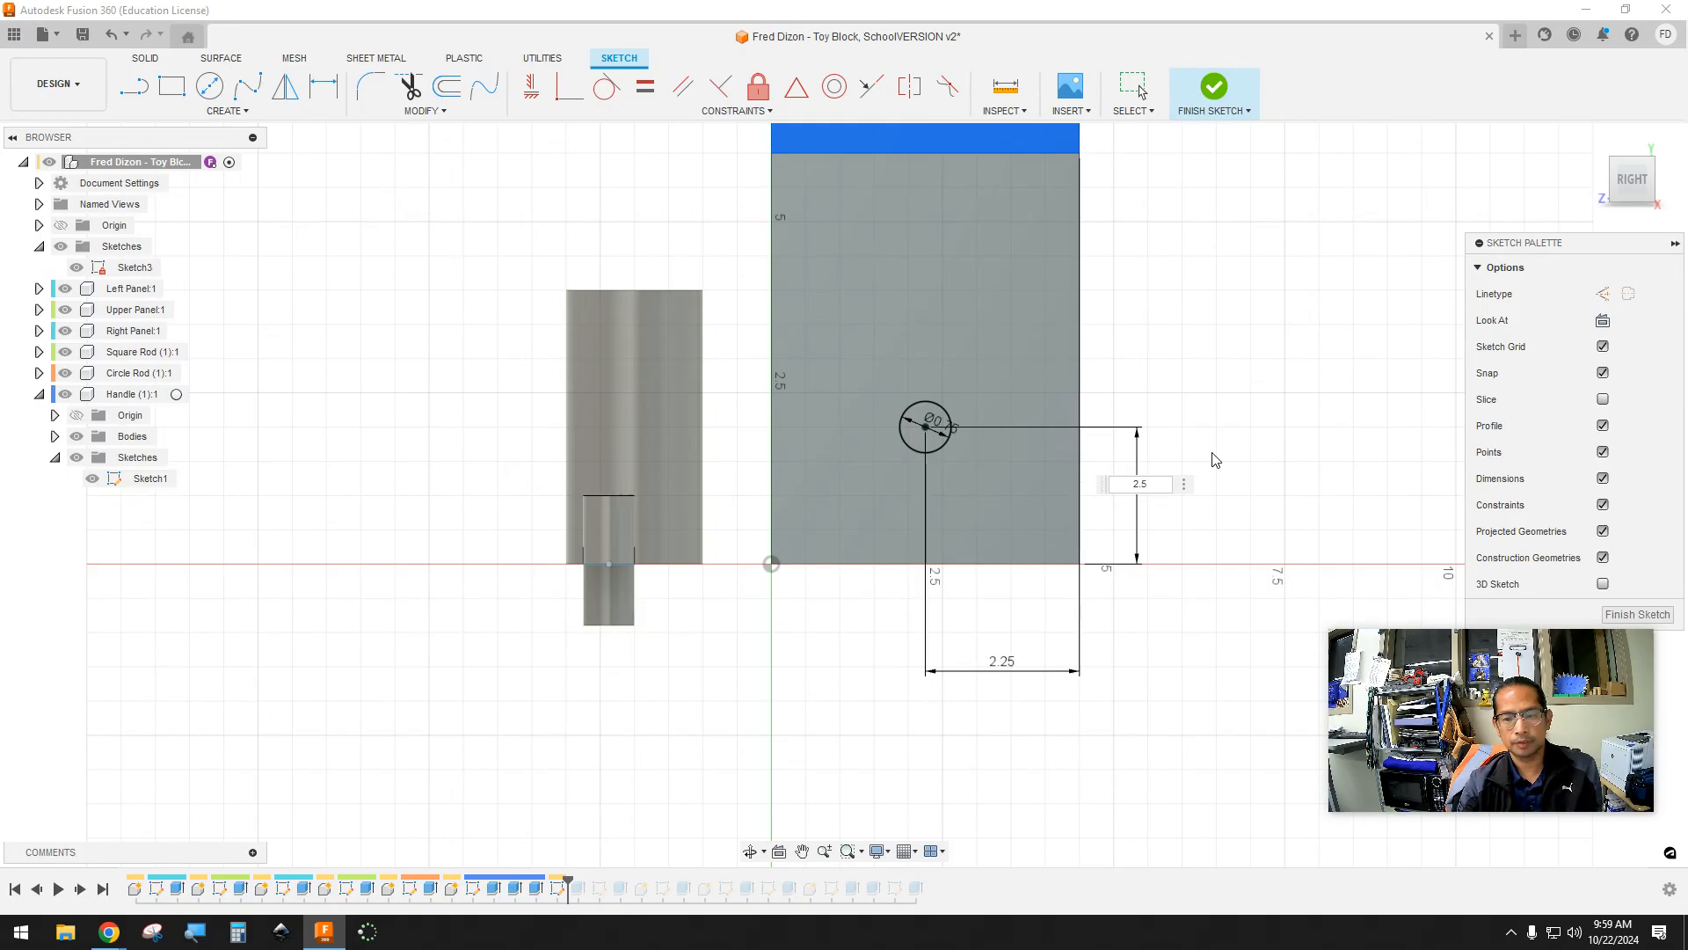
text(.5)
key(Return)
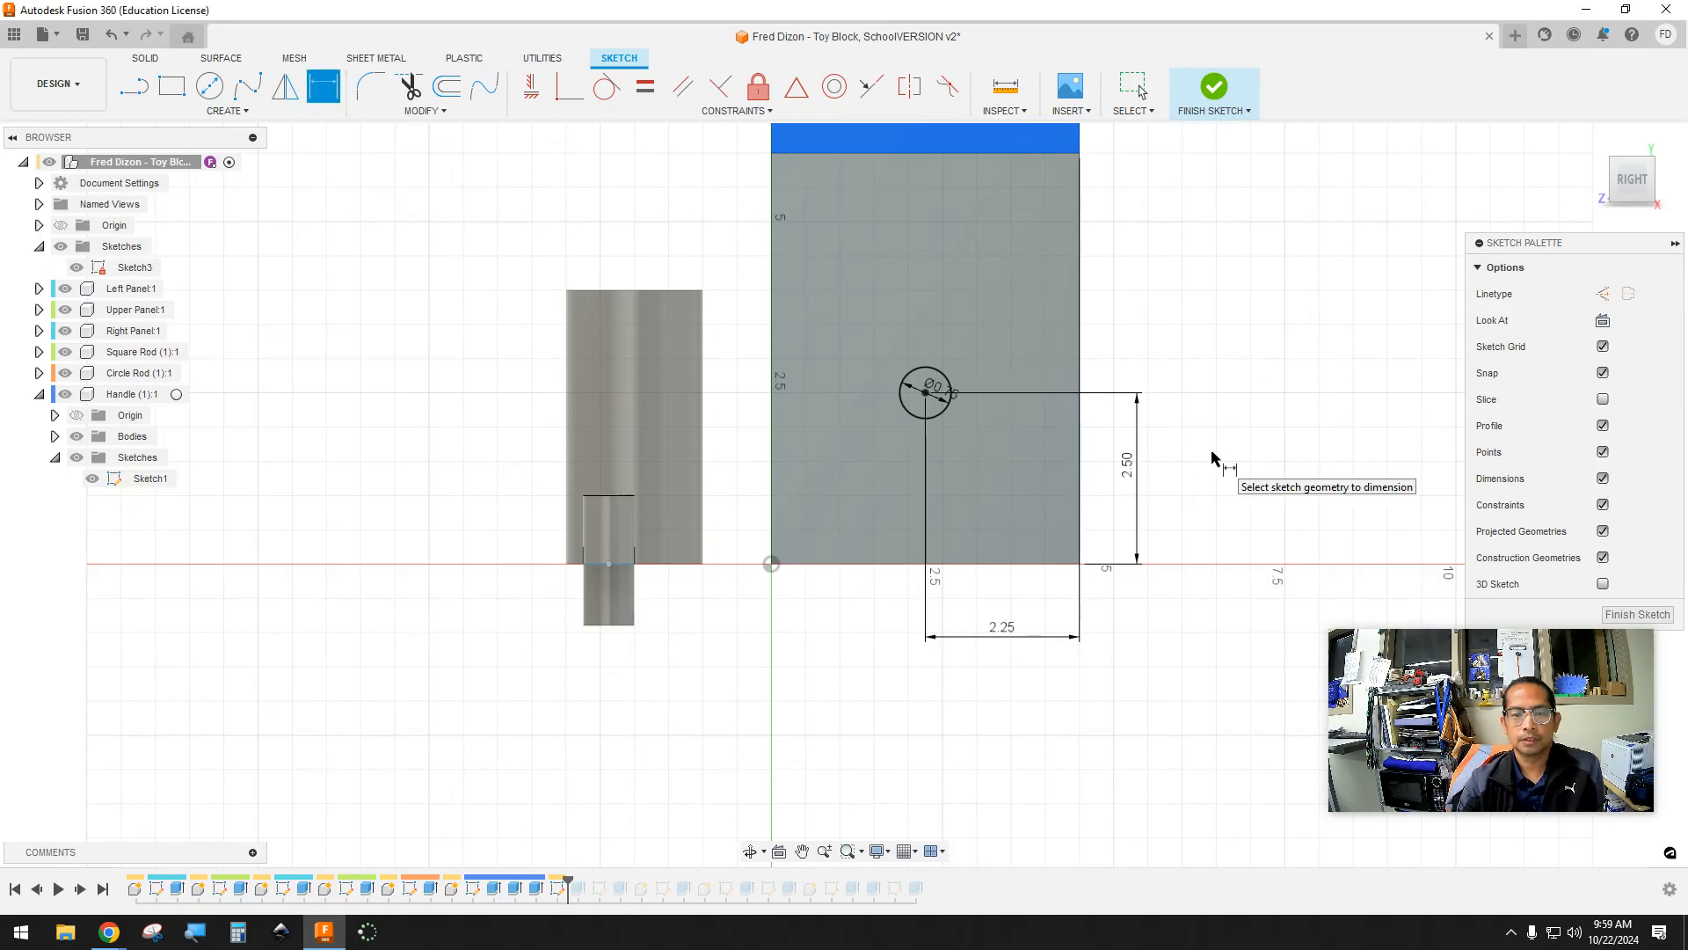
click(1214, 90)
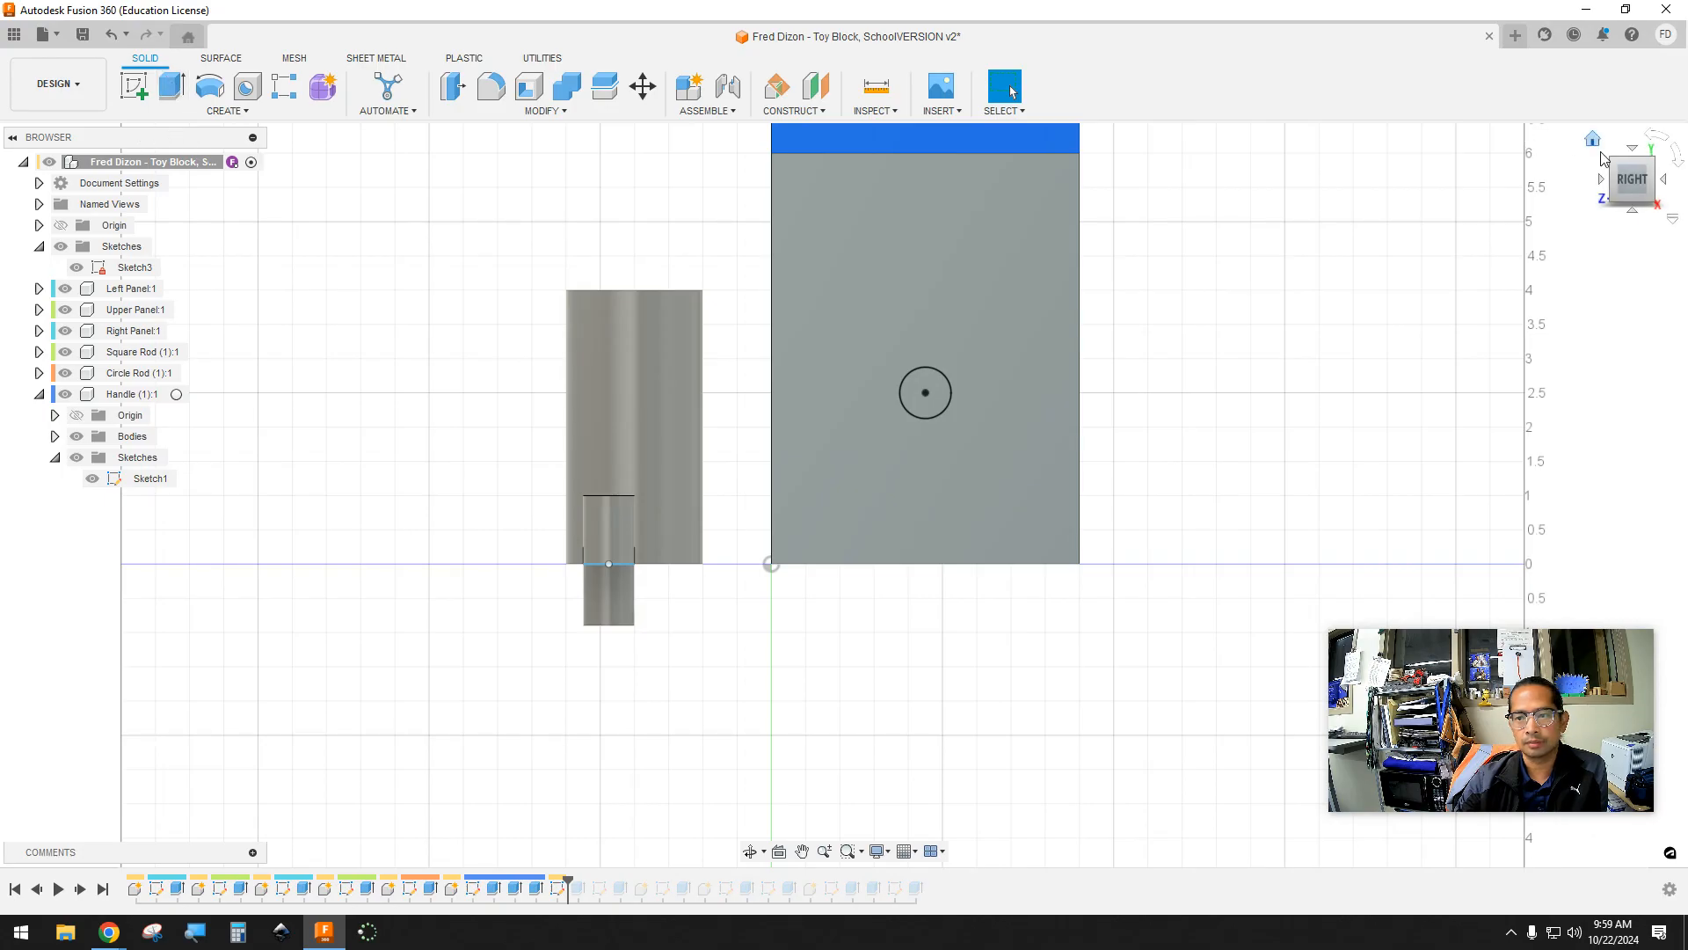
Extrude the circle as a cut through the right panel with a distance of -3 in
click(1592, 141)
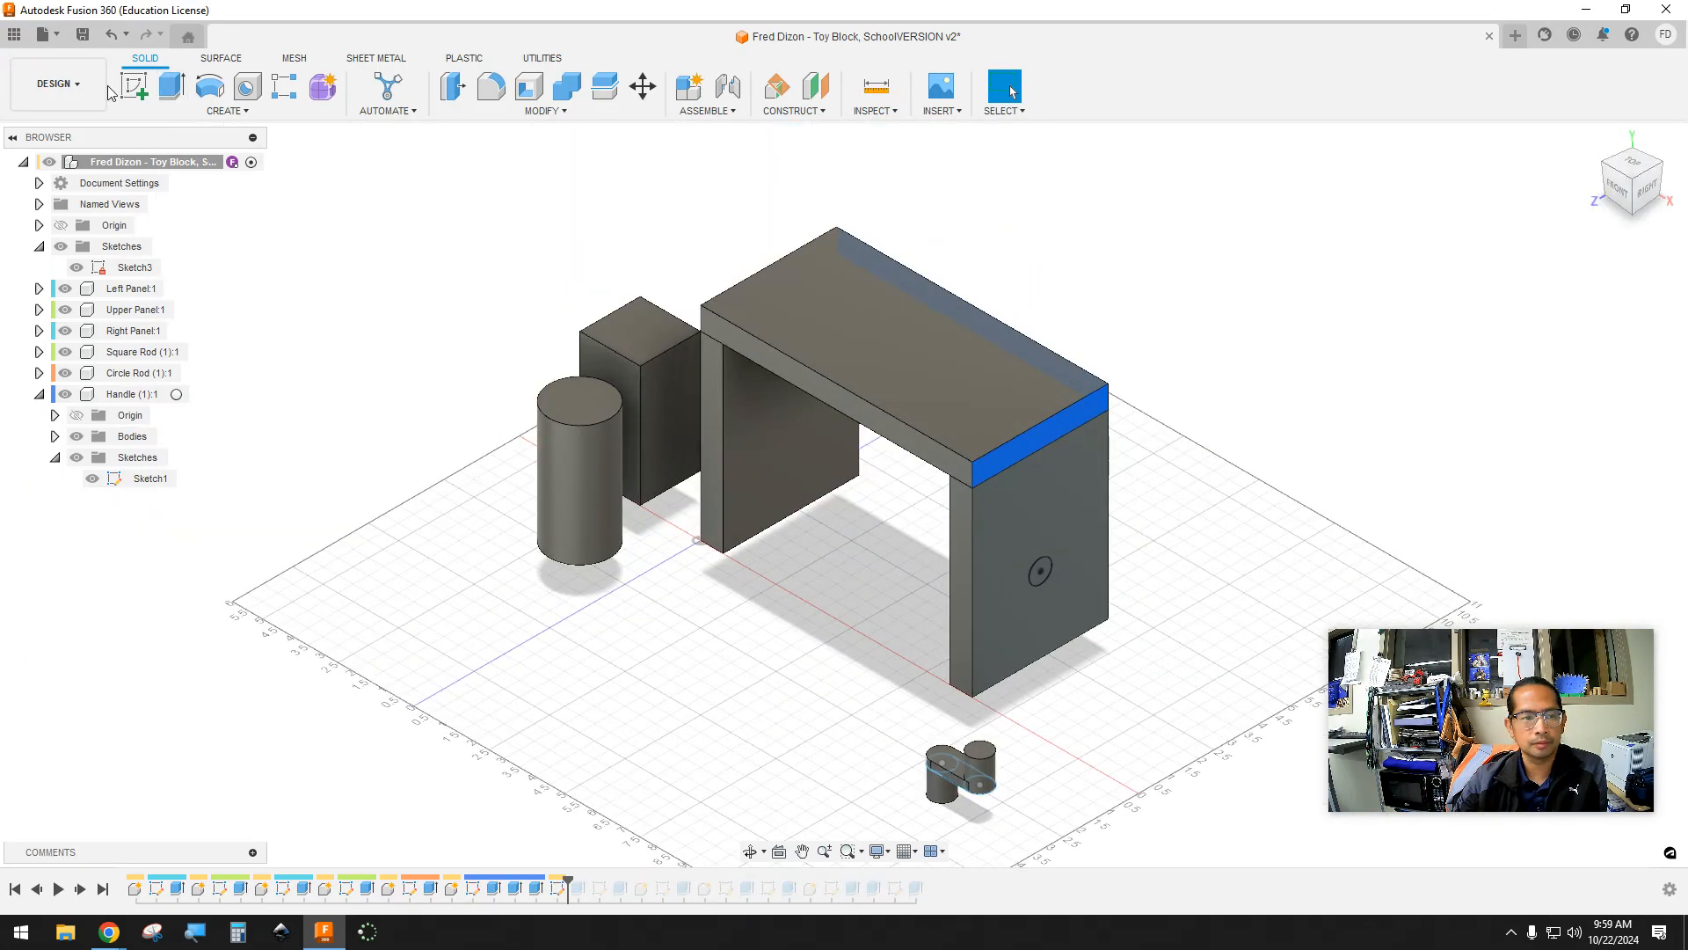
click(172, 89)
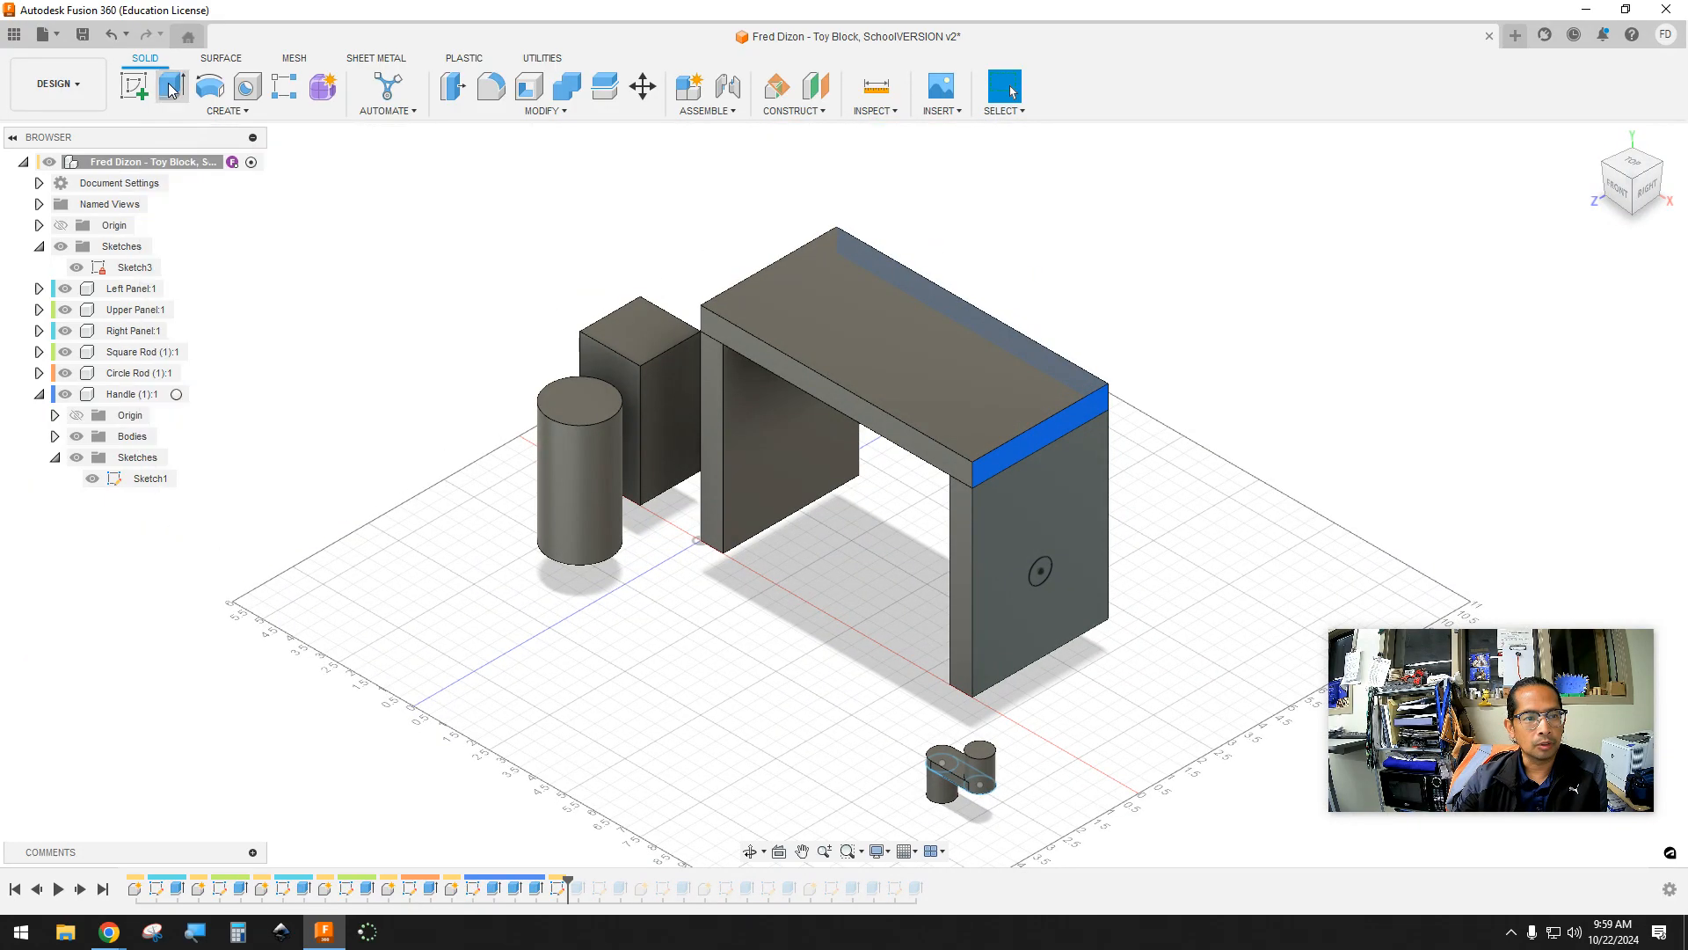
click(1038, 575)
drag(1052, 576, 939, 512)
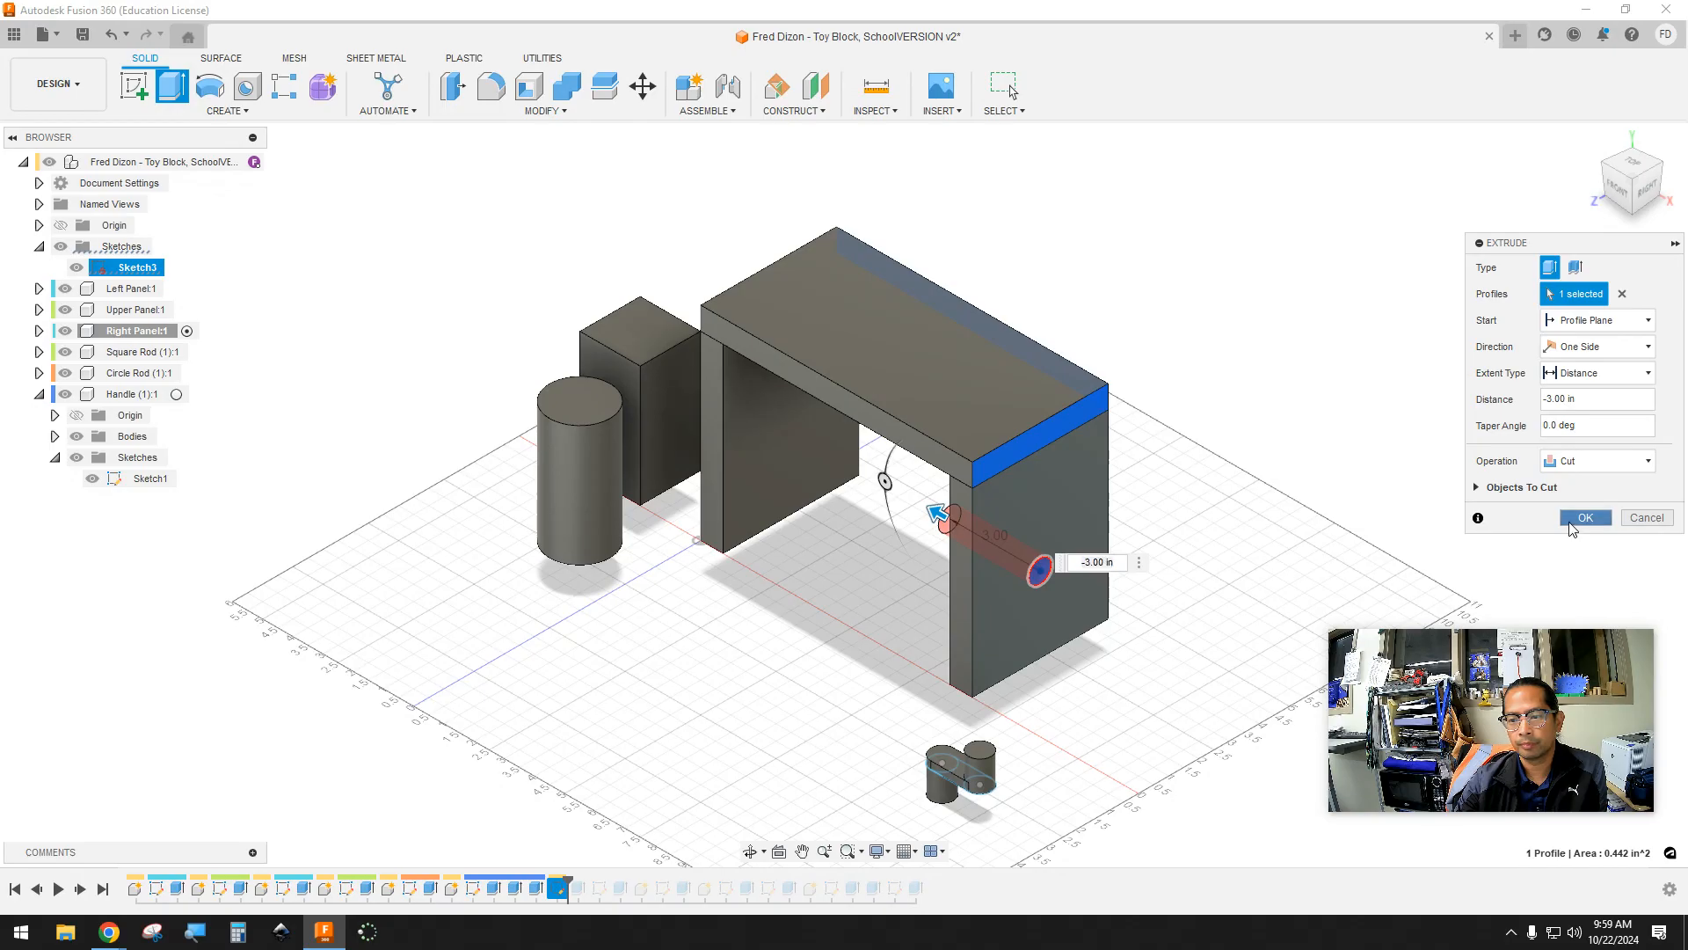
click(1583, 518)
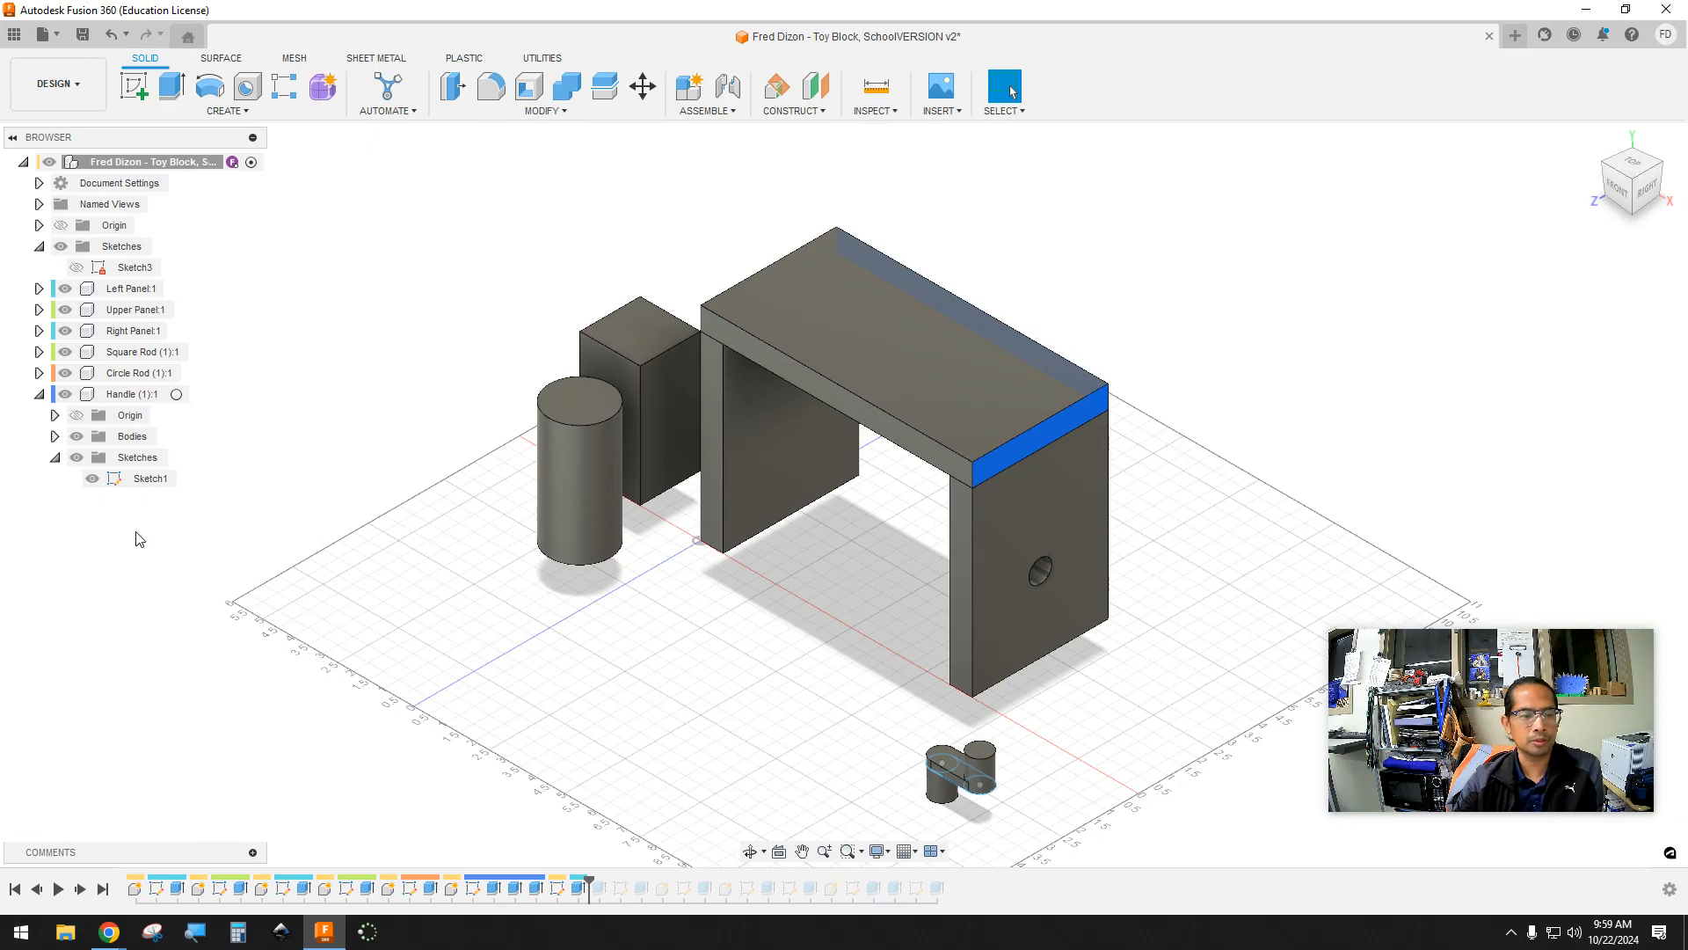
Hide the sketch inside the Handle component
click(92, 478)
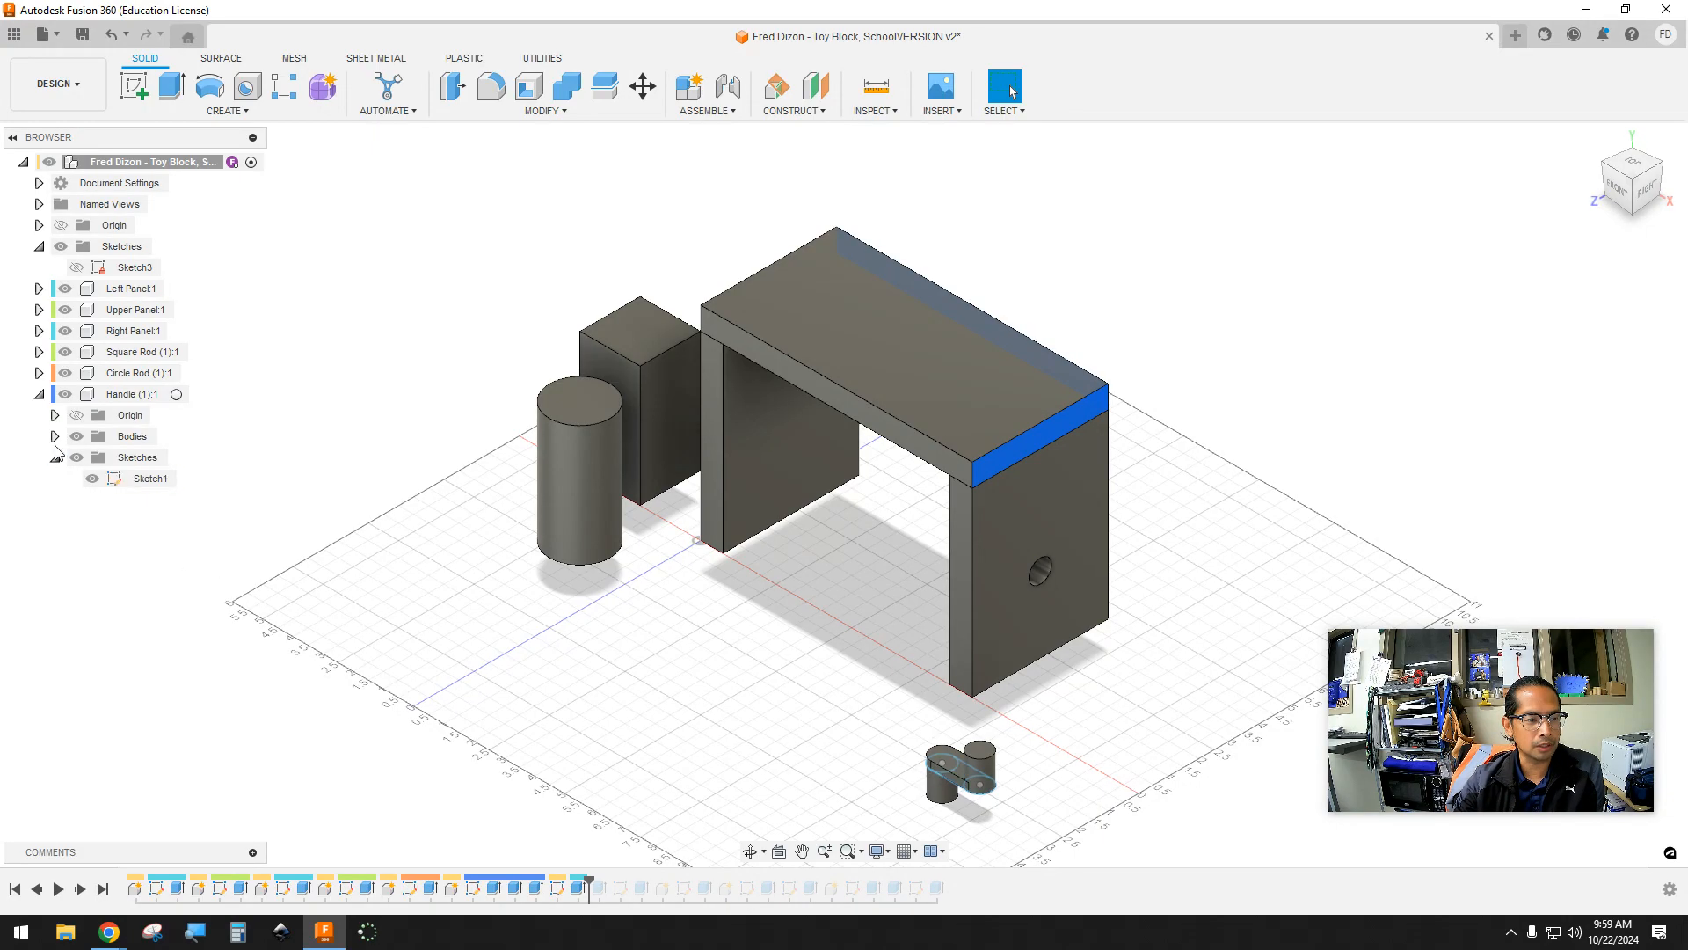
click(96, 481)
click(92, 479)
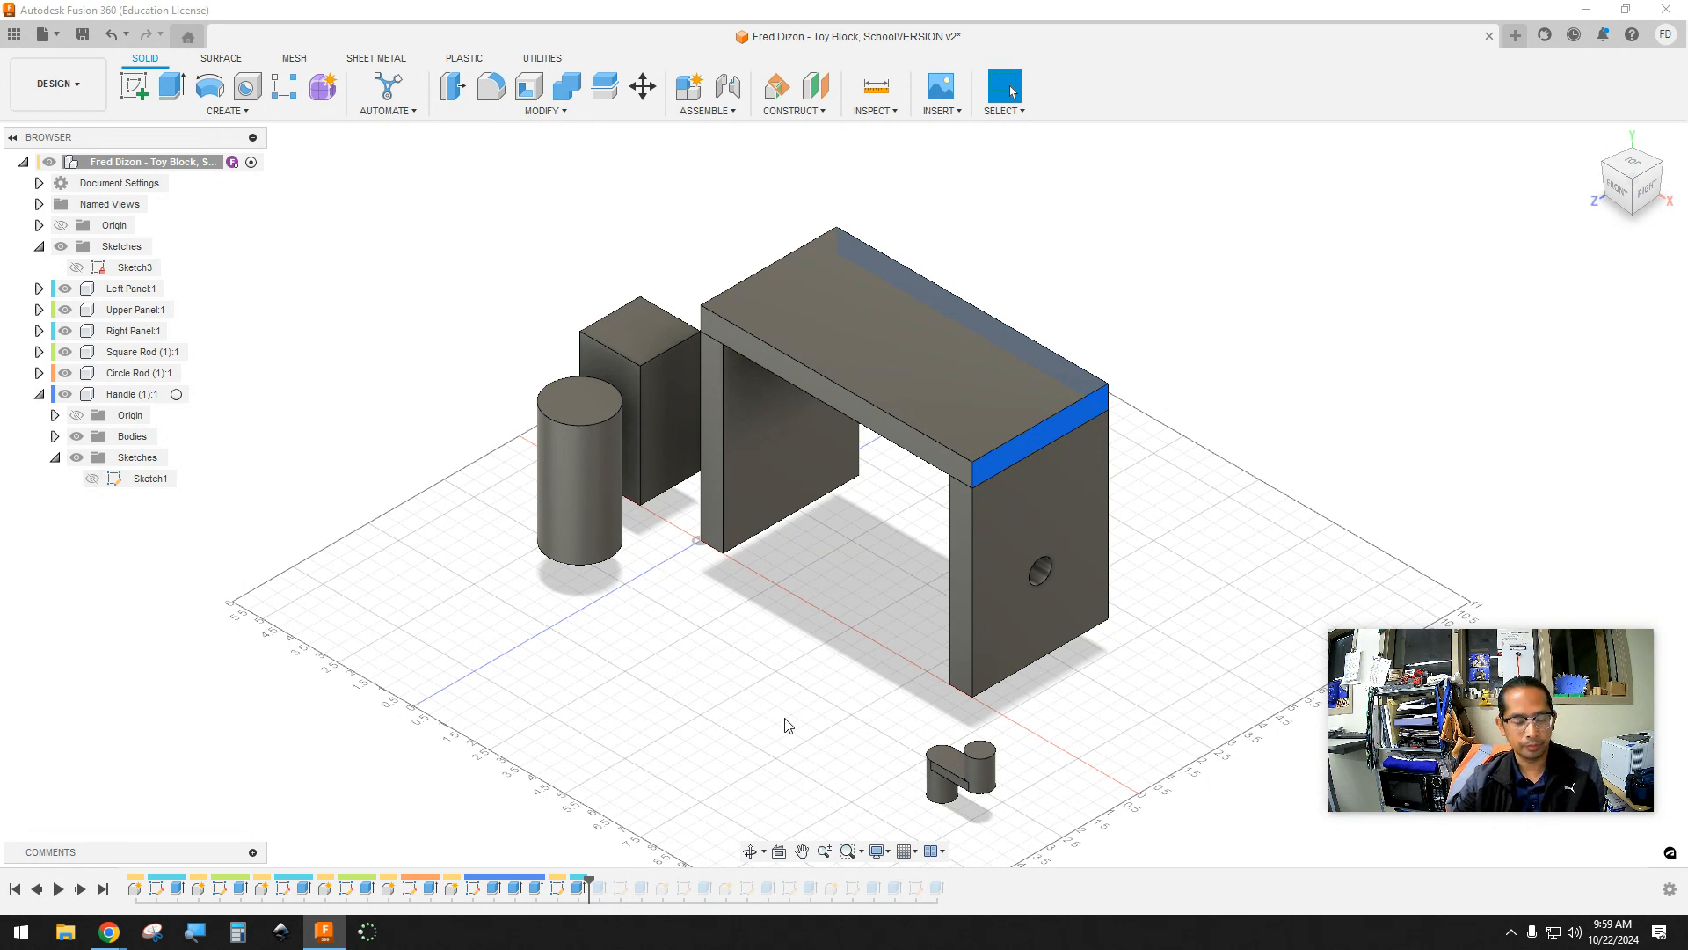
Move the upper panel, right panel and handle freely away from the frame, and undo the trial move of the left panel
shift+middle_drag(475, 607, 695, 362)
drag(754, 373, 762, 318)
drag(1033, 390, 1060, 381)
drag(1175, 608, 1189, 583)
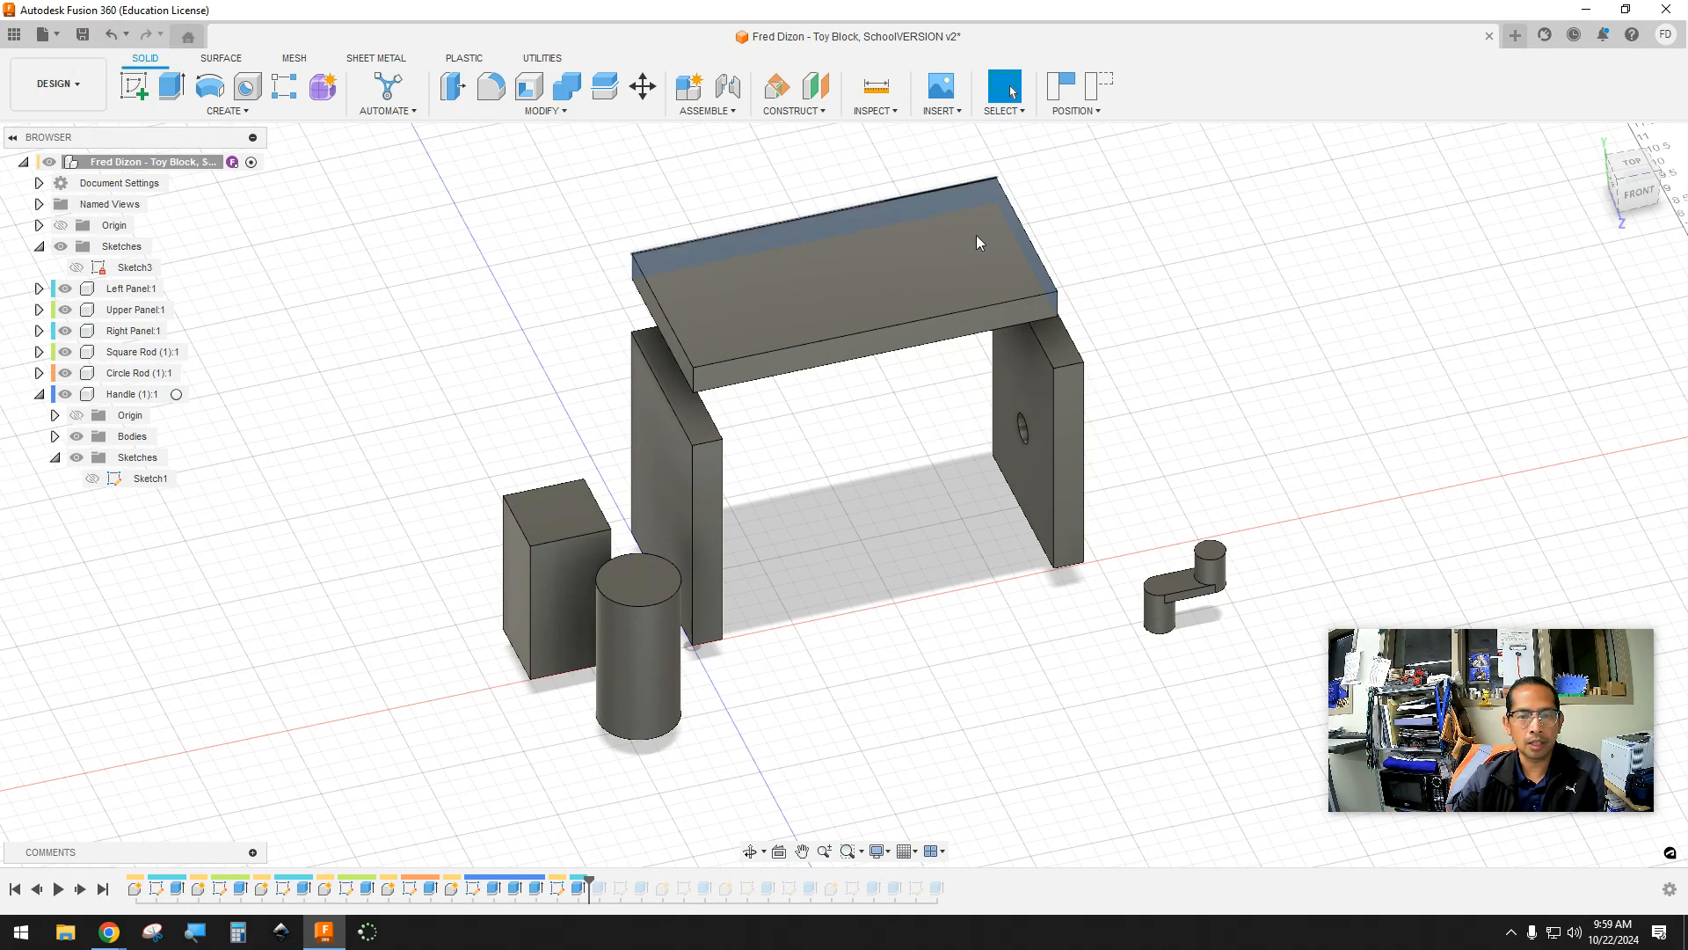
drag(1065, 362, 1096, 366)
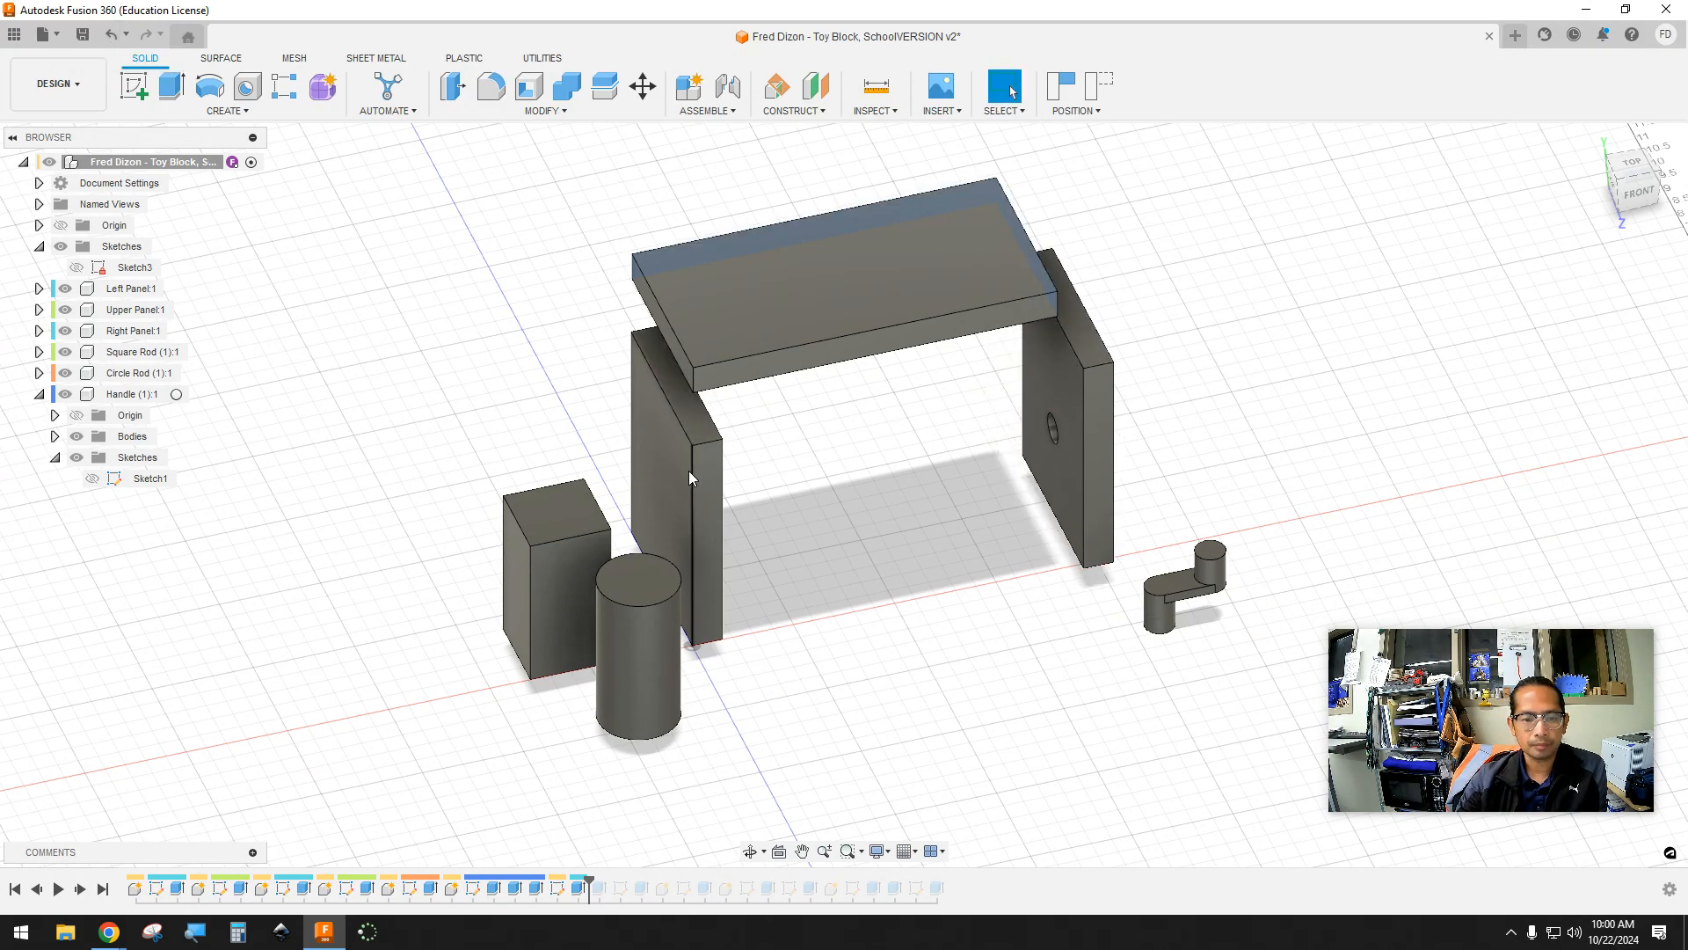
drag(682, 468, 665, 445)
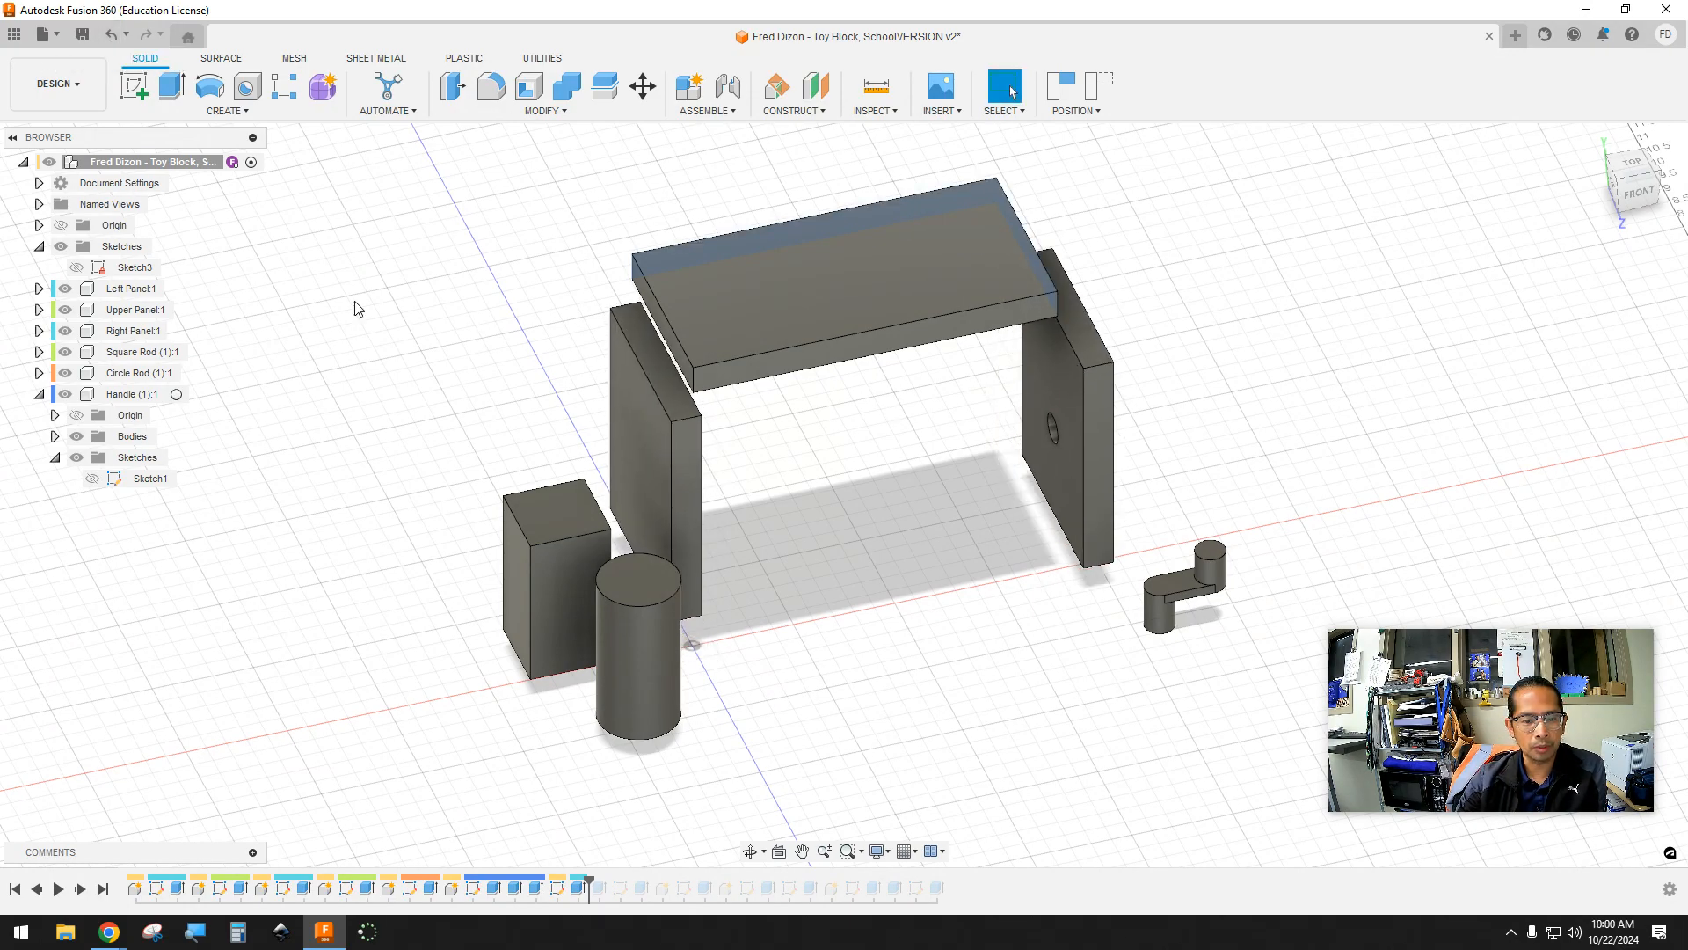
click(112, 37)
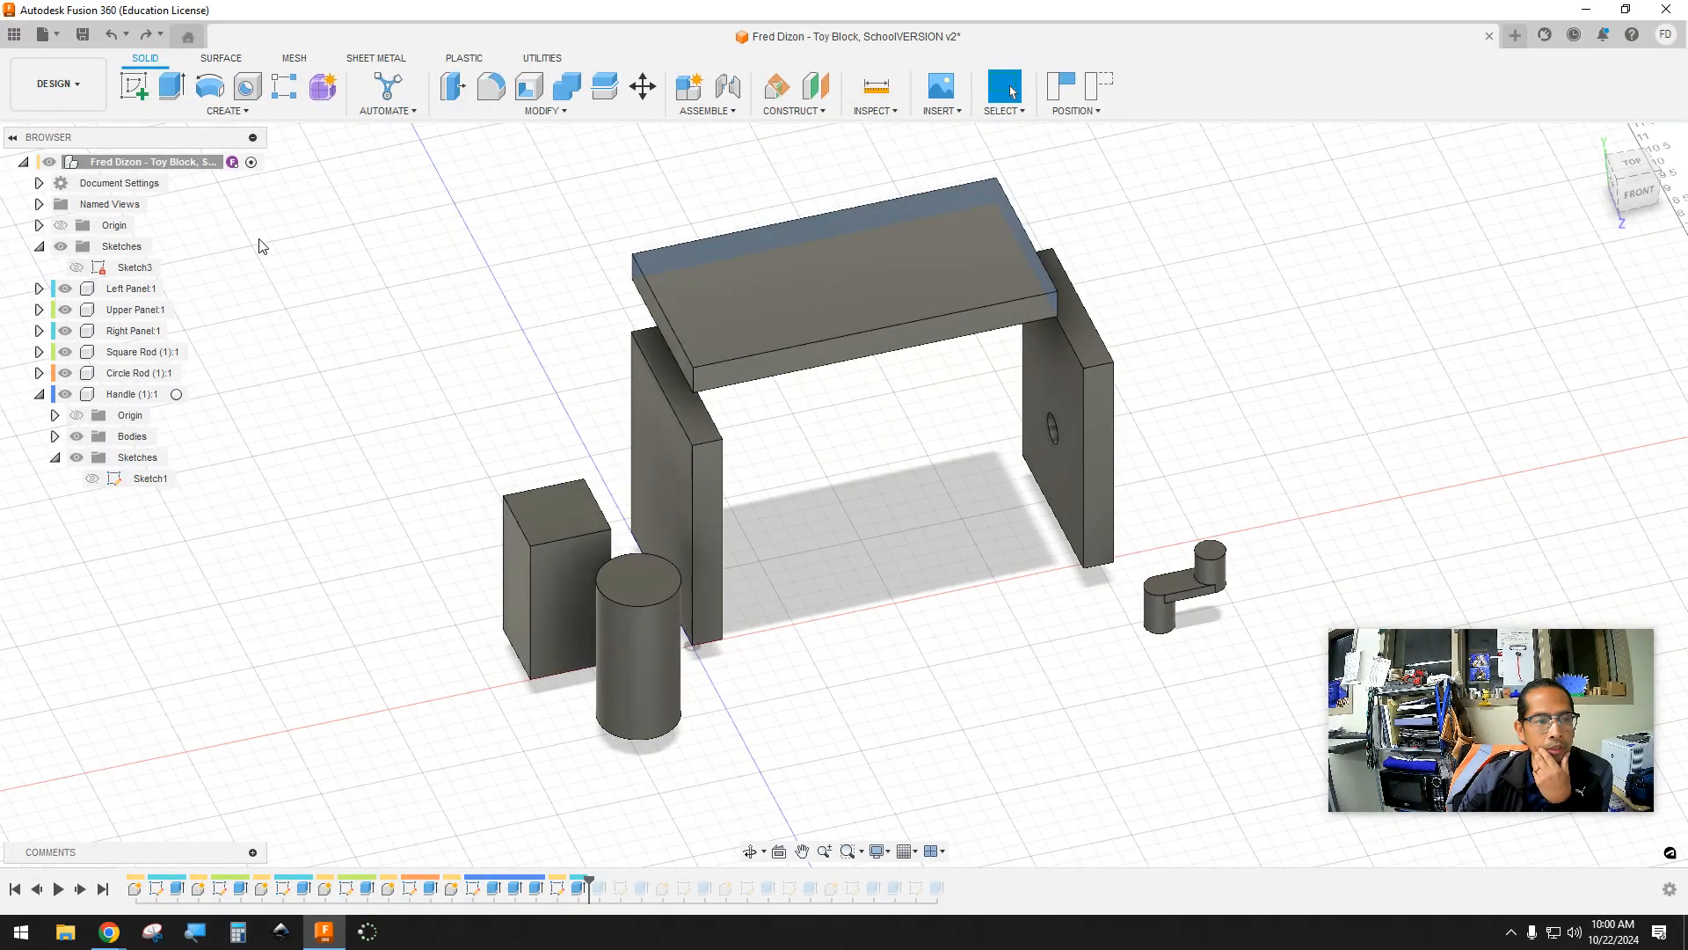
Ground the Left Panel component so it stays fixed in place
click(689, 435)
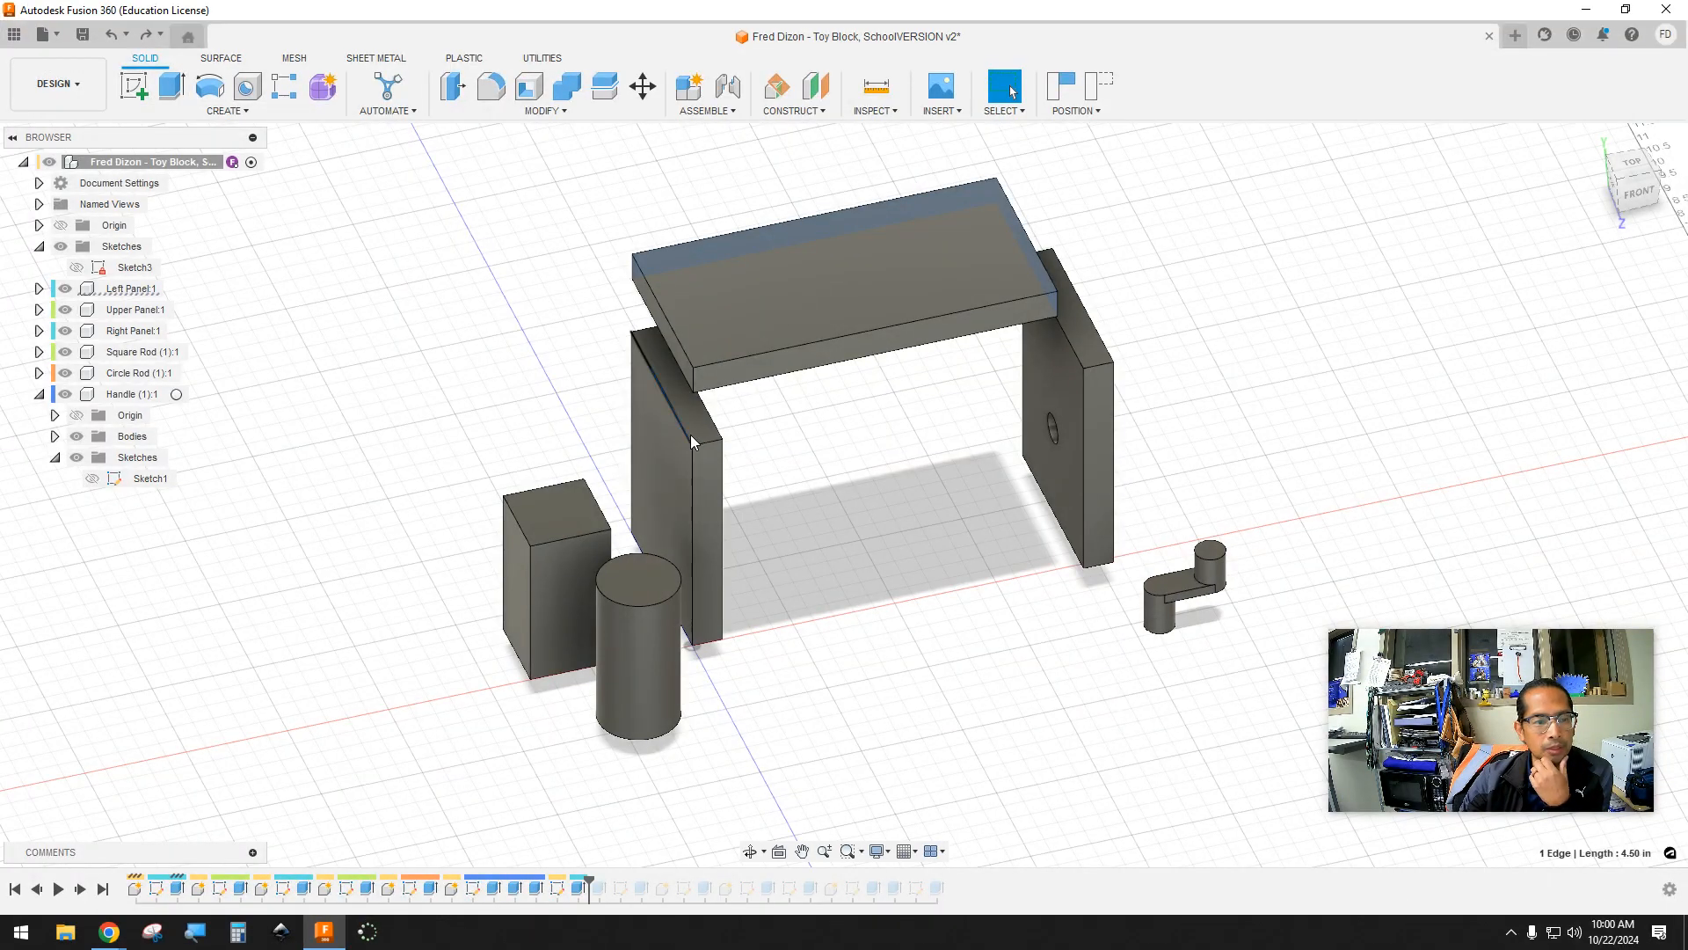
click(114, 290)
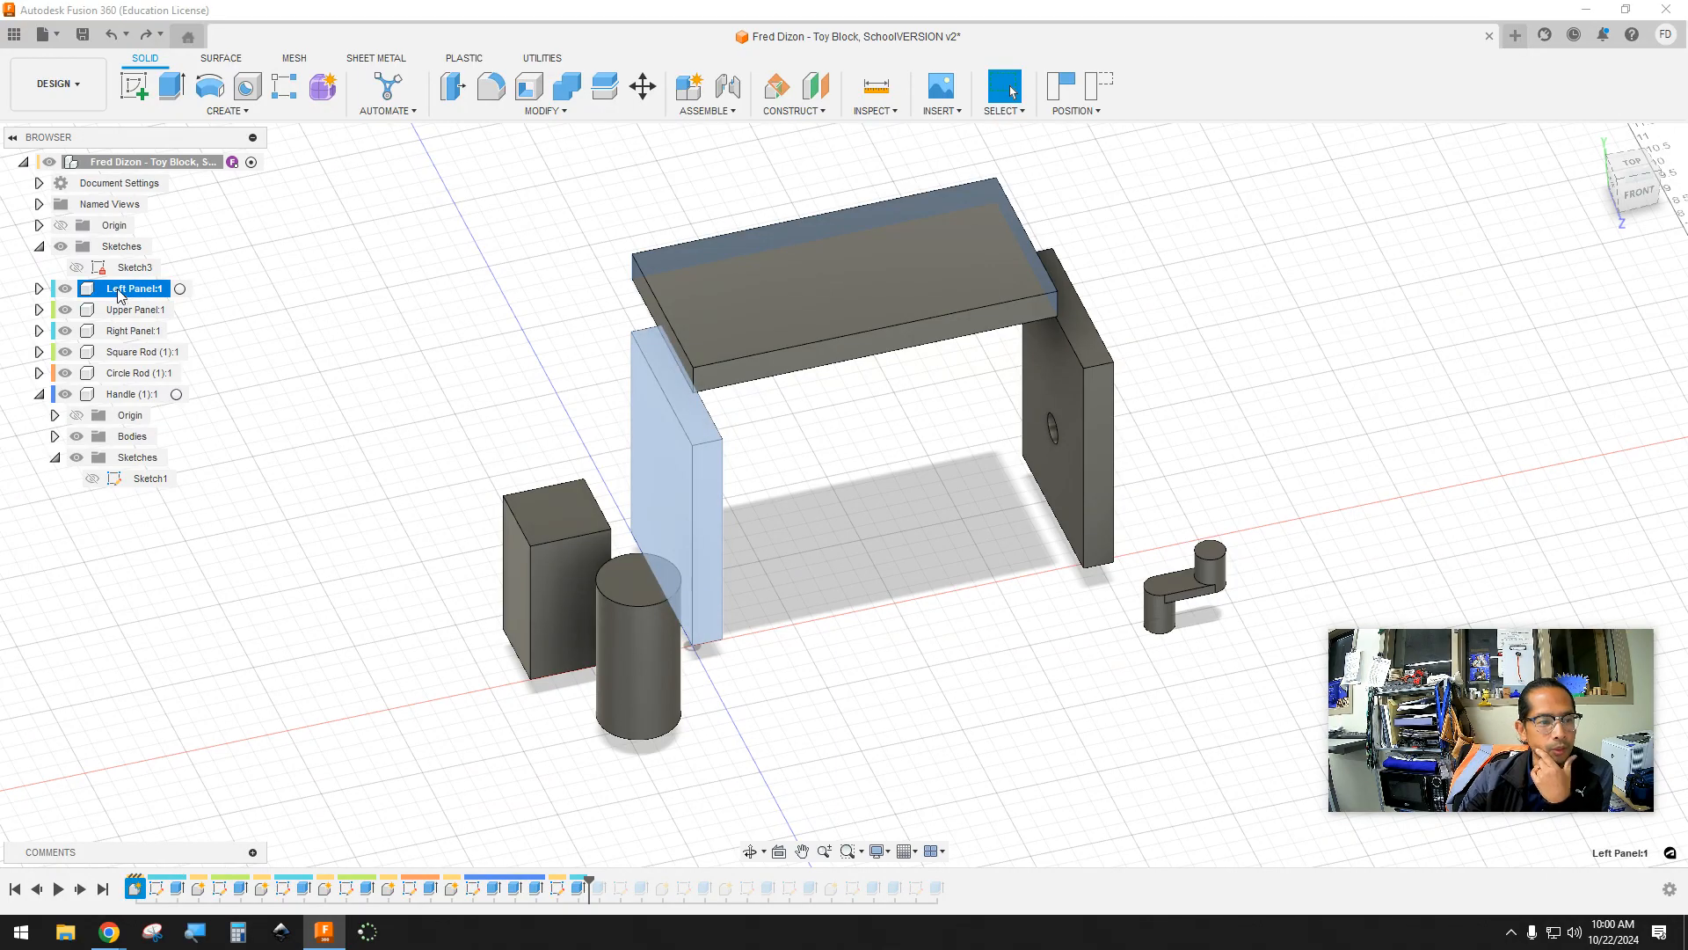
right_click(121, 295)
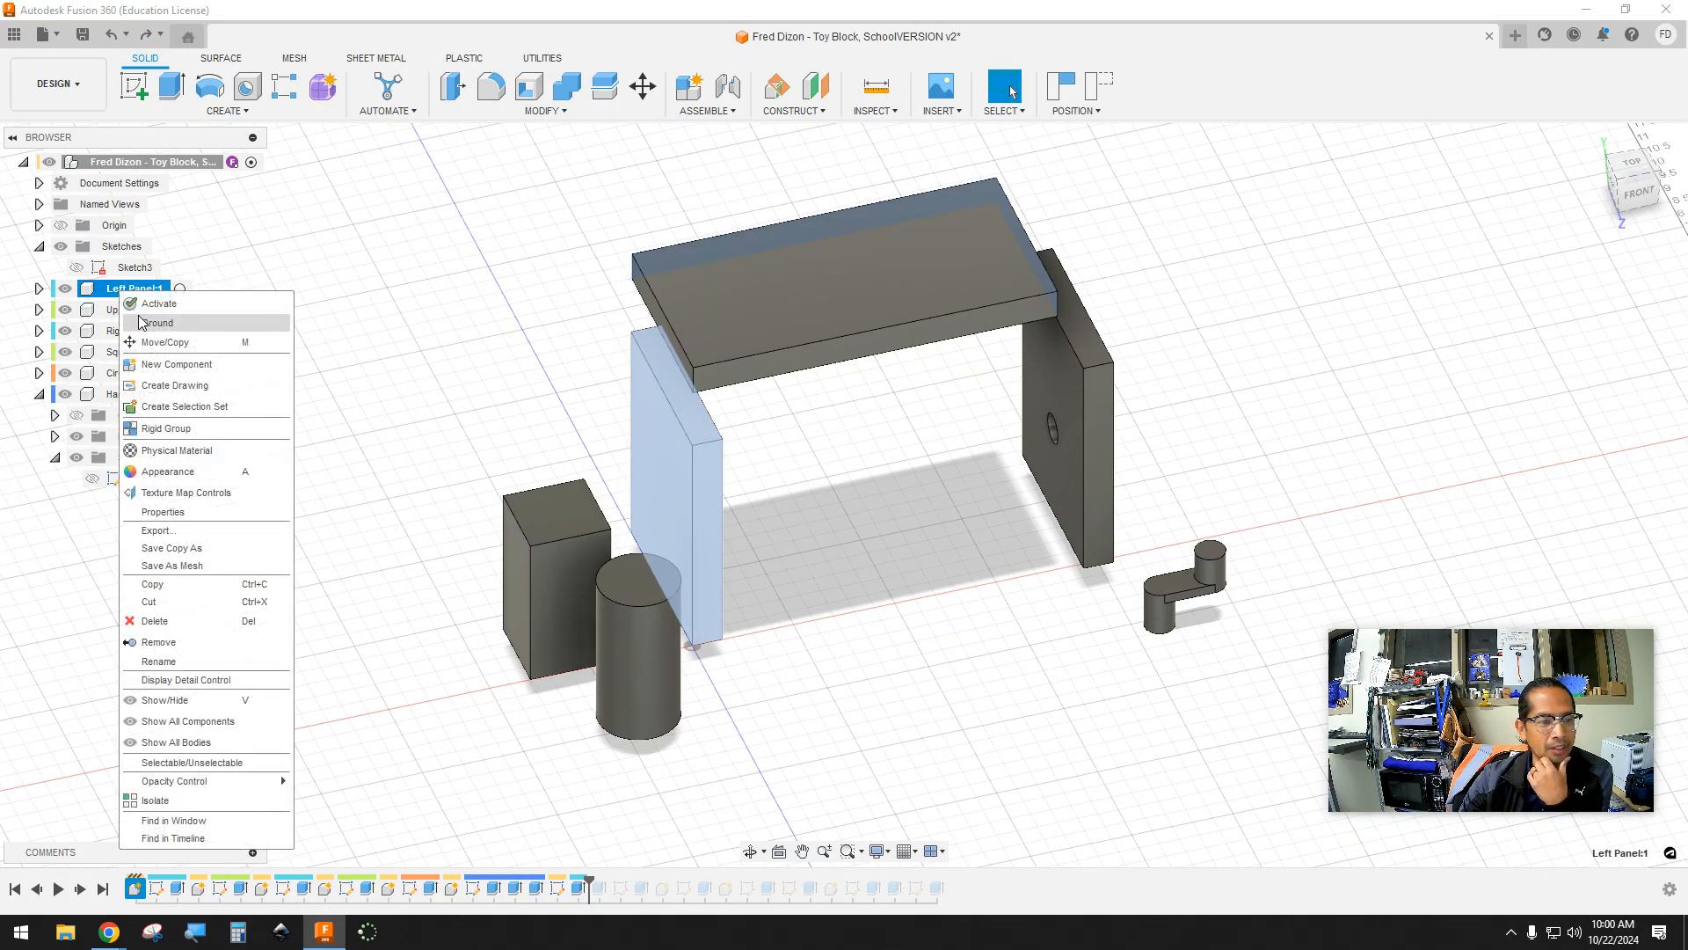
click(142, 323)
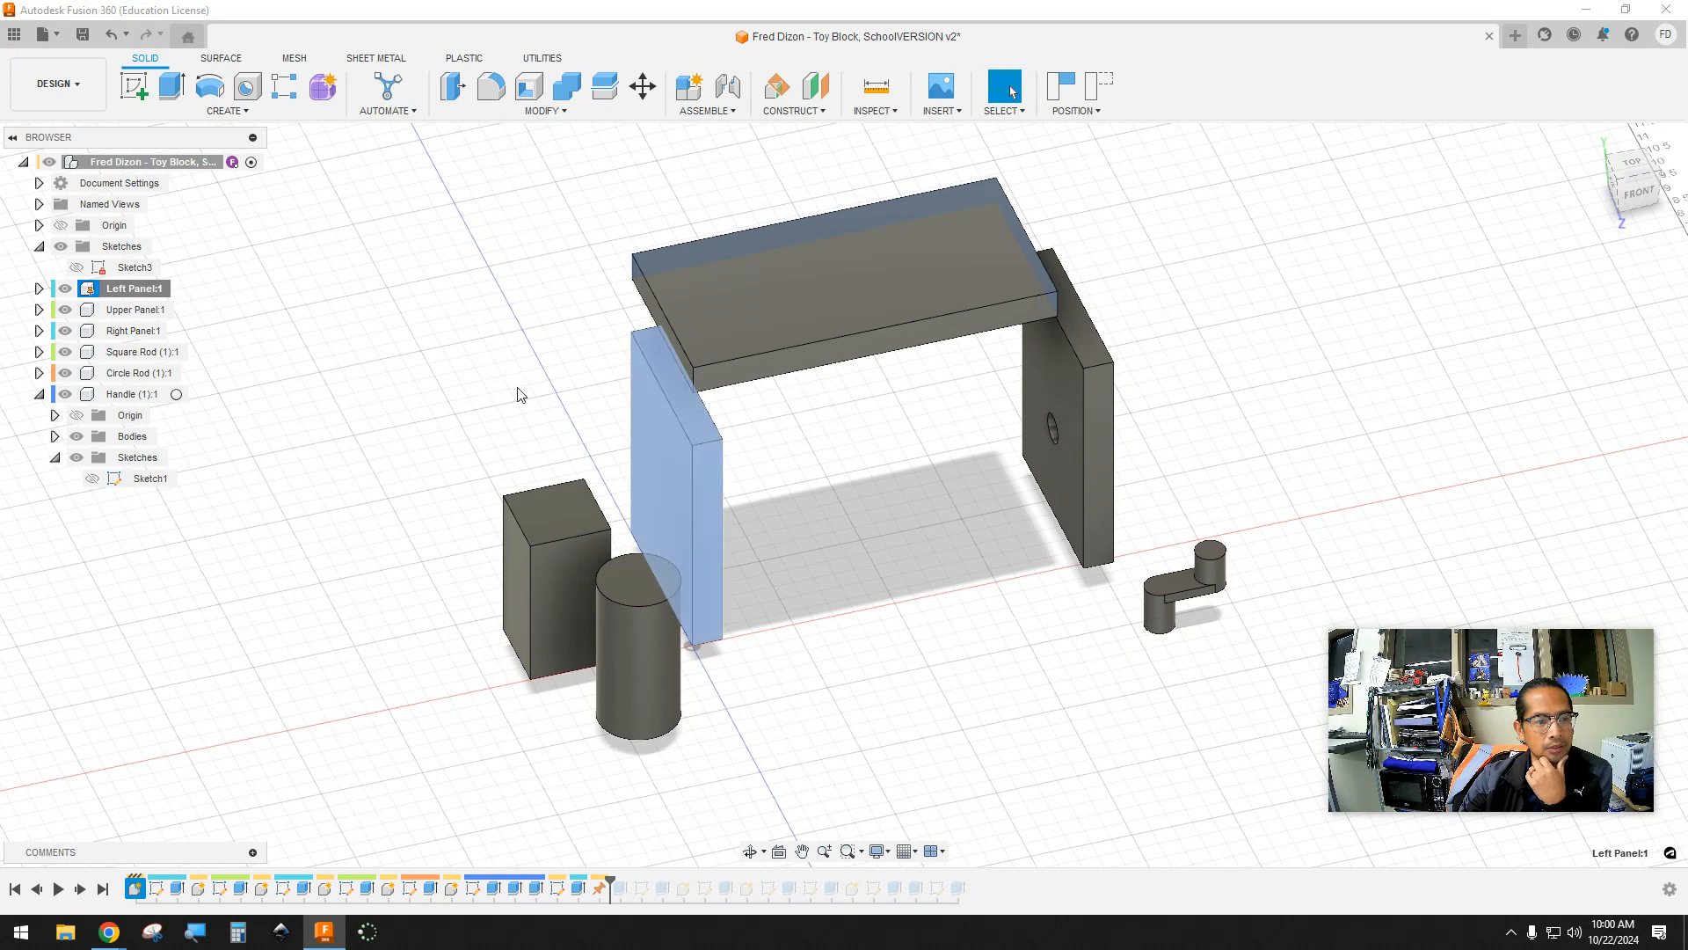
click(613, 416)
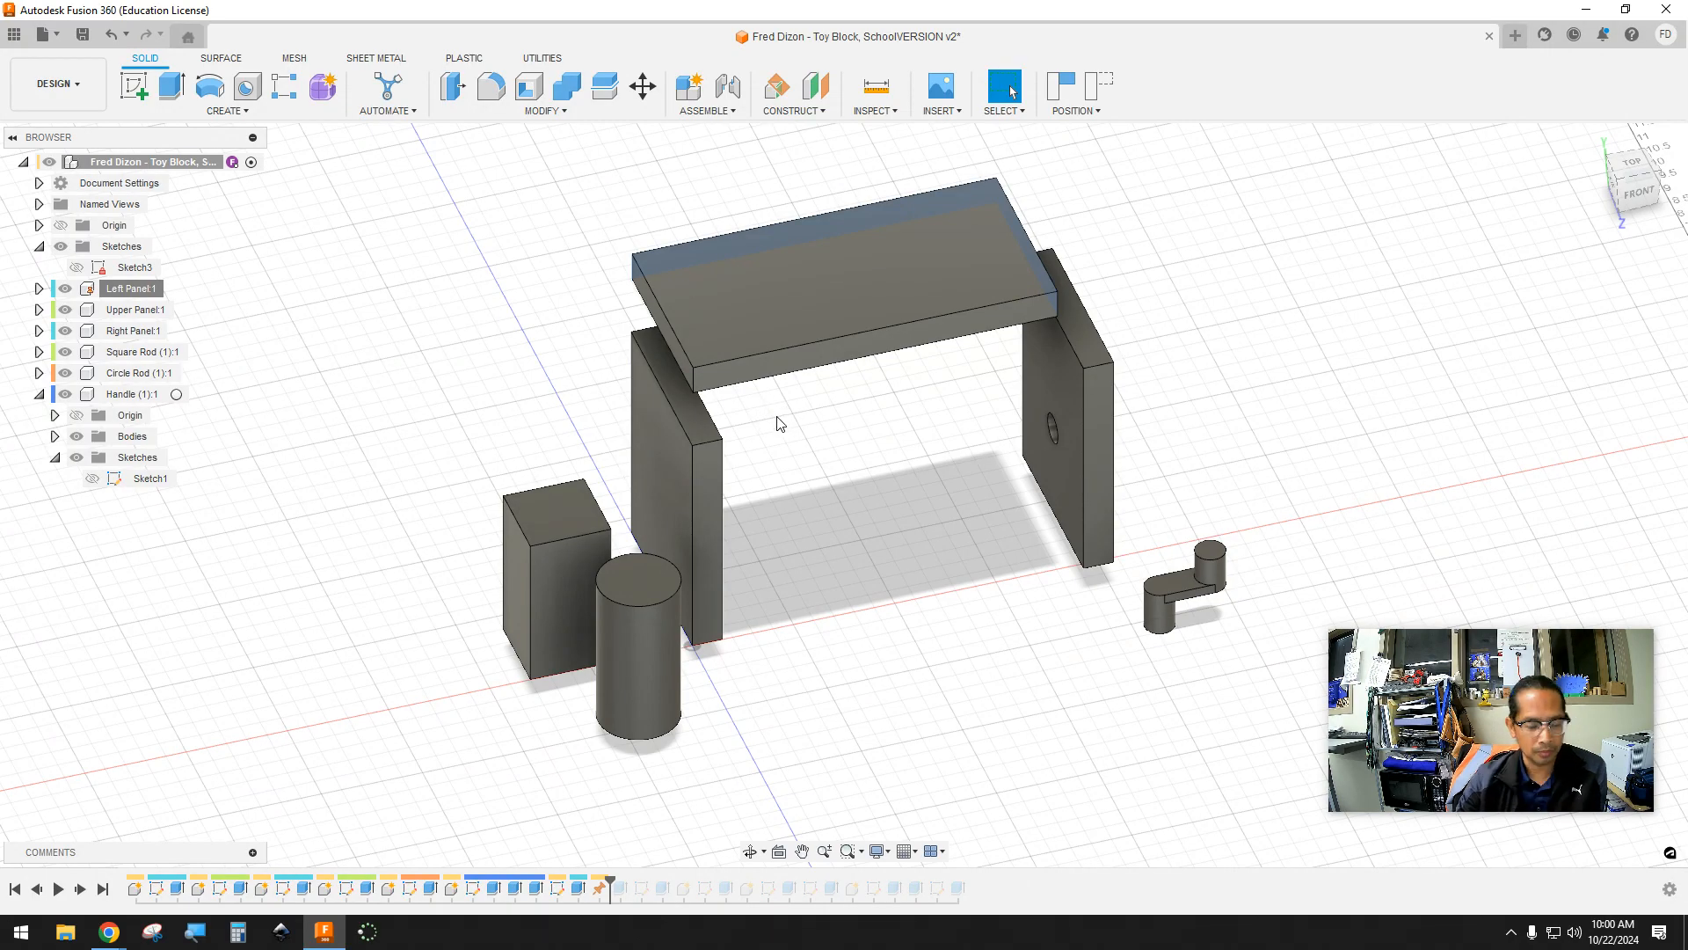
Create a Rigid joint connecting the upper panel's lower front-left corner to the left panel's top front outer corner
shift+middle_drag(765, 407, 806, 404)
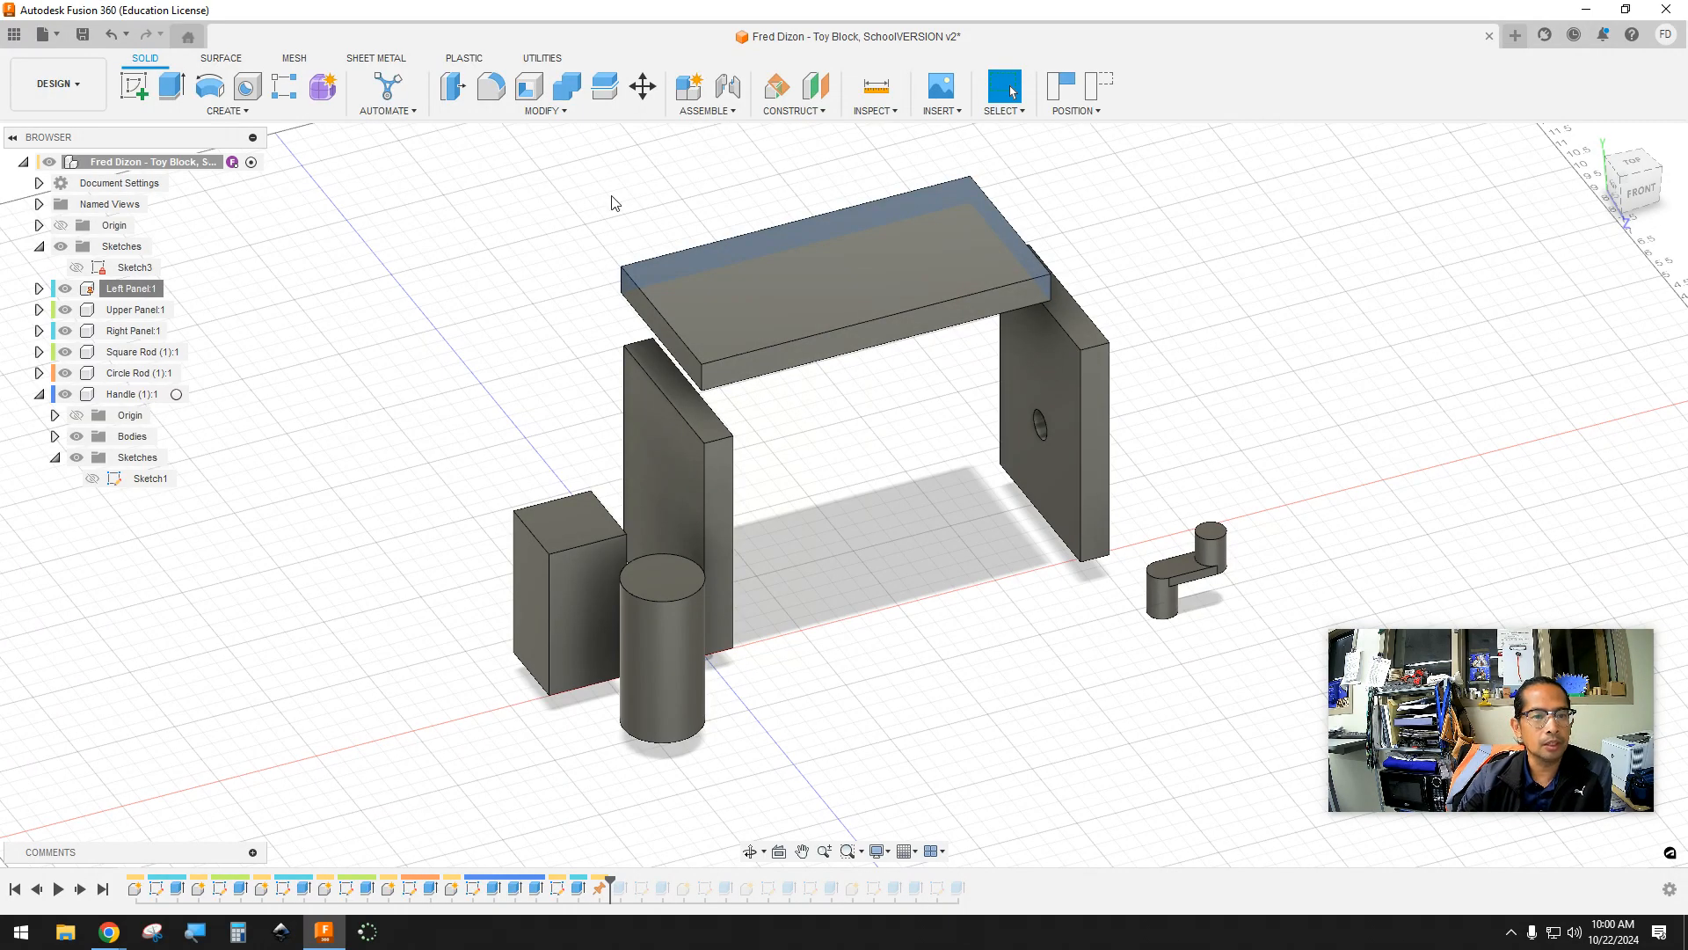
click(706, 110)
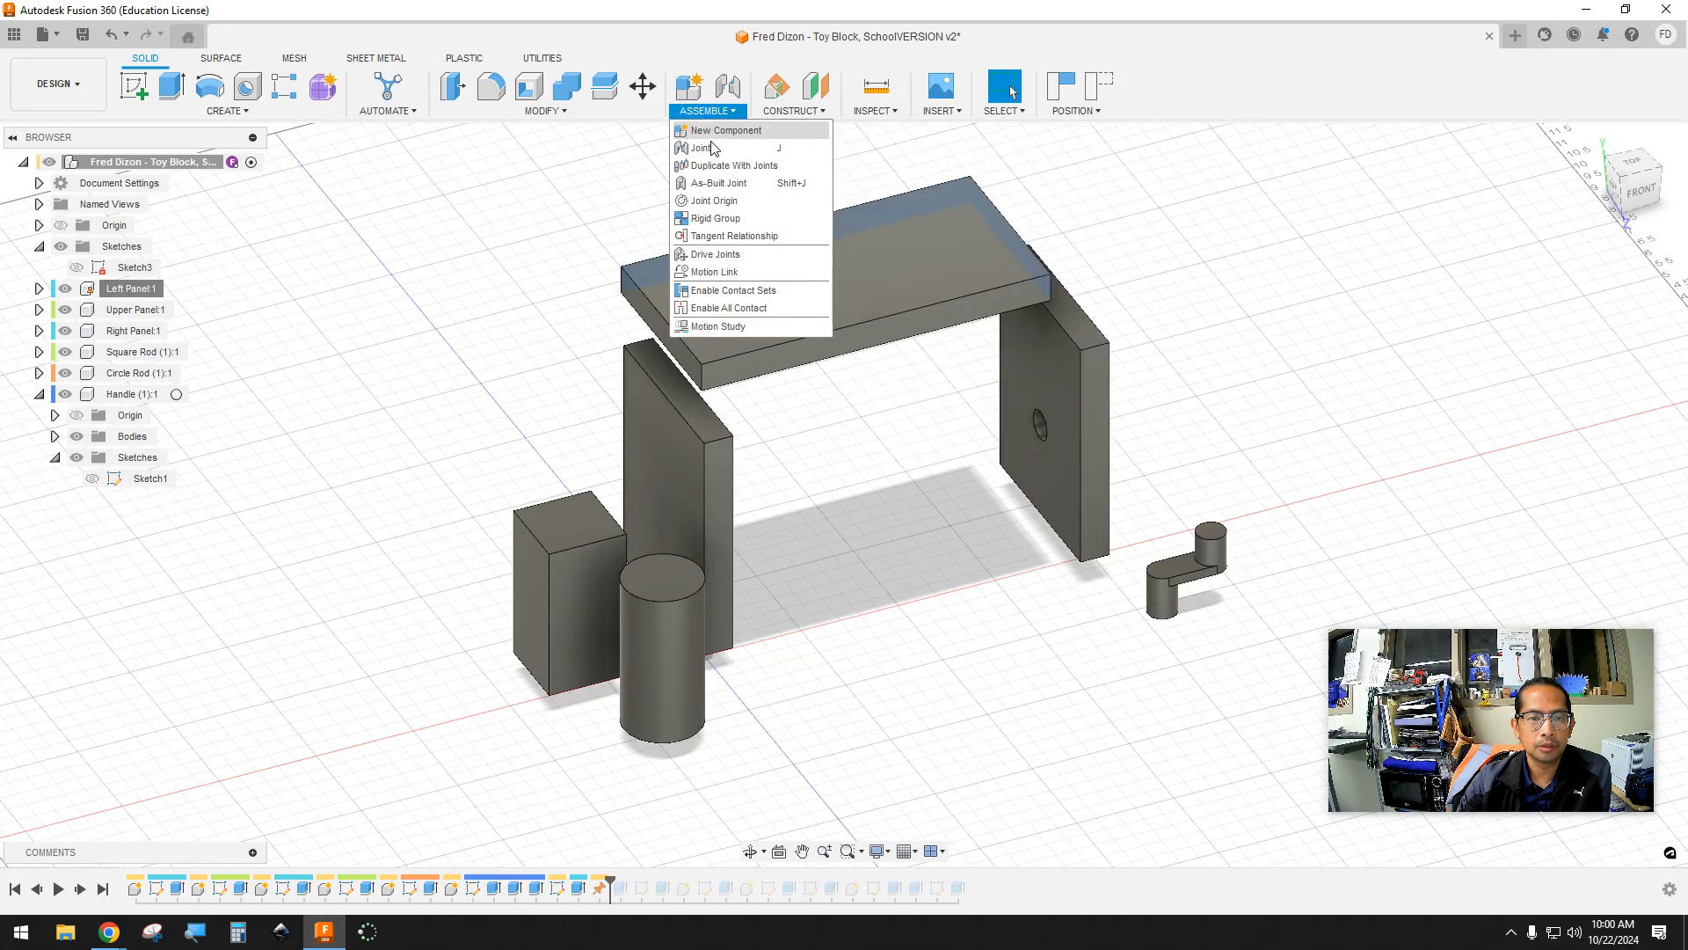
click(710, 151)
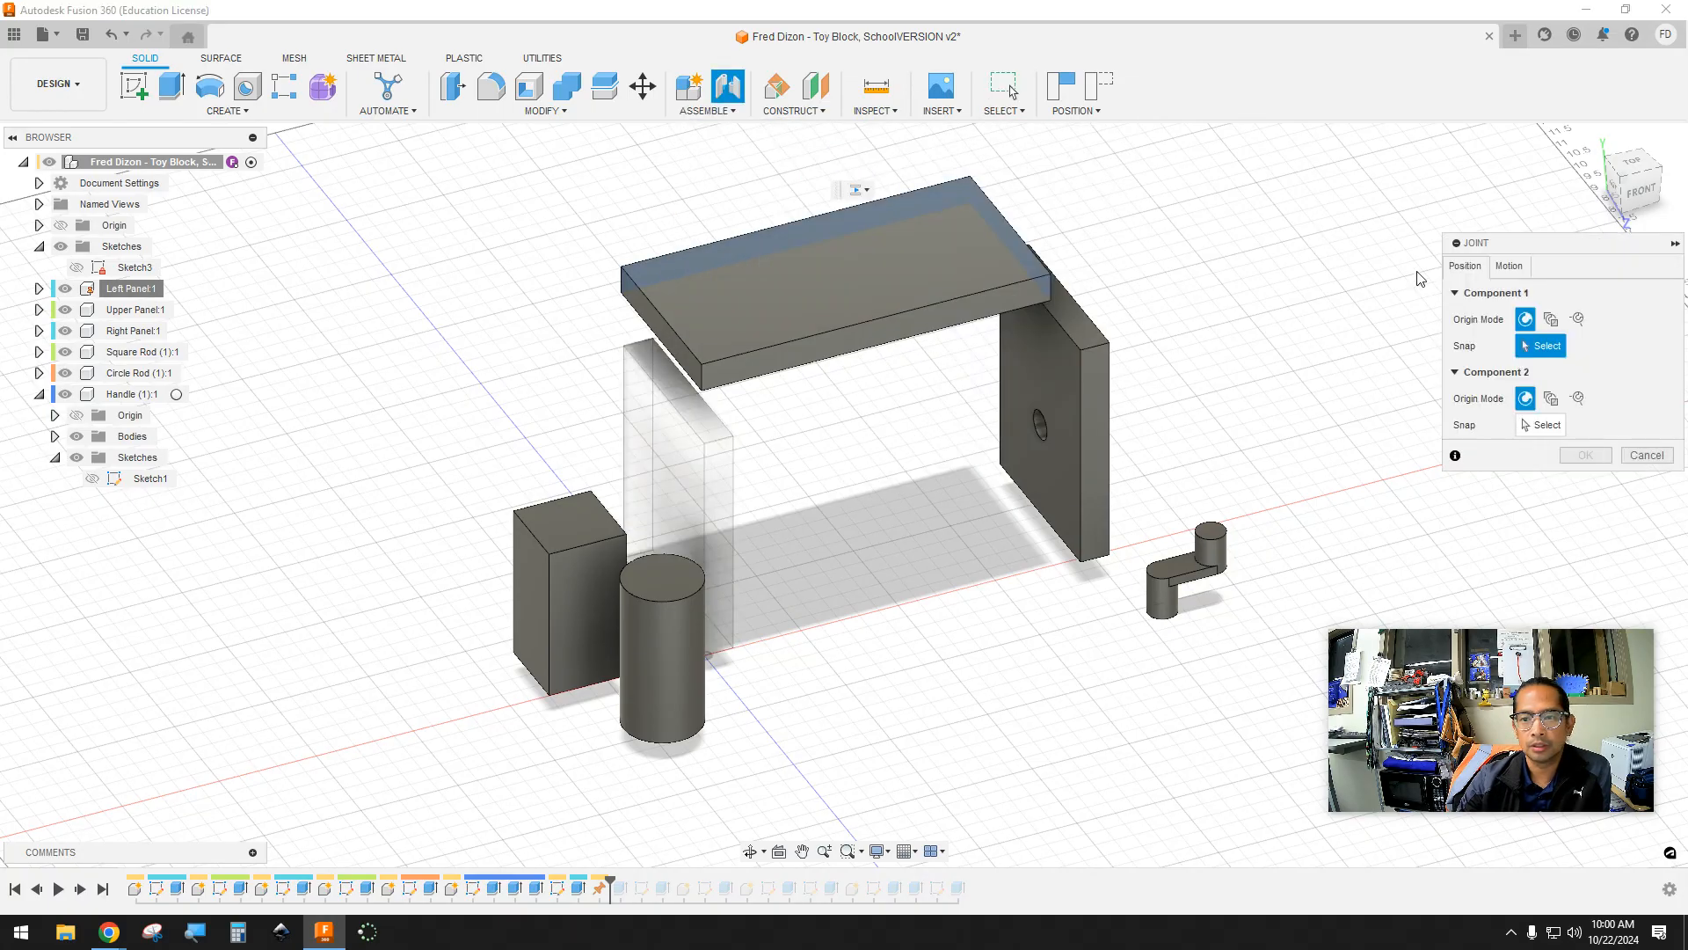
click(1505, 271)
click(1558, 293)
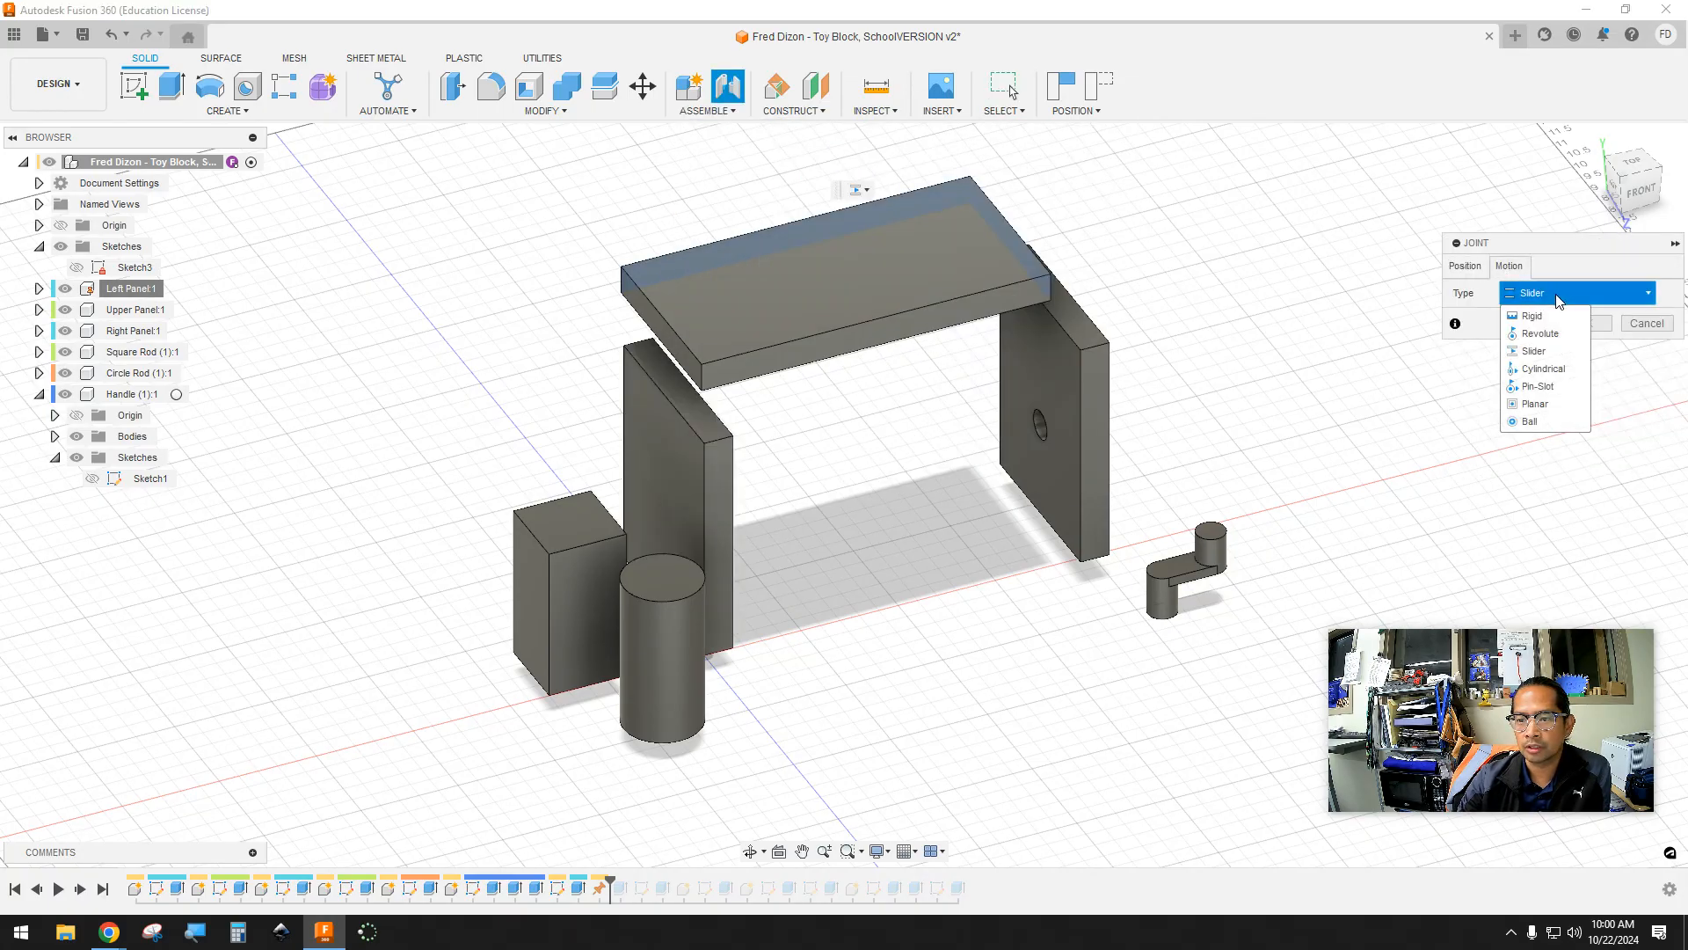
click(1539, 314)
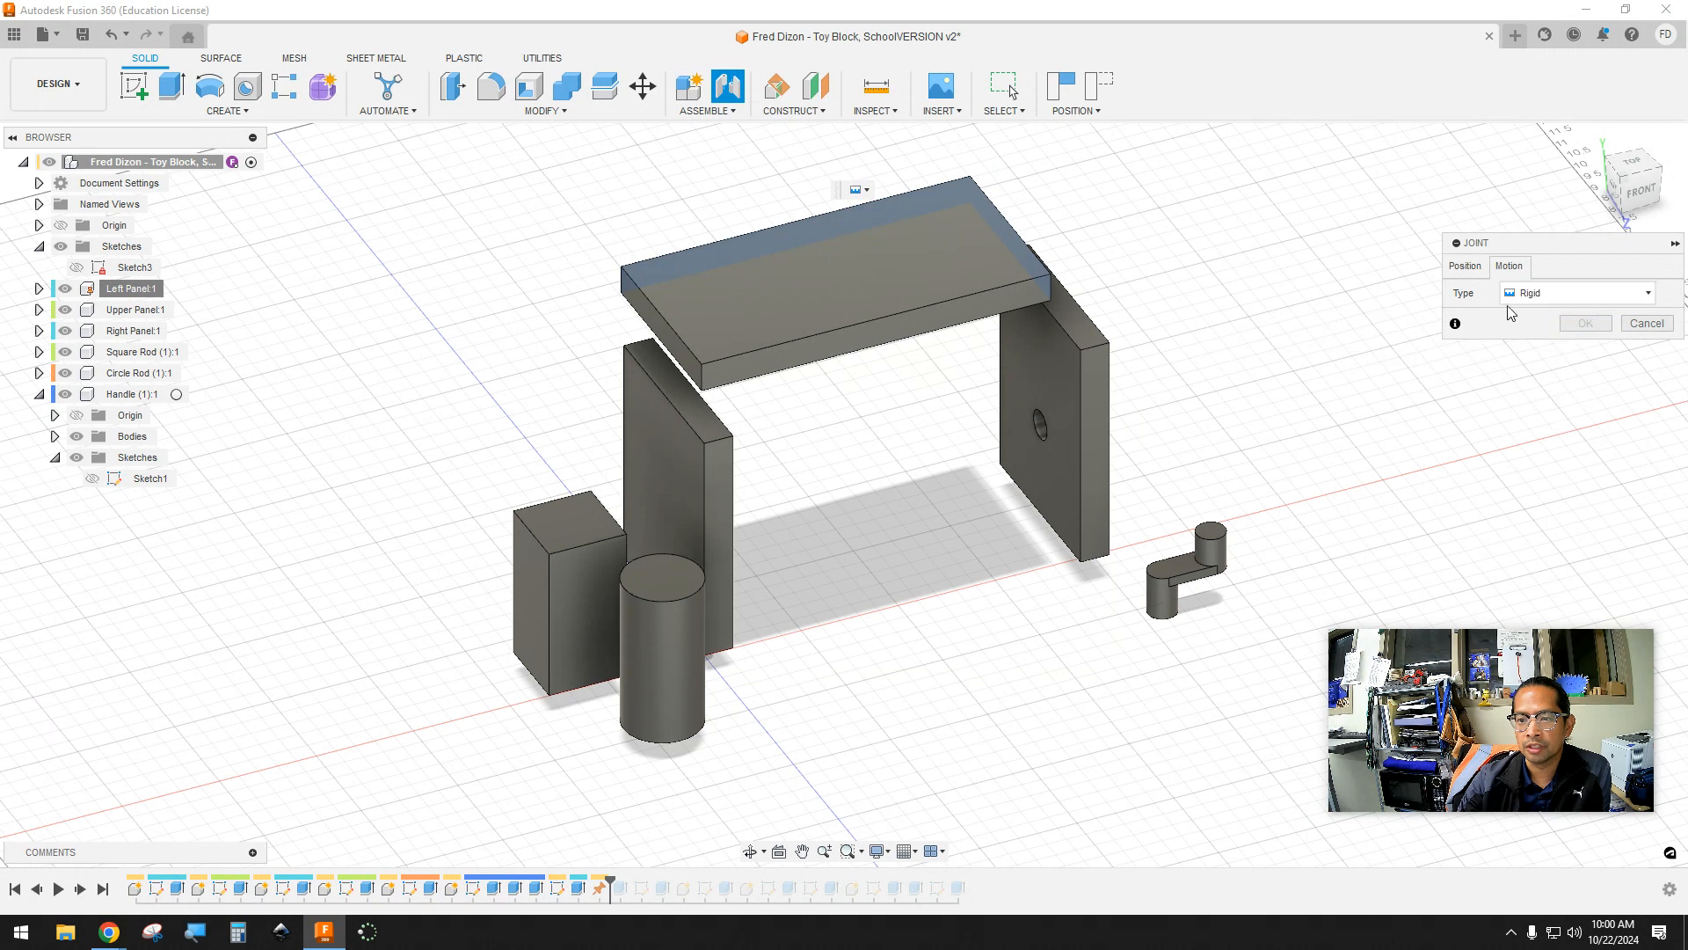
click(1466, 267)
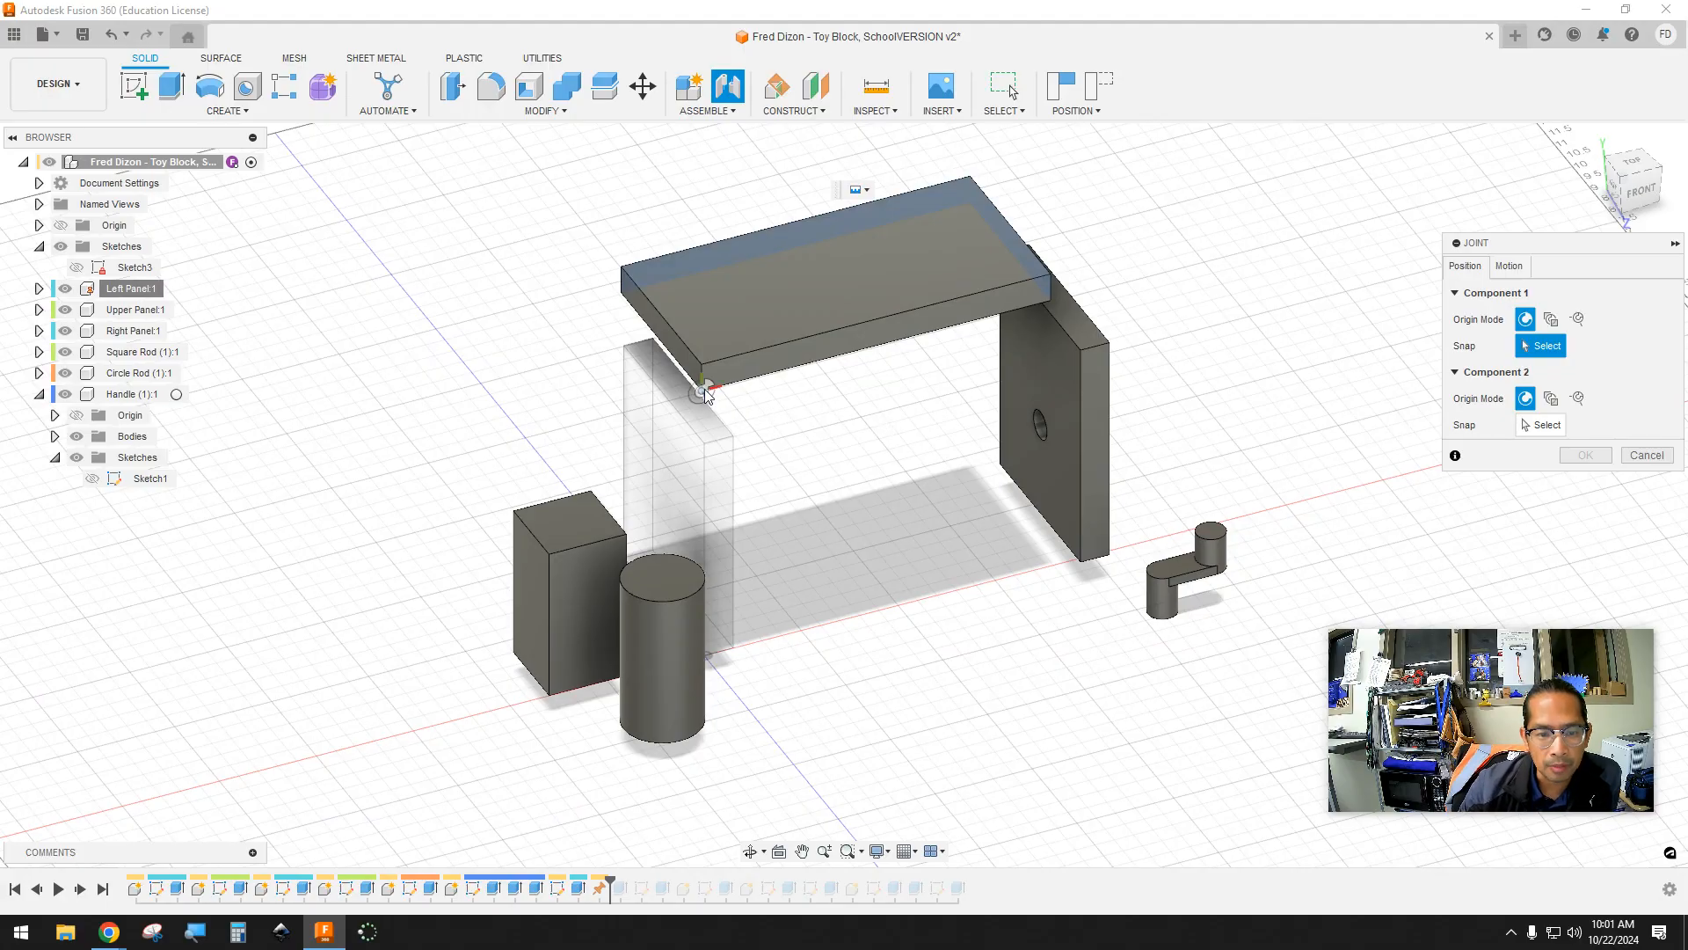
scroll(700, 392, down, 2)
scroll(700, 393, up, 8)
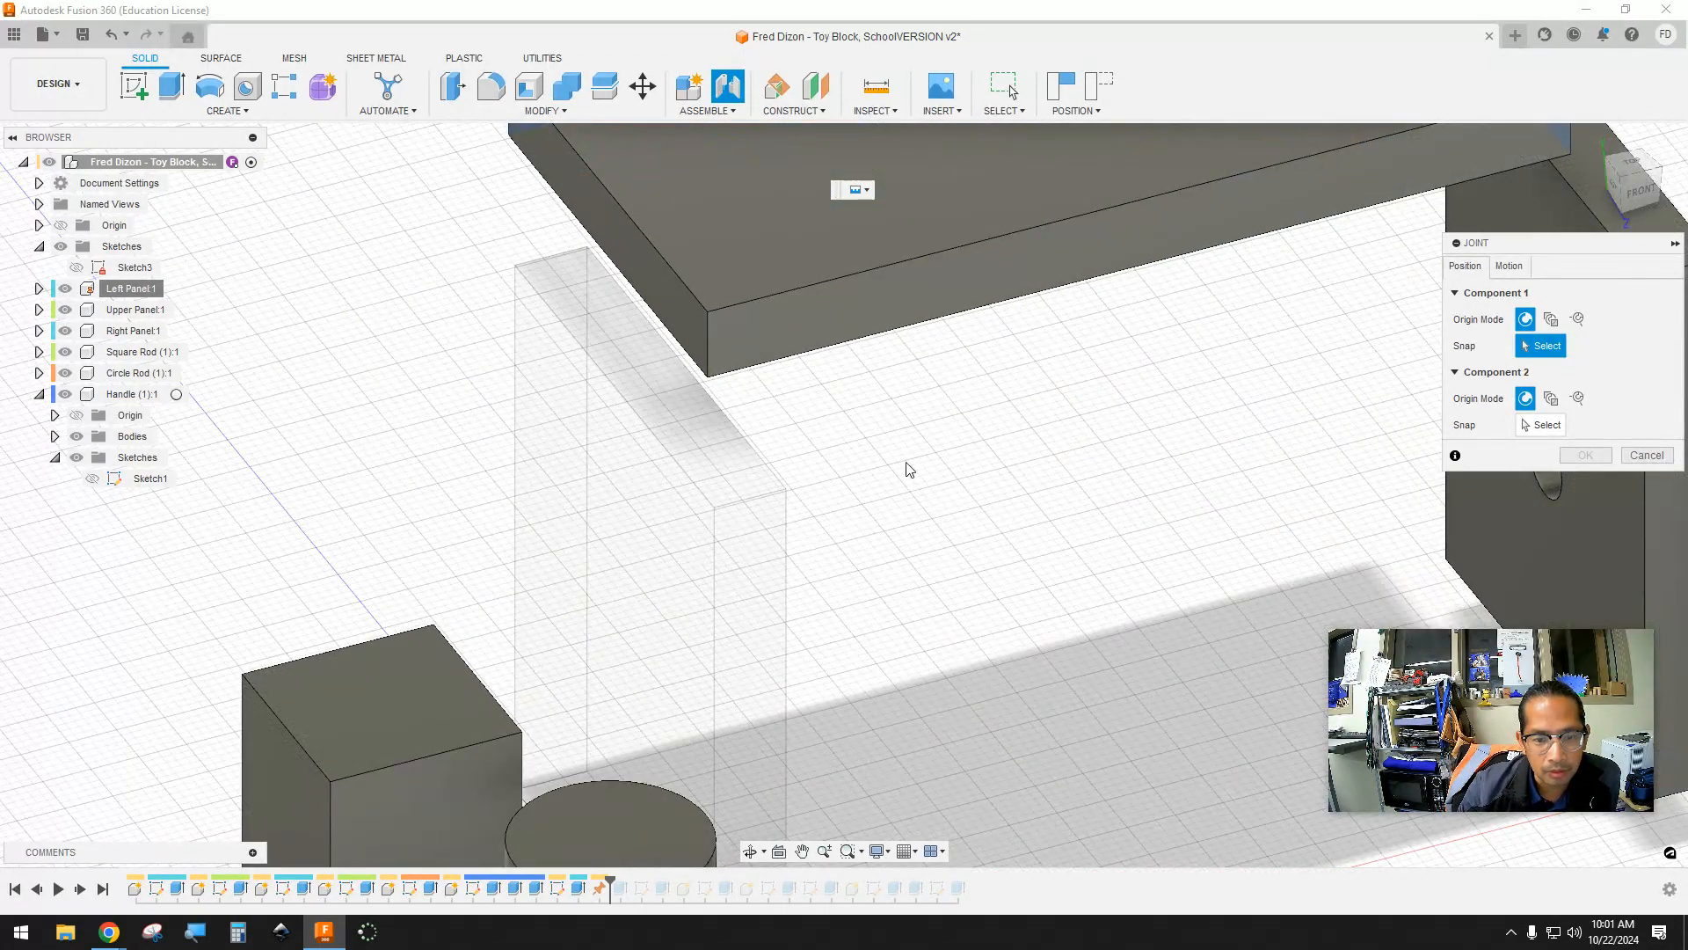
click(707, 373)
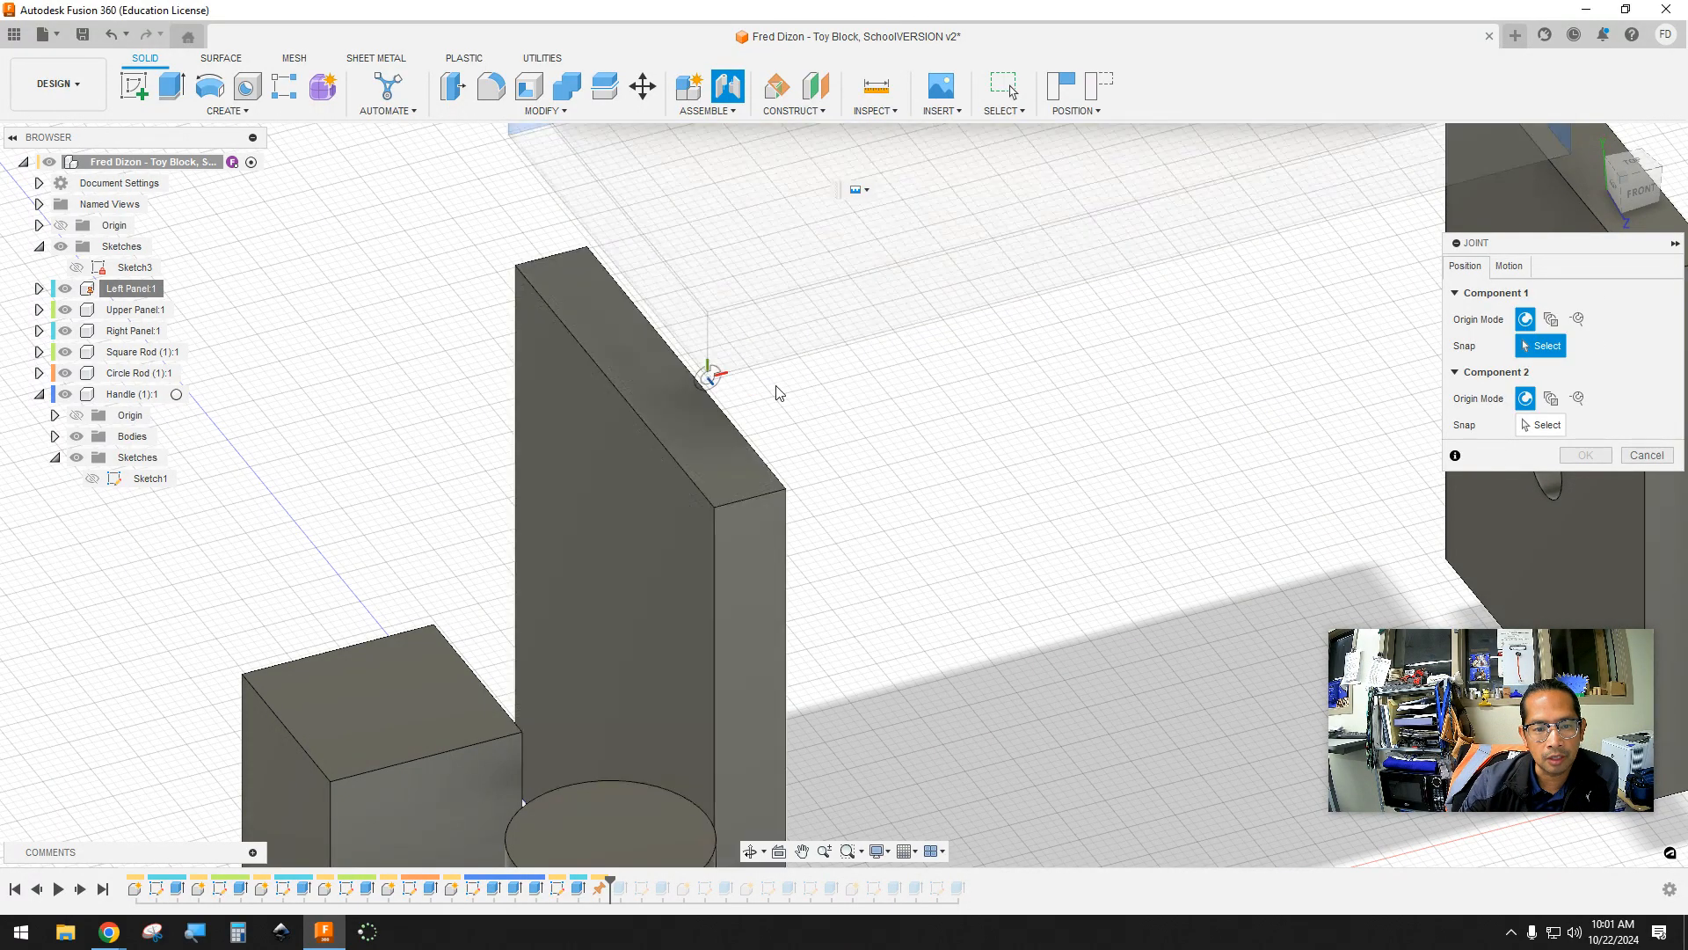
click(714, 508)
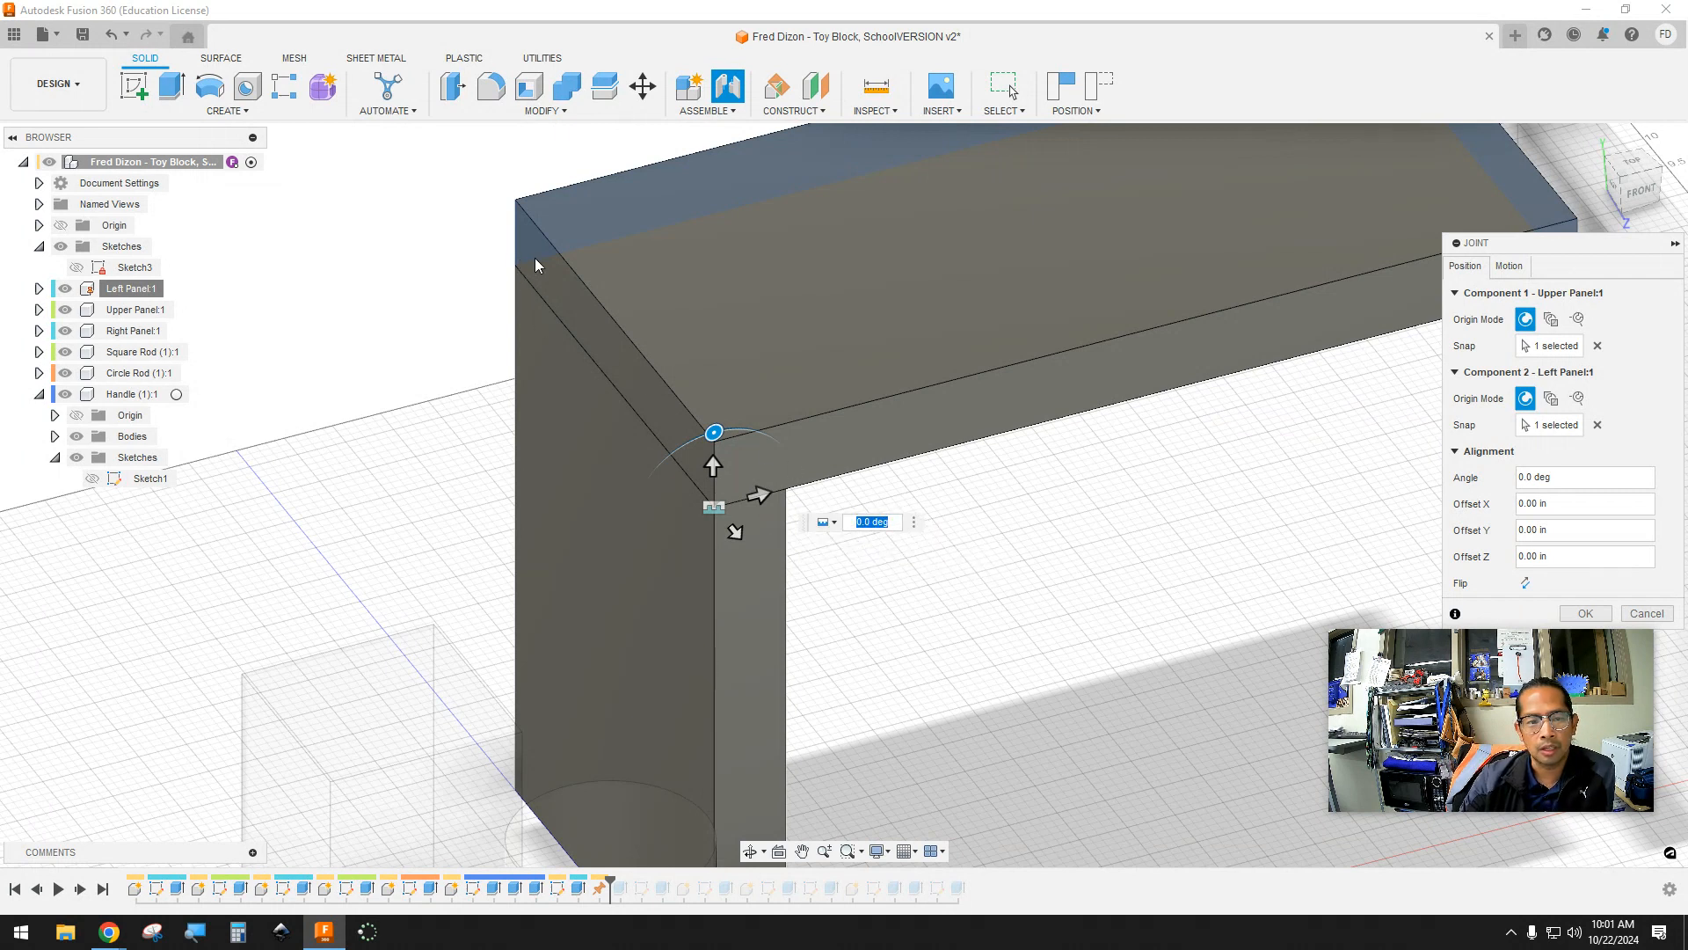
click(1583, 614)
scroll(1315, 479, down, 6)
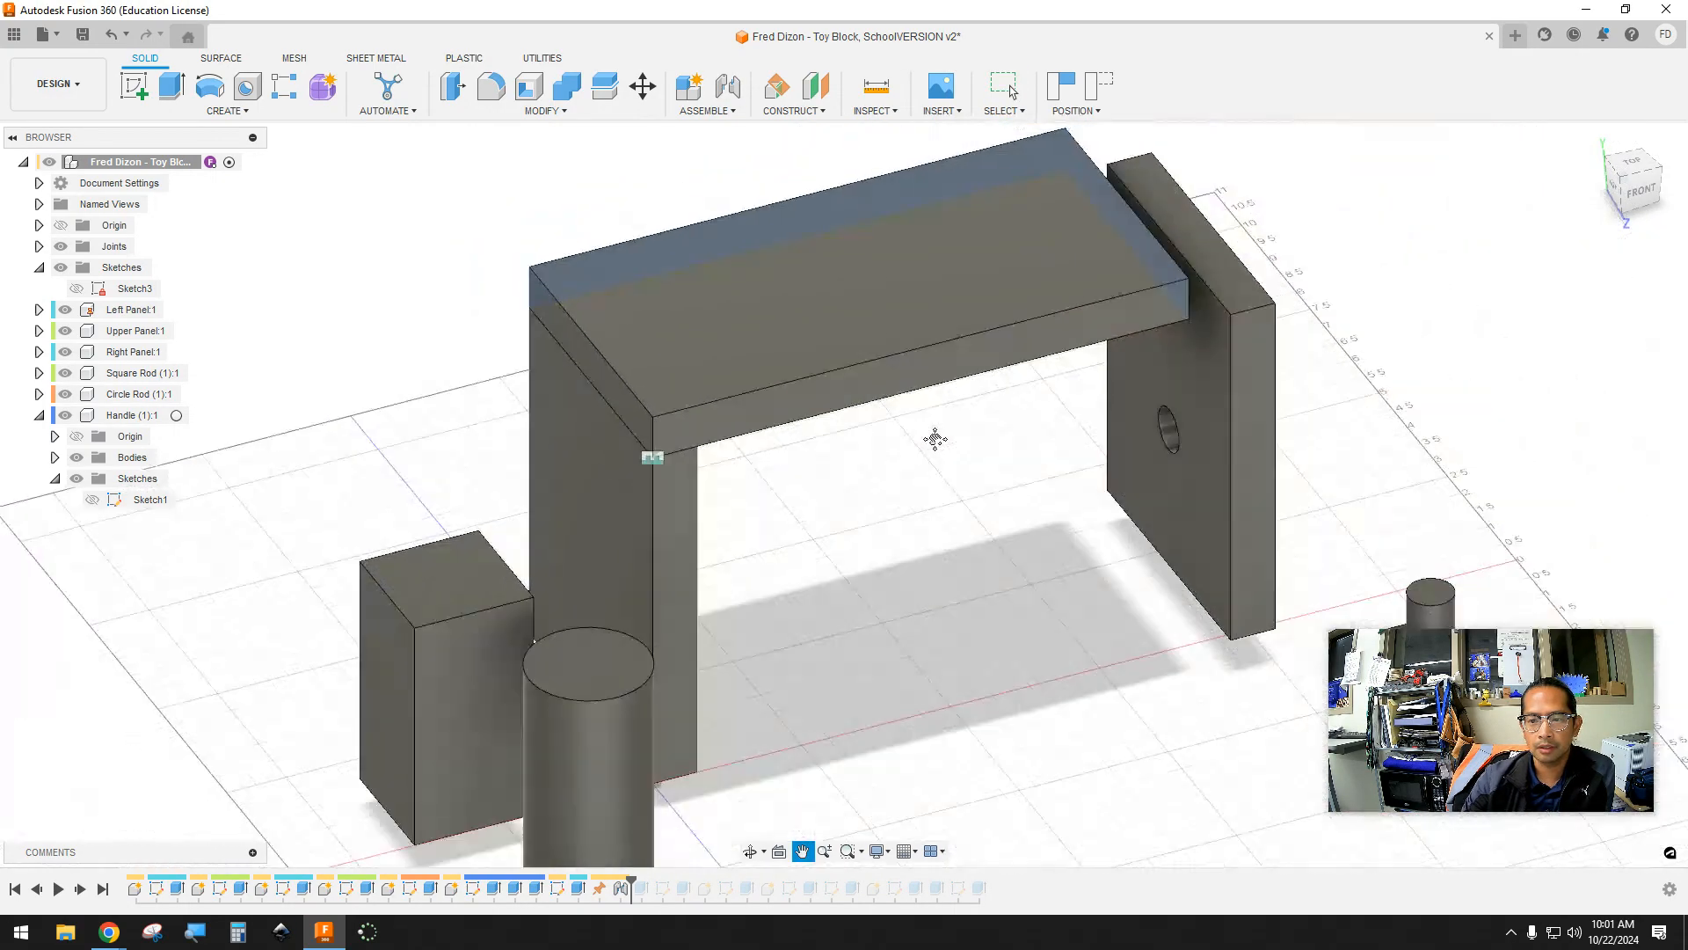
Create a Rigid joint connecting the right panel's top front outer corner to the upper panel's lower front-right corner
middle_drag(935, 439, 916, 457)
scroll(923, 452, down, 3)
scroll(1035, 324, up, 3)
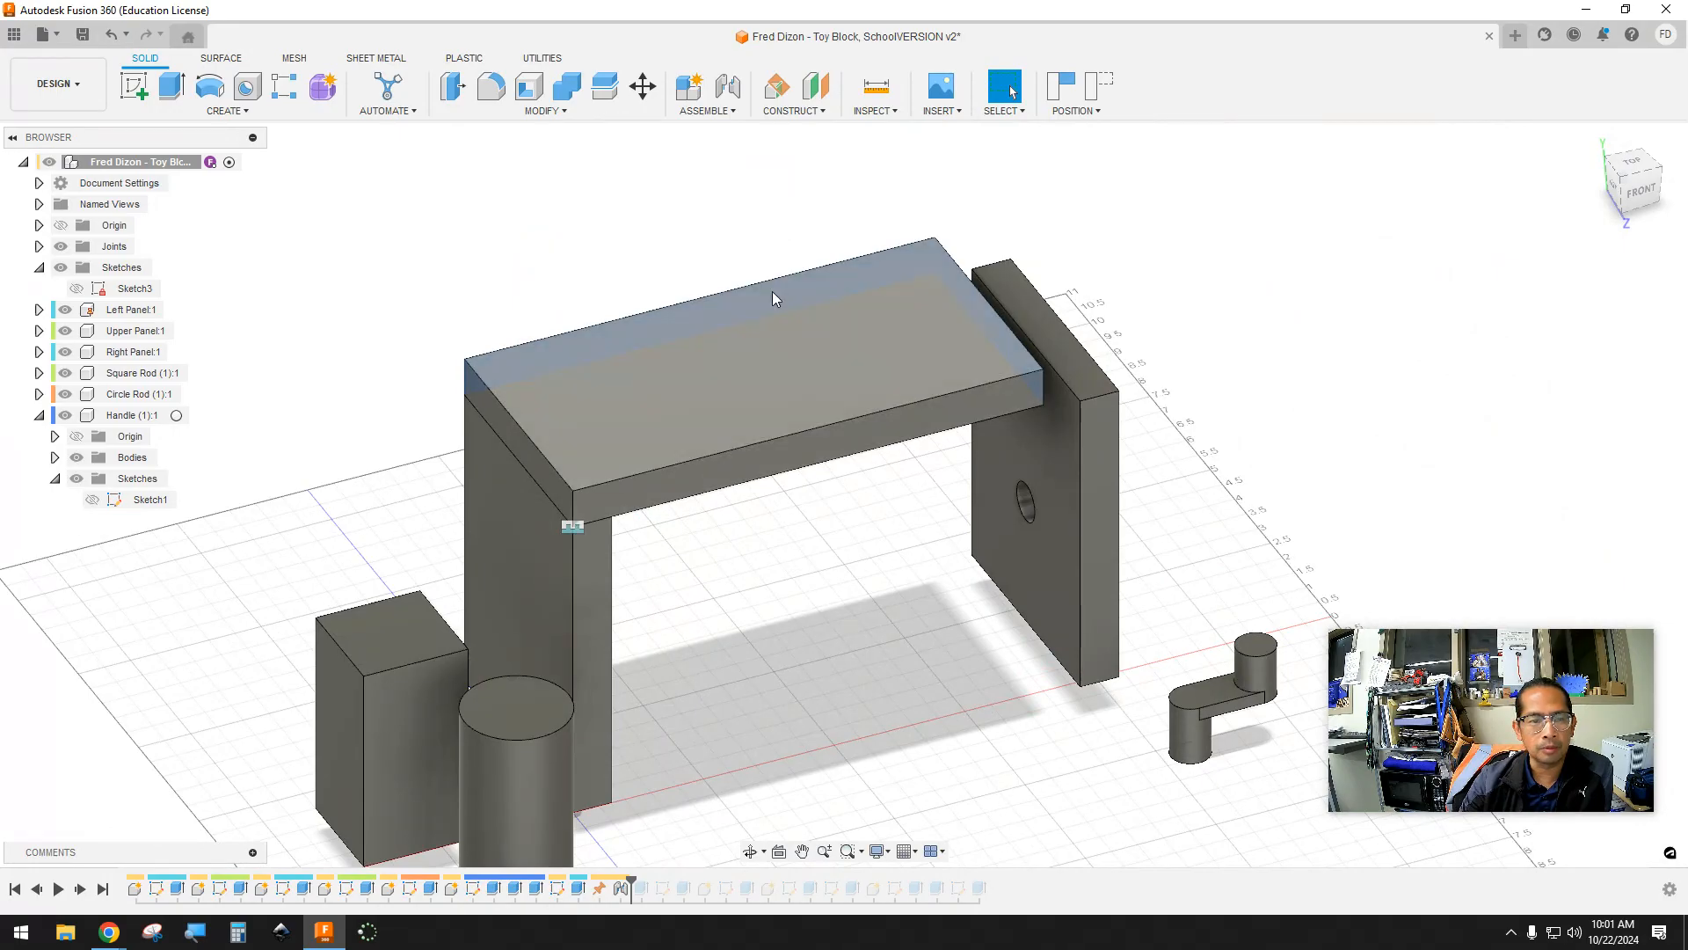
click(709, 112)
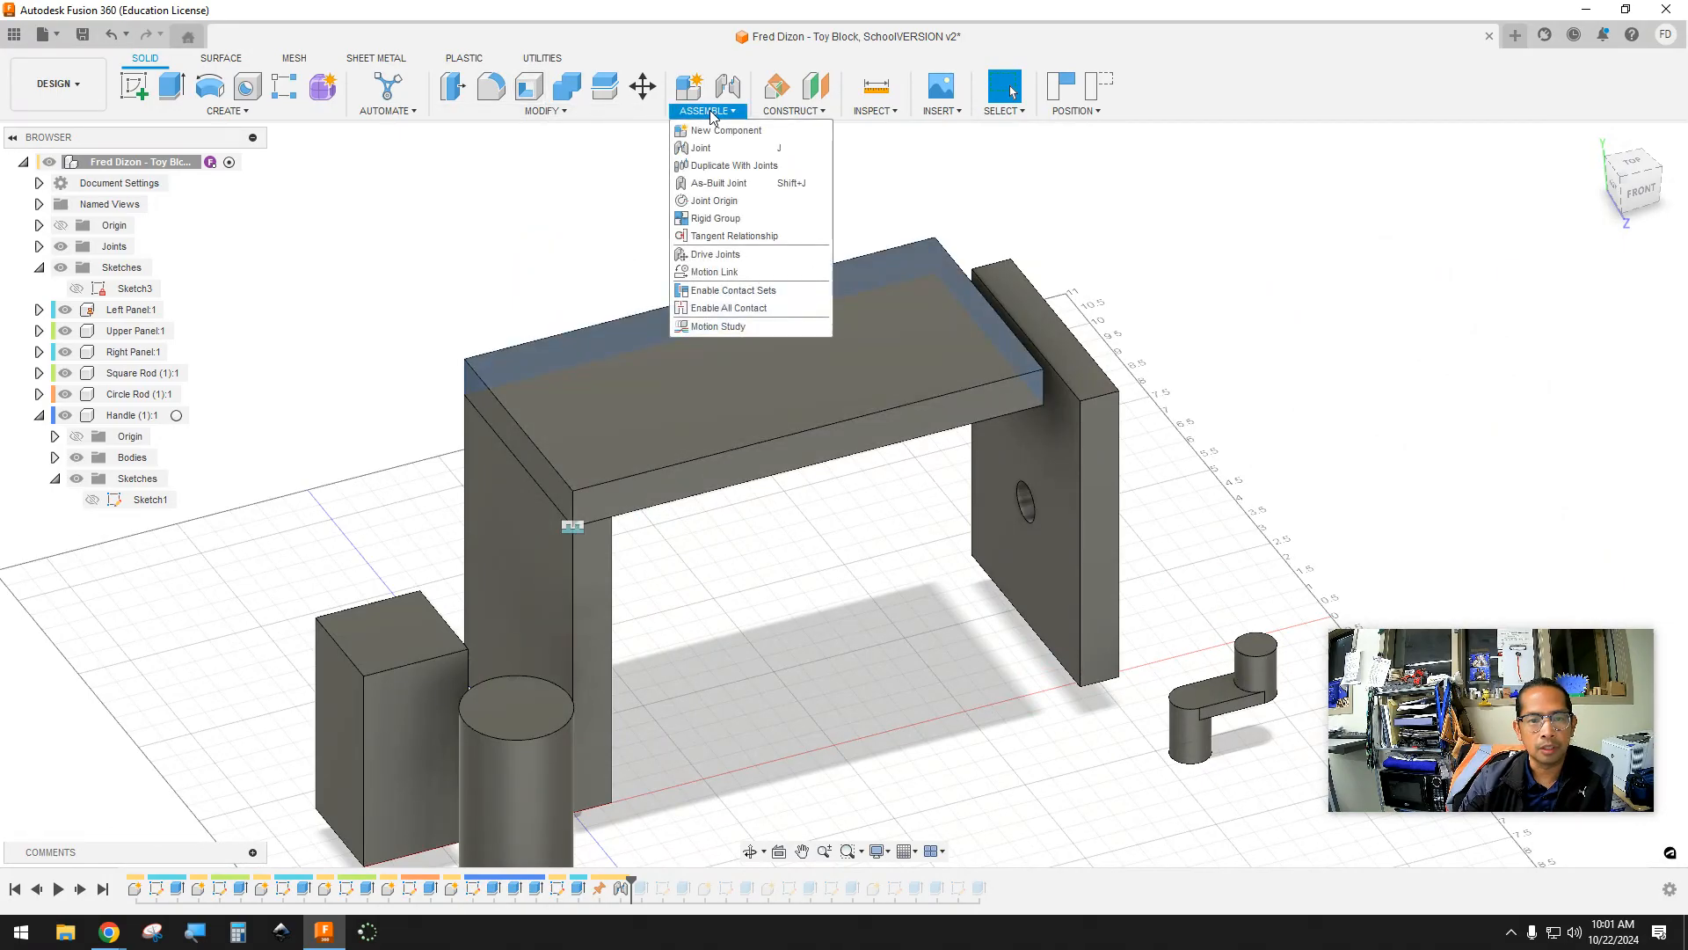
click(703, 148)
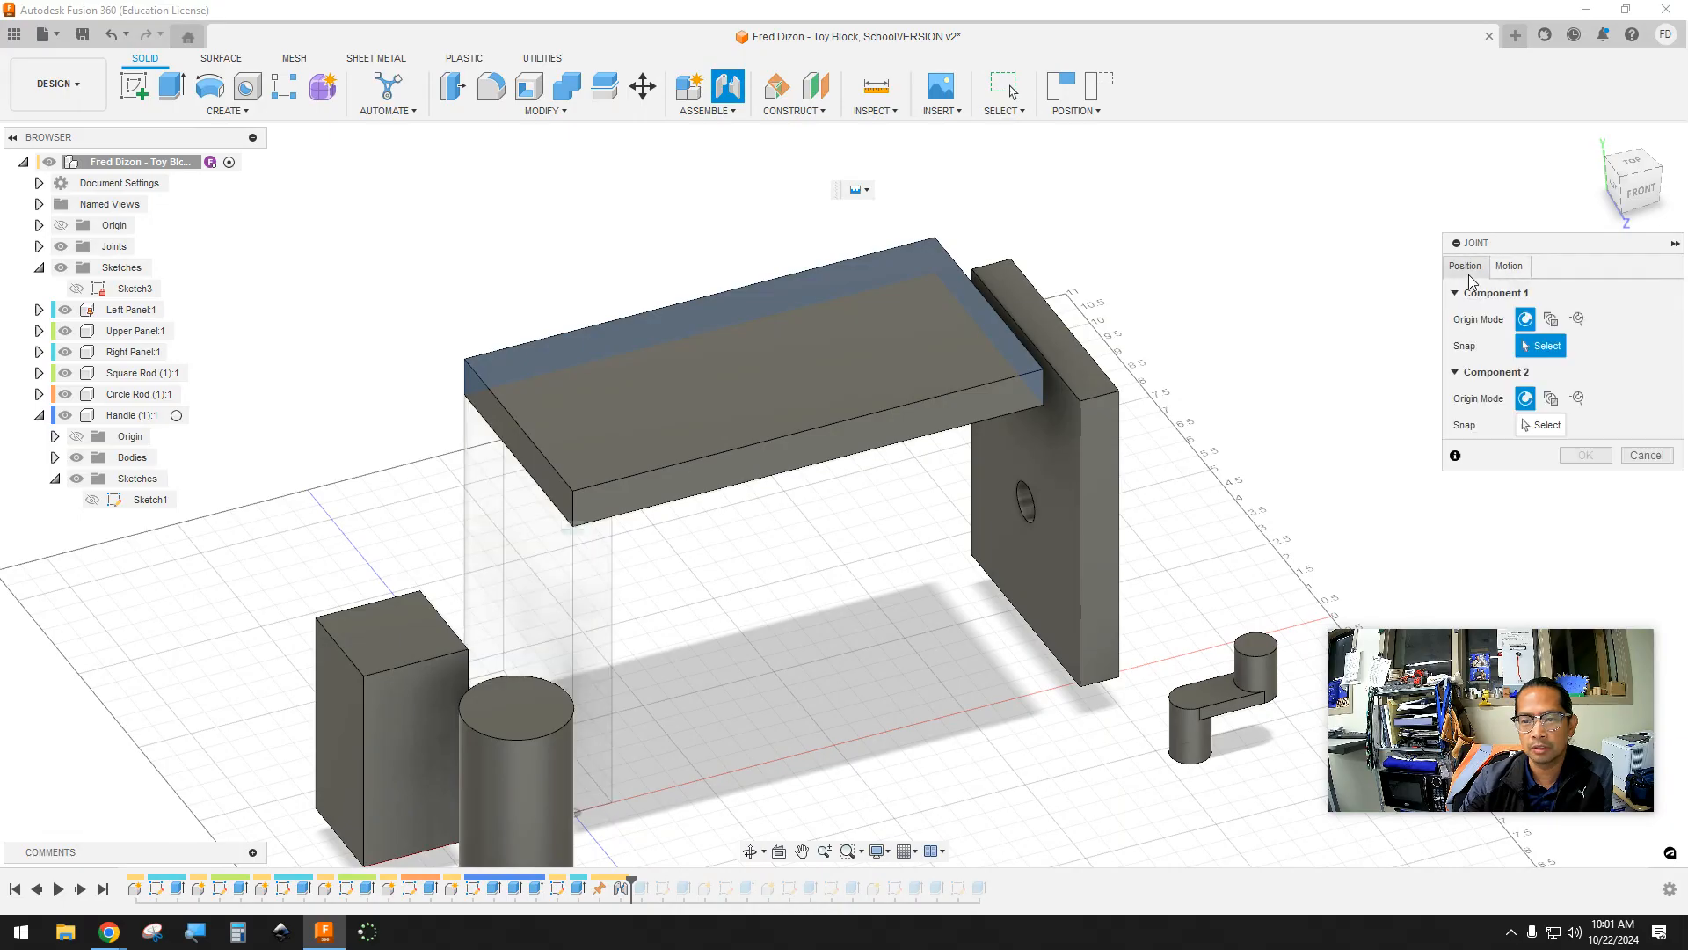
click(1120, 395)
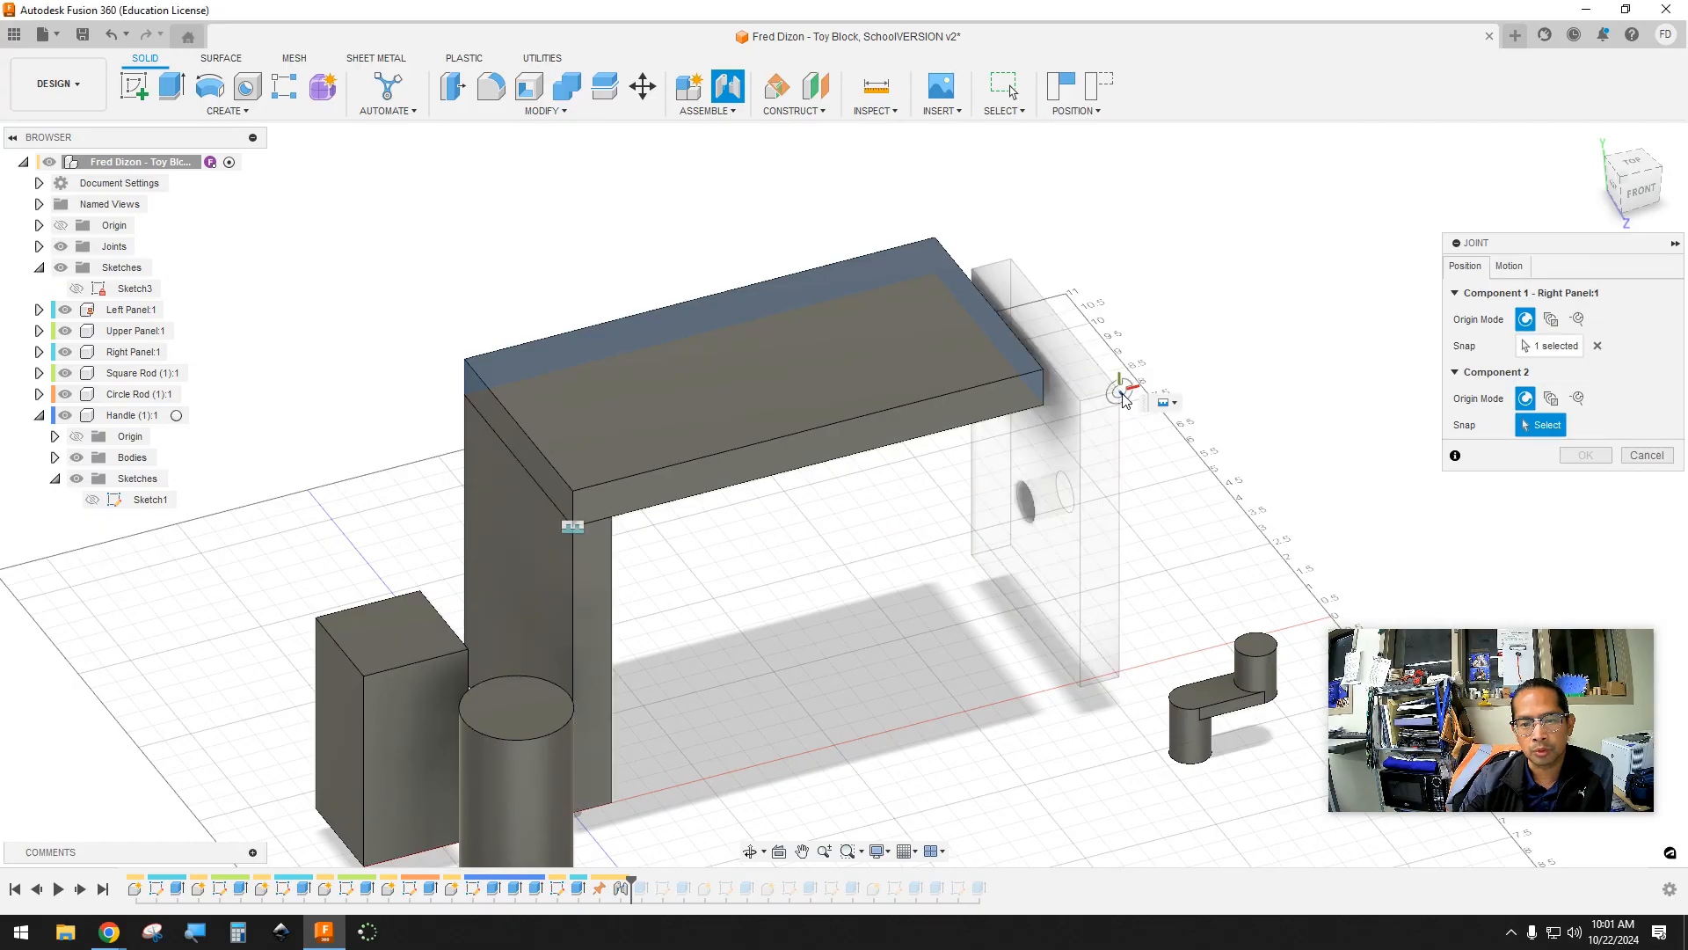
click(1044, 408)
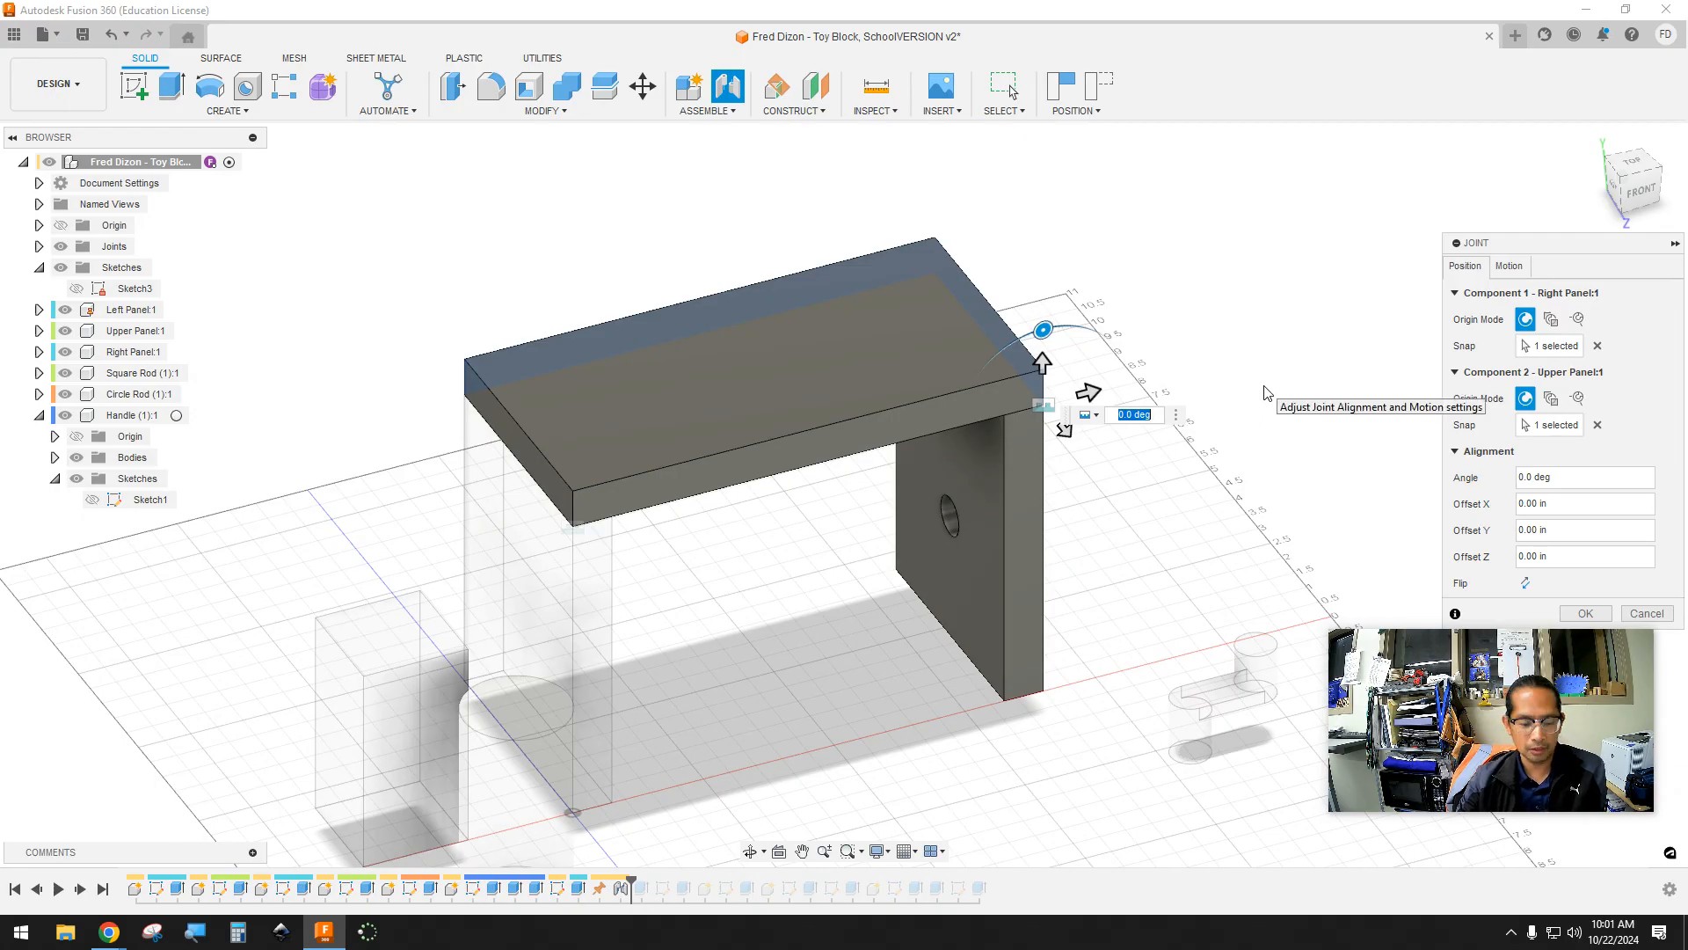
mouse_move(1266, 393)
shift+middle_down()
mouse_move(1164, 377)
mouse_move(1266, 380)
shift+middle_up()
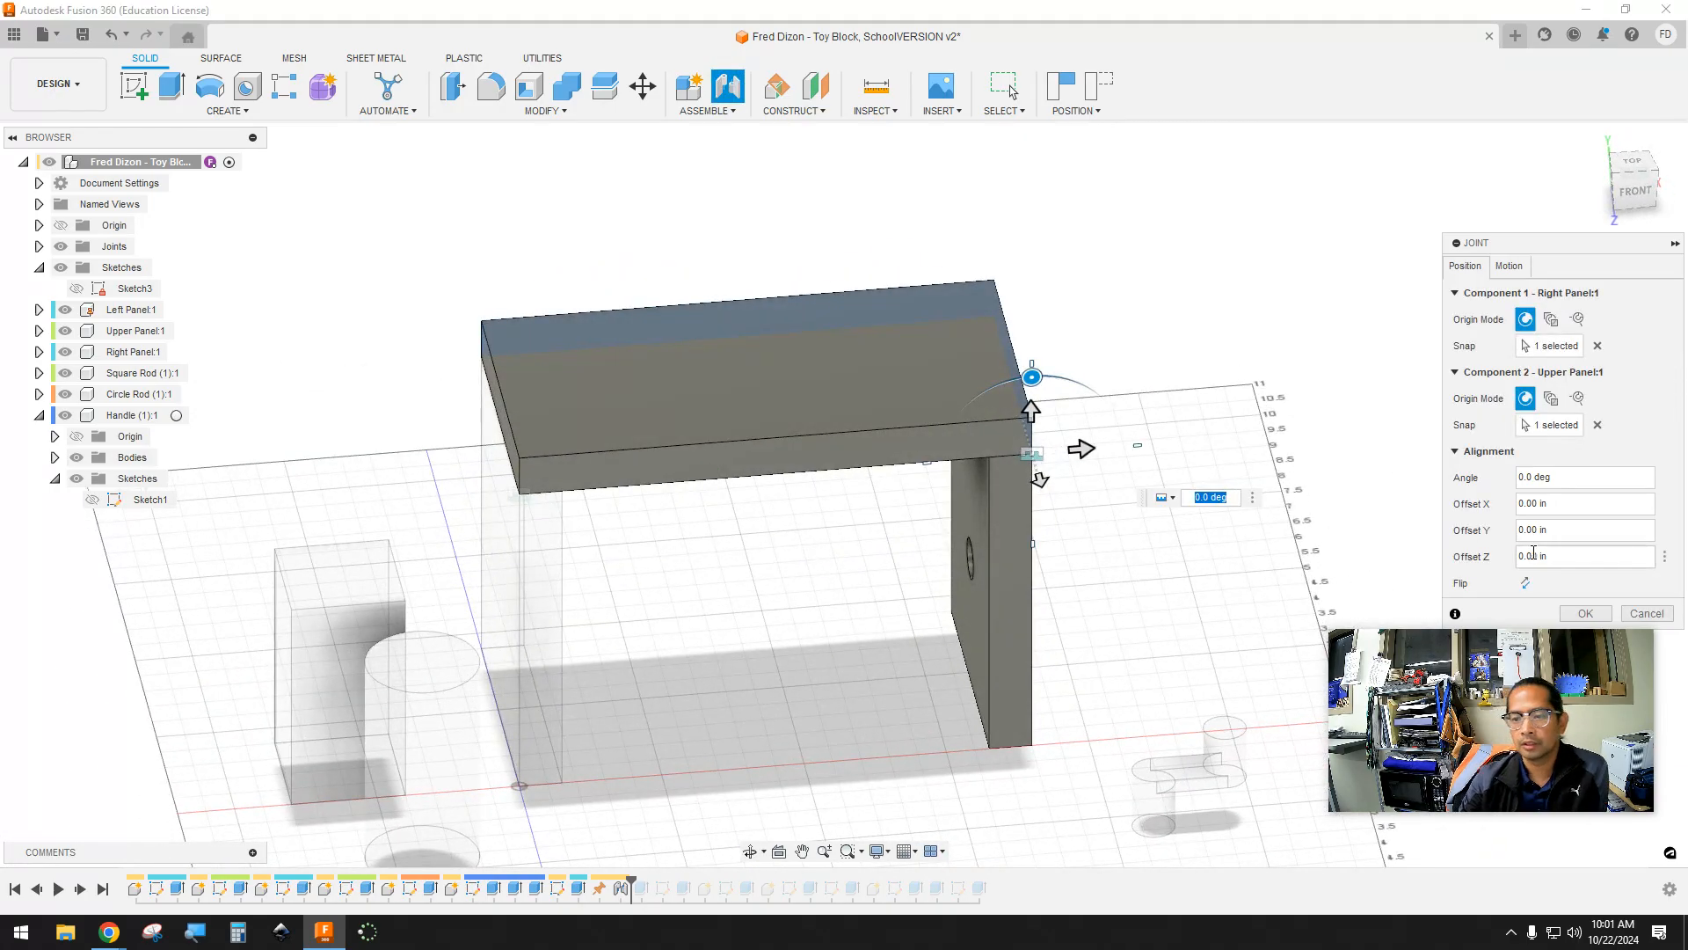
click(1575, 621)
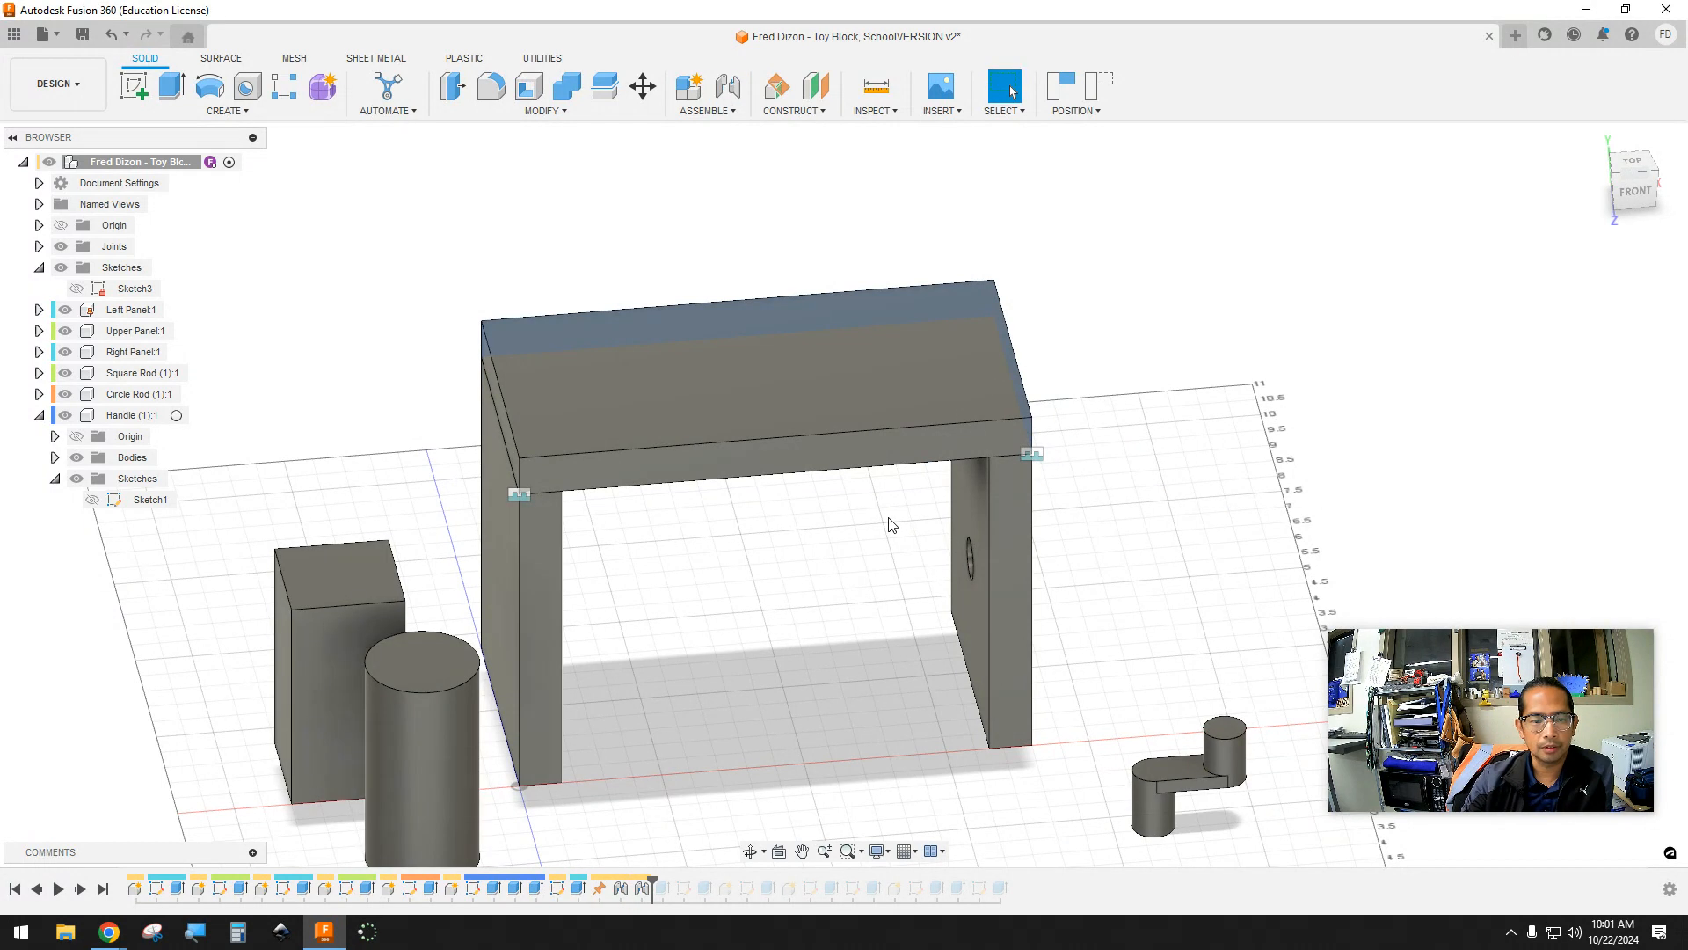
shift+middle_drag(827, 521, 780, 546)
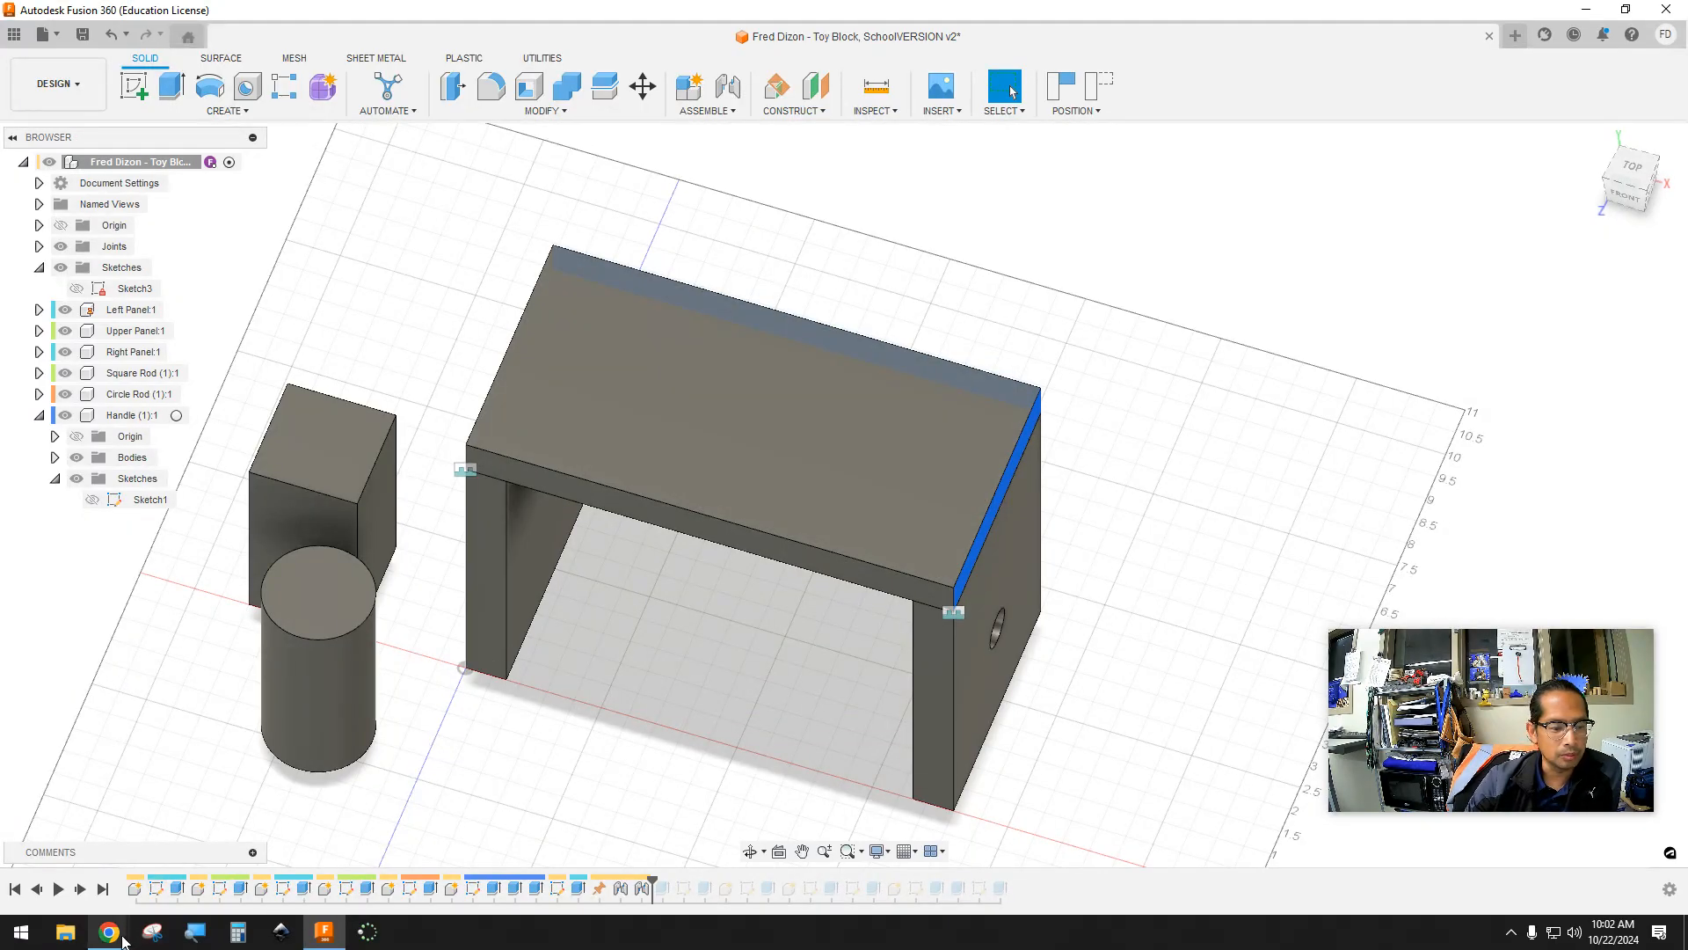
mouse_move(109, 931)
click(97, 879)
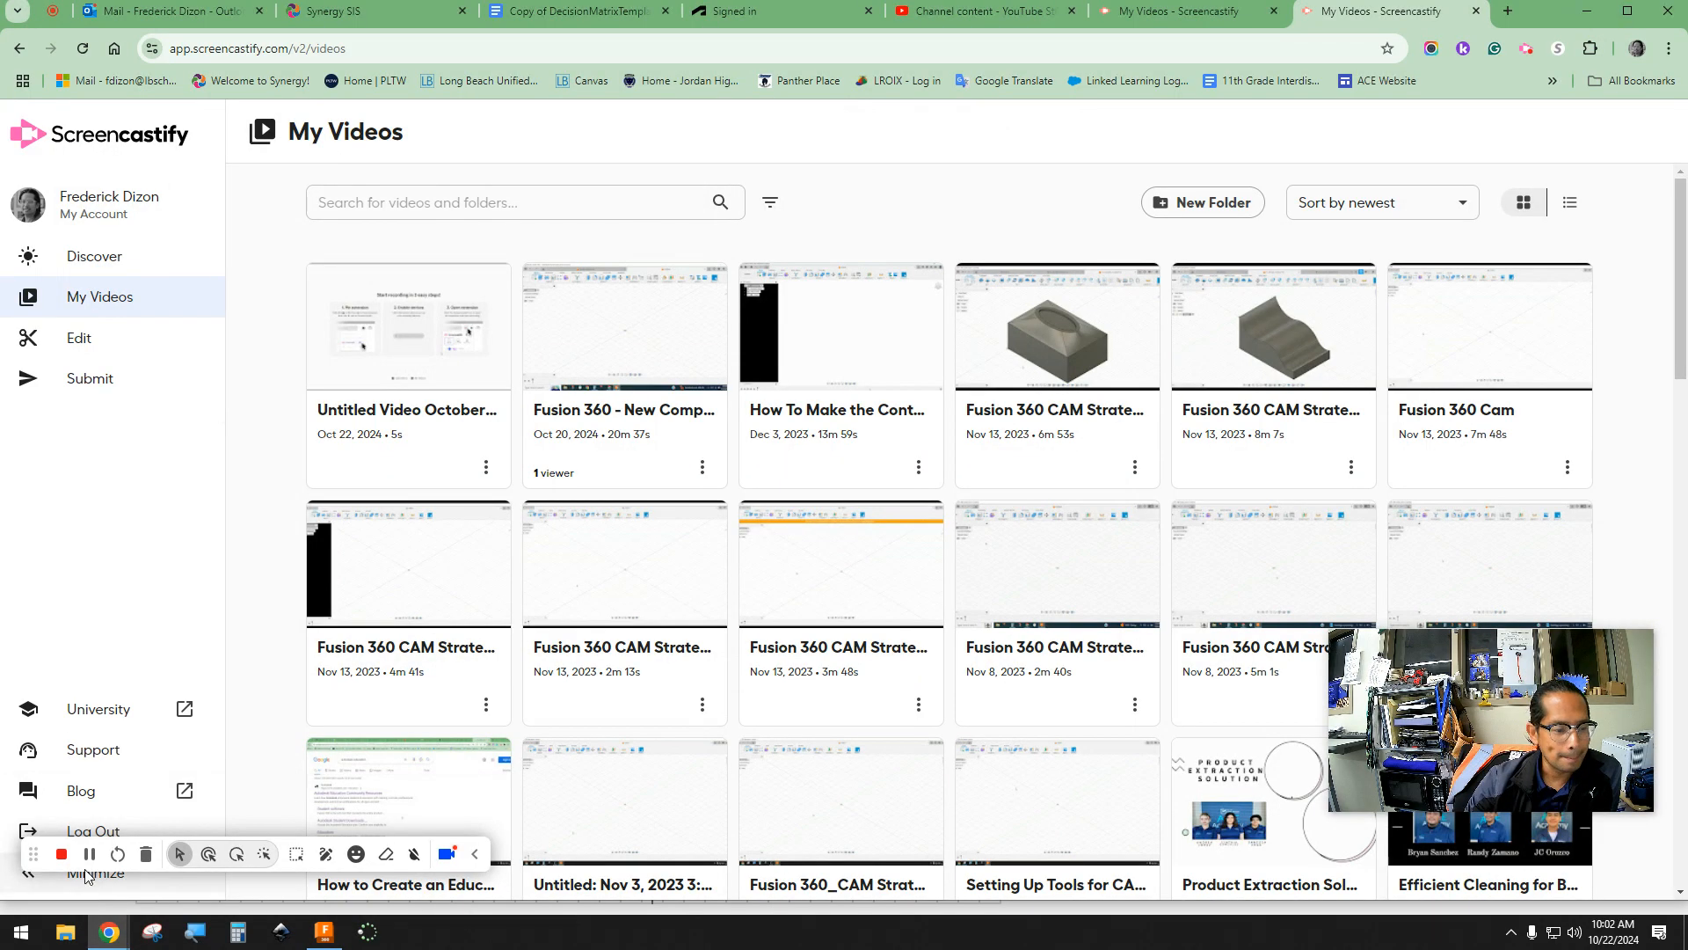
click(322, 934)
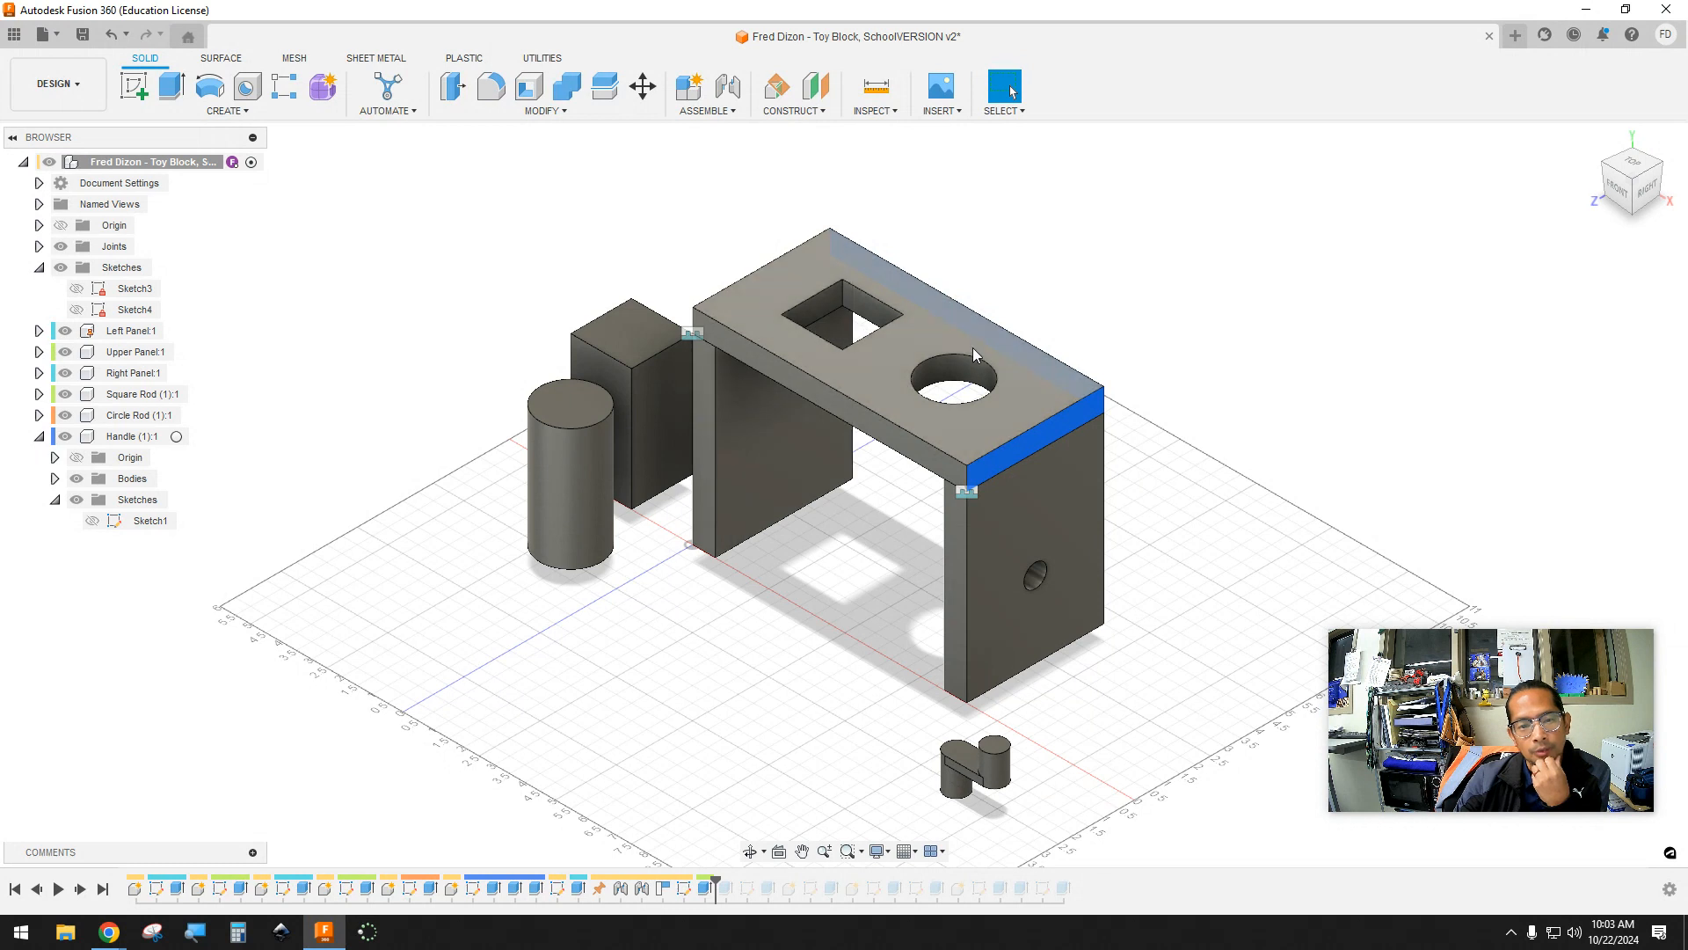
Try to create a Slider joint from the square rod's side face to the inner wall of the upper panel's square hole
shift+middle_drag(1227, 355, 1248, 338)
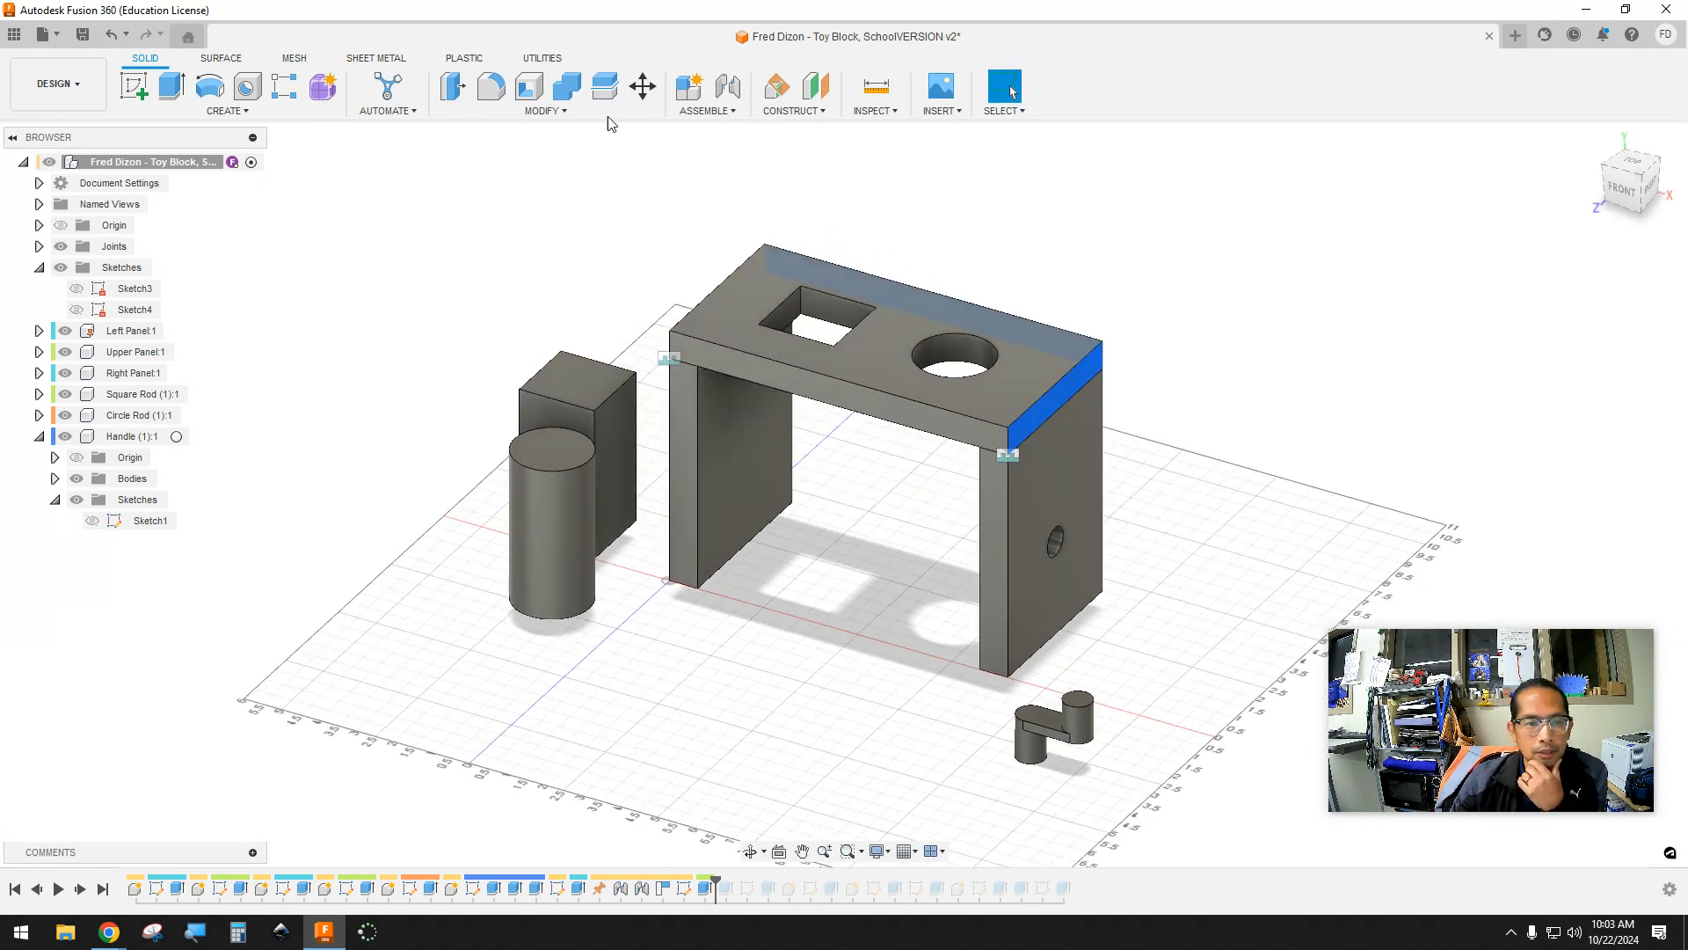
click(714, 111)
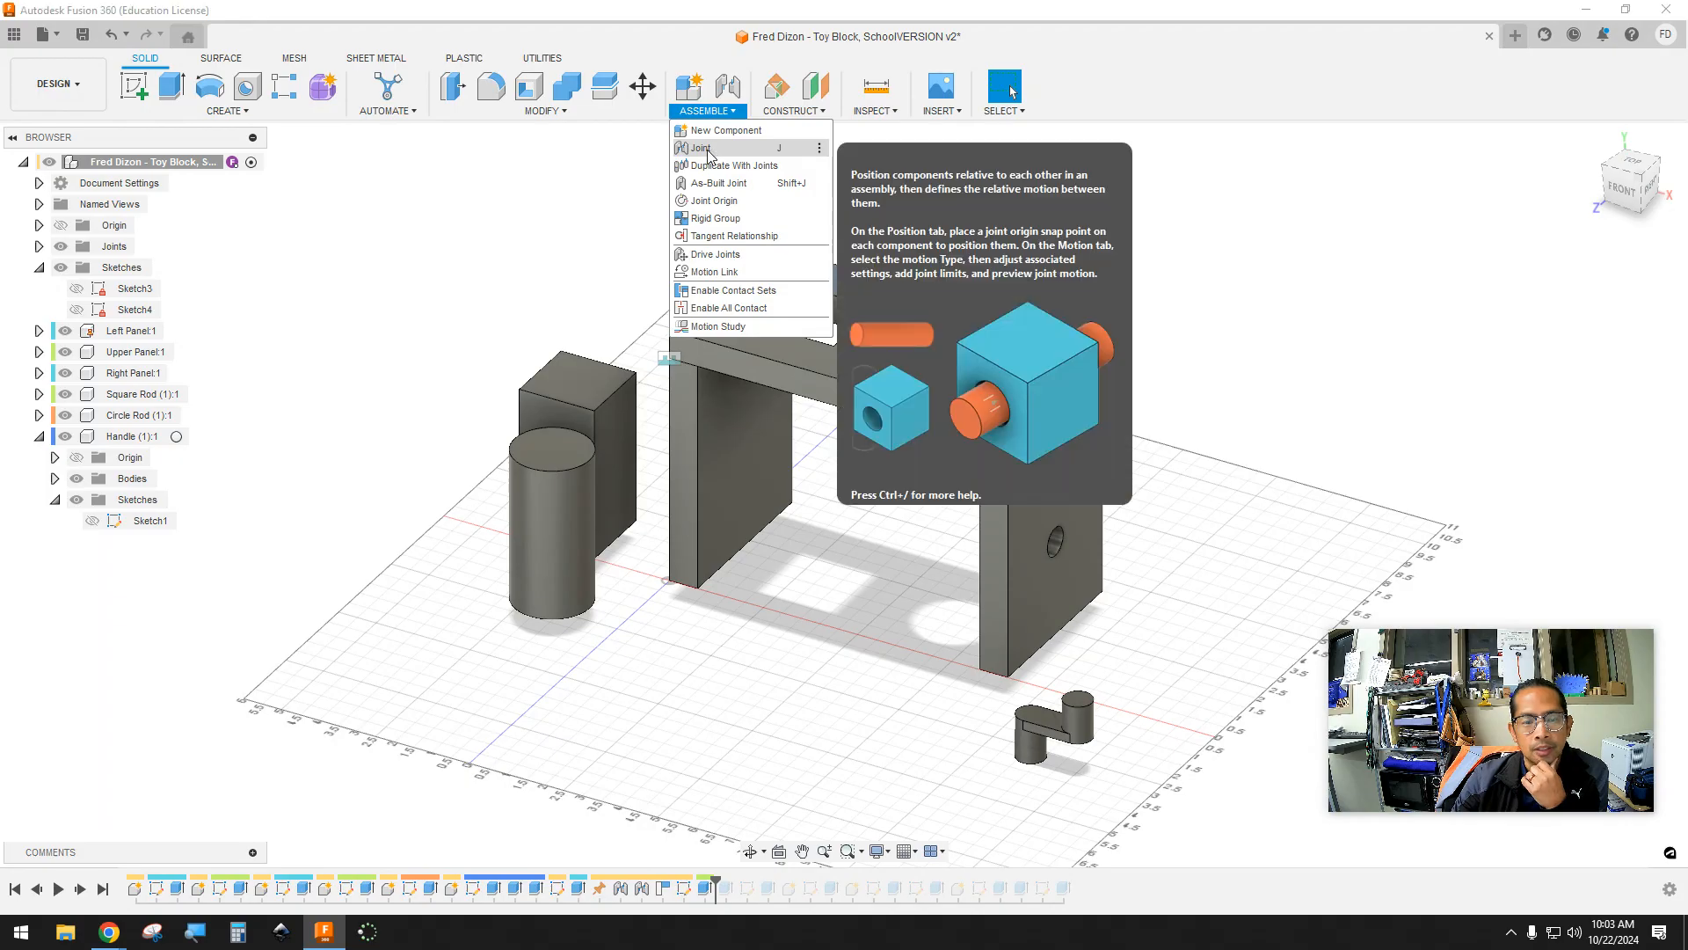
click(703, 148)
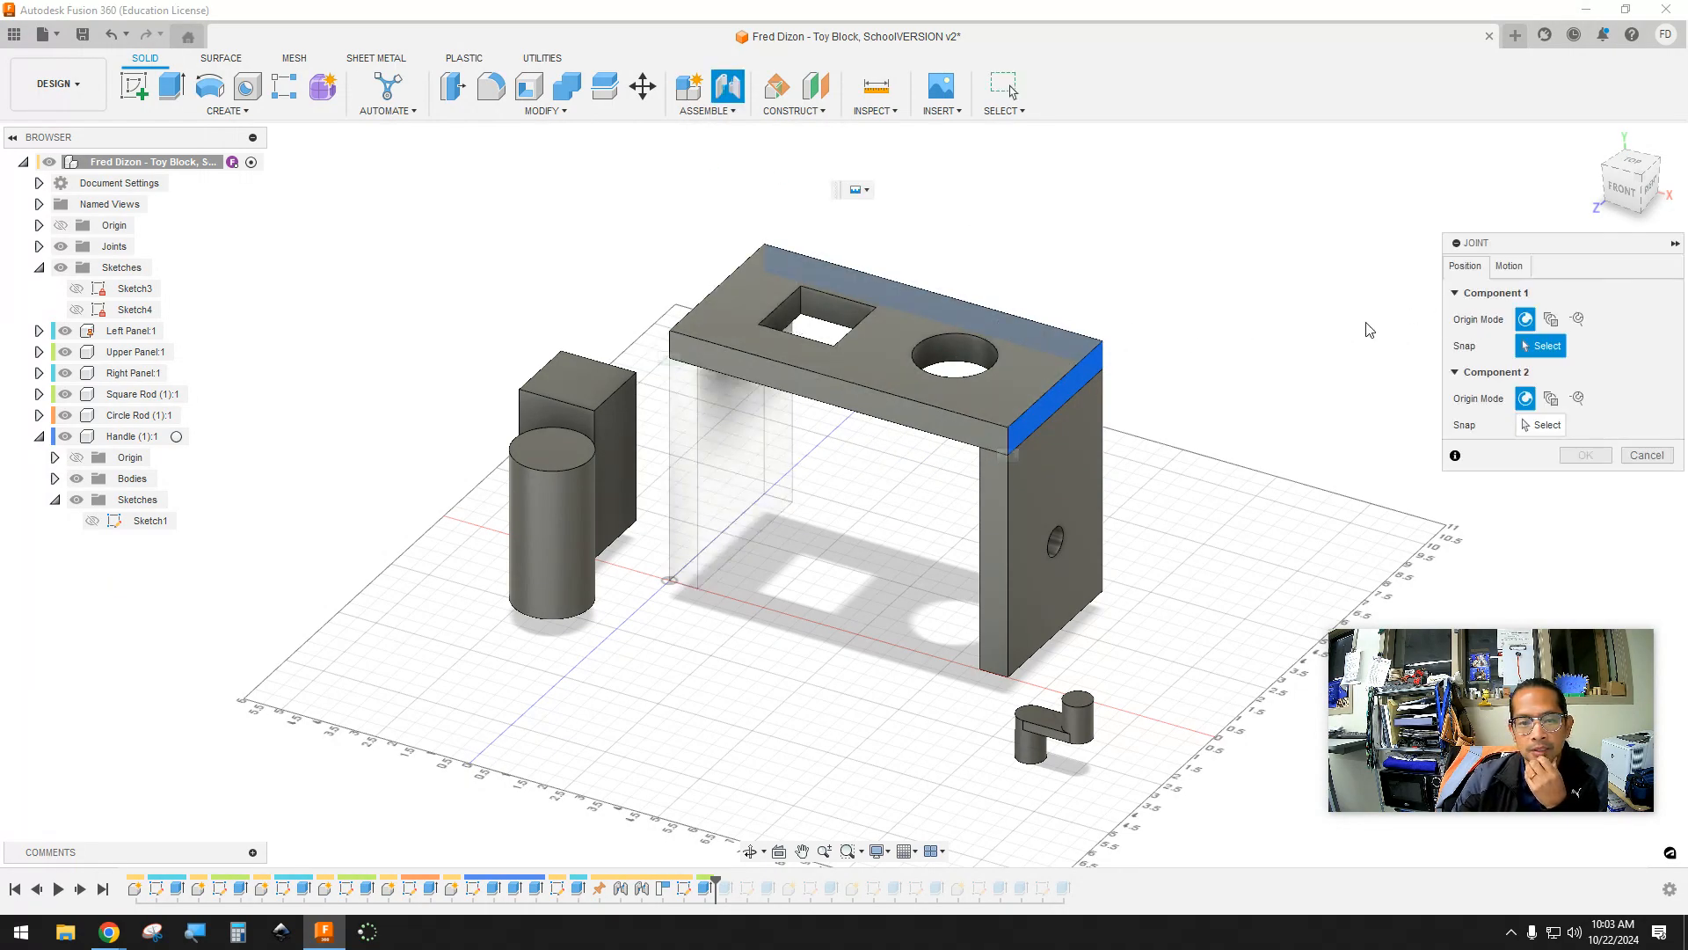
click(1505, 268)
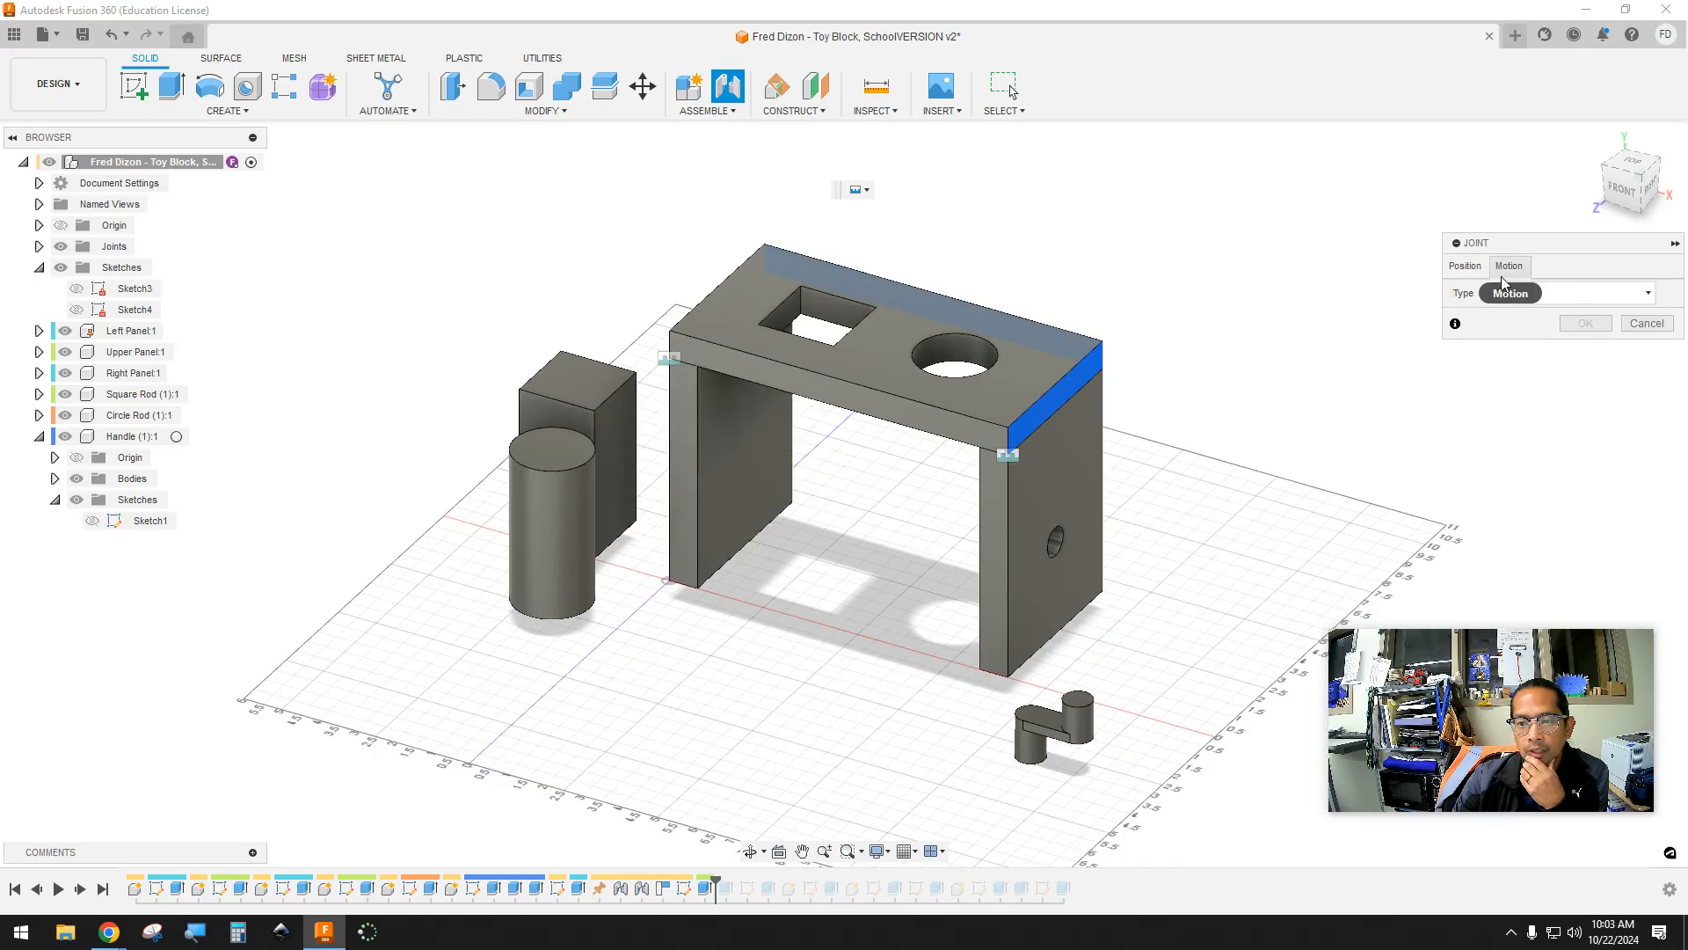
click(1536, 296)
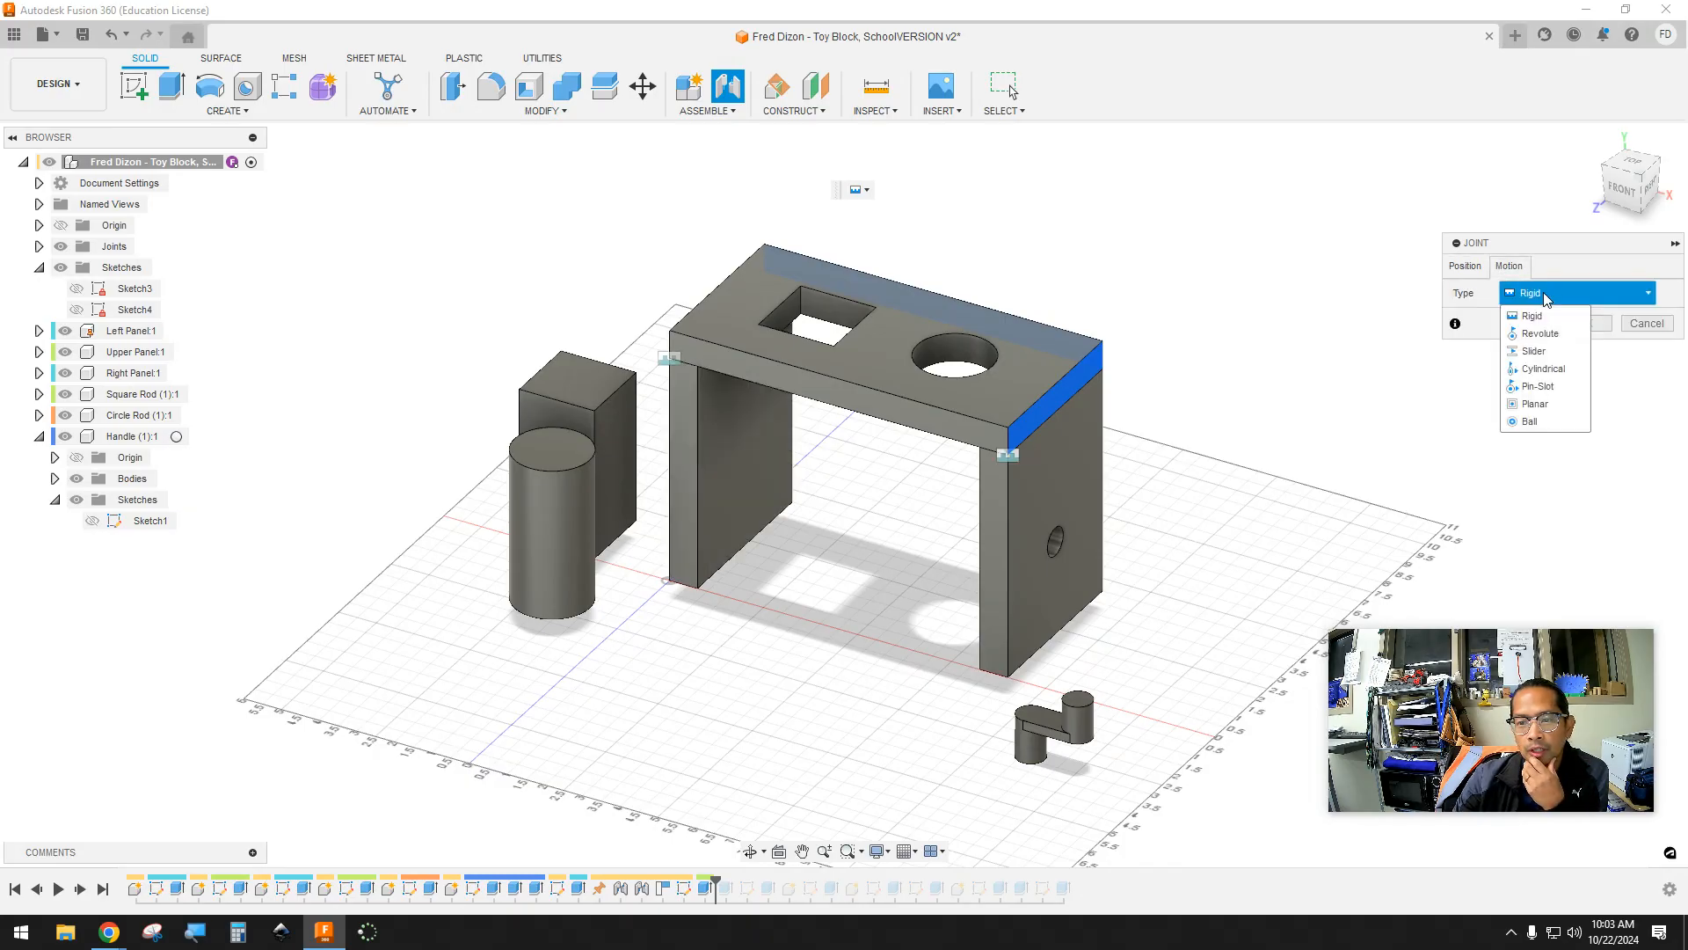
click(1541, 346)
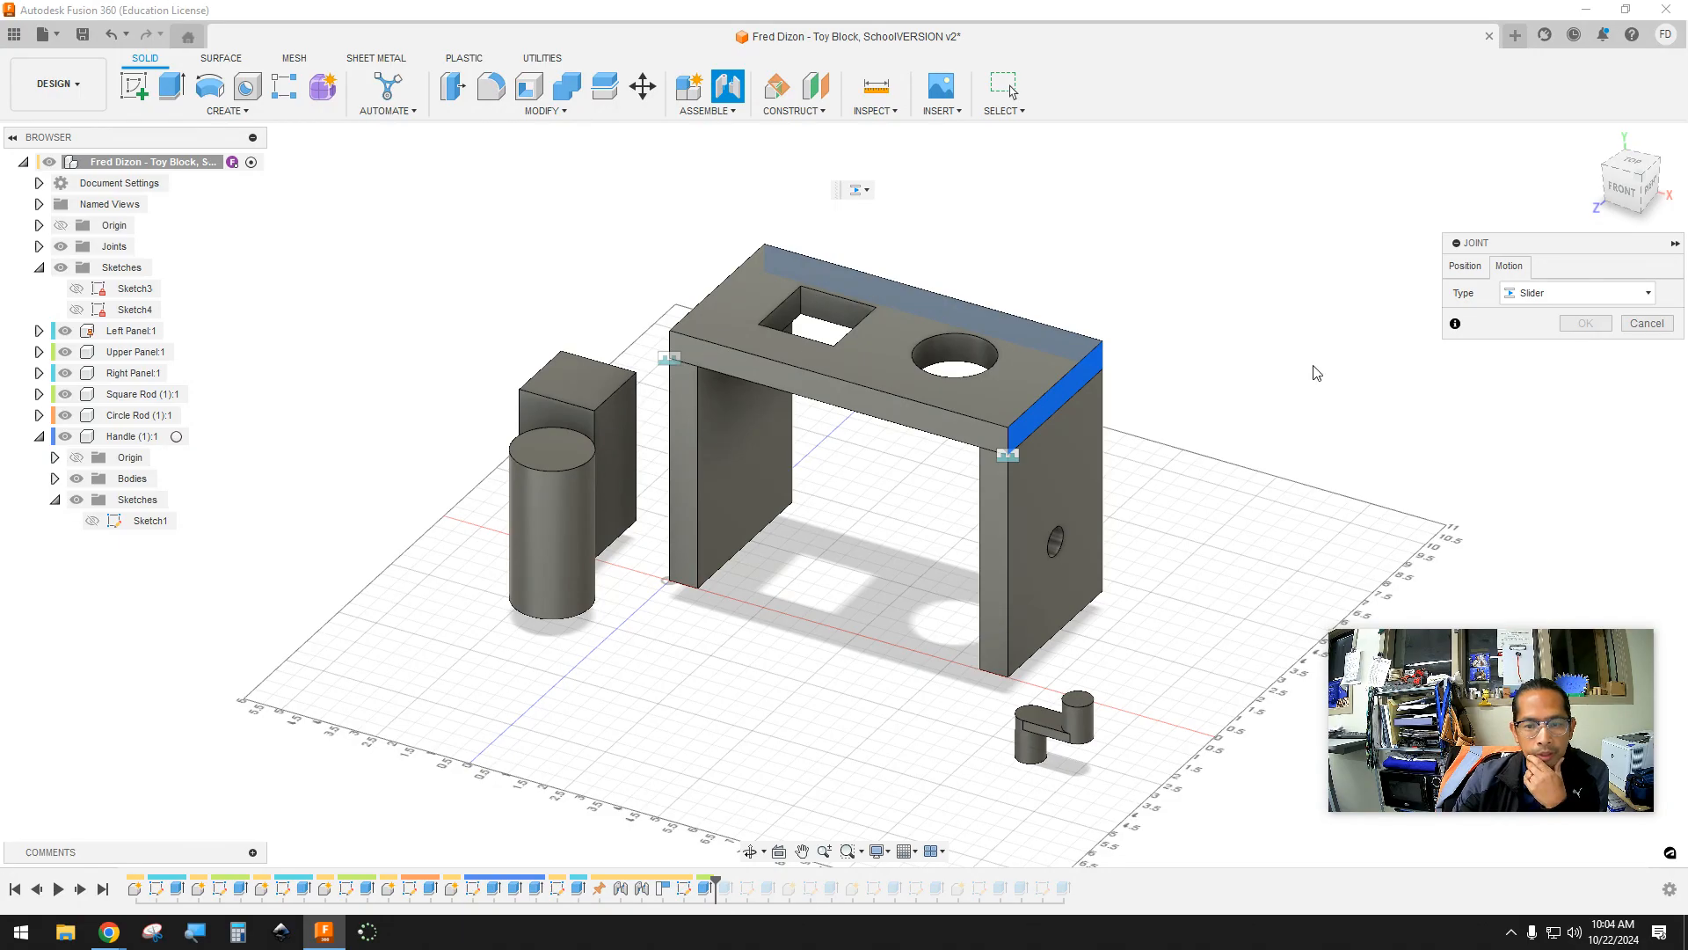
click(1464, 266)
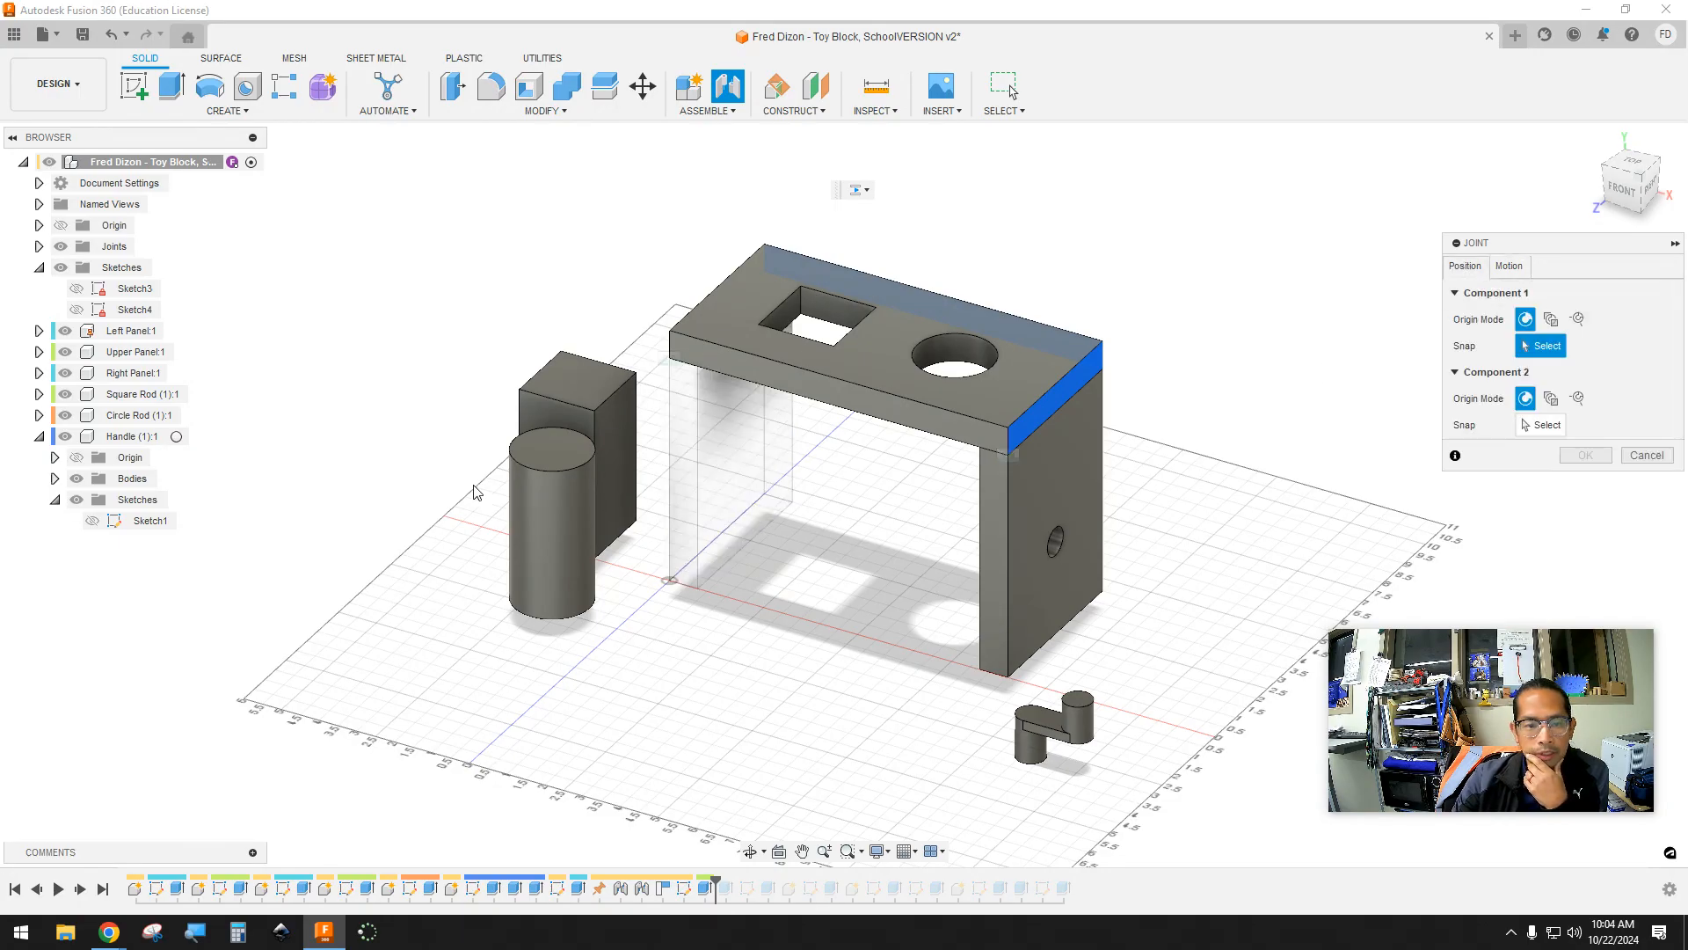
click(618, 471)
shift+middle_drag(795, 435, 823, 300)
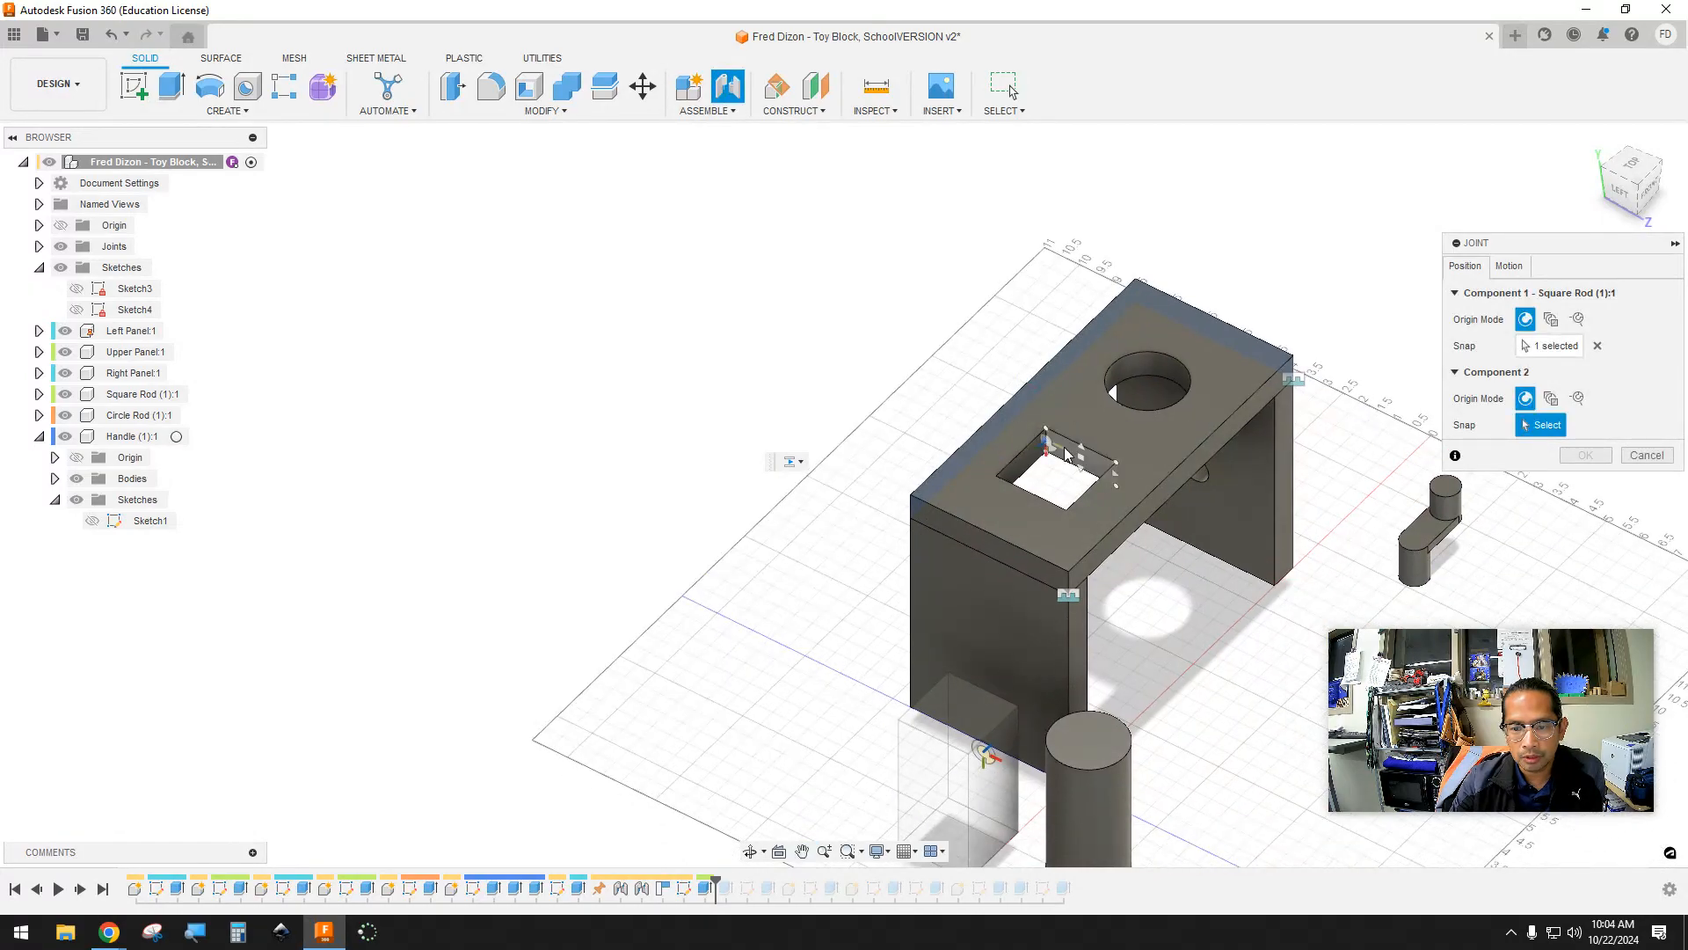
scroll(1084, 466, up, 3)
click(1093, 477)
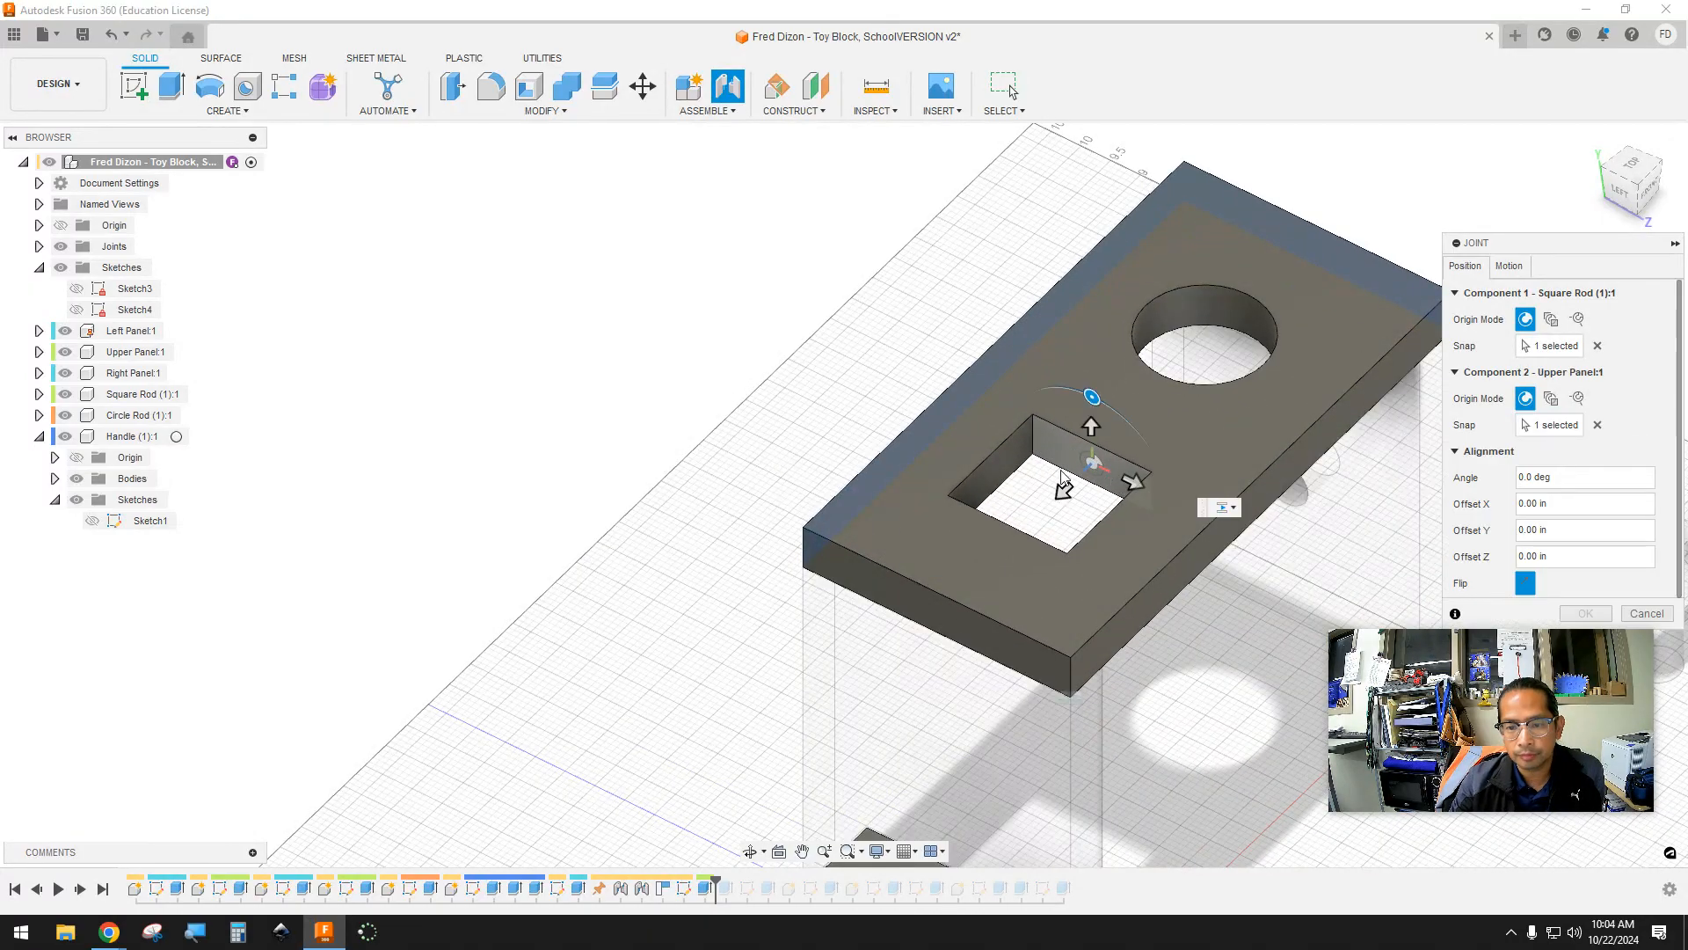
shift+middle_drag(1237, 494, 1199, 481)
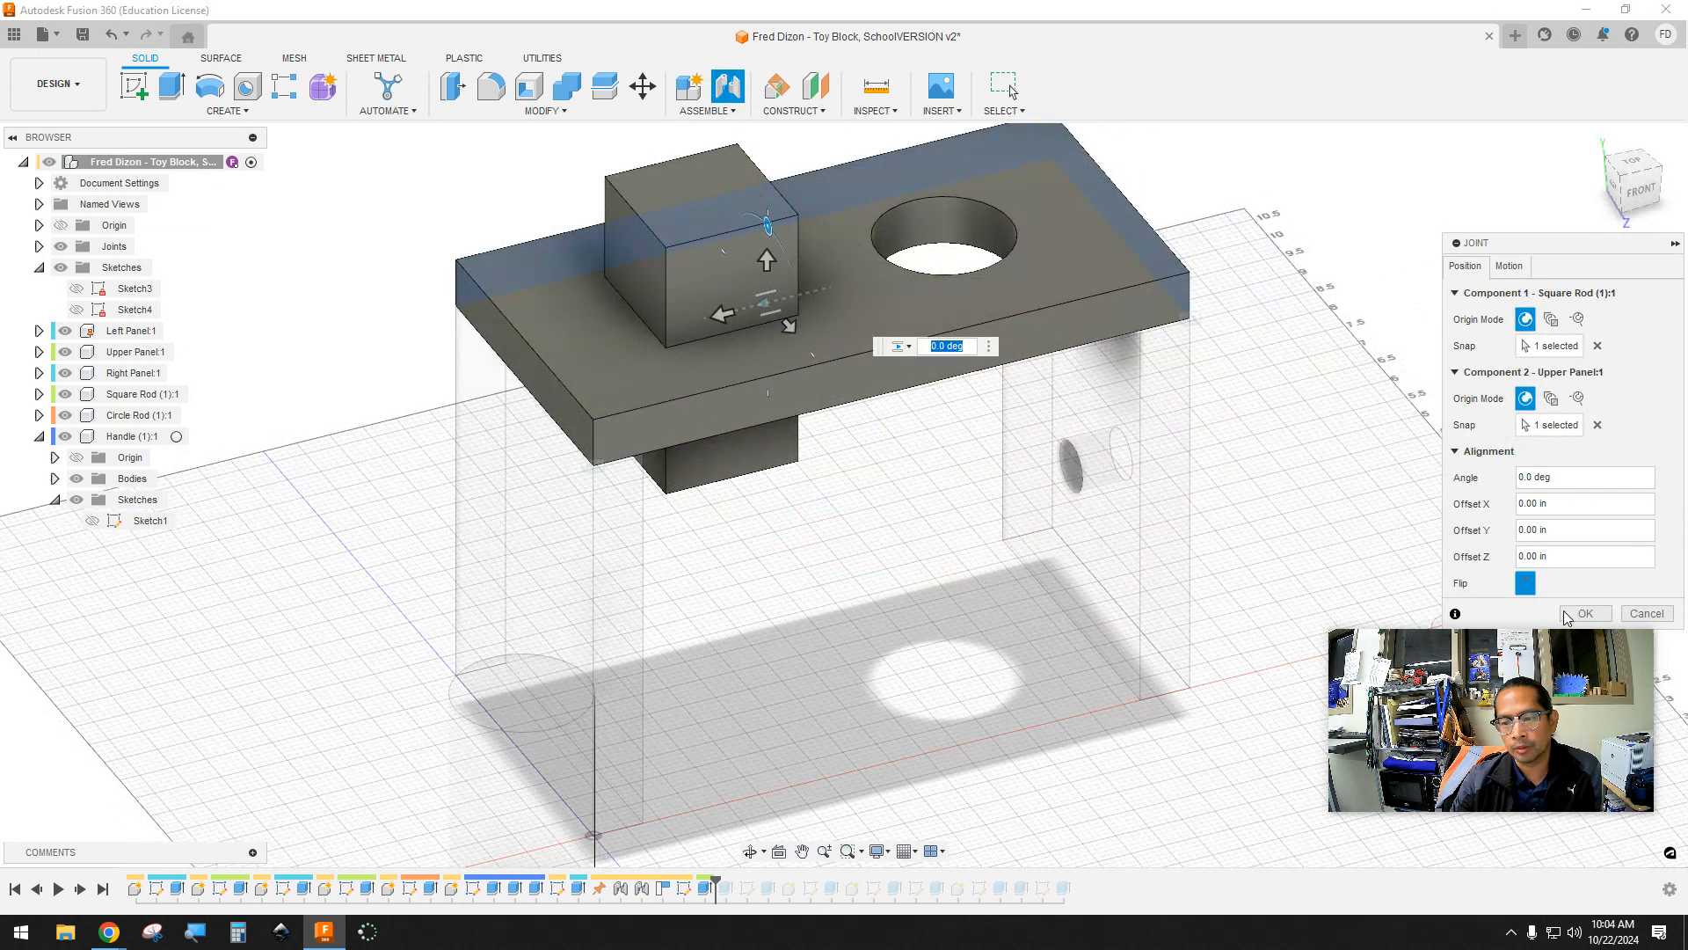
click(1574, 613)
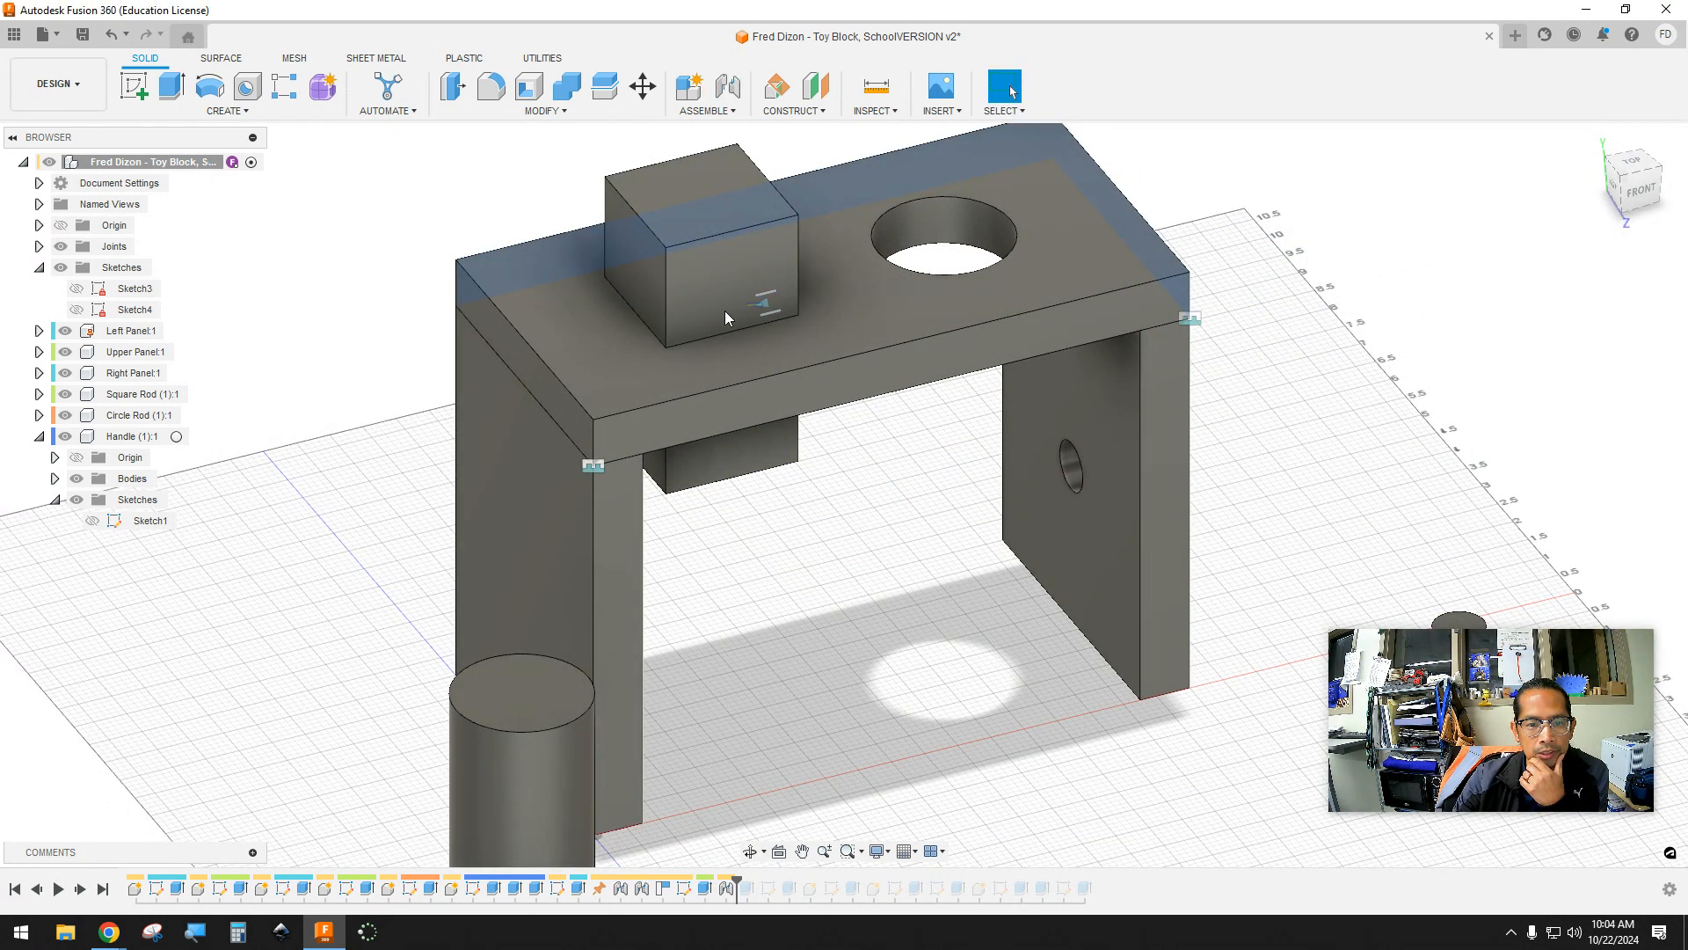
Test the square rod's slider by moving it sideways and back, and undo the trial moves and the joint
drag(742, 272, 680, 274)
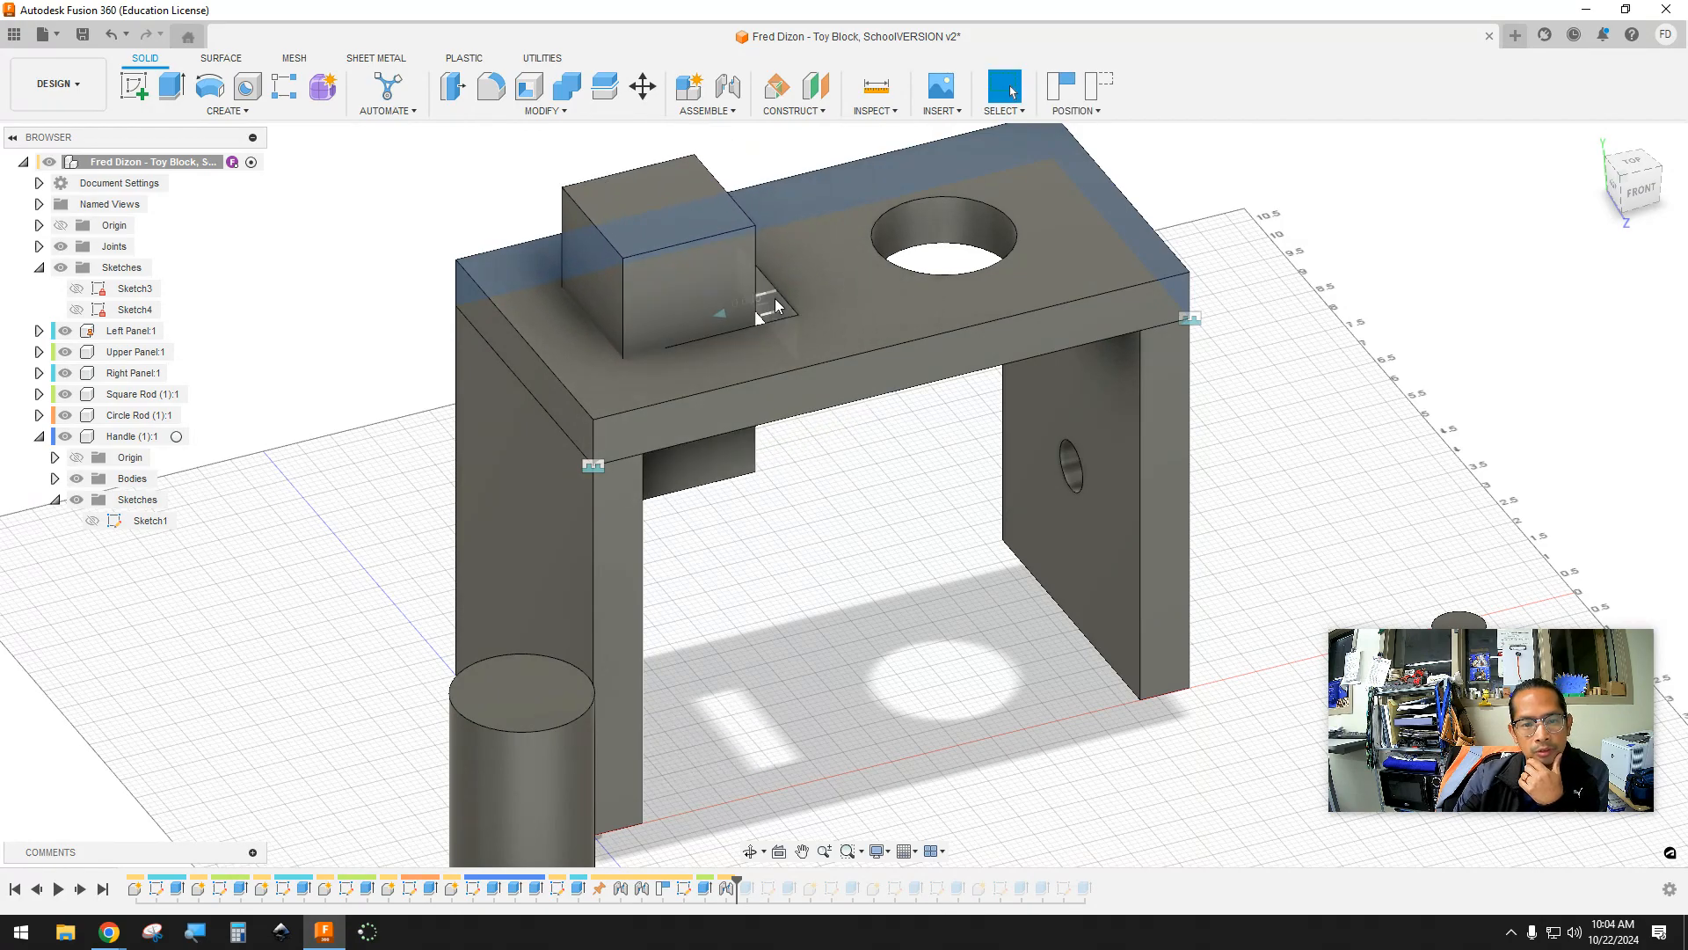
drag(688, 282, 727, 283)
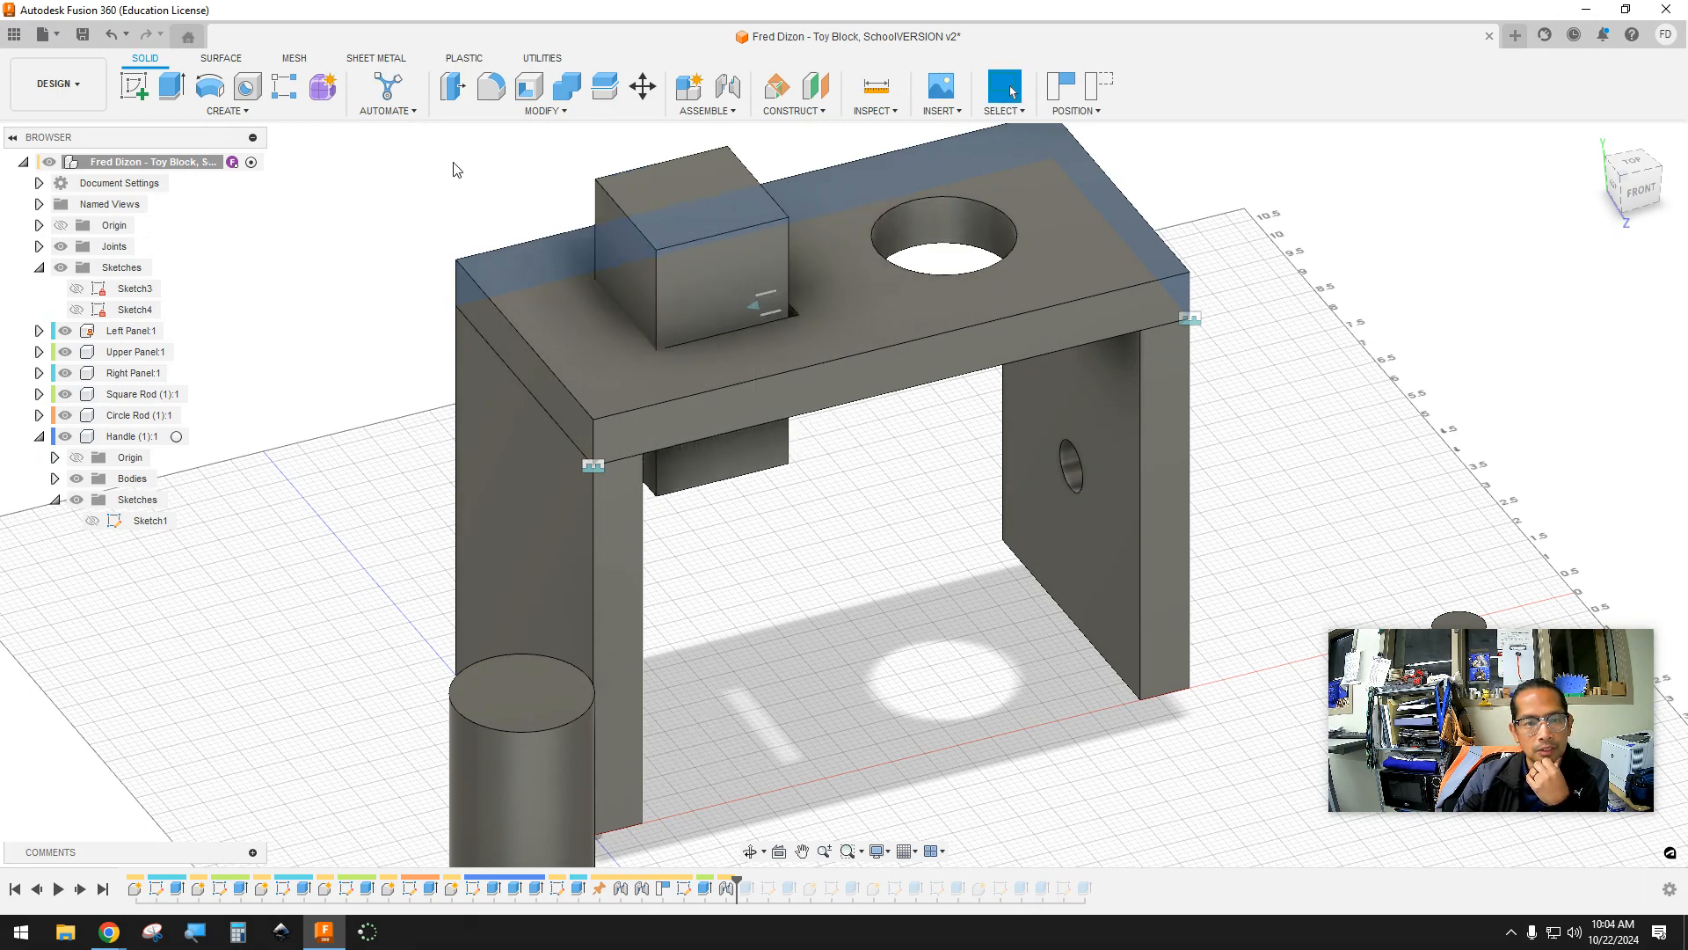
click(111, 36)
click(111, 36)
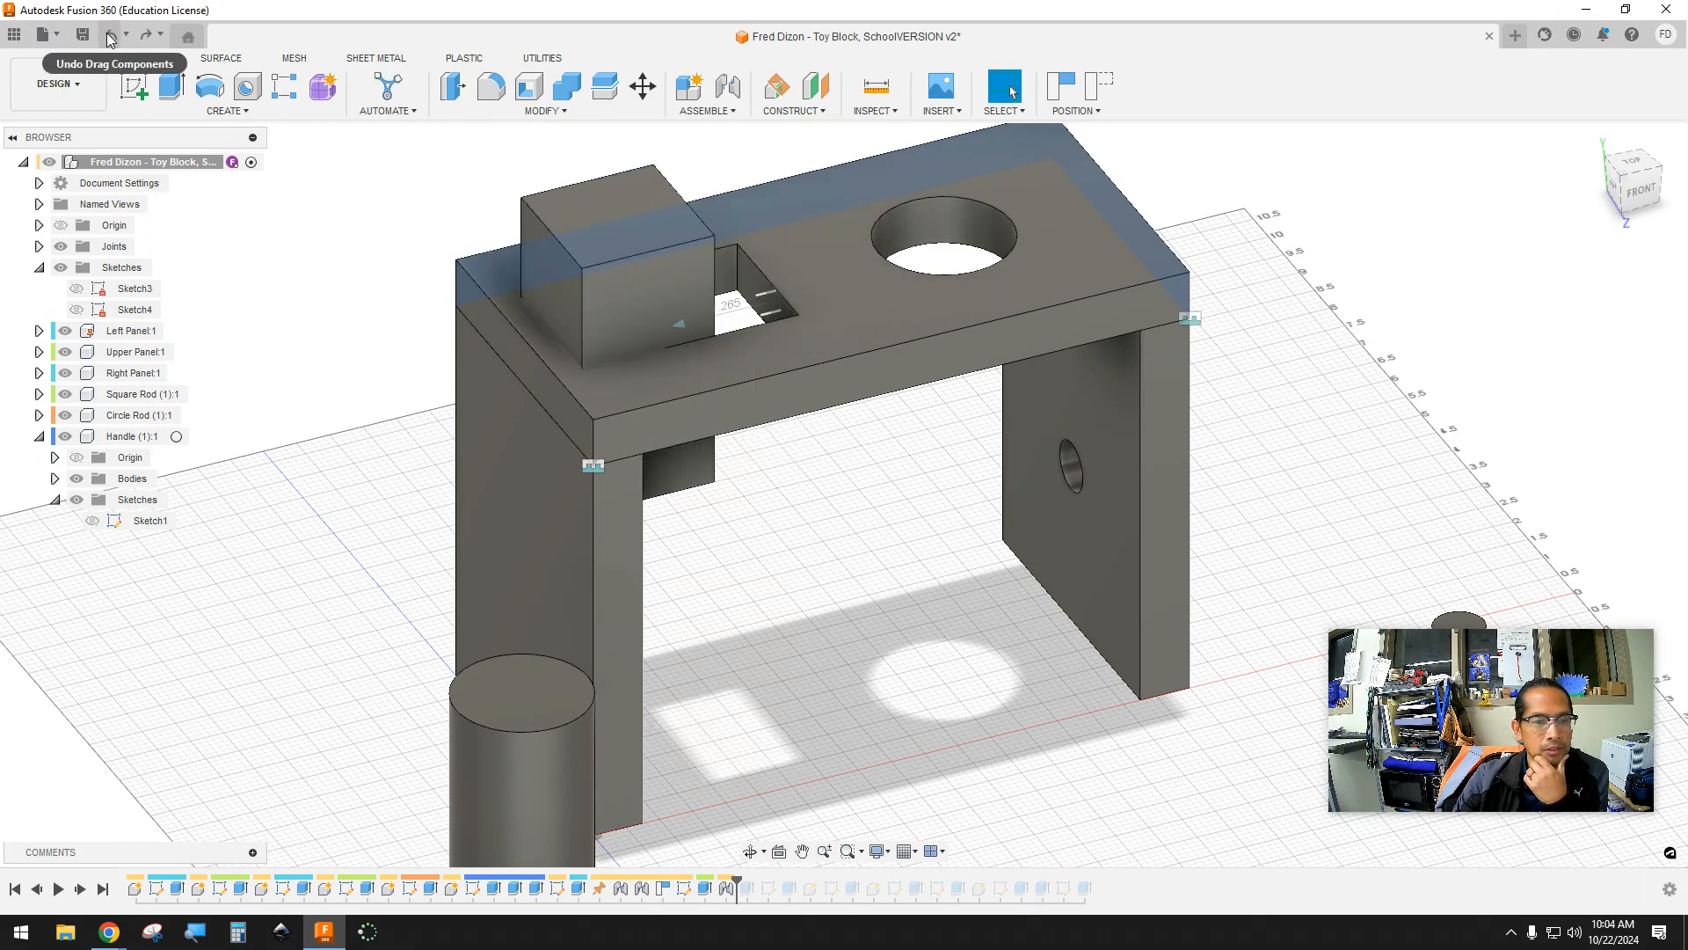
click(110, 36)
click(111, 36)
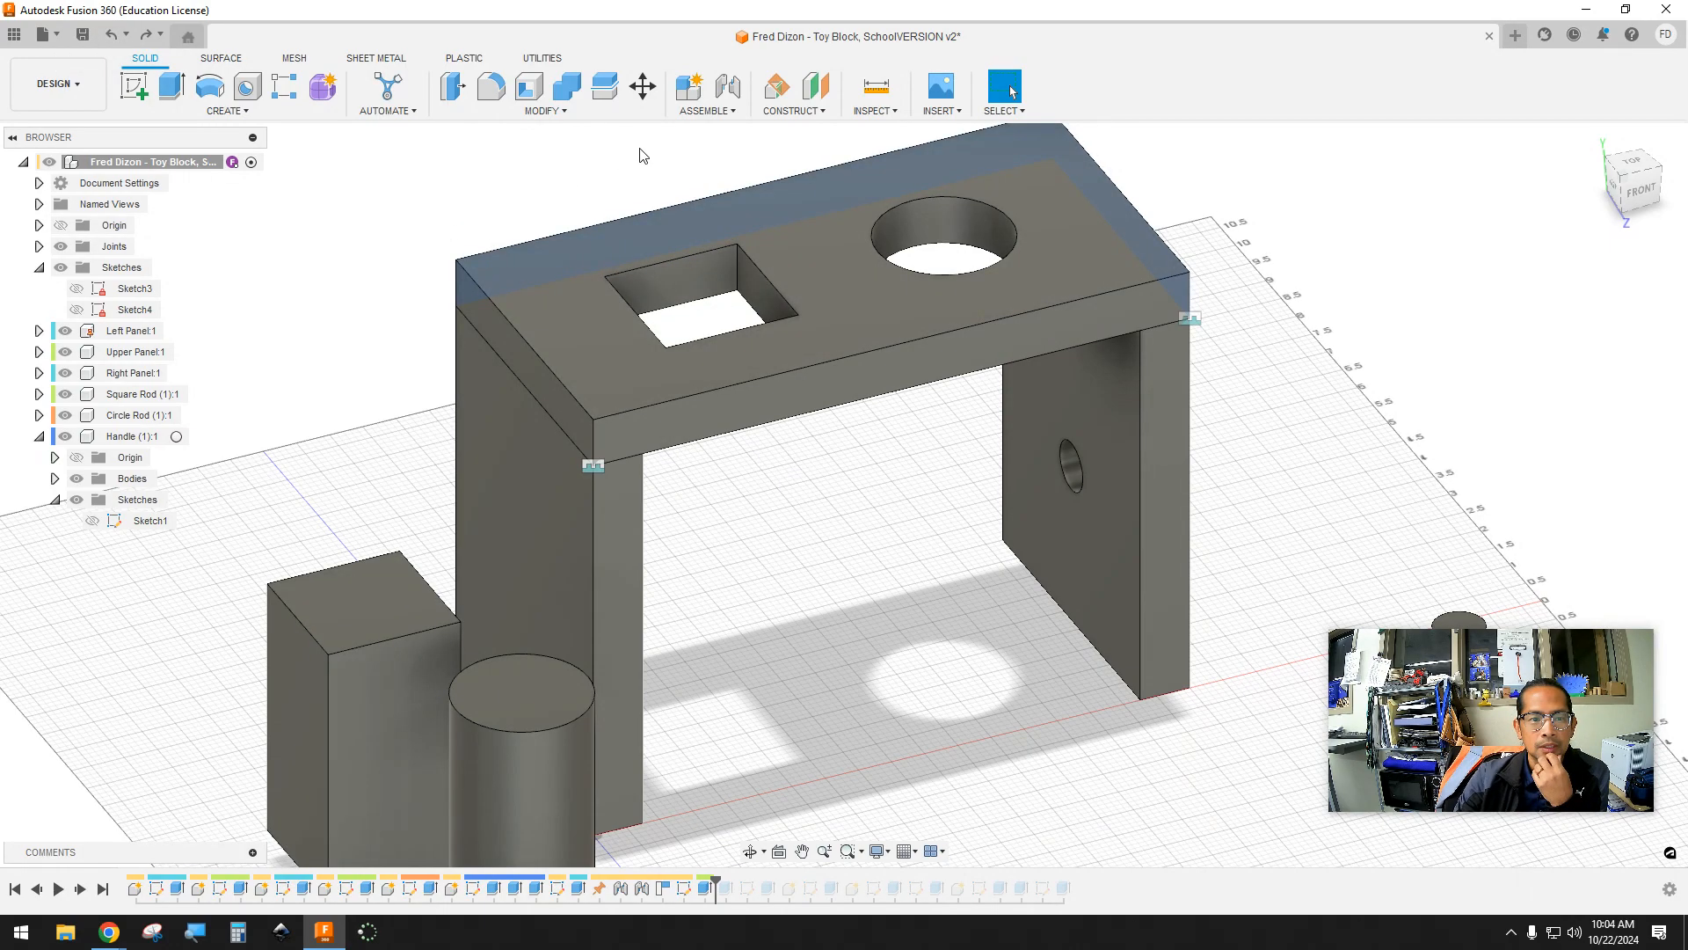
Create a Slider joint from the square rod's end-face centre to the square hole's side edge with Offset Y -1.00 in, and slide the rod down
click(690, 112)
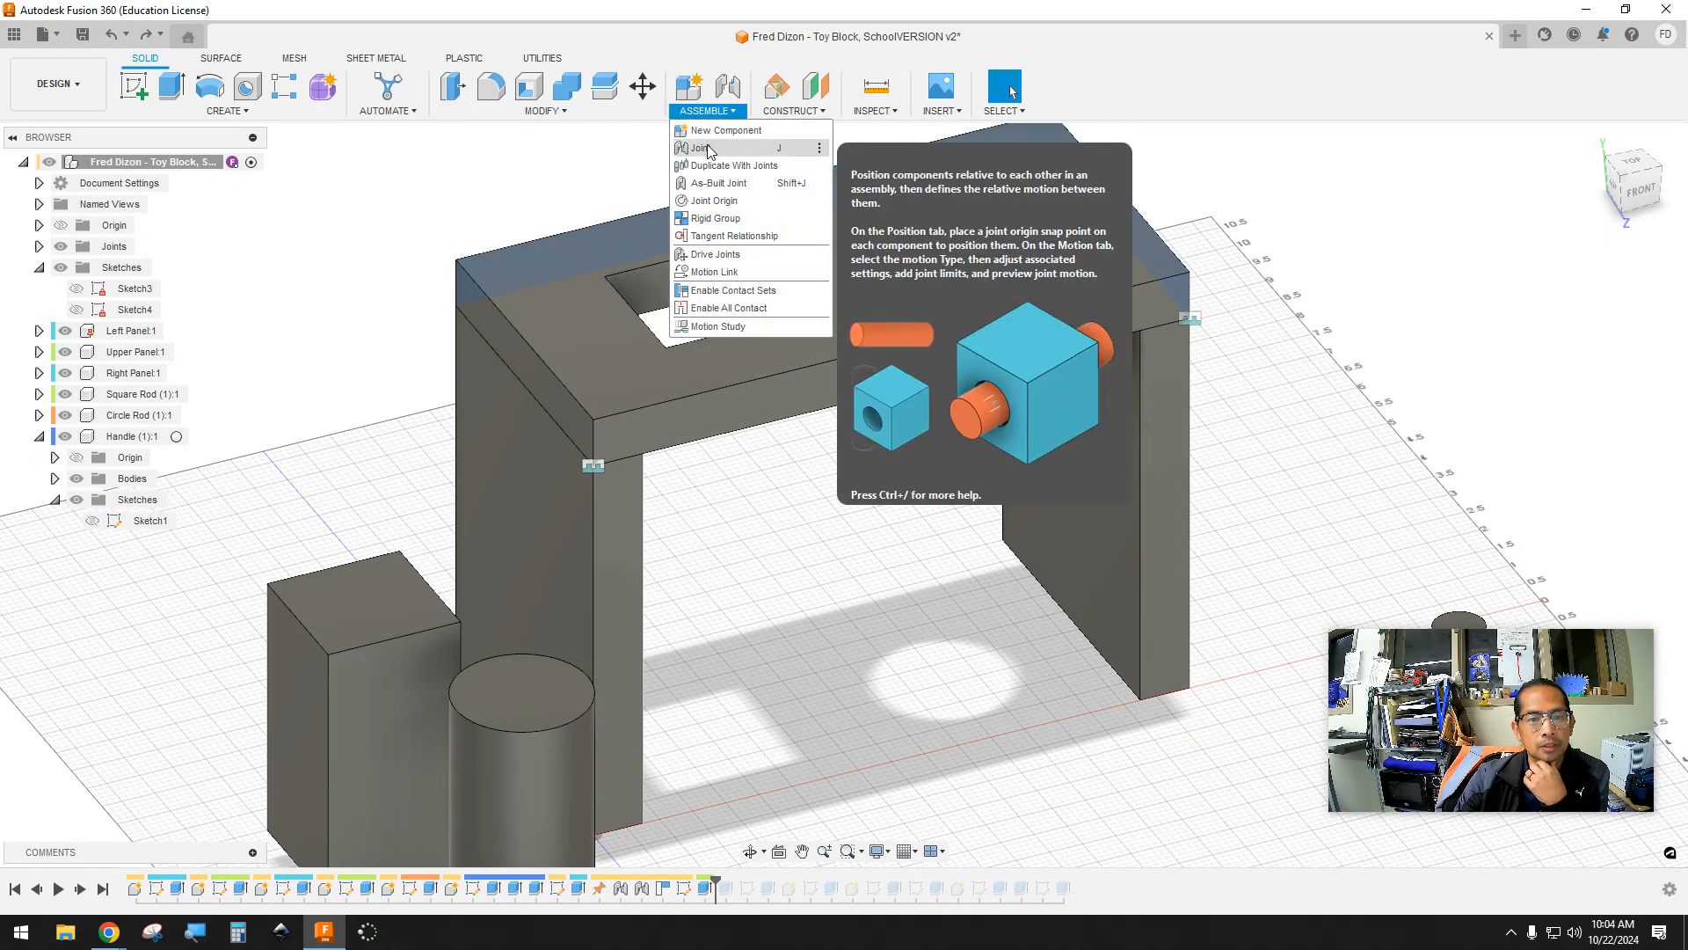
key(j)
click(1508, 266)
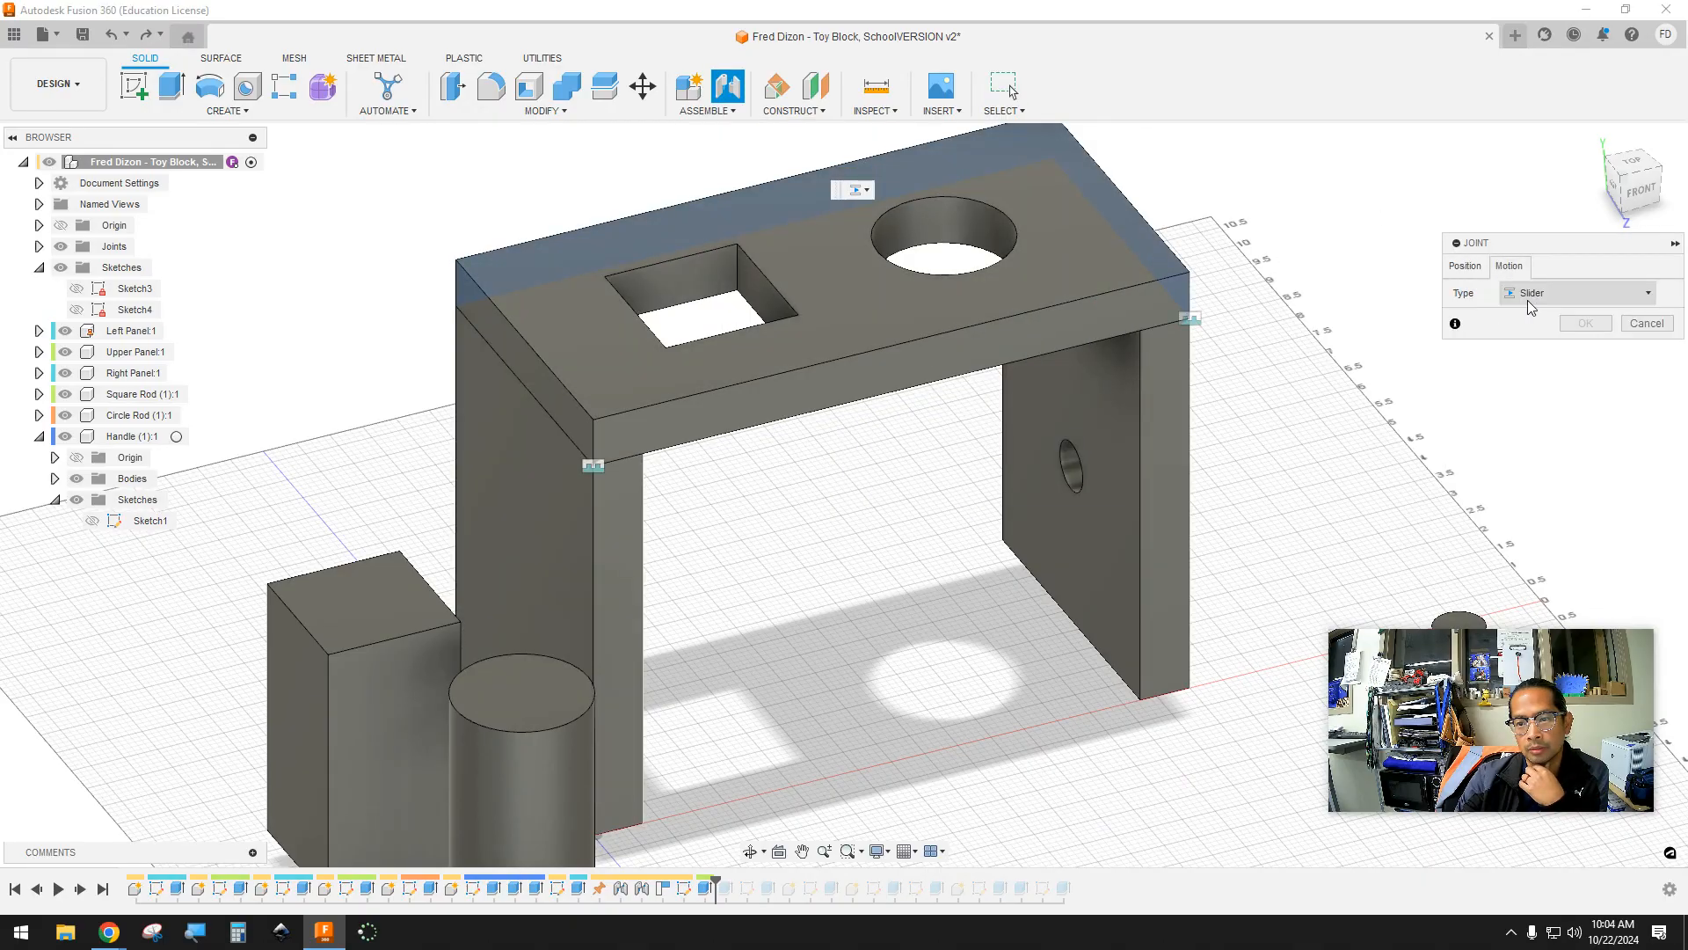
scroll(1545, 297, down, 2)
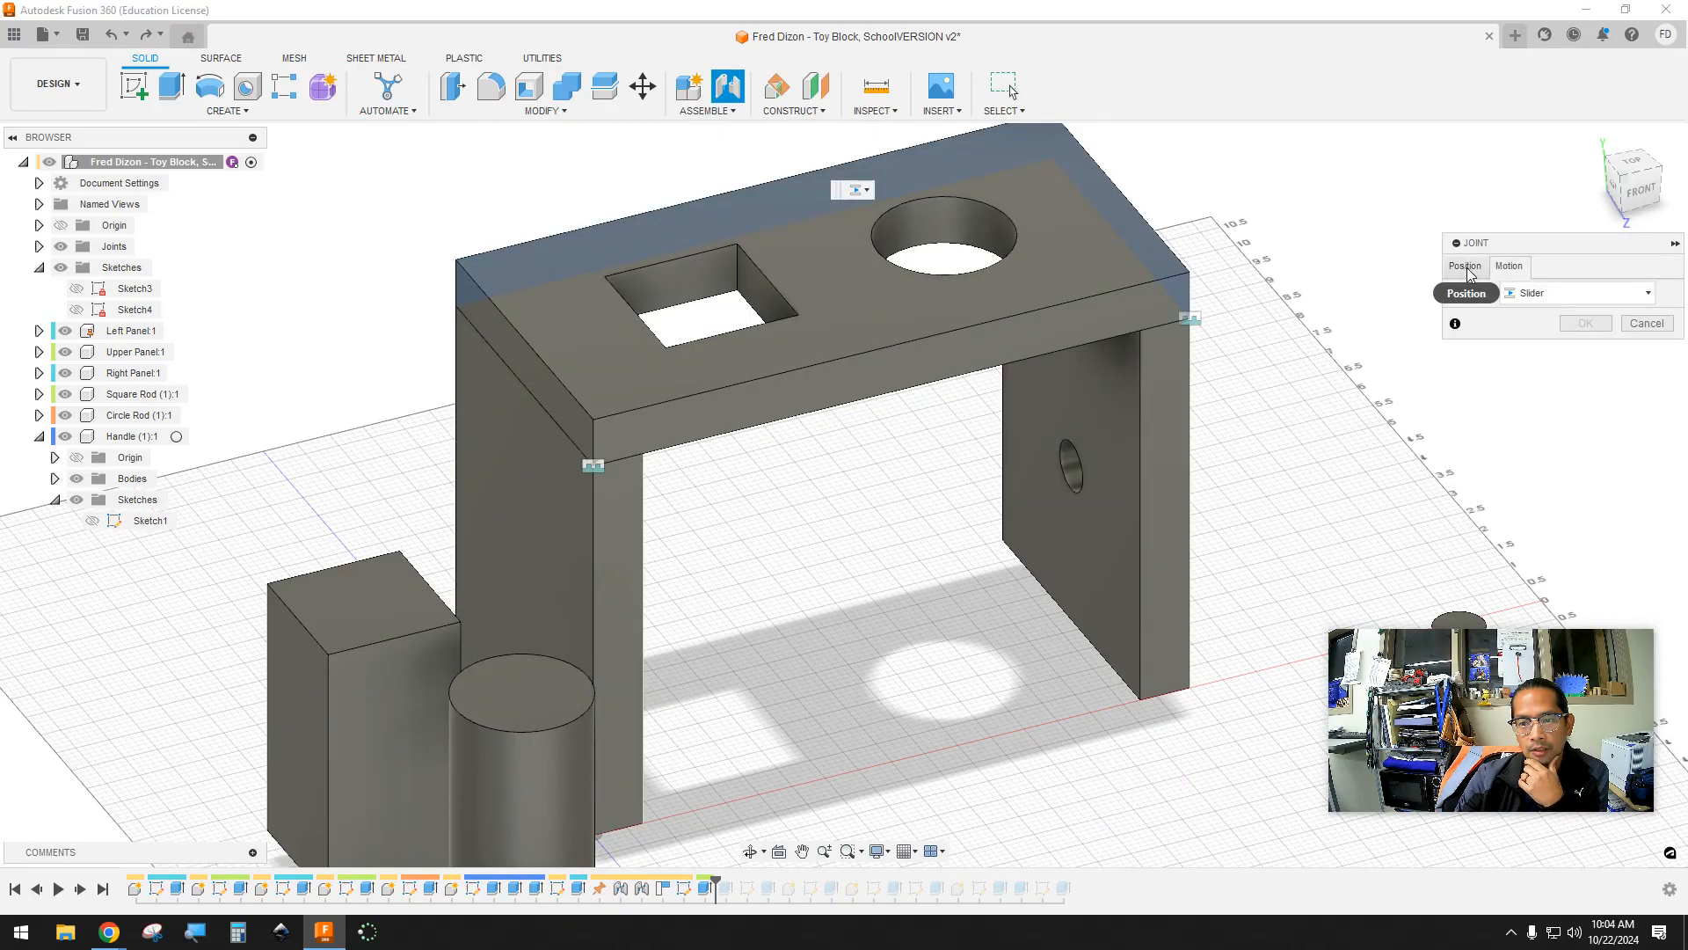
click(1466, 265)
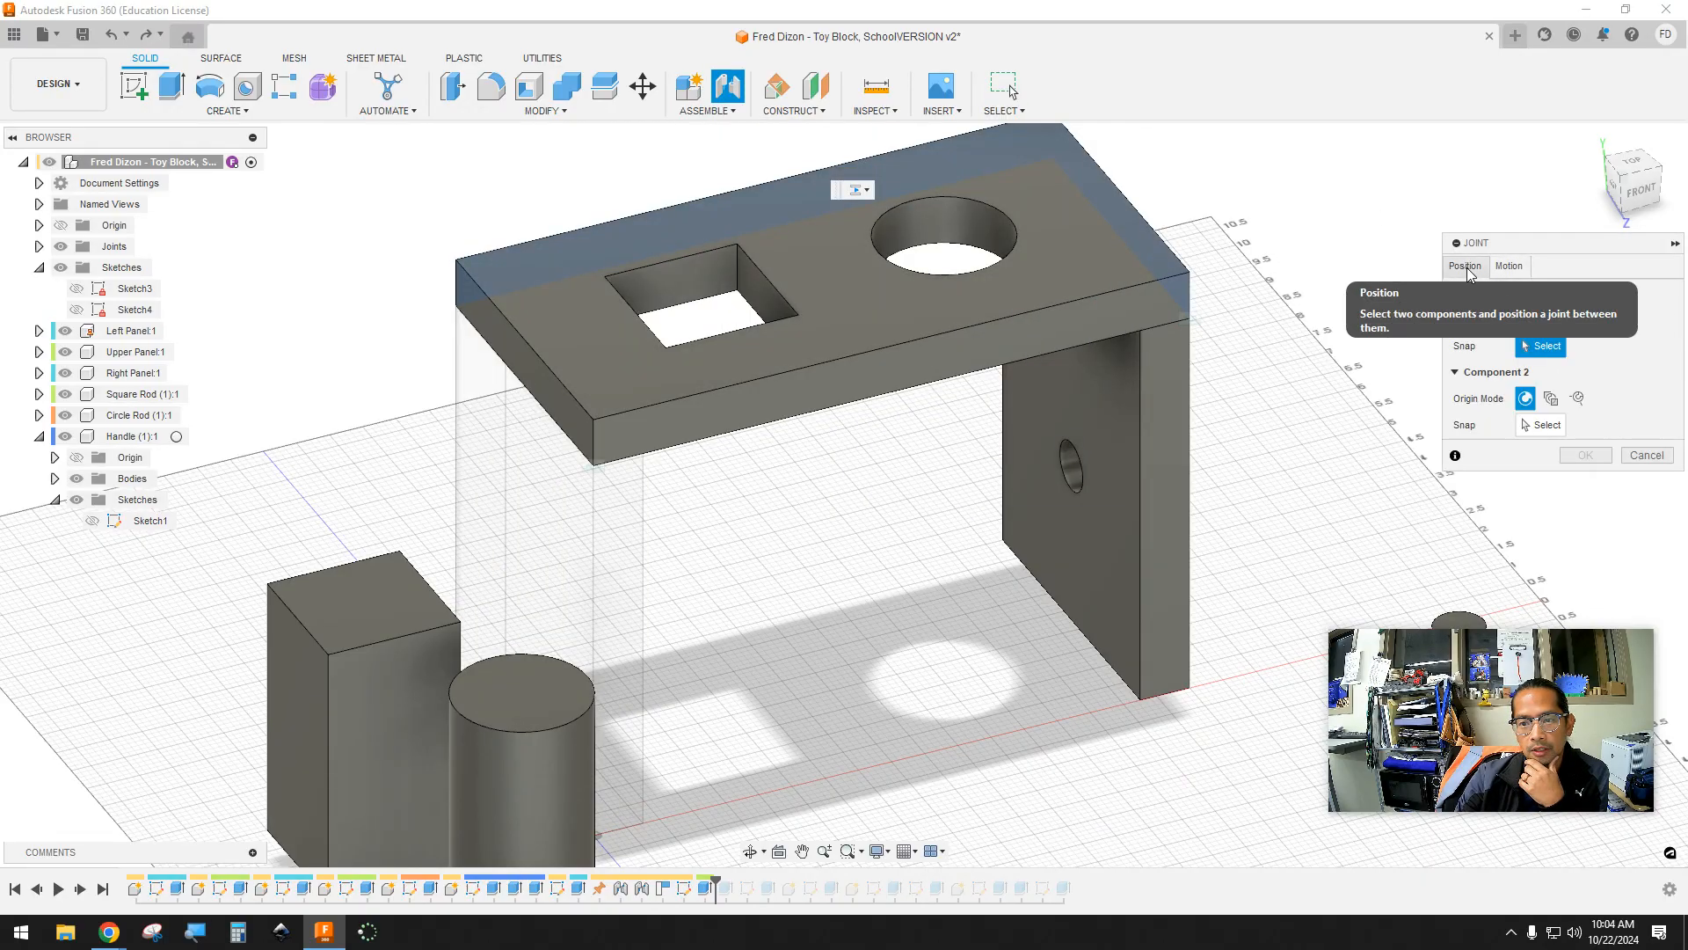
click(361, 606)
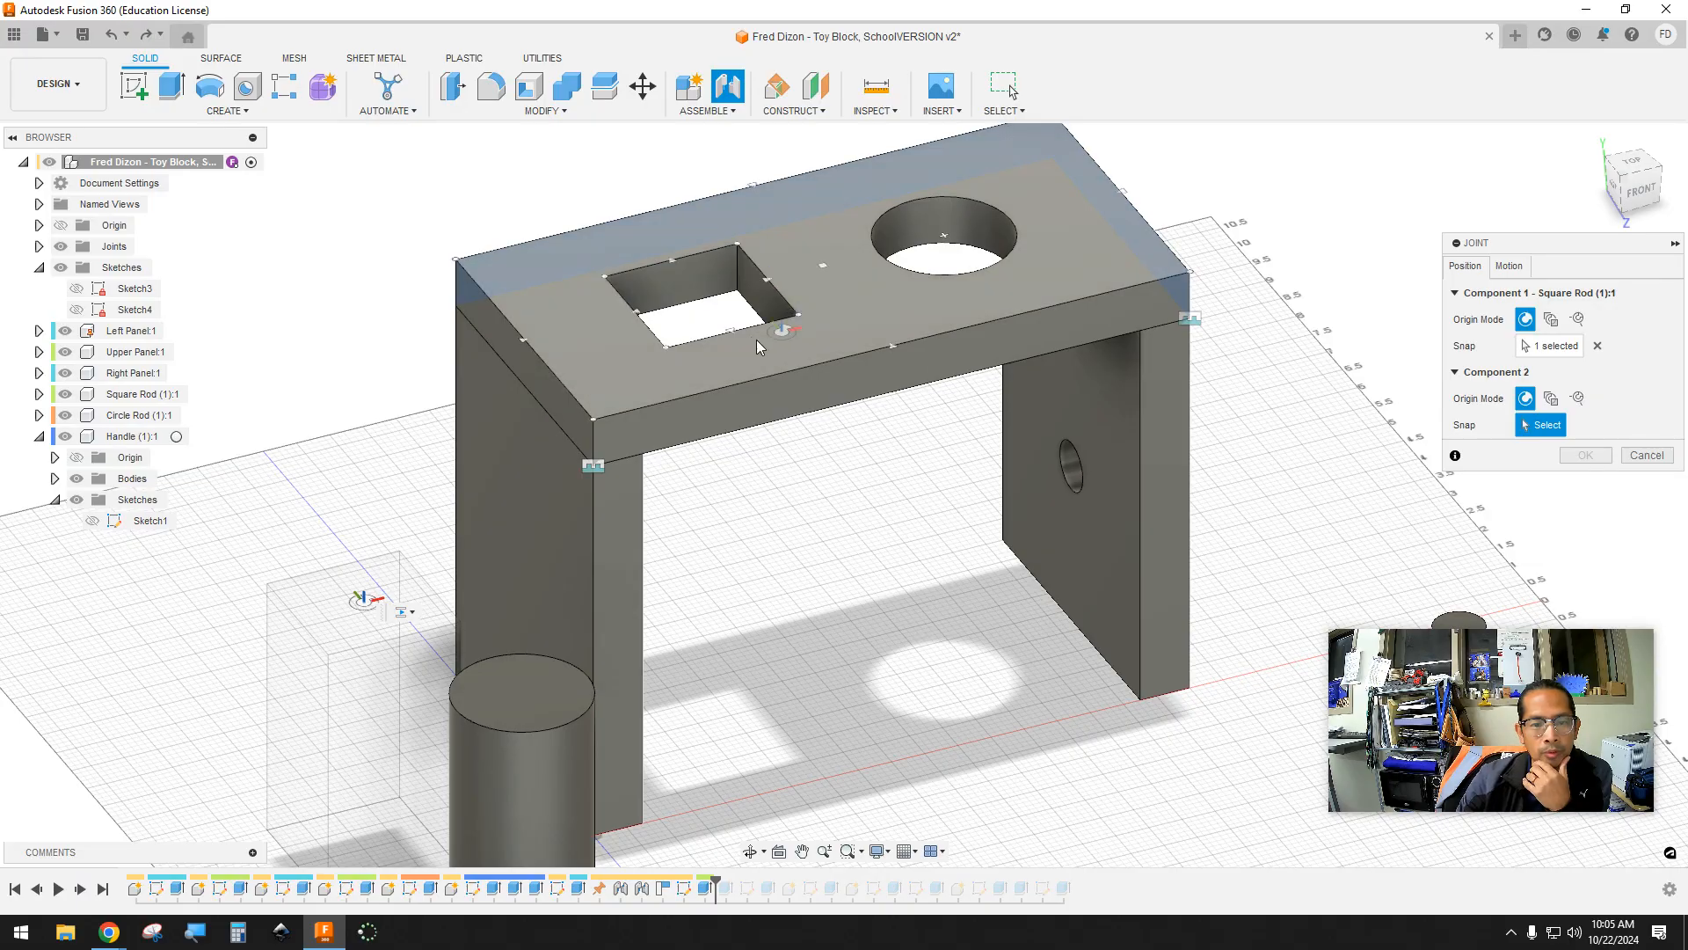
click(770, 267)
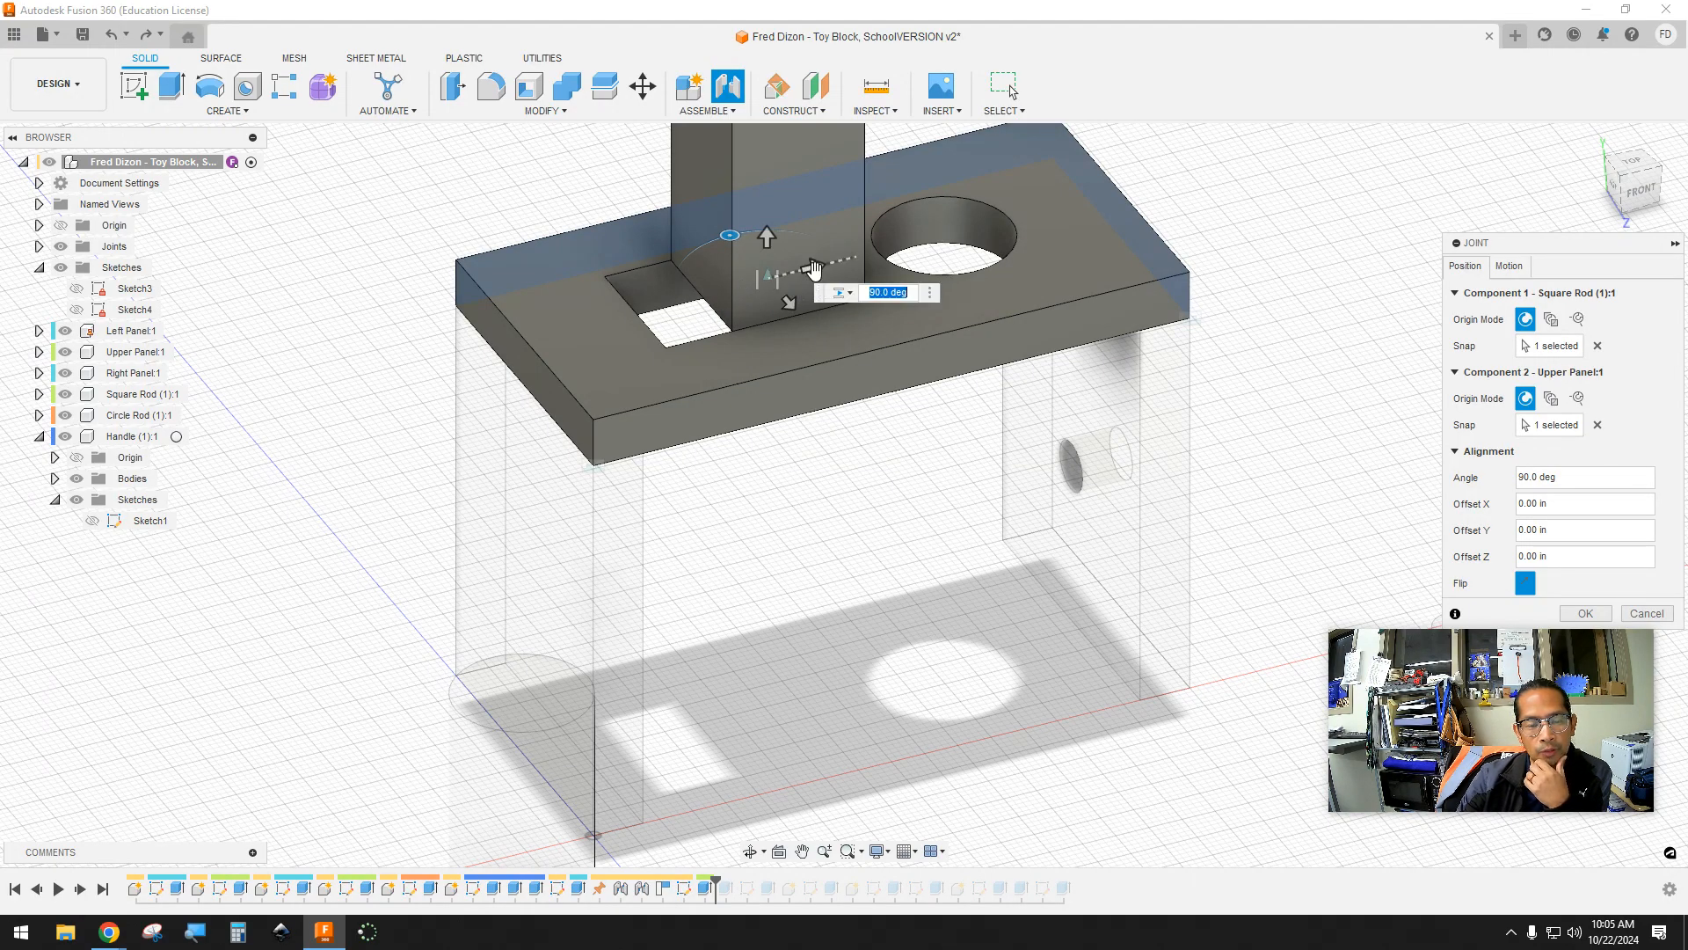
drag(812, 269, 749, 286)
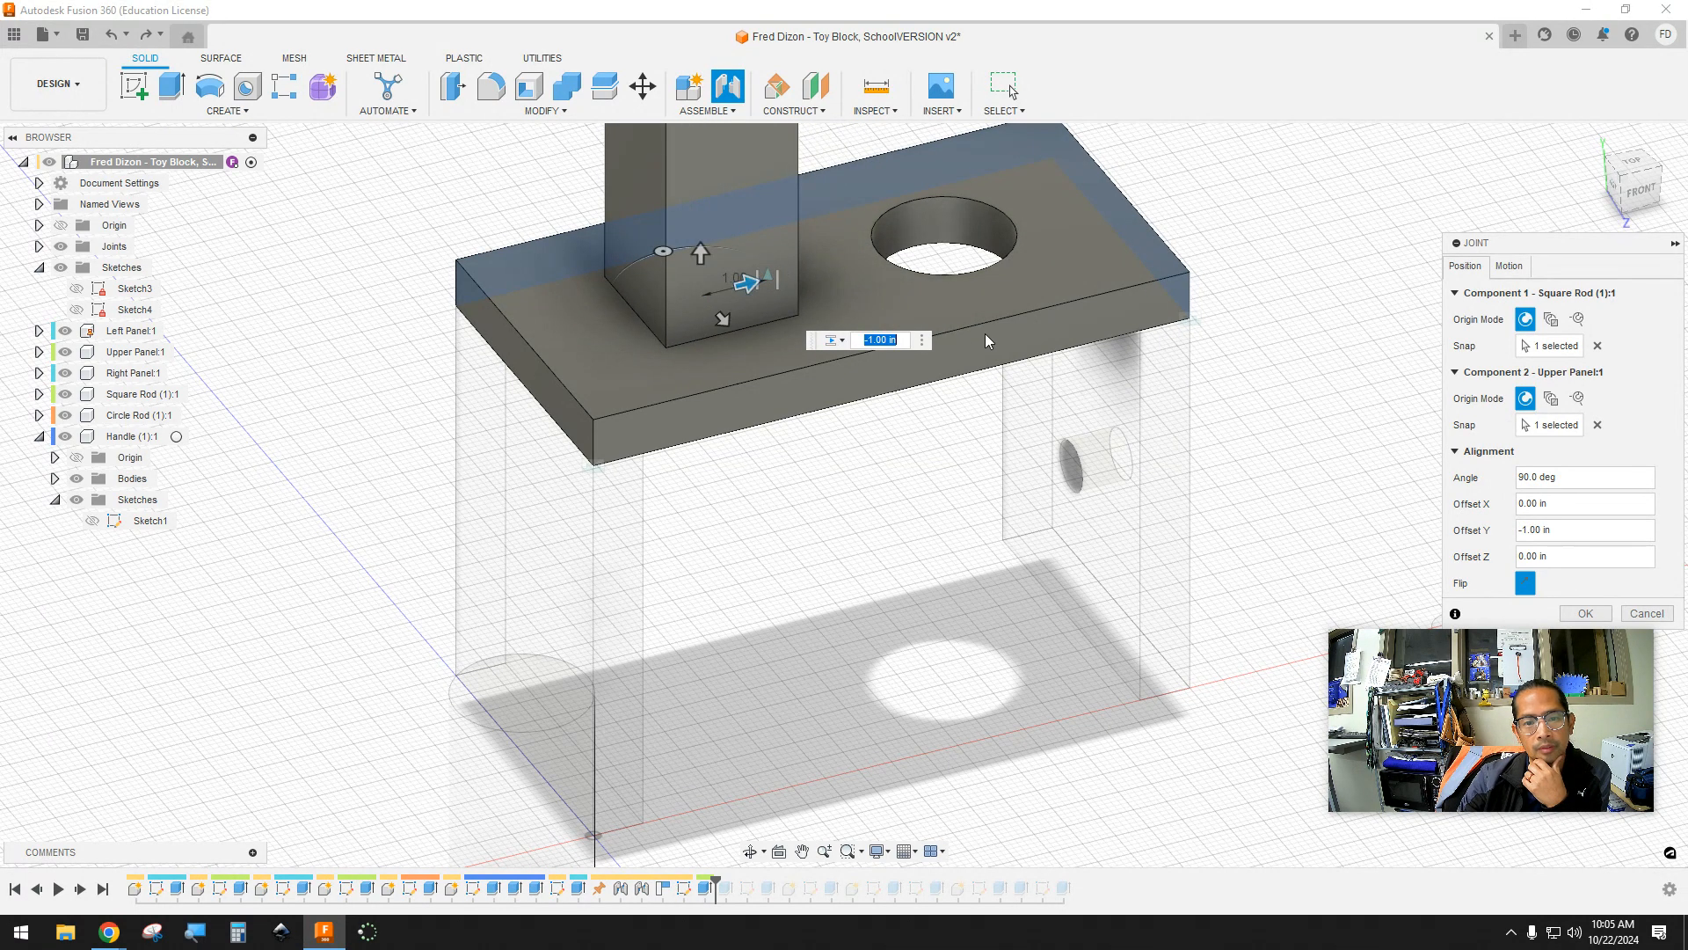
click(1587, 614)
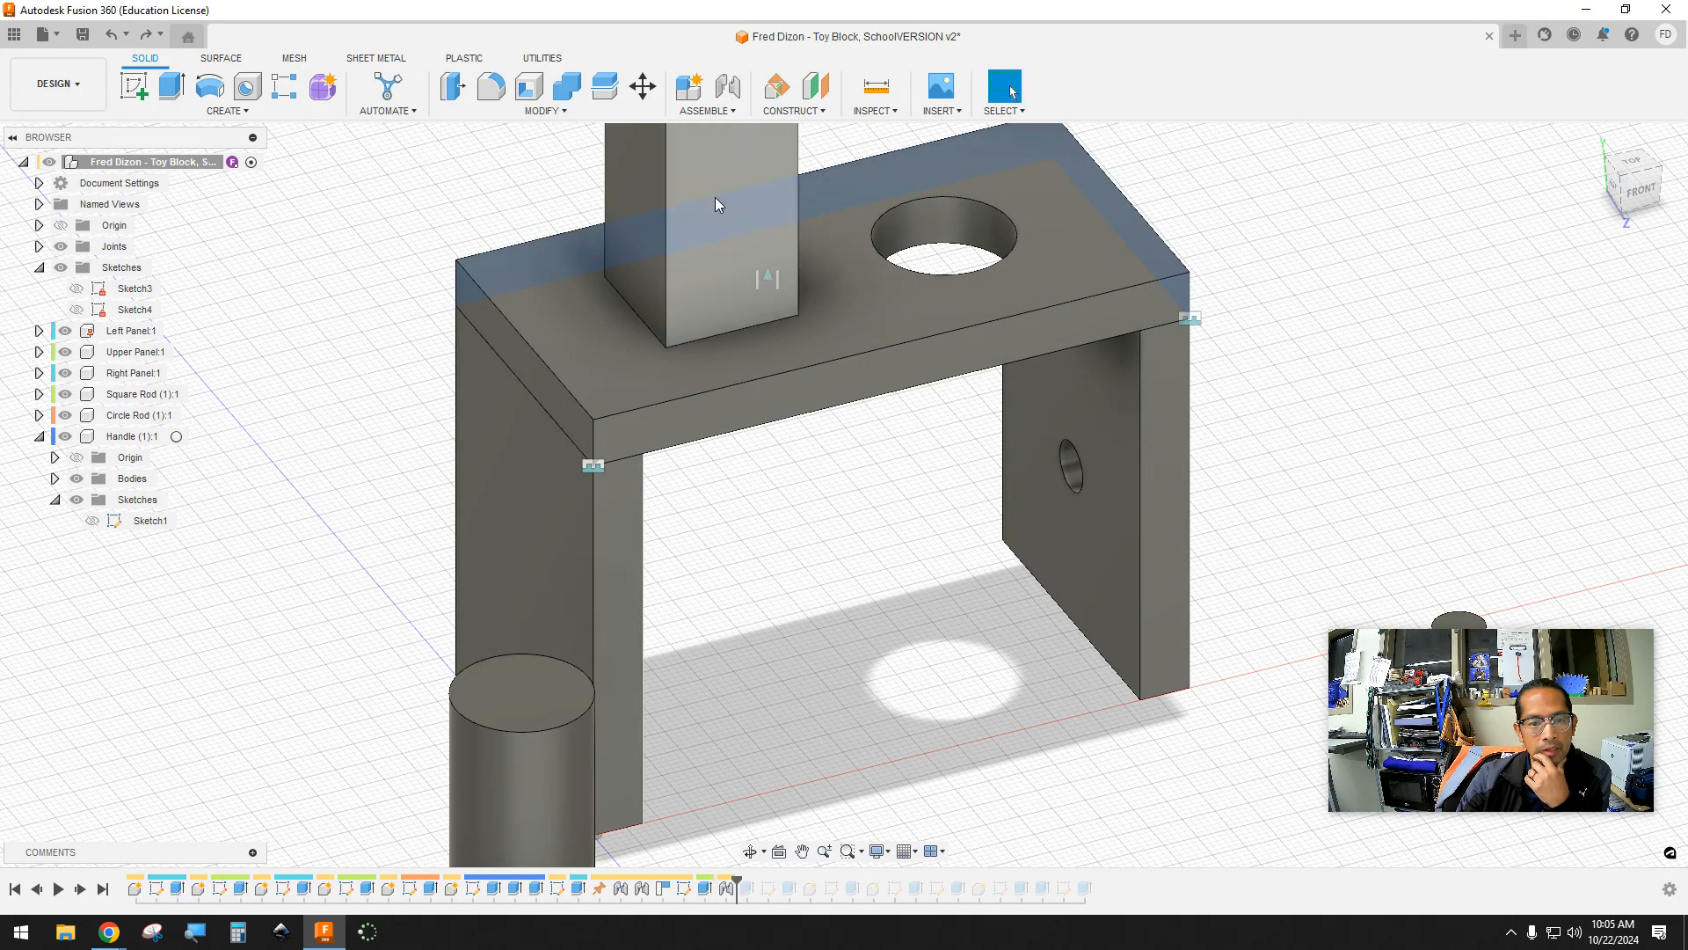
drag(708, 209, 730, 318)
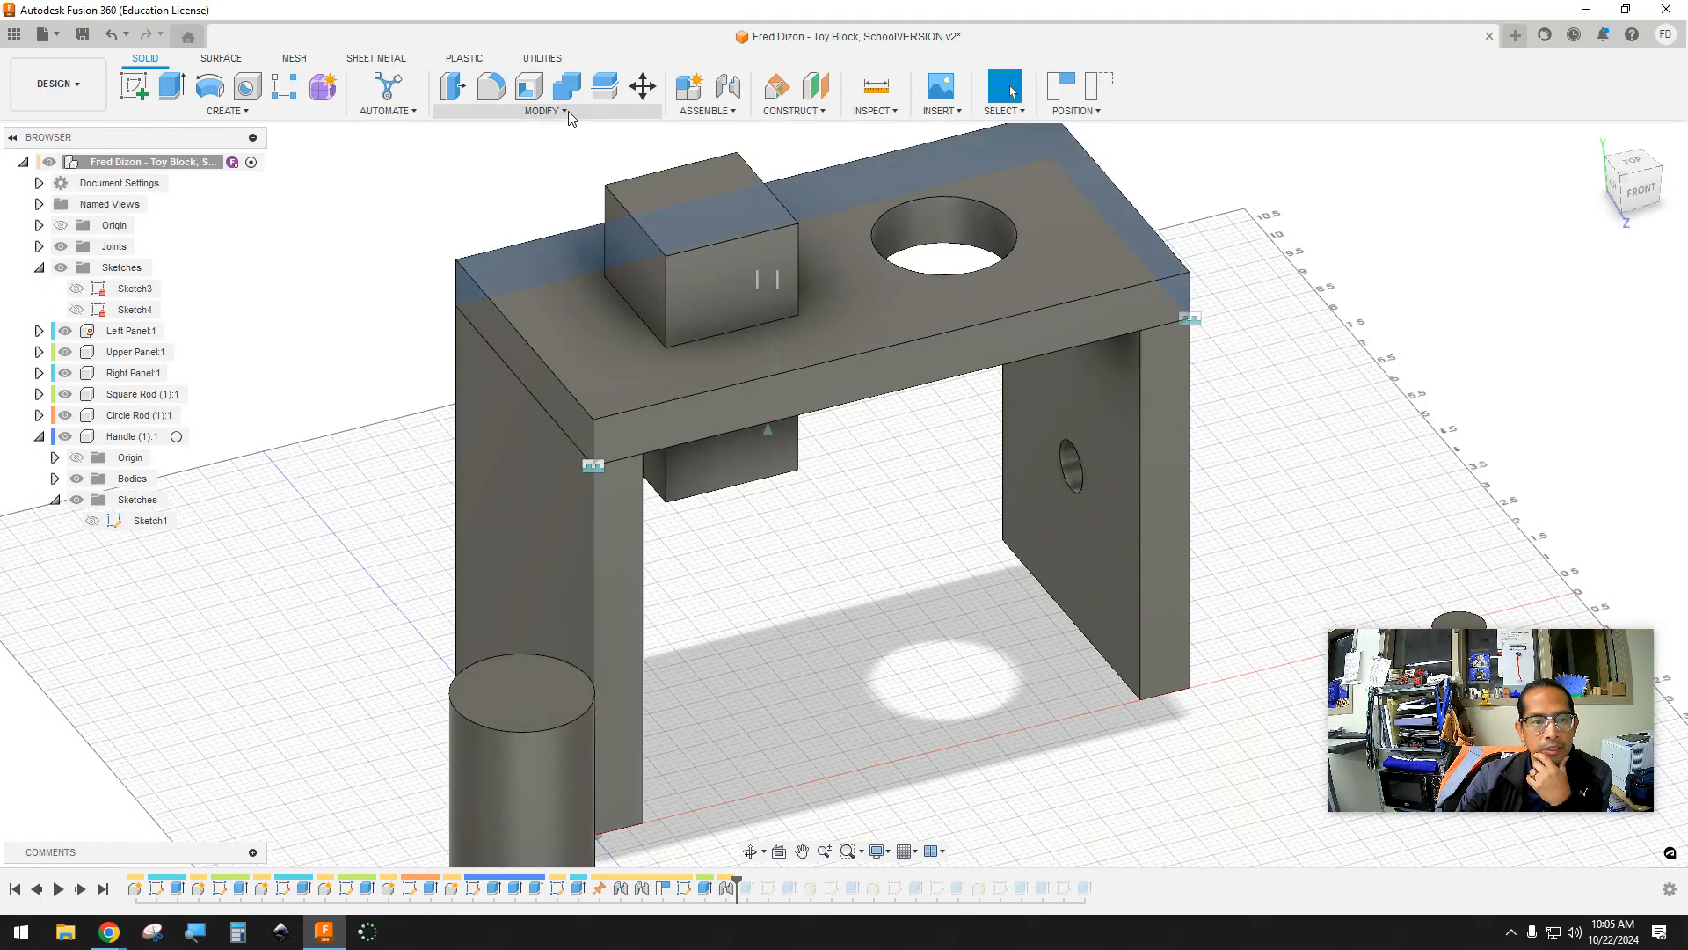
Create a Slider joint connecting the centre of the circle rod's top face to the centre of the upper panel's round hole
click(707, 111)
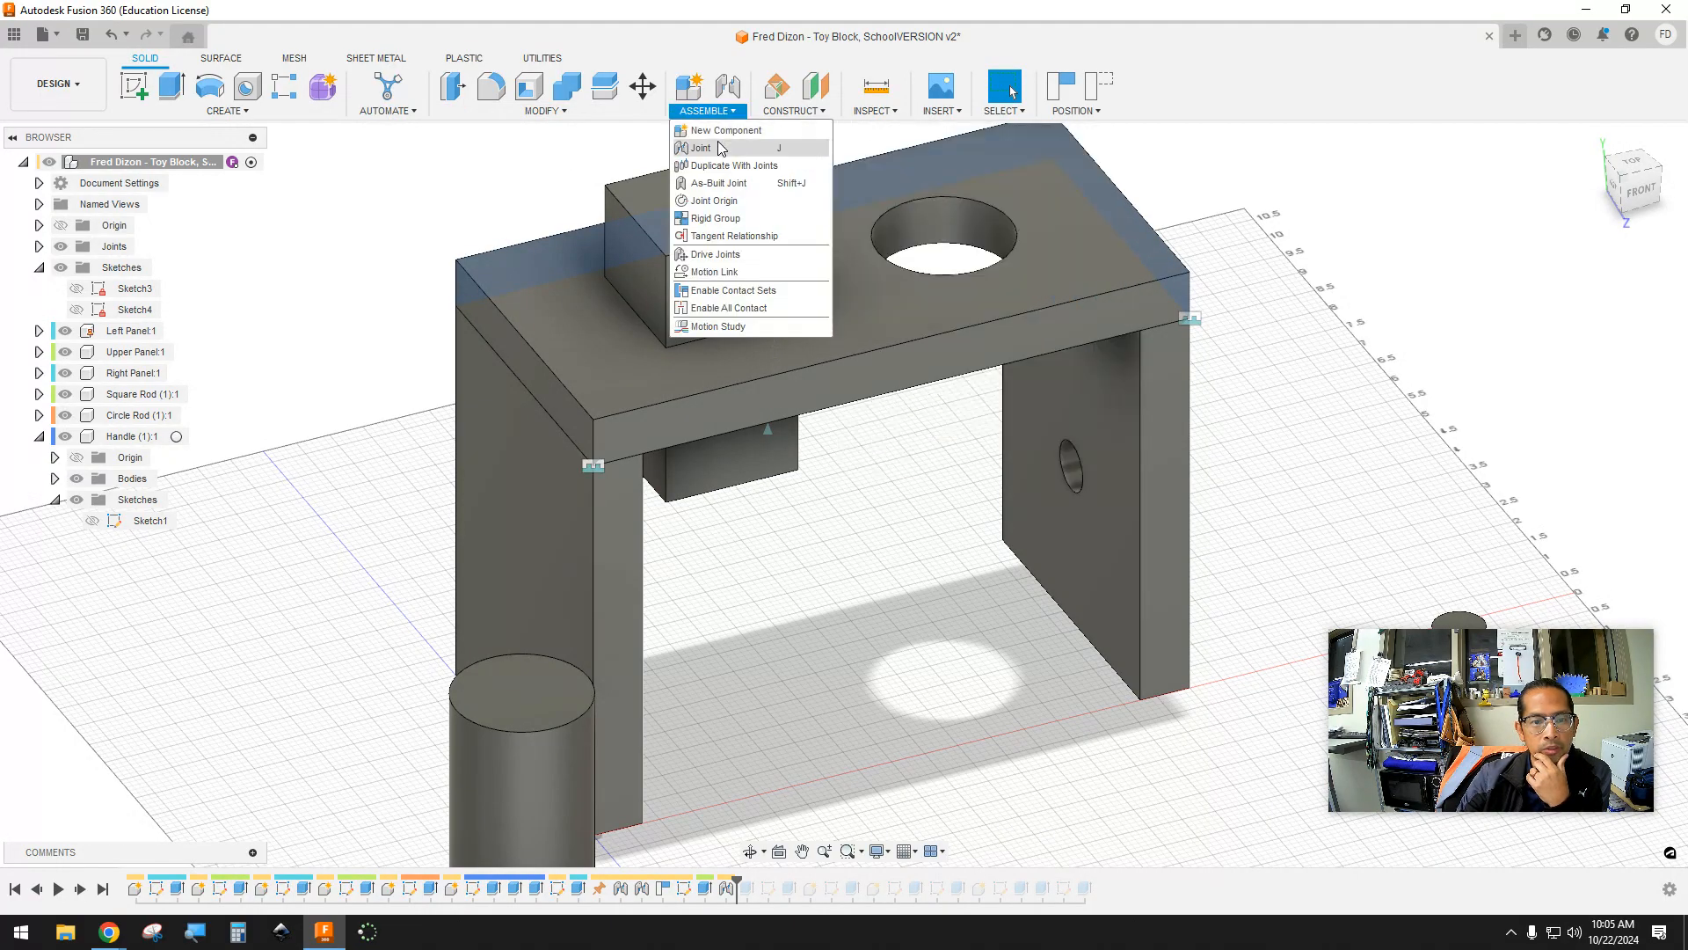
click(718, 145)
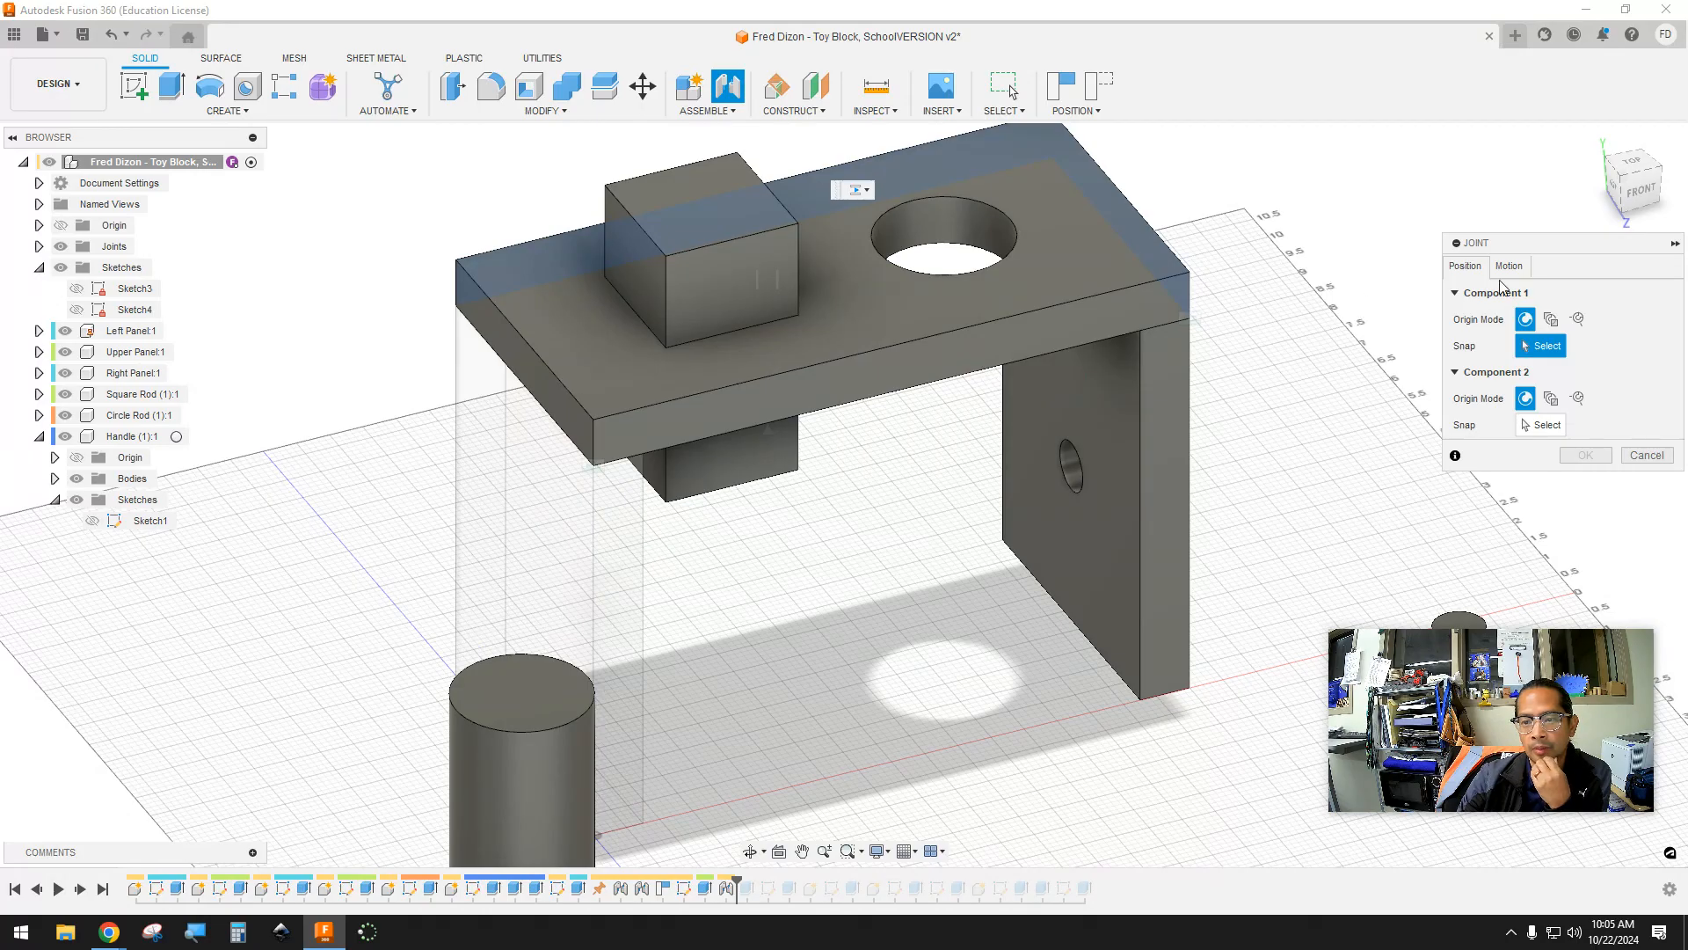
click(1508, 266)
click(1465, 266)
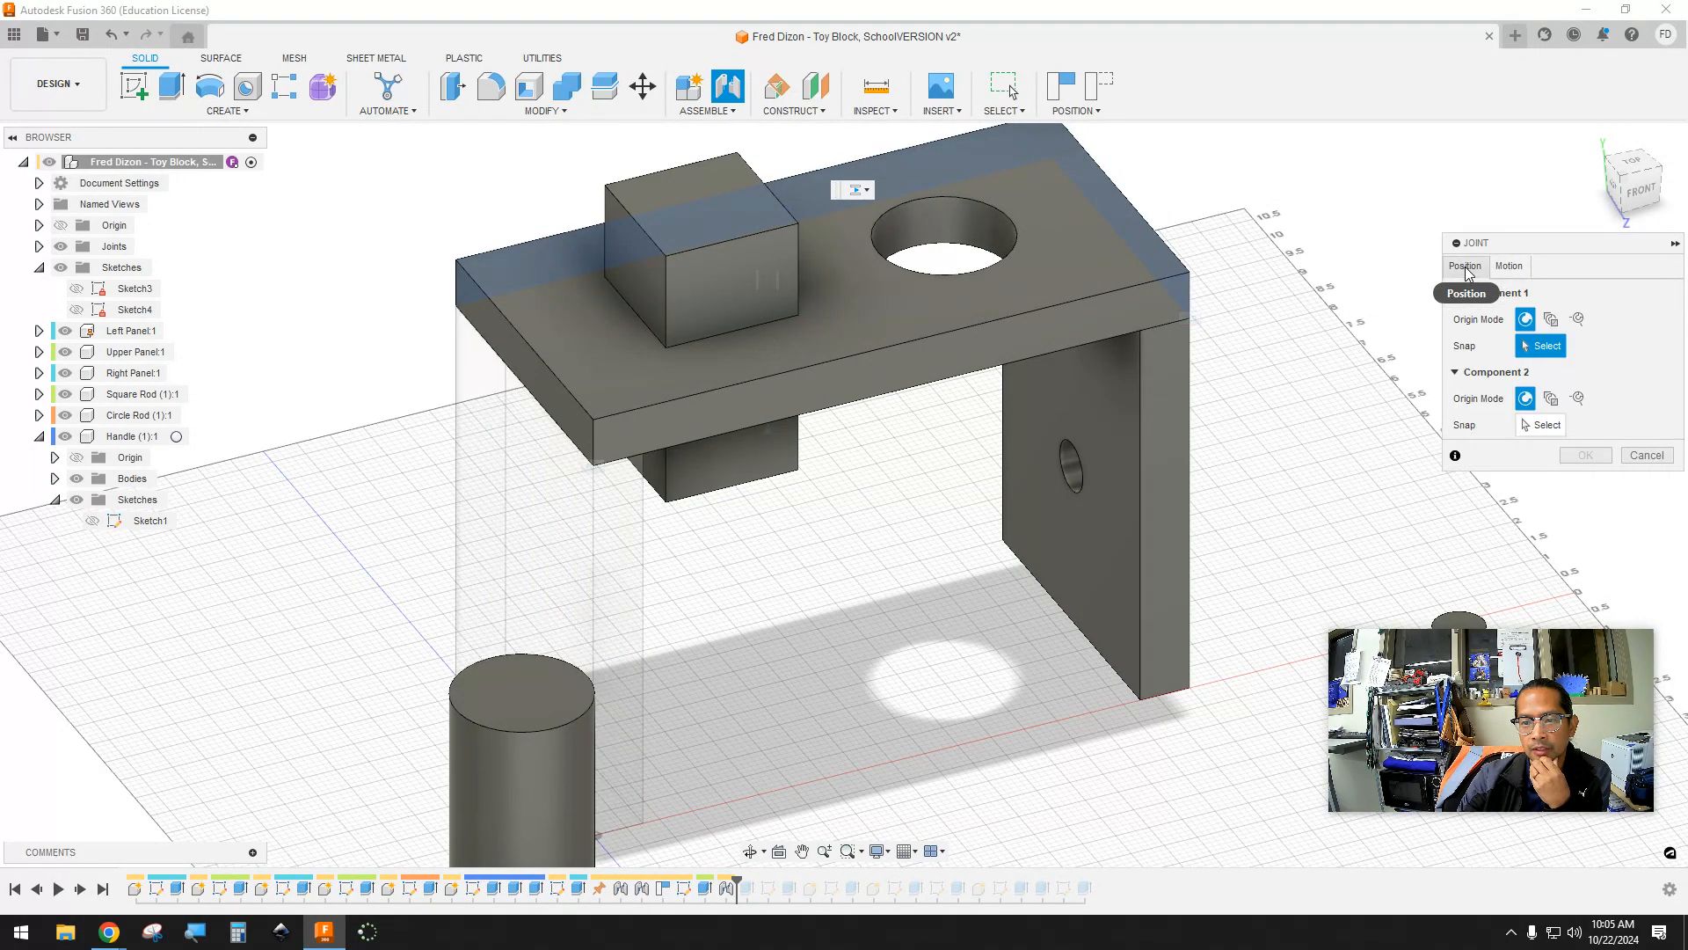
click(523, 691)
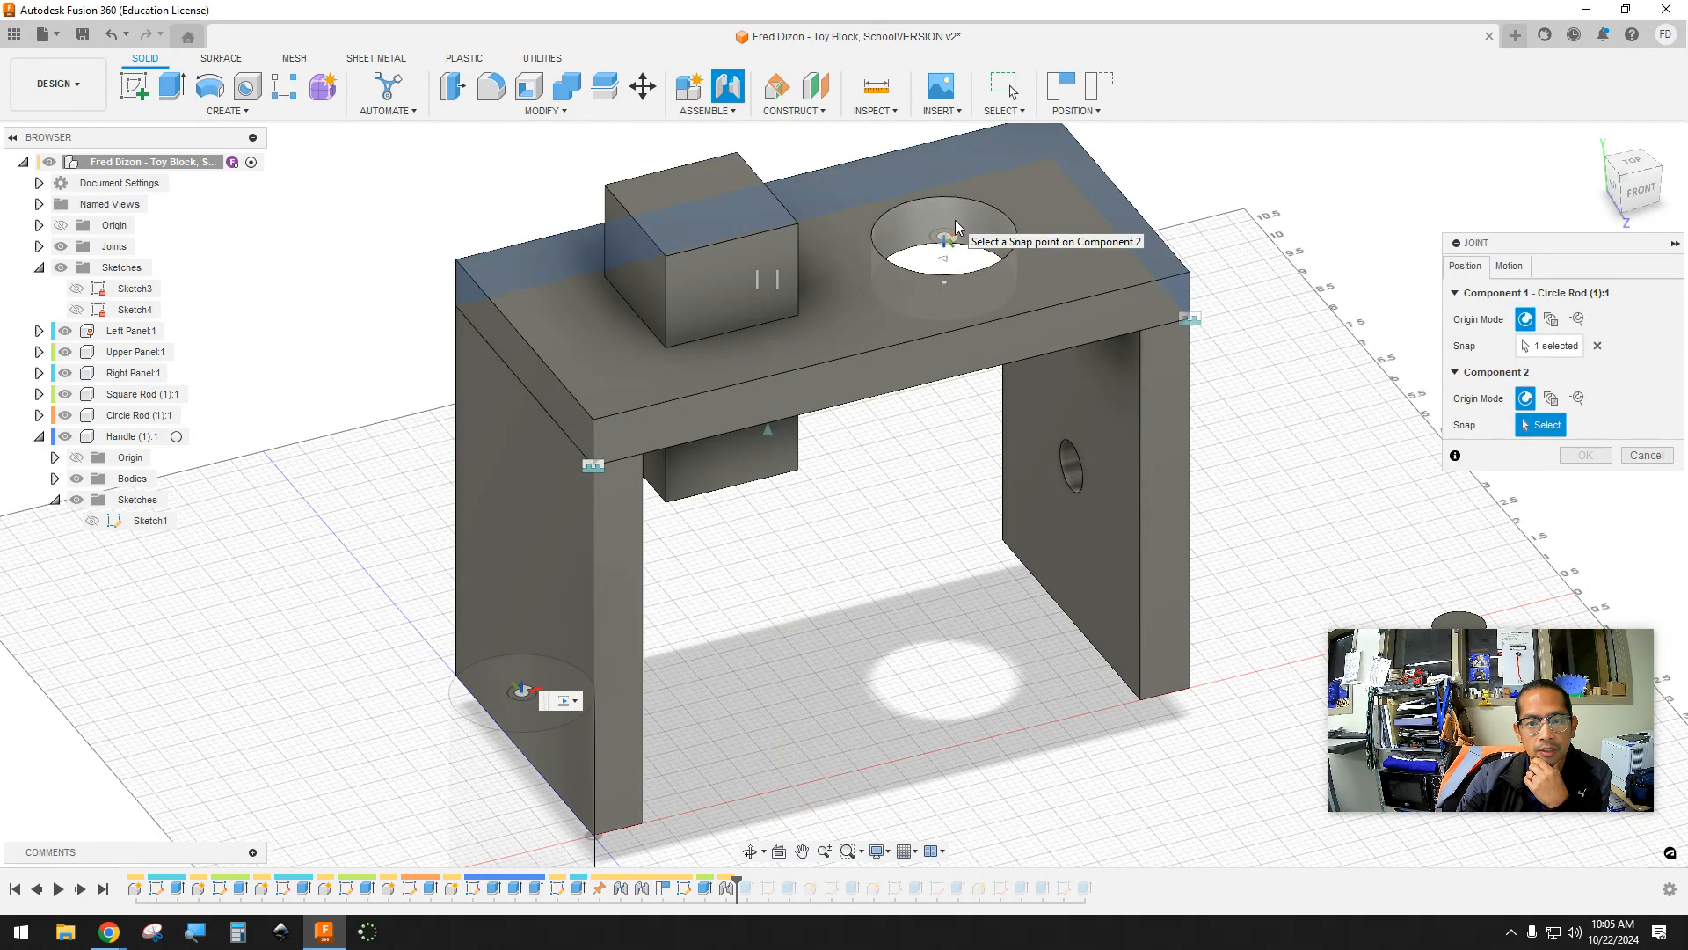
click(955, 220)
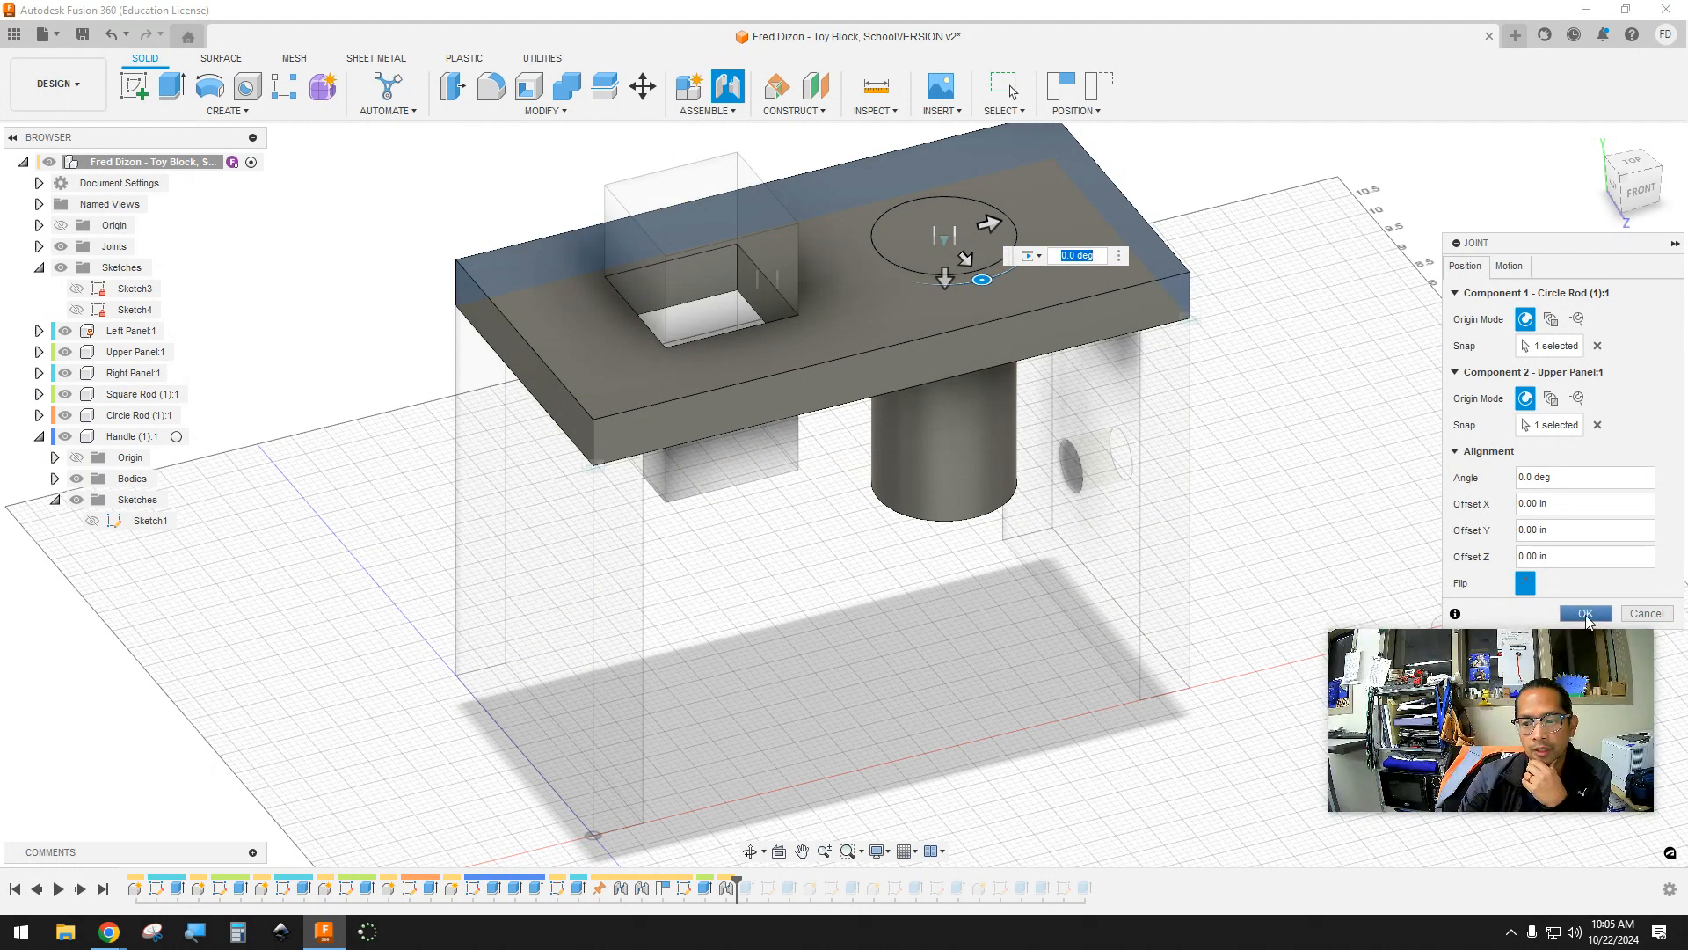
click(1585, 613)
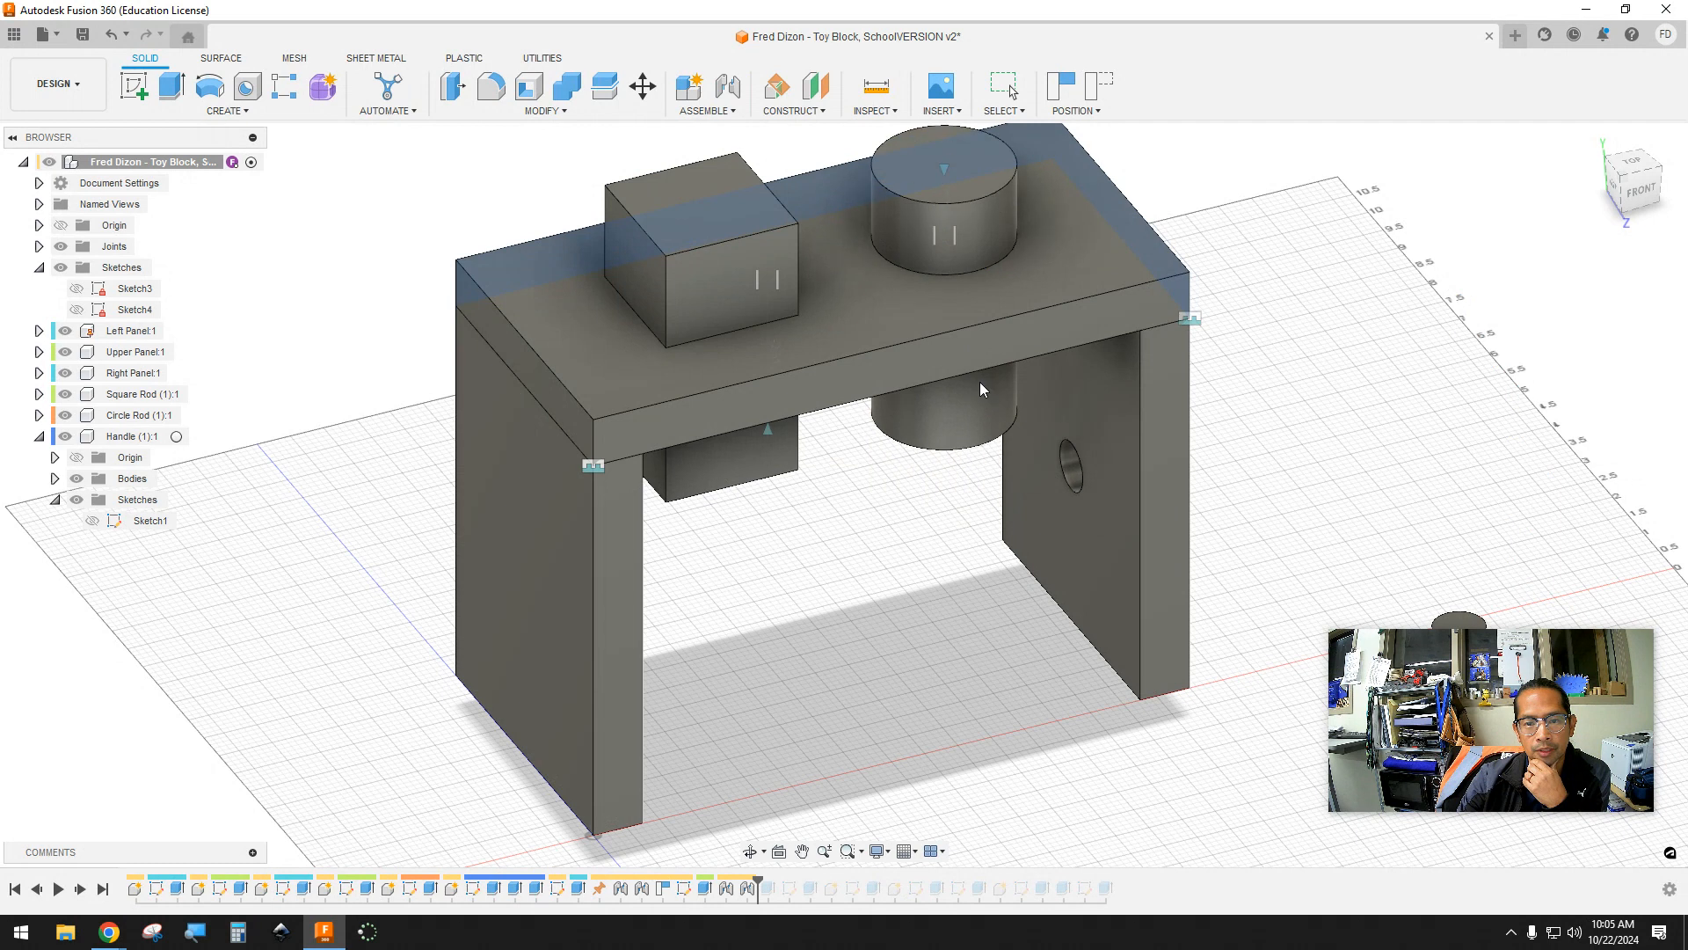
scroll(1231, 499, down, 5)
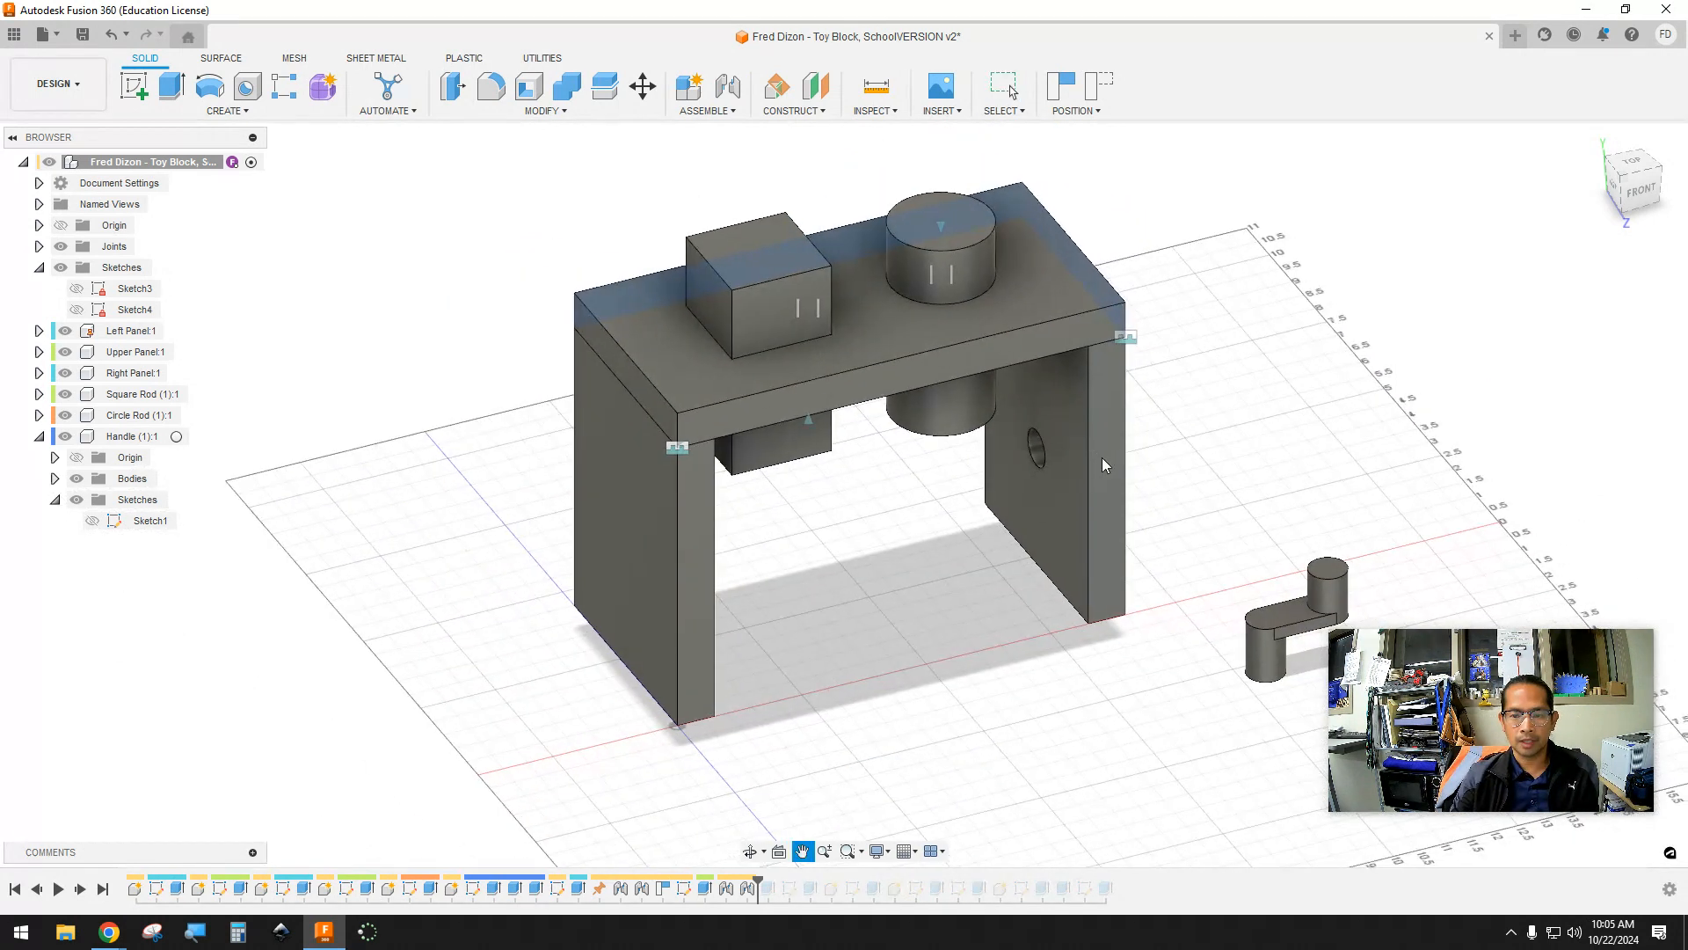
shift+middle_drag(1080, 473, 1044, 459)
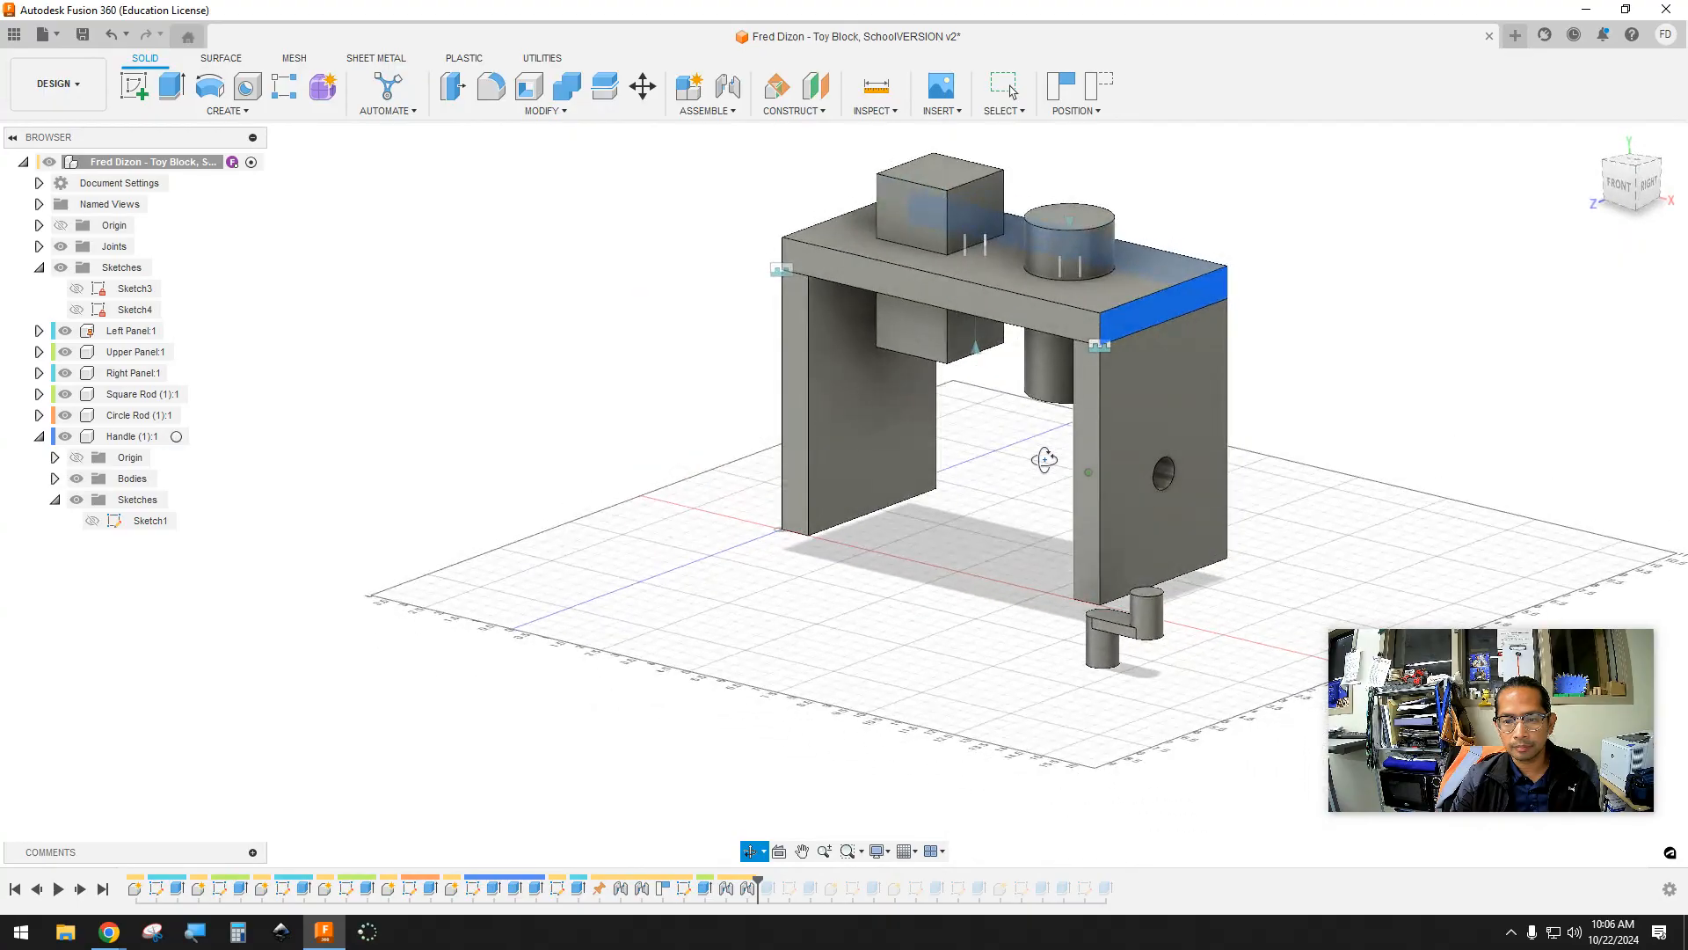
key(Escape)
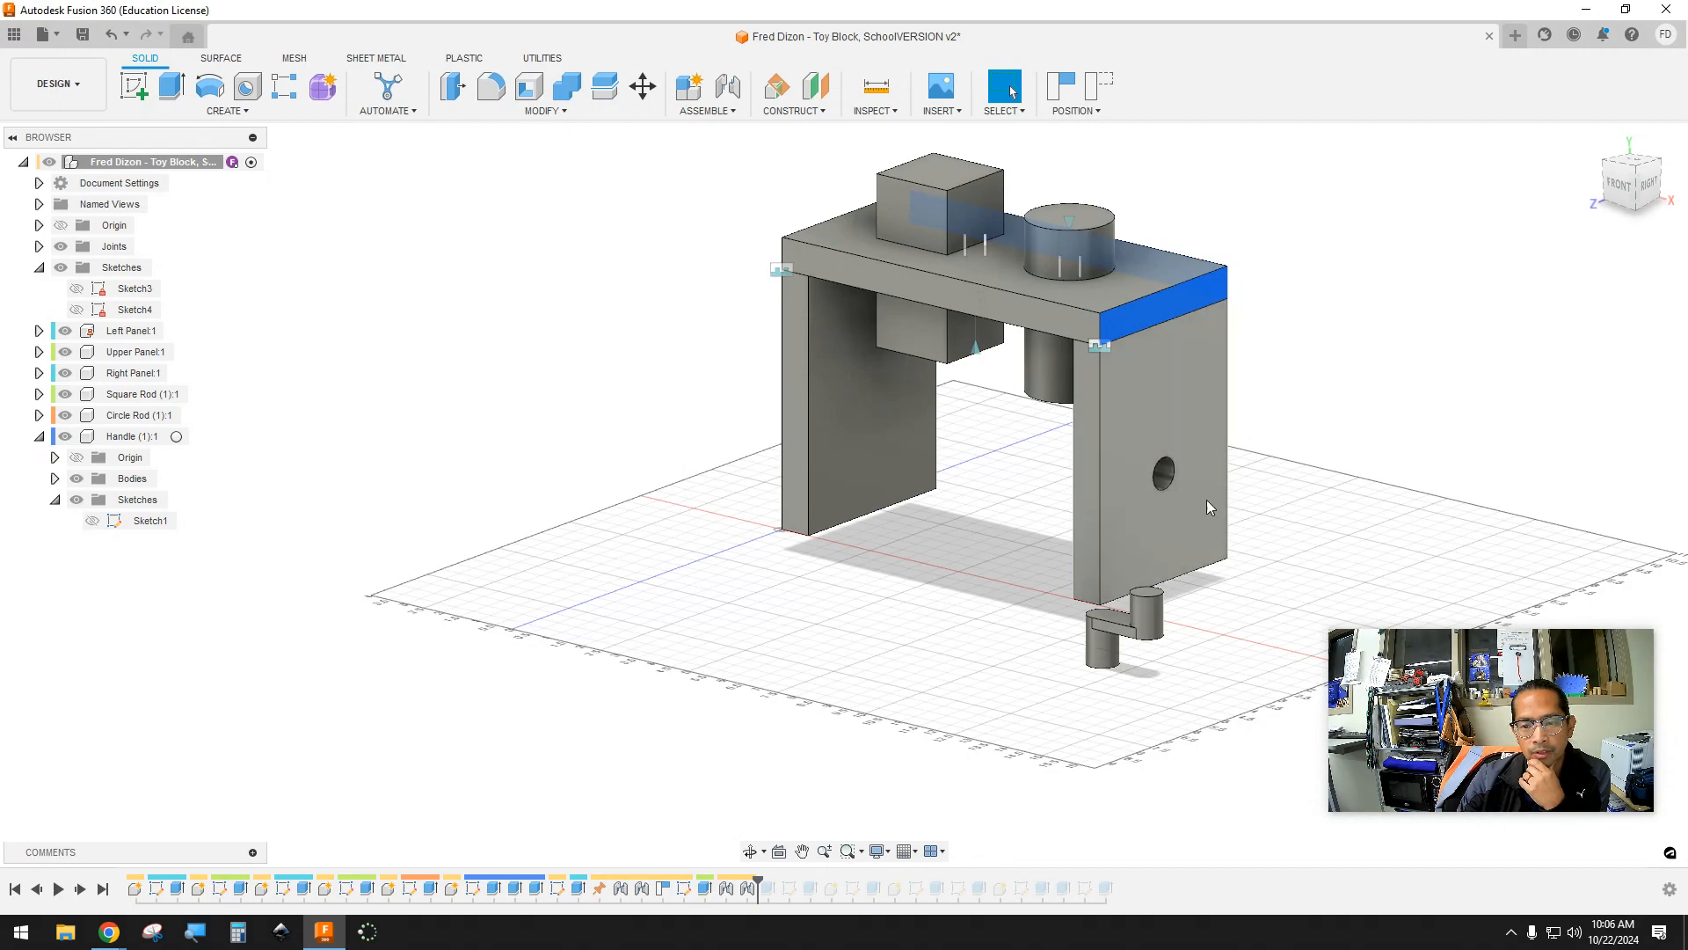
click(721, 112)
click(703, 148)
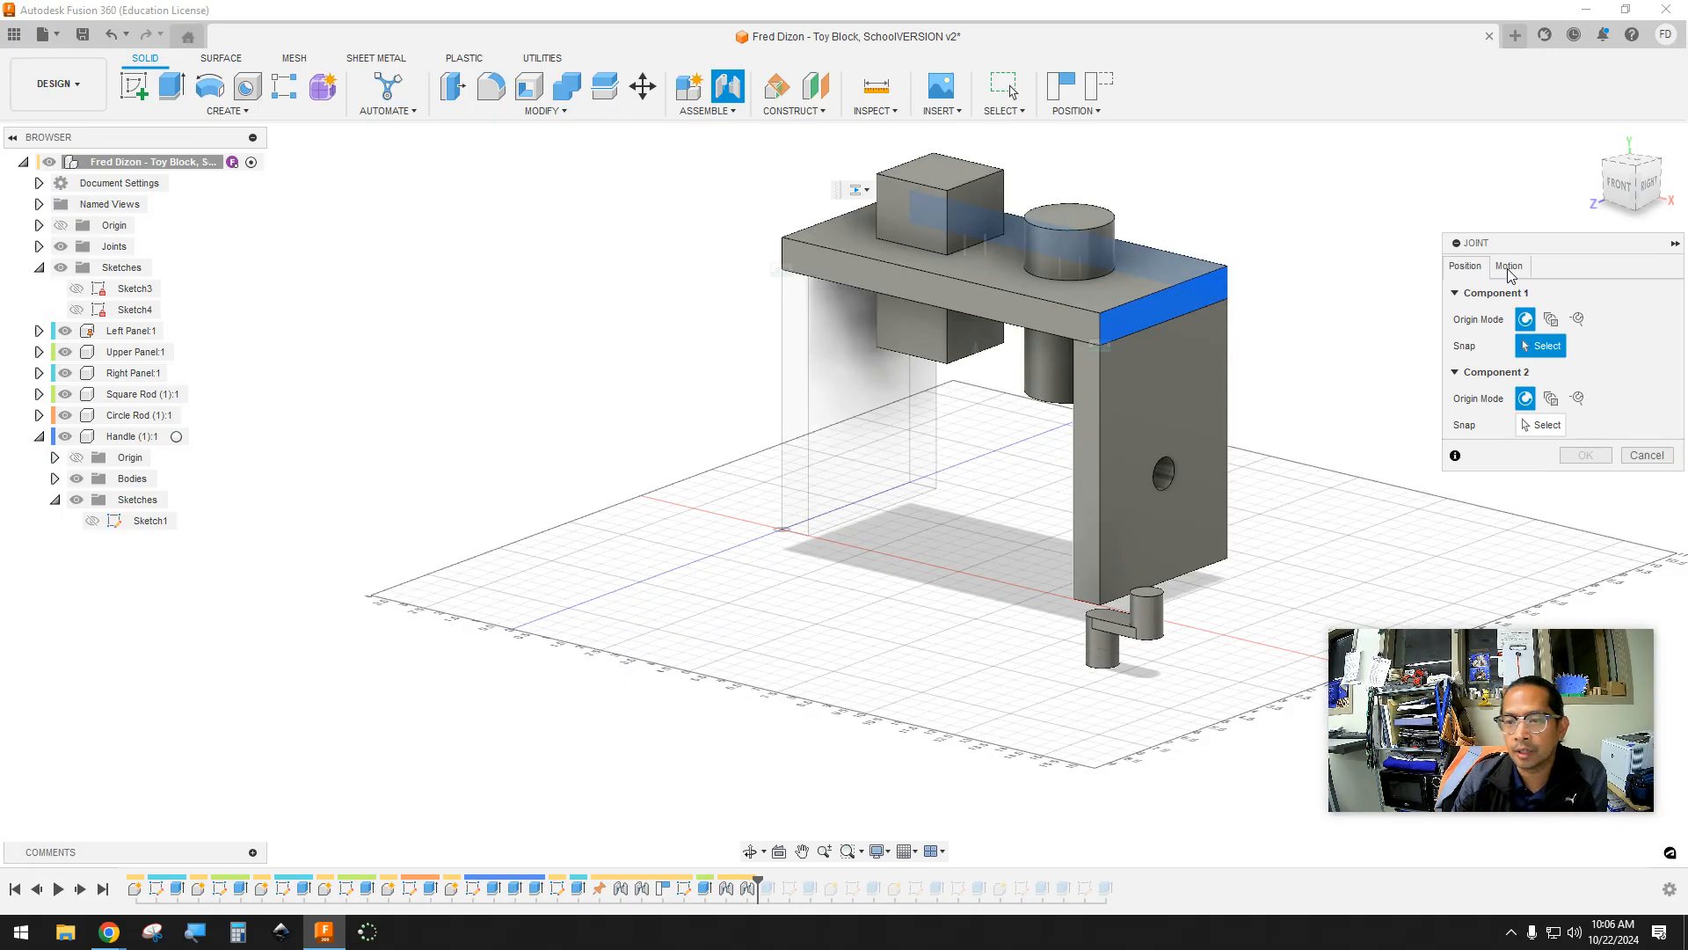
click(1509, 266)
click(1547, 291)
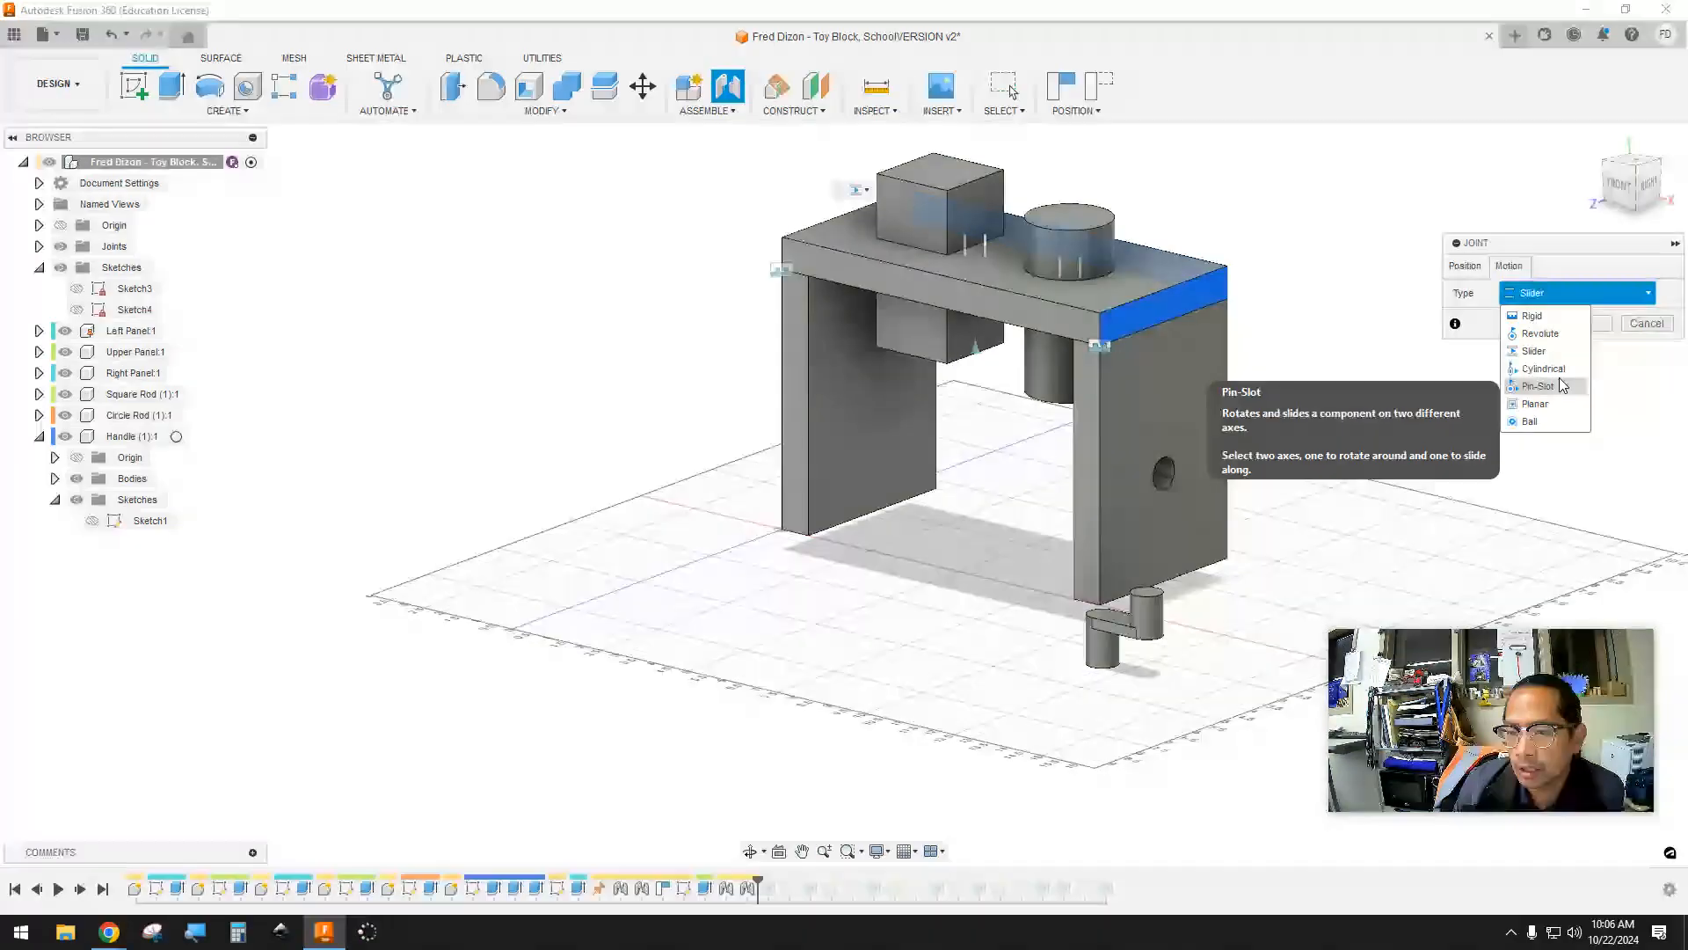
click(1540, 334)
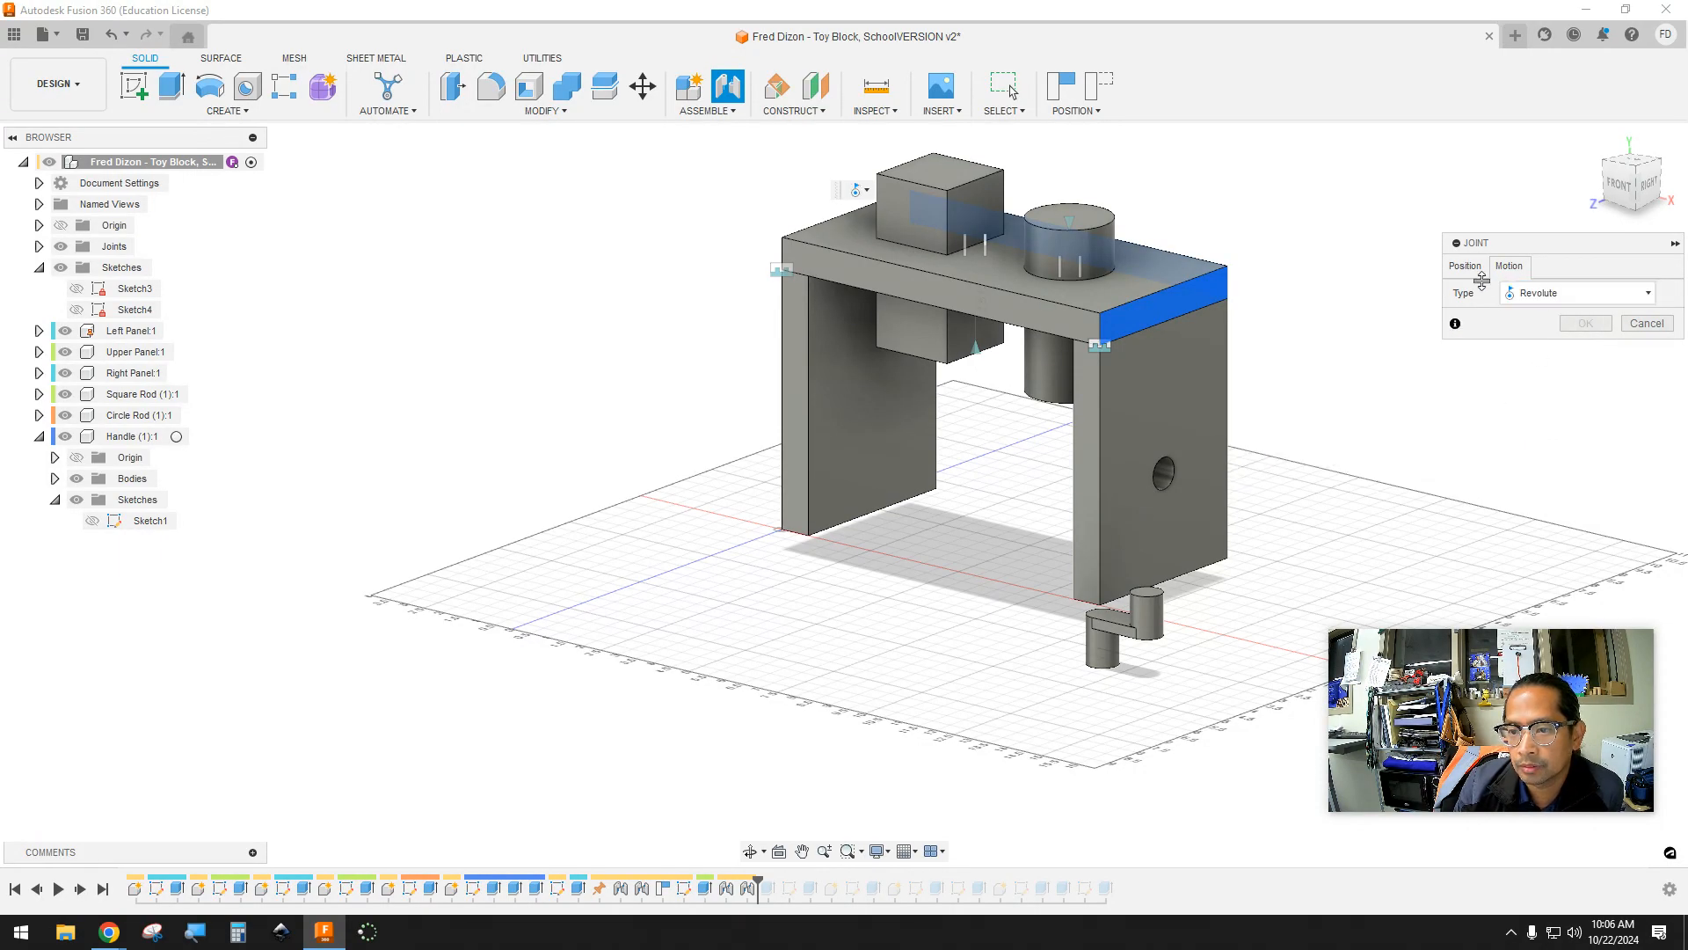
click(1466, 267)
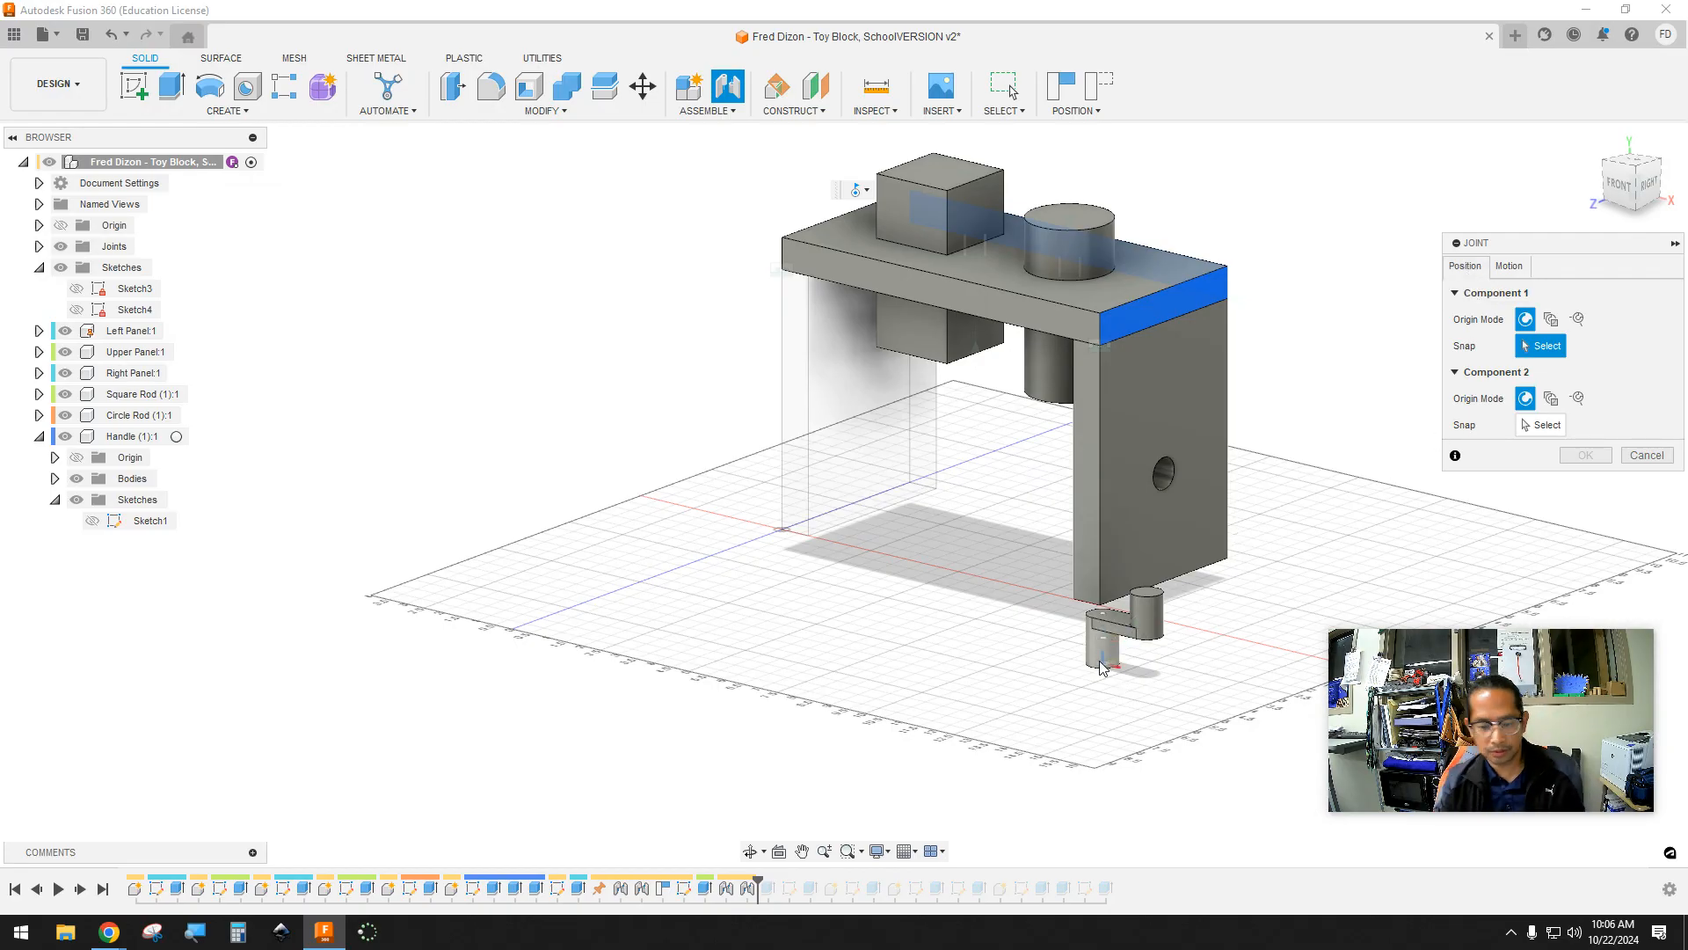
shift+middle_drag(1092, 678, 1094, 655)
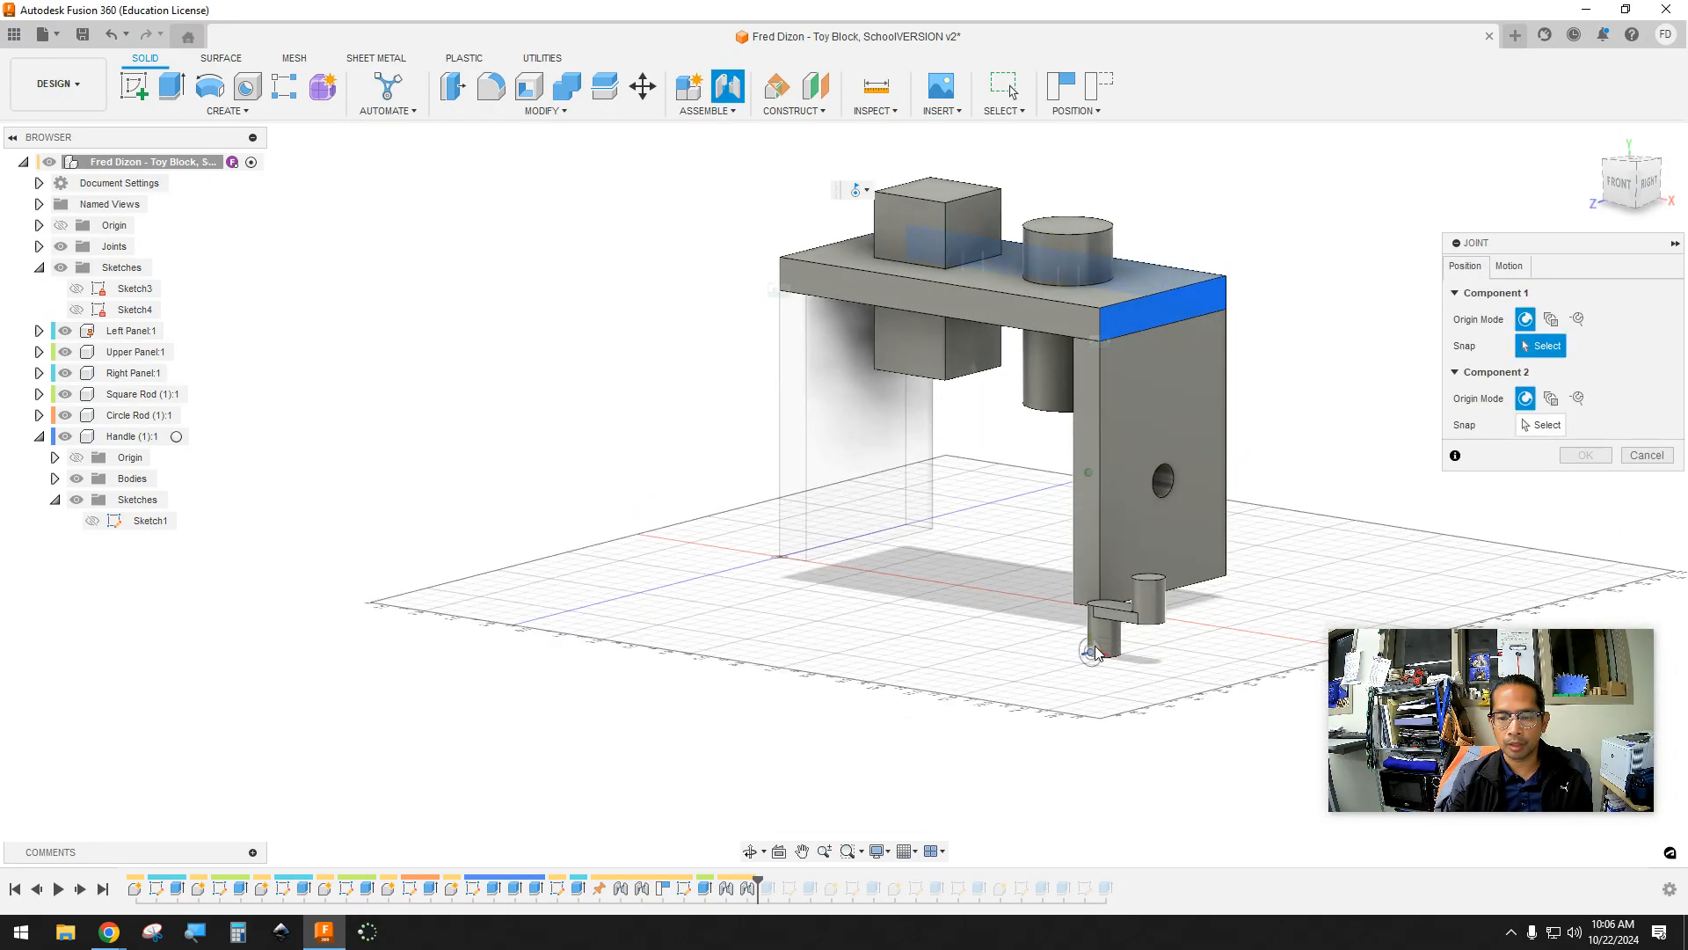
middle_click(1094, 603)
middle_click(1094, 604)
shift+middle_drag(1042, 778, 1011, 616)
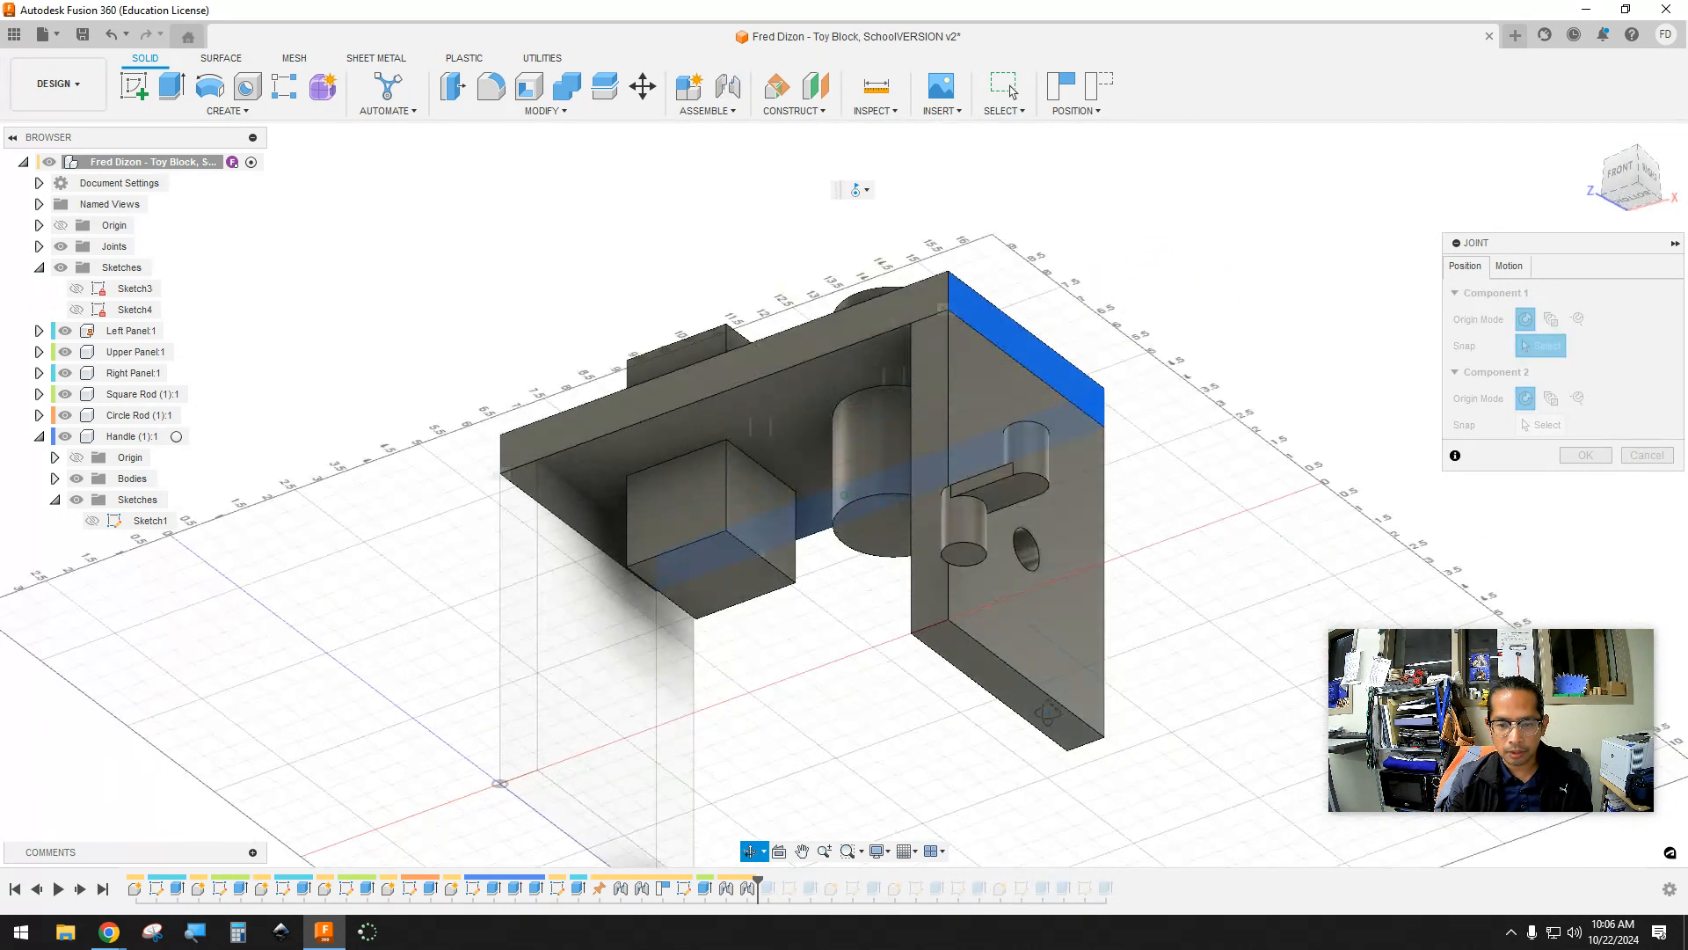
click(964, 559)
shift+middle_drag(1135, 586, 1223, 659)
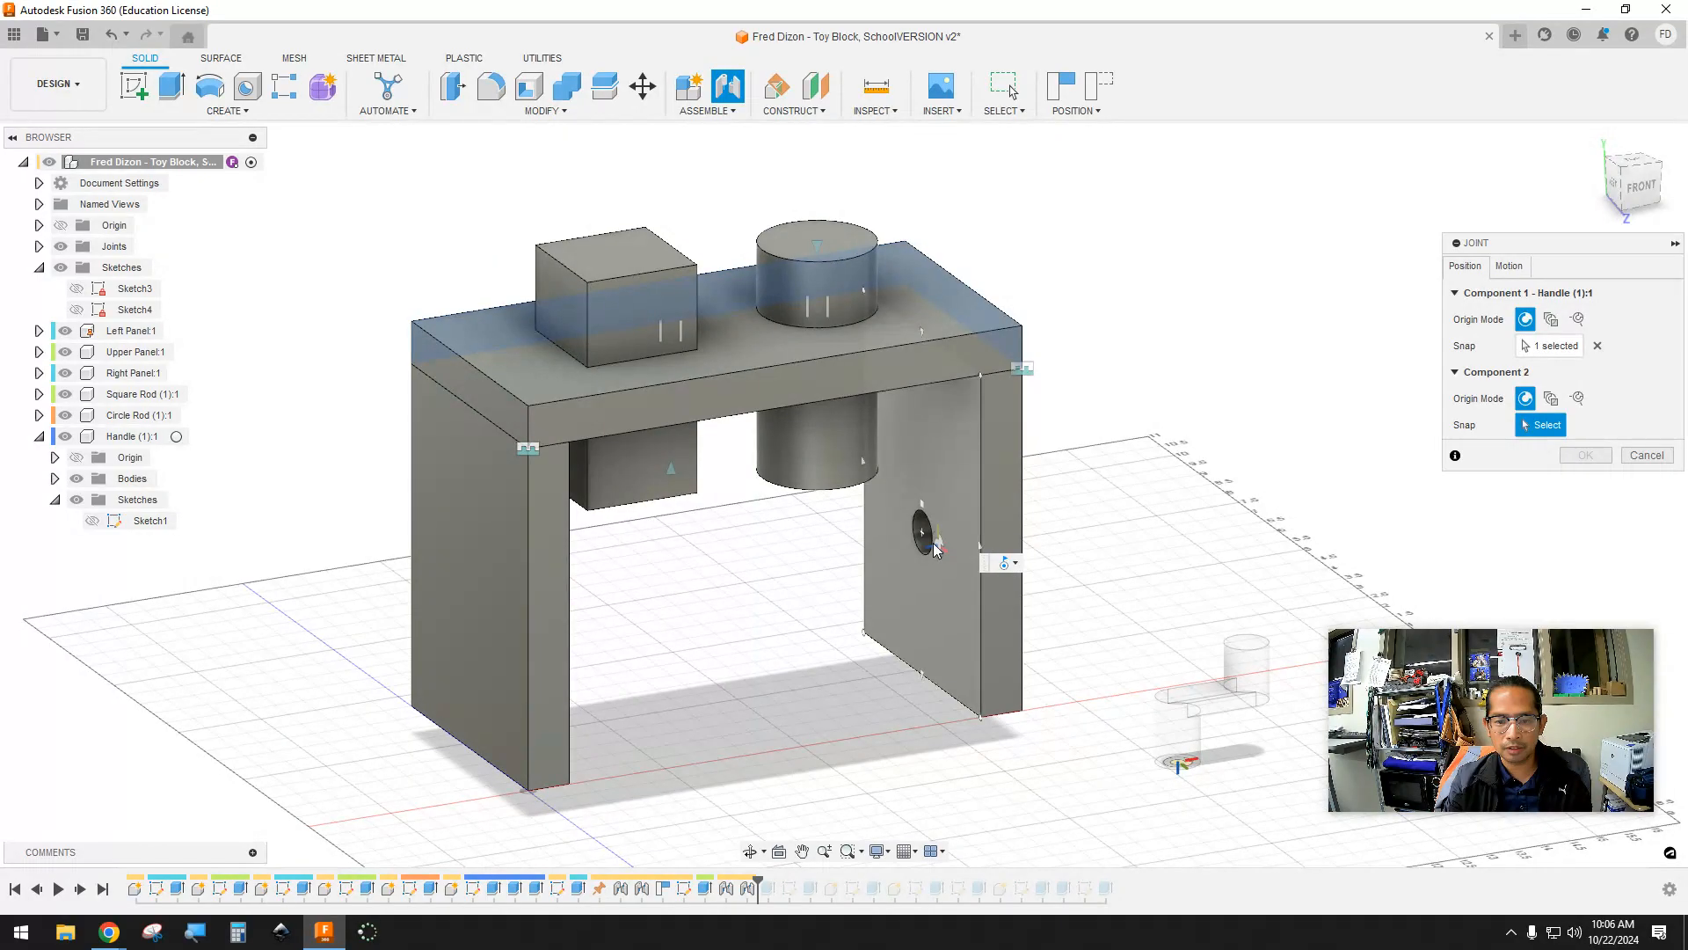
scroll(924, 532, up, 5)
scroll(925, 529, up, 3)
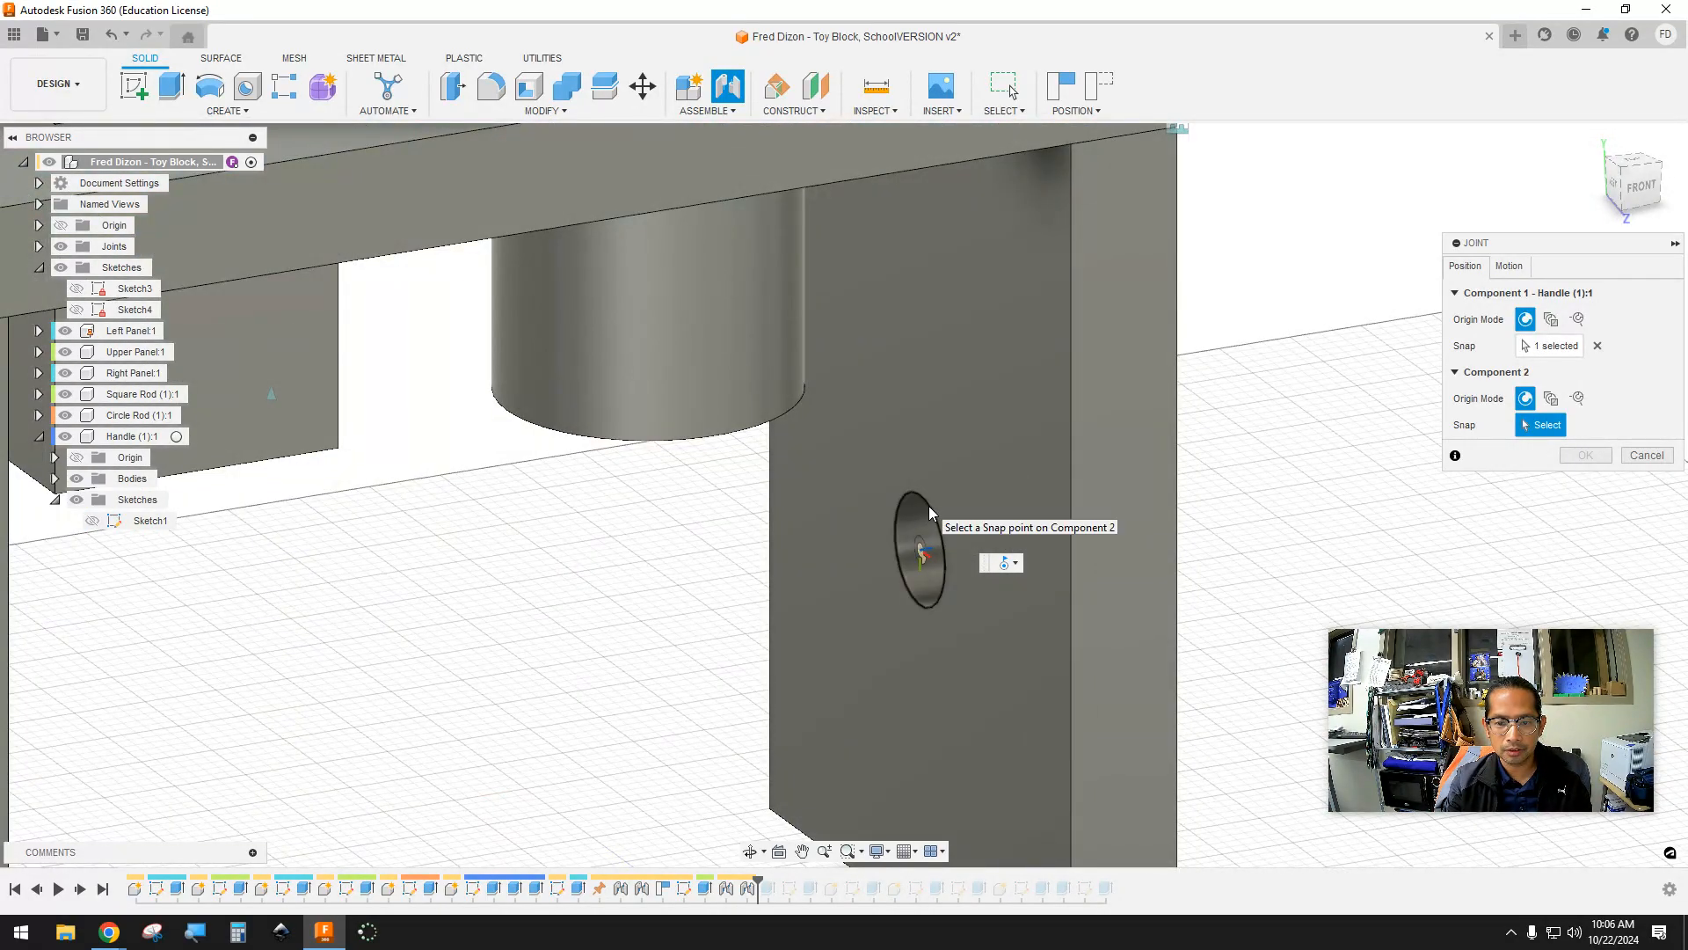
click(930, 508)
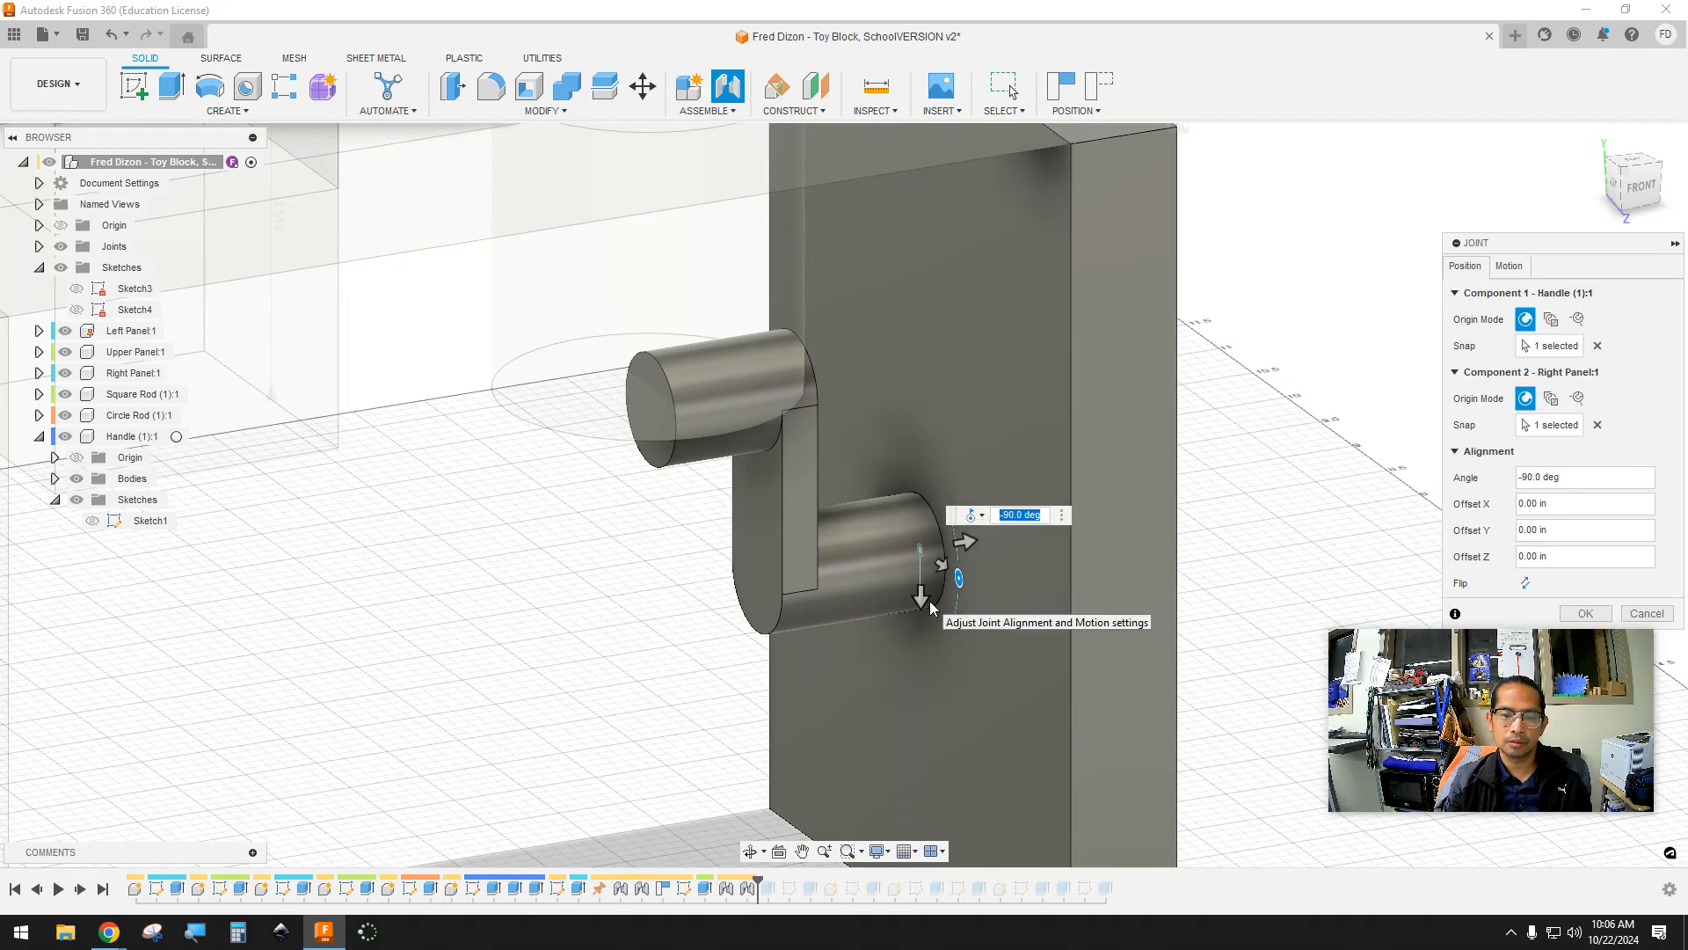
shift+middle_drag(946, 647, 853, 648)
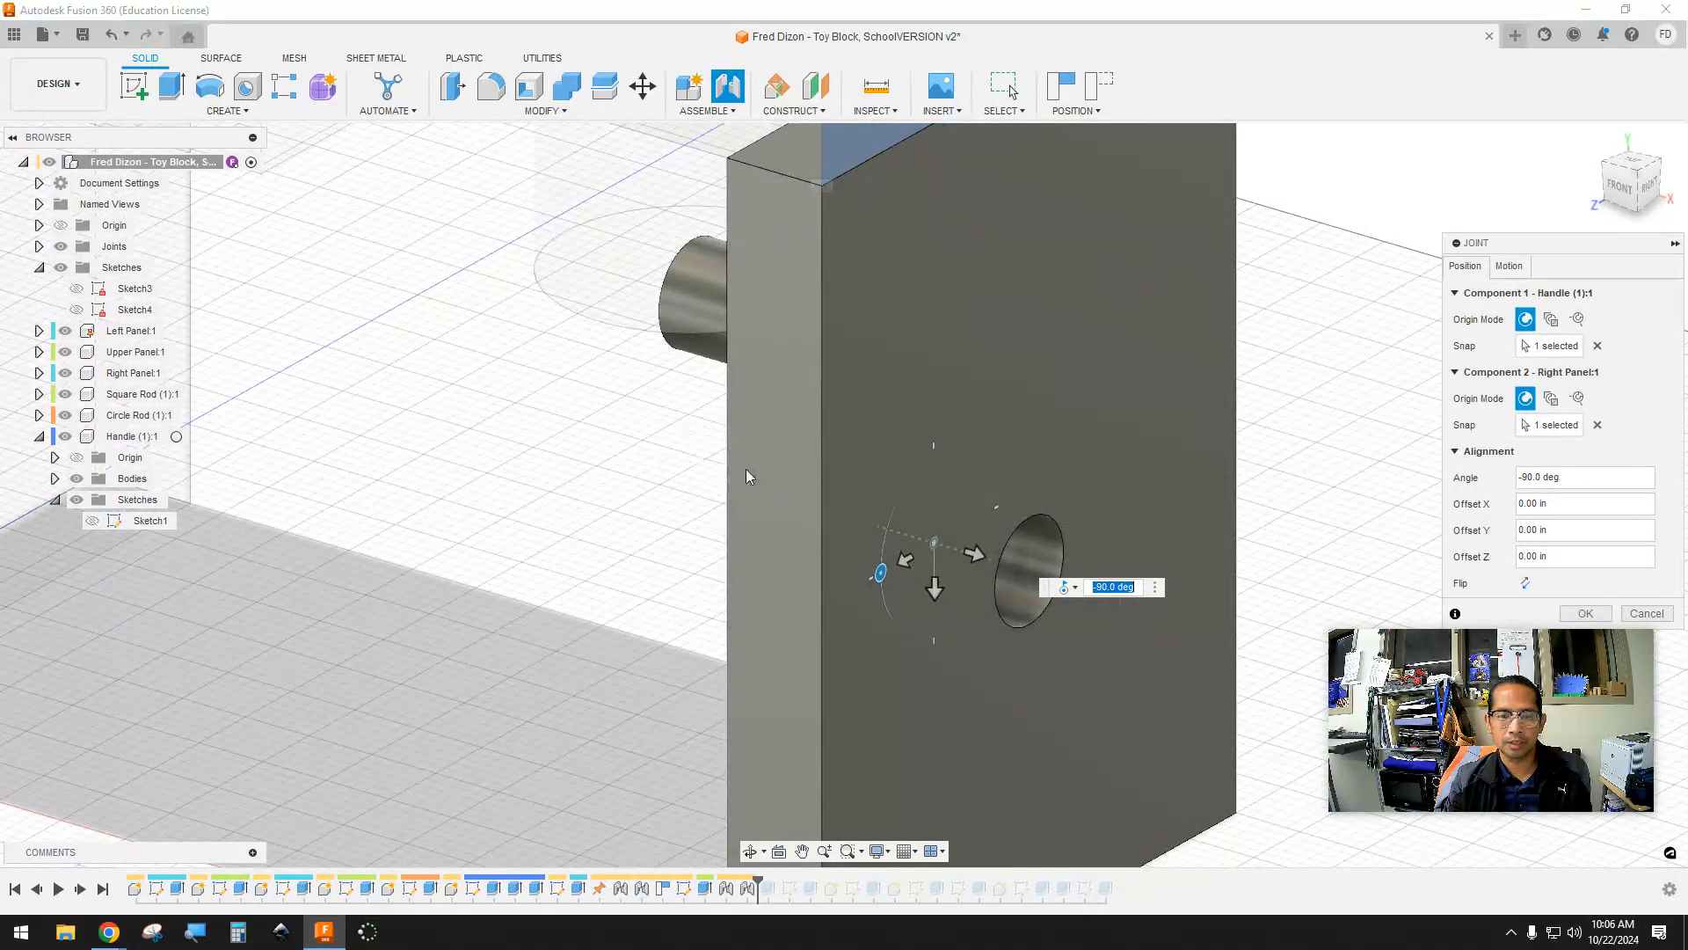
click(1647, 612)
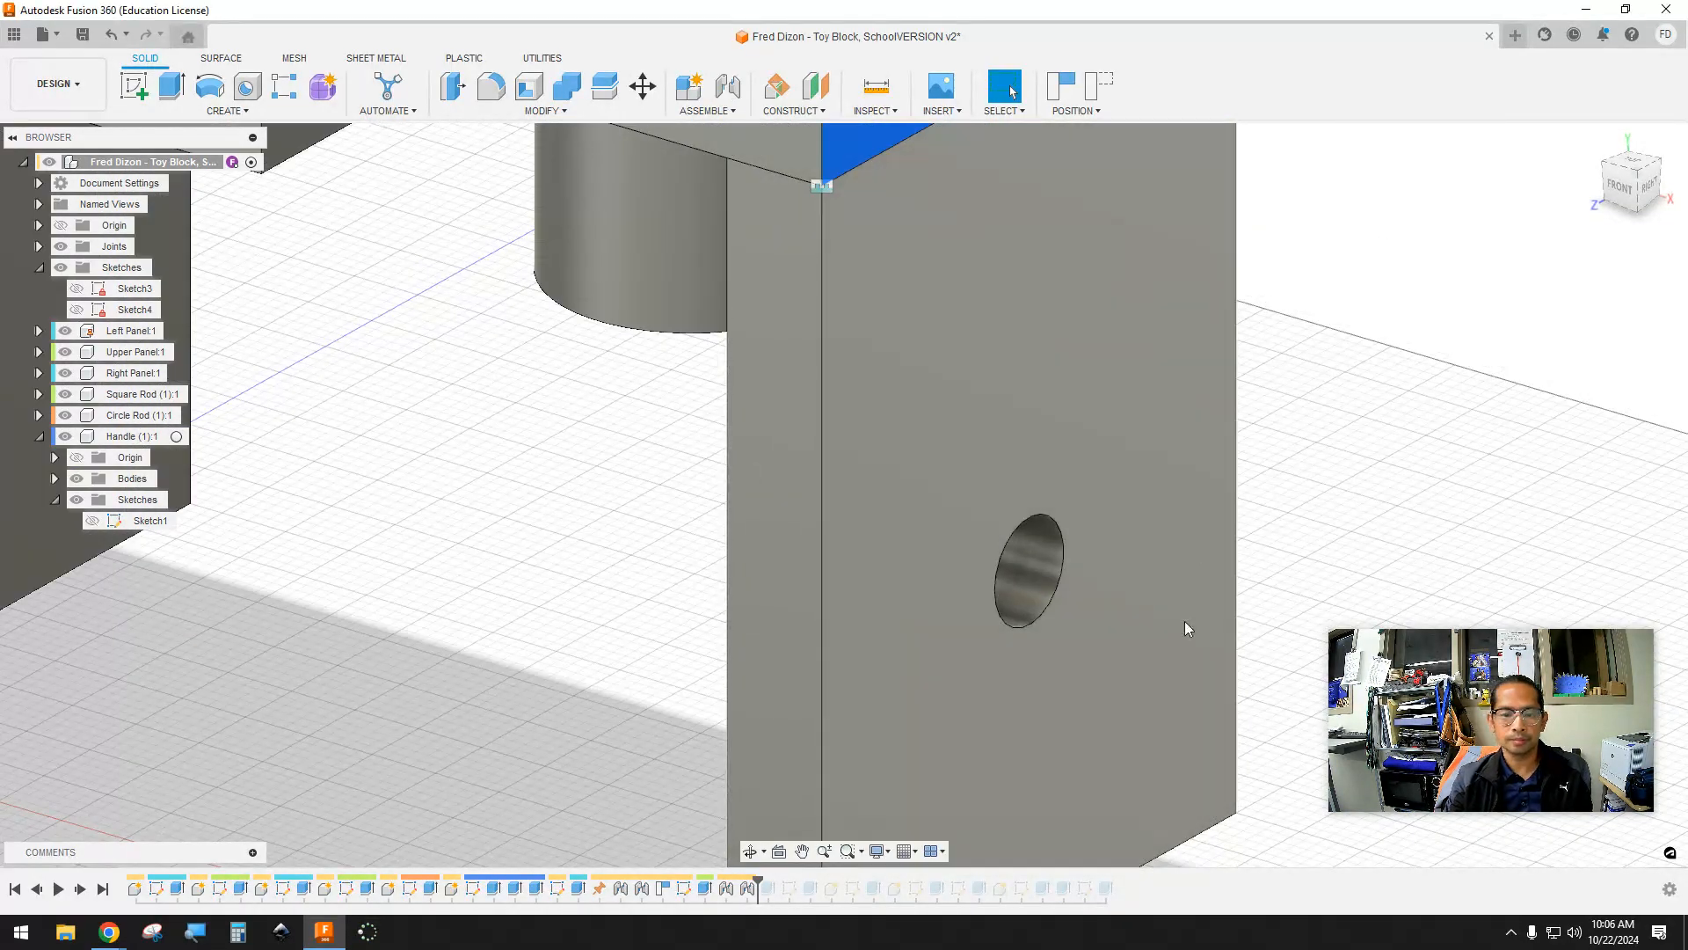
Start a Revolute joint and snap its first component to the centre of the handle's lower cylinder end face
click(707, 111)
click(711, 149)
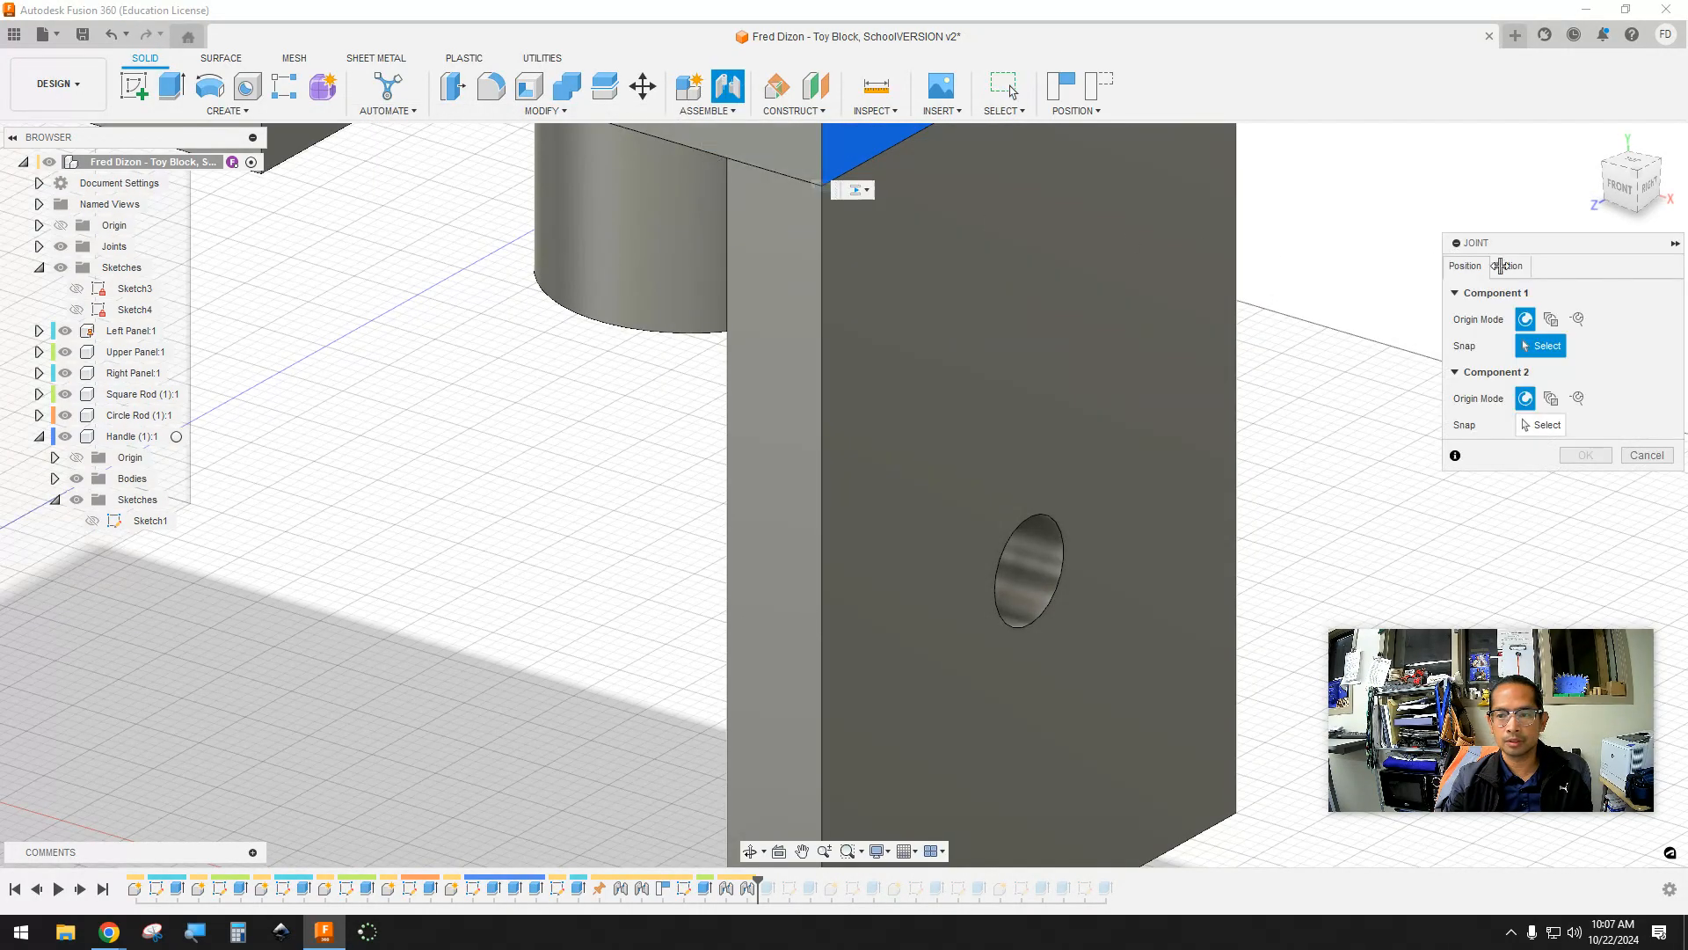
click(1574, 293)
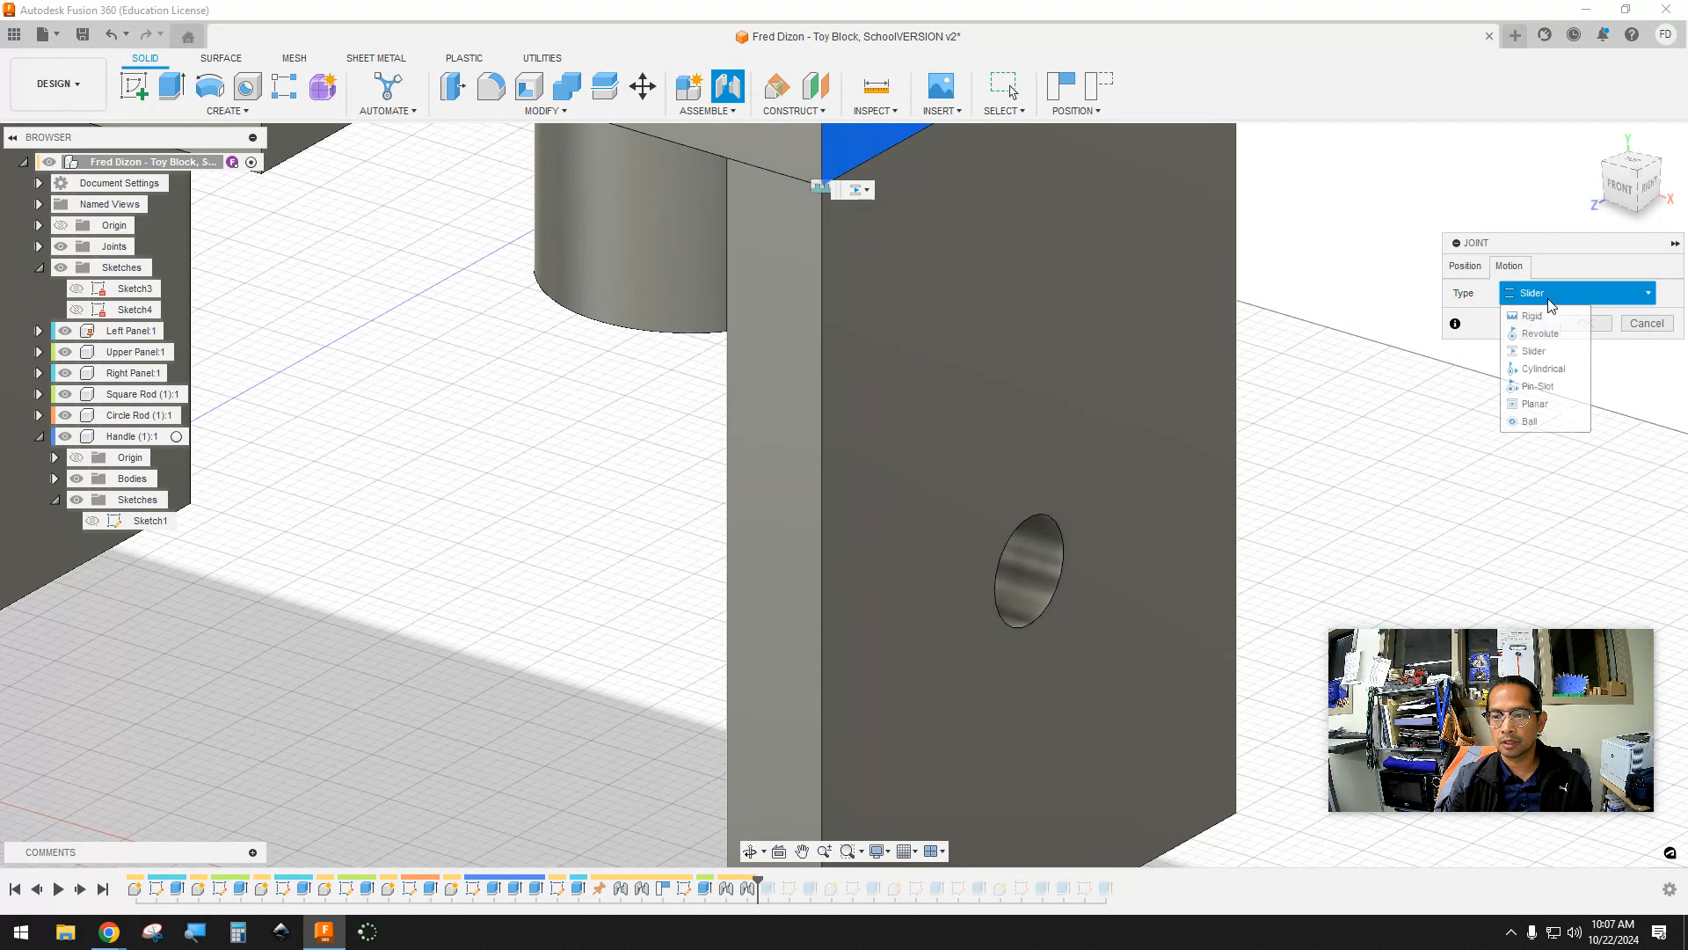
click(1525, 325)
click(1468, 268)
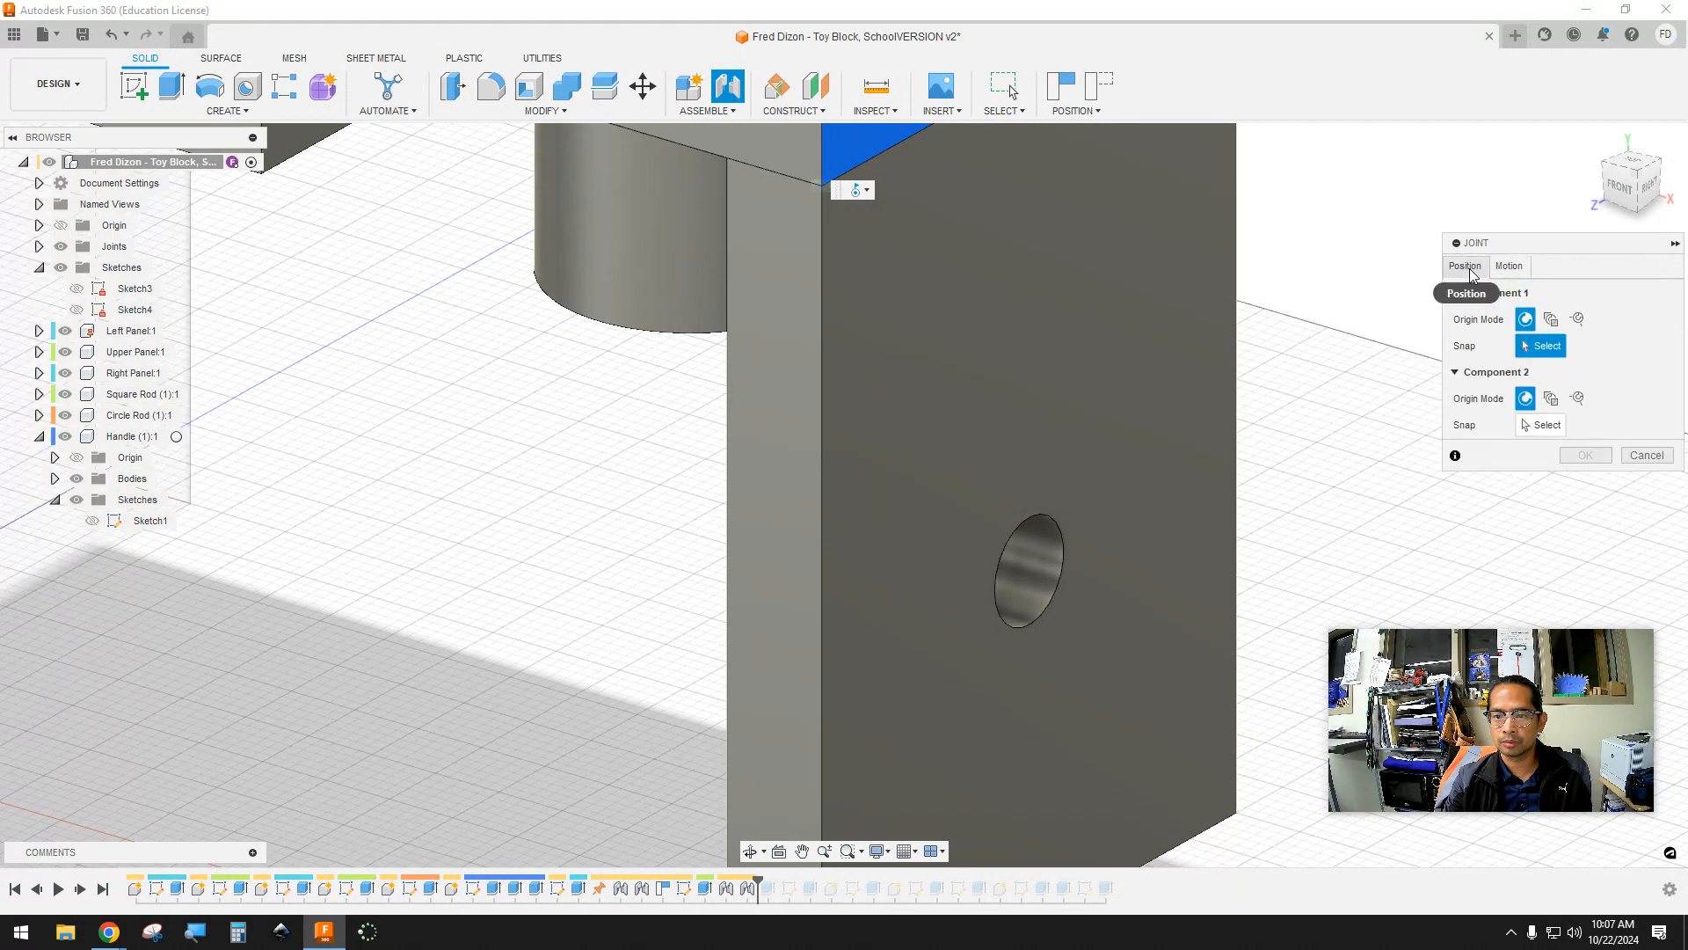
middle_drag(1311, 332, 1247, 252)
scroll(1012, 695, up, 2)
scroll(1012, 694, down, 5)
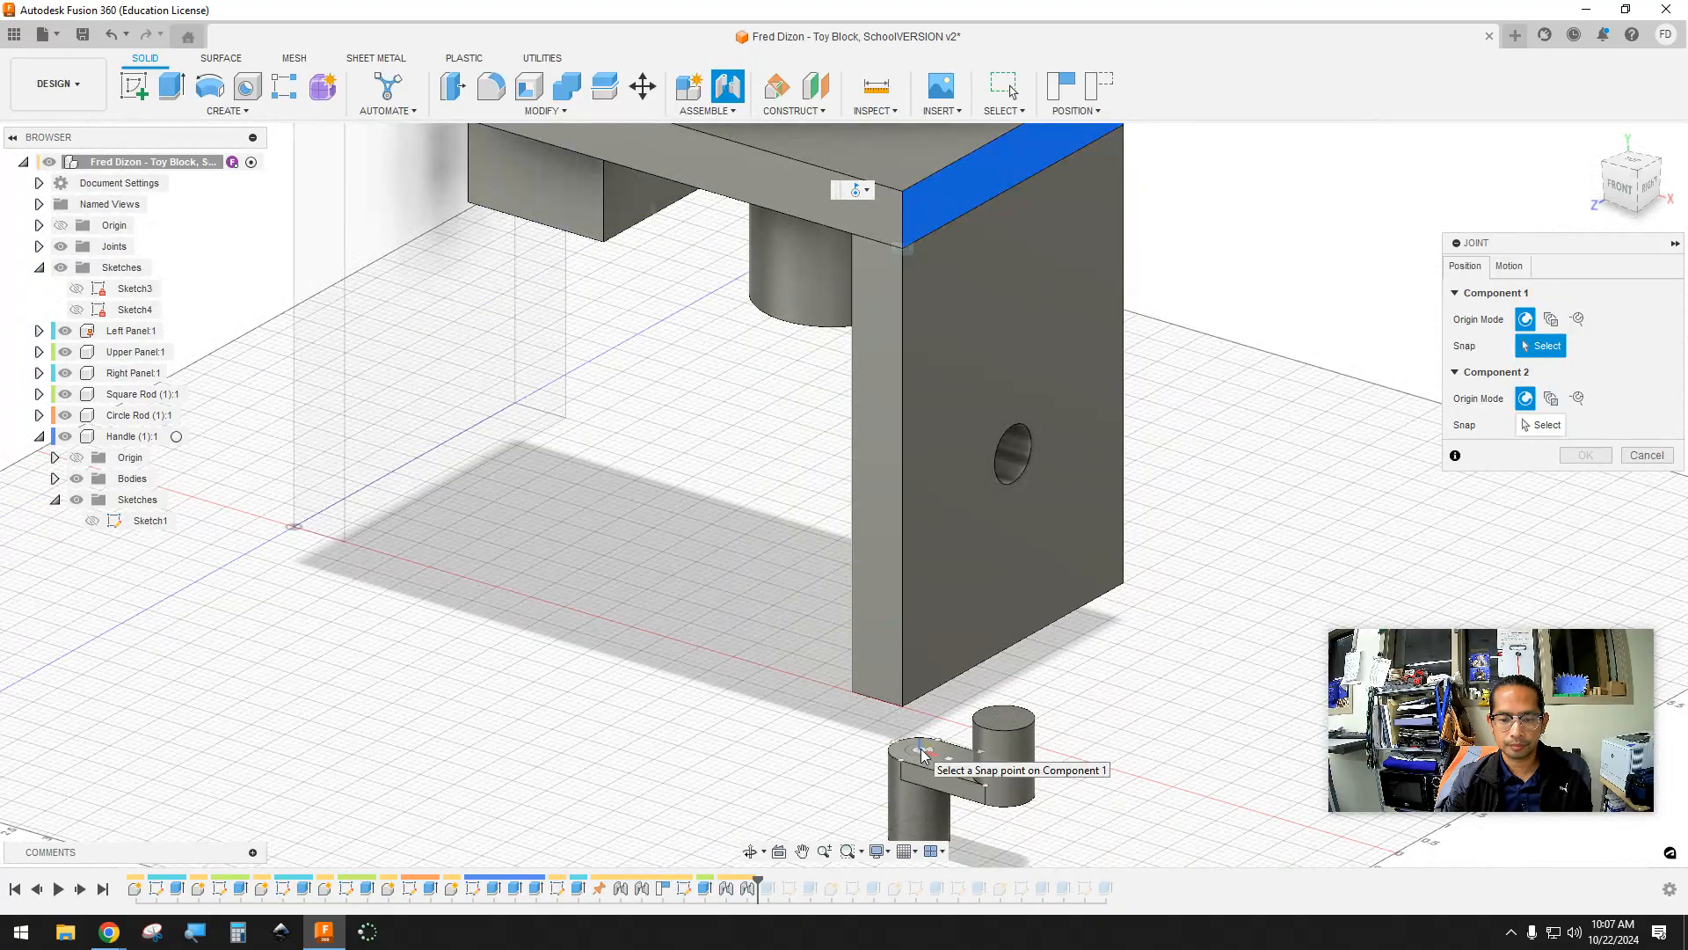
shift+middle_drag(921, 739, 926, 716)
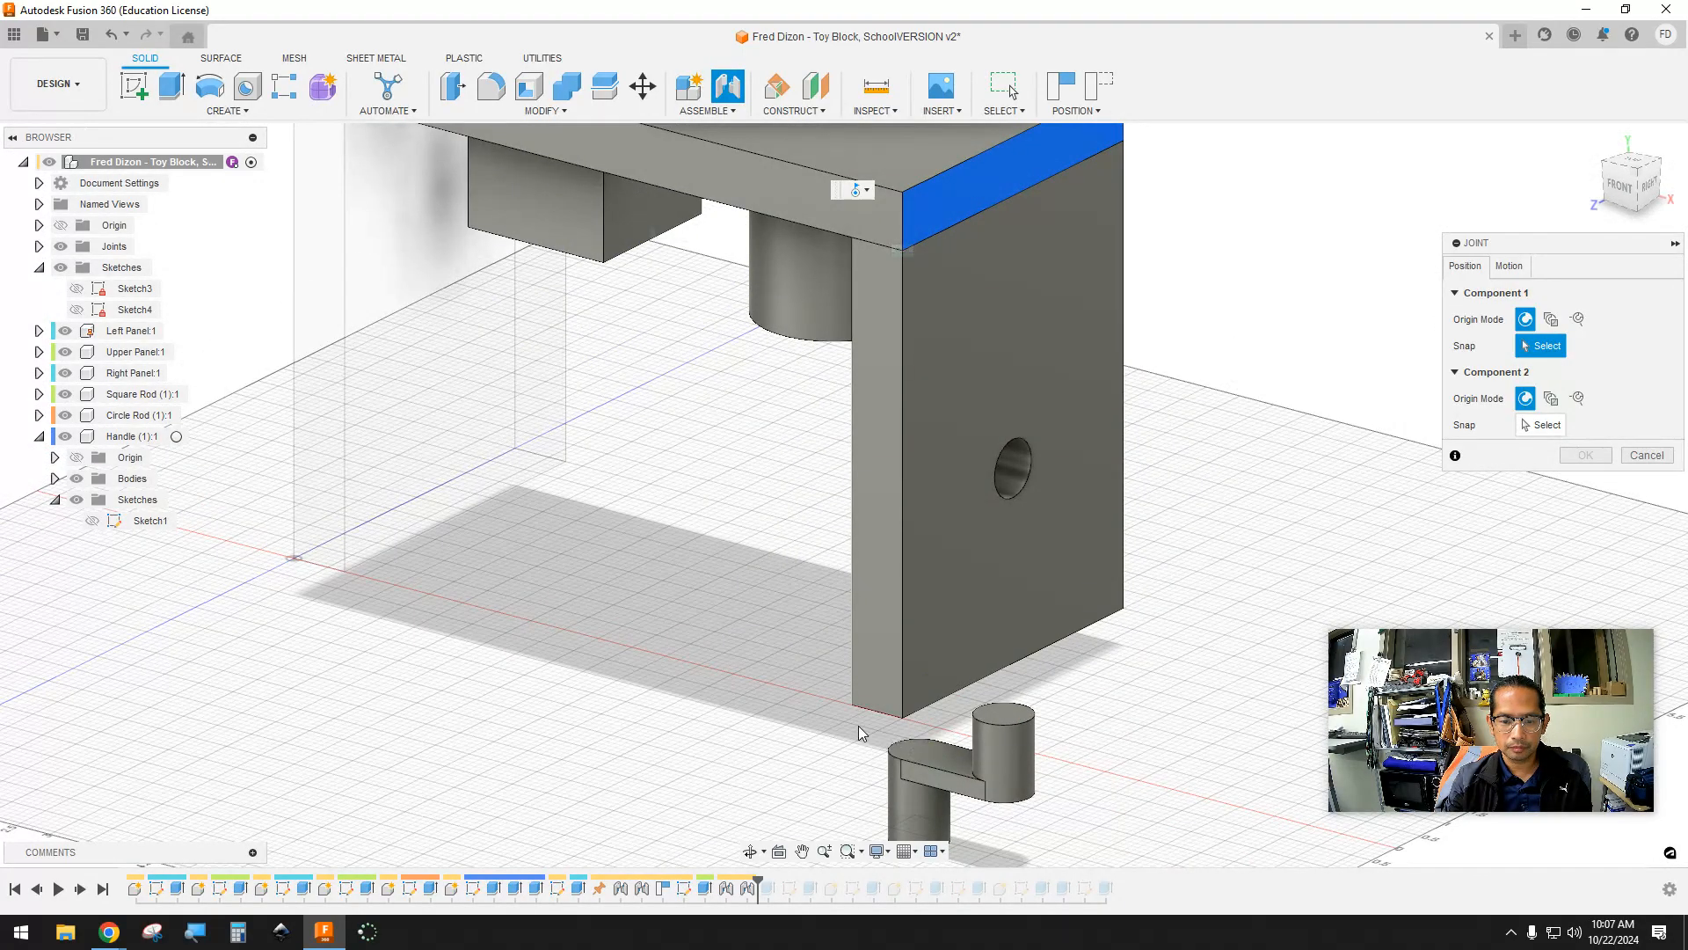
shift+middle_drag(772, 745, 774, 638)
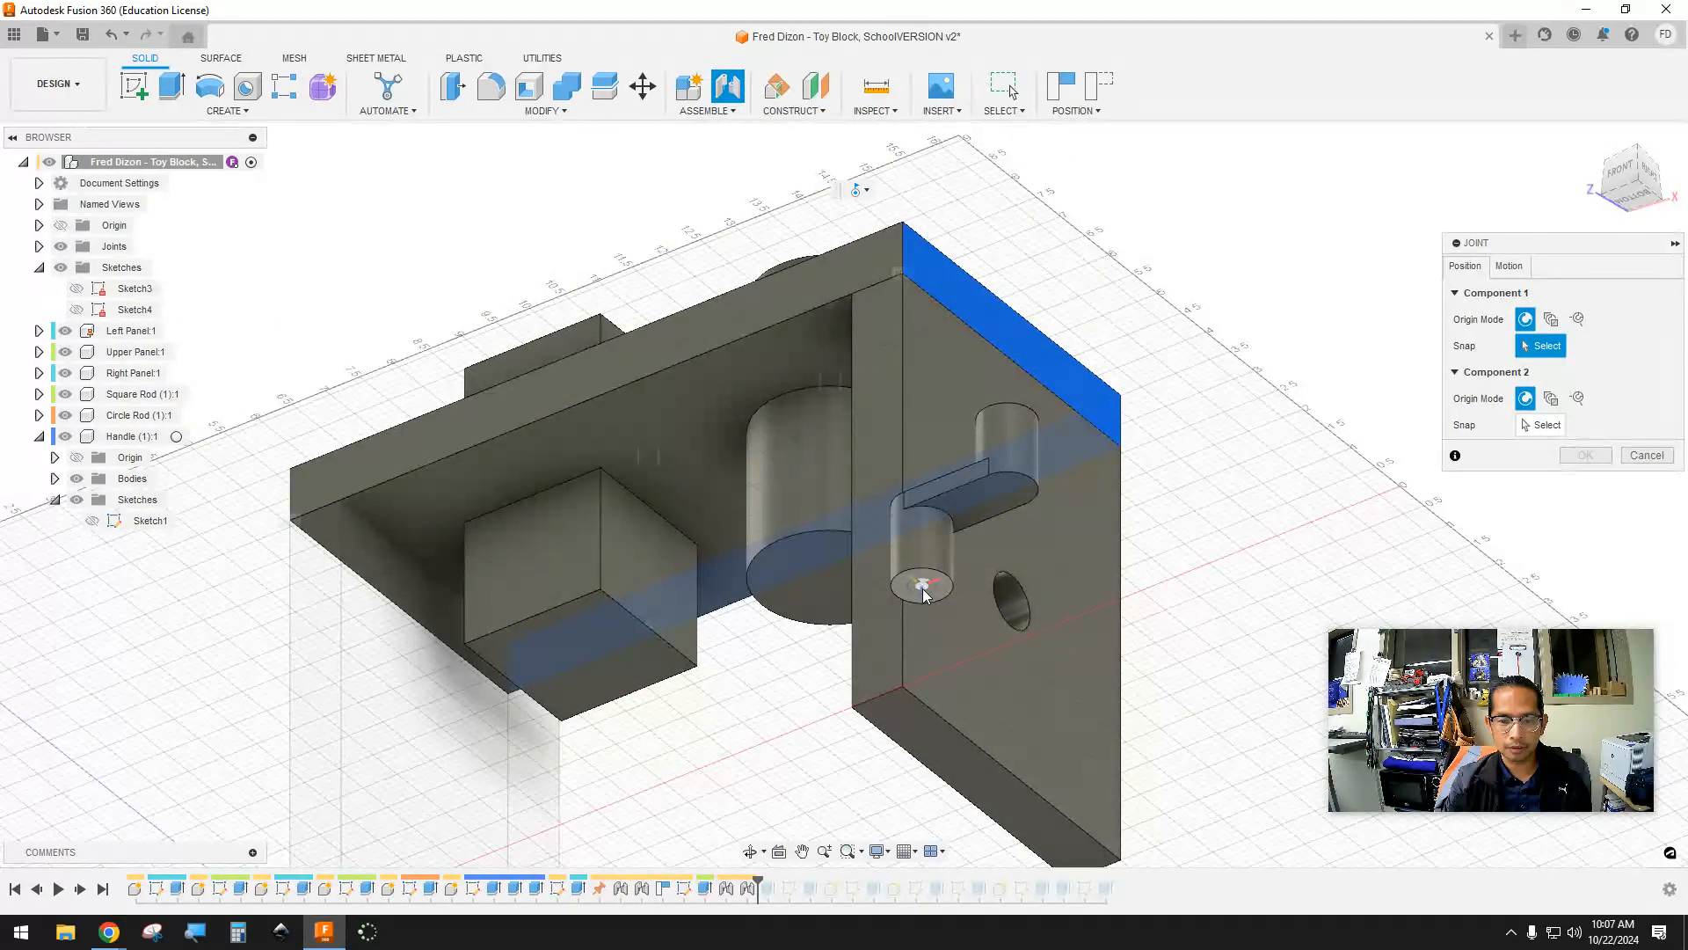
click(919, 587)
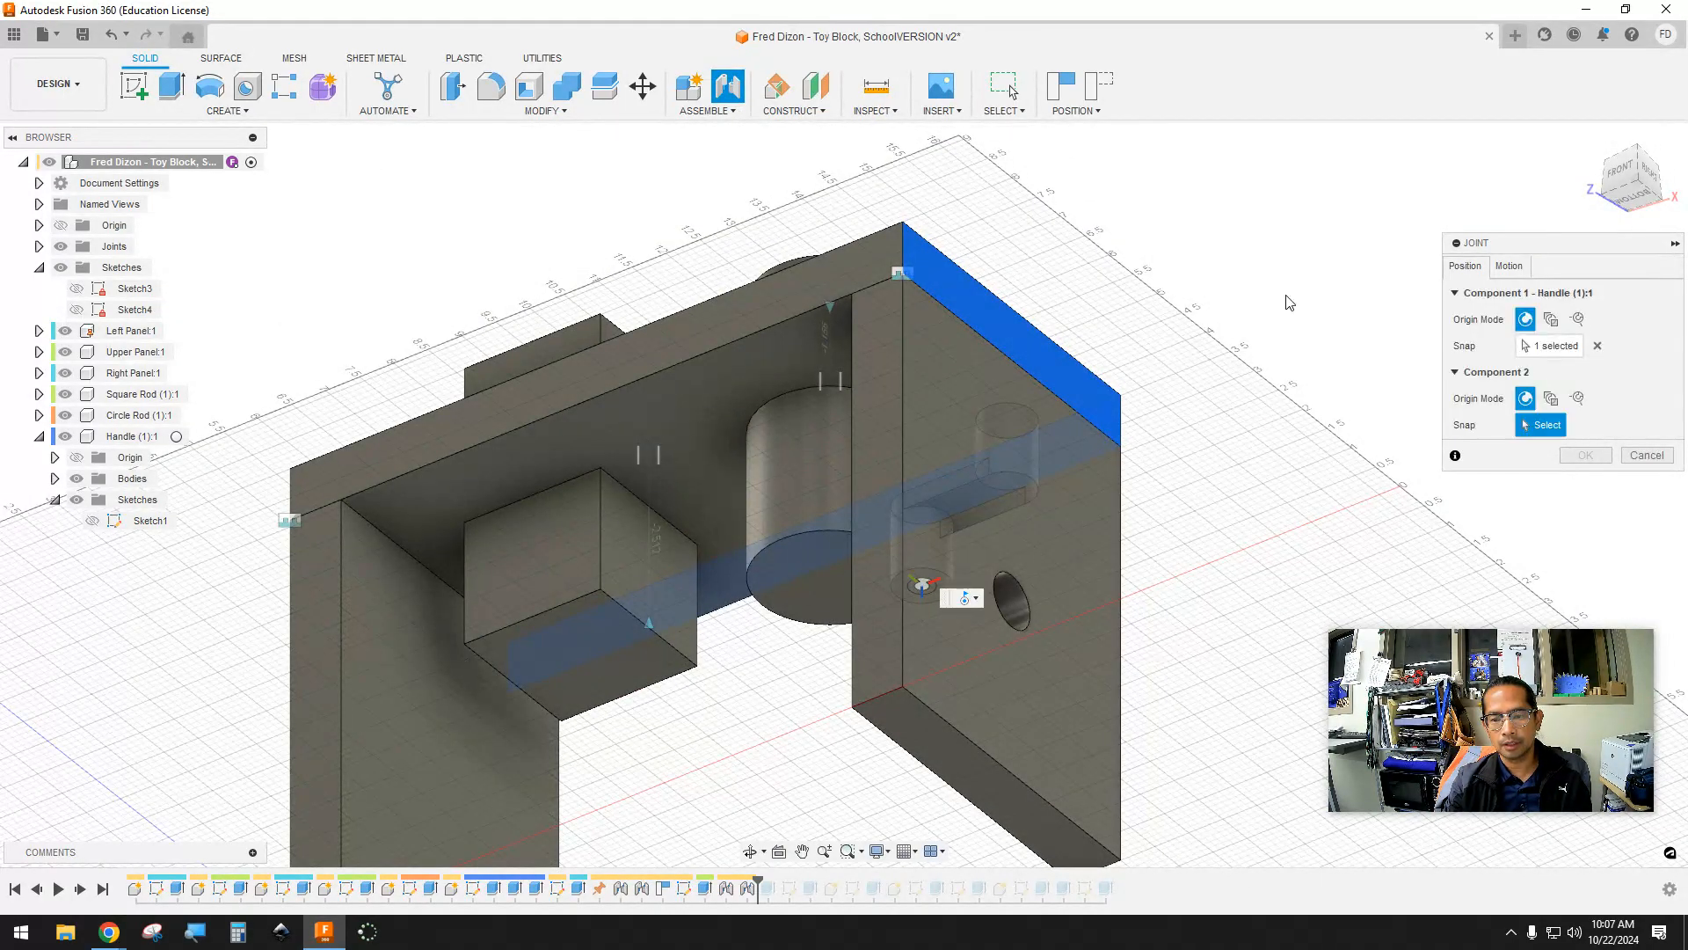
Snap the Revolute joint's second component to the centre of the round hole on the right panel's outer face
scroll(1288, 294, down, 5)
scroll(1157, 342, up, 2)
shift+middle_drag(1139, 336, 1122, 414)
scroll(963, 479, up, 4)
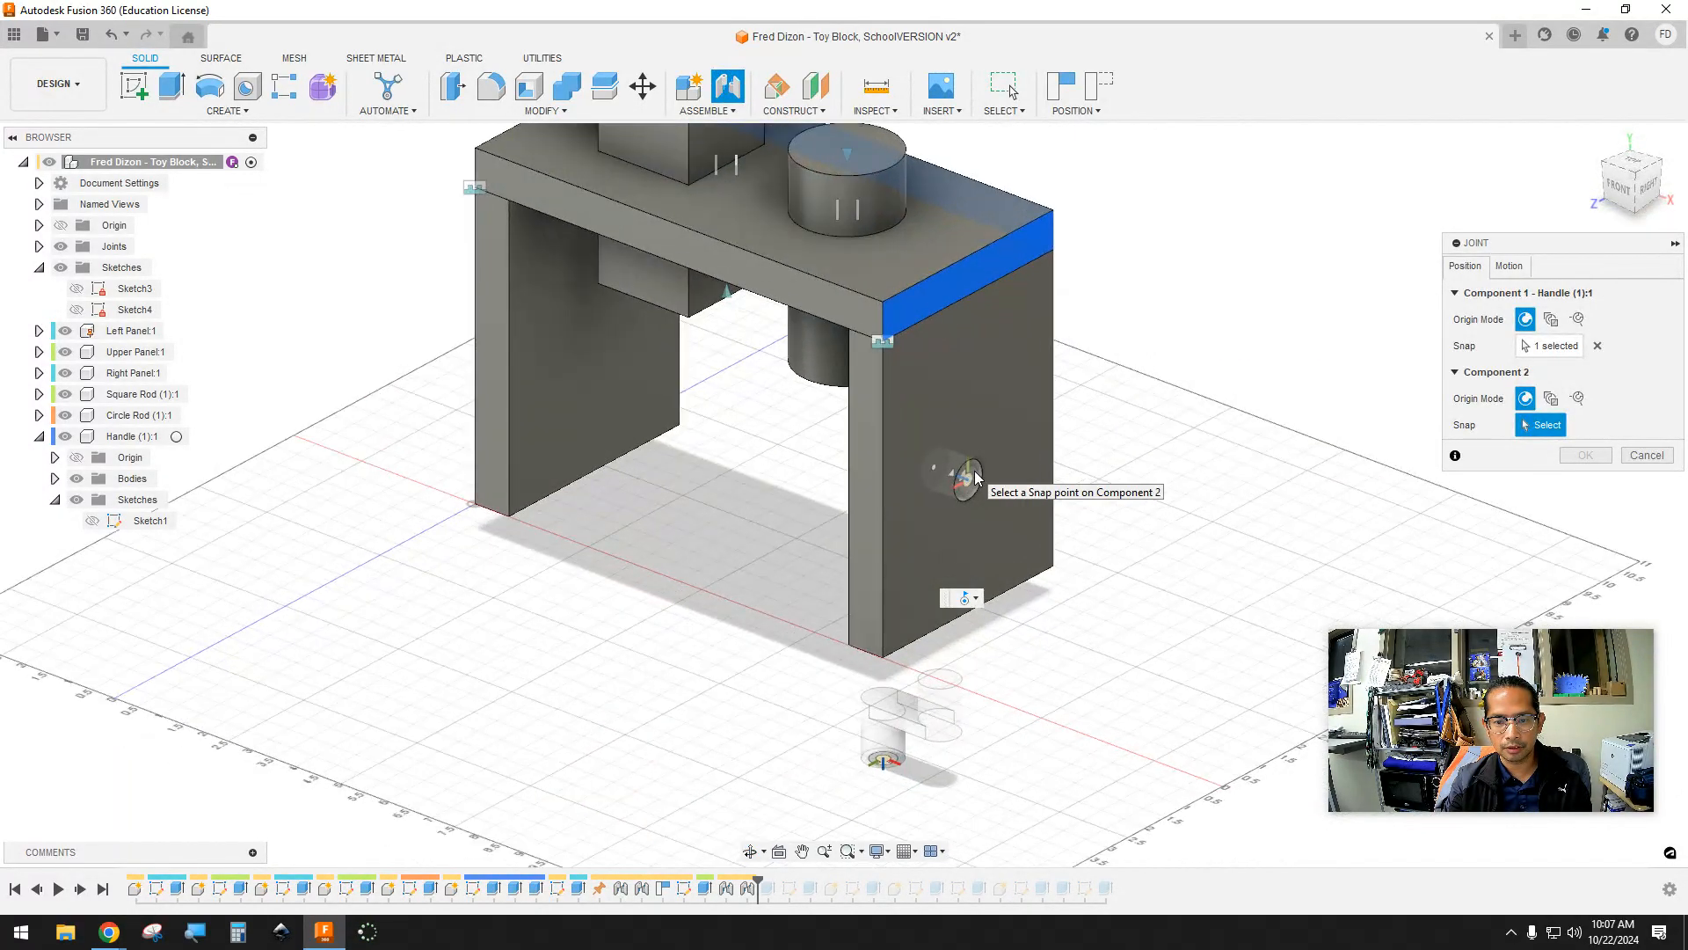
click(967, 480)
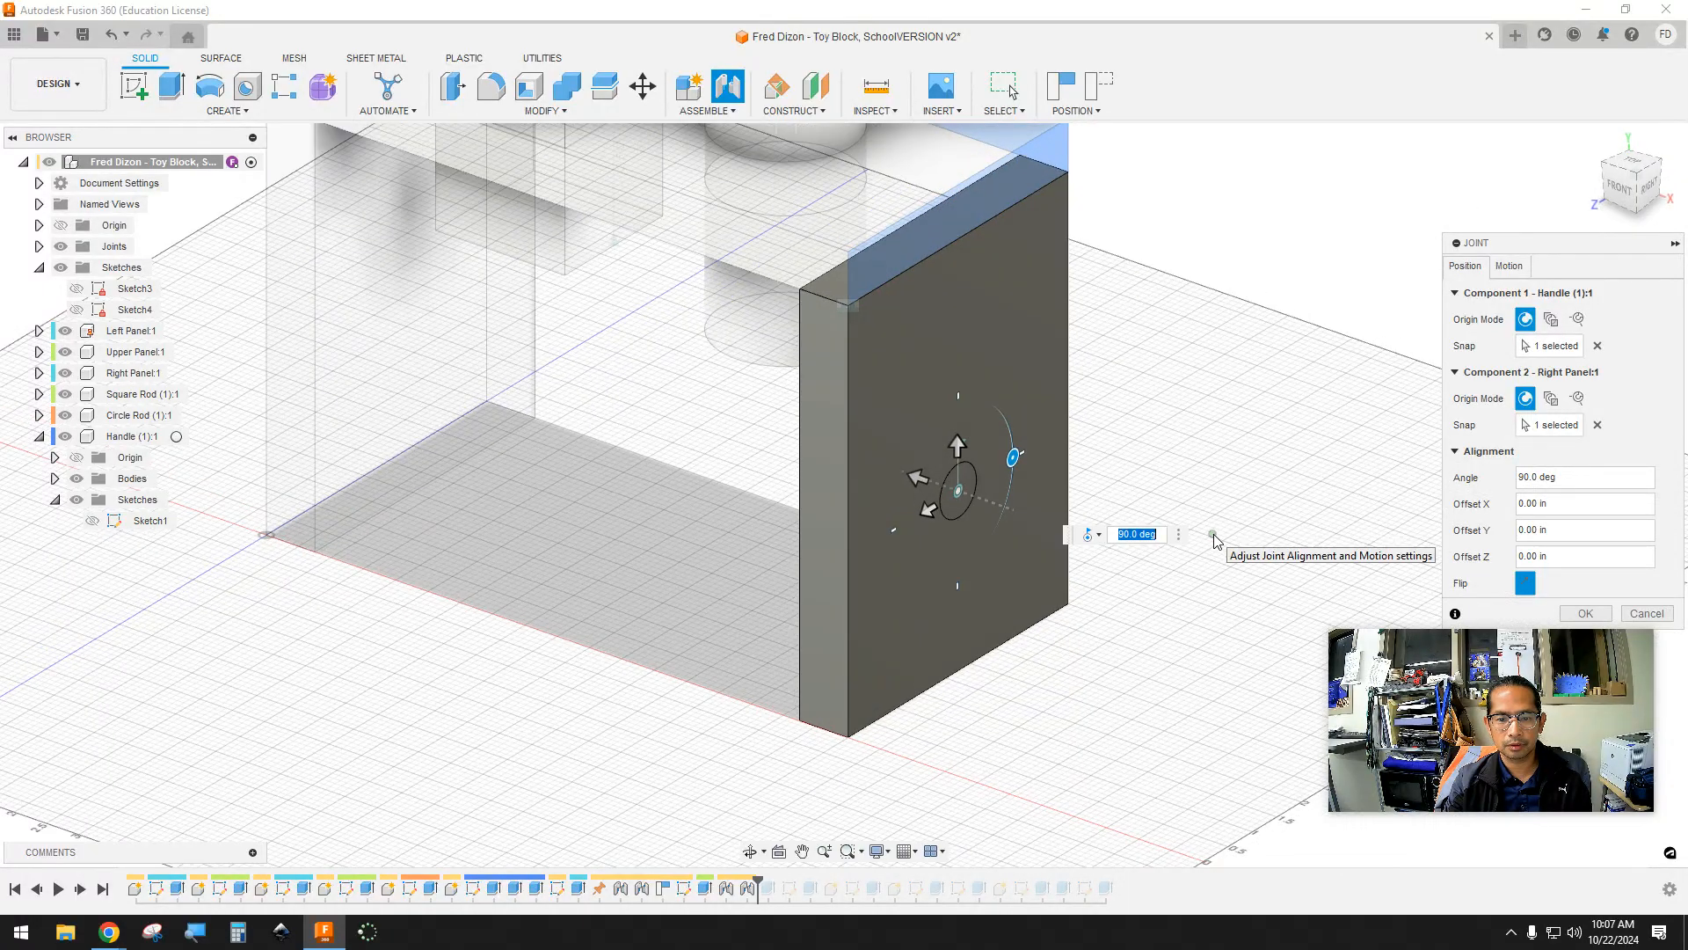
Set the handle joint's angle to 85 deg and Offset Z to -2.70 in, and create the joint
shift+middle_drag(1179, 490, 1257, 490)
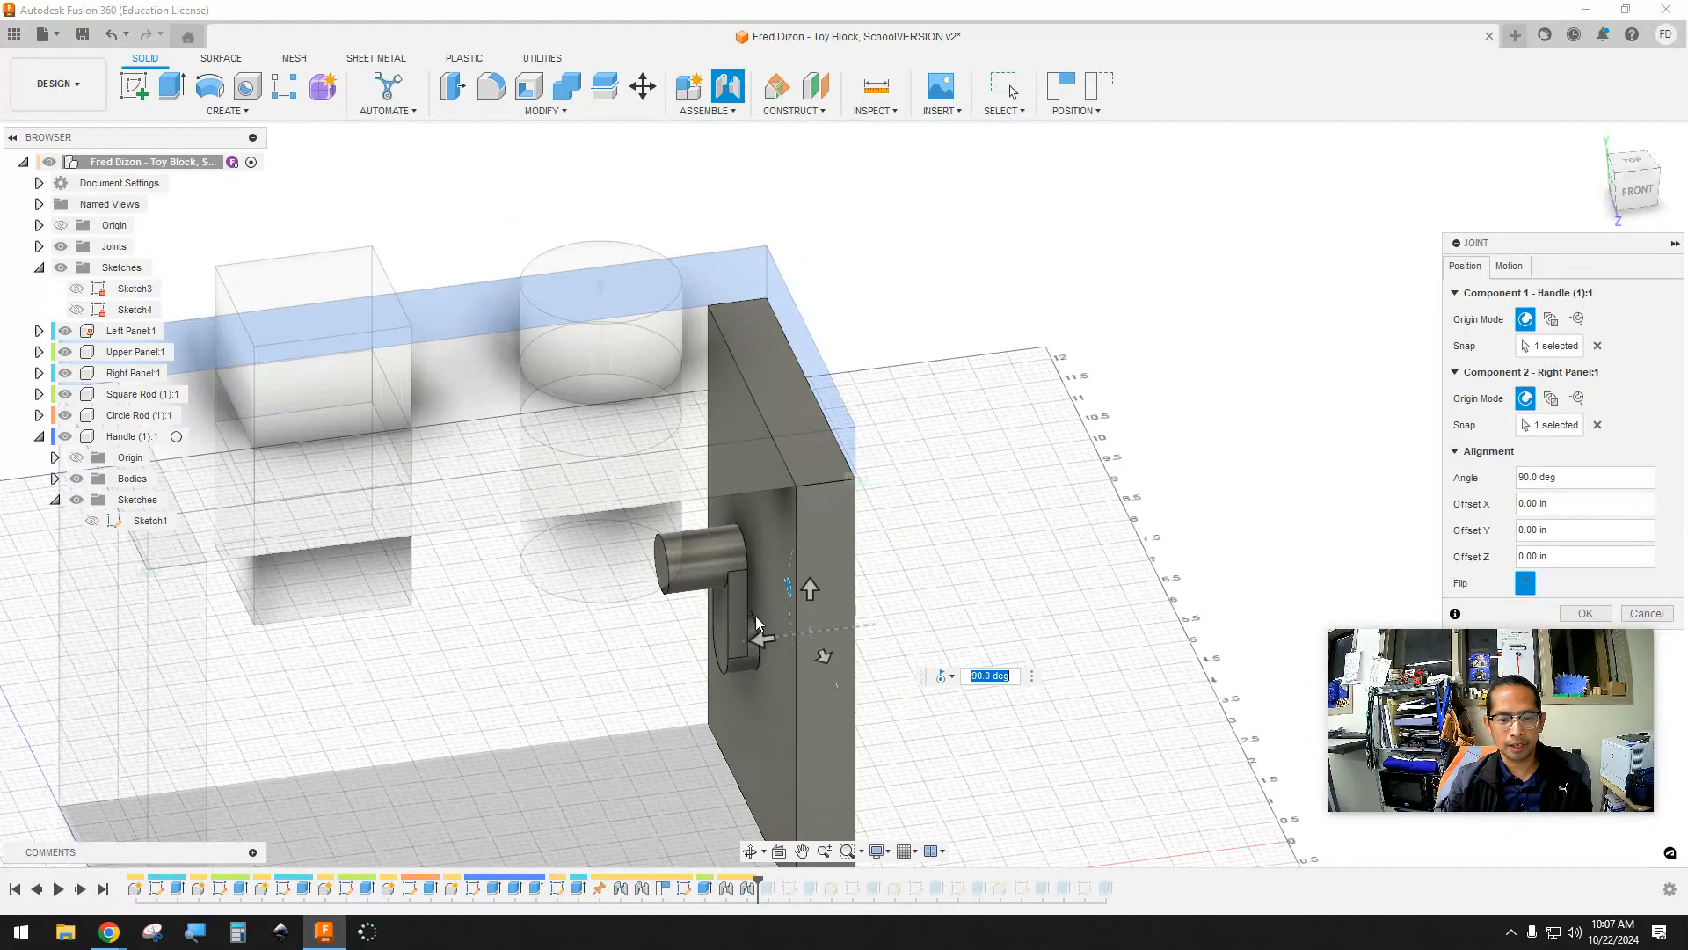
mouse_move(788, 586)
mouse_down()
mouse_move(792, 573)
mouse_move(825, 625)
mouse_move(796, 552)
mouse_move(783, 569)
mouse_up()
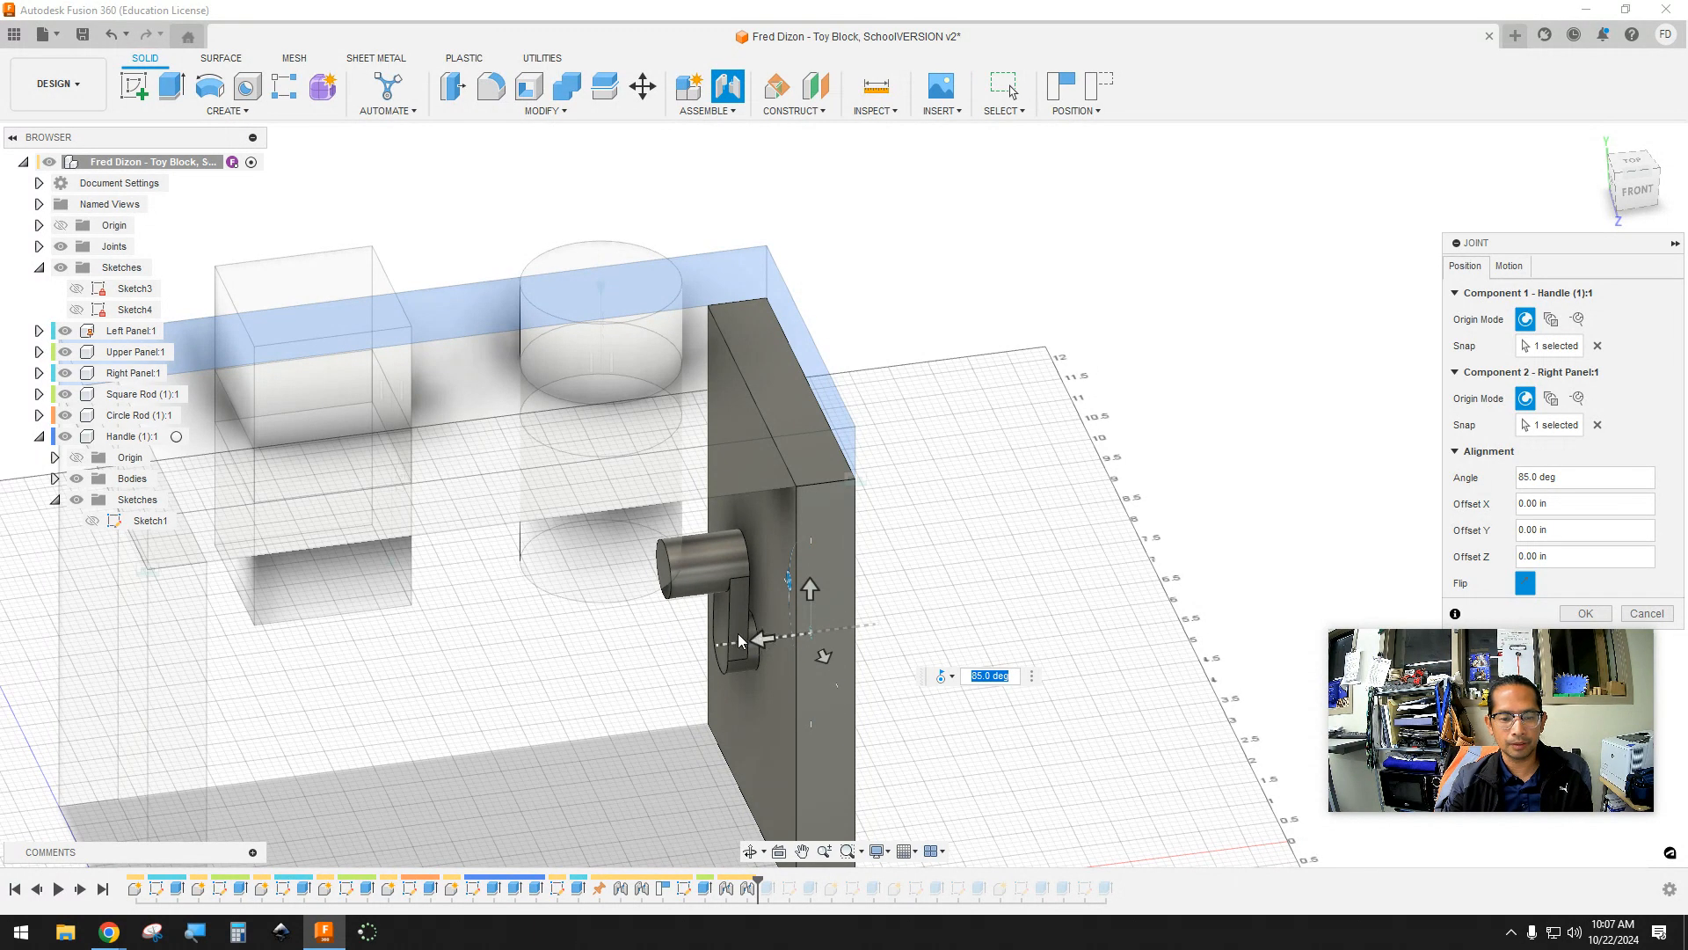
drag(754, 635, 971, 617)
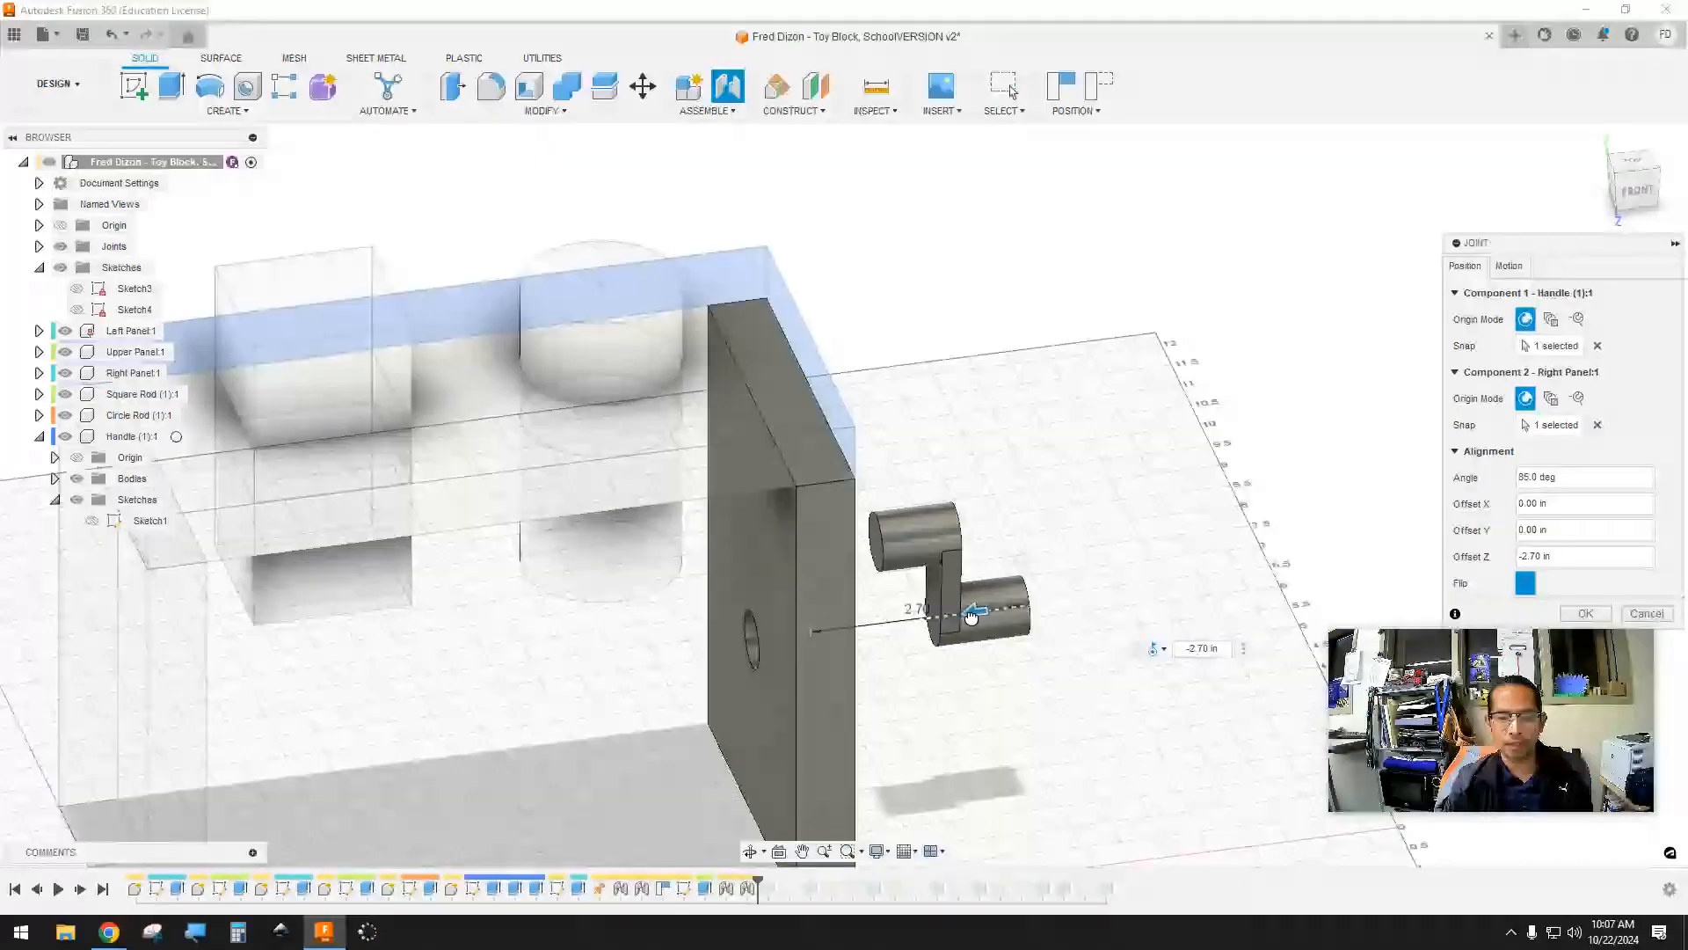
shift+middle_drag(1014, 668, 994, 715)
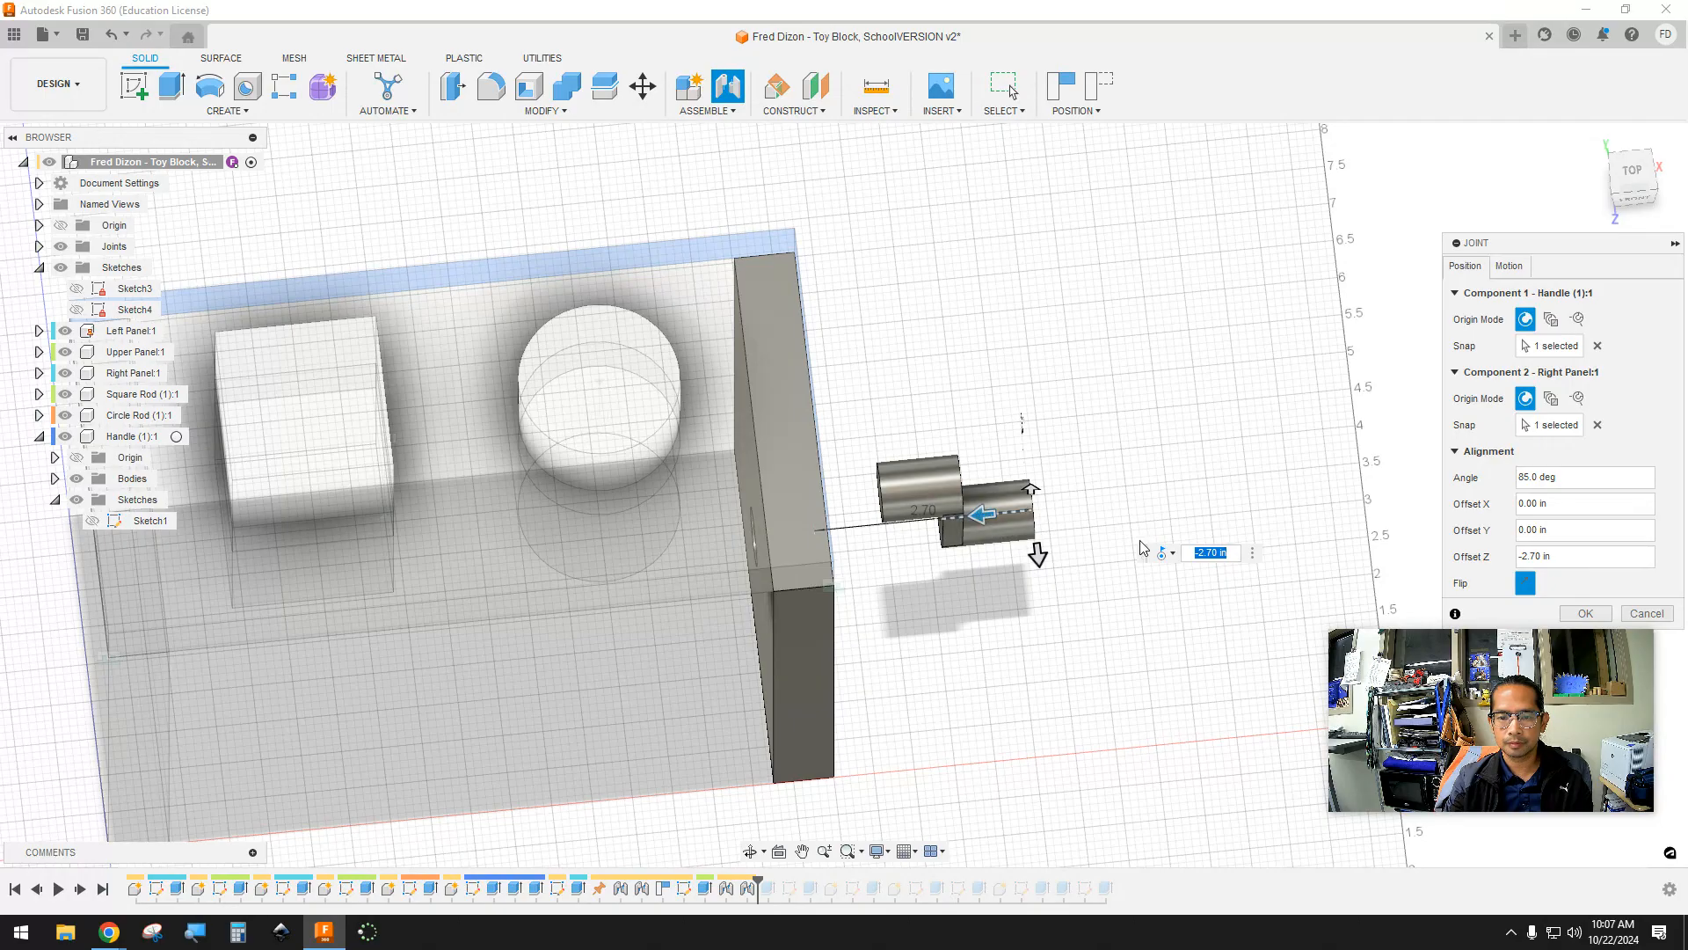
click(1570, 612)
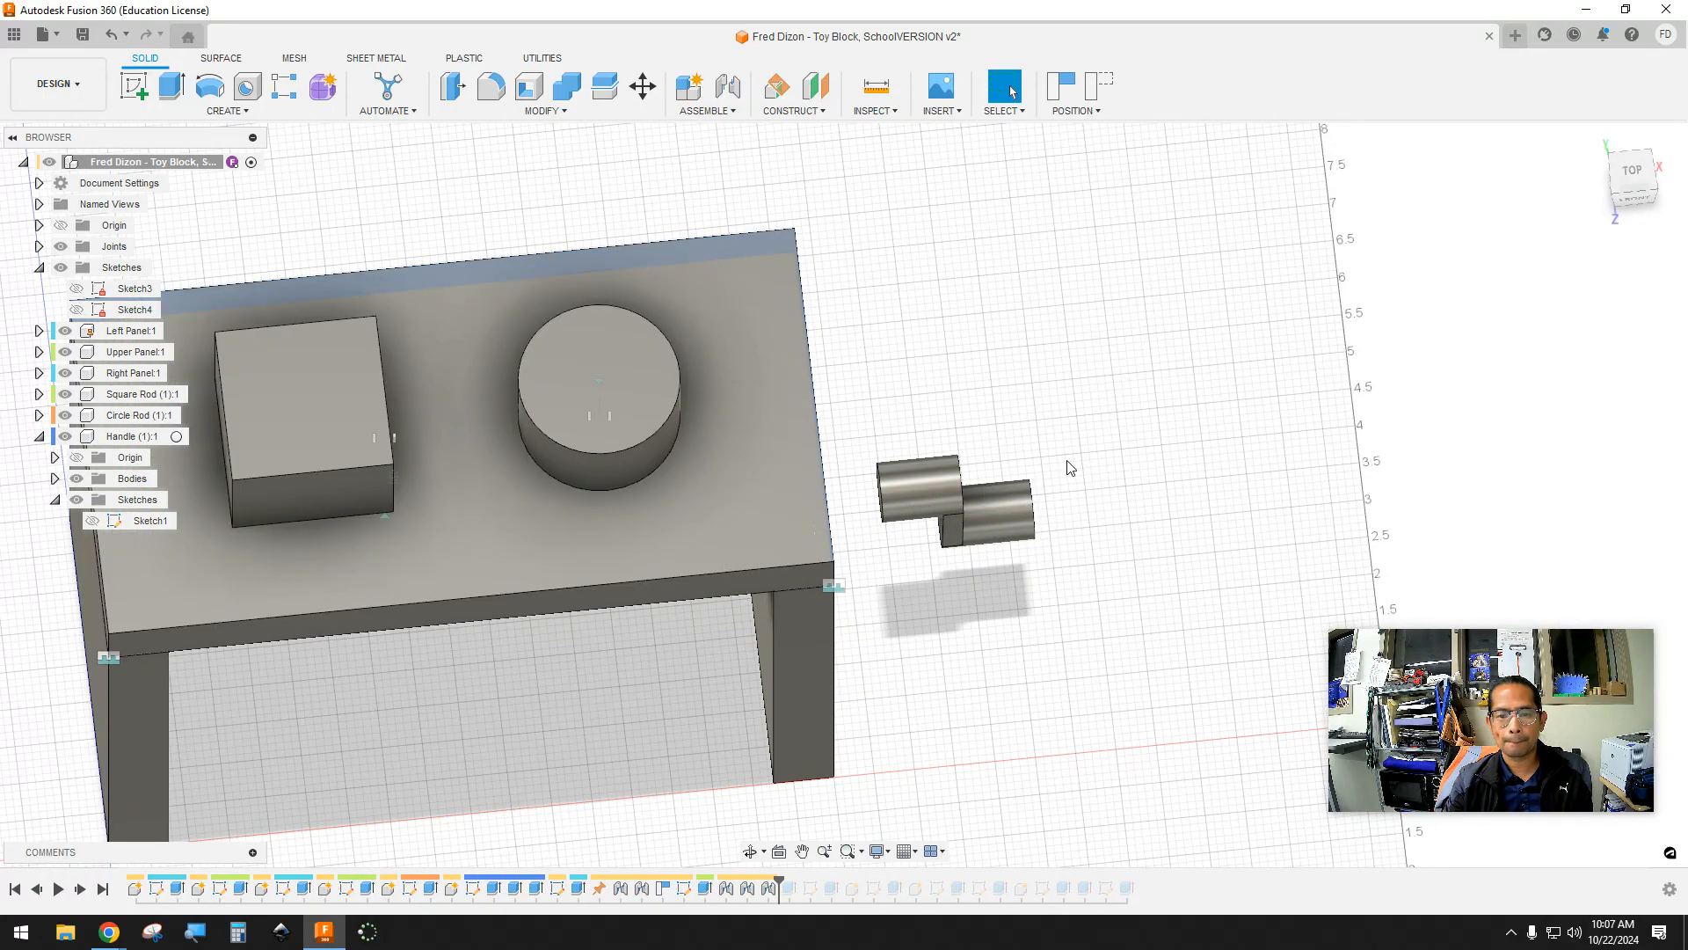
Rotate the handle body 180 deg in X Angle with Move/Copy from the top view
click(1632, 171)
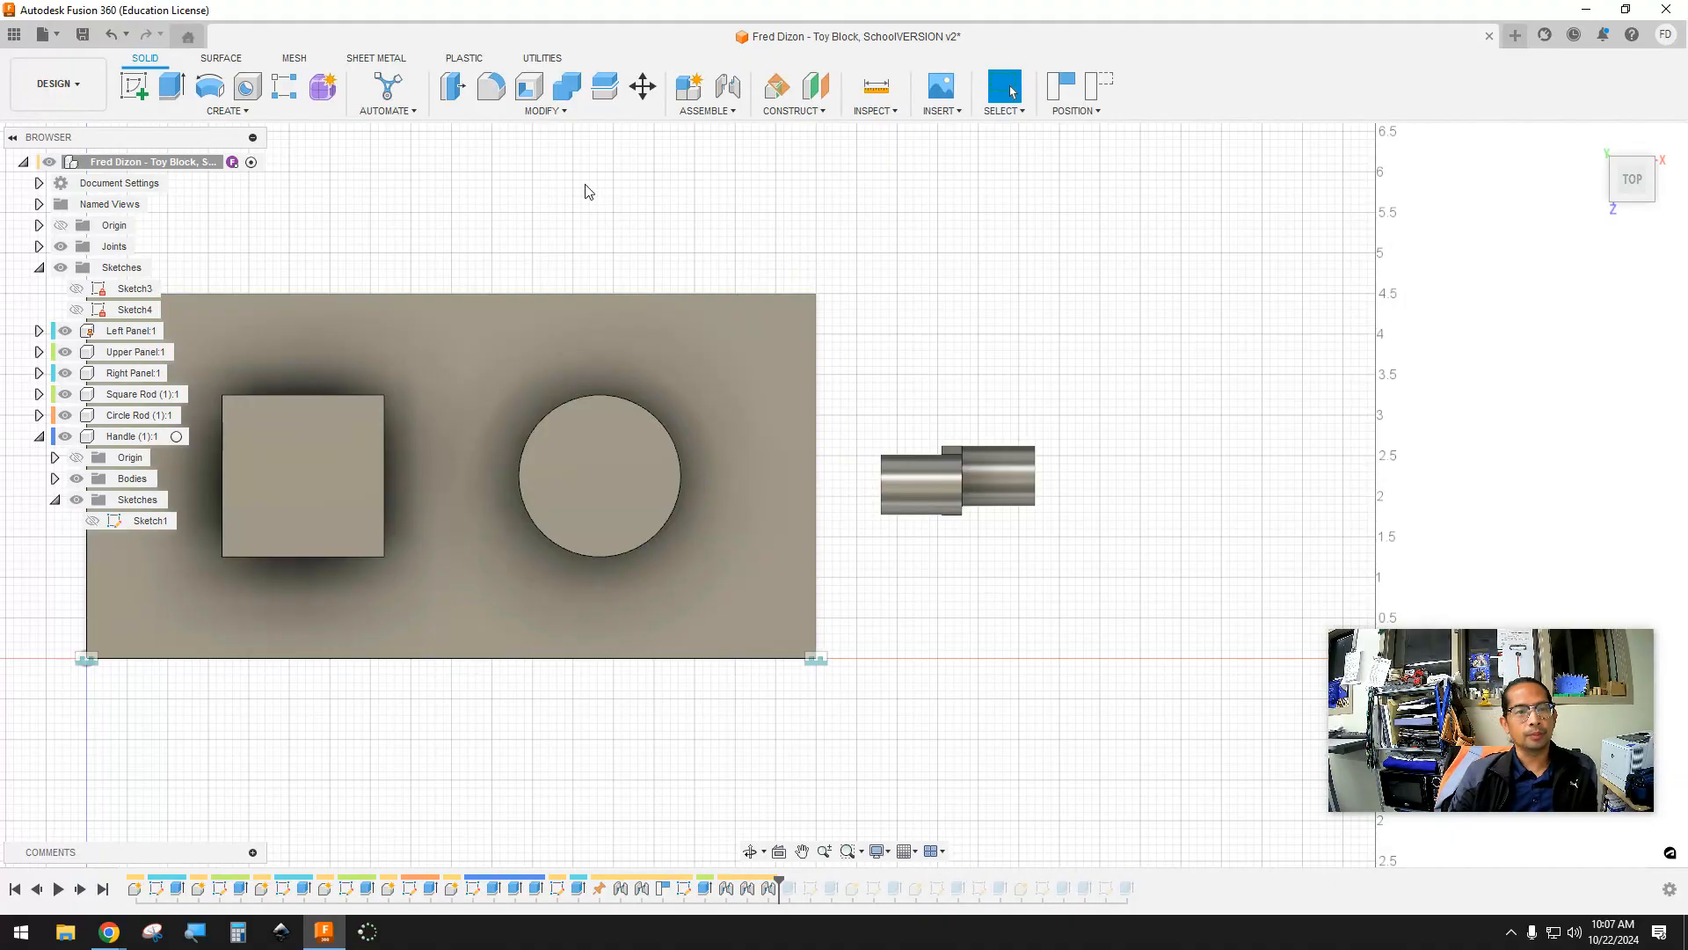
key(m)
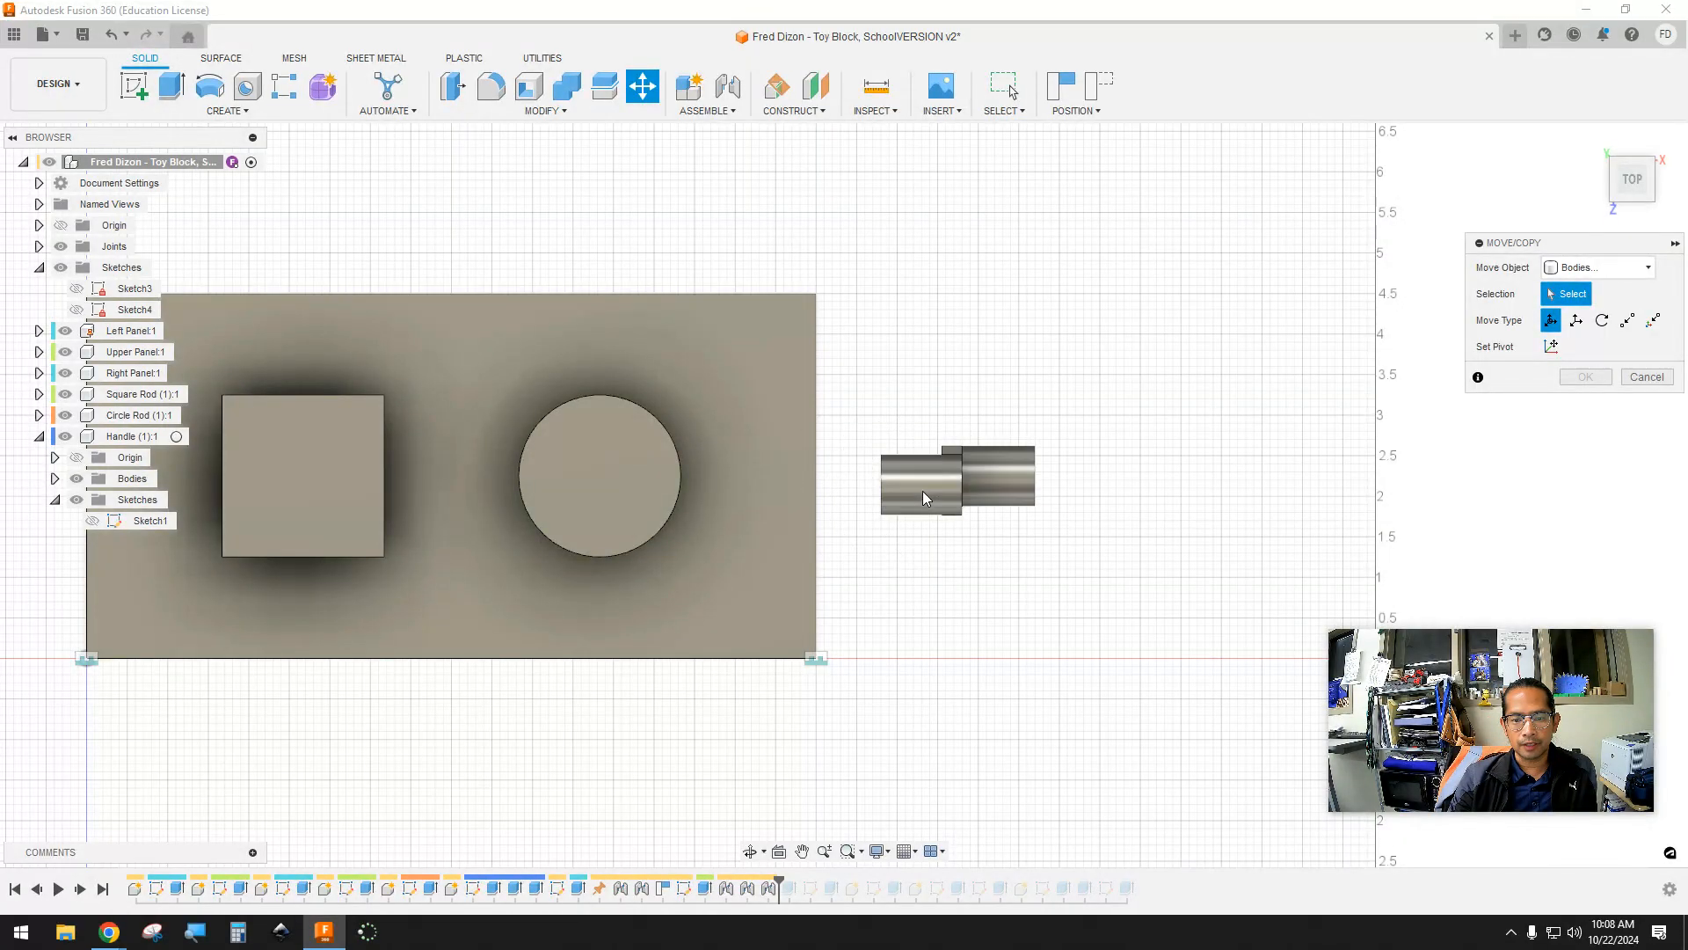
click(959, 497)
drag(870, 484, 1036, 485)
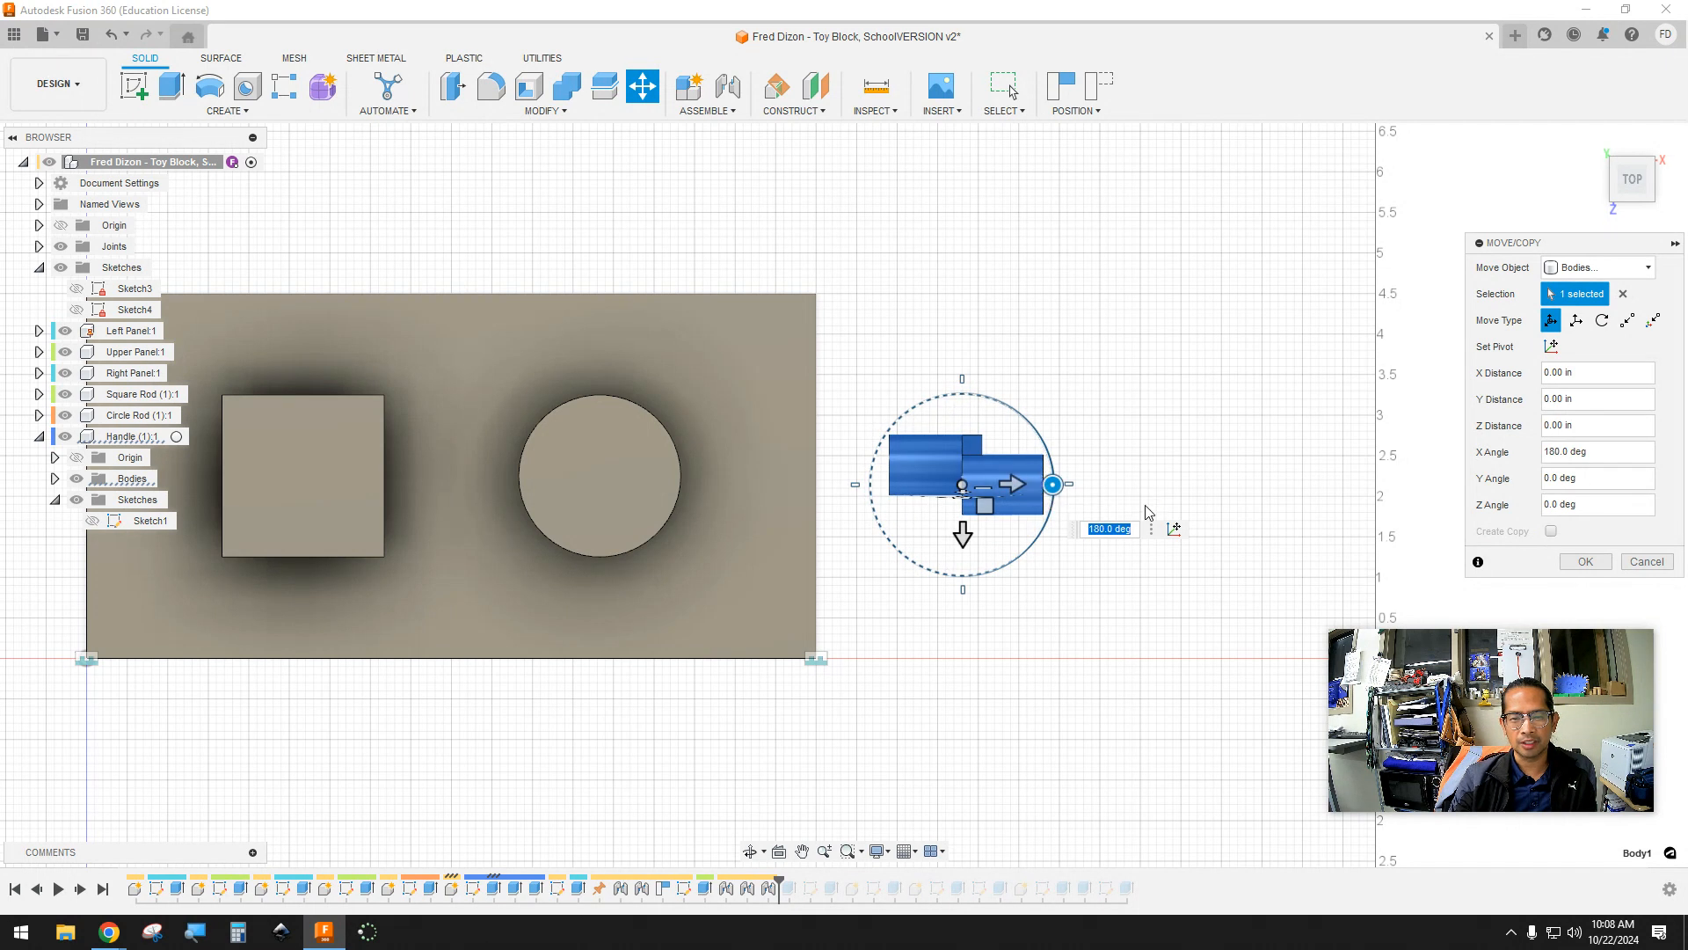
click(1570, 567)
Edit the handle's Revolute joint and set its Offset Z to 0.00 in
shift+middle_drag(1134, 507, 1081, 408)
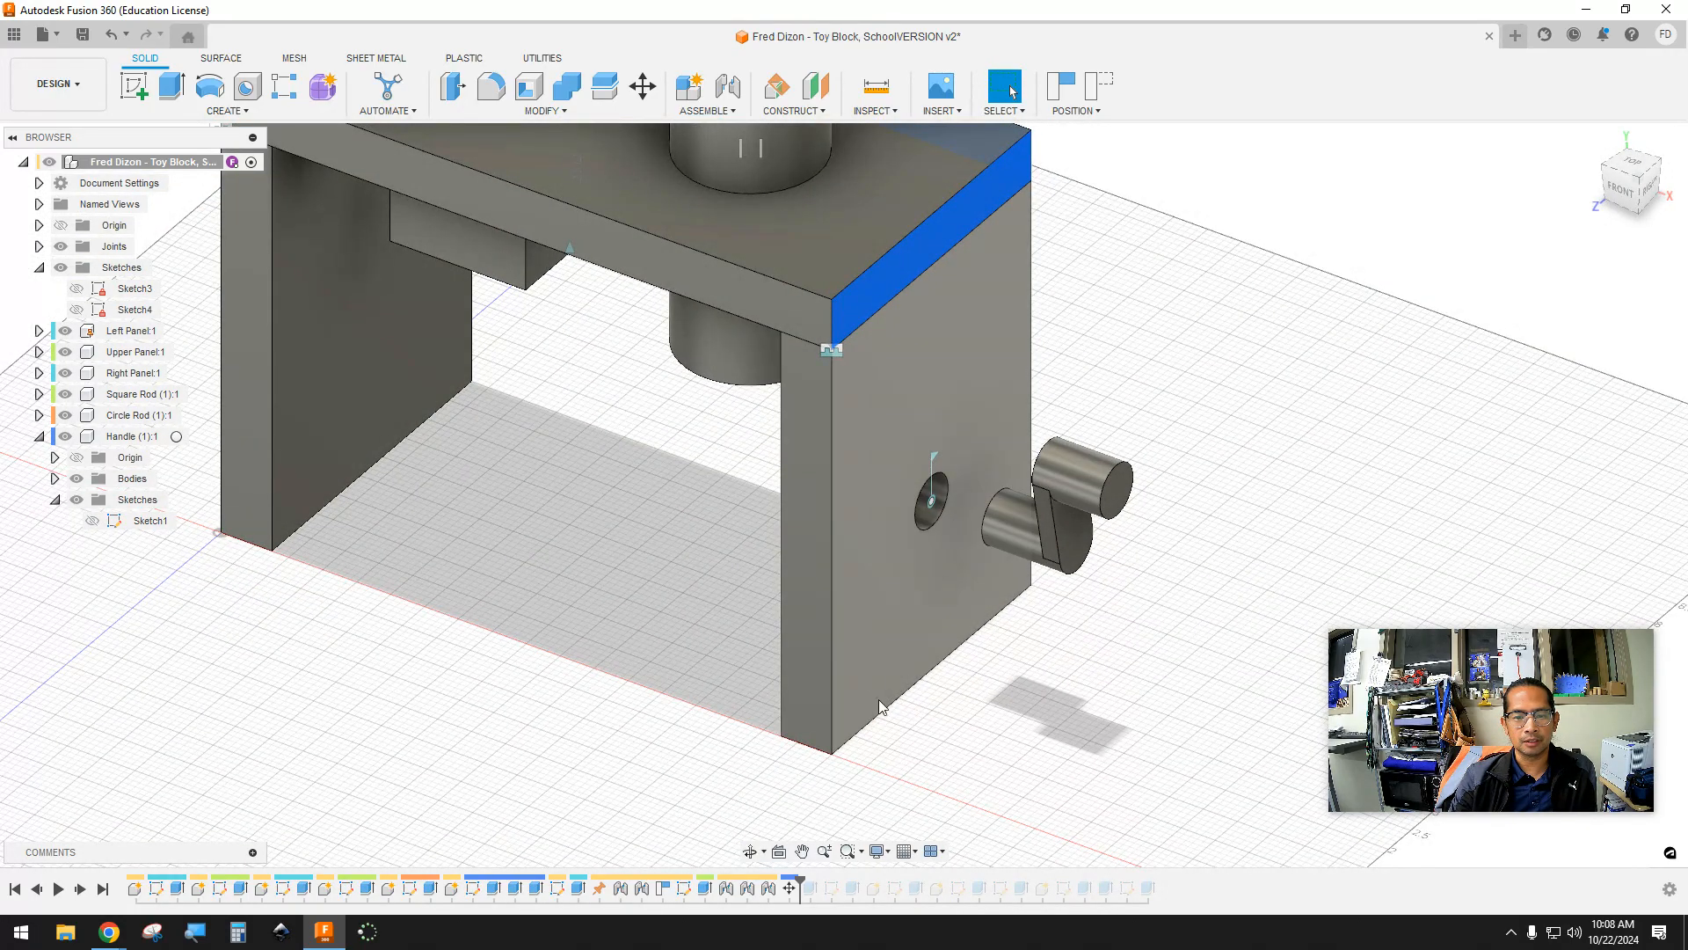
double_click(770, 892)
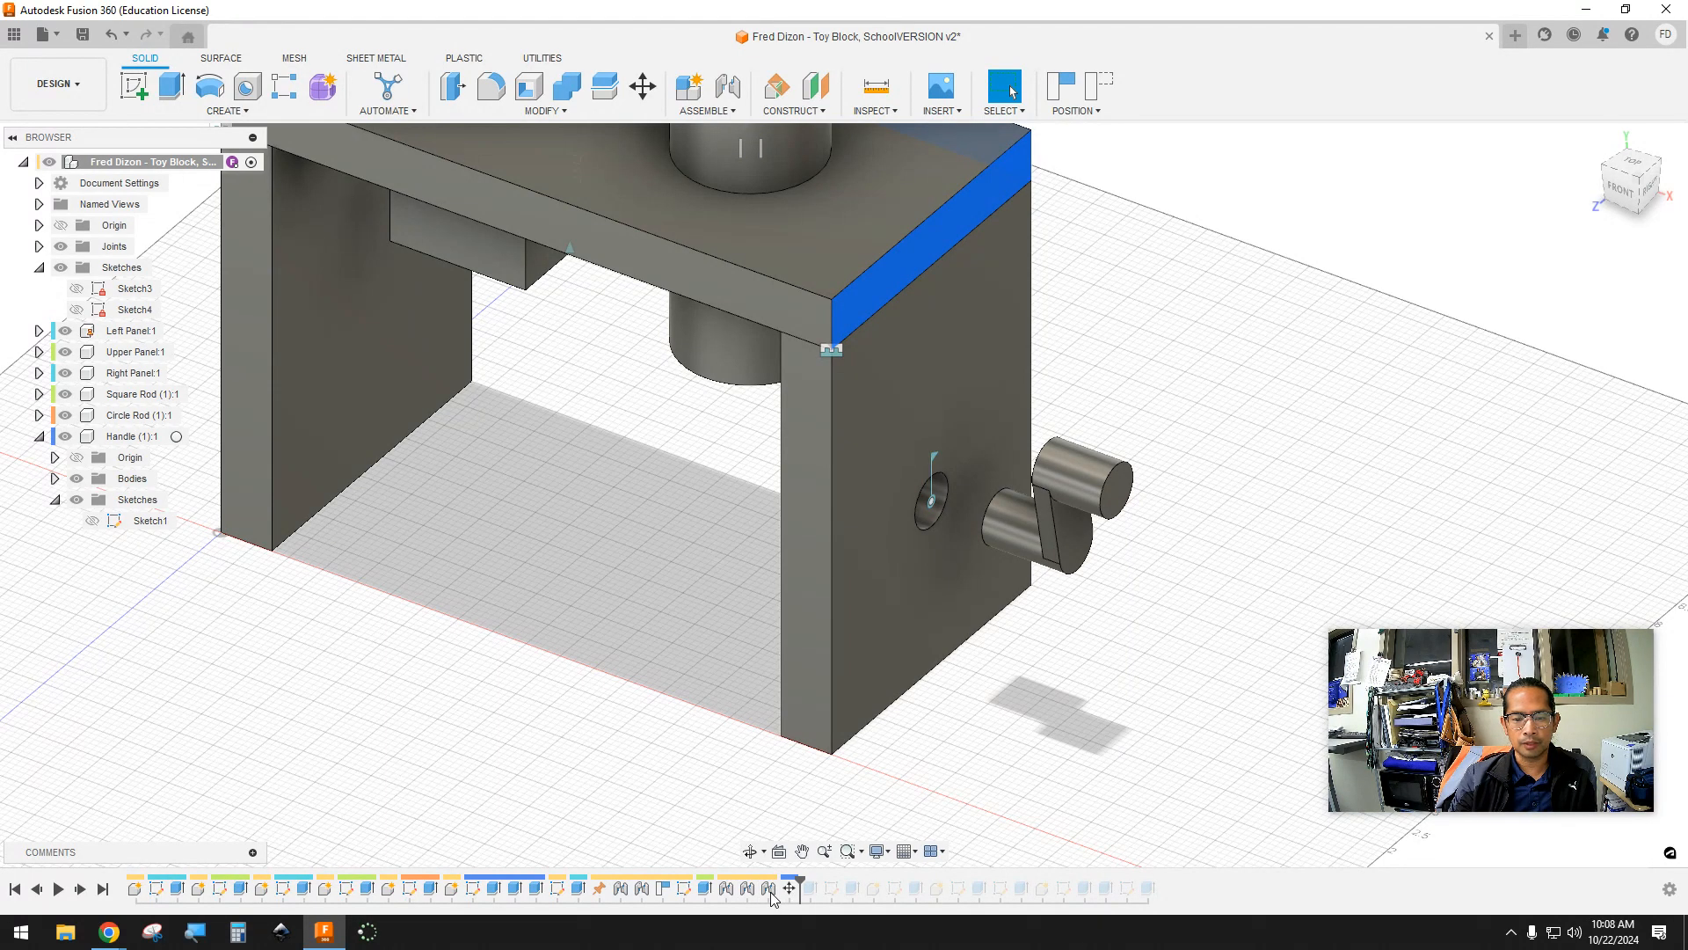
right_click(770, 891)
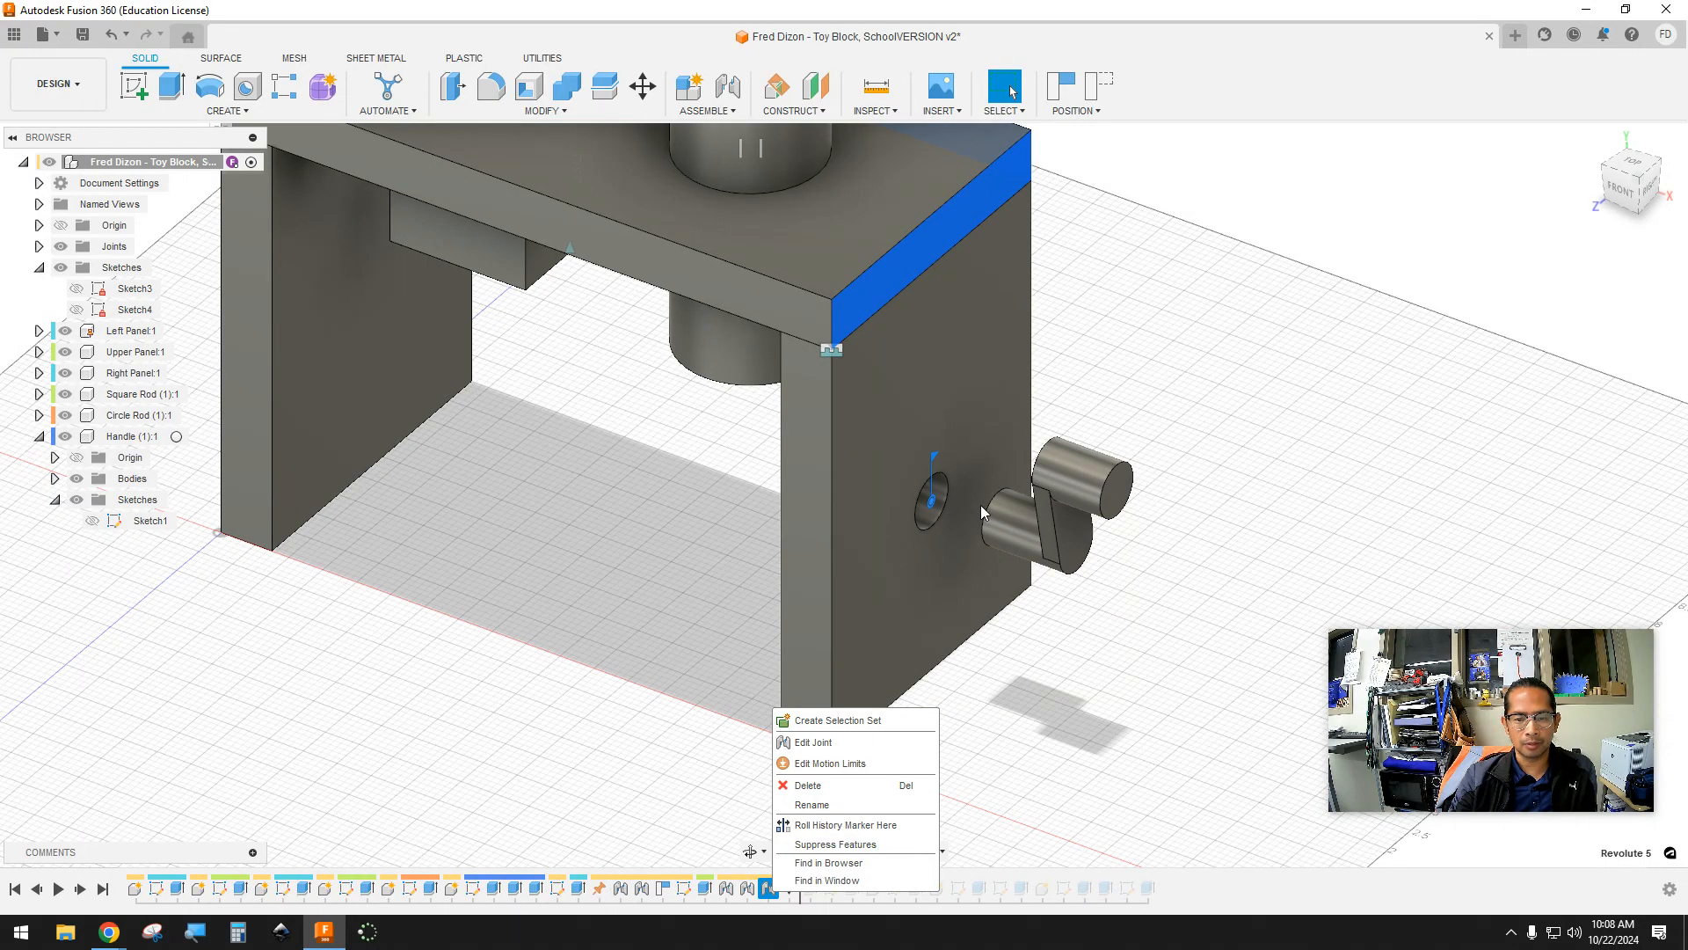
click(813, 743)
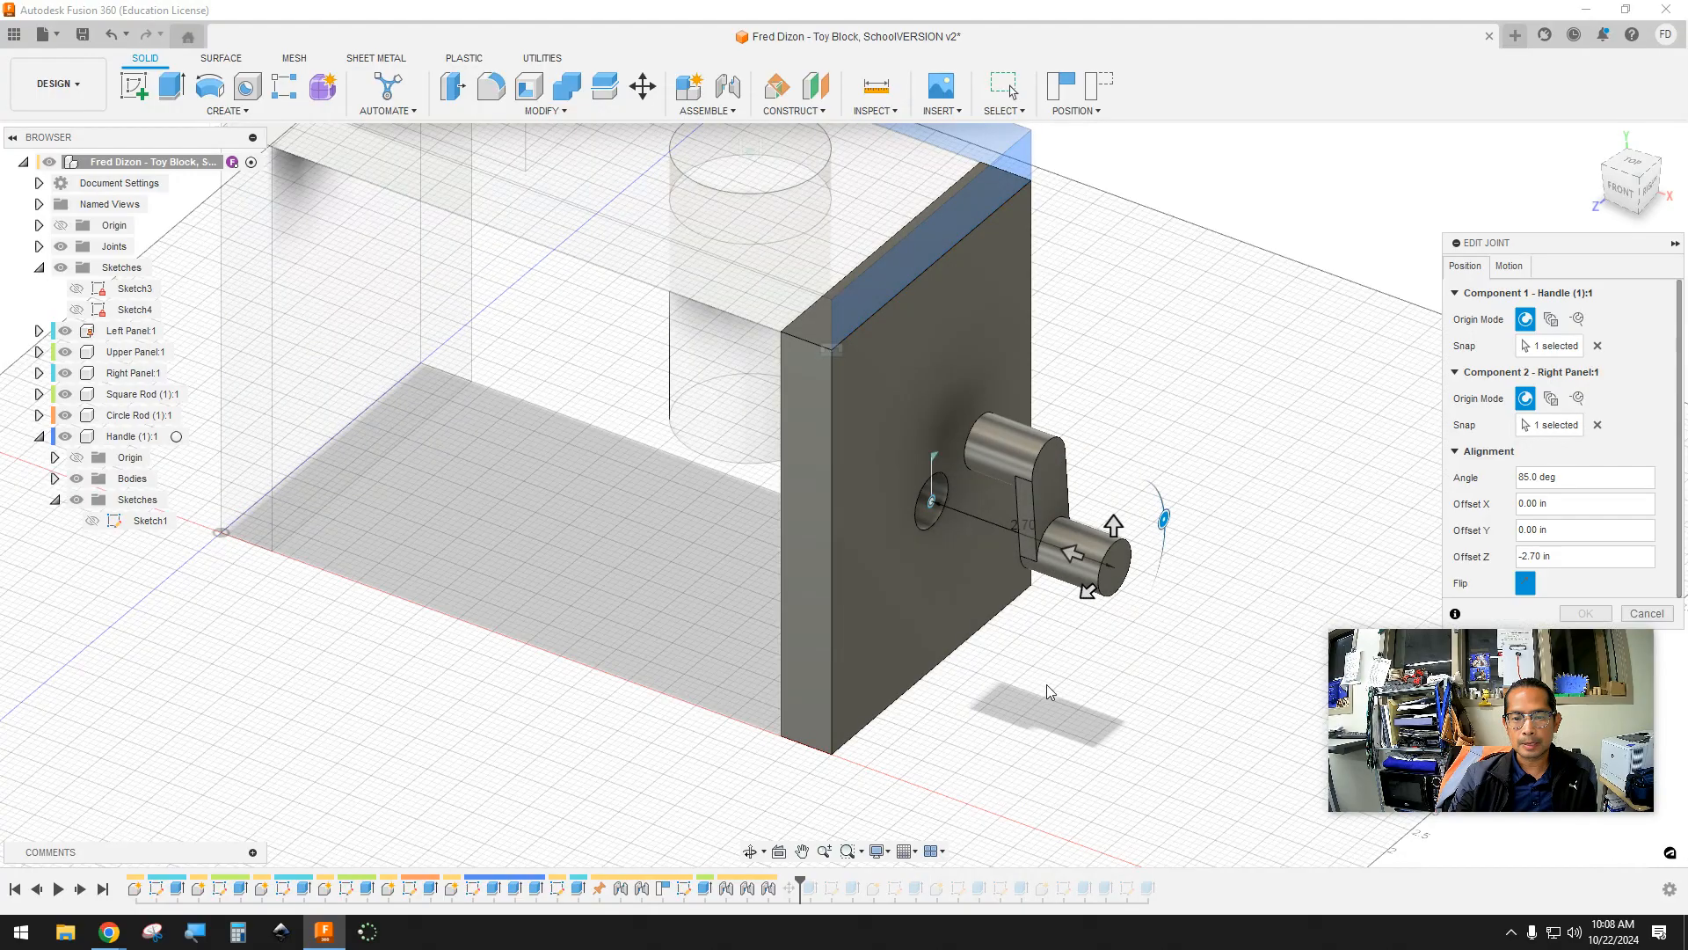
drag(1082, 559, 886, 486)
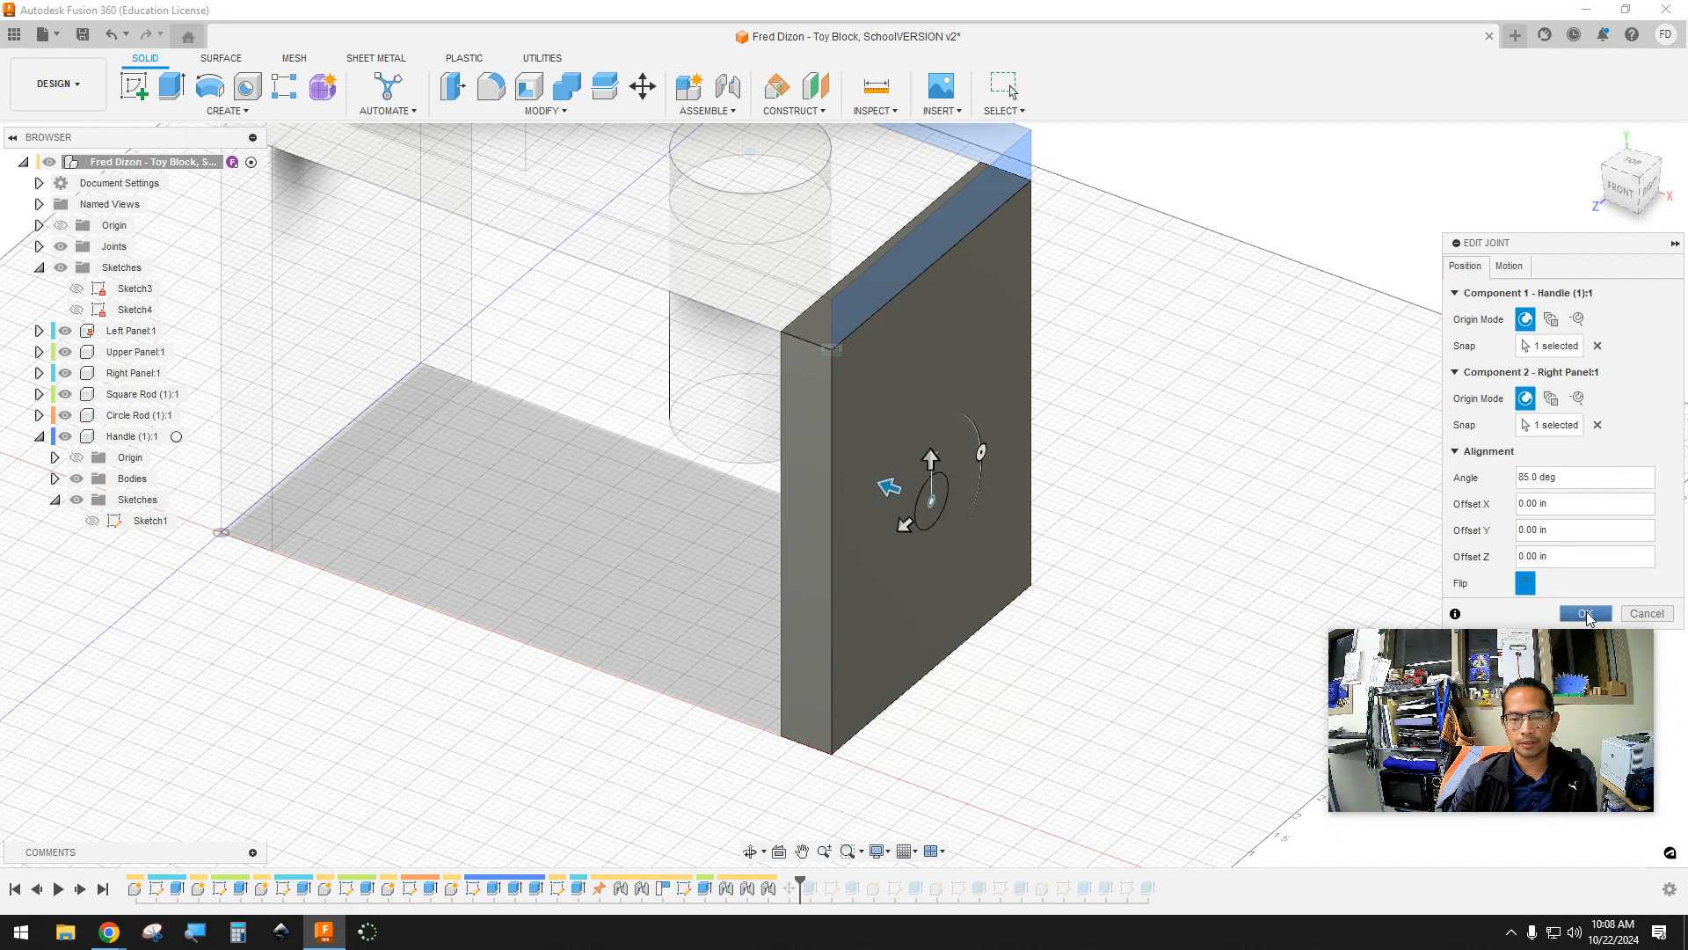
click(1586, 614)
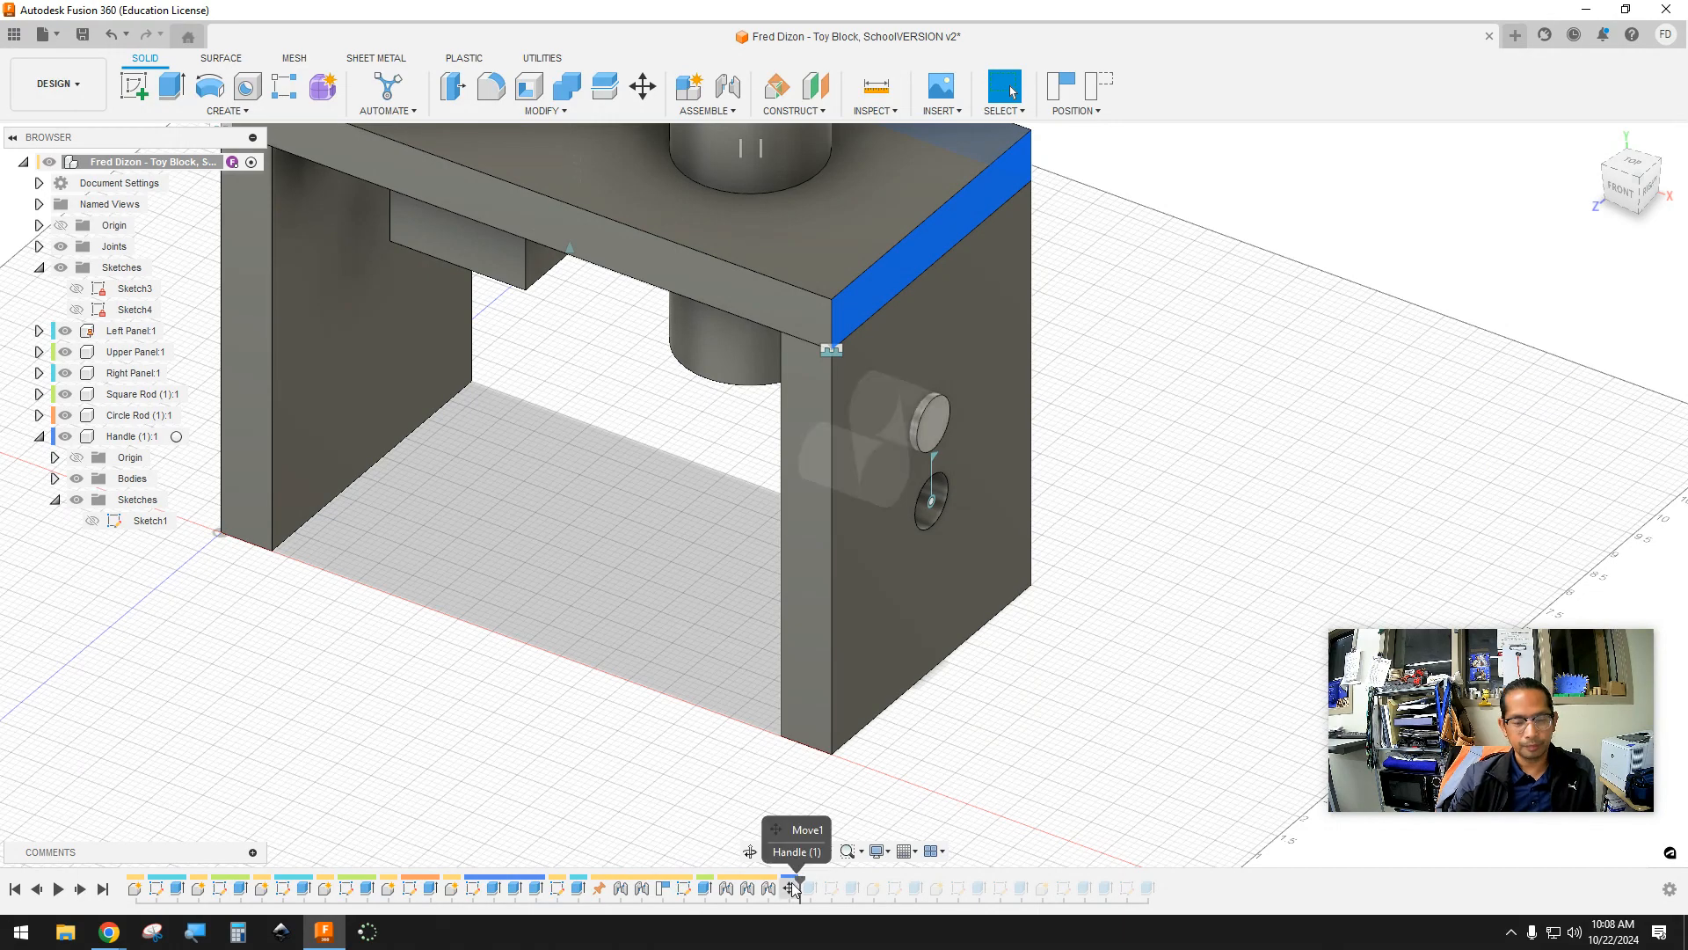
Undo the last two changes and redo them
key(ctrl+z)
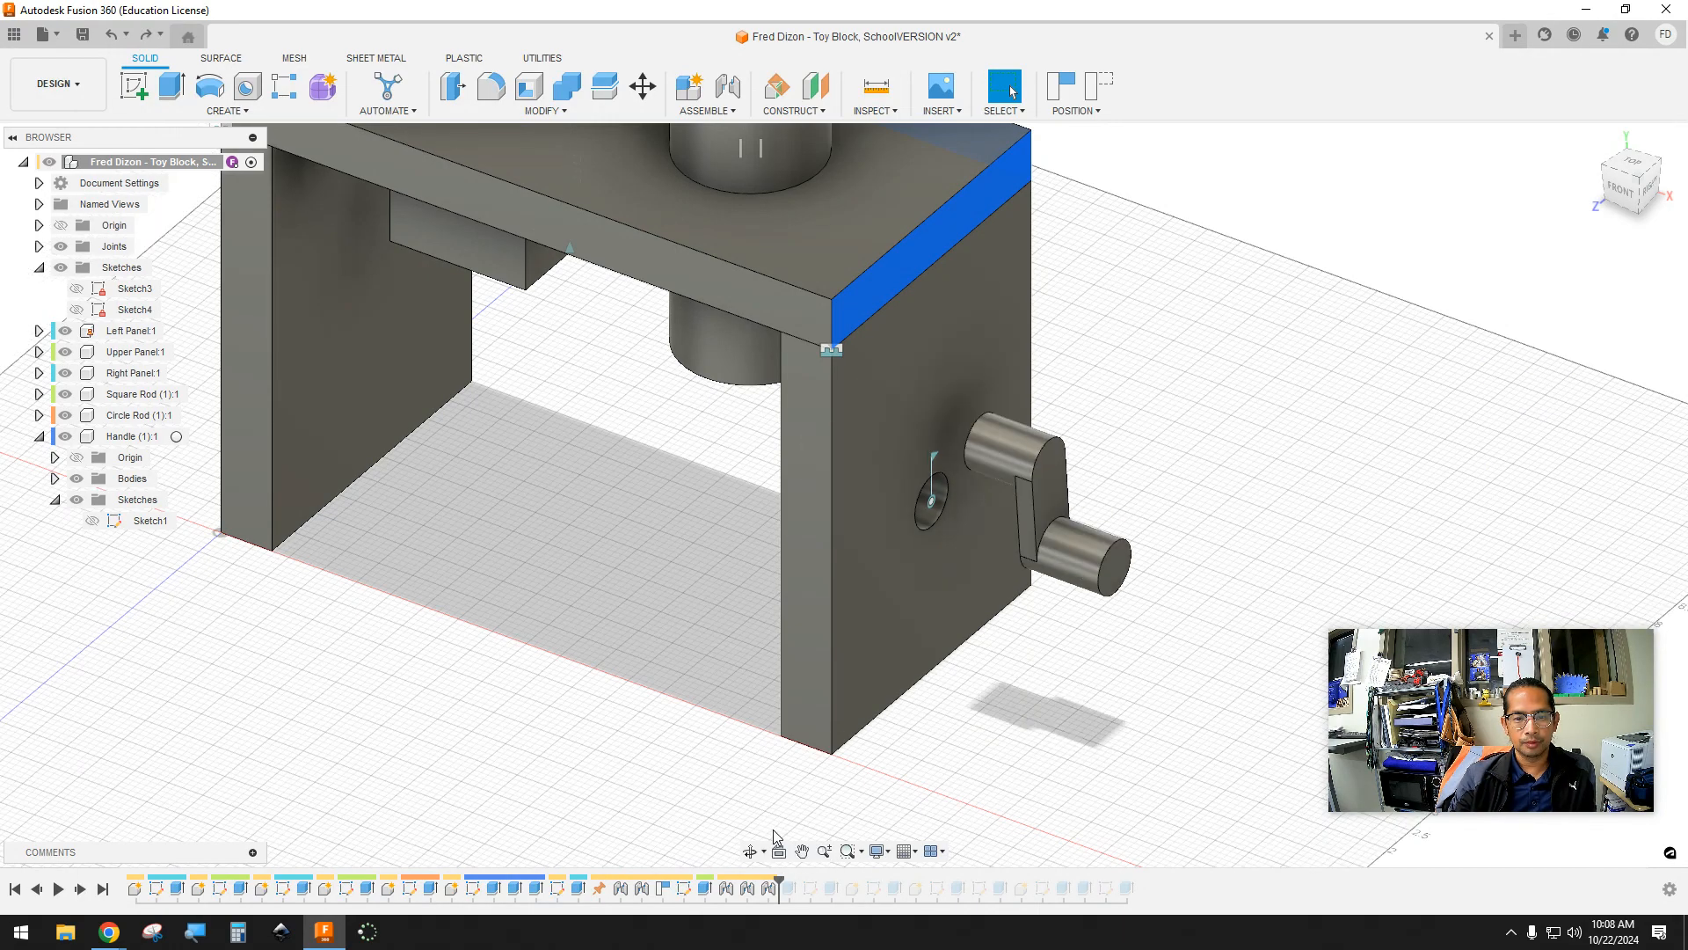
key(ctrl+z)
key(ctrl+y)
key(ctrl+y)
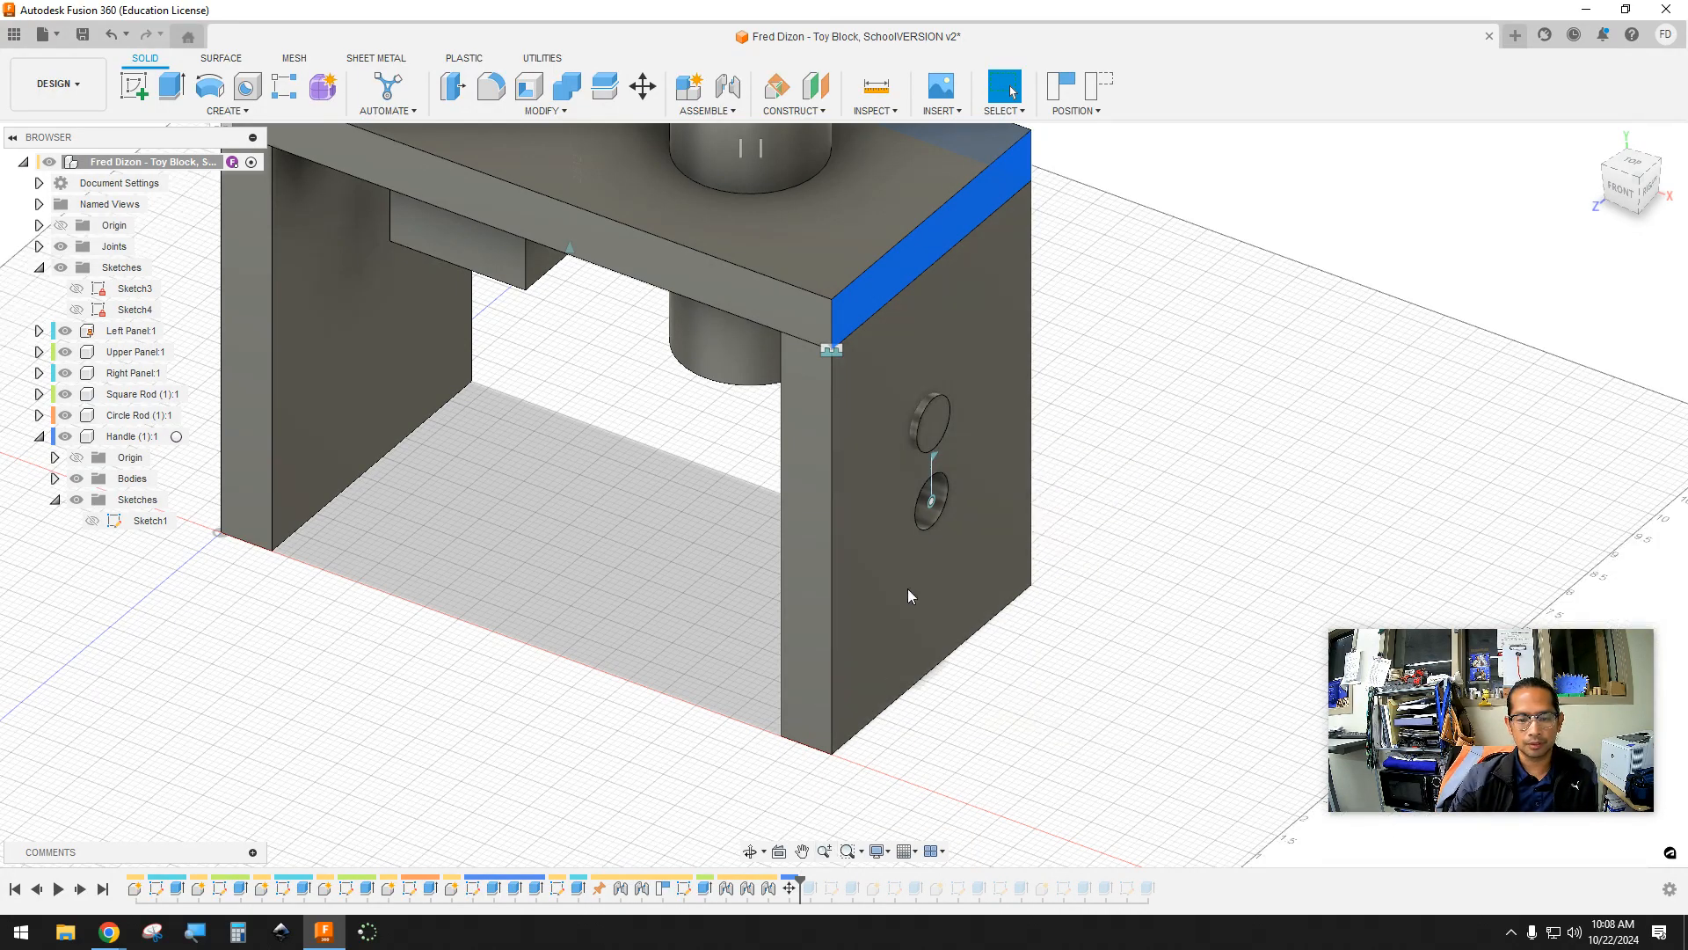
Set the handle joint's Offset Z to -0.90 in and swing the handle to test its rotation
right_click(770, 891)
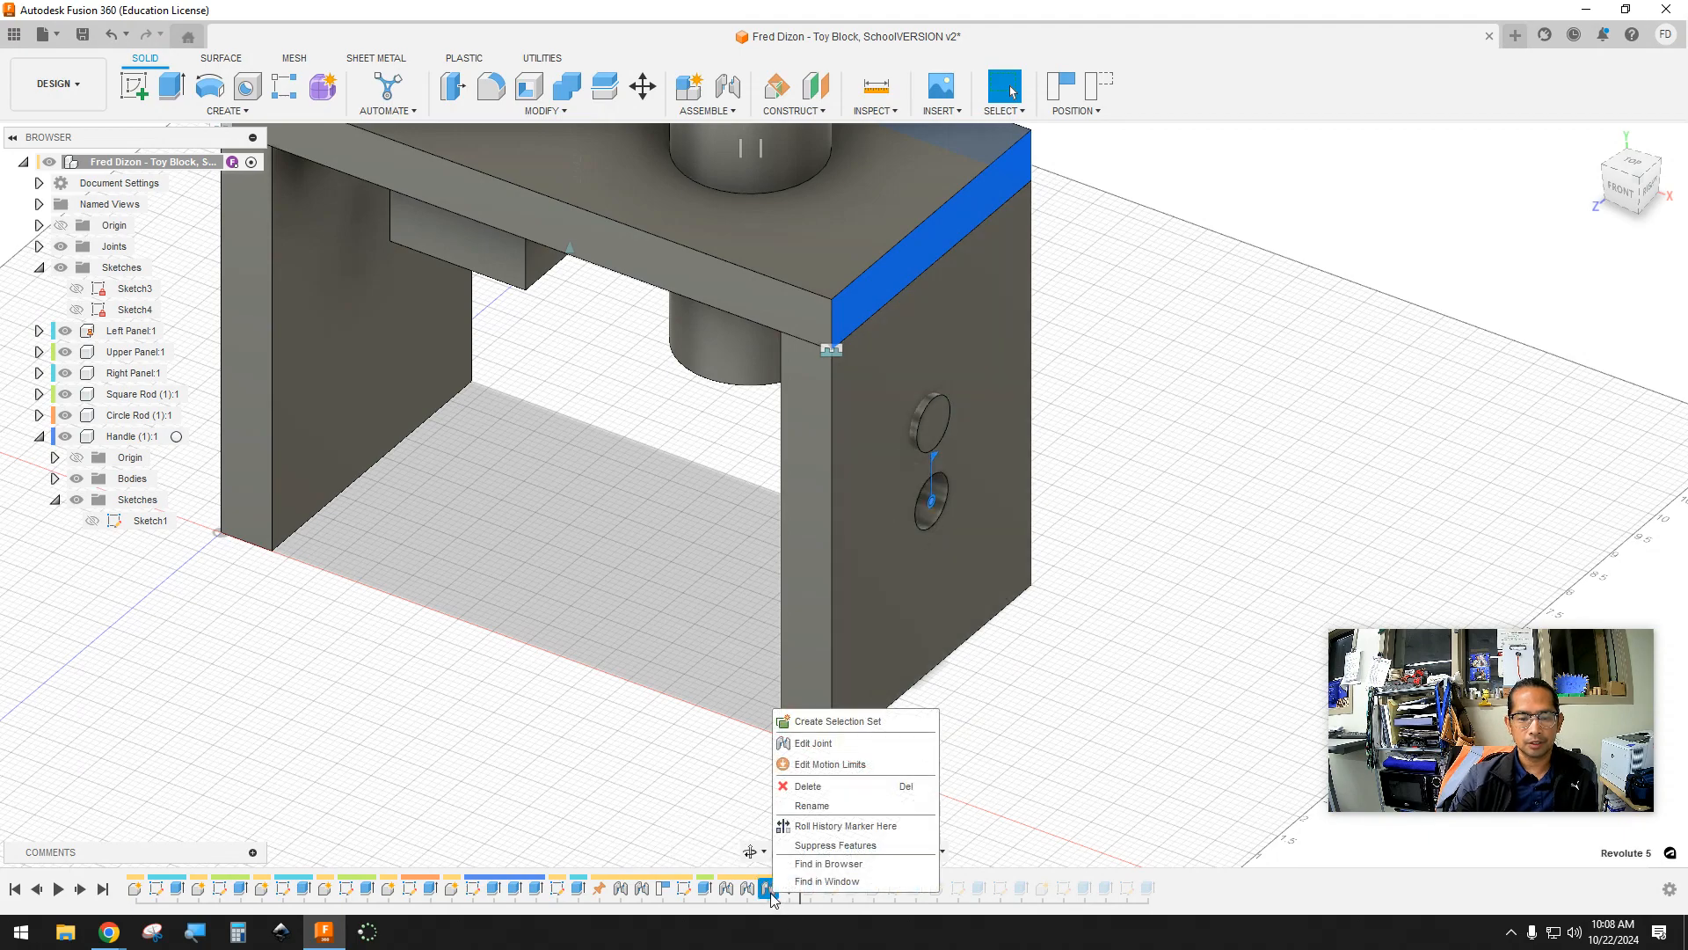
click(809, 748)
drag(890, 484, 948, 513)
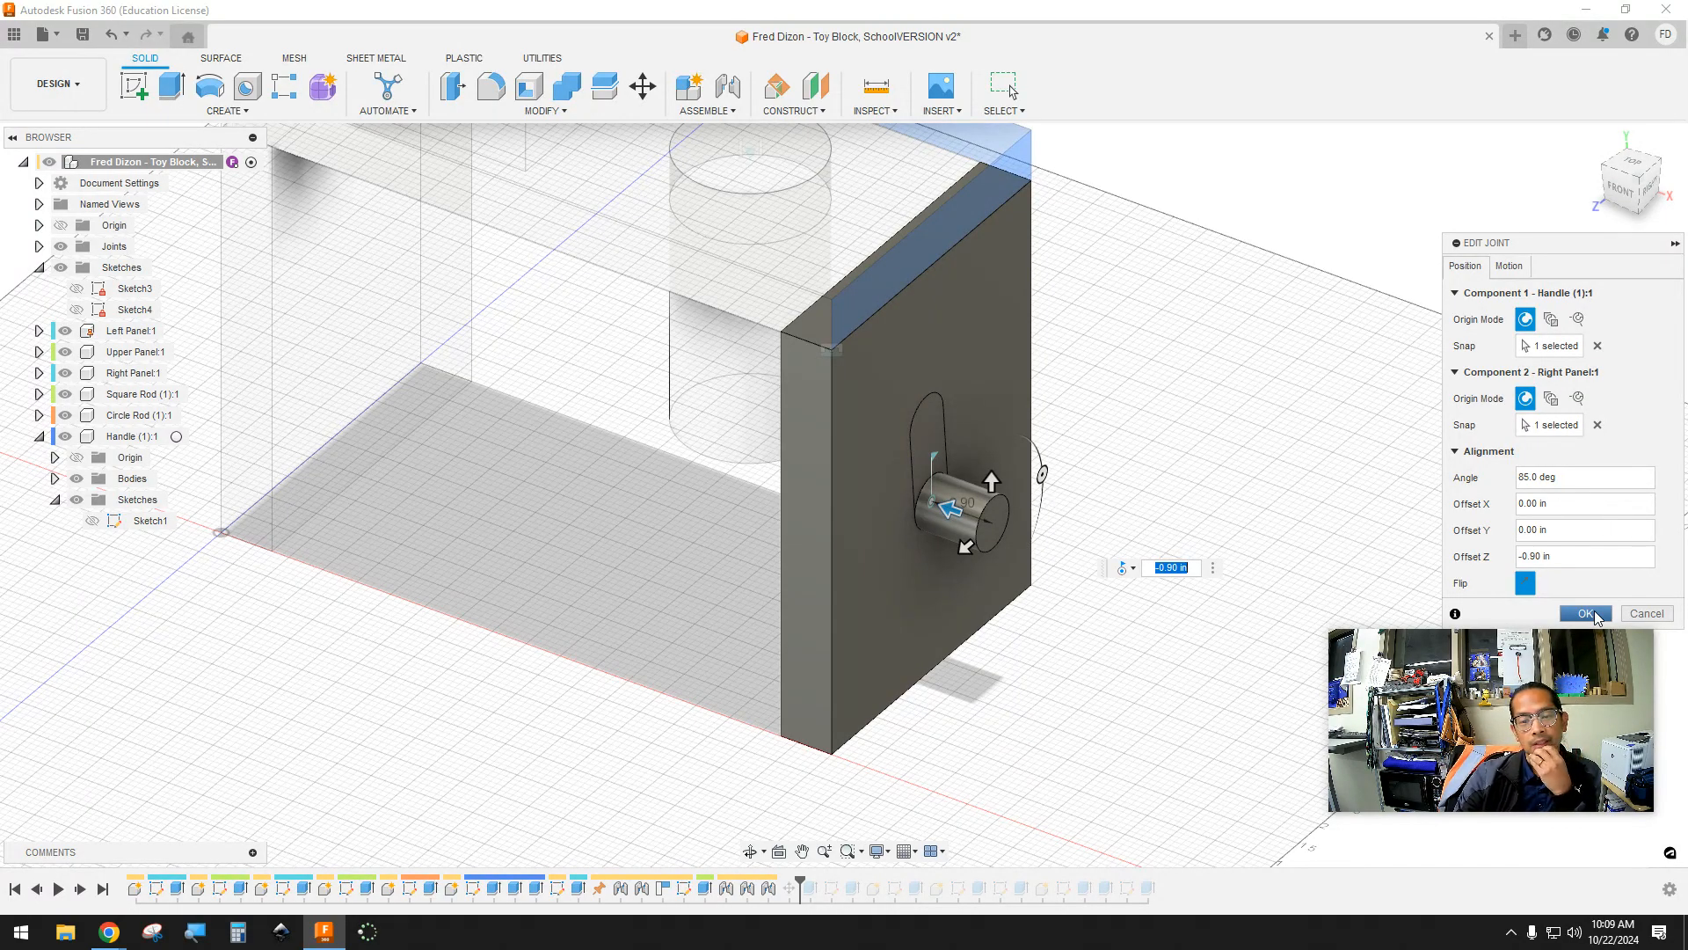
click(1585, 612)
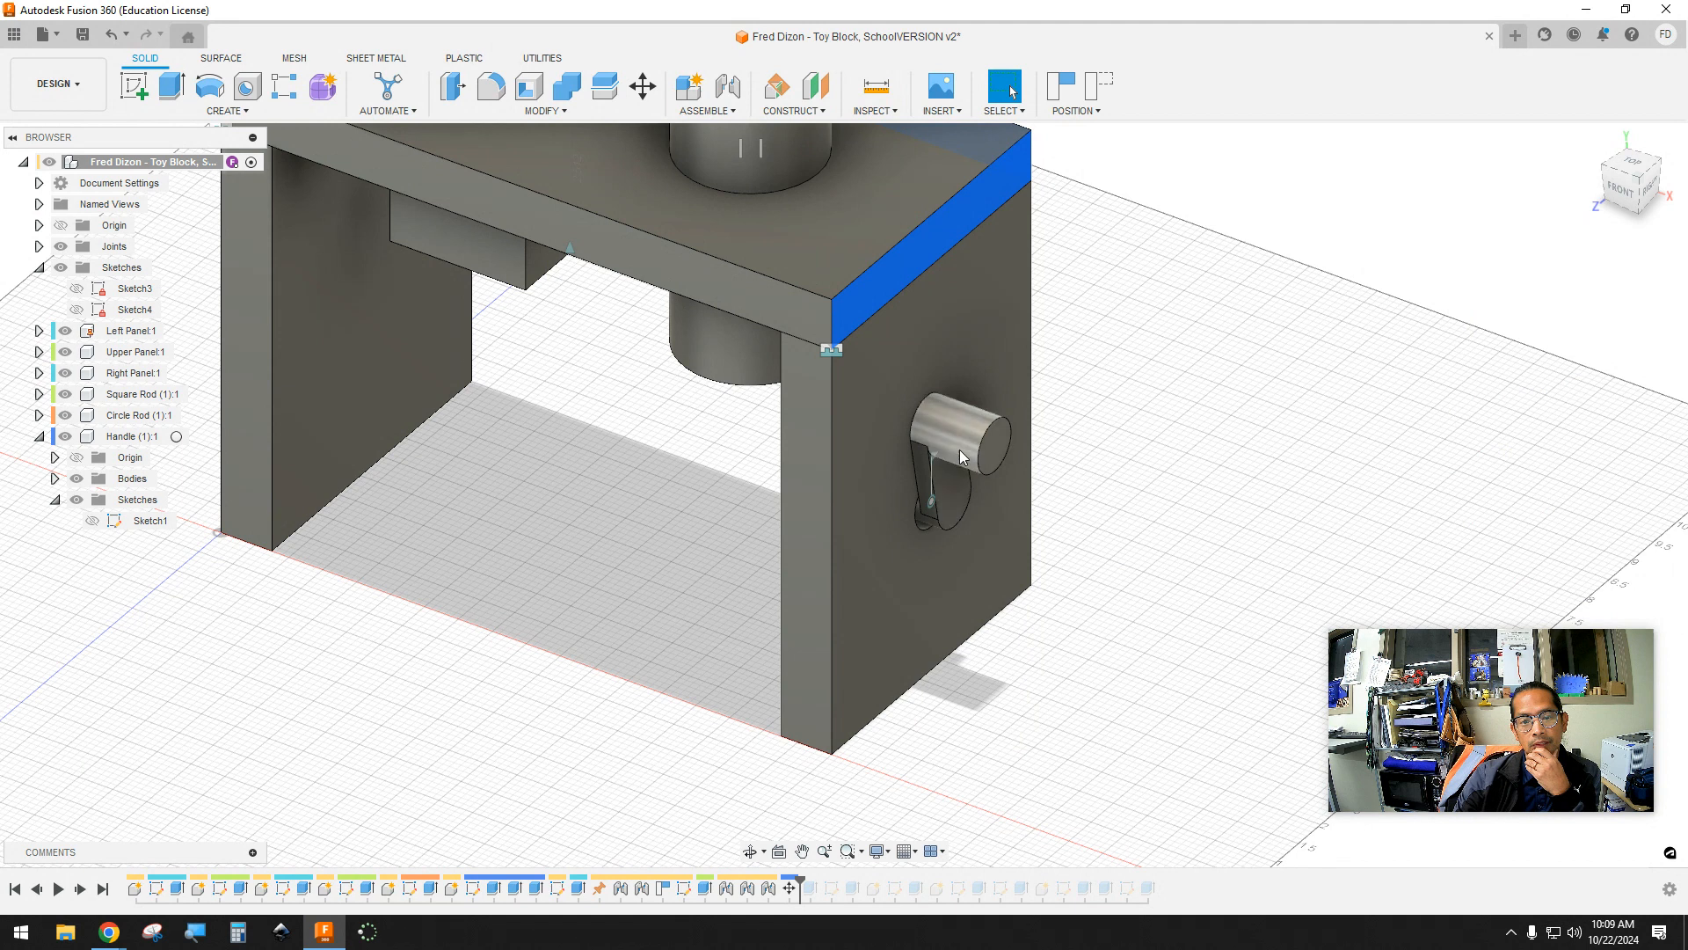
drag(978, 441, 969, 635)
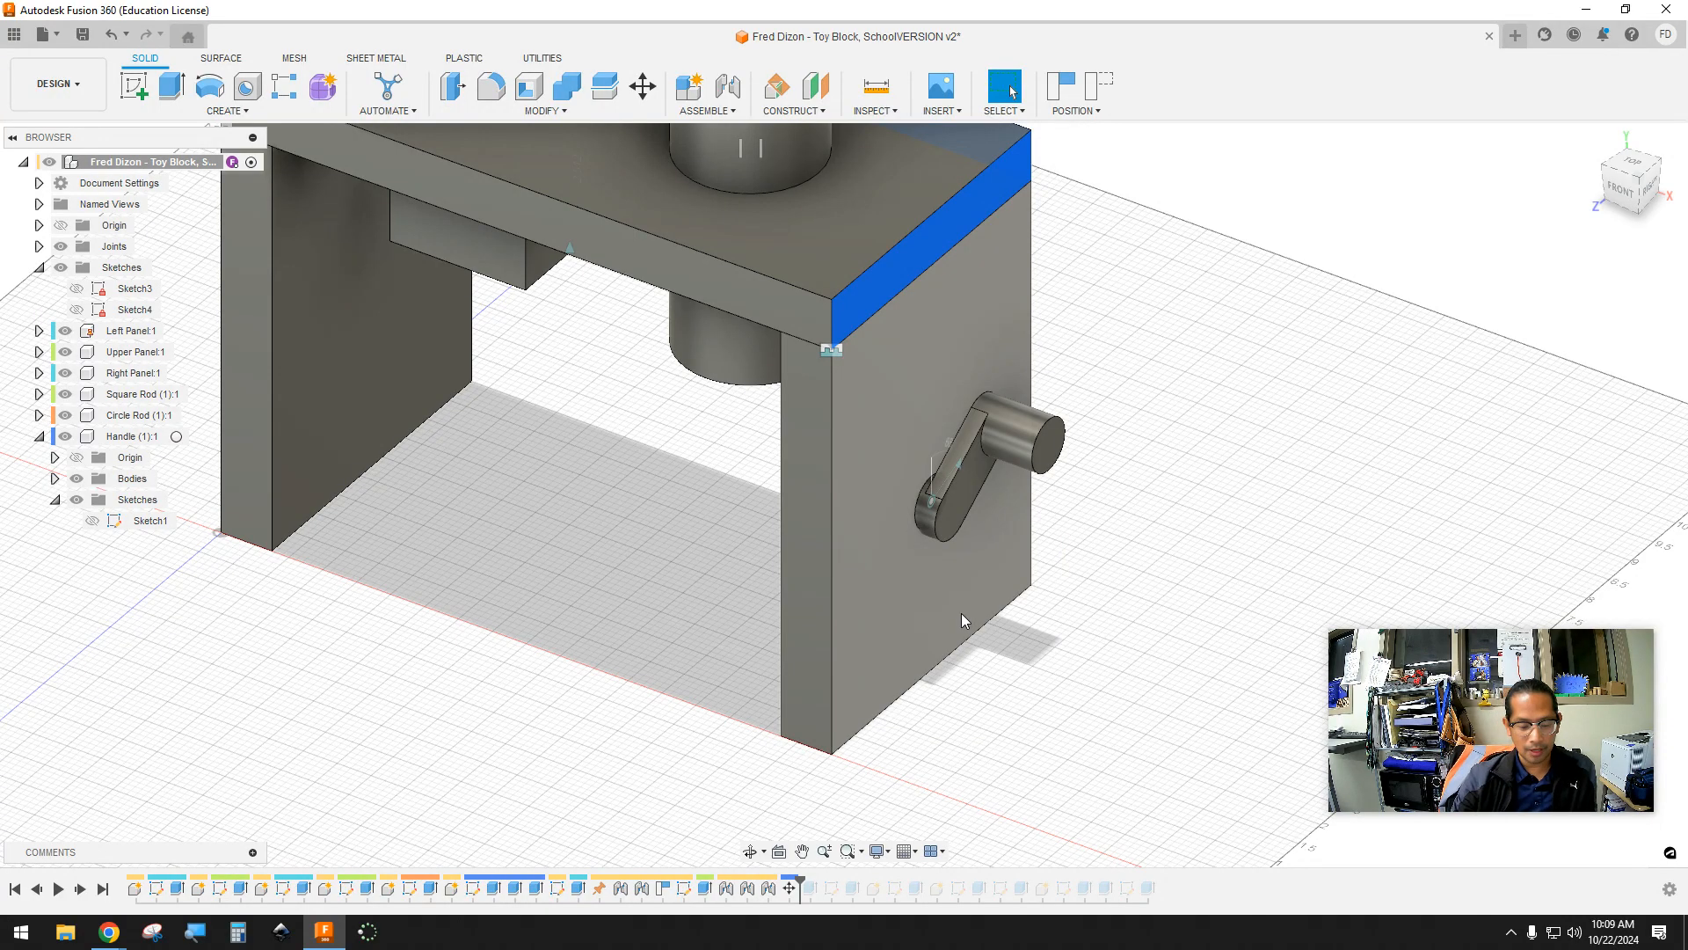
Undo the handle's rotation and its Revolute joint, keeping the circle rod's slider joint
key(ctrl+z)
key(ctrl+z)
key(ctrl+z)
key(ctrl+z)
key(ctrl+z)
key(ctrl+z)
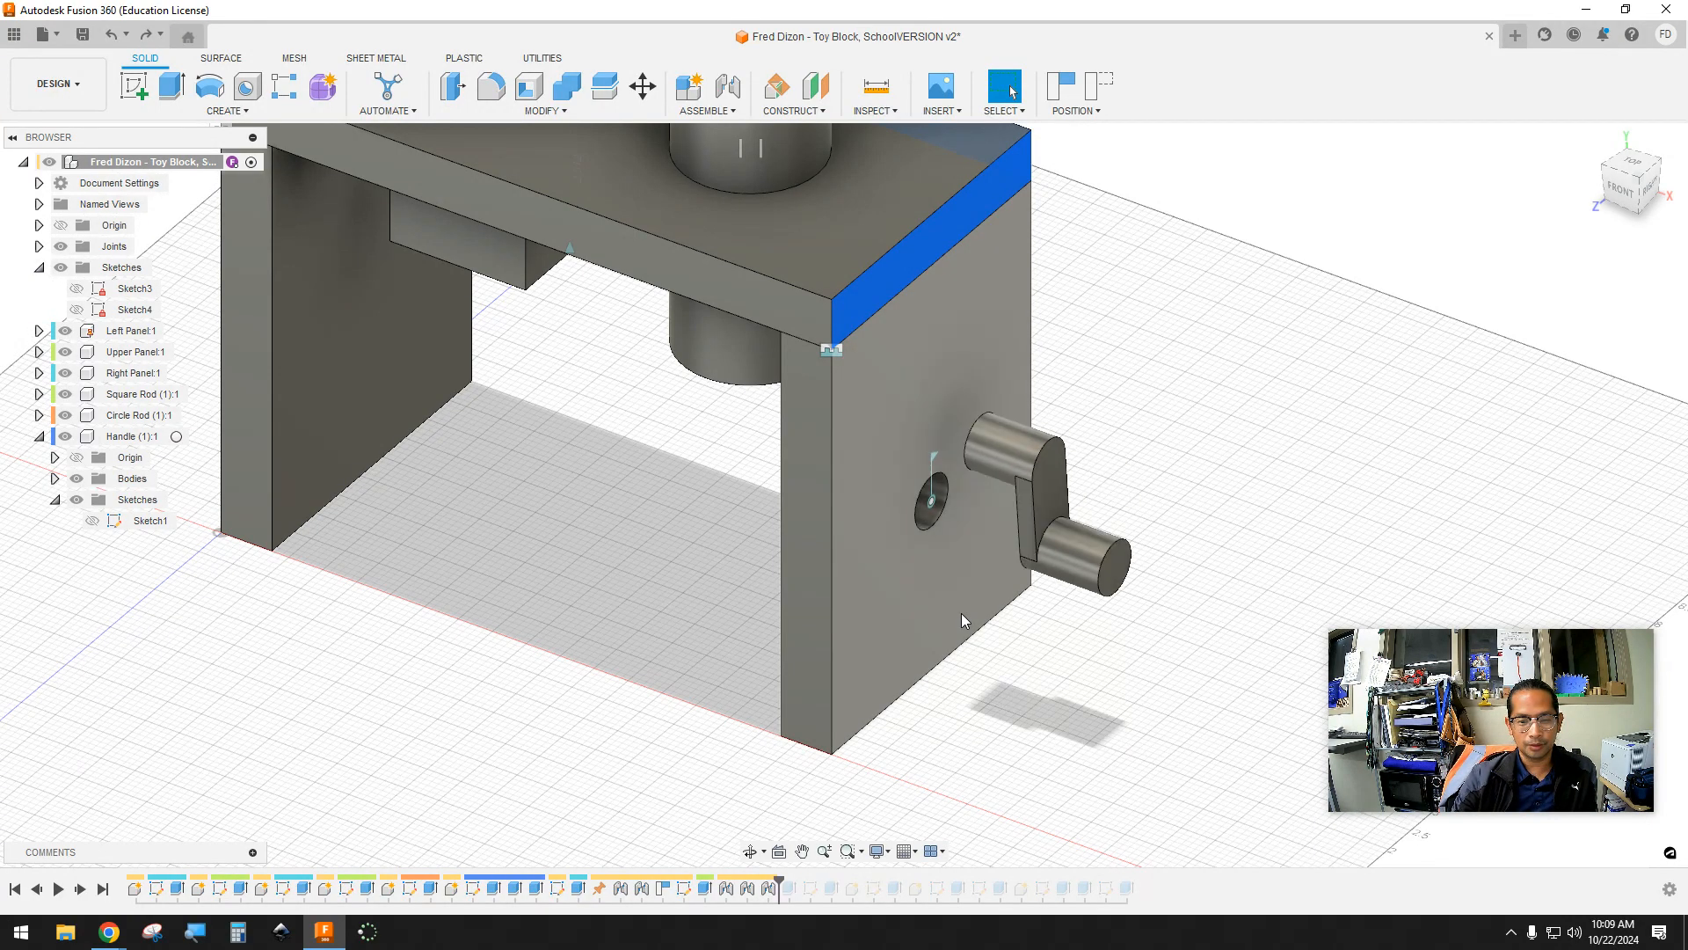
key(ctrl+z)
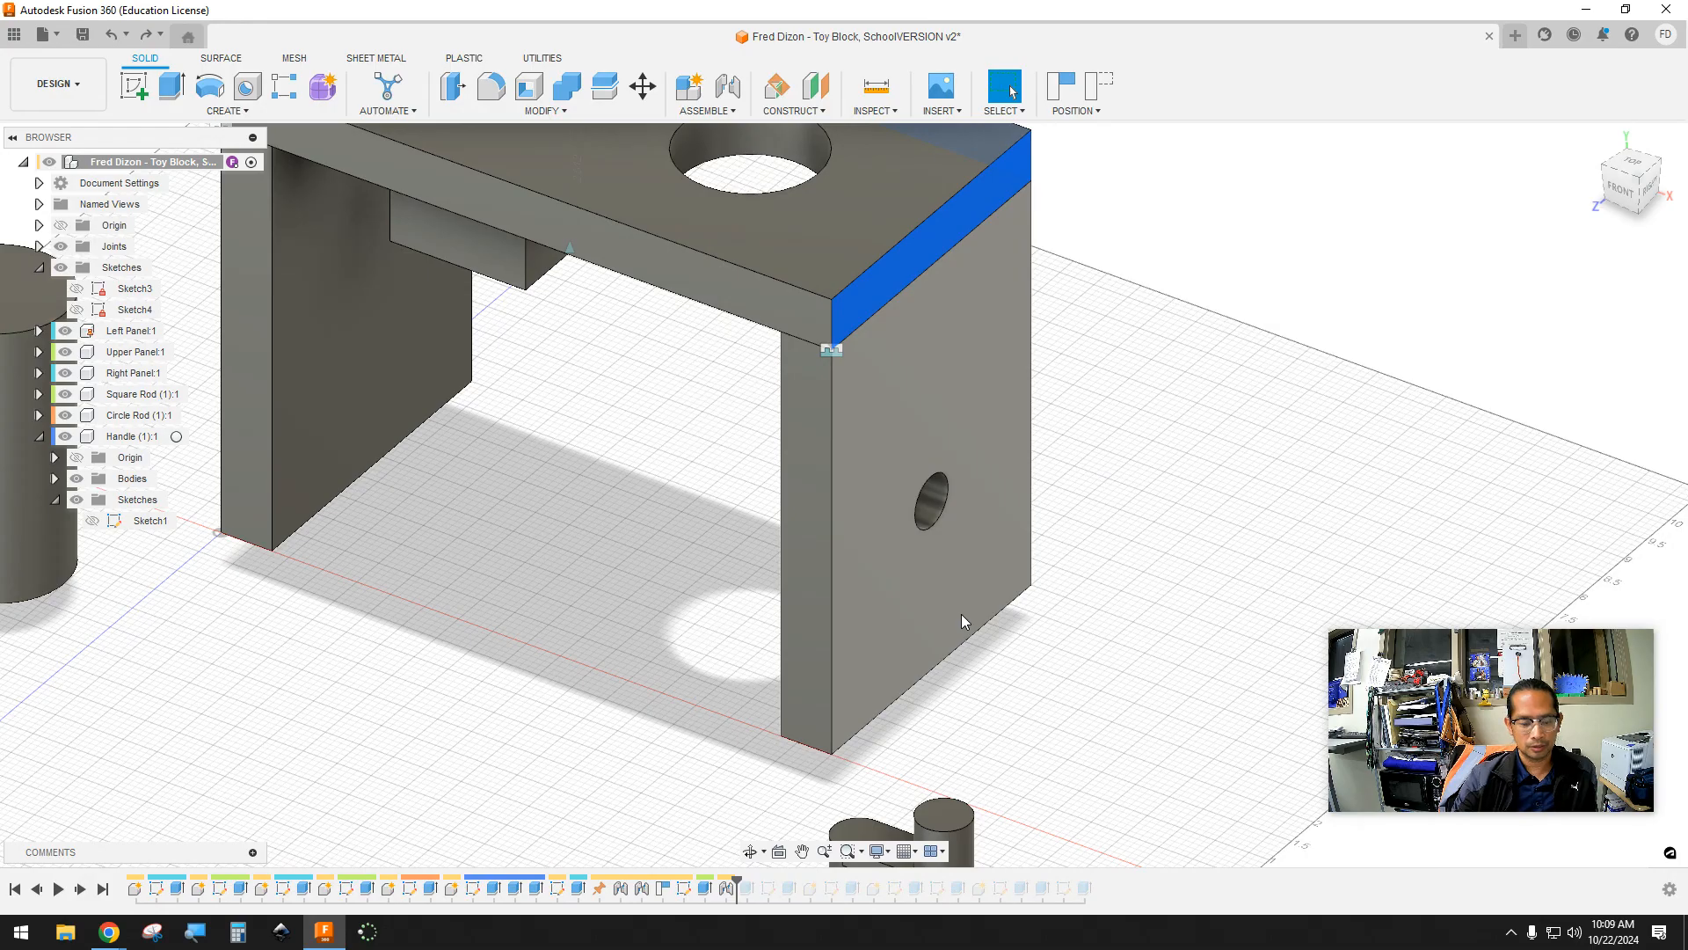
key(ctrl+y)
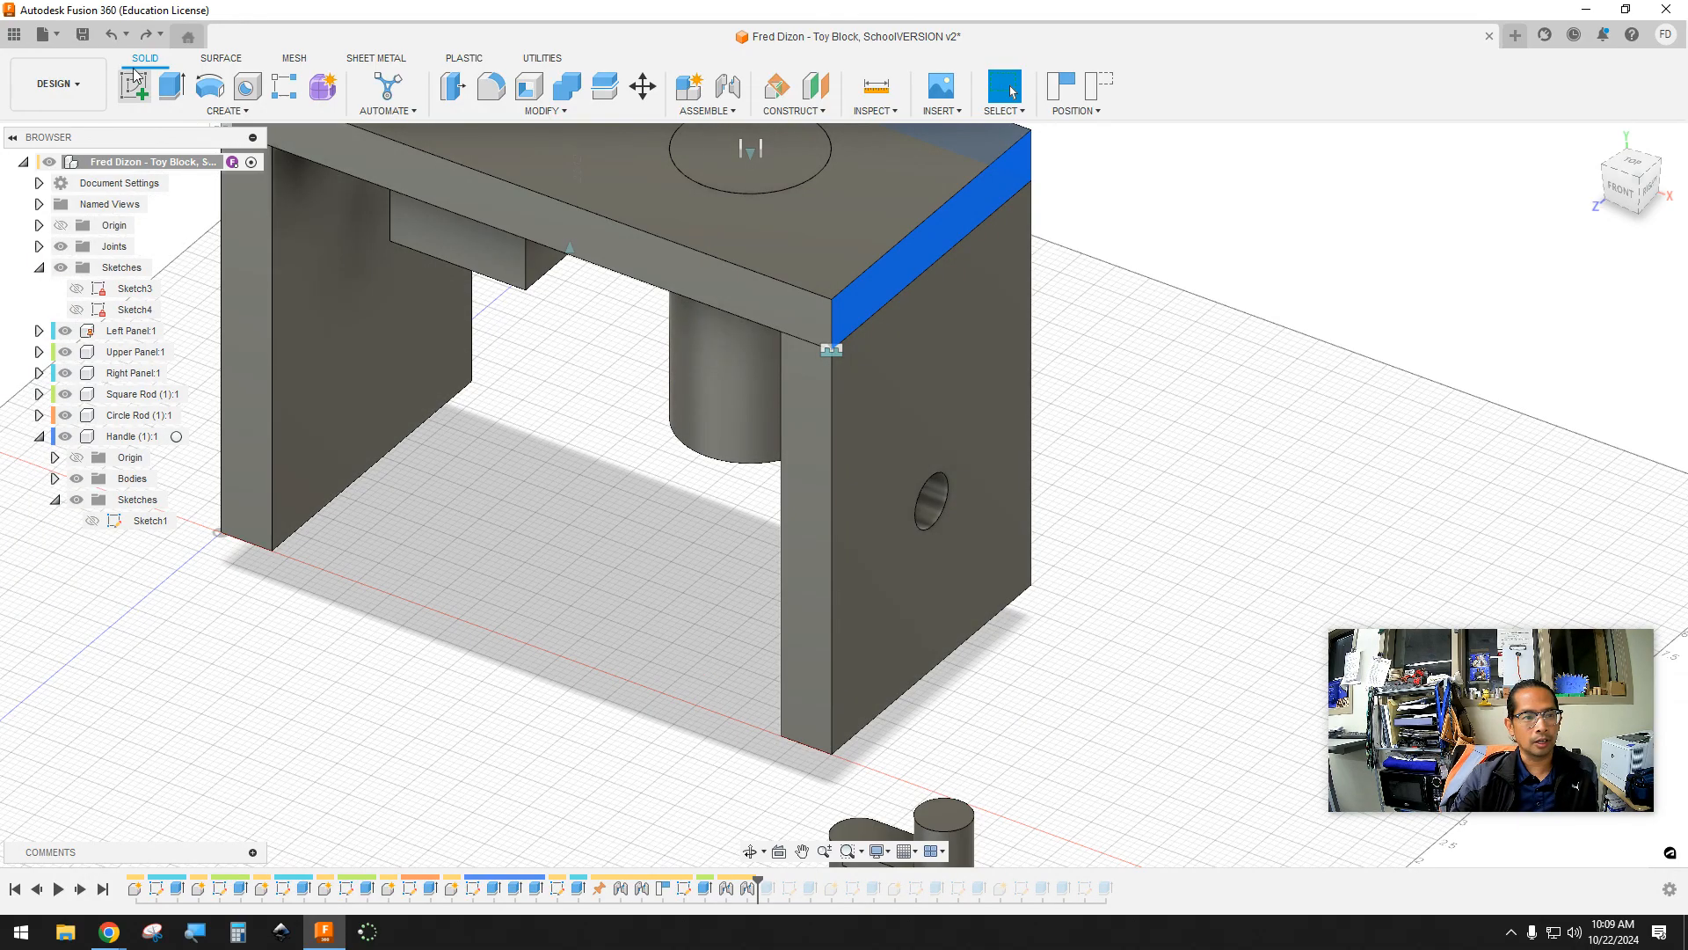
Rotate the handle body -90 deg in Z Angle with Move/Copy from the front view
scroll(974, 671, down, 5)
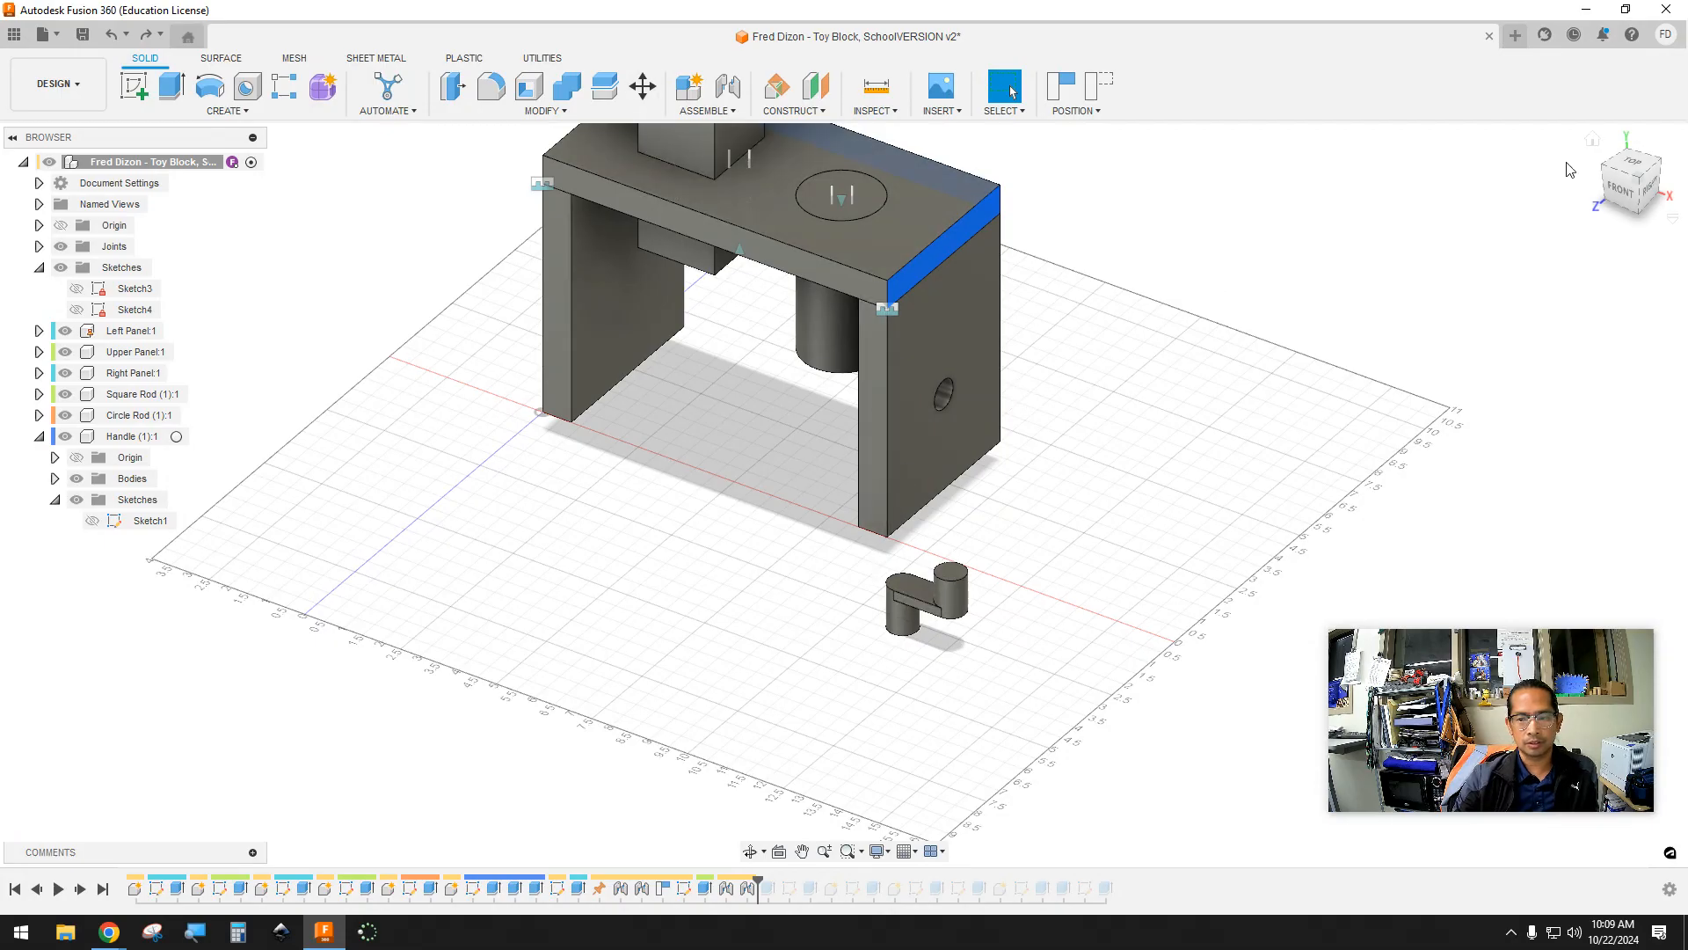
click(1616, 191)
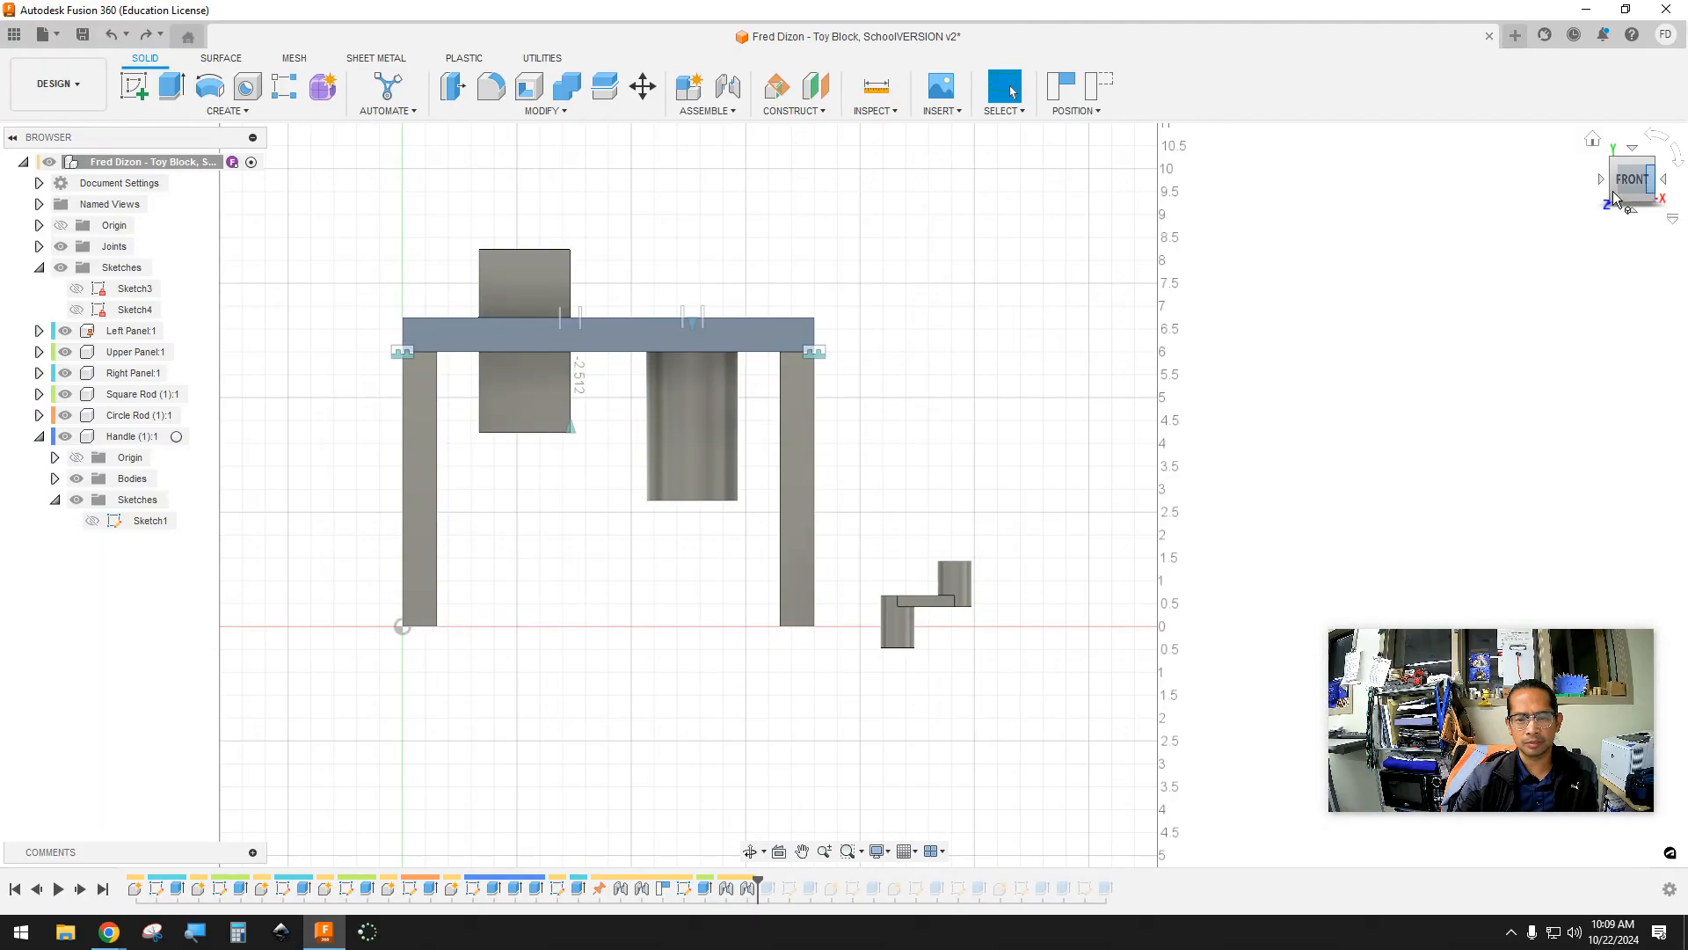
click(643, 85)
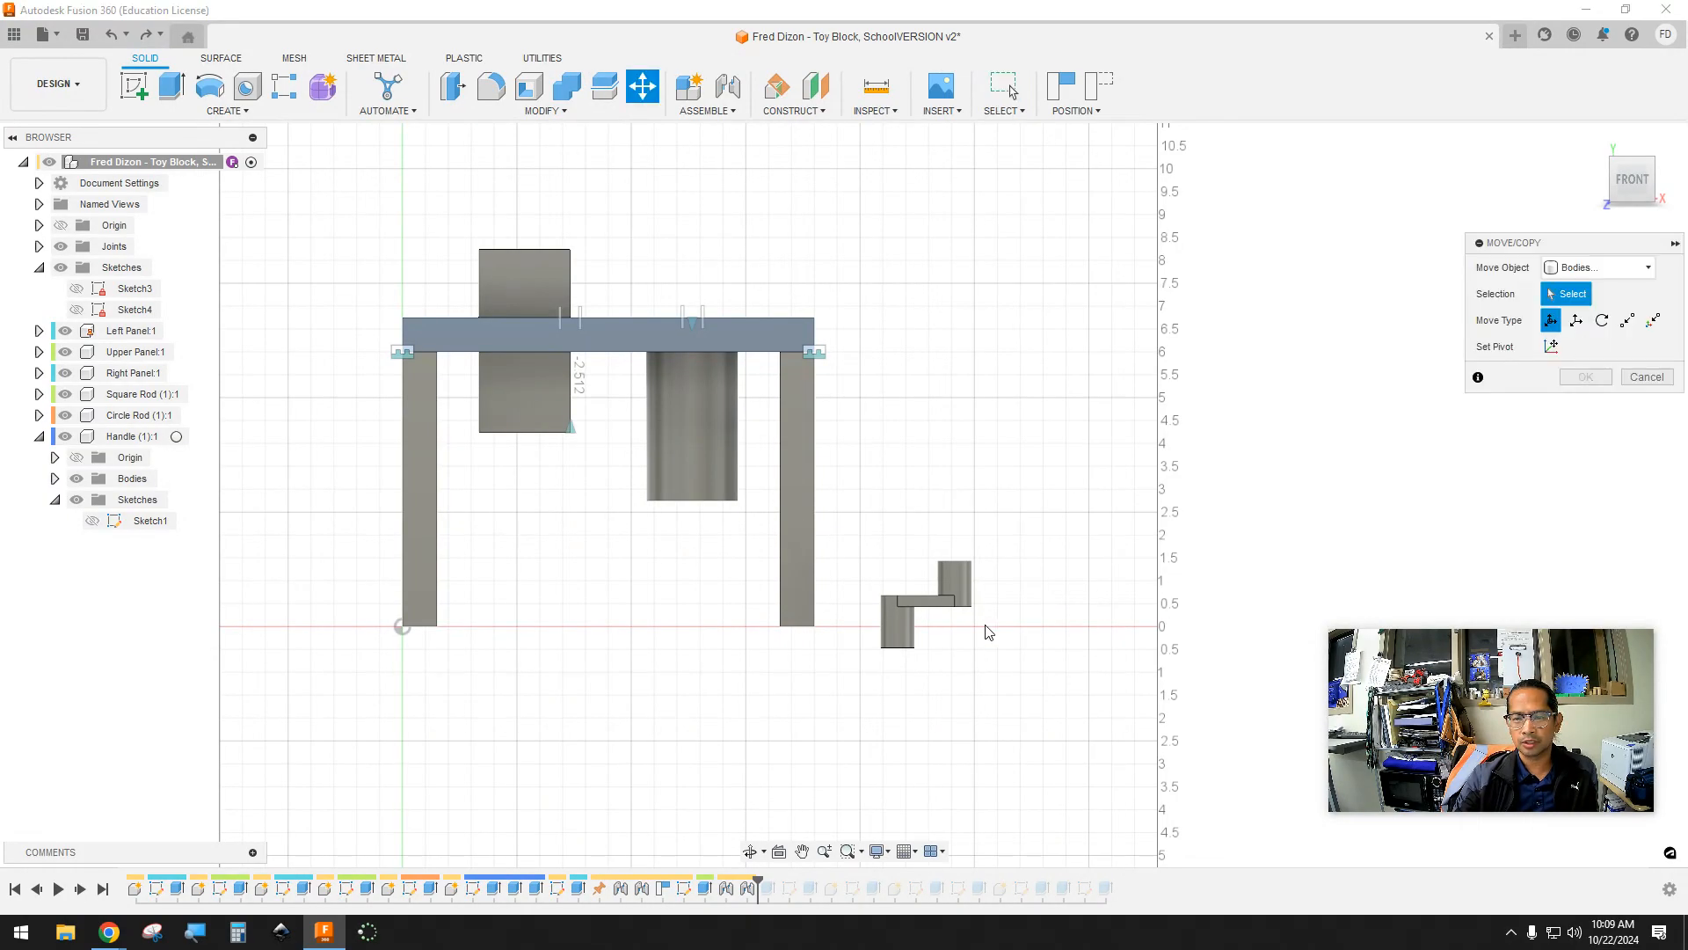
click(930, 606)
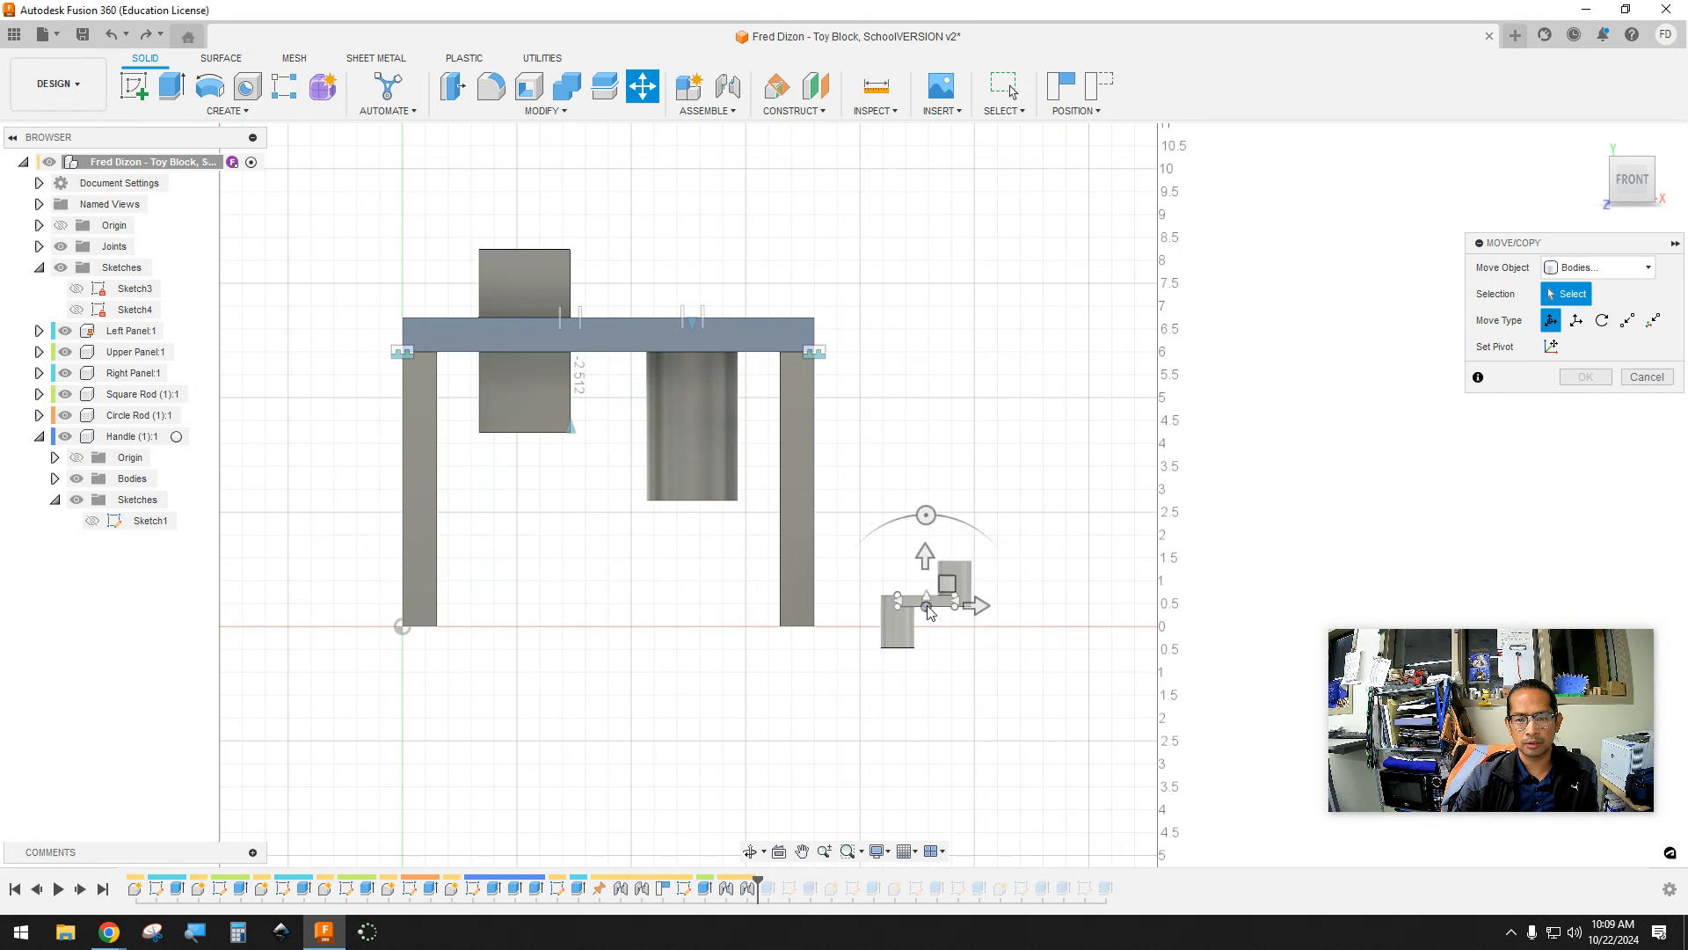
click(930, 613)
drag(927, 516, 1009, 613)
shift+middle_drag(1254, 594, 1166, 605)
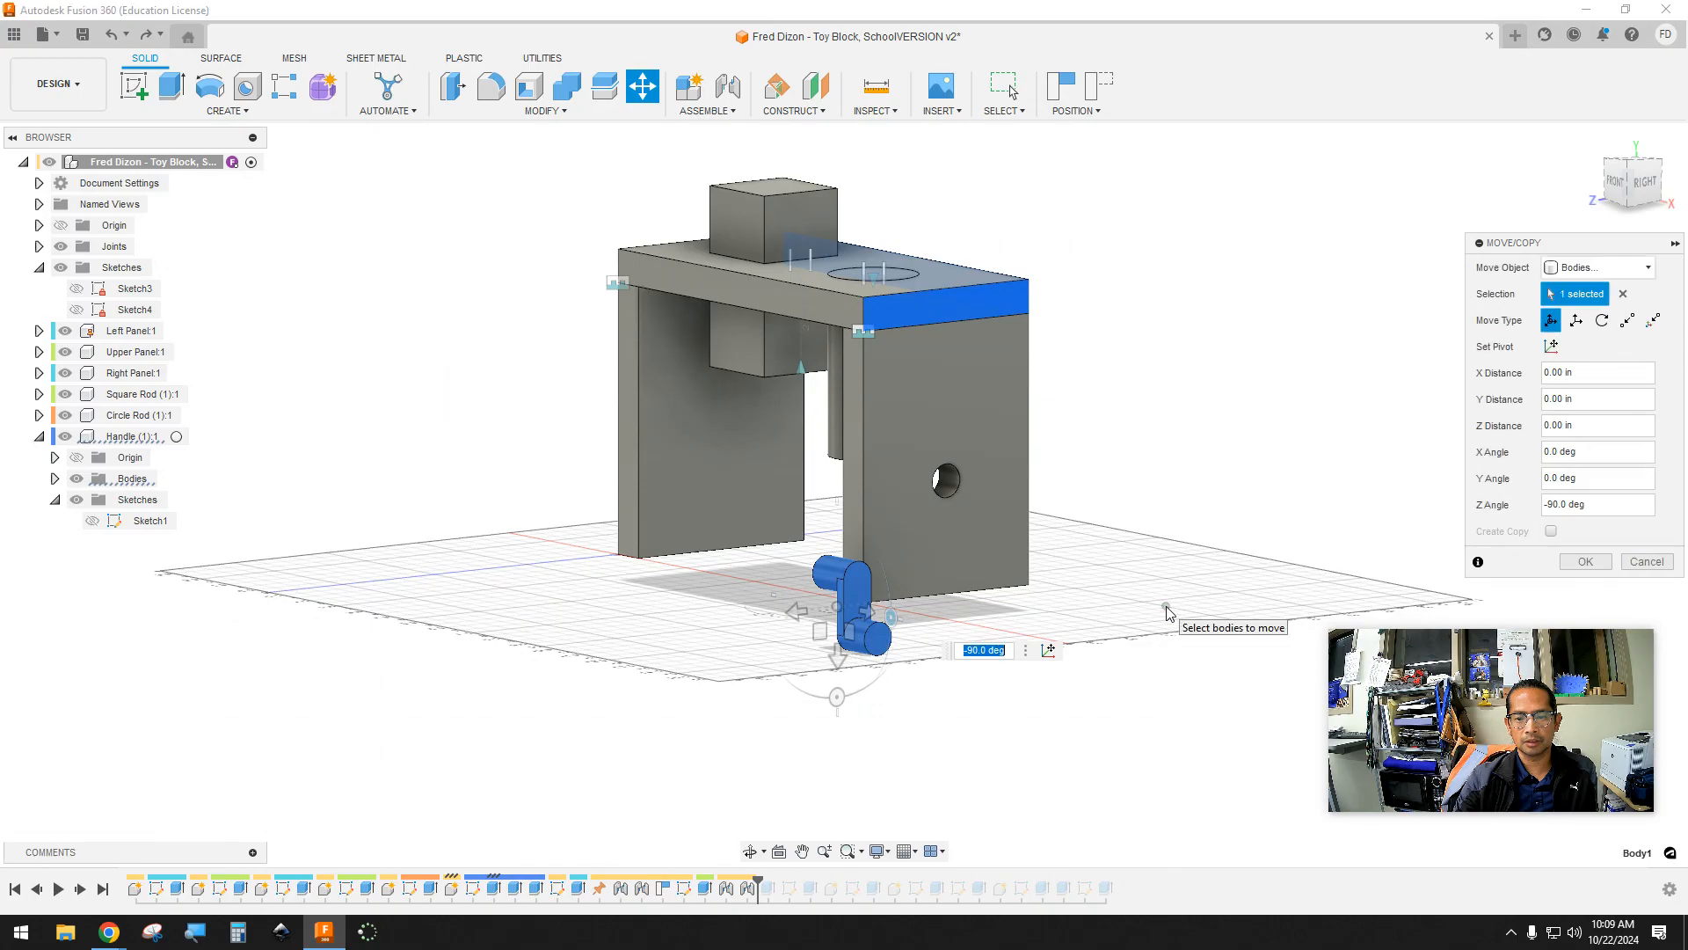
middle_click(1165, 605)
middle_click(1166, 605)
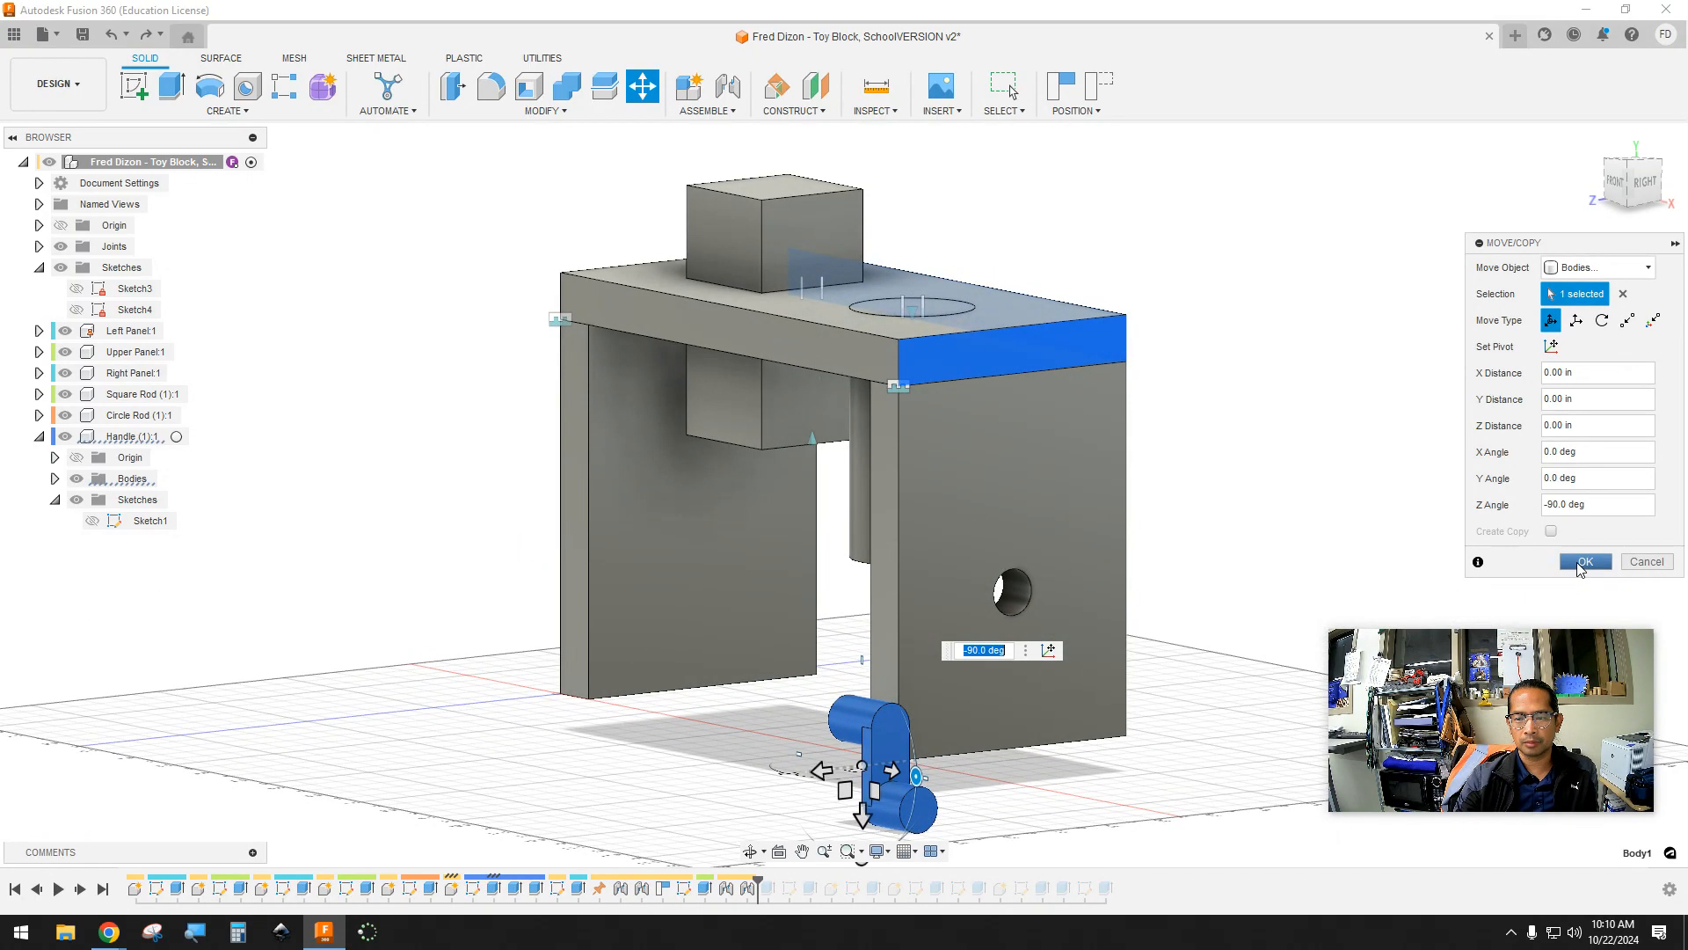
click(1583, 563)
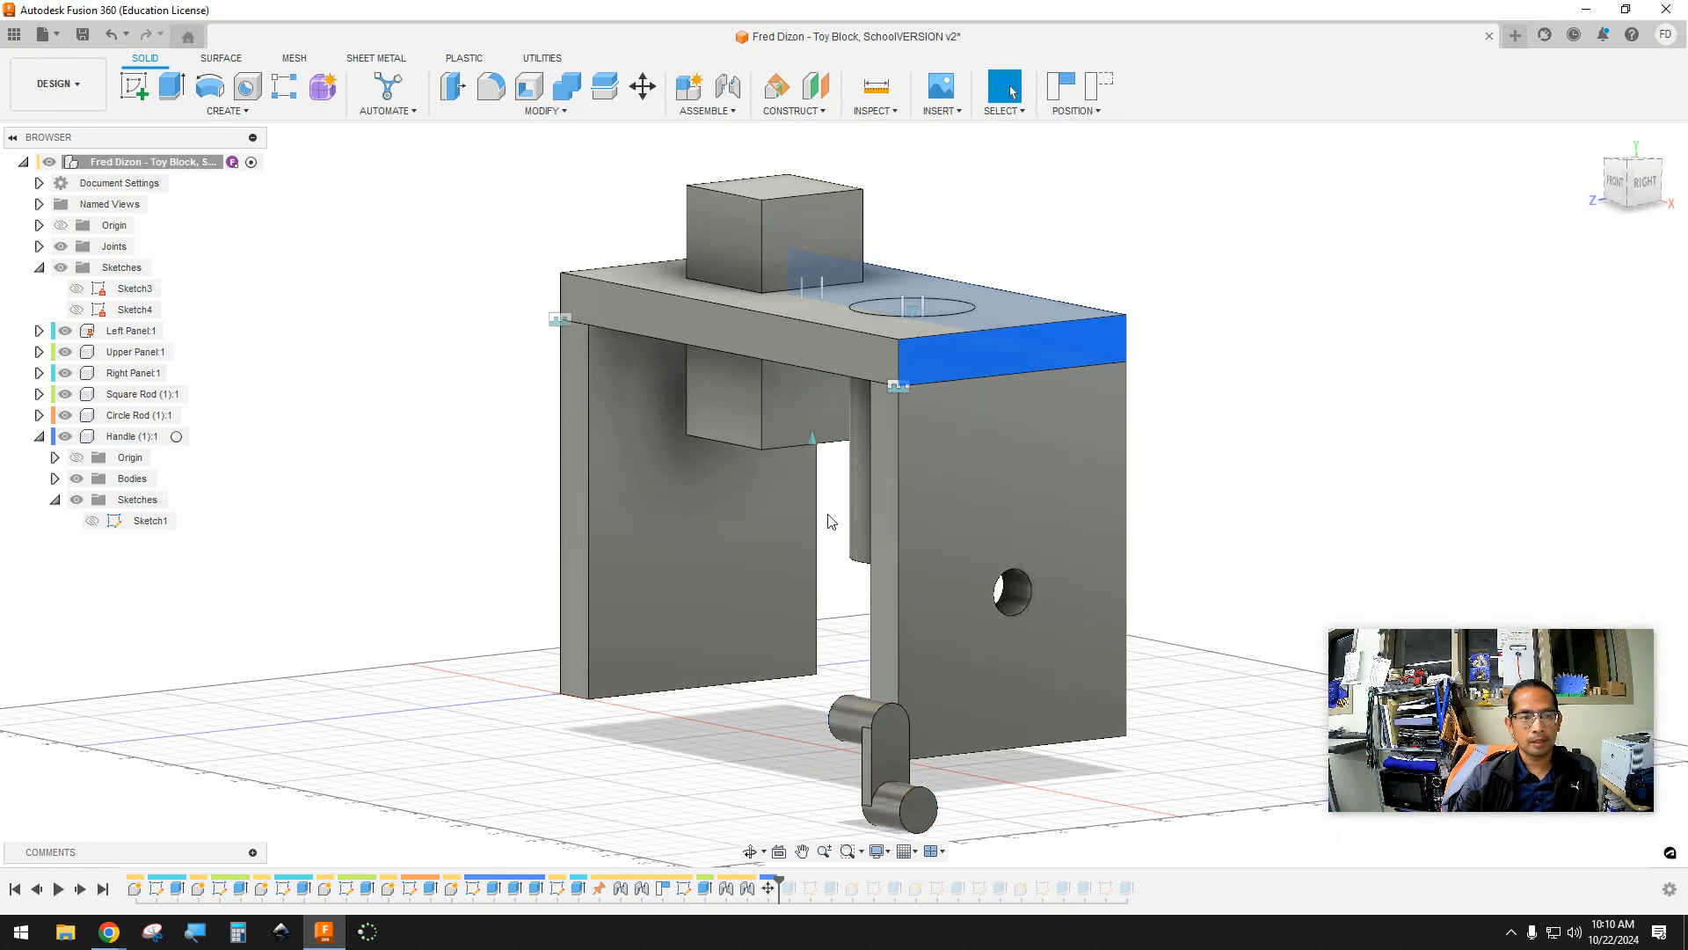
Start a Revolute joint from the centre of the handle's upper cylinder end face to the round hole on the right panel's outer face
click(701, 111)
click(708, 153)
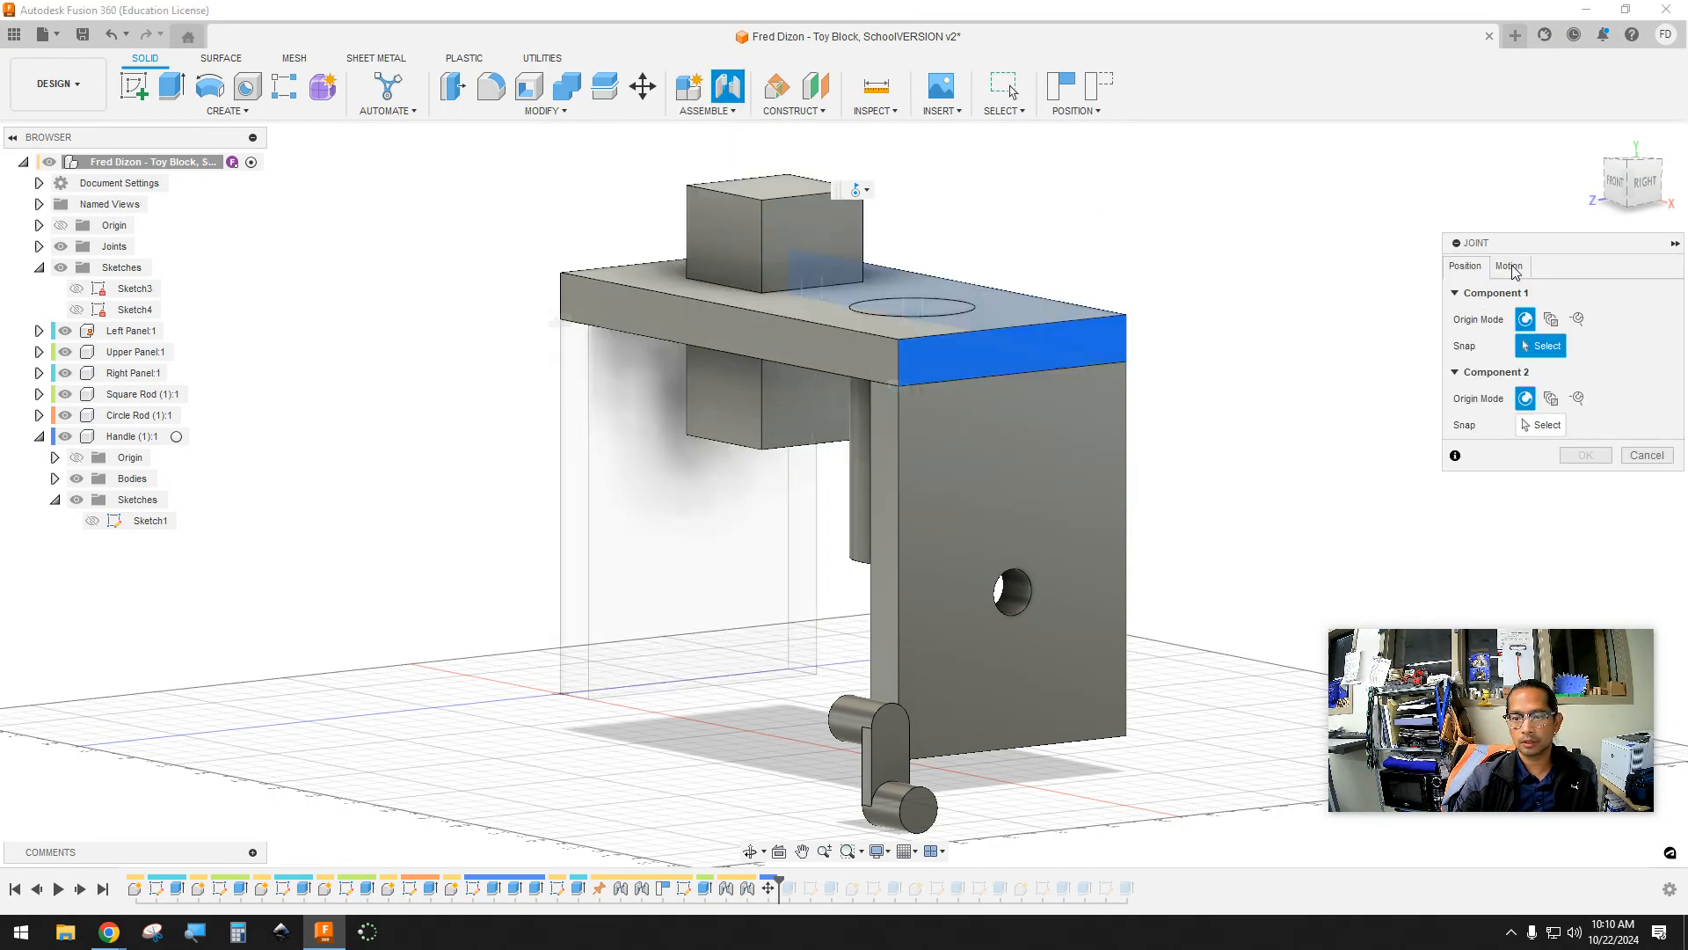
click(1509, 267)
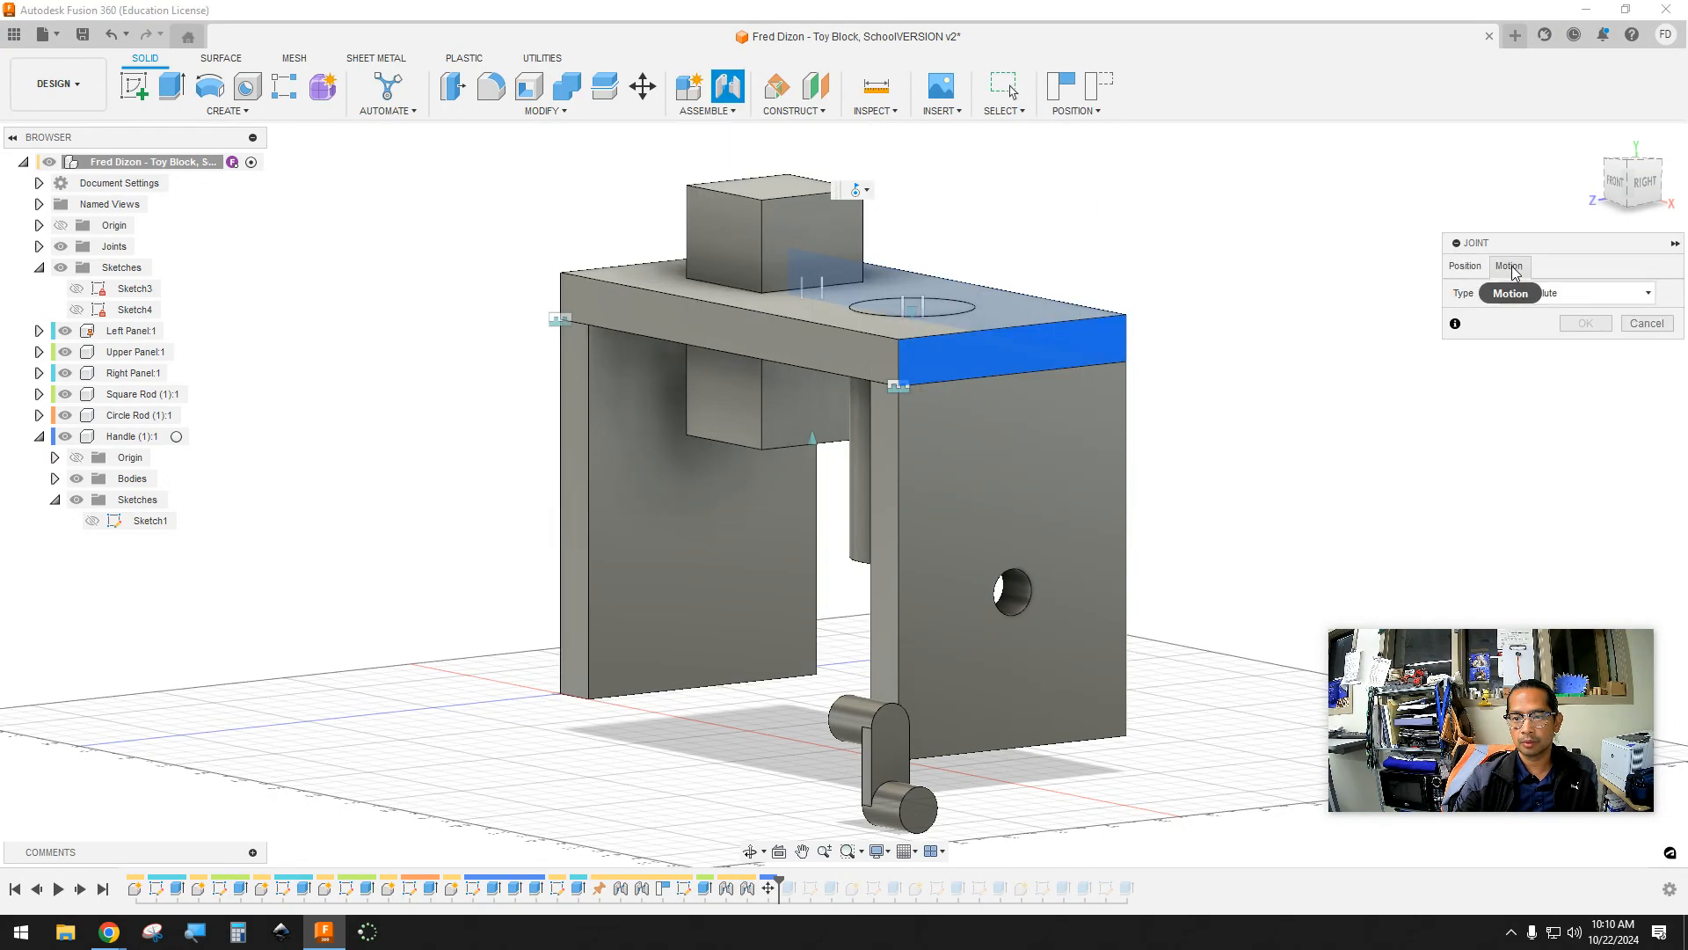
click(1464, 266)
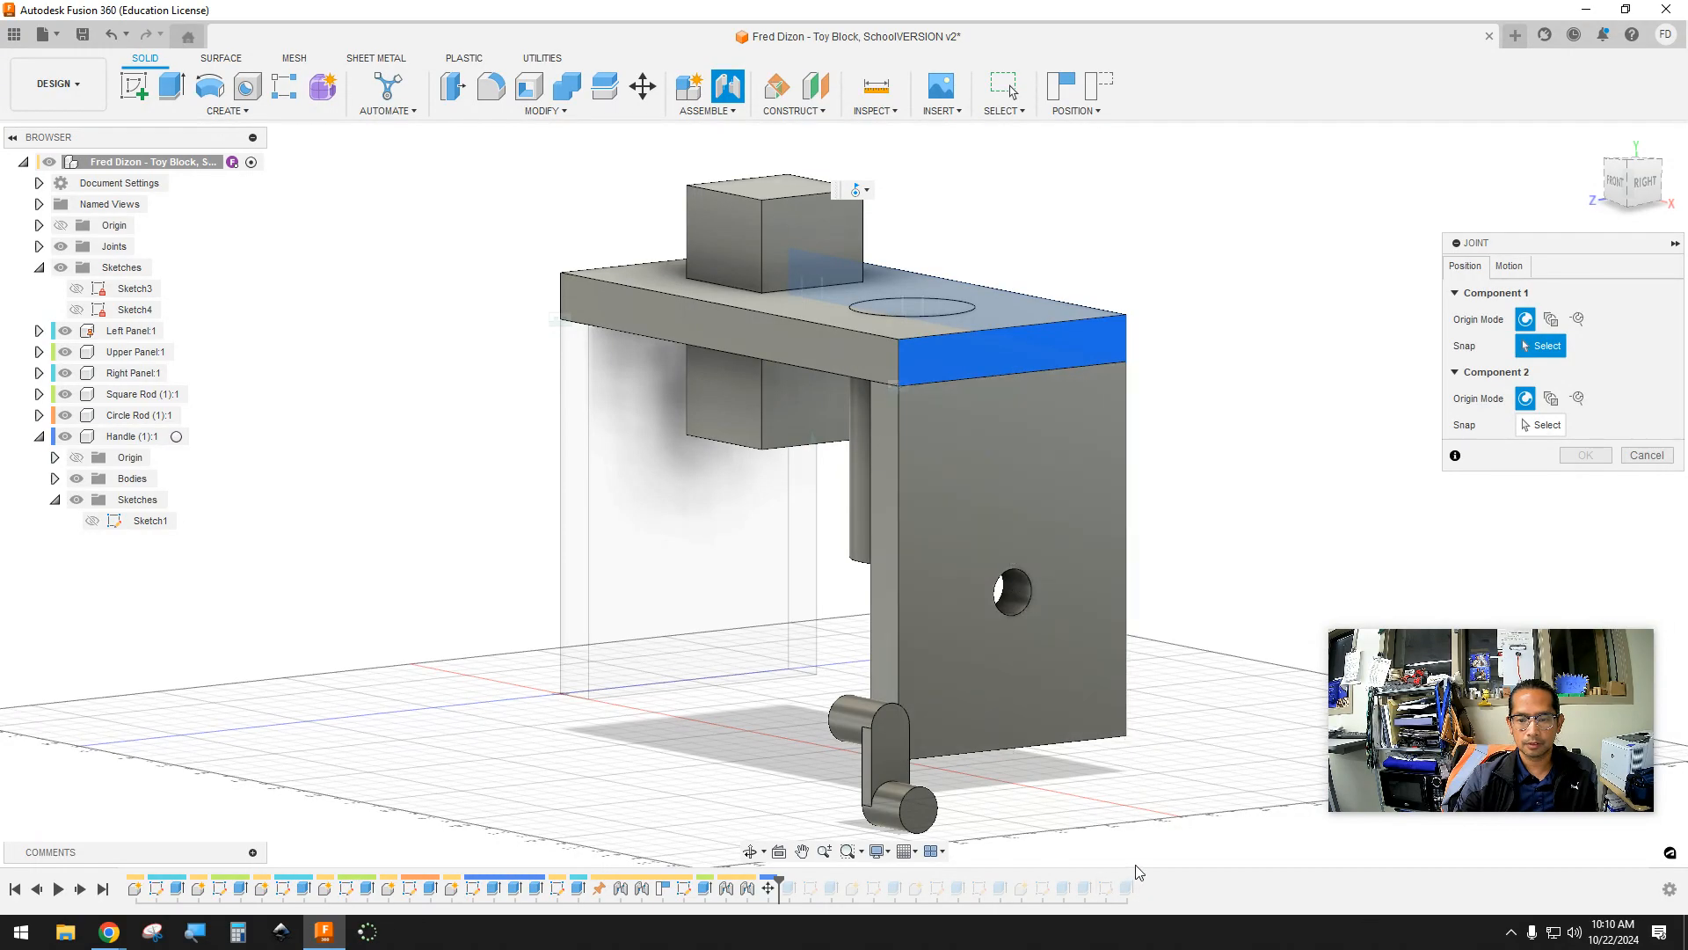
shift+middle_drag(1157, 842, 1284, 746)
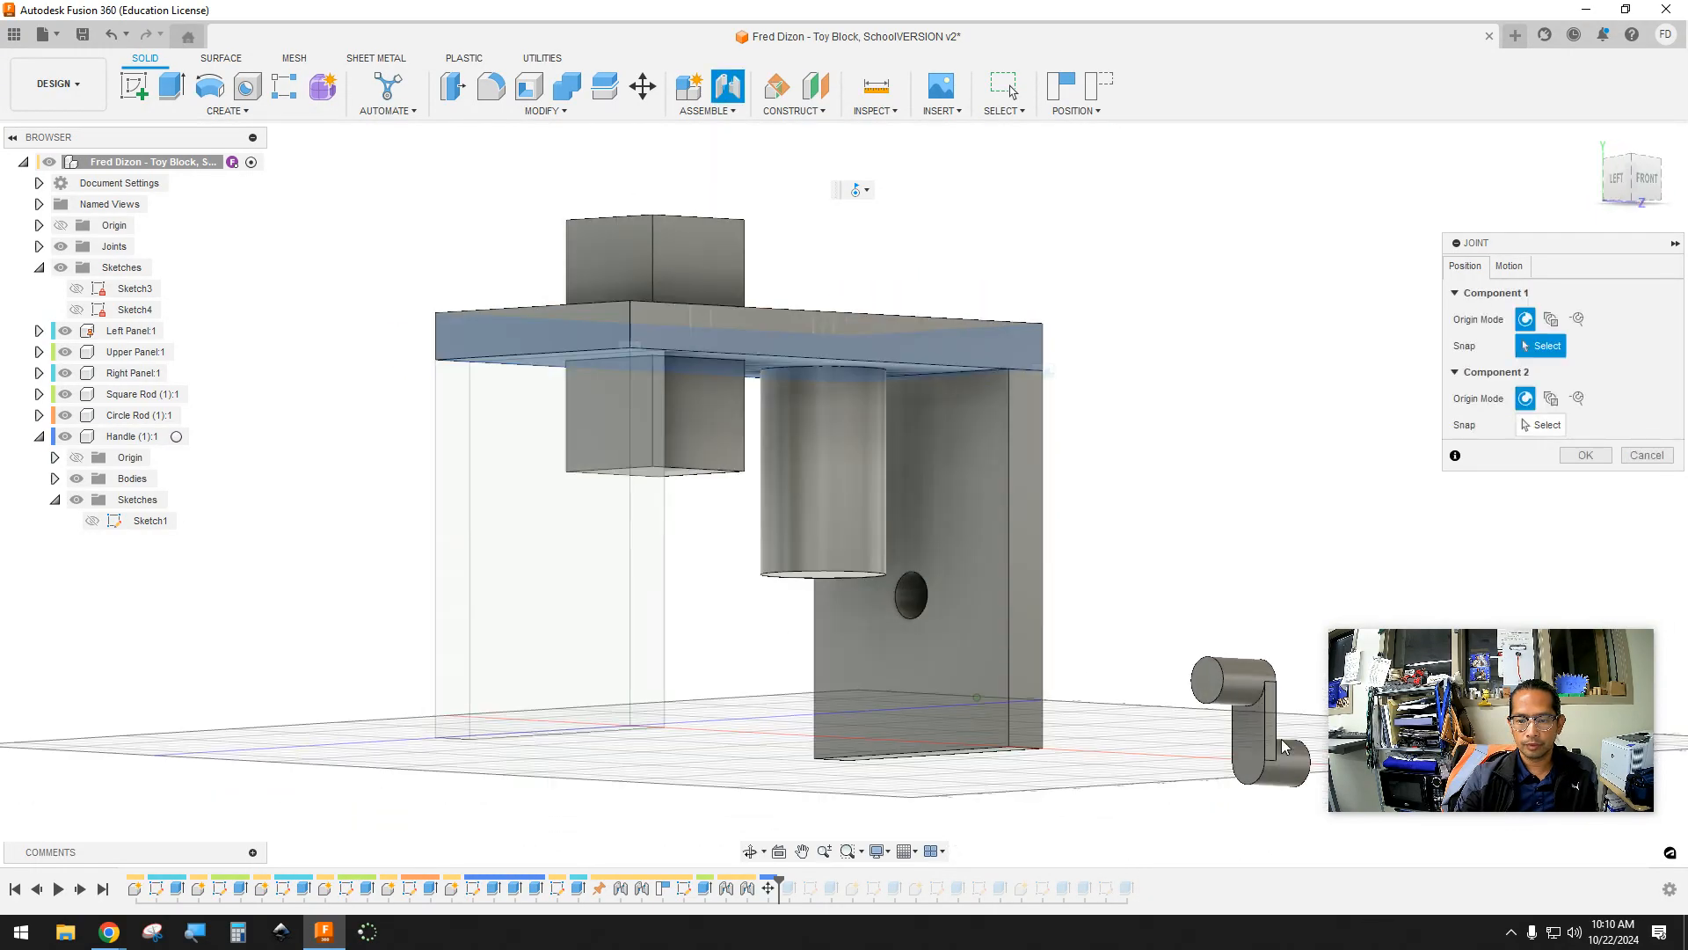
click(1209, 681)
shift+middle_drag(1252, 580, 1112, 592)
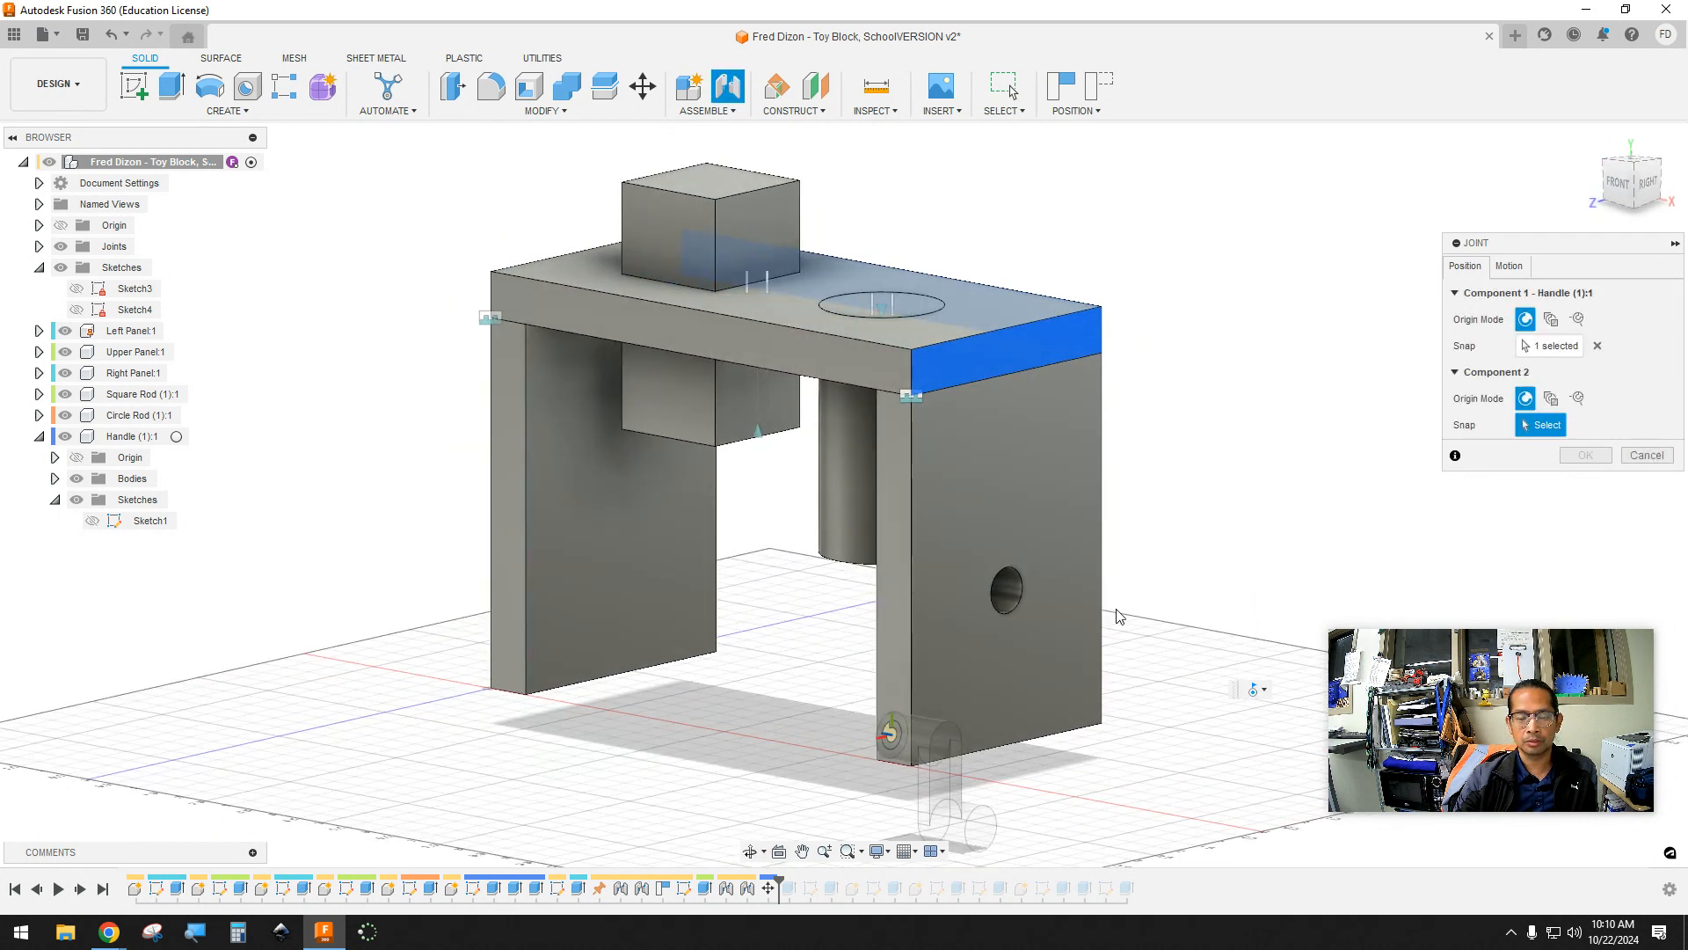
click(1006, 592)
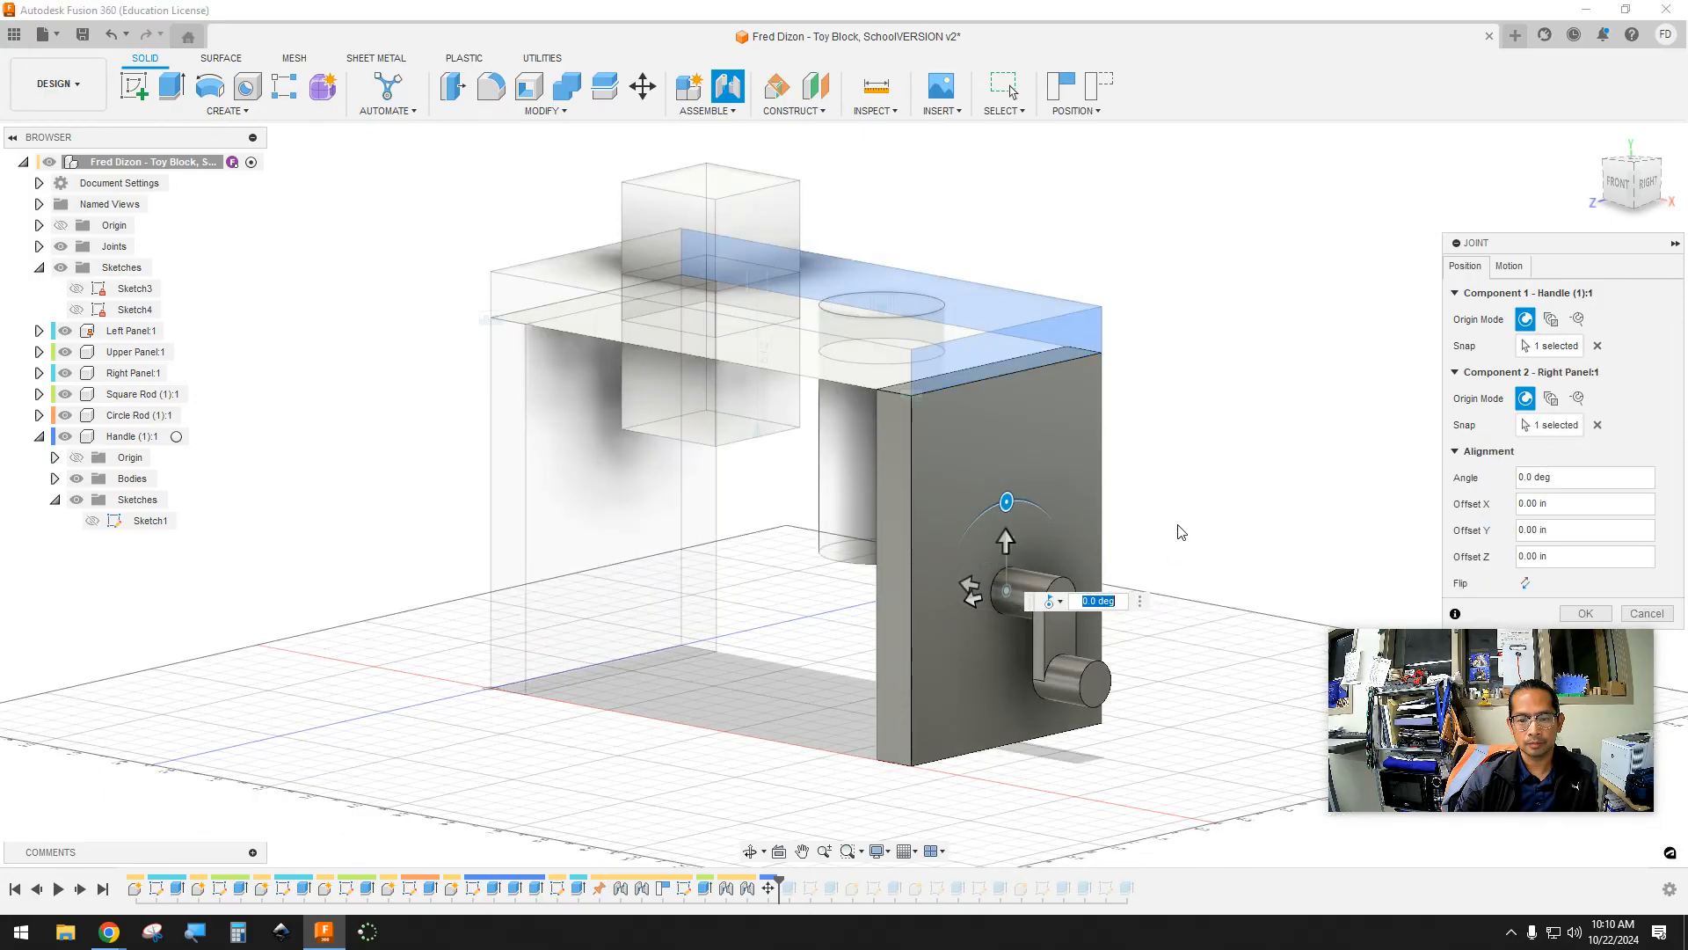
Set the handle joint's Offset Z to 0.75 in and create the joint
middle_drag(1178, 528, 1200, 564)
scroll(1200, 562, up, 1)
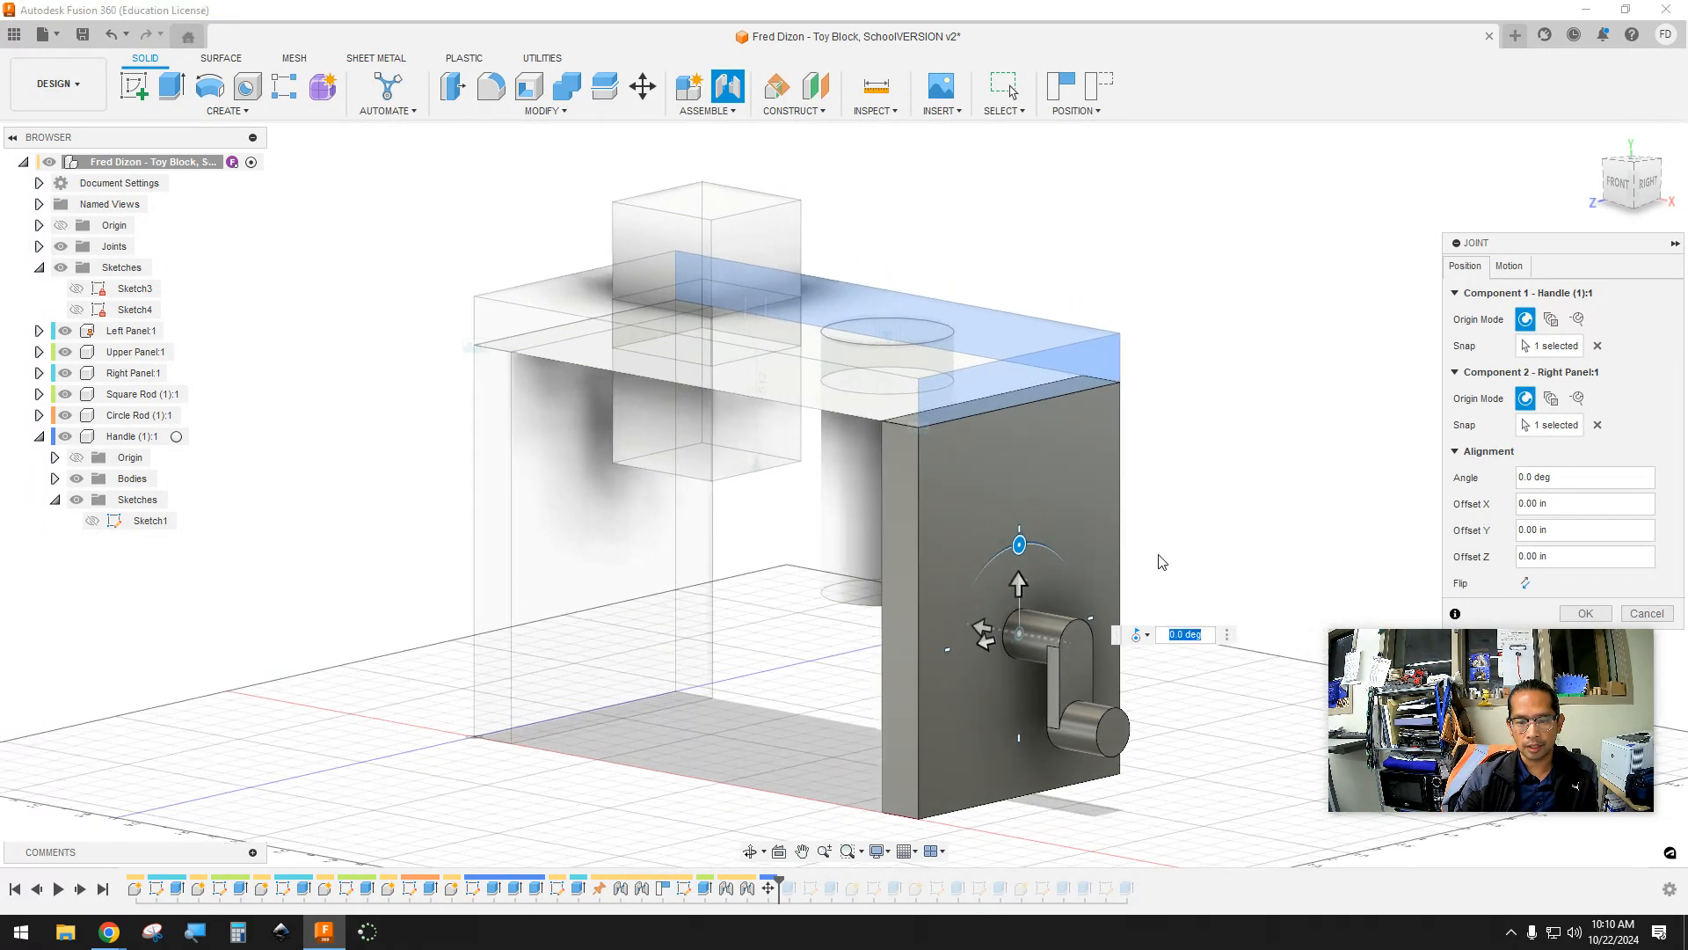
shift+middle_drag(1157, 531, 1190, 543)
click(1025, 637)
mouse_move(1024, 636)
mouse_down()
mouse_move(977, 635)
mouse_move(994, 634)
mouse_up()
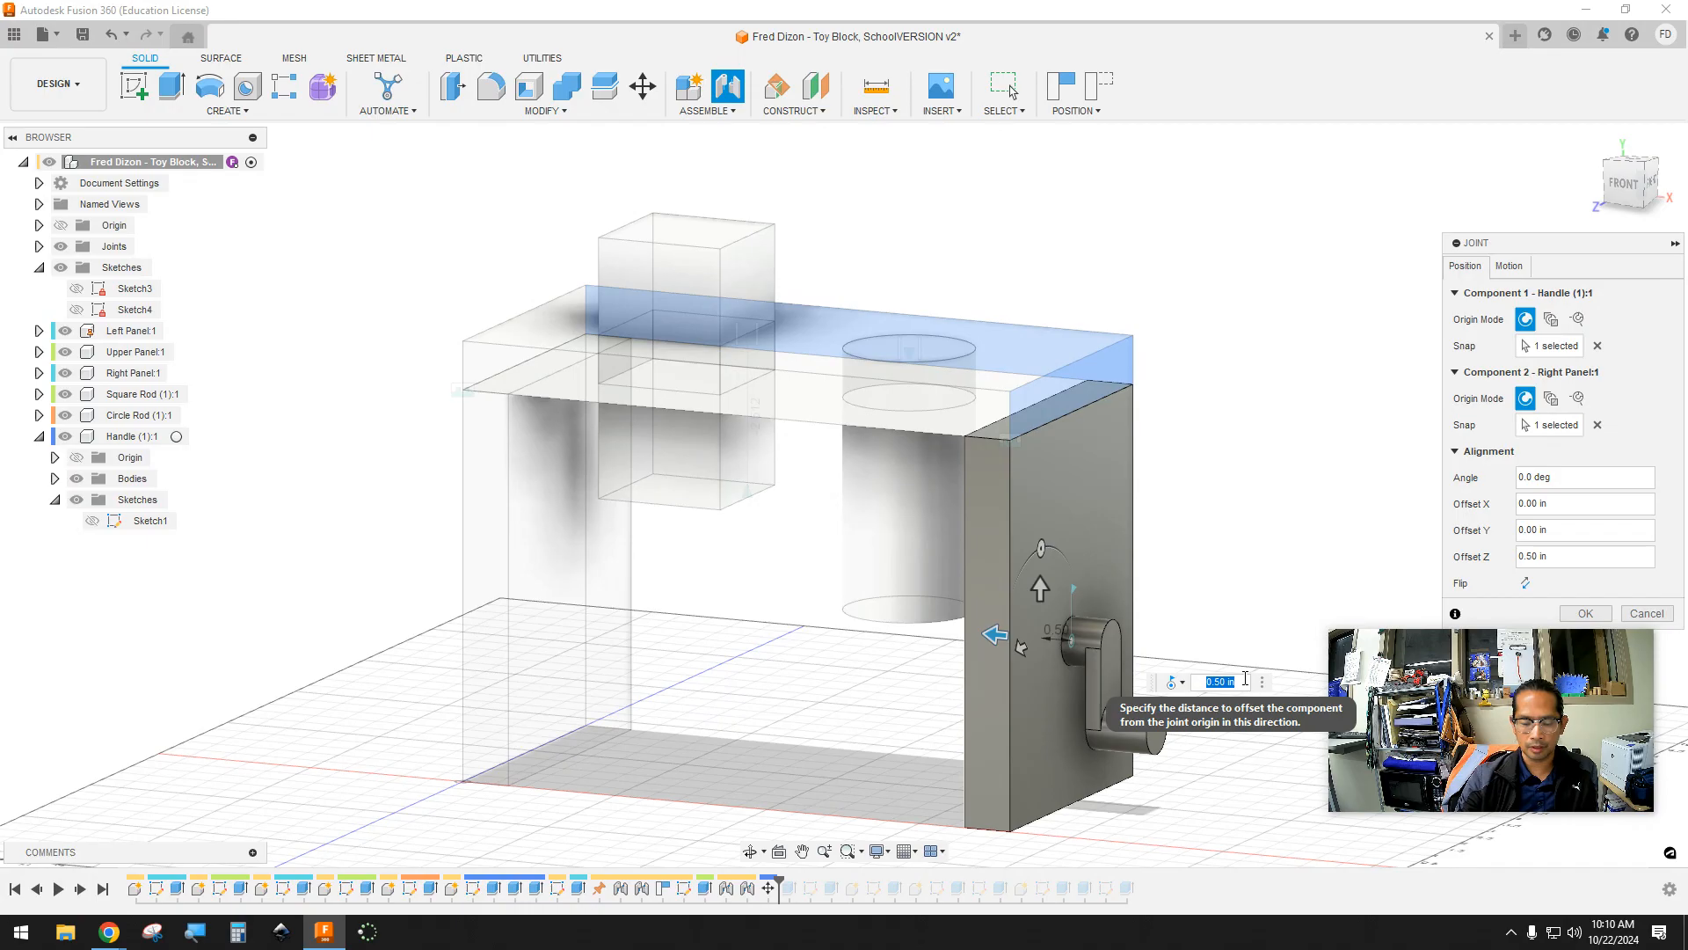
key(BackSpace)
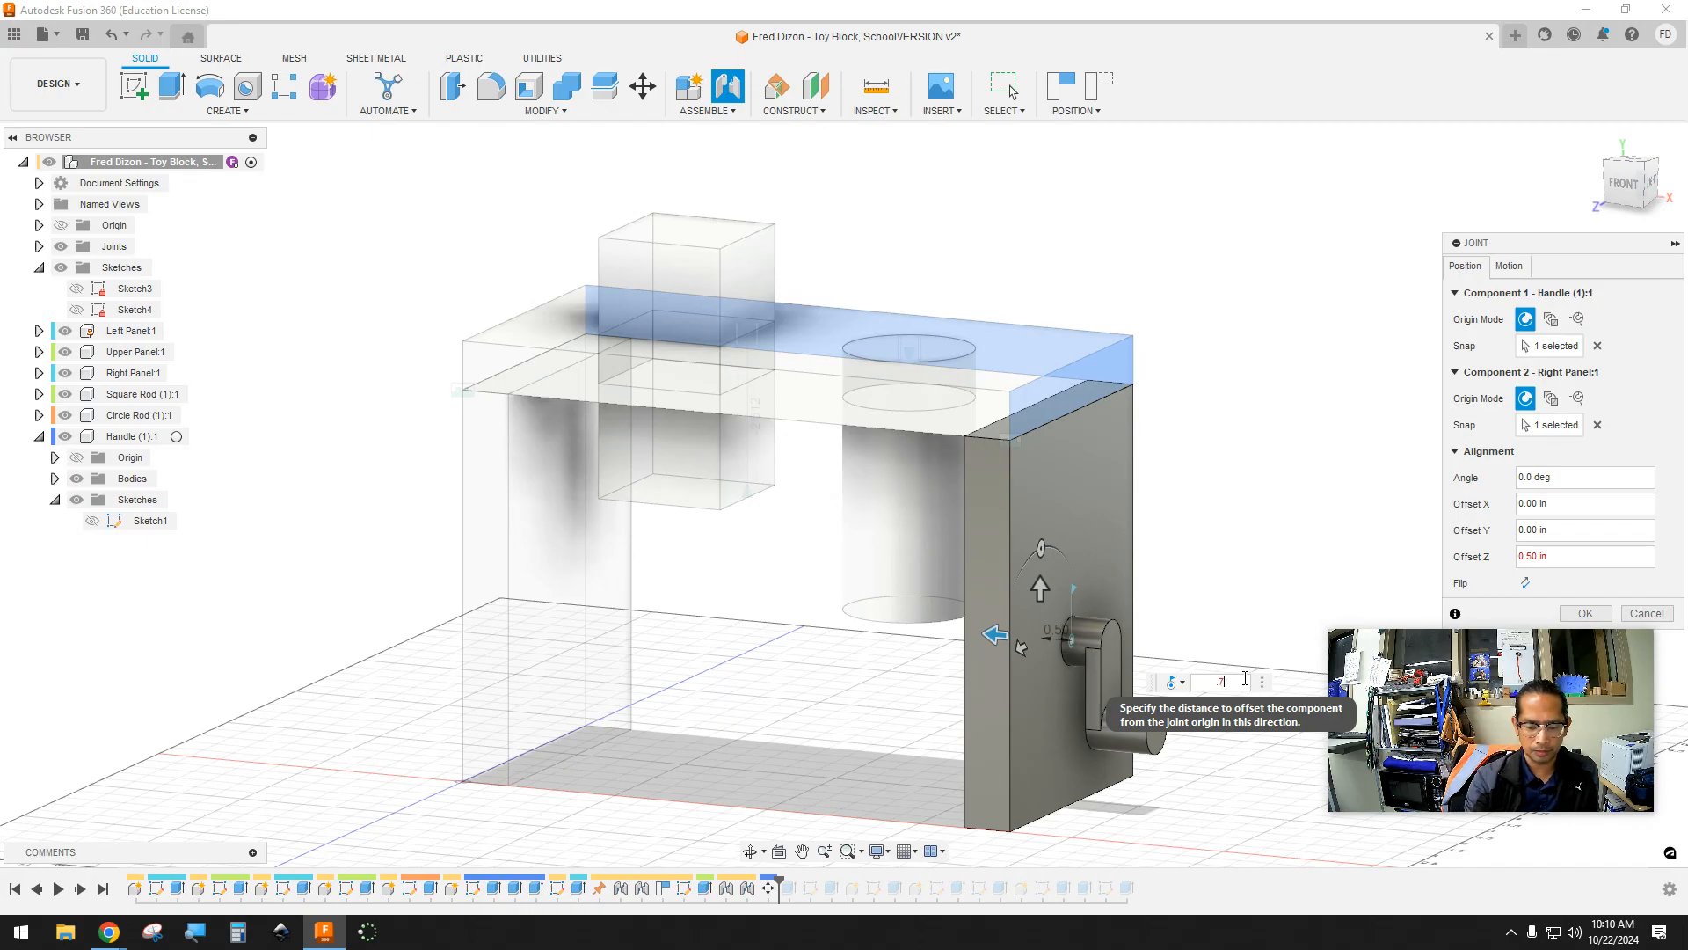
text(.75)
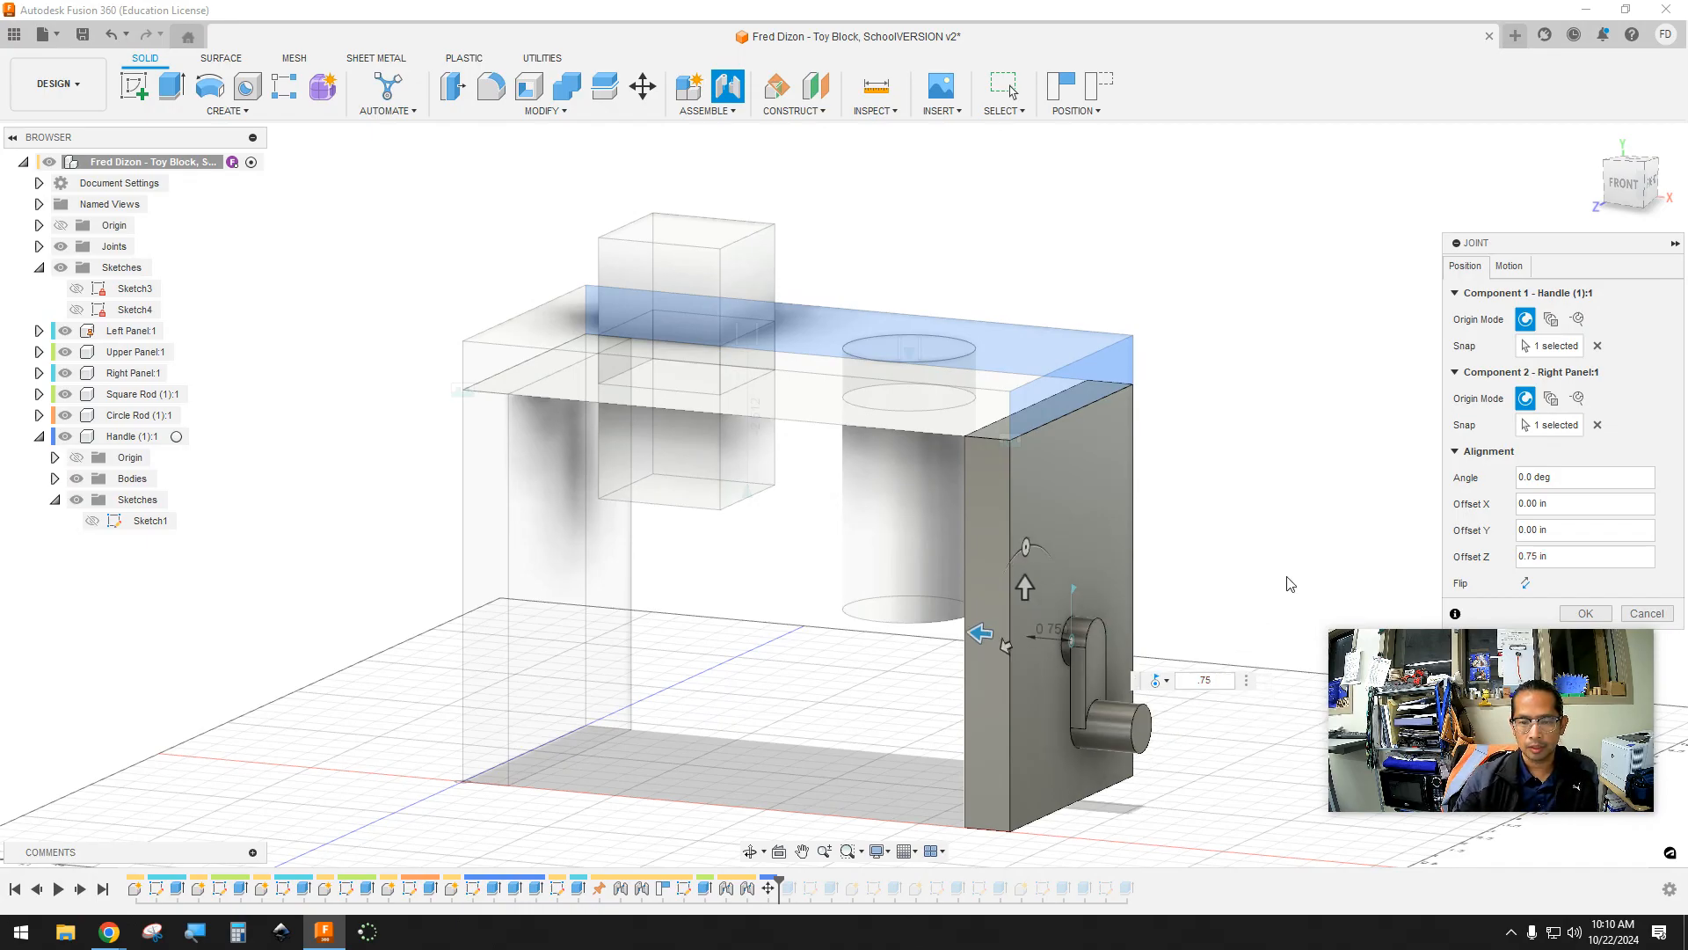
click(1586, 614)
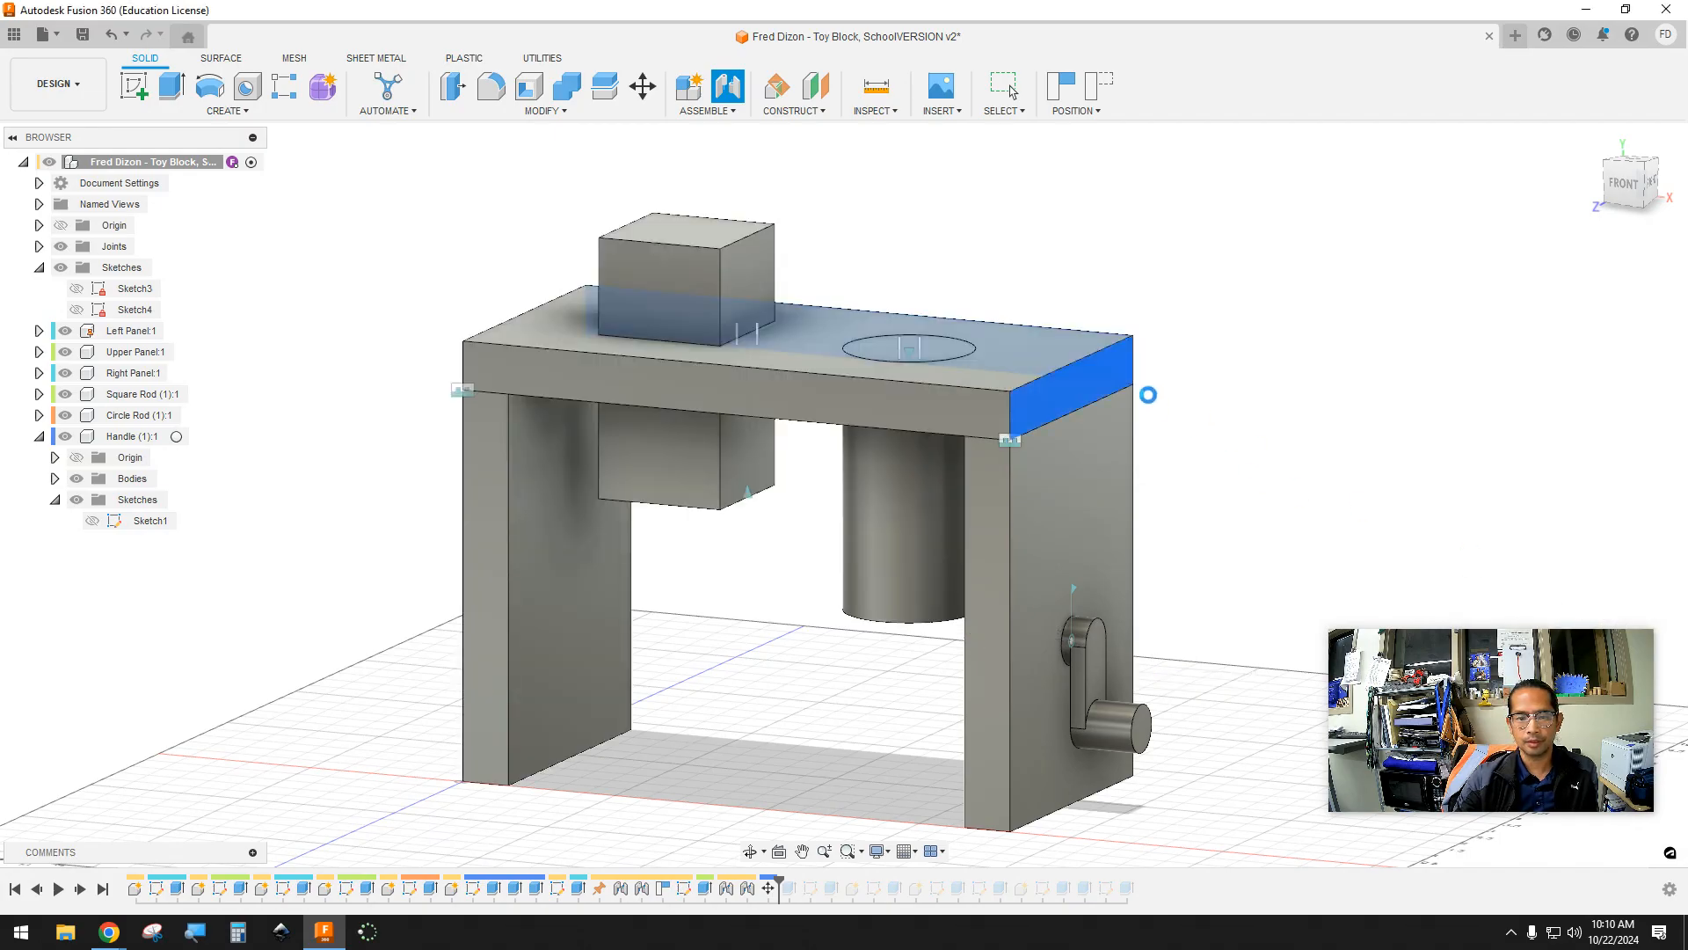
Hide the joint markers of the left panel's rigid joint and of the square and circle rods' slider joints
shift+middle_drag(1221, 402, 1211, 431)
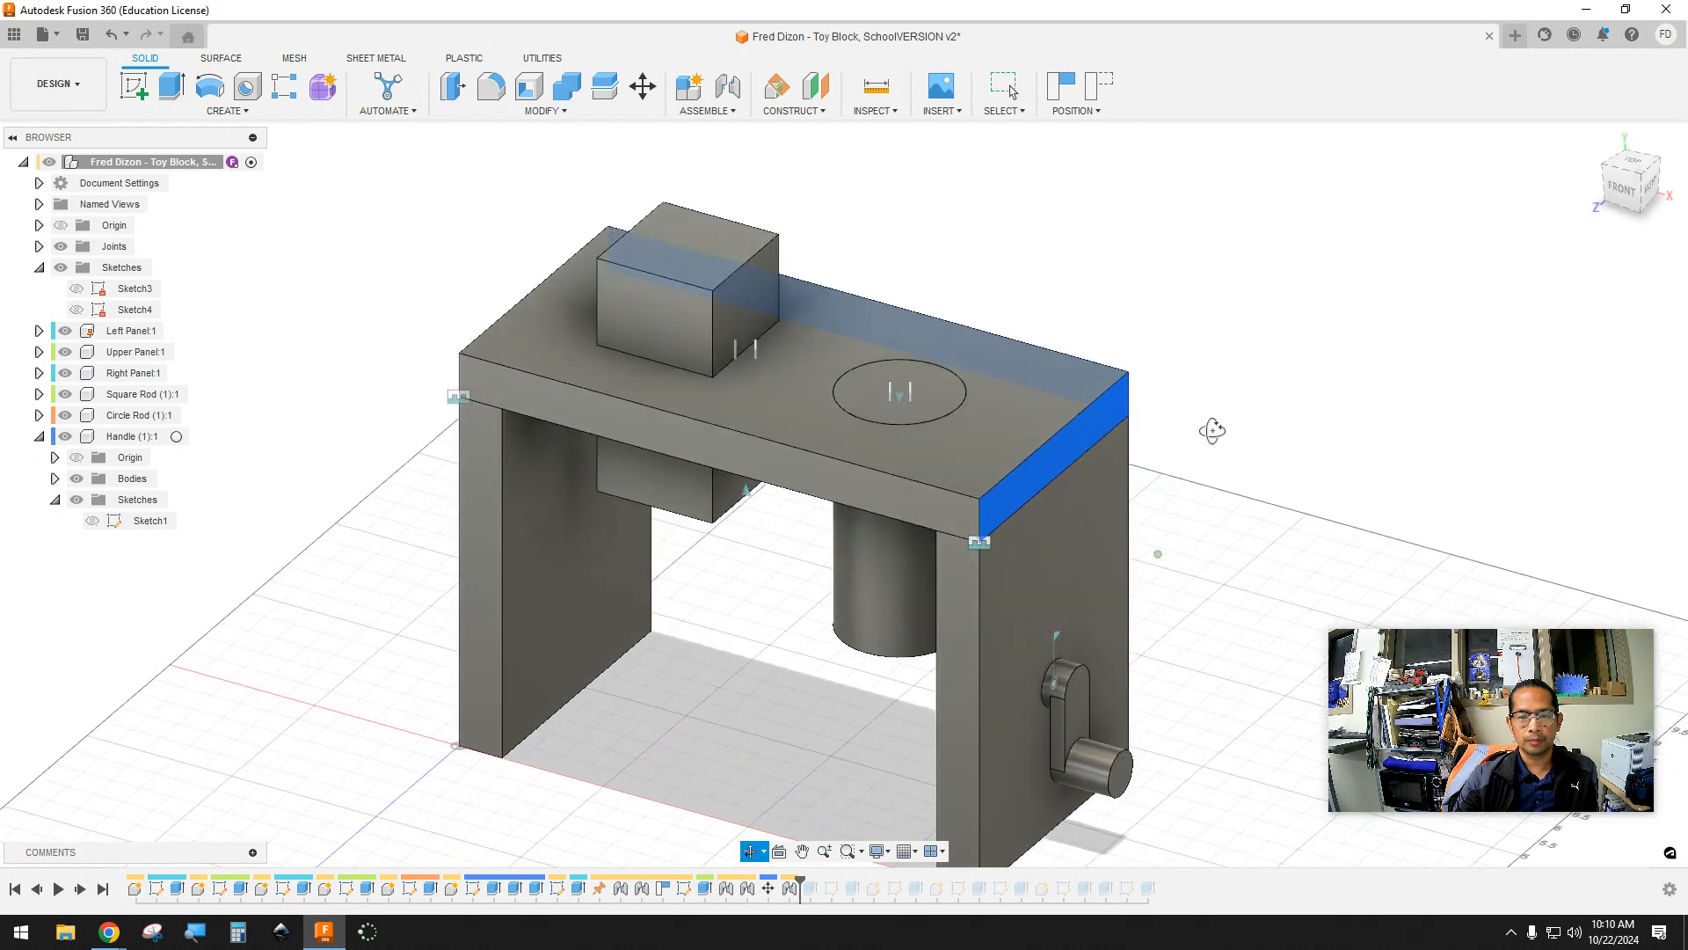
right_click(454, 401)
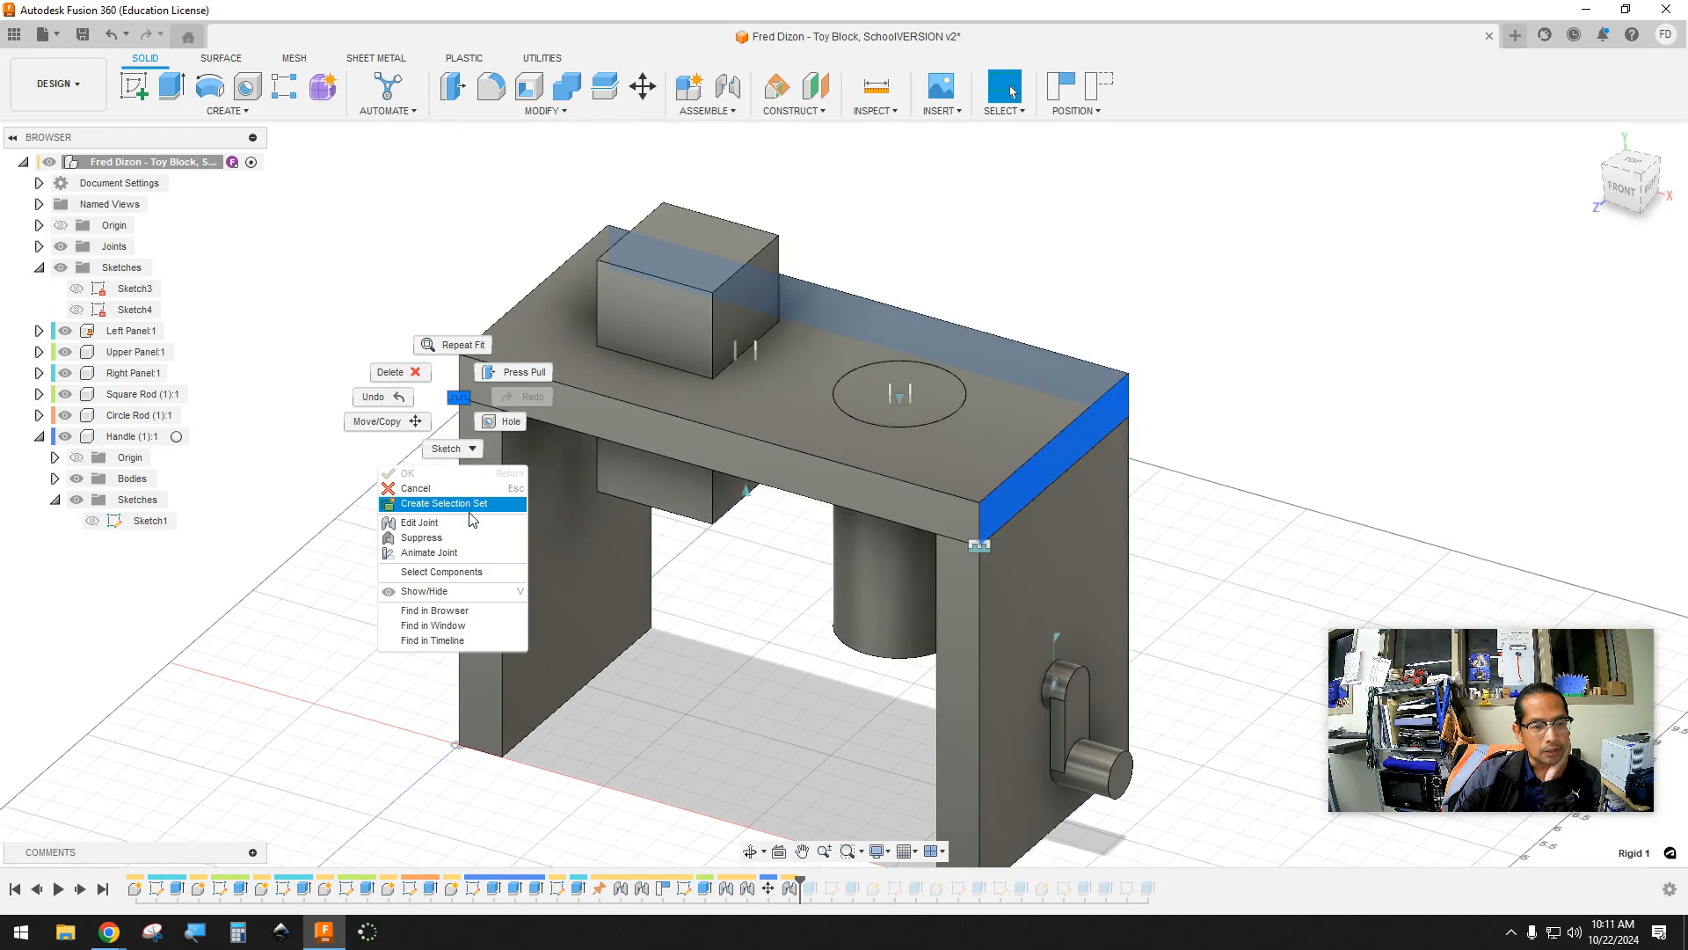
click(460, 594)
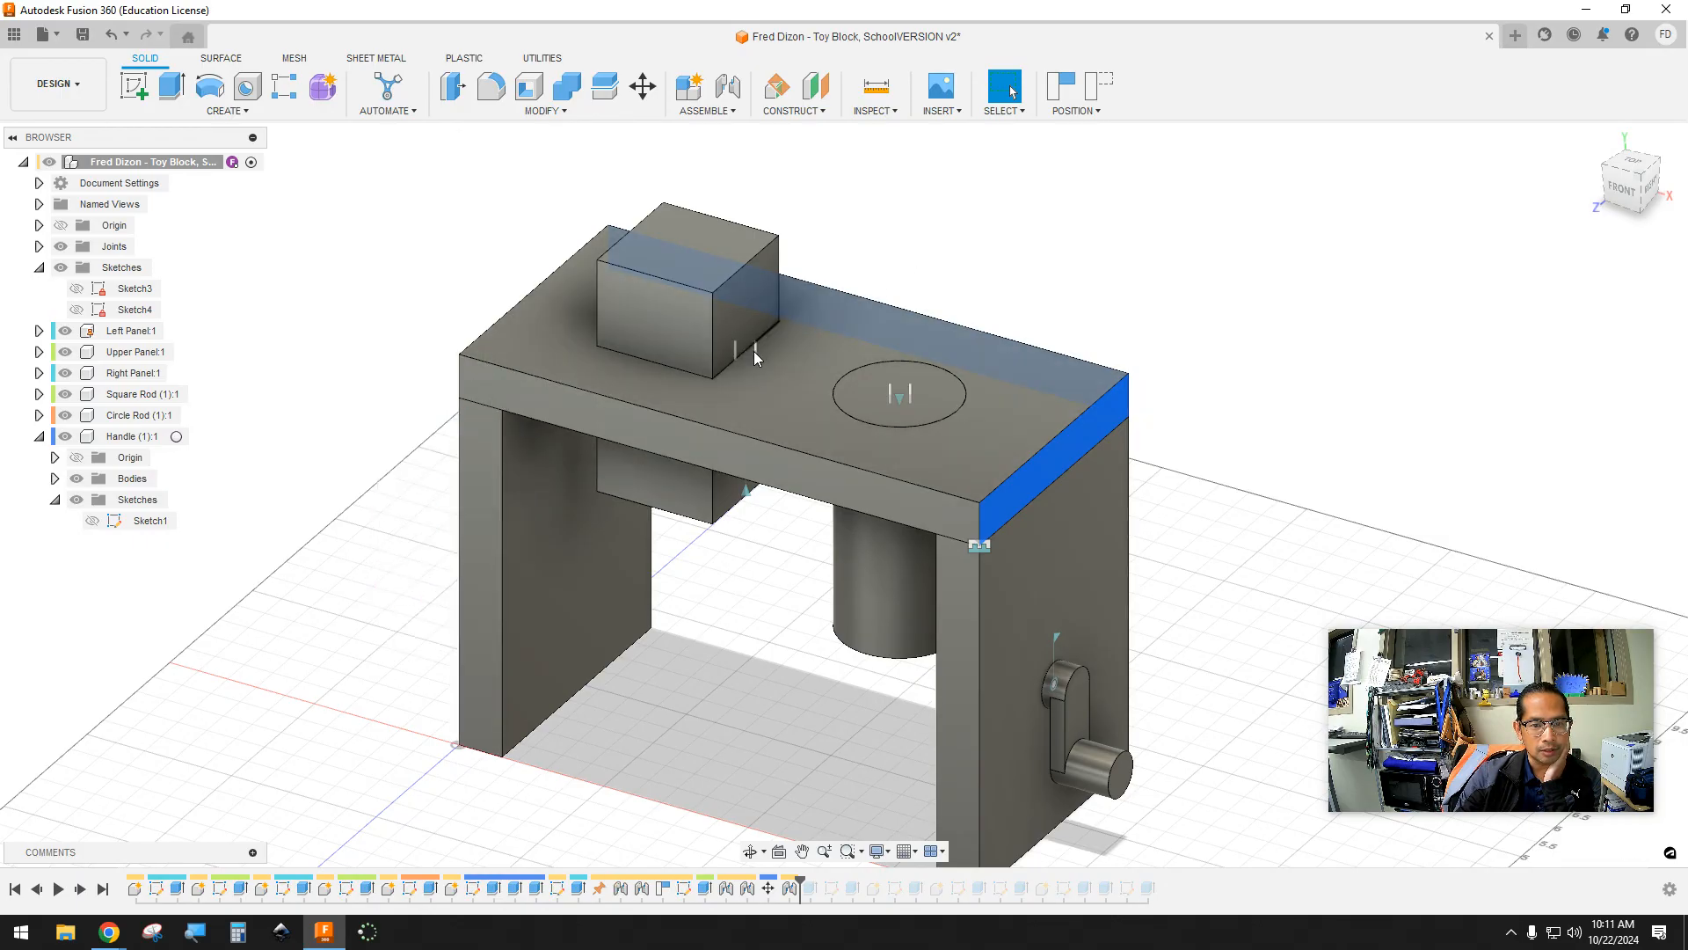
right_click(746, 495)
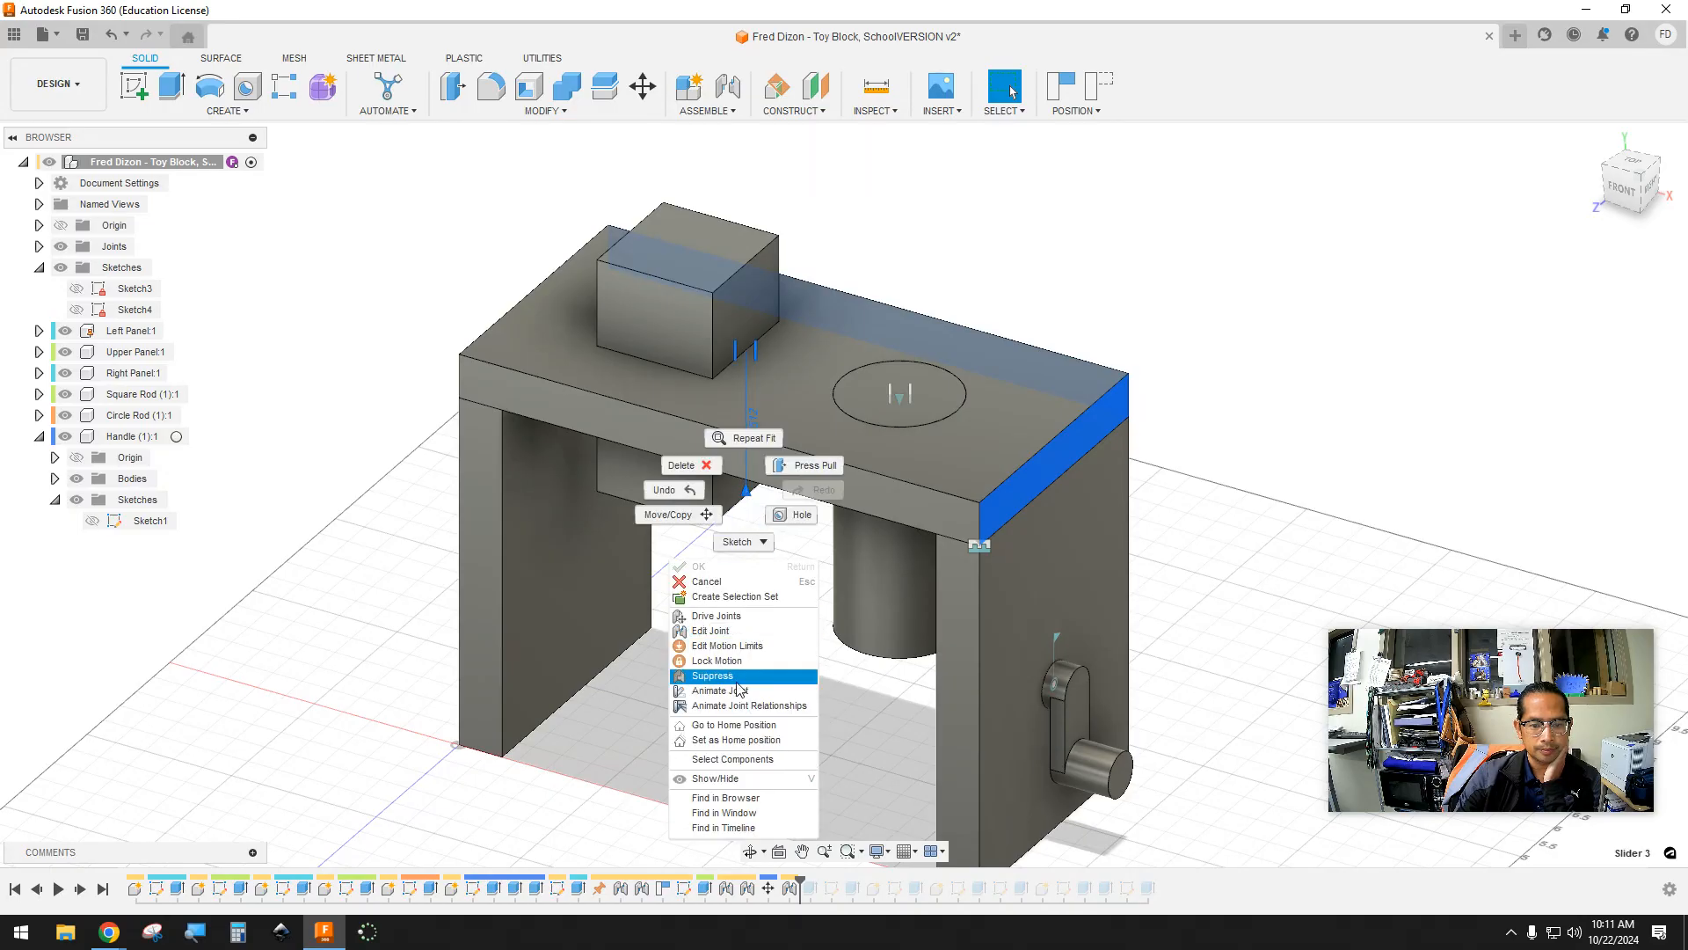
click(752, 761)
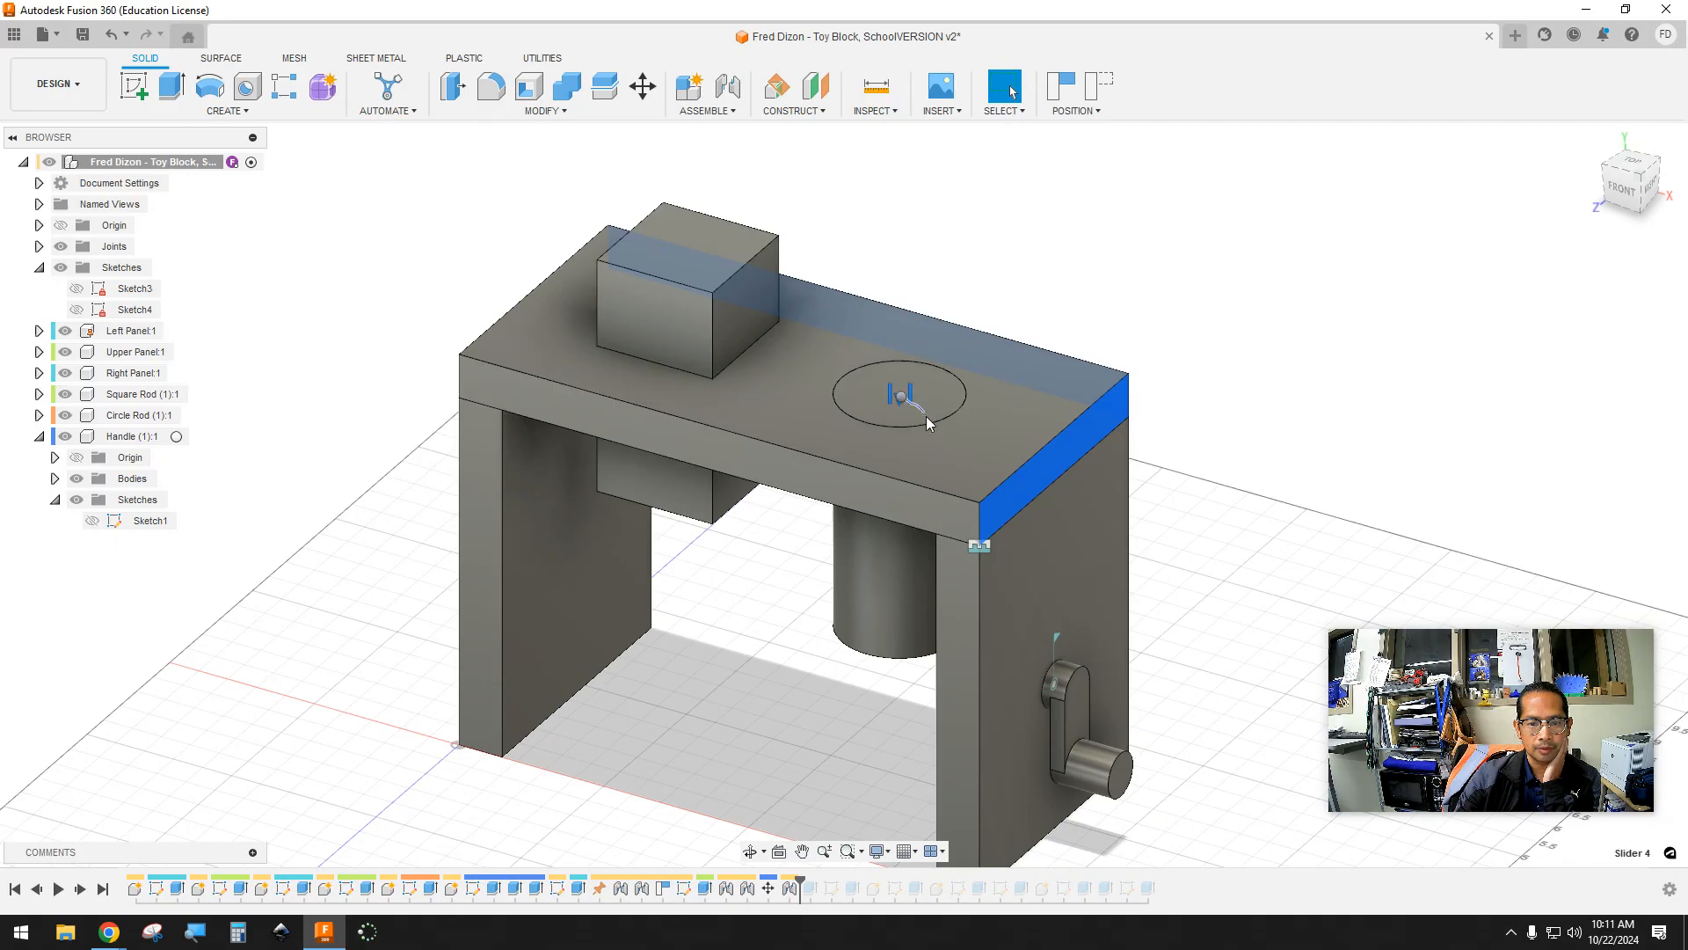
right_drag(909, 428, 1090, 318)
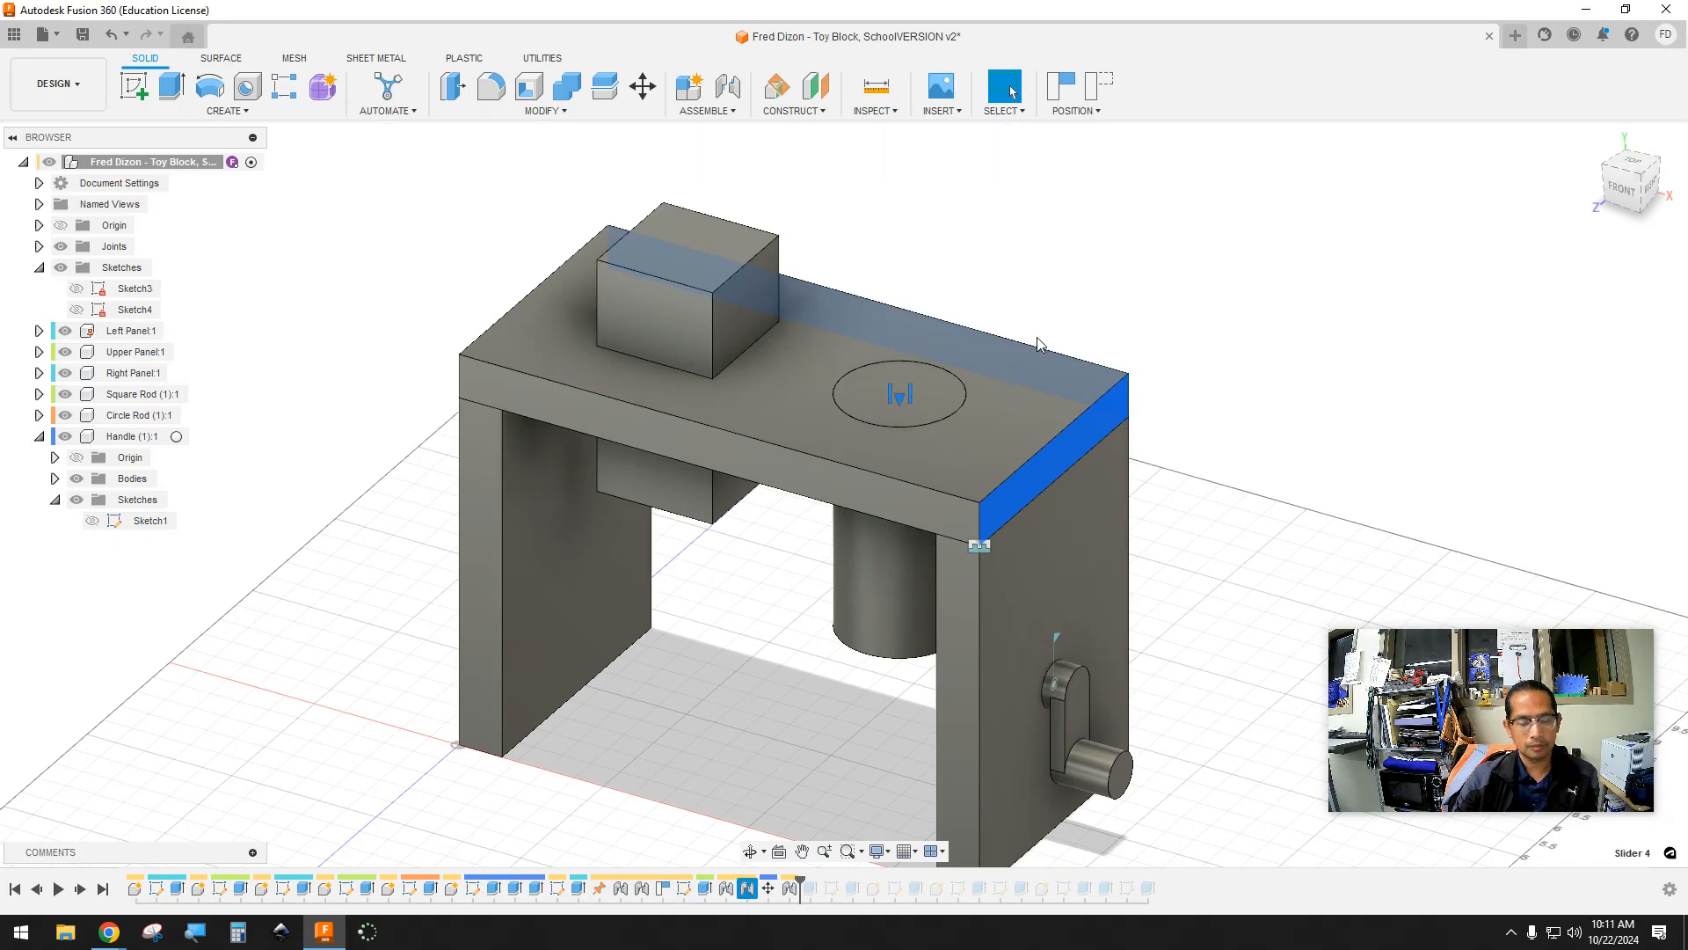
right_click(910, 393)
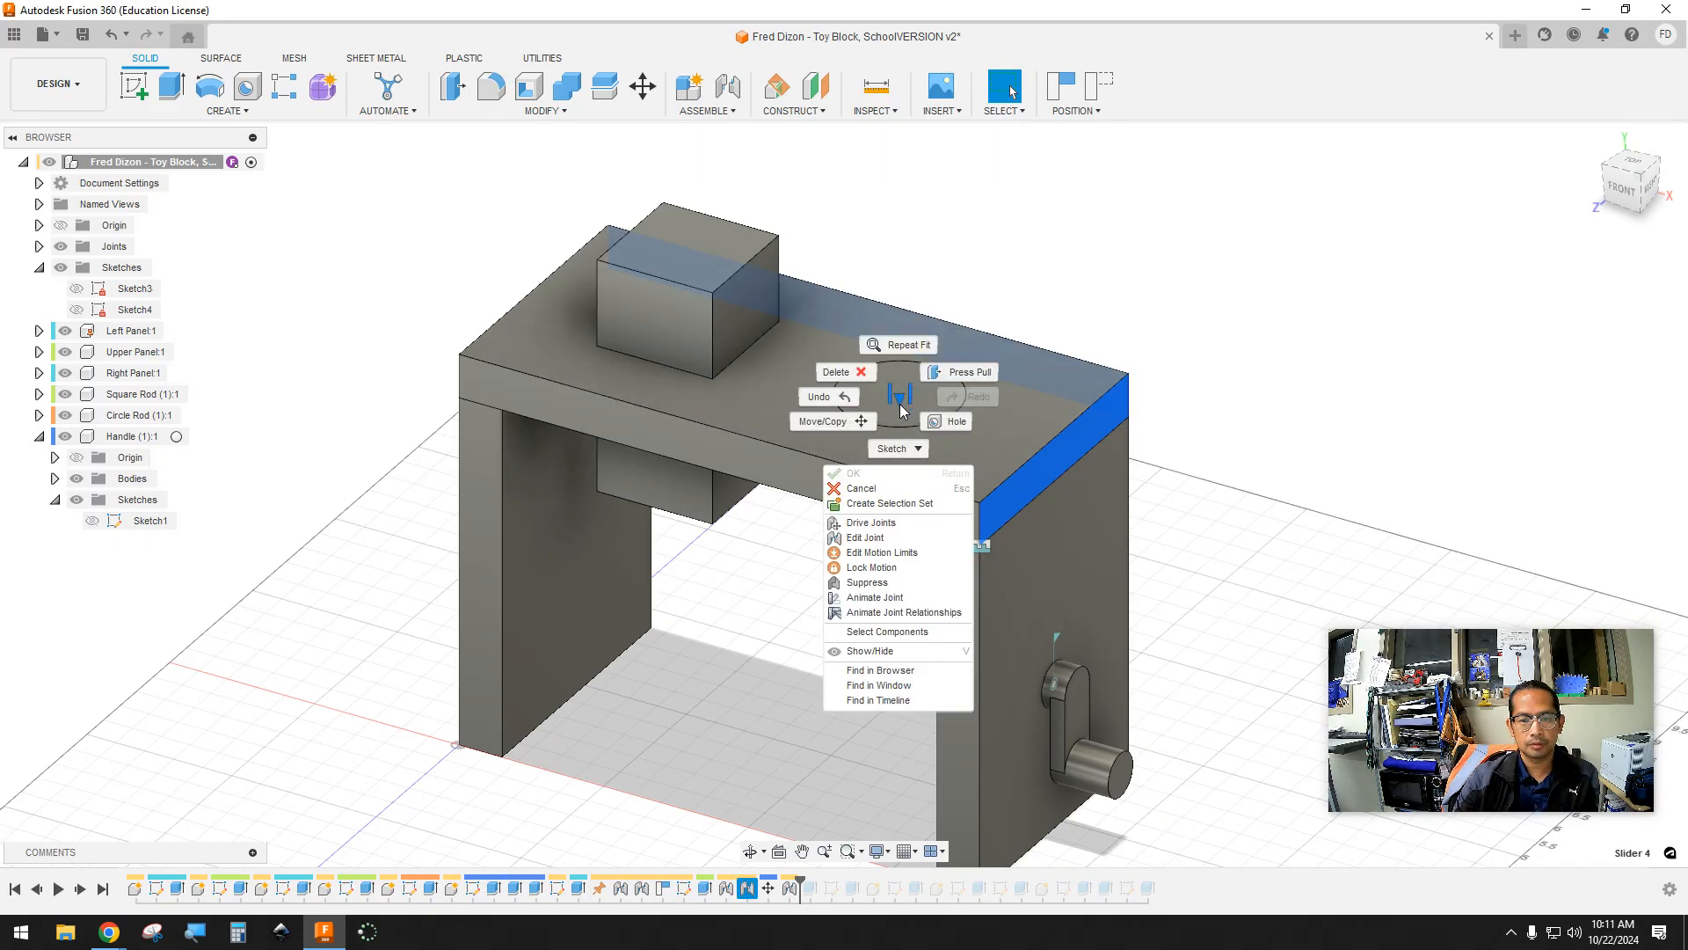
click(914, 650)
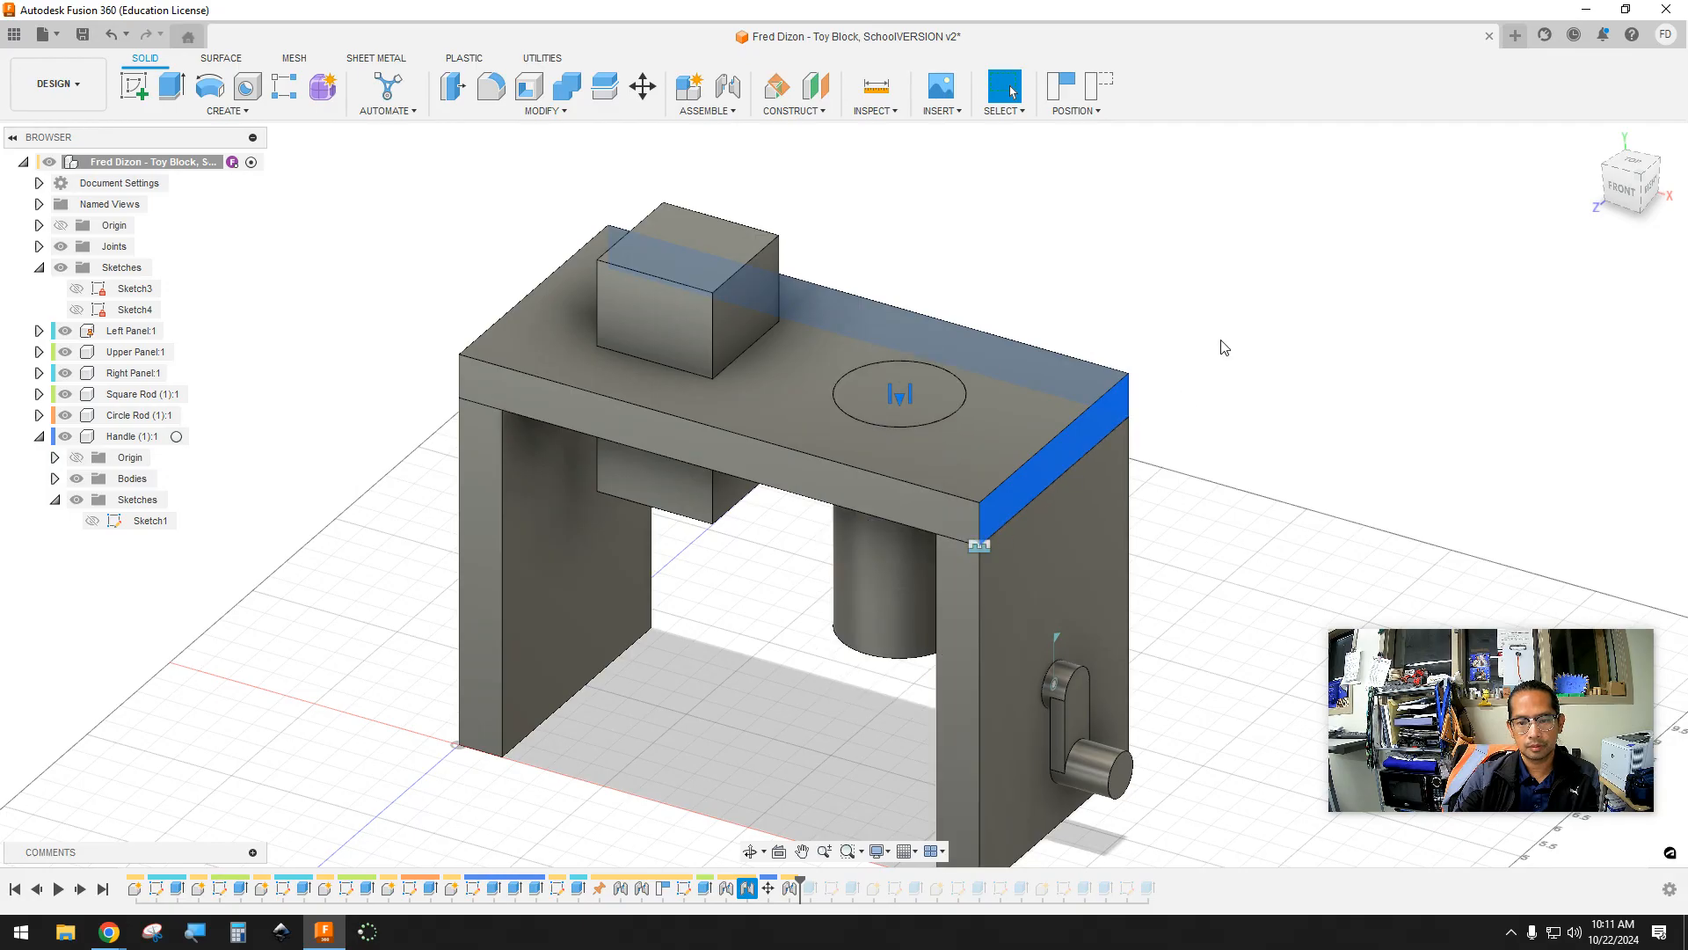
Hide the markers of the right panel's rigid joint and the handle's Revolute joint
right_click(983, 545)
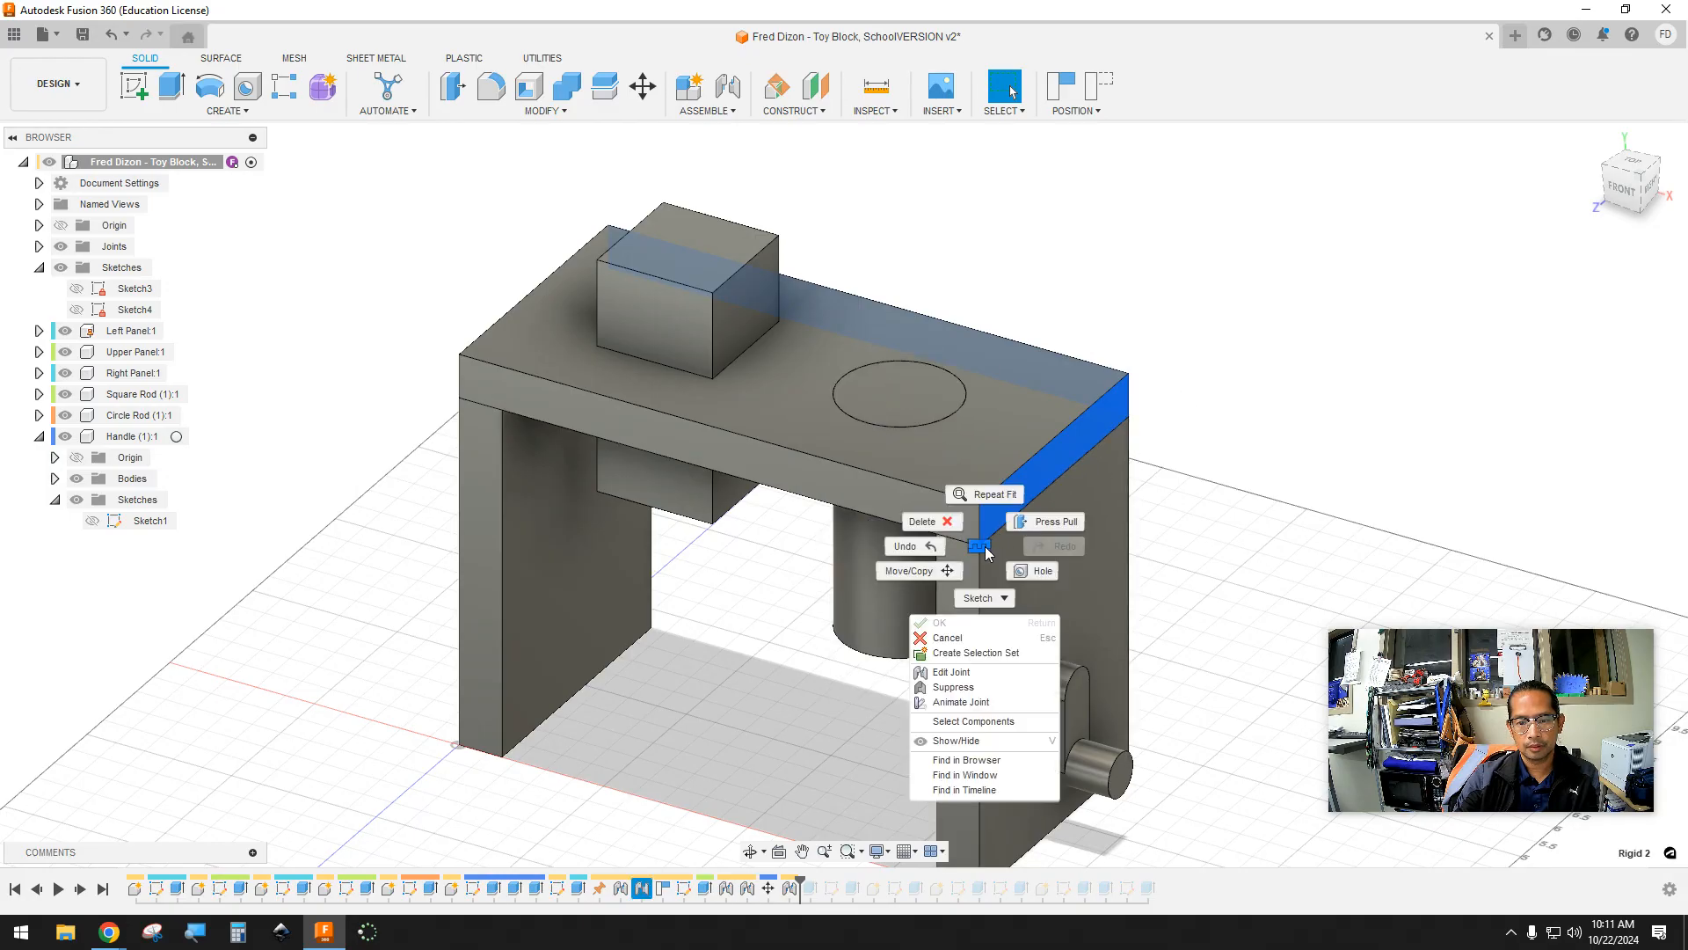
click(994, 740)
click(1315, 422)
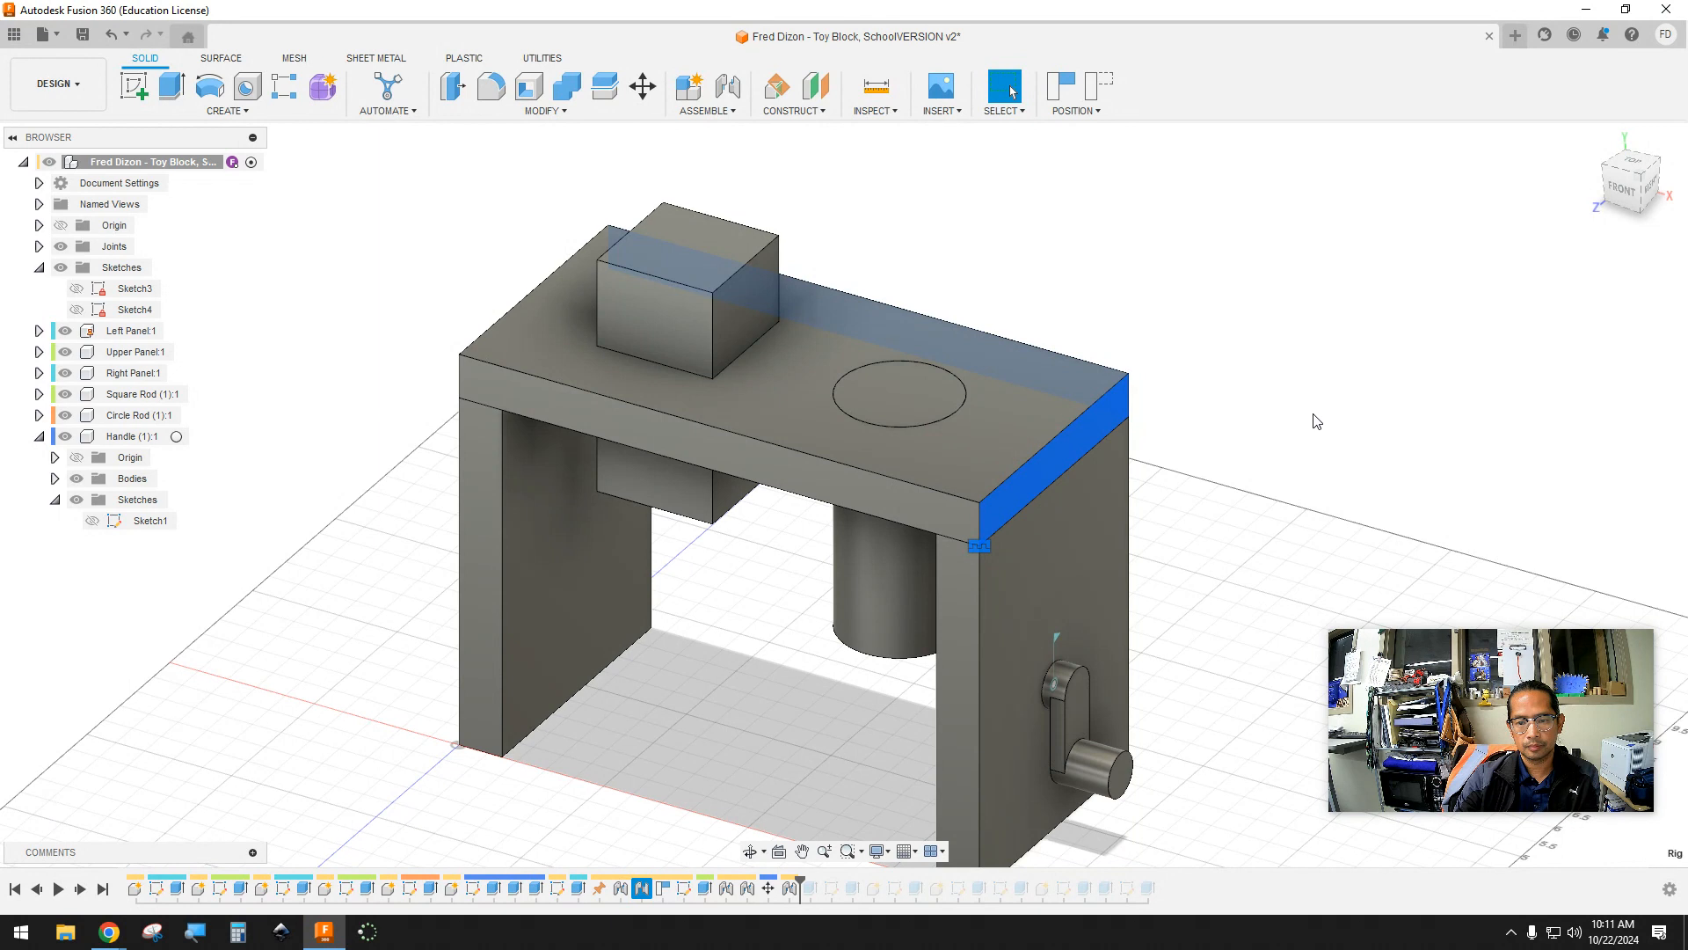
right_click(1055, 690)
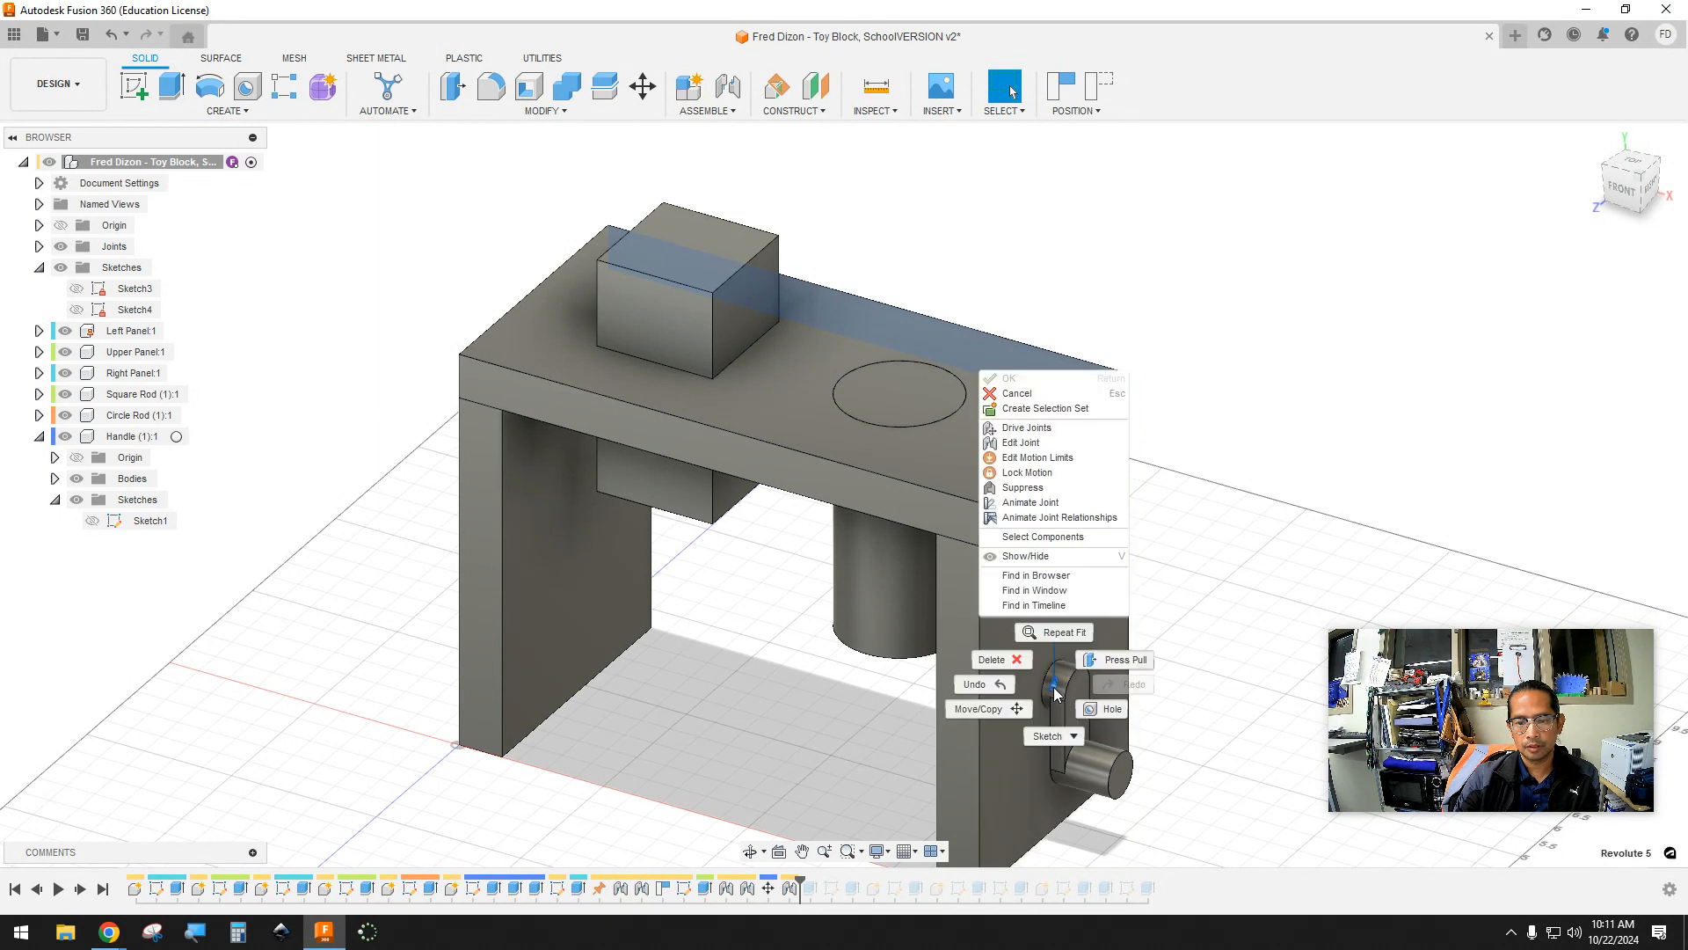
click(1104, 542)
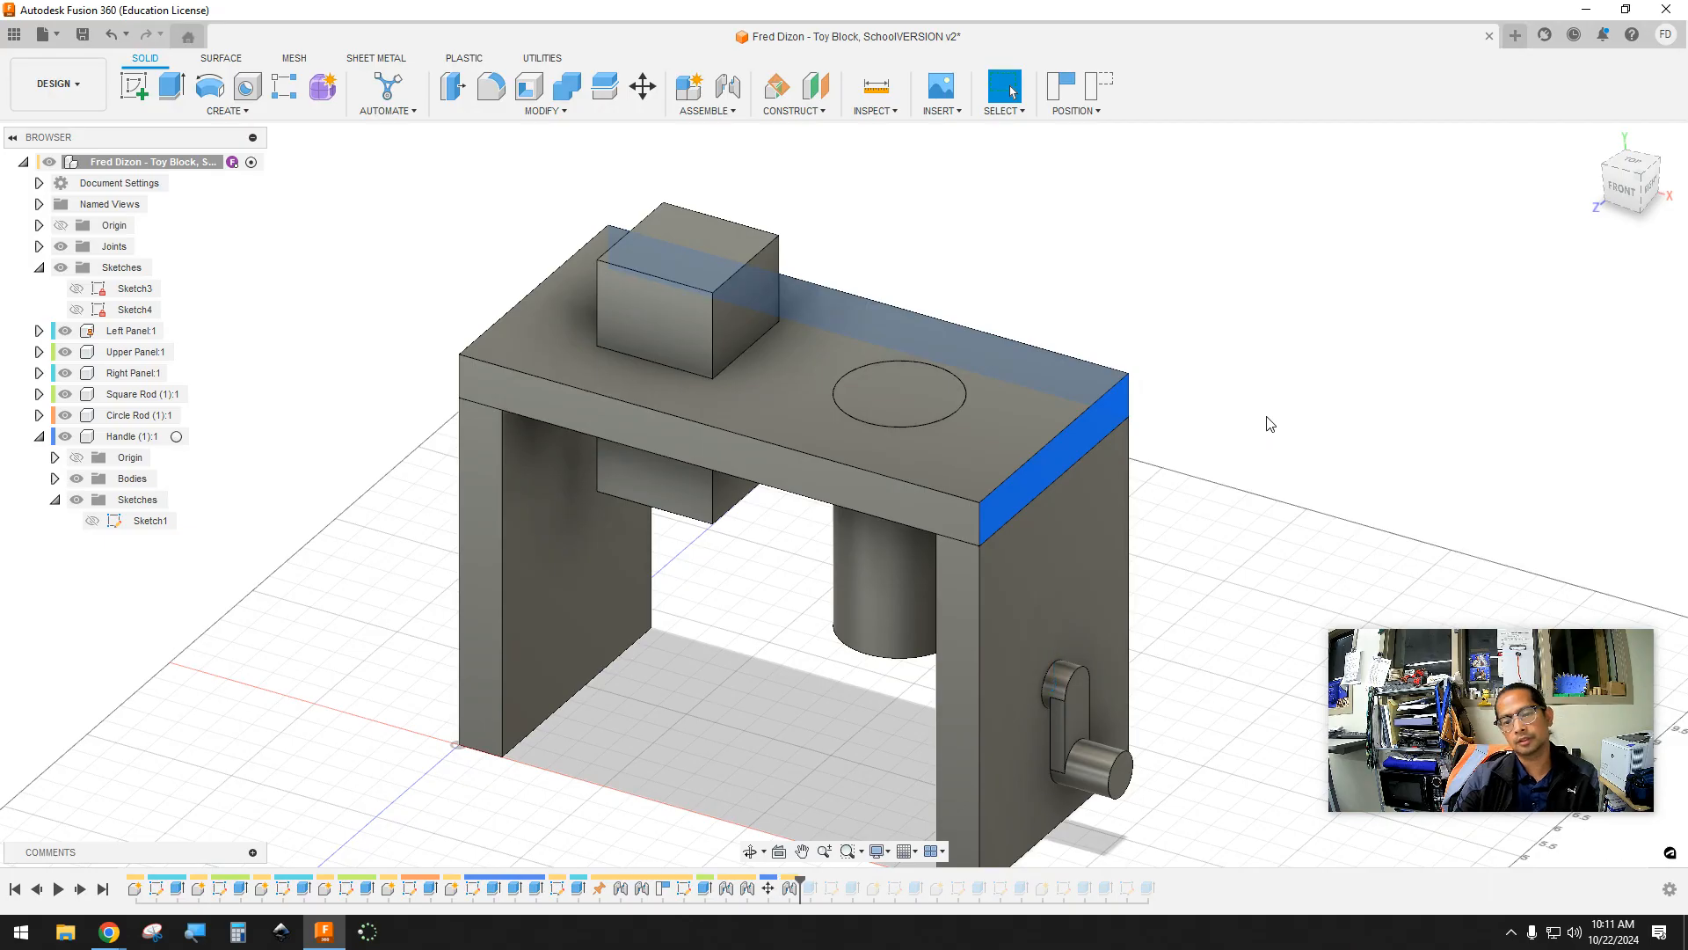
Slide the circle rod and the square rod upward along their slider joints until both are clear of the upper panel's holes
drag(894, 367, 894, 263)
drag(687, 292, 679, 137)
scroll(987, 260, down, 3)
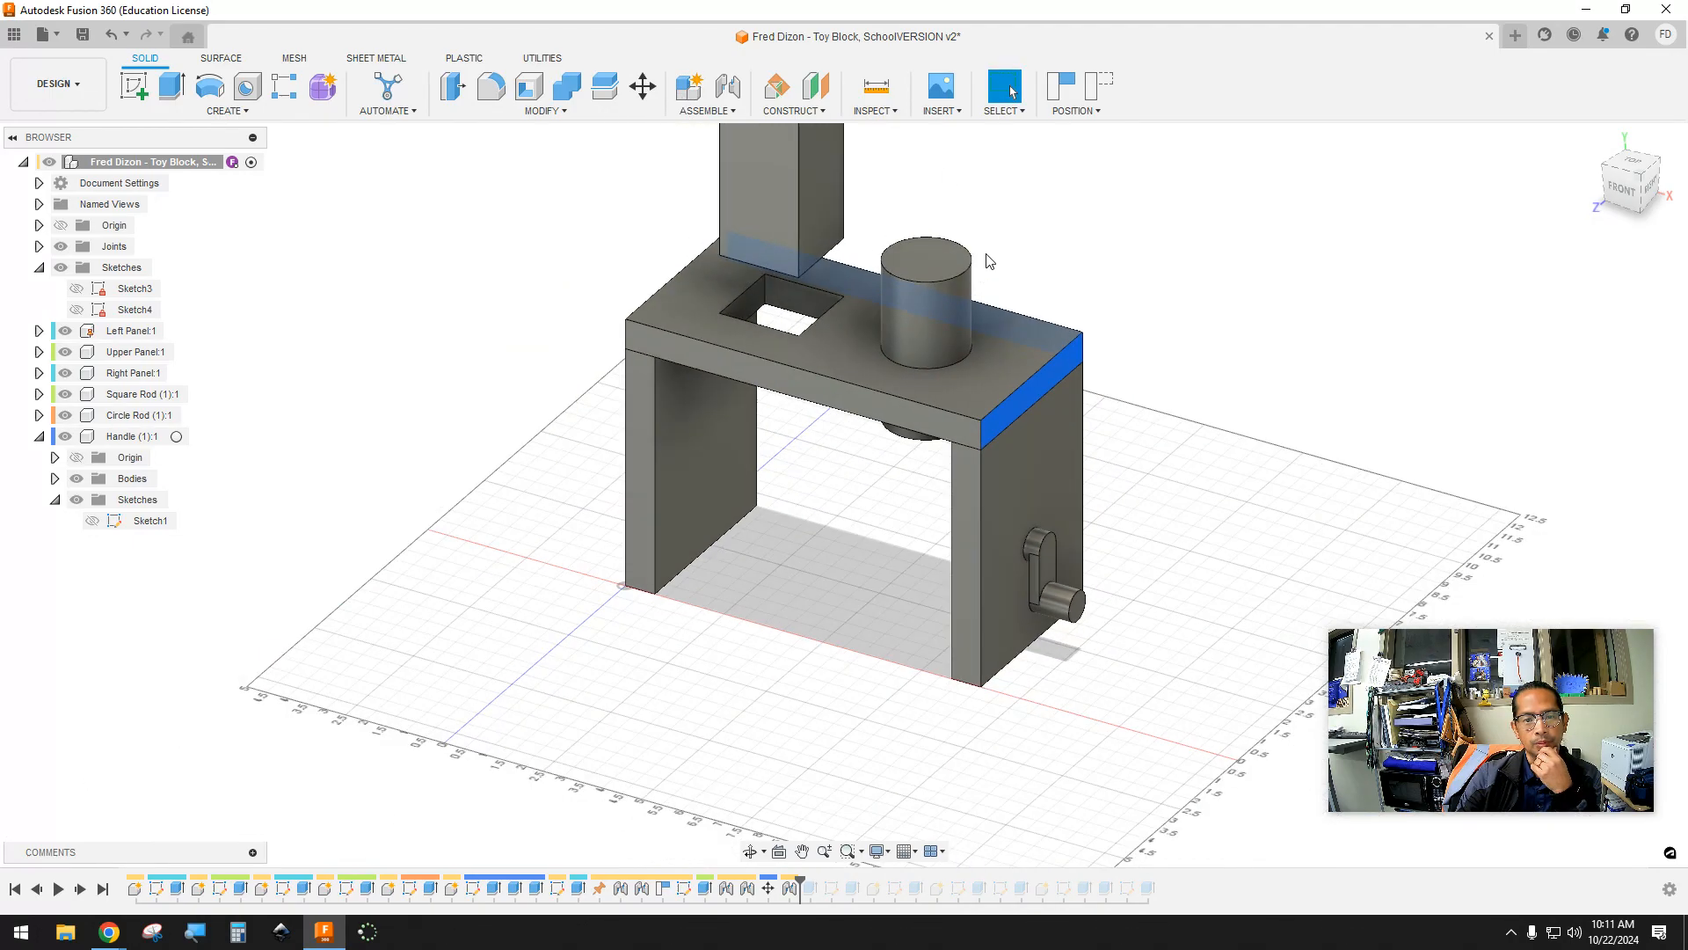
drag(944, 245, 942, 141)
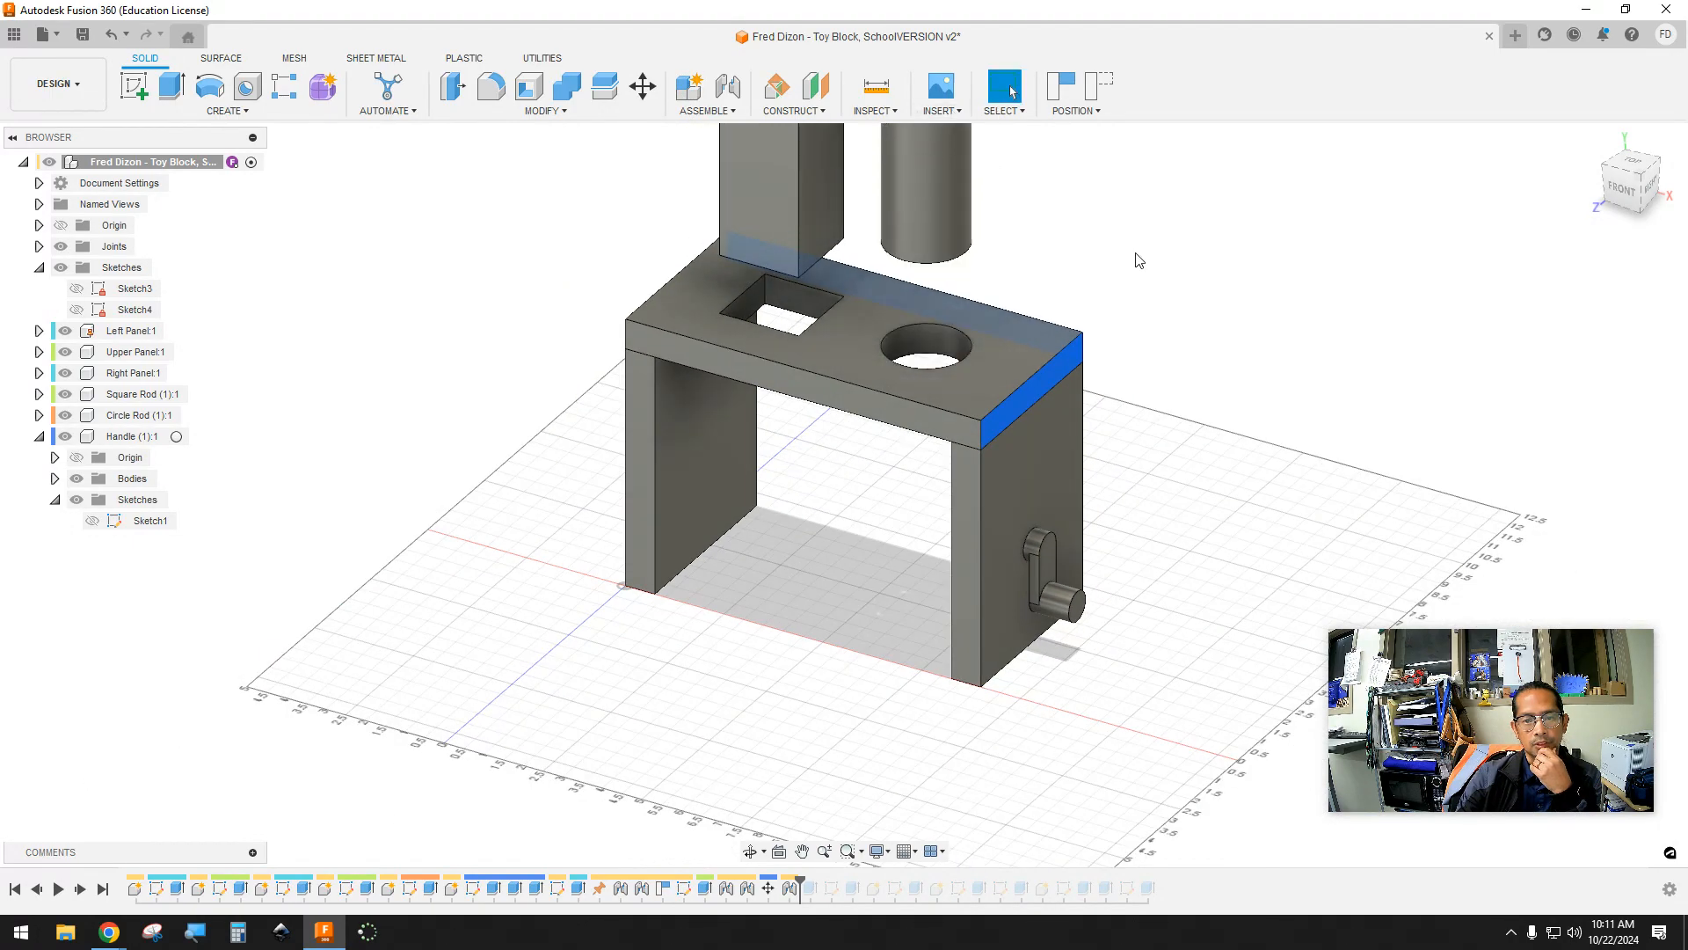
scroll(1136, 260, down, 2)
middle_drag(1136, 260, 1085, 383)
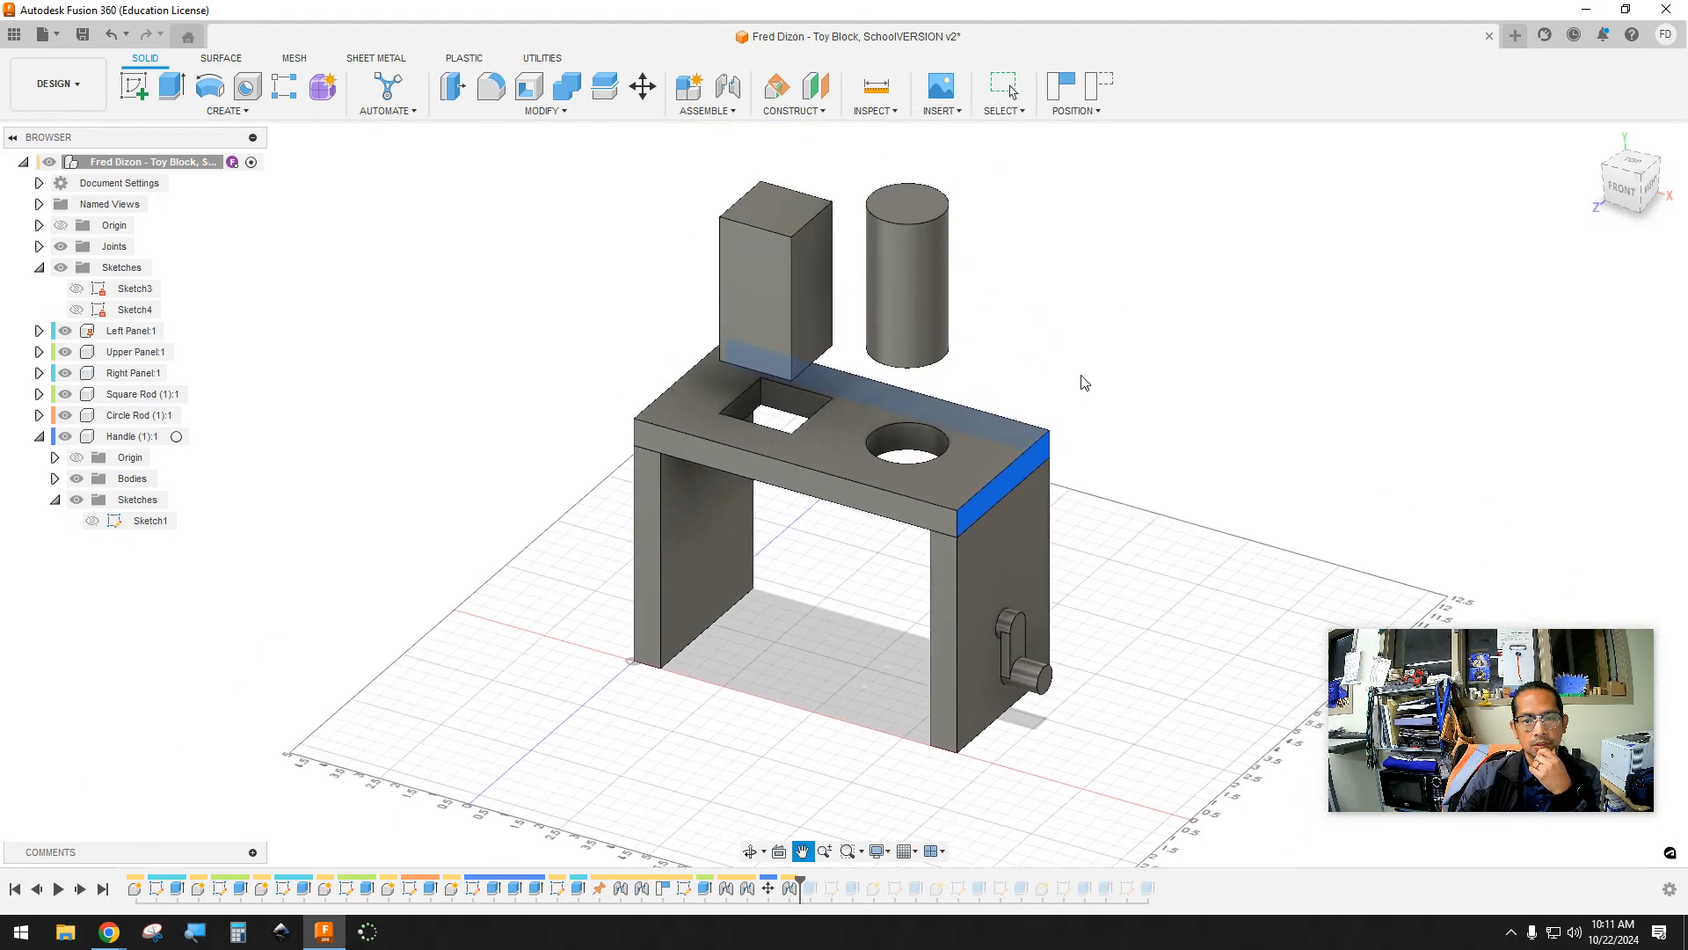
drag(784, 297, 777, 240)
Open the Appearance settings for the square rod and move the dialog so that its material library is unobstructed
click(755, 205)
right_click(753, 206)
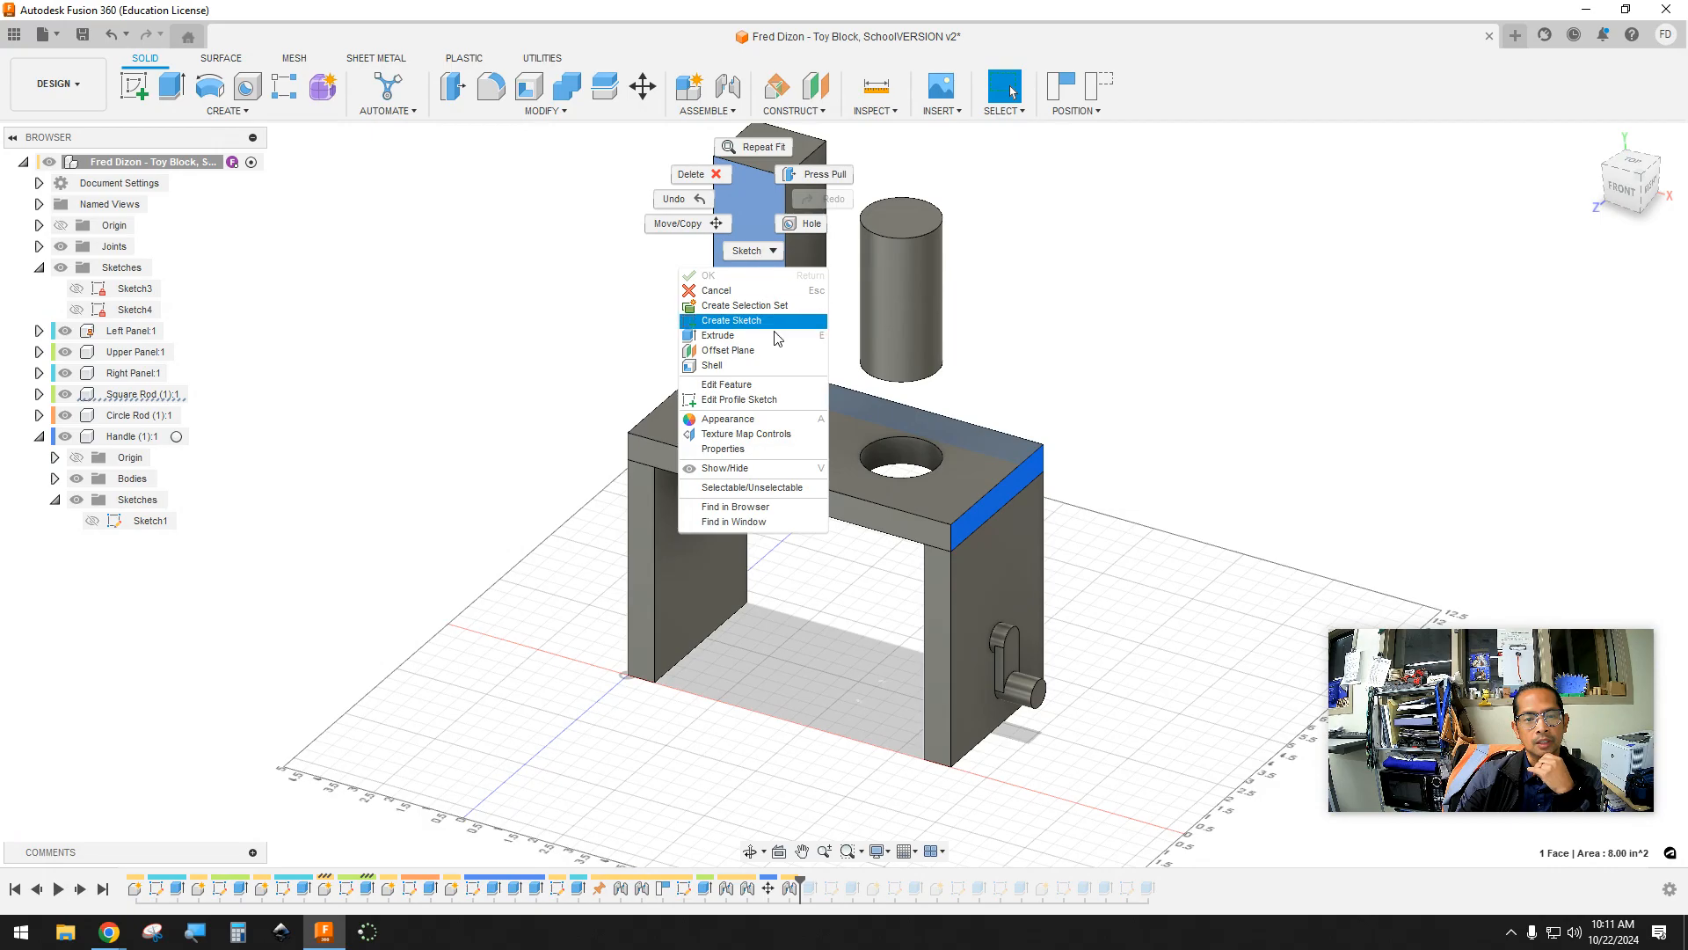
key(Escape)
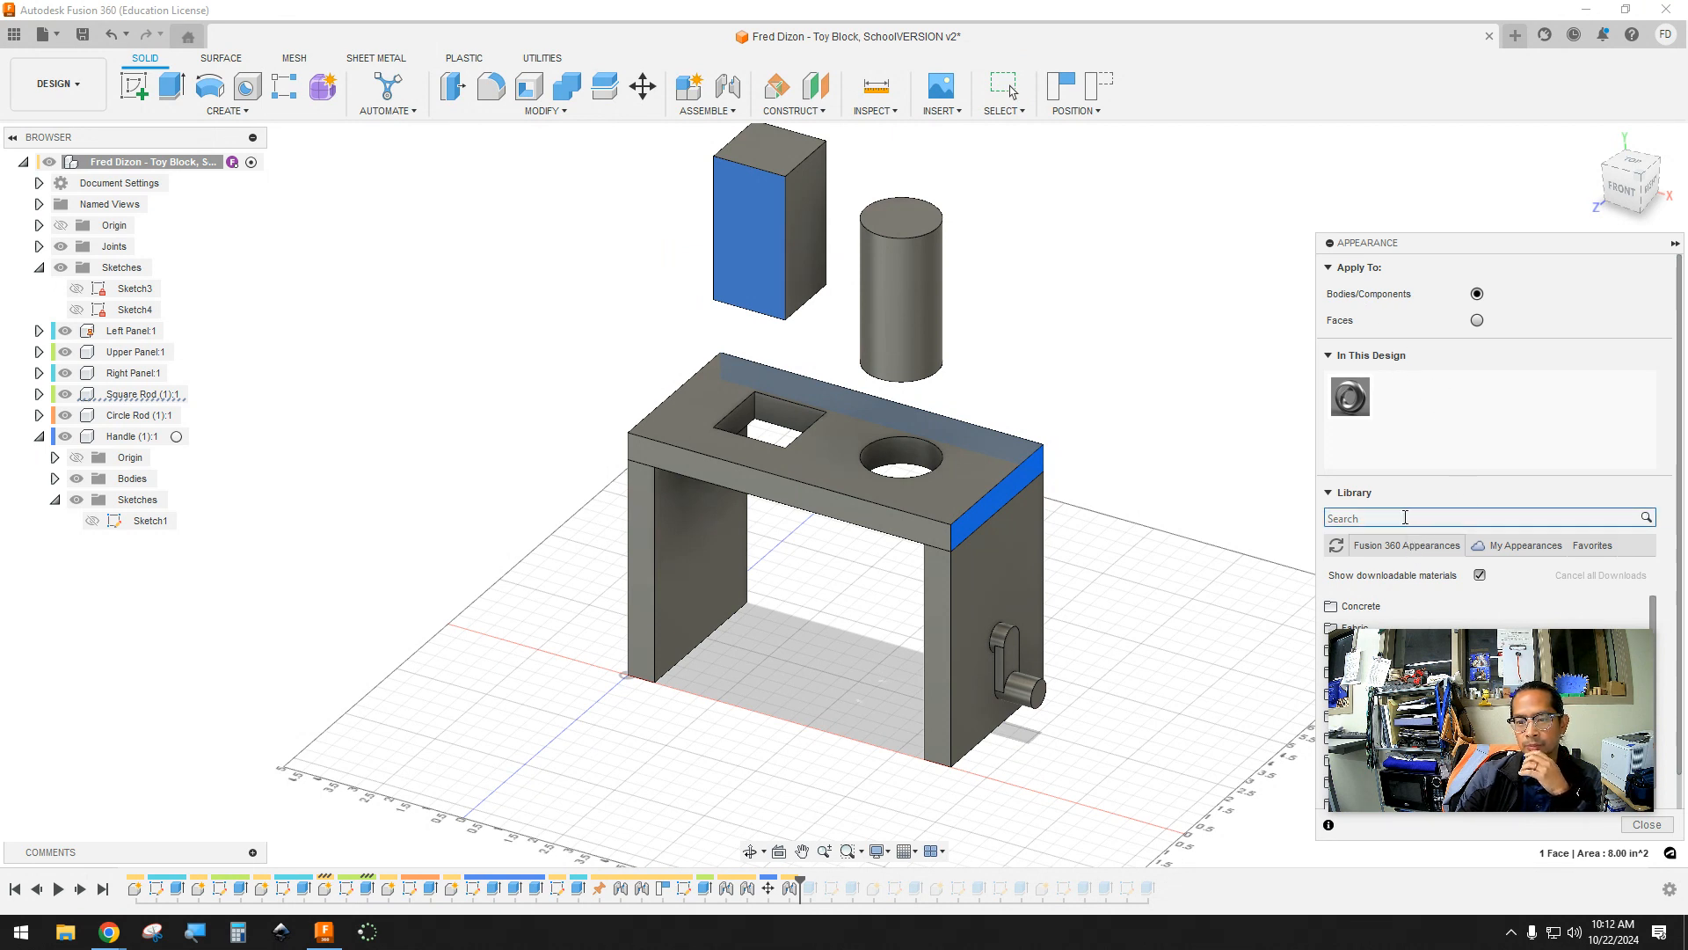
click(1405, 516)
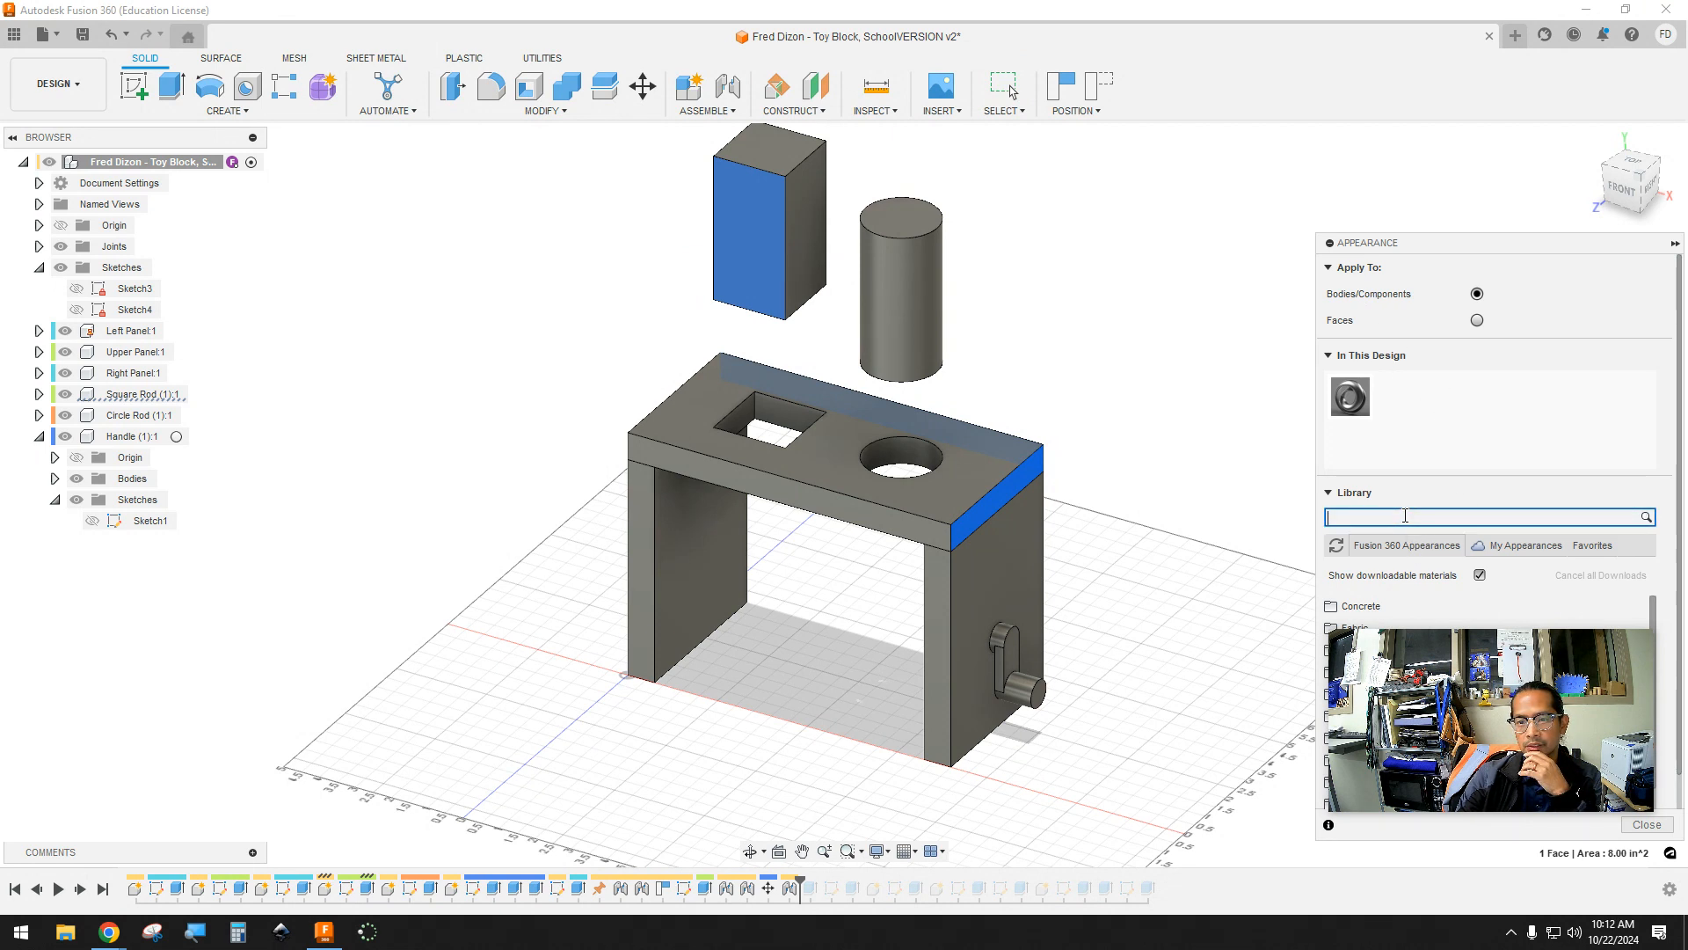
scroll(1415, 475, down, 1)
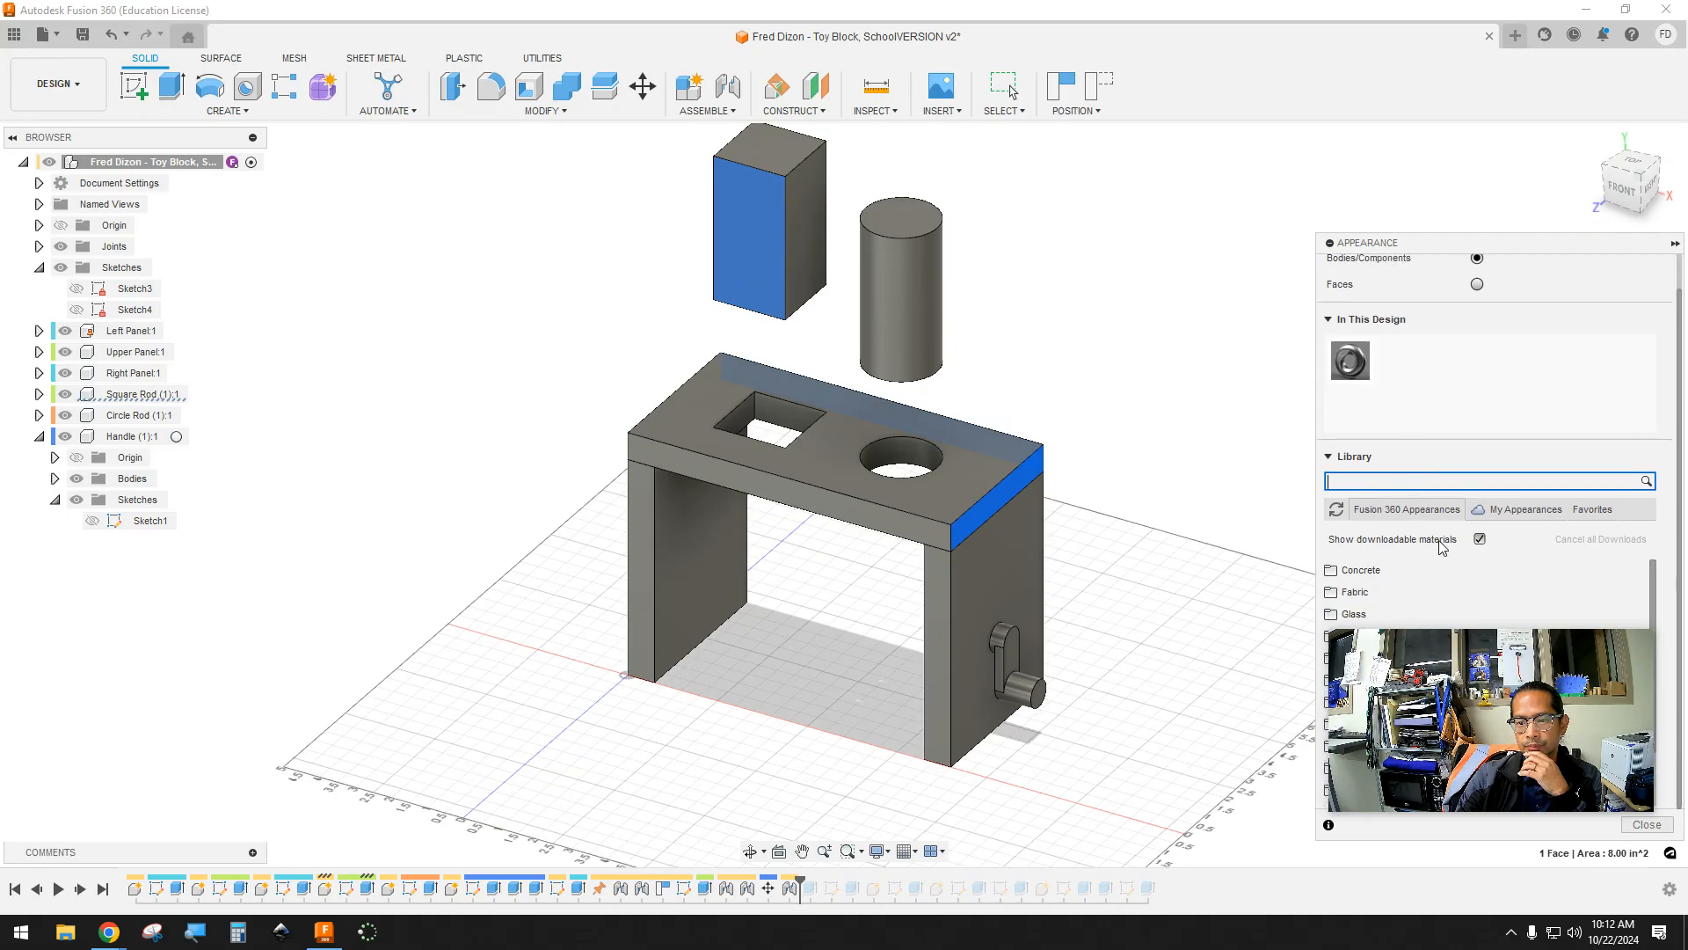
drag(1556, 253, 1488, 122)
drag(1540, 703, 206, 680)
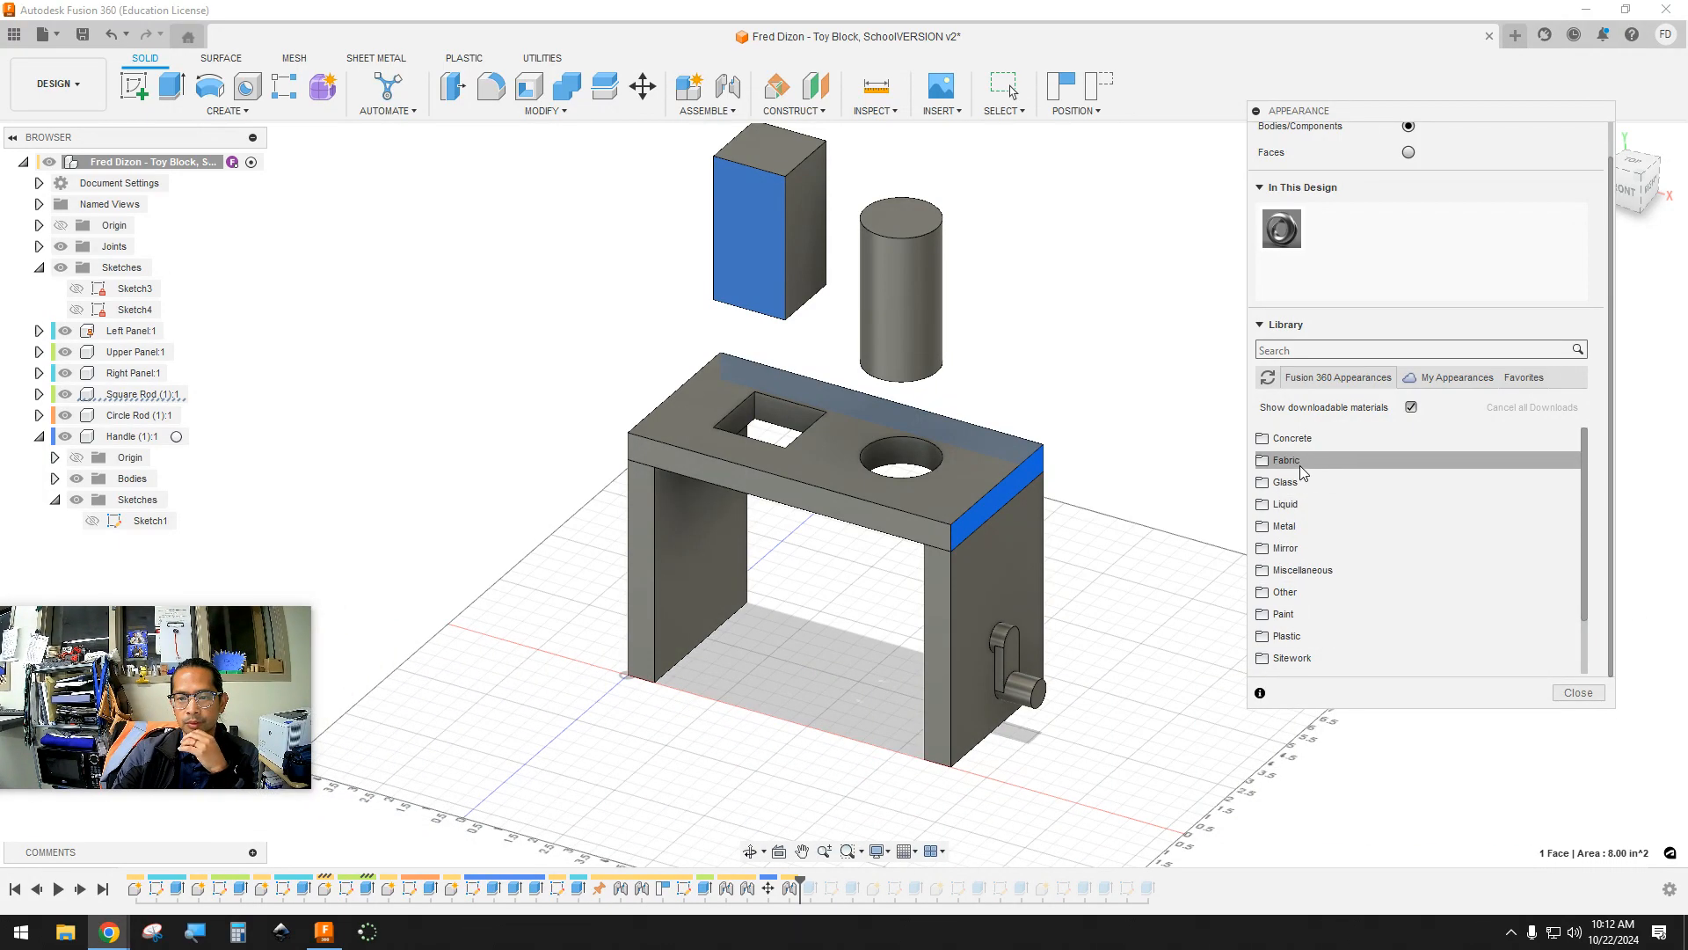
Download the ABS (White) appearance from the Plastic library and apply it to the square rod
scroll(1300, 466, down, 1)
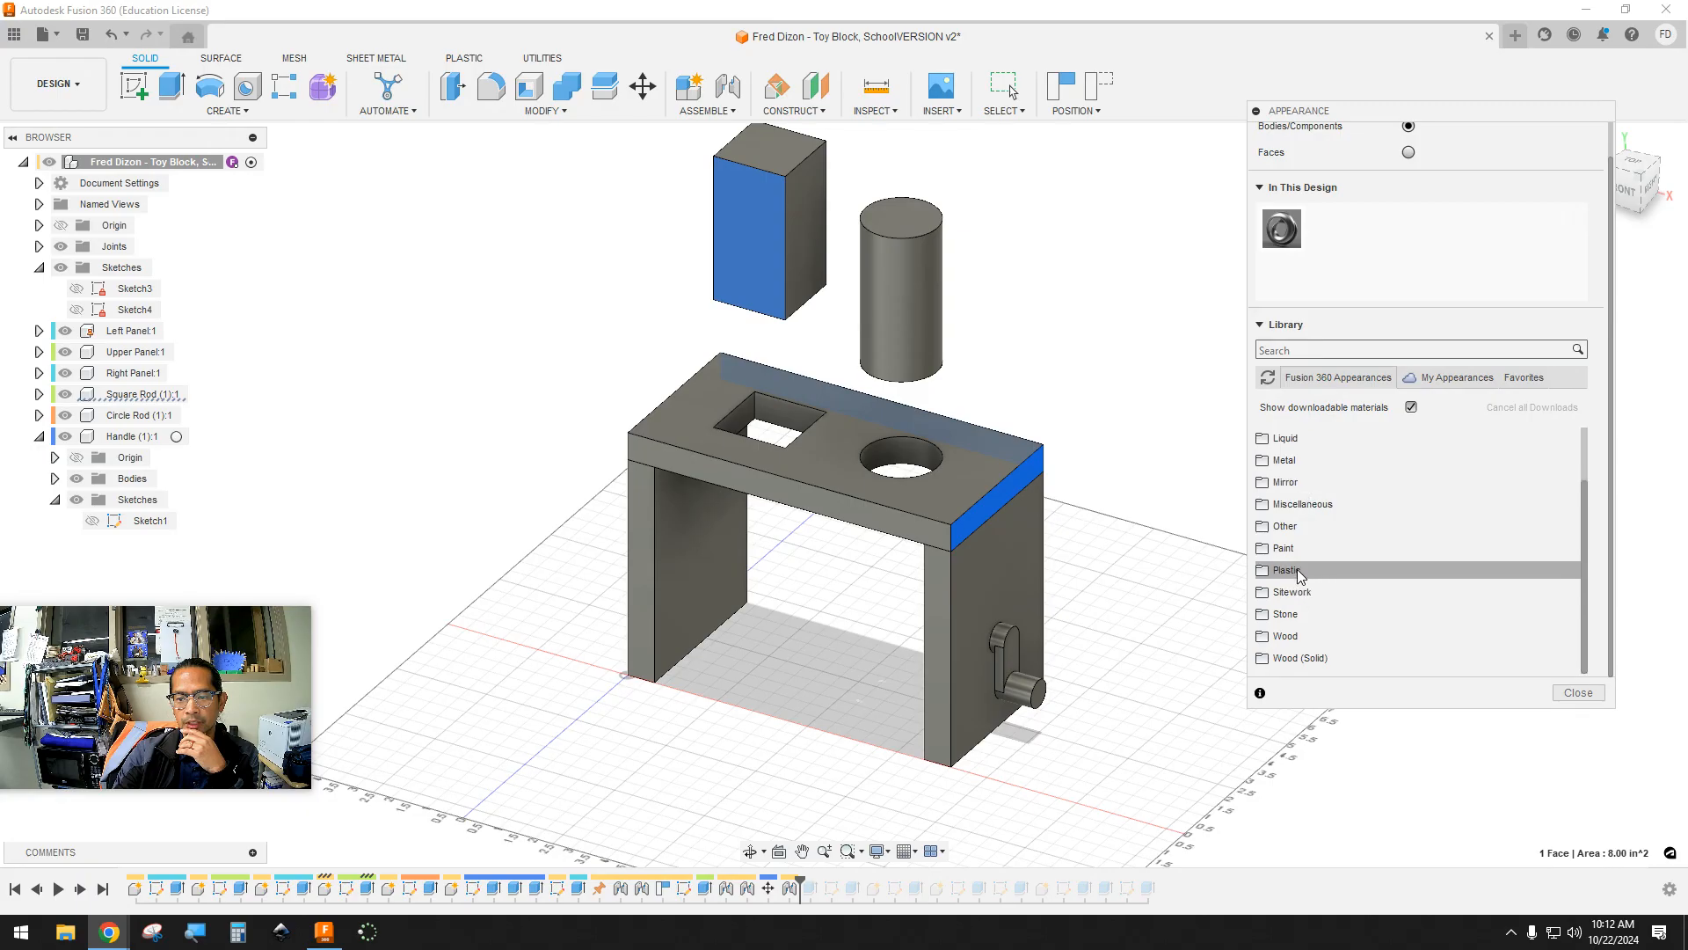
click(1323, 571)
scroll(1372, 581, down, 6)
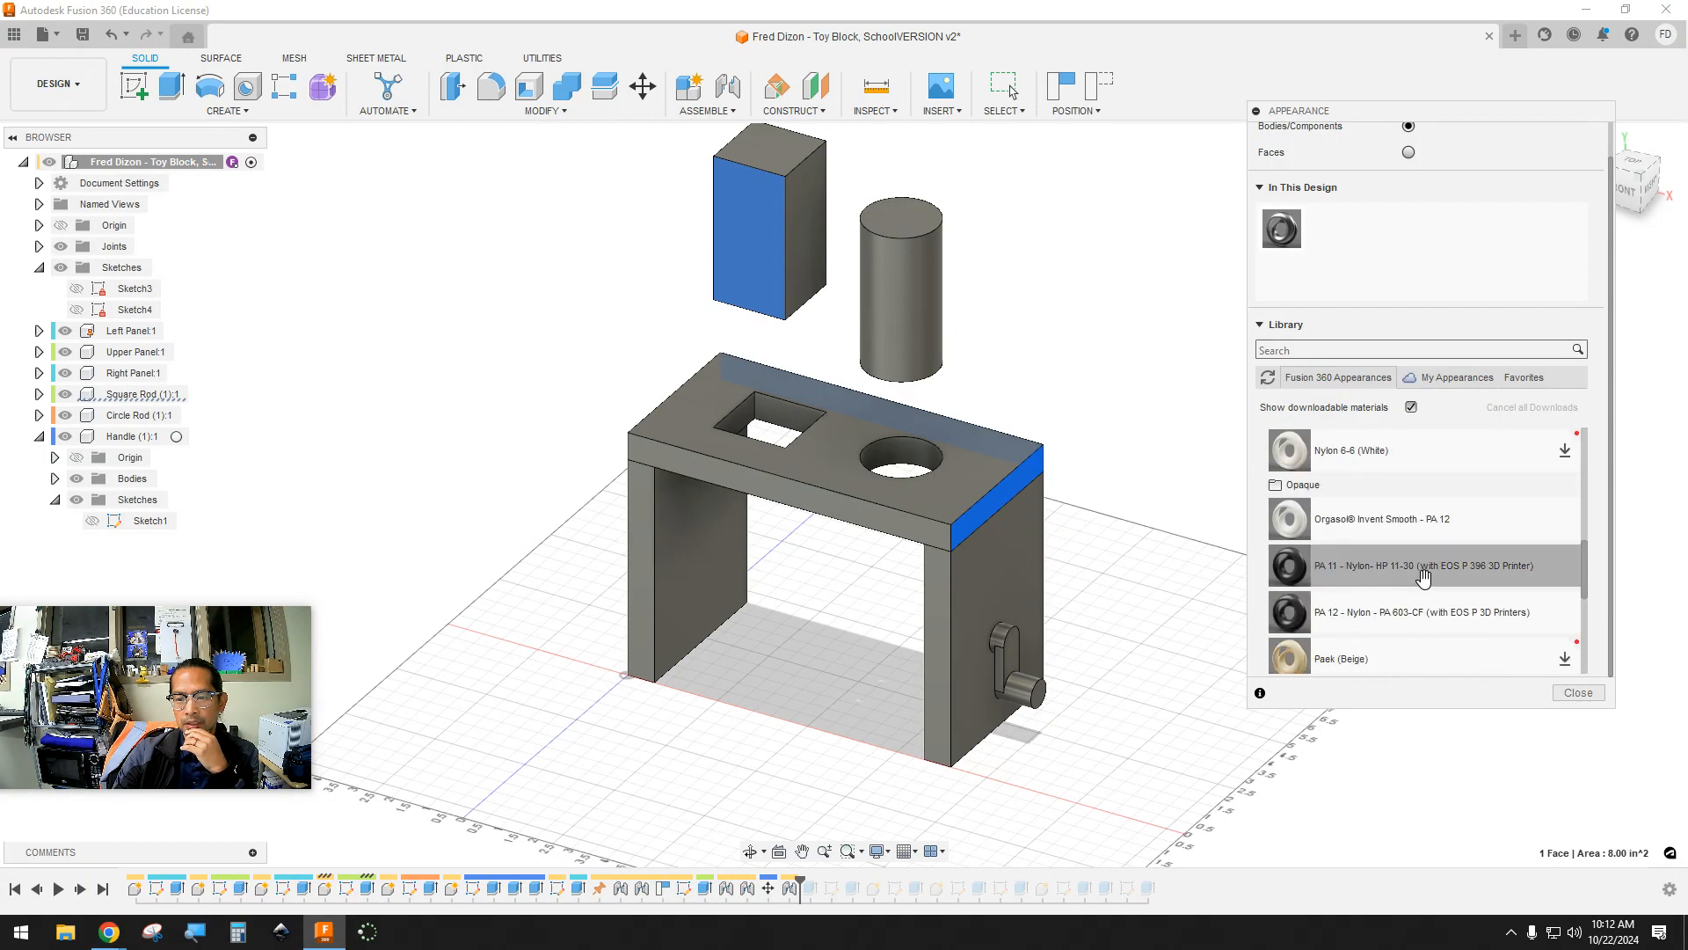
scroll(1413, 571, up, 3)
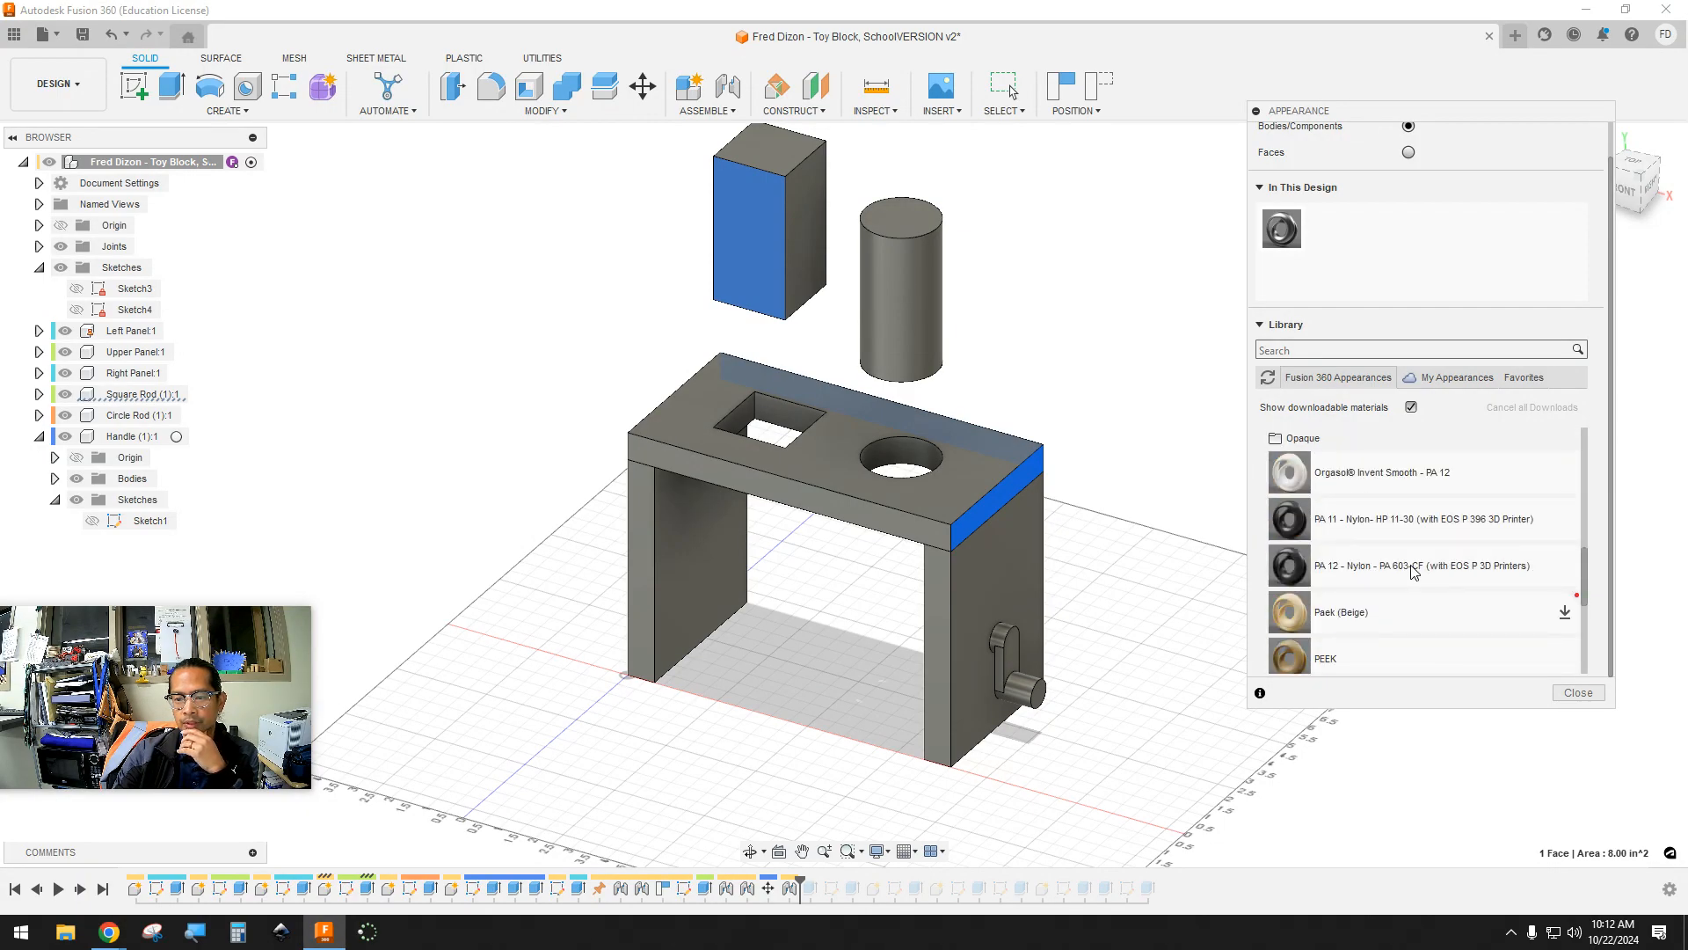
scroll(1413, 571, up, 2)
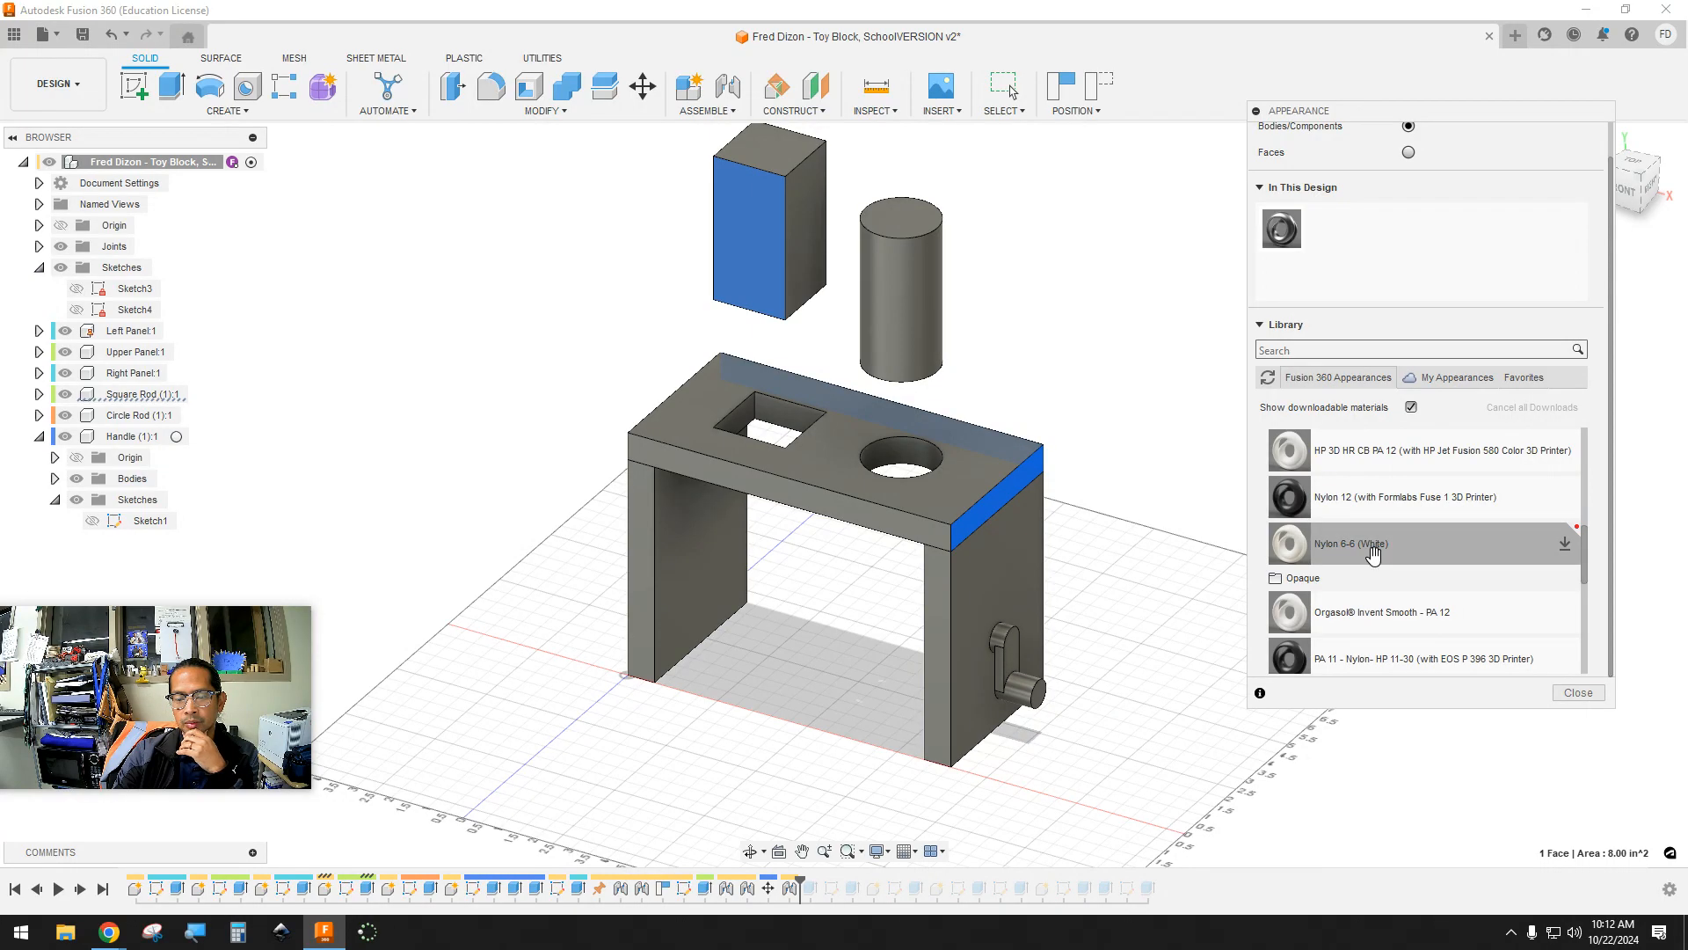
scroll(1373, 553, up, 3)
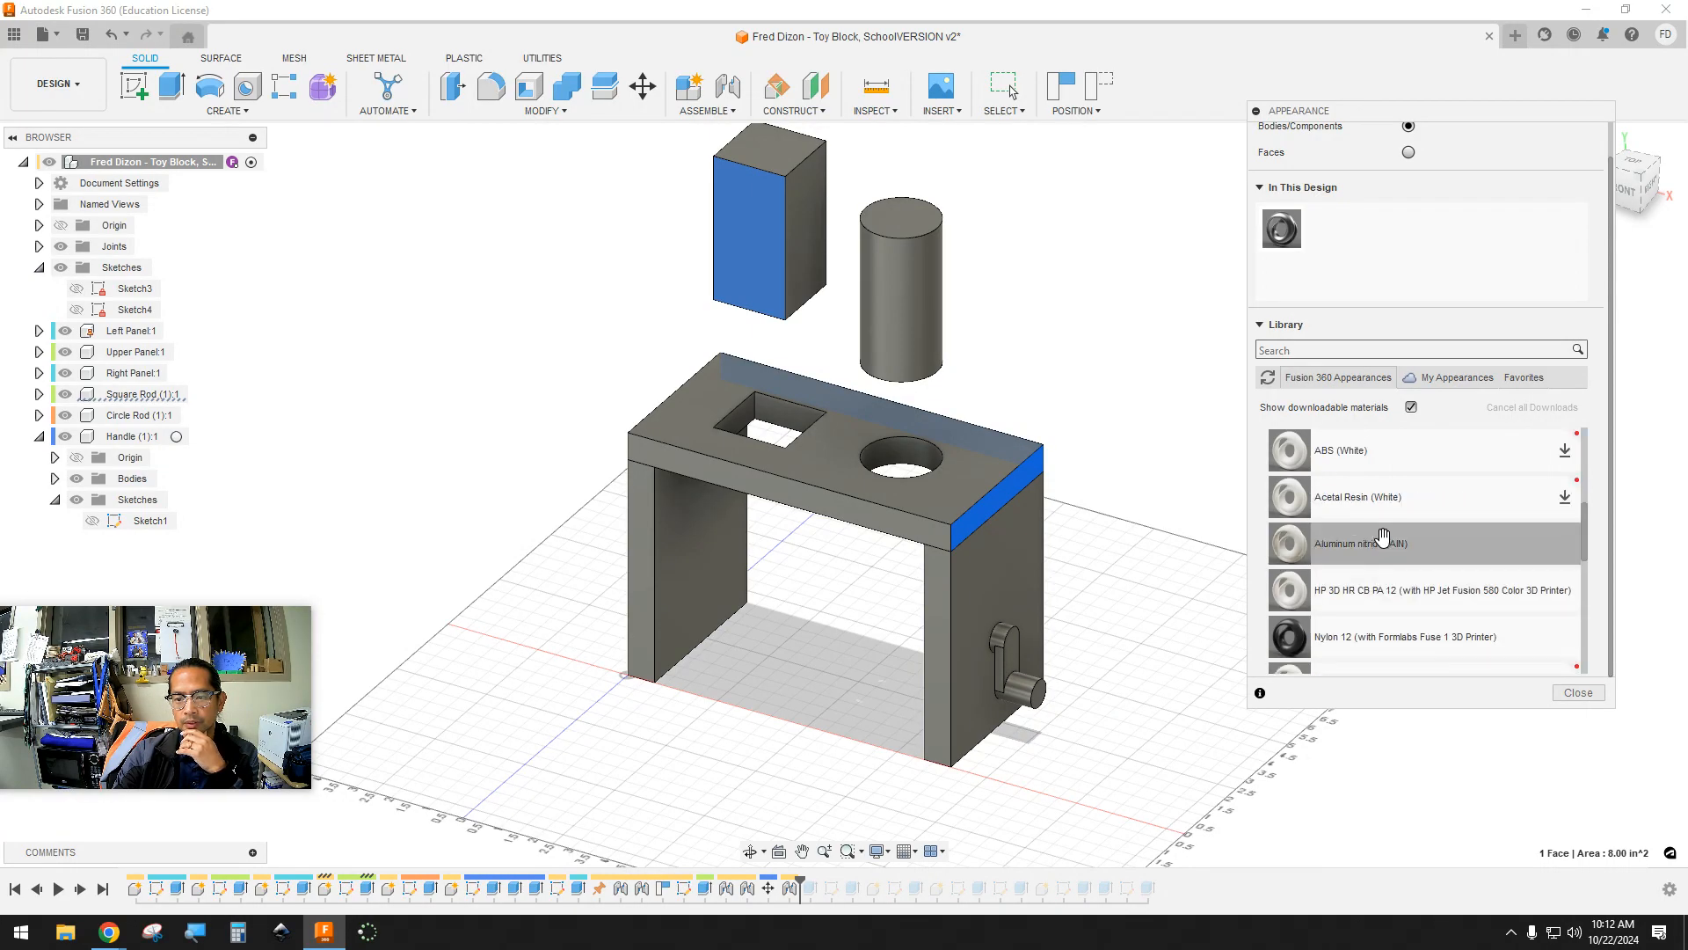
scroll(1379, 514, down, 3)
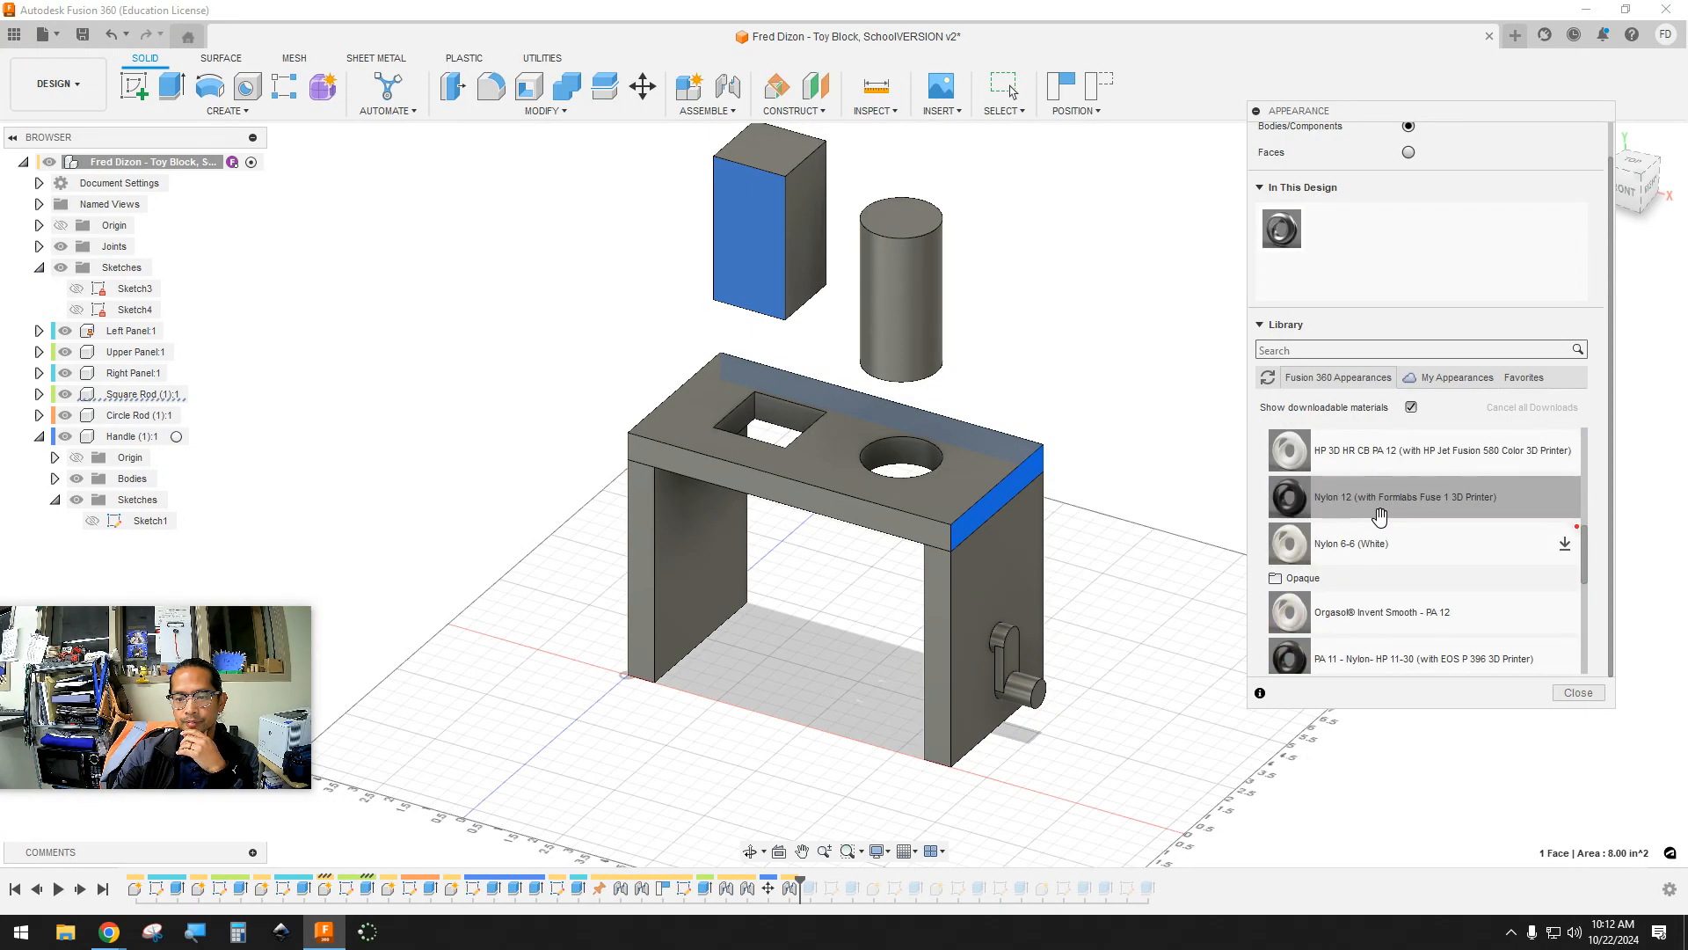
scroll(1379, 515, up, 3)
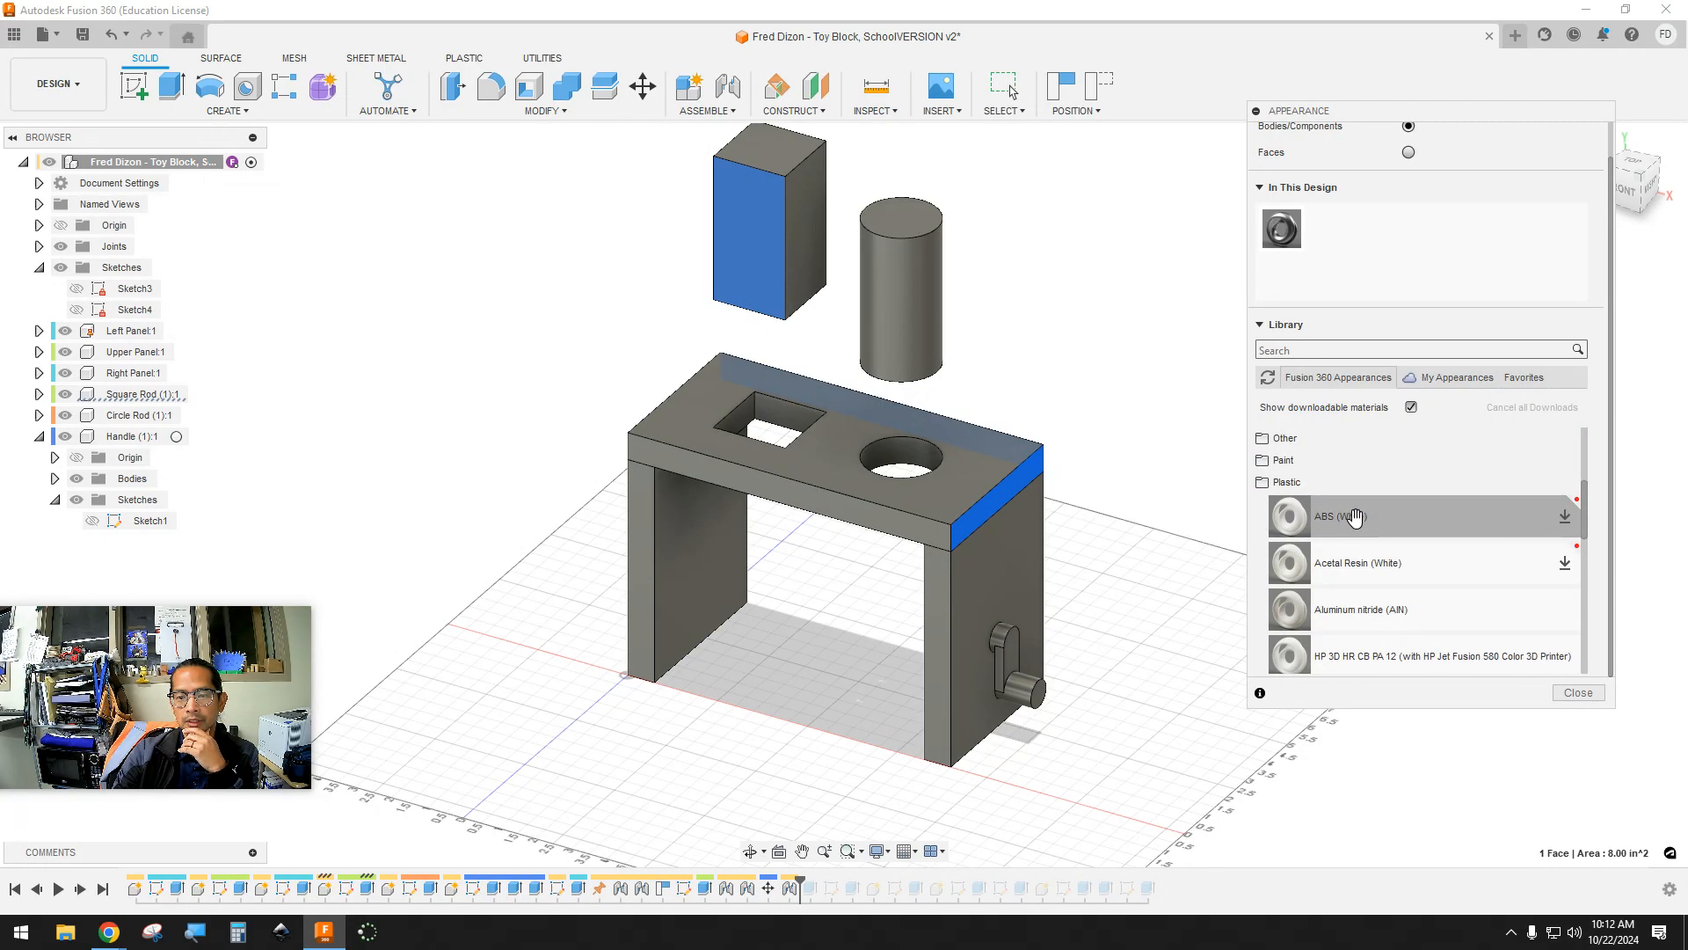
click(1565, 516)
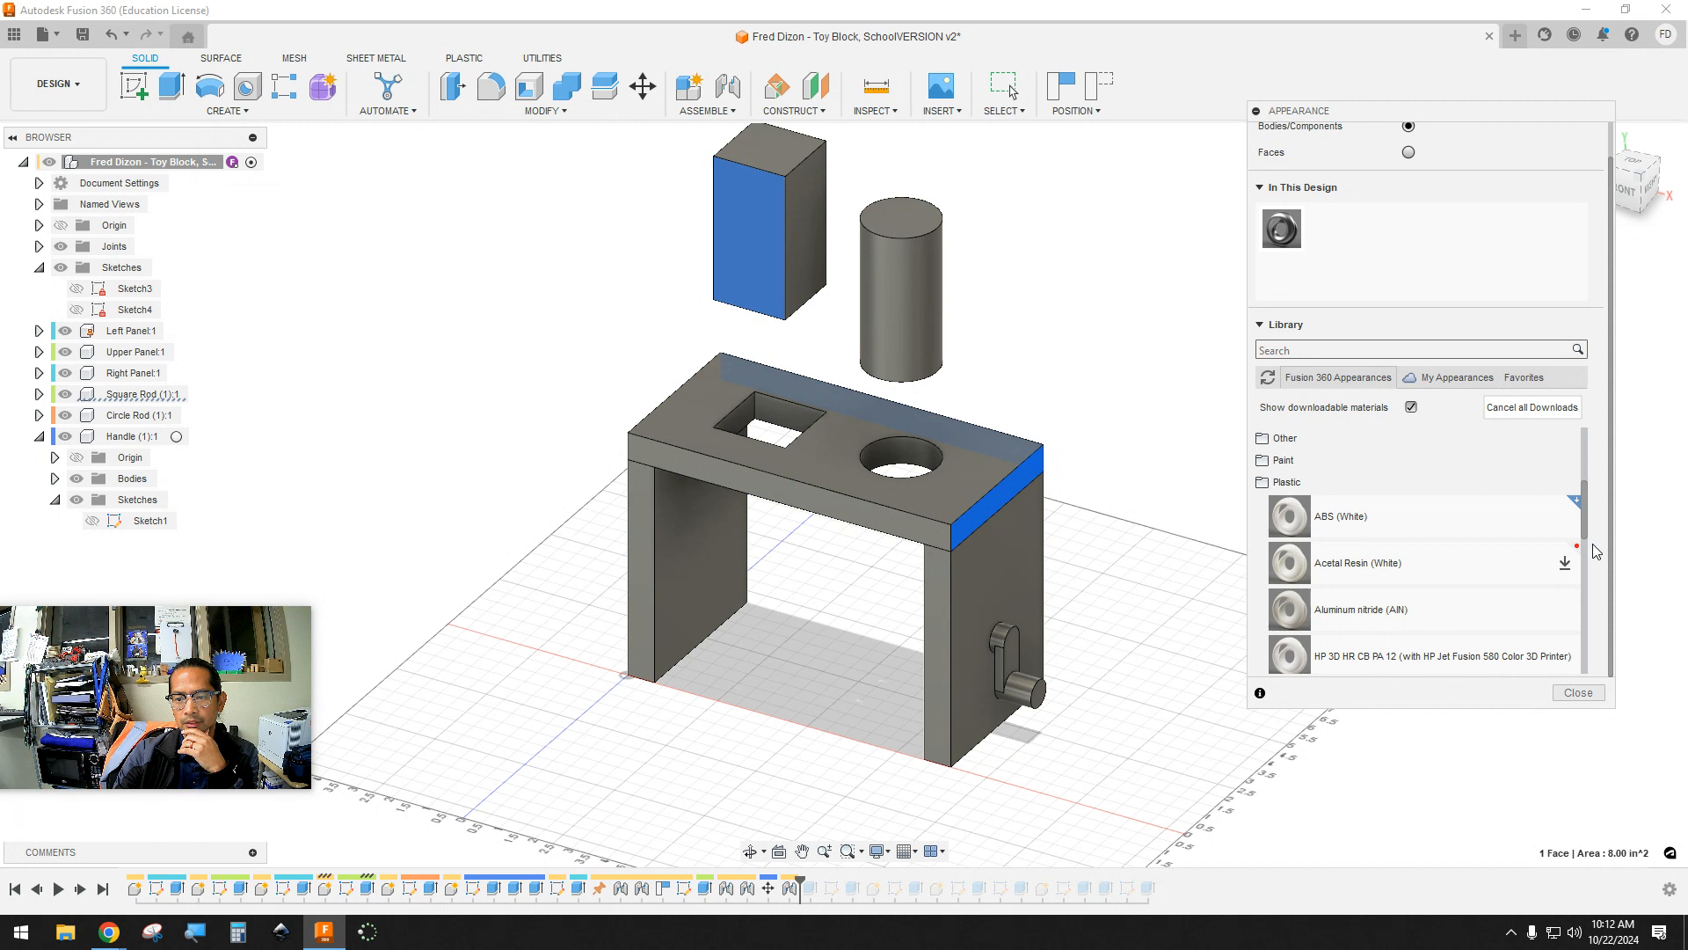
drag(1338, 545, 1359, 299)
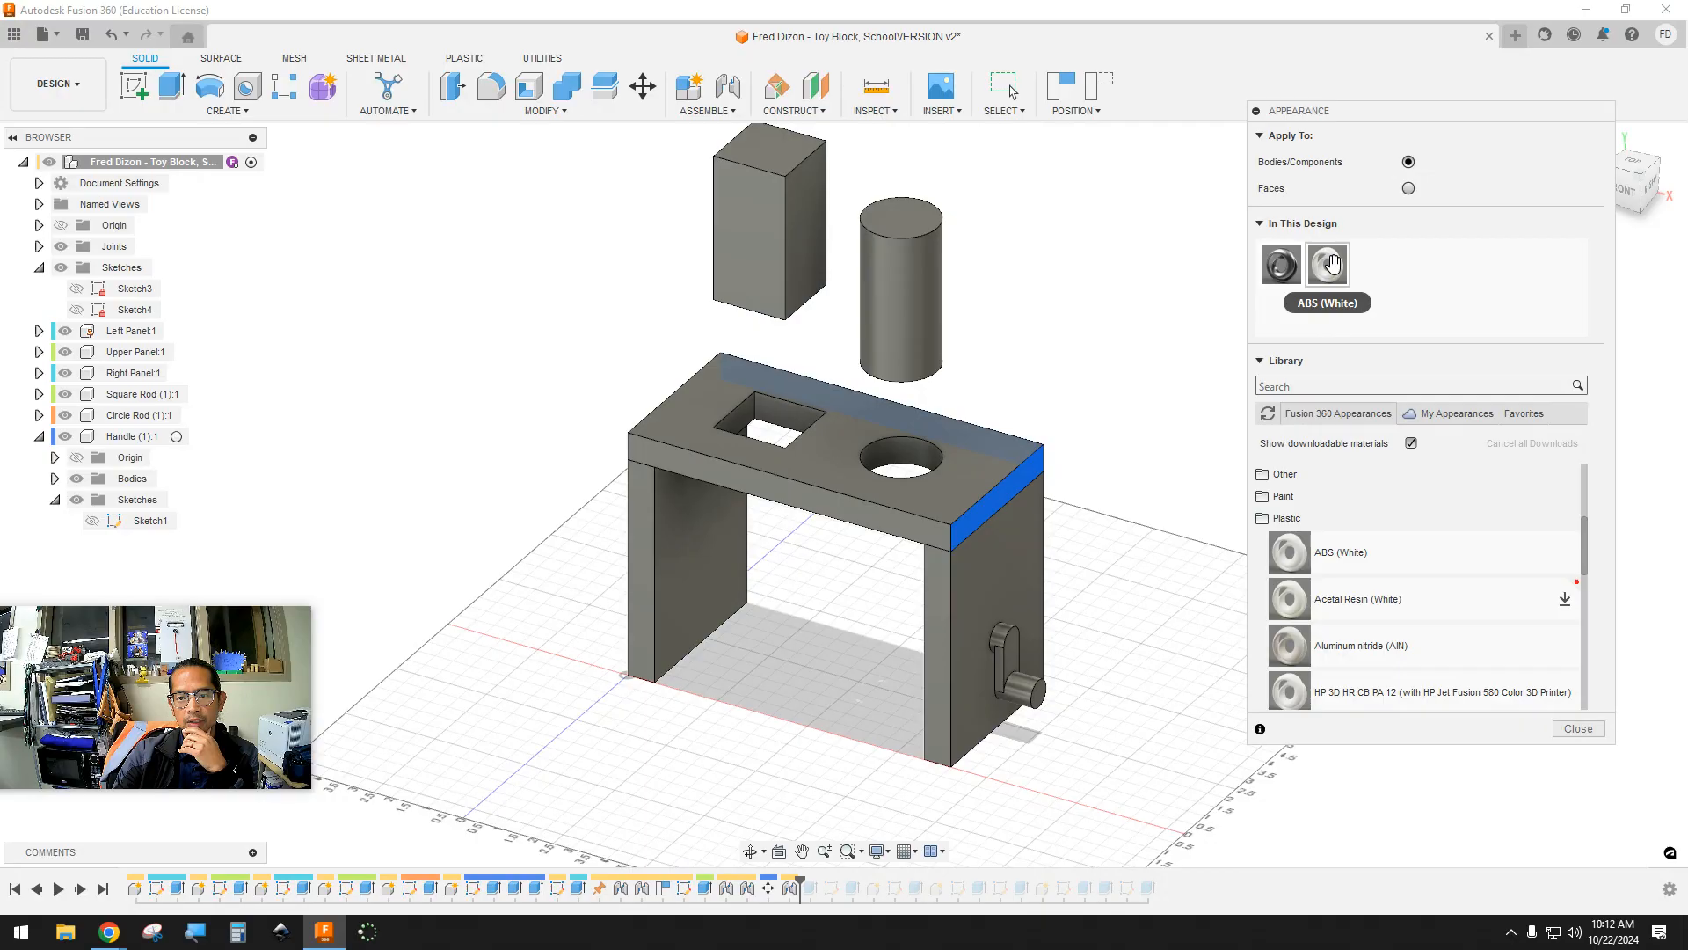
drag(1332, 264, 788, 213)
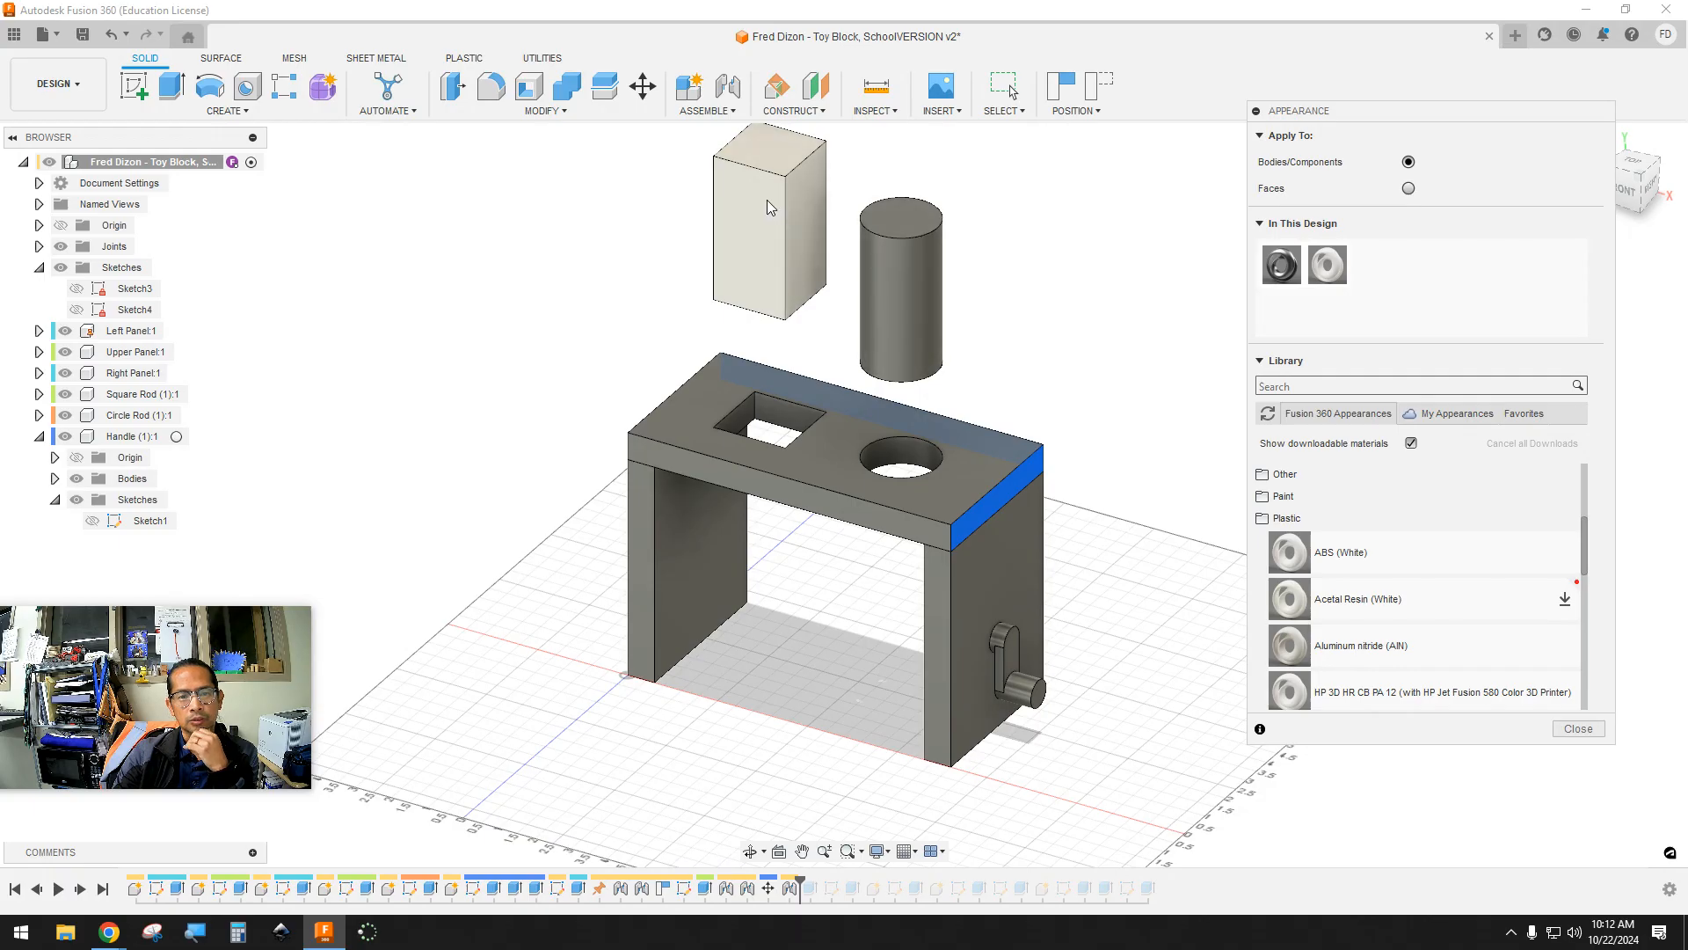
Duplicate the design's ABS (White) appearance and open the copy for editing
right_click(1330, 266)
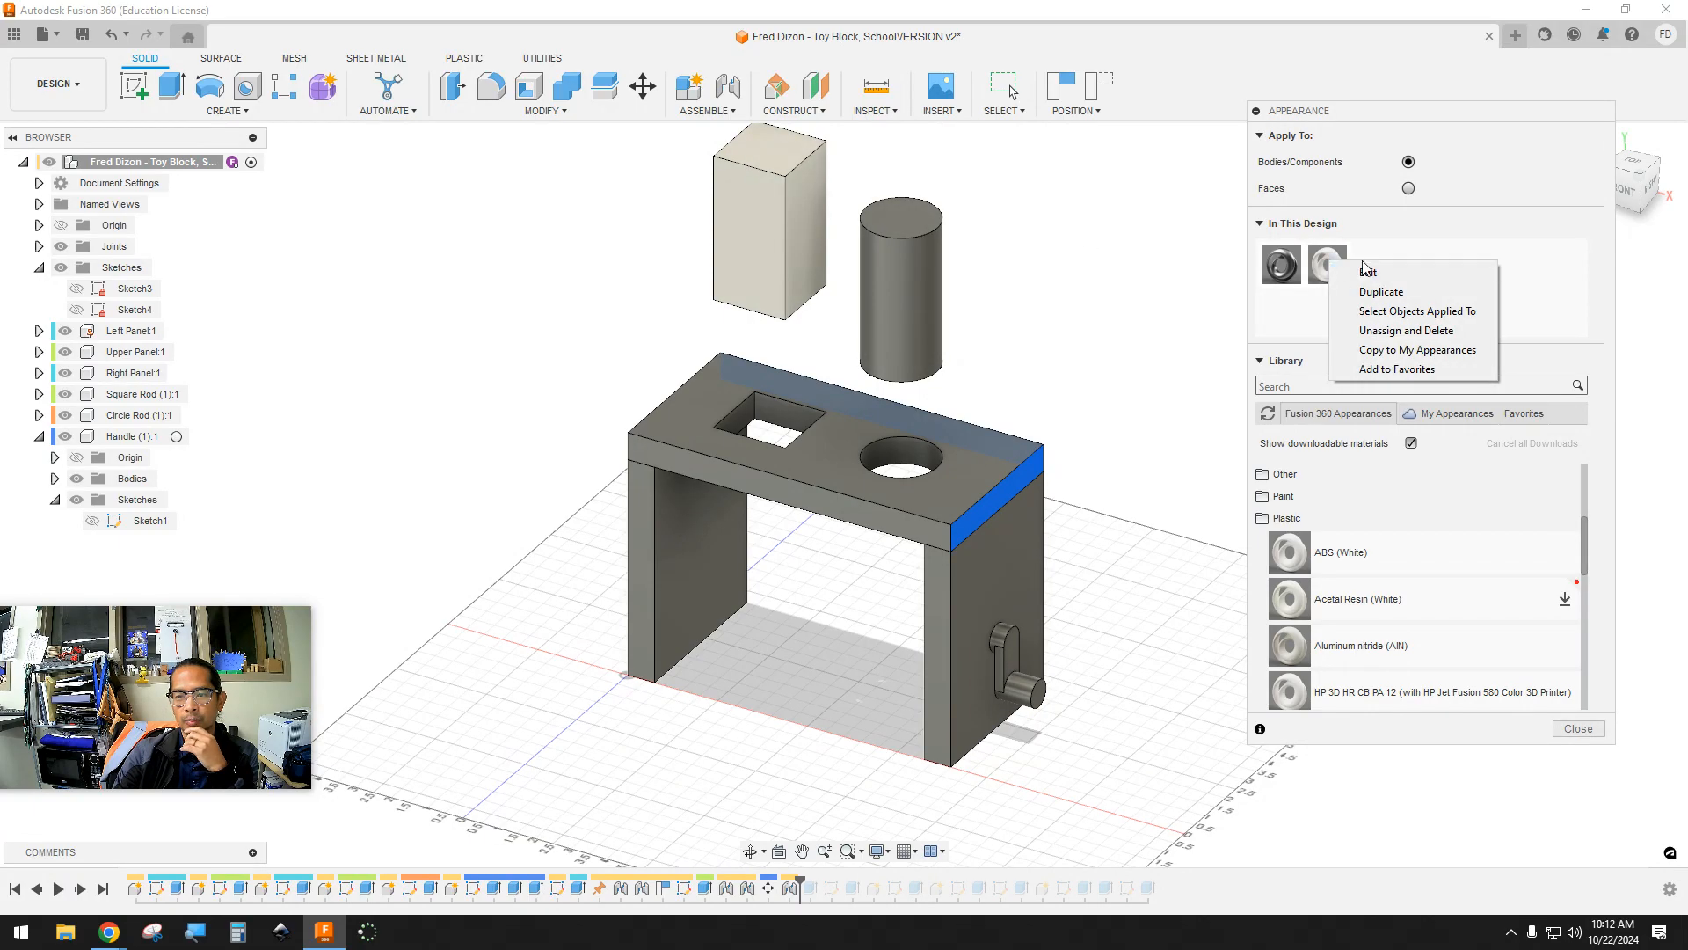
click(1391, 293)
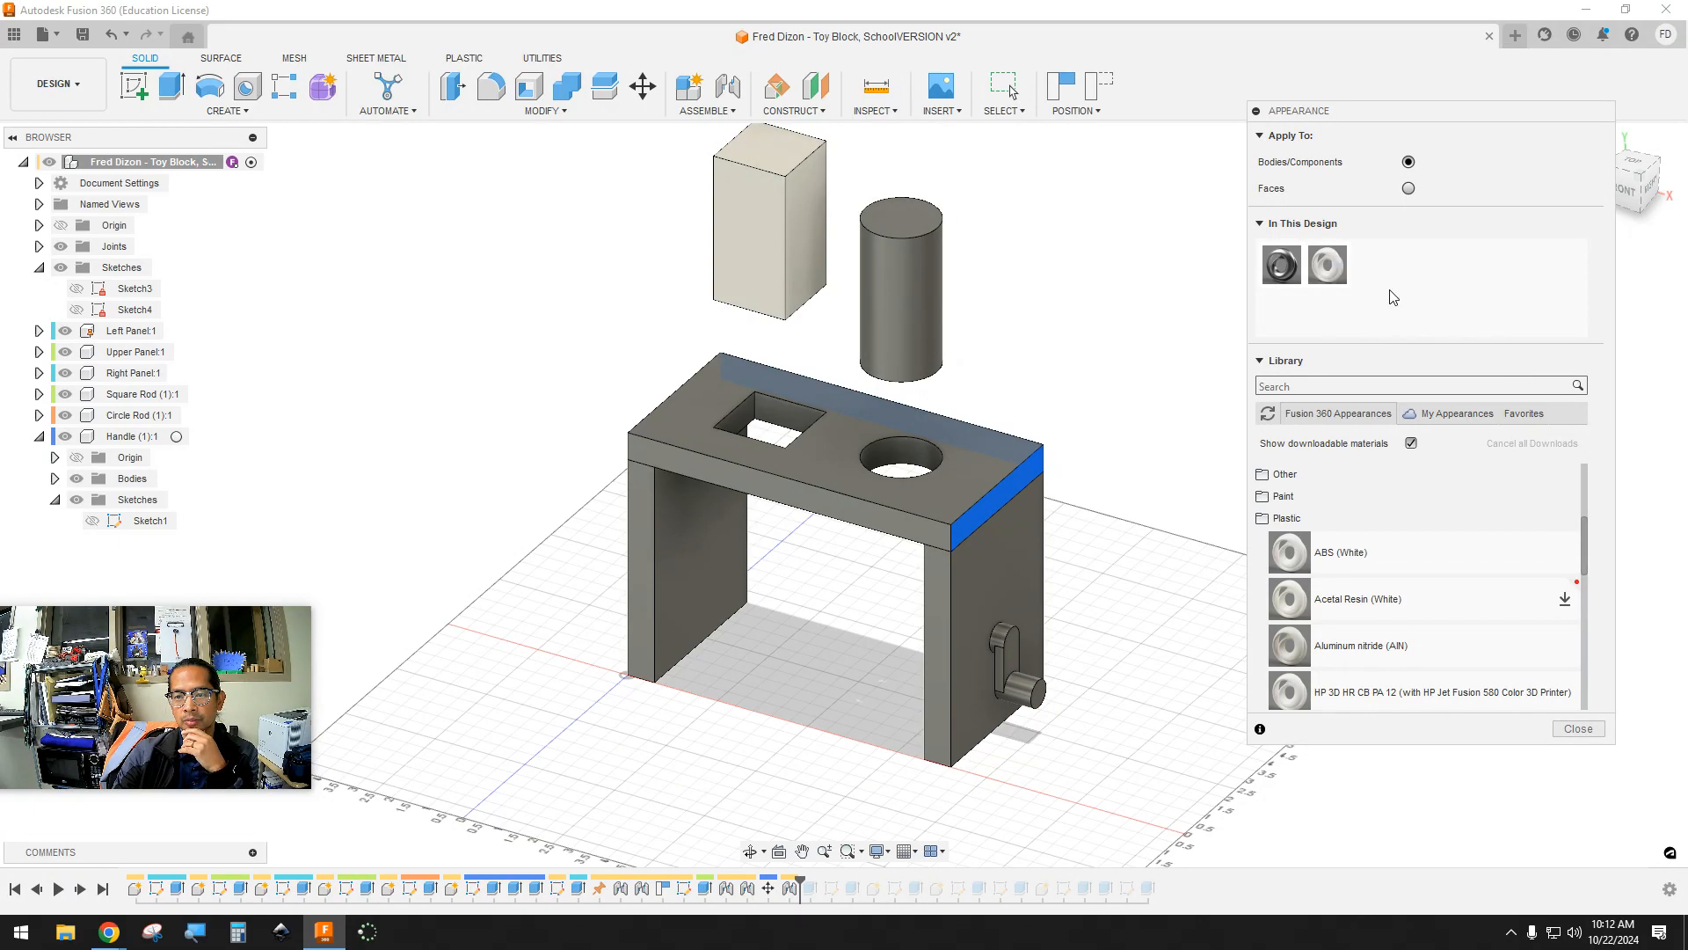
right_click(1374, 268)
click(1410, 281)
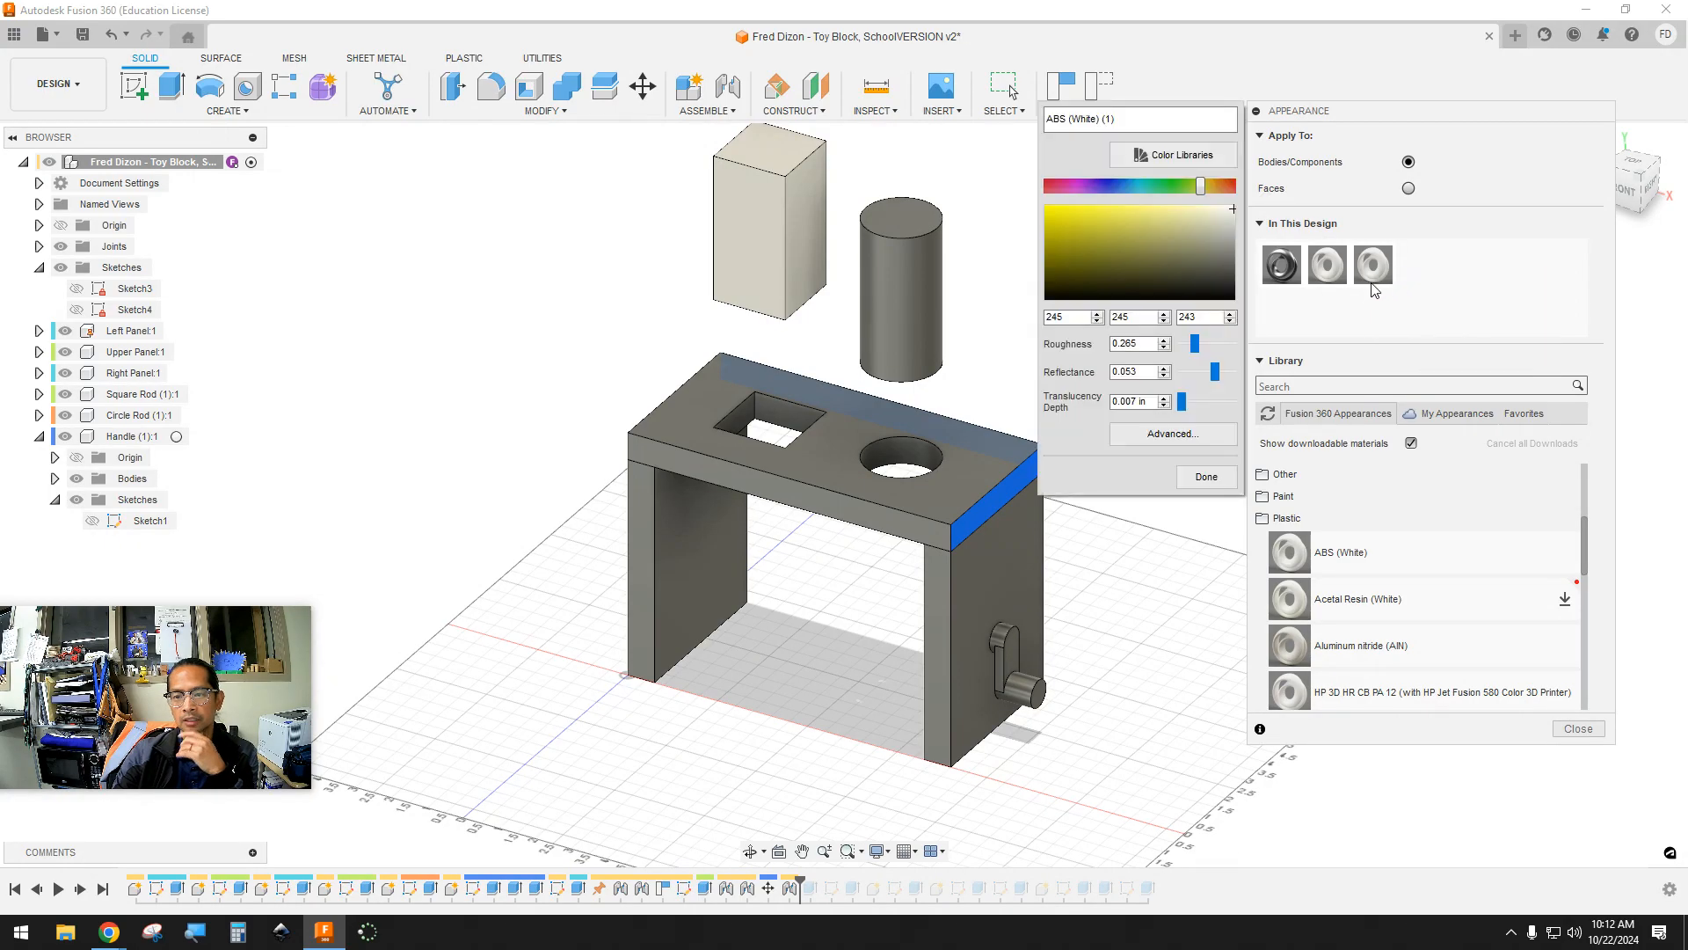
Rename the copied appearance as ABS (Blue)
click(1134, 121)
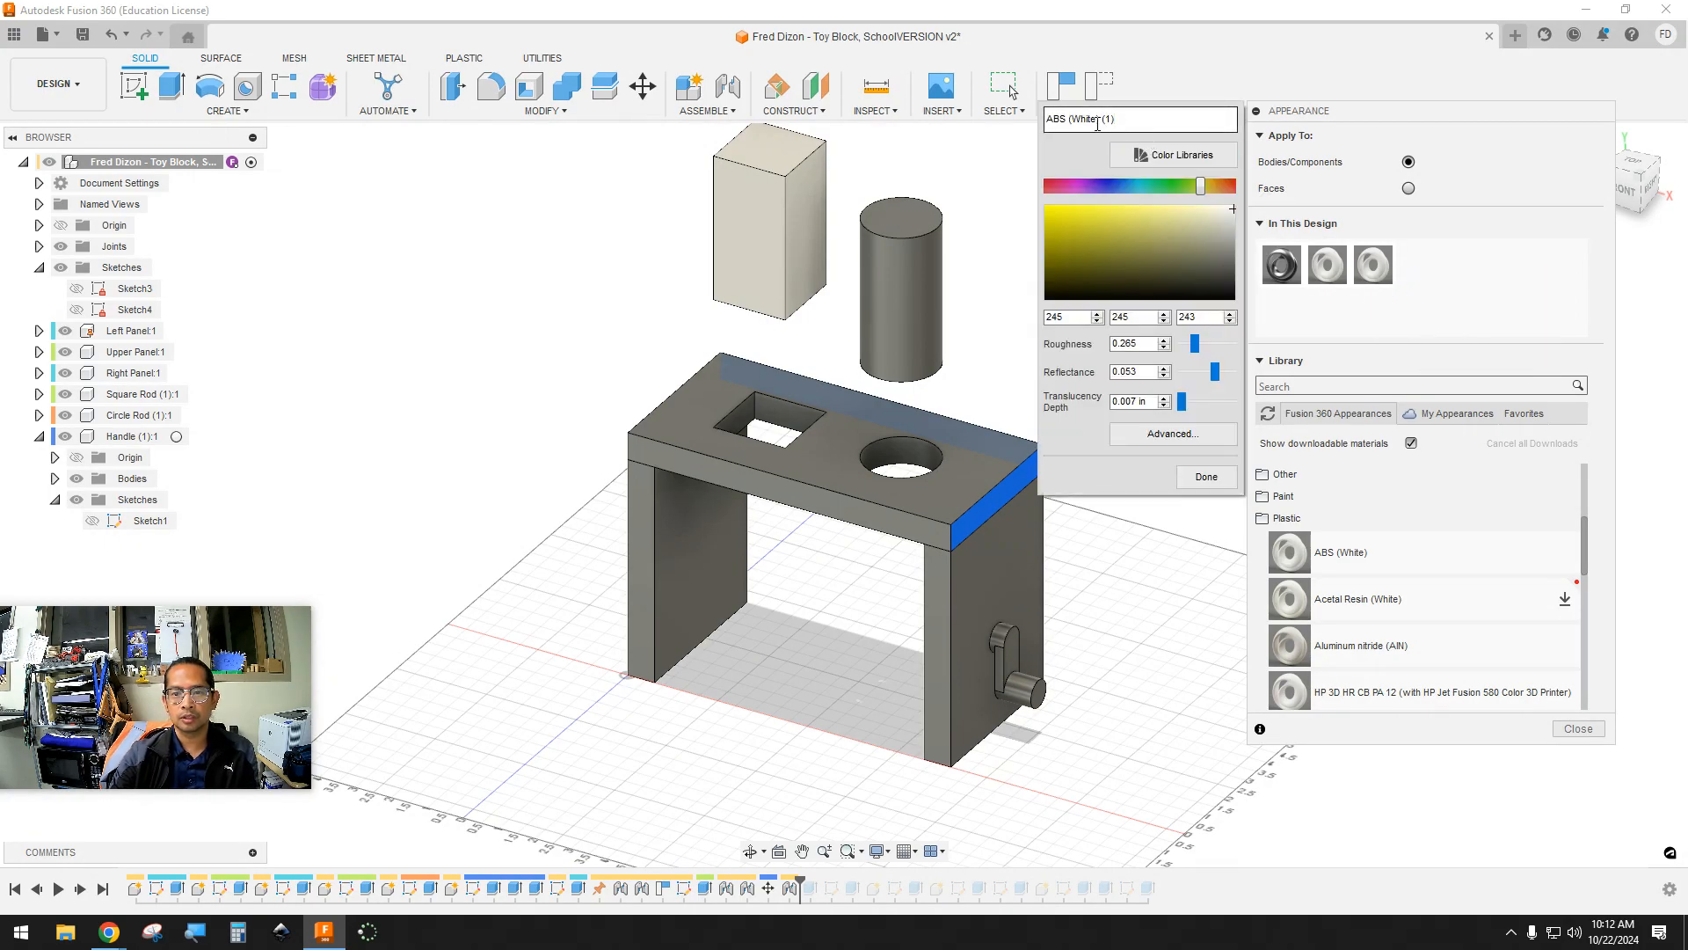
click(1096, 121)
key(BackSpace)
key(BackSpace)
key(BackSpace)
key(BackSpace)
key(BackSpace)
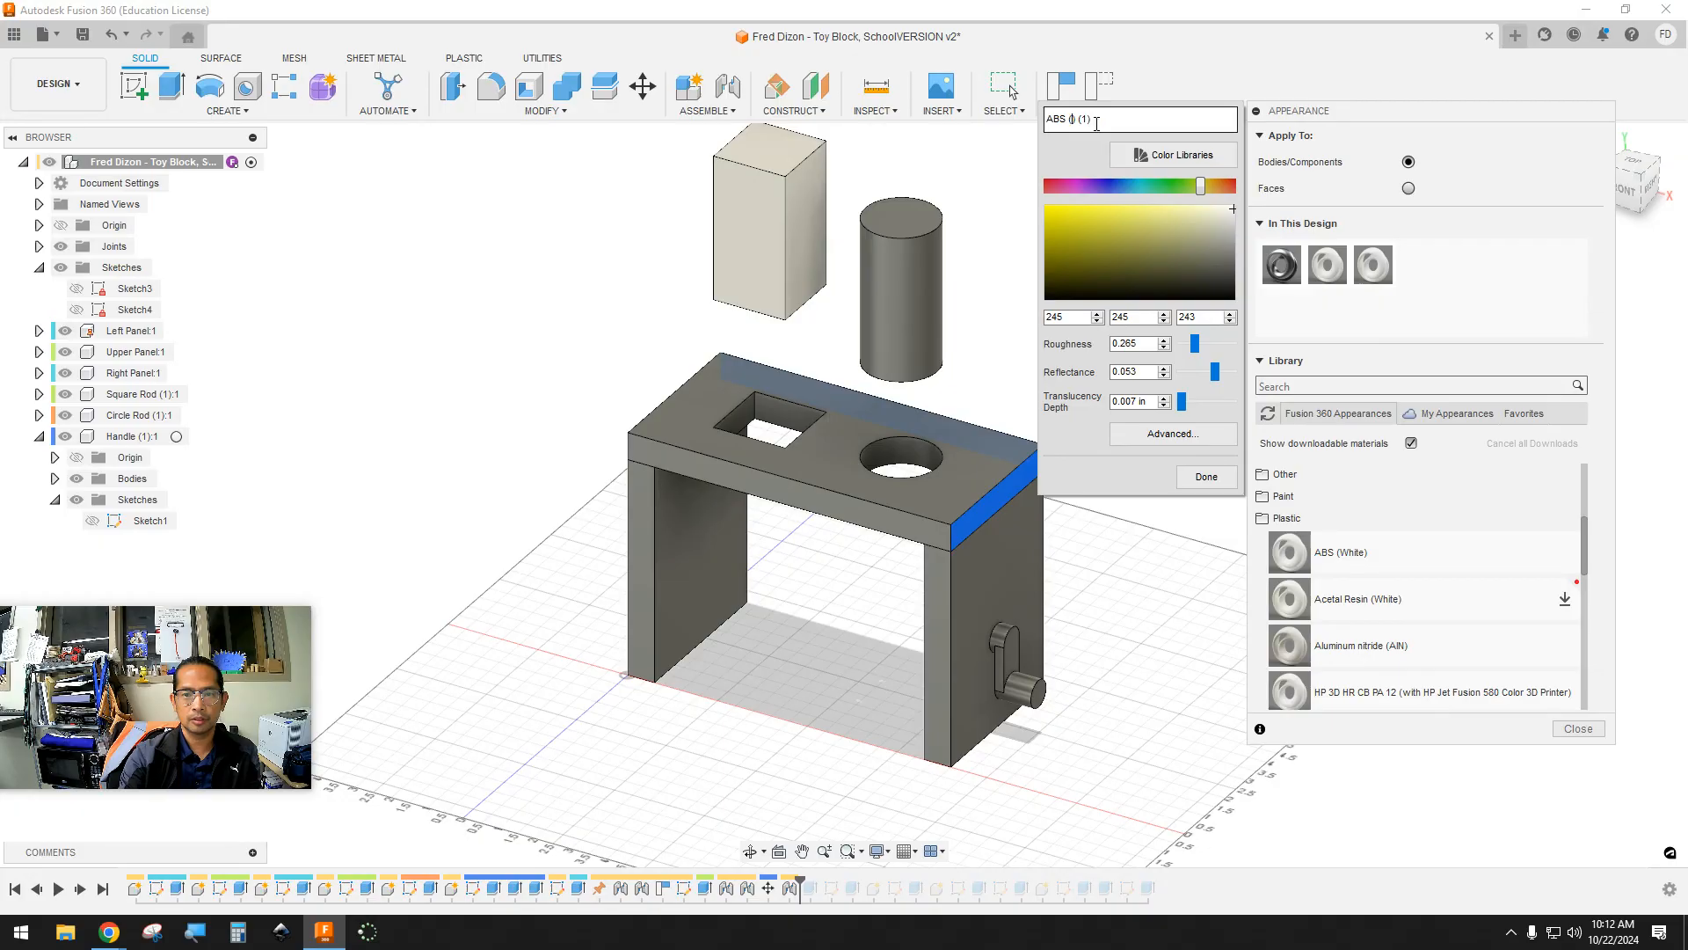
text(Blue)
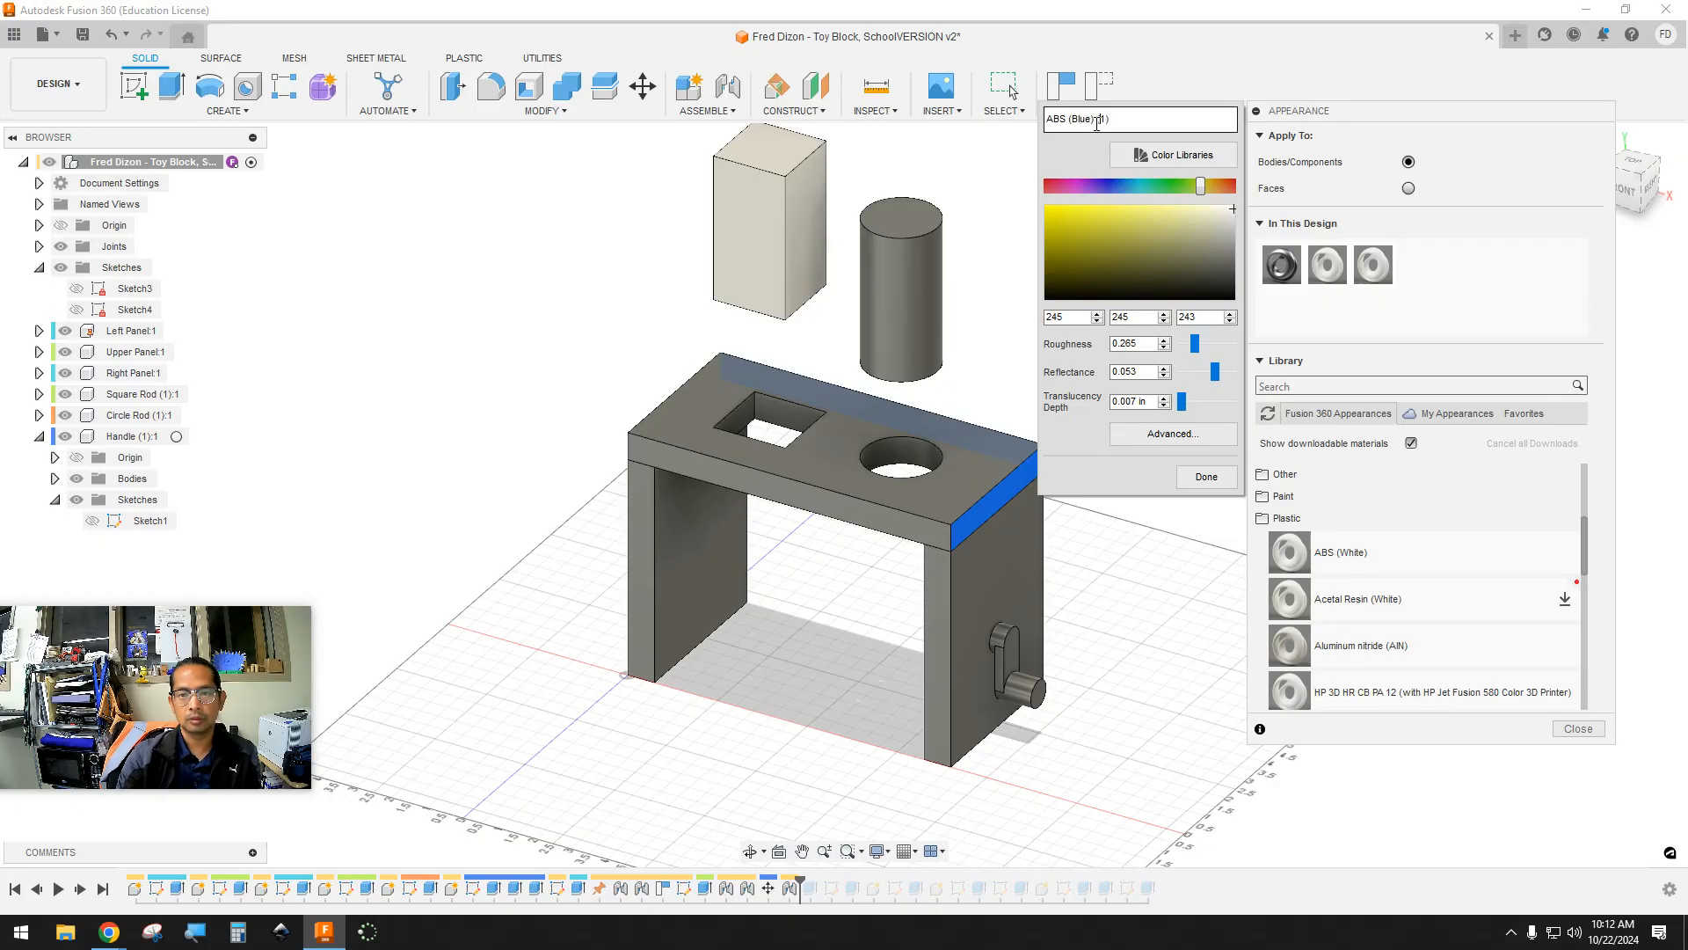
key(BackSpace)
key(BackSpace)
key(BackSpace)
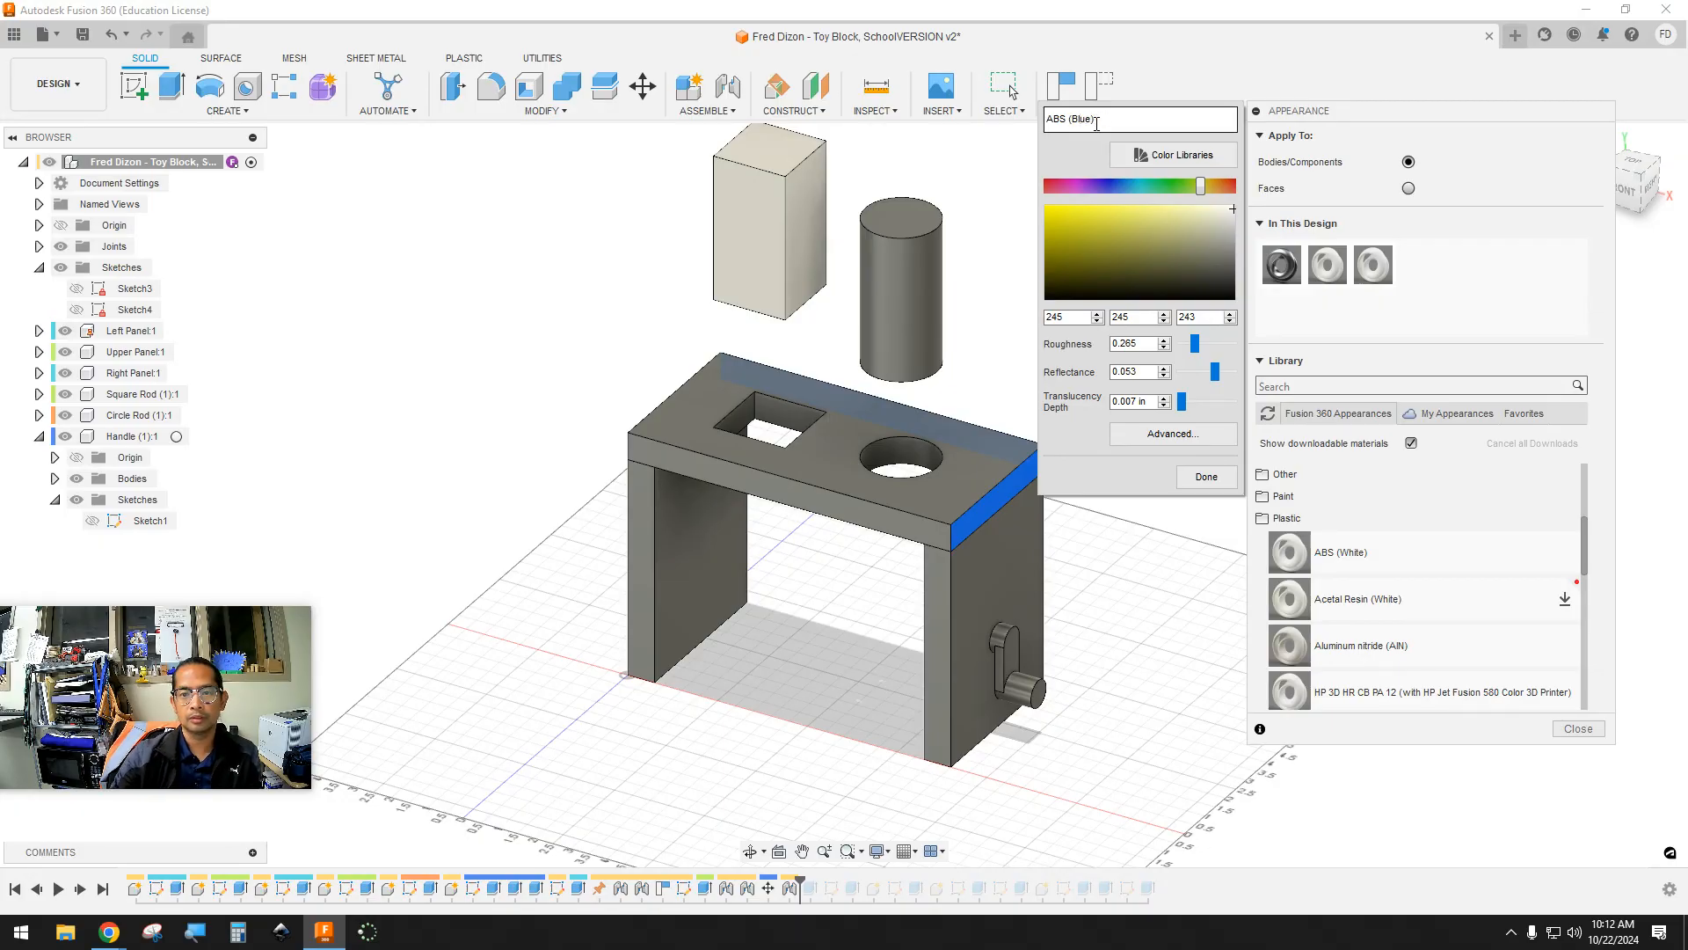
Set the ABS (Blue) colour to RGB 3, 79, 255 and apply the appearance to the whole circle rod
click(1115, 188)
drag(1115, 188, 1118, 186)
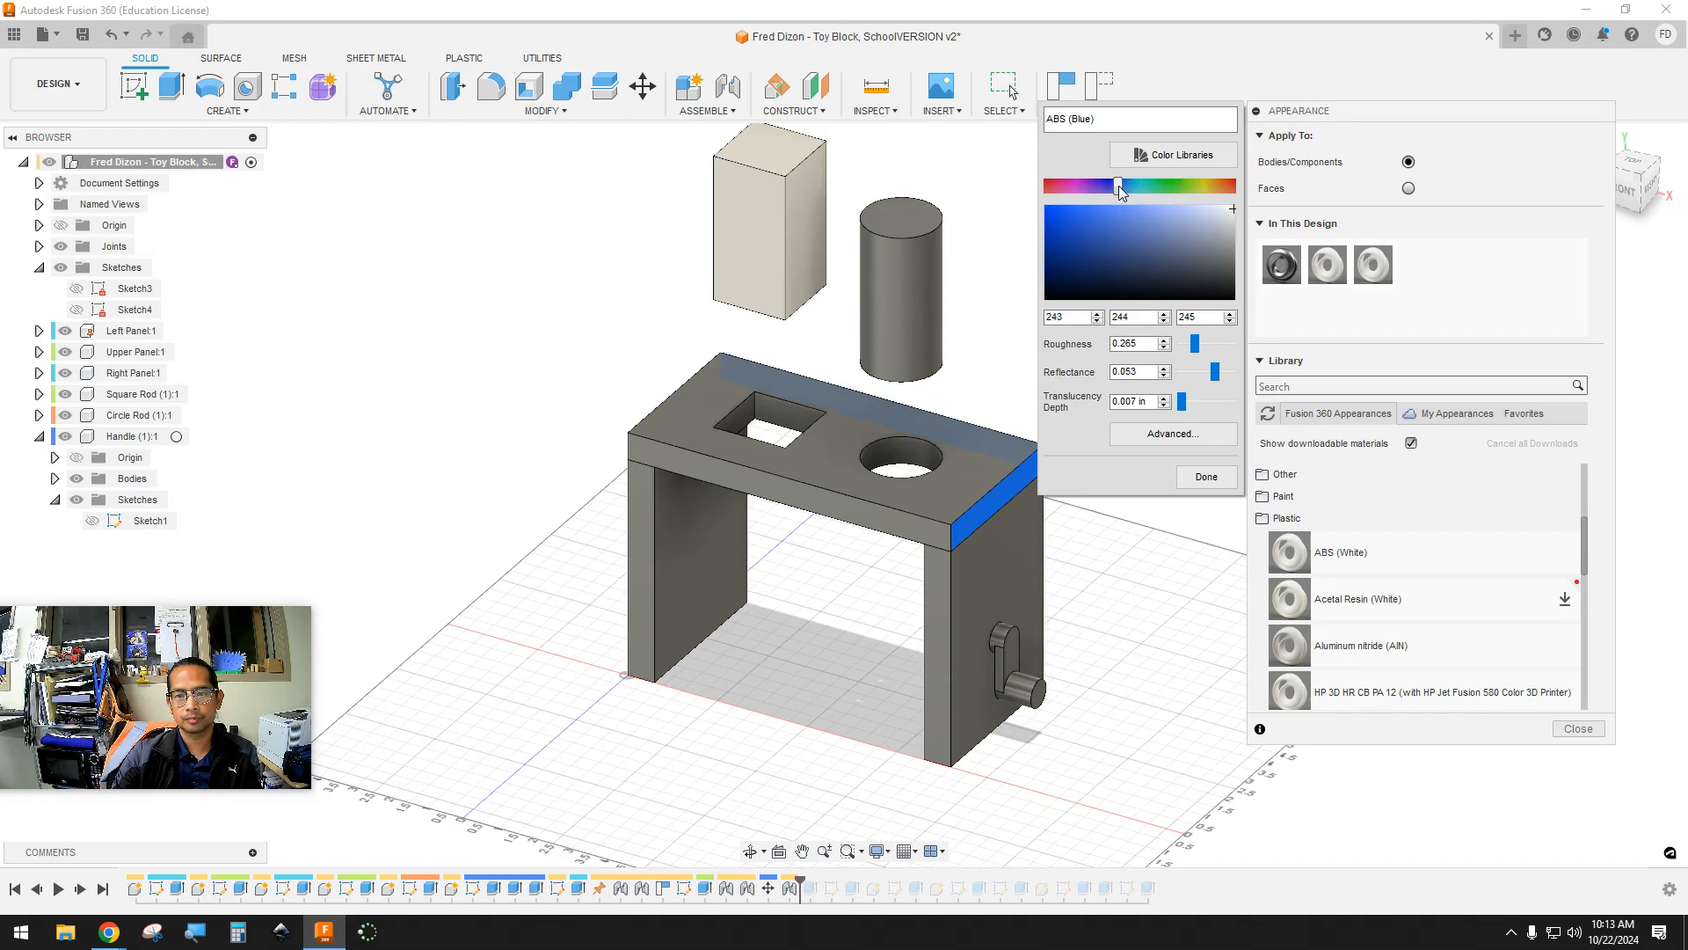
click(1046, 207)
click(1205, 477)
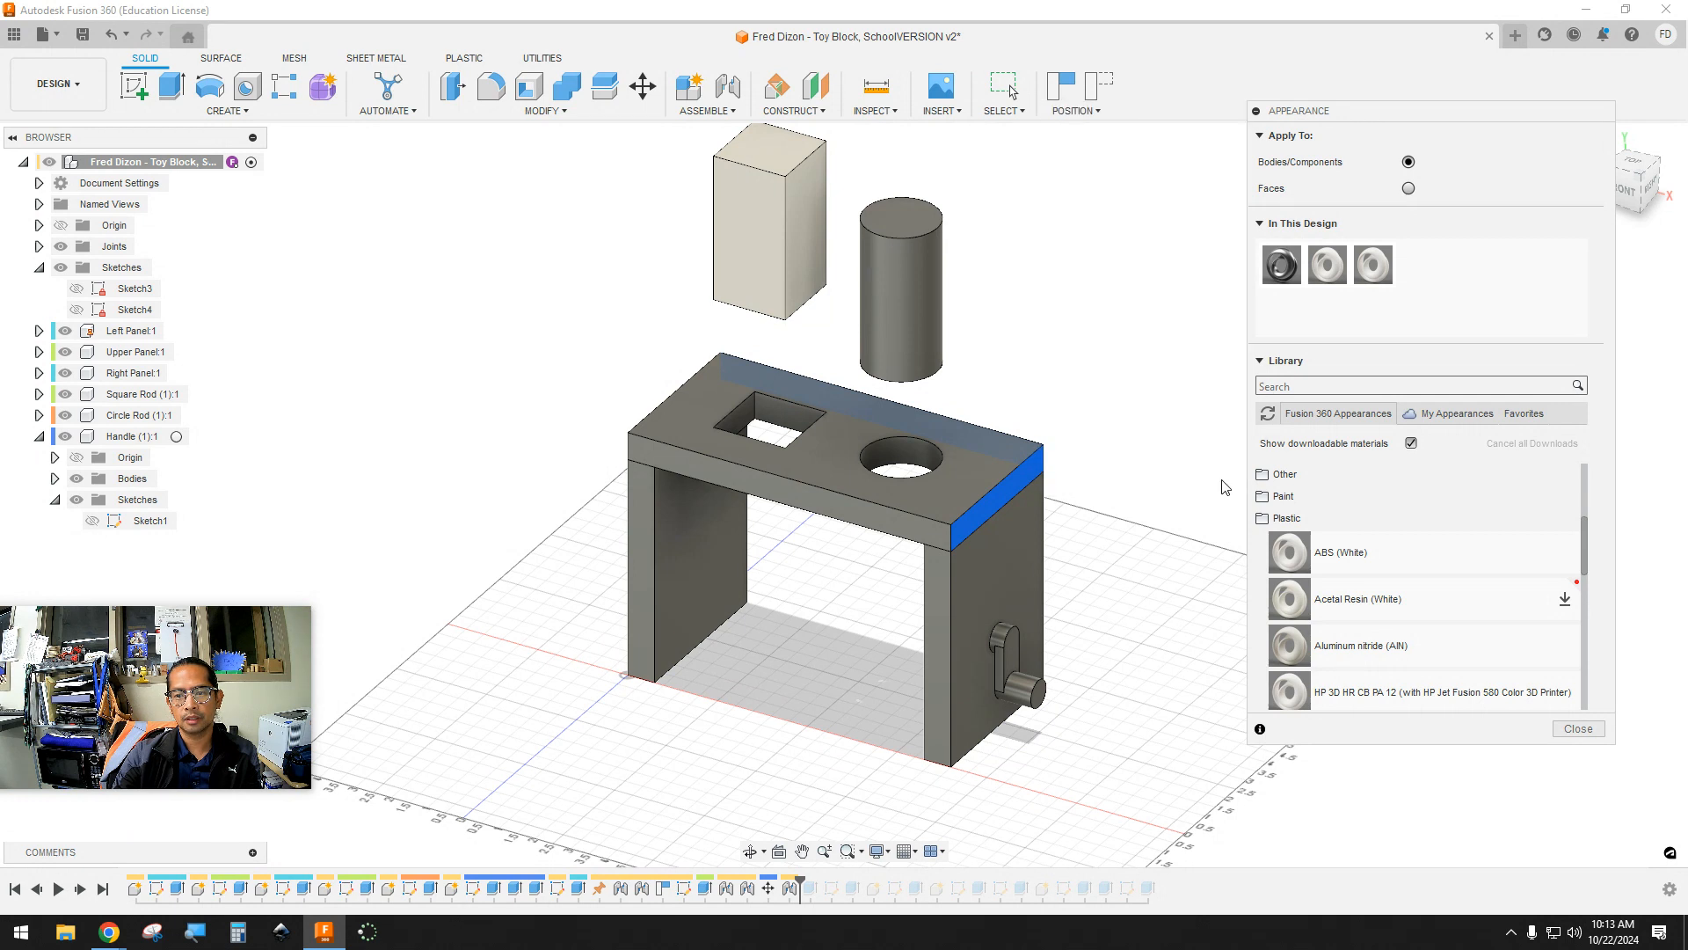
double_click(1370, 262)
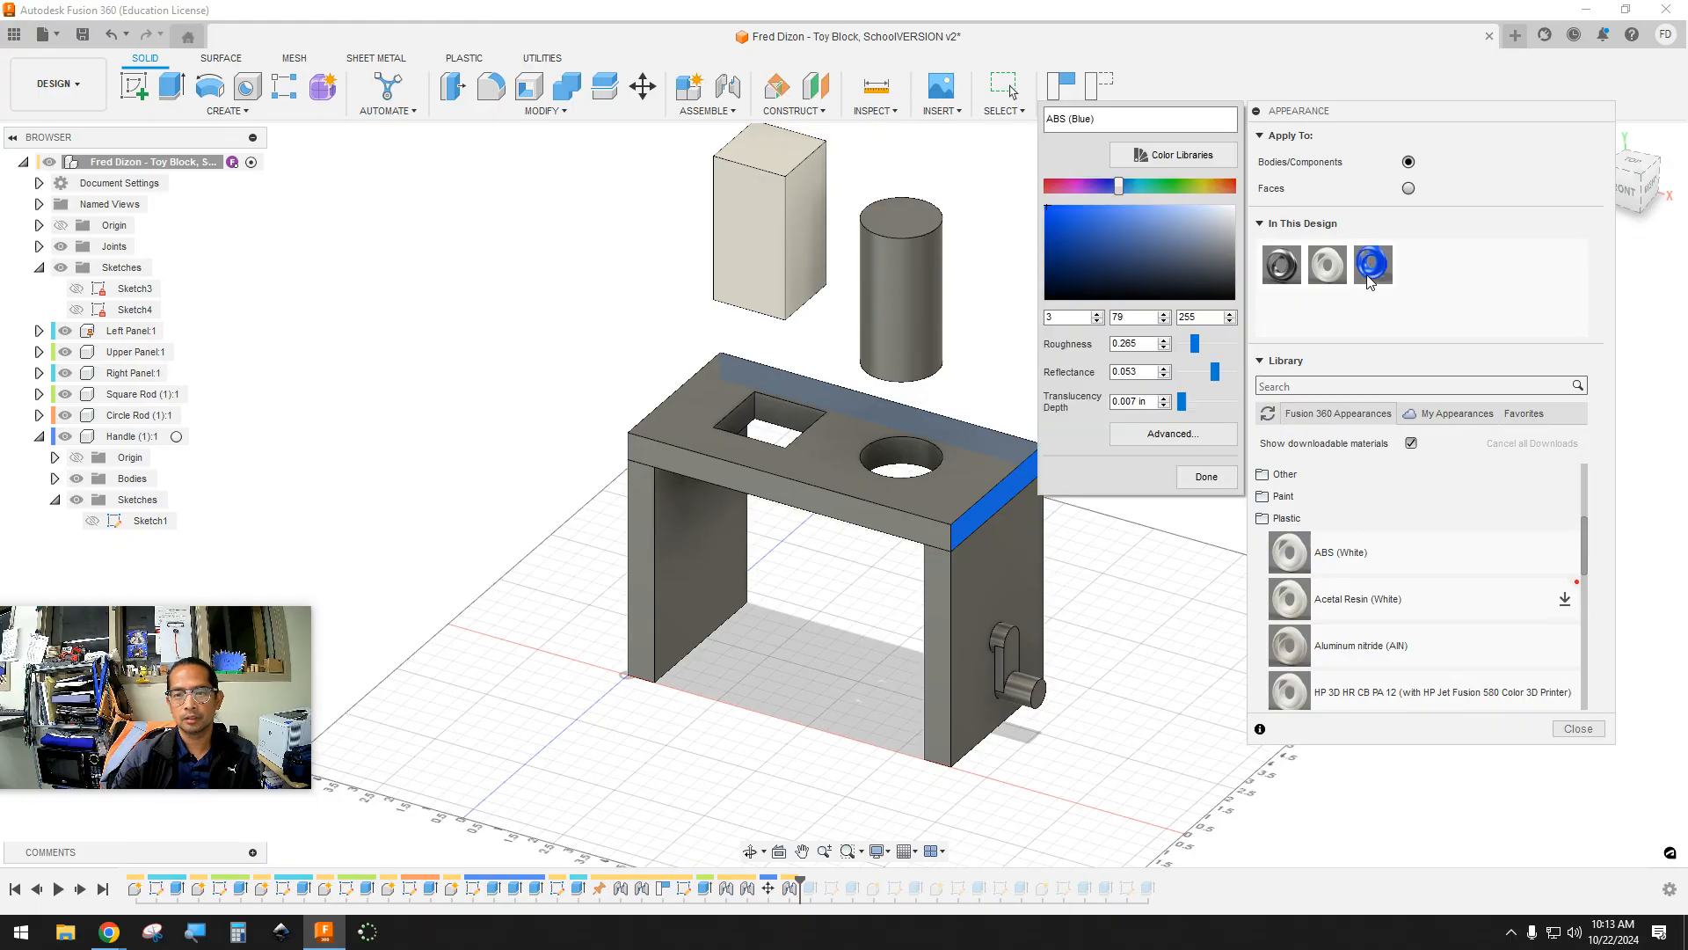
drag(1370, 267, 906, 264)
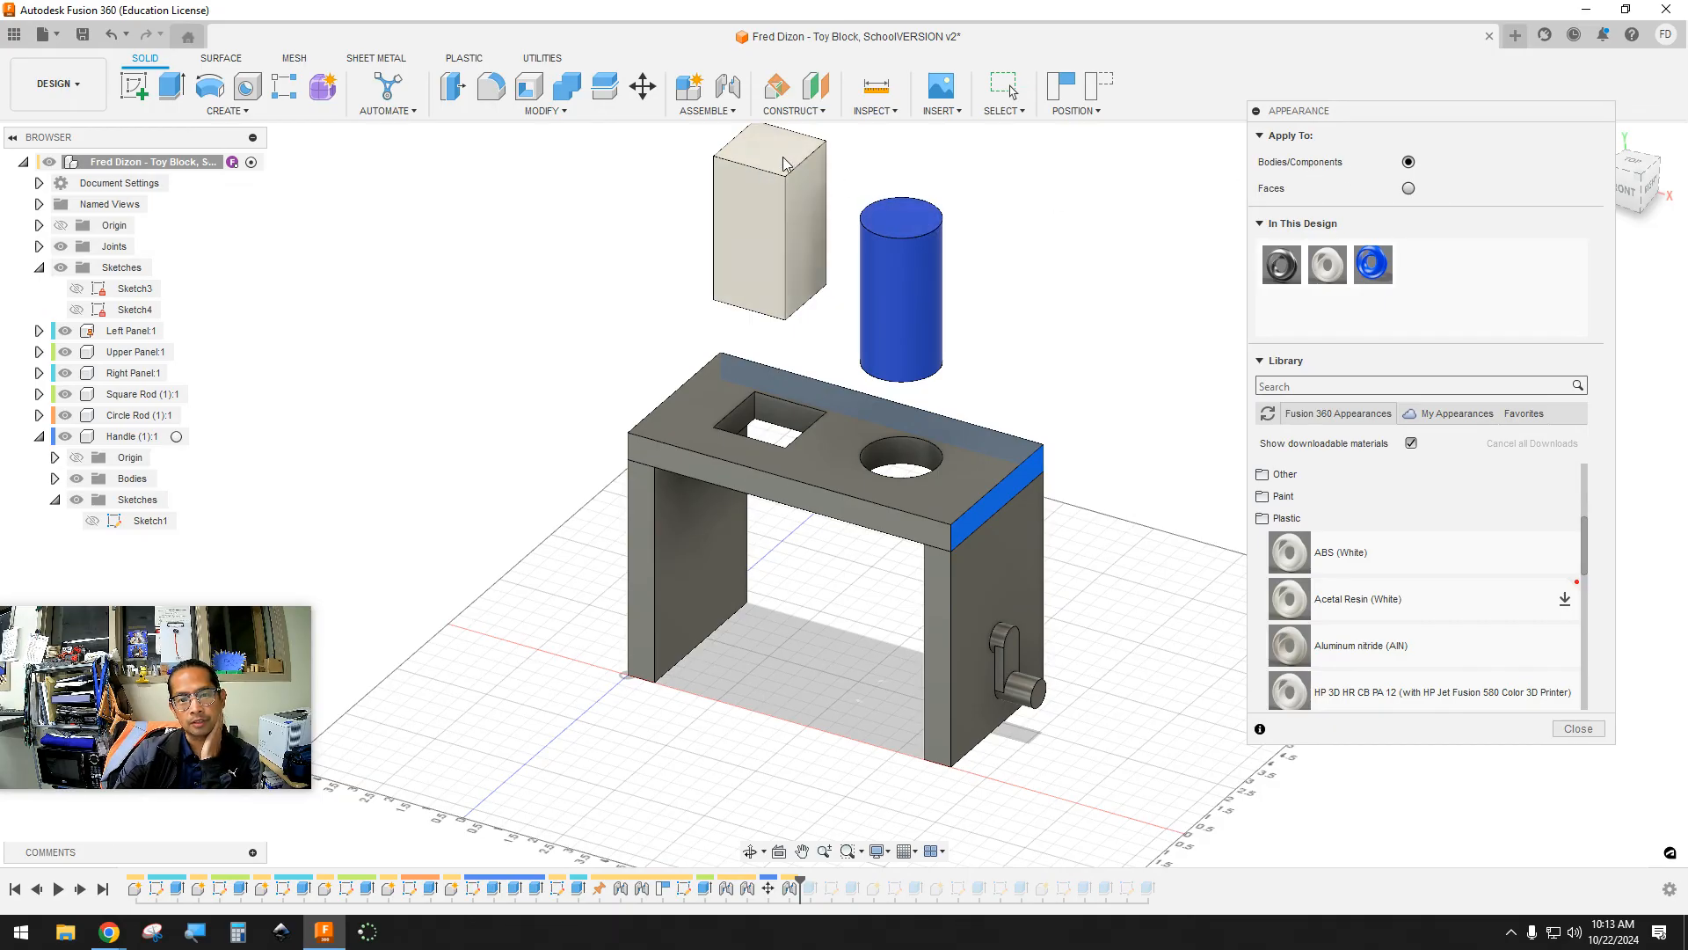
Try ABS (Blue) on only the top face of the square rod and restore that face to white
click(1408, 188)
drag(1372, 264, 770, 145)
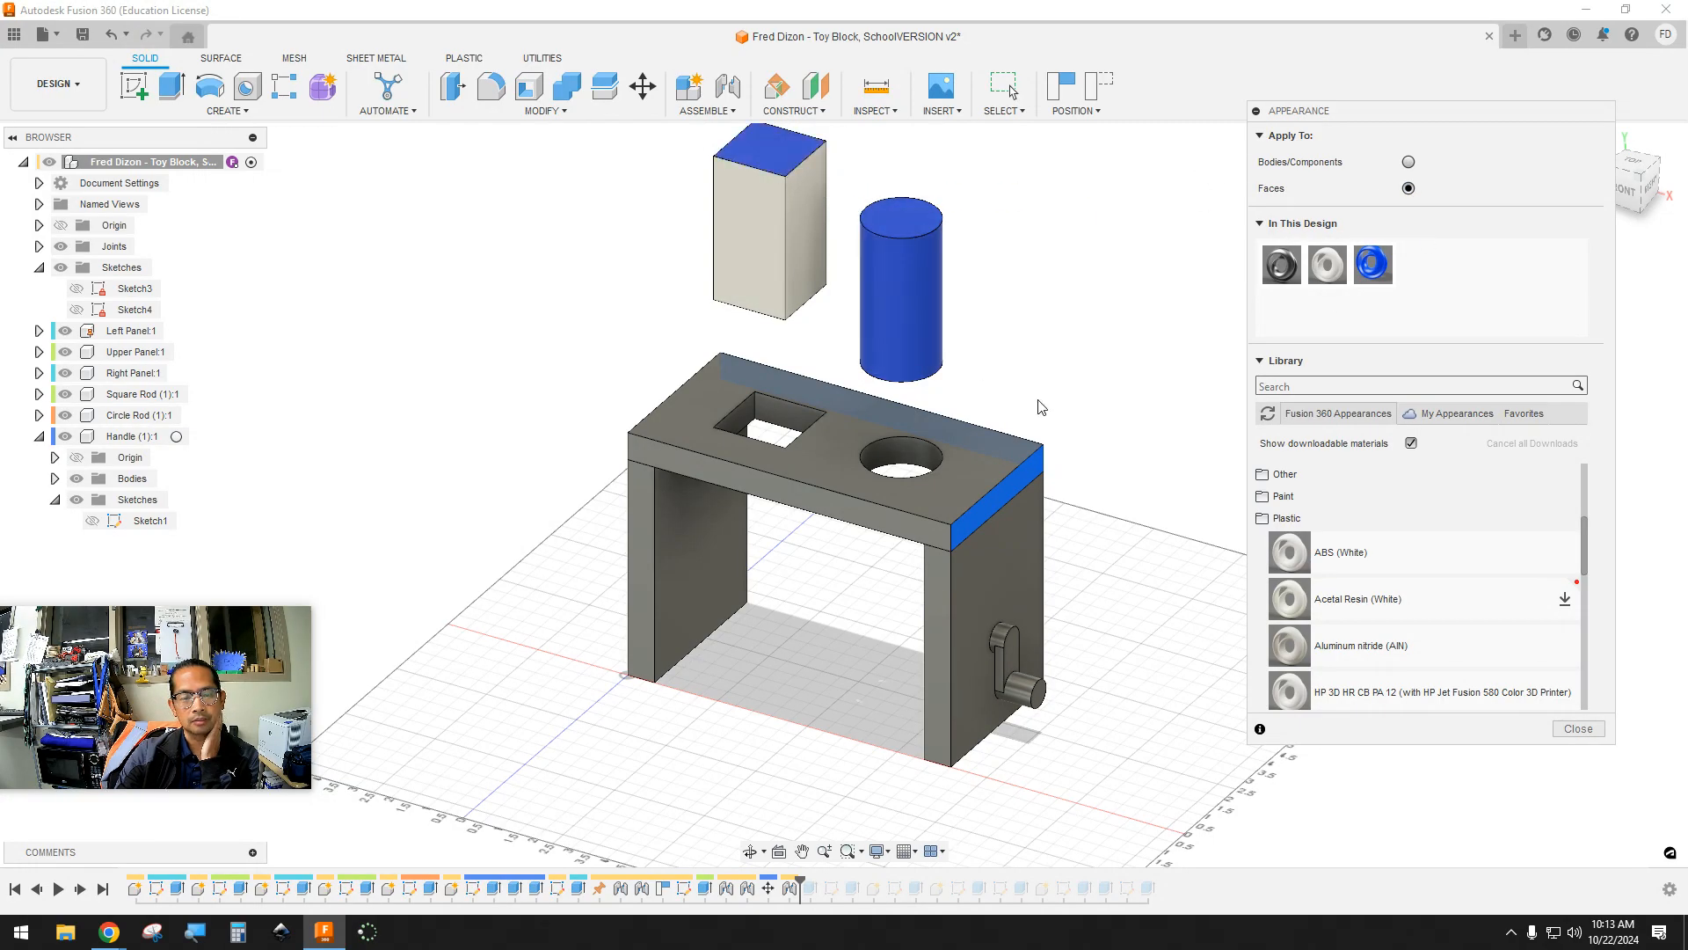
drag(788, 140, 782, 142)
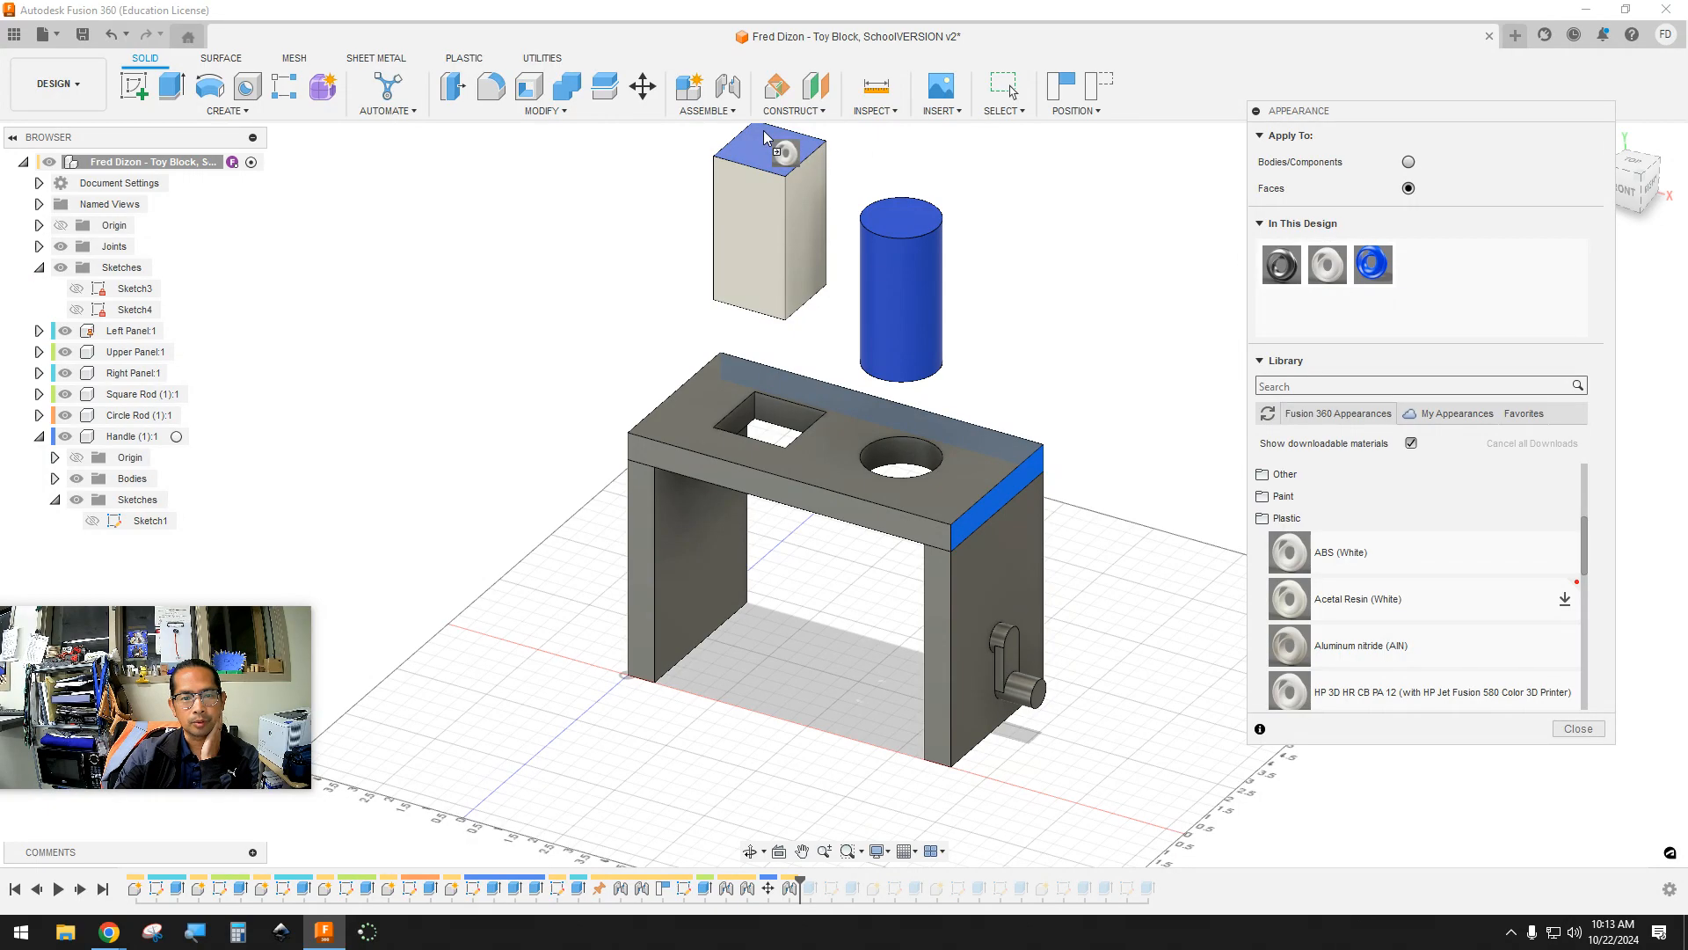
drag(1281, 263, 963, 442)
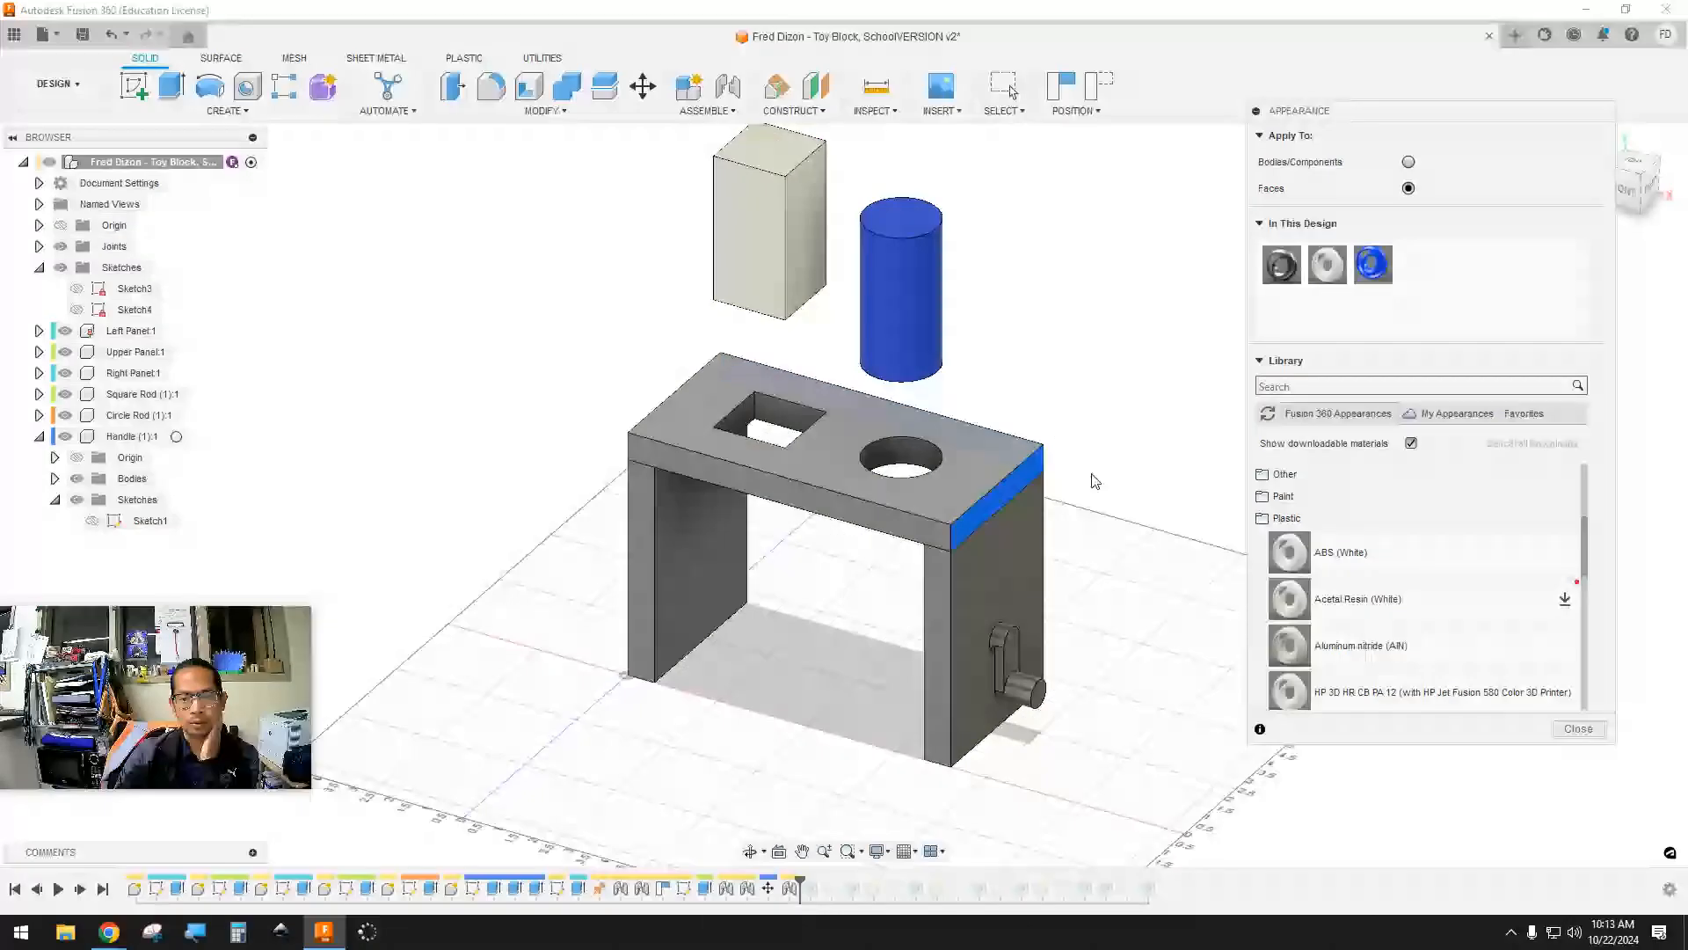
Duplicate the ABS (Blue) appearance and make the copy ABS (Red) with RGB colour 255, 3, 3
right_click(1372, 274)
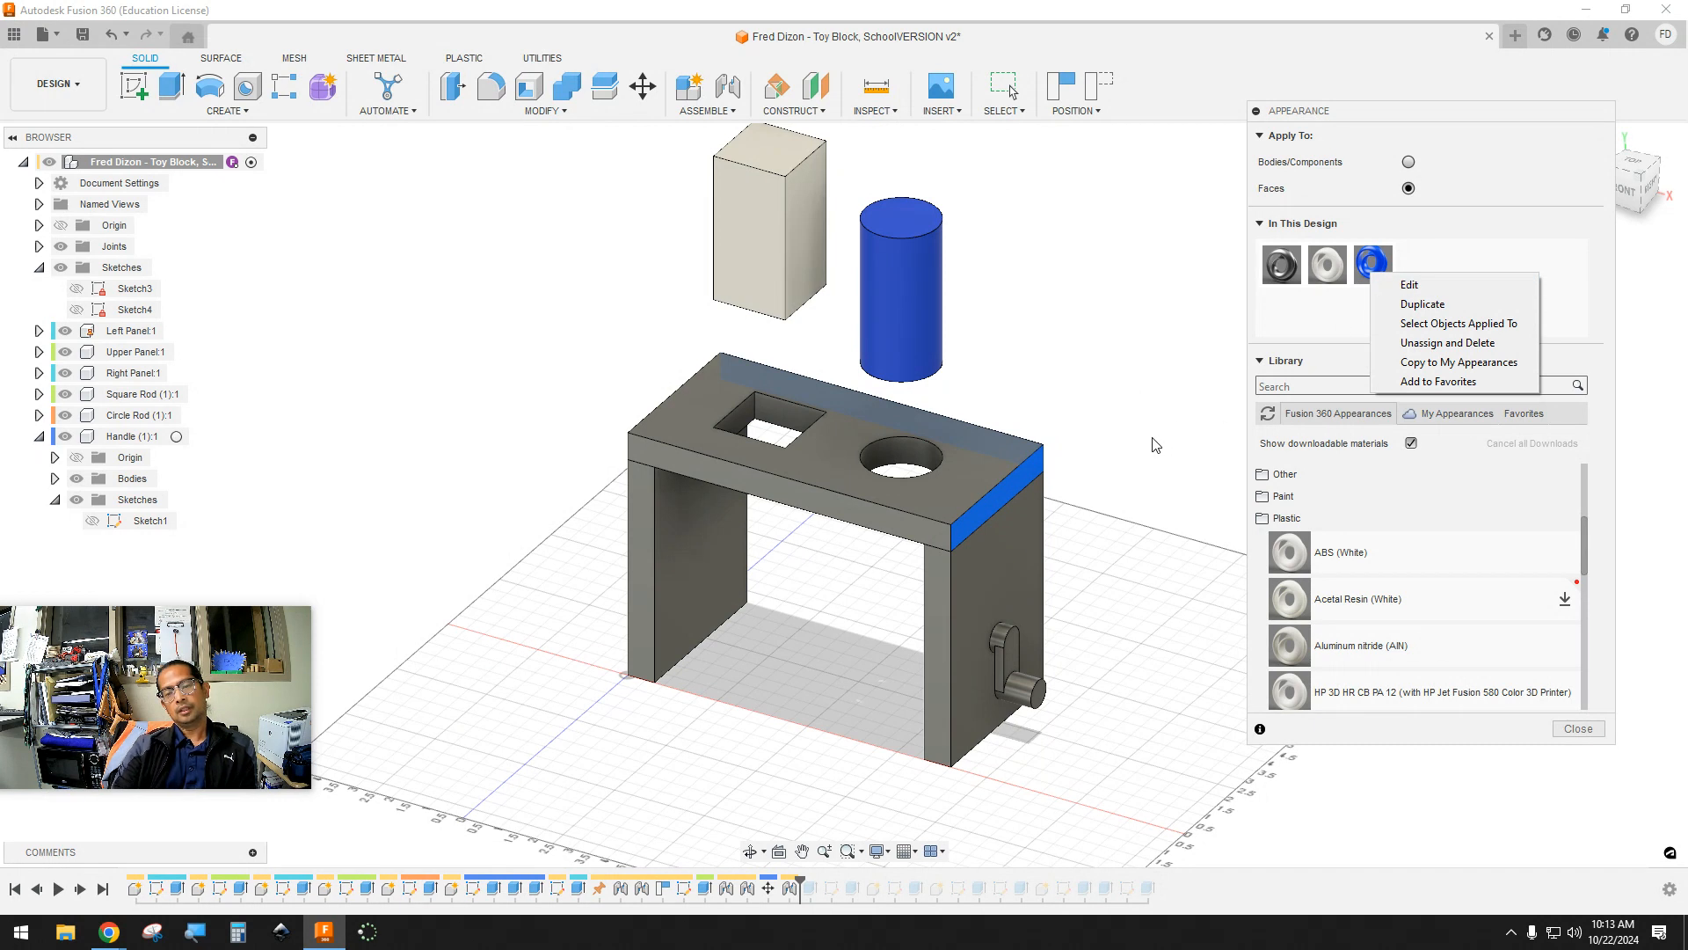
click(1438, 304)
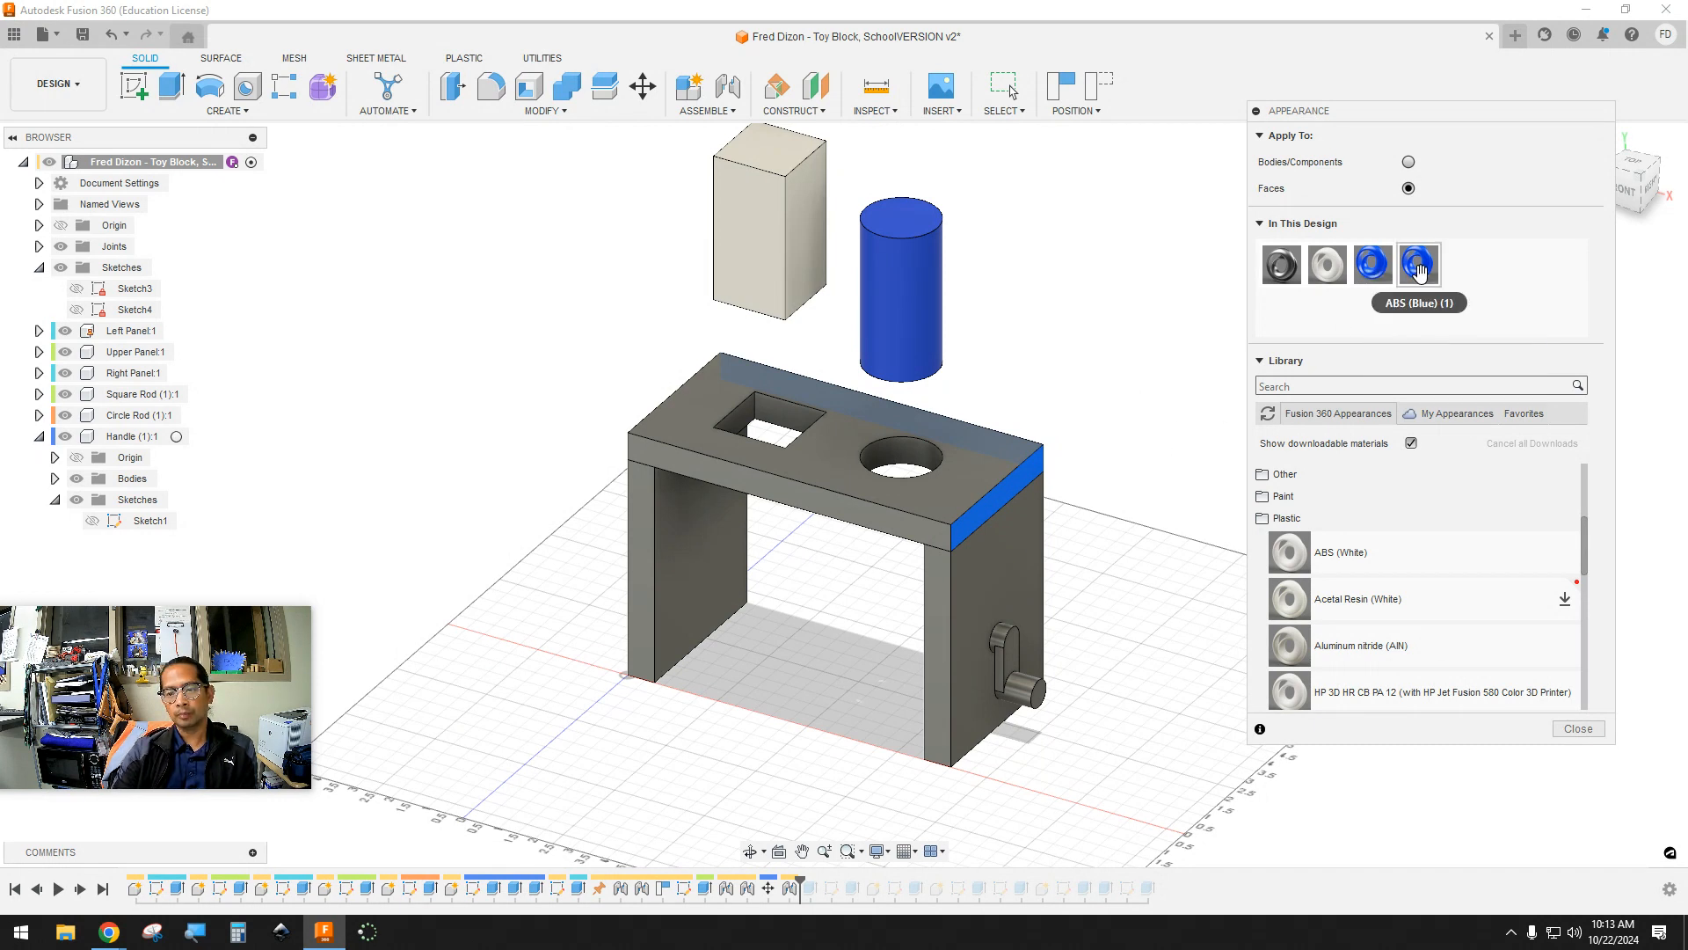
double_click(1419, 265)
click(1127, 122)
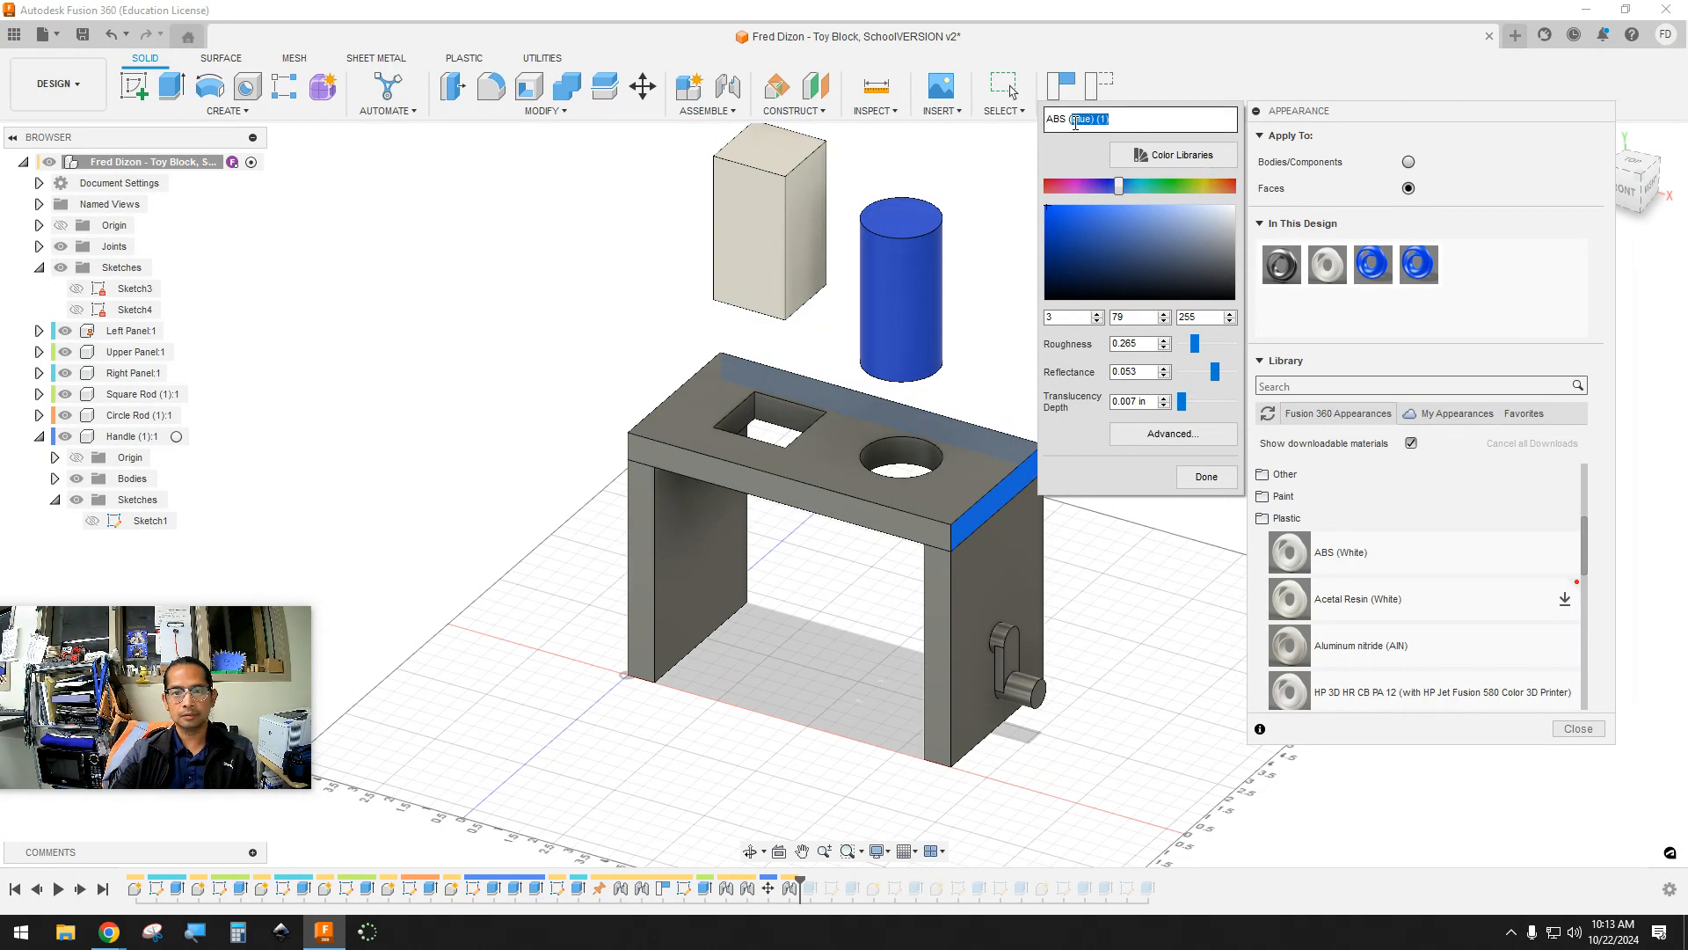
text(Red))
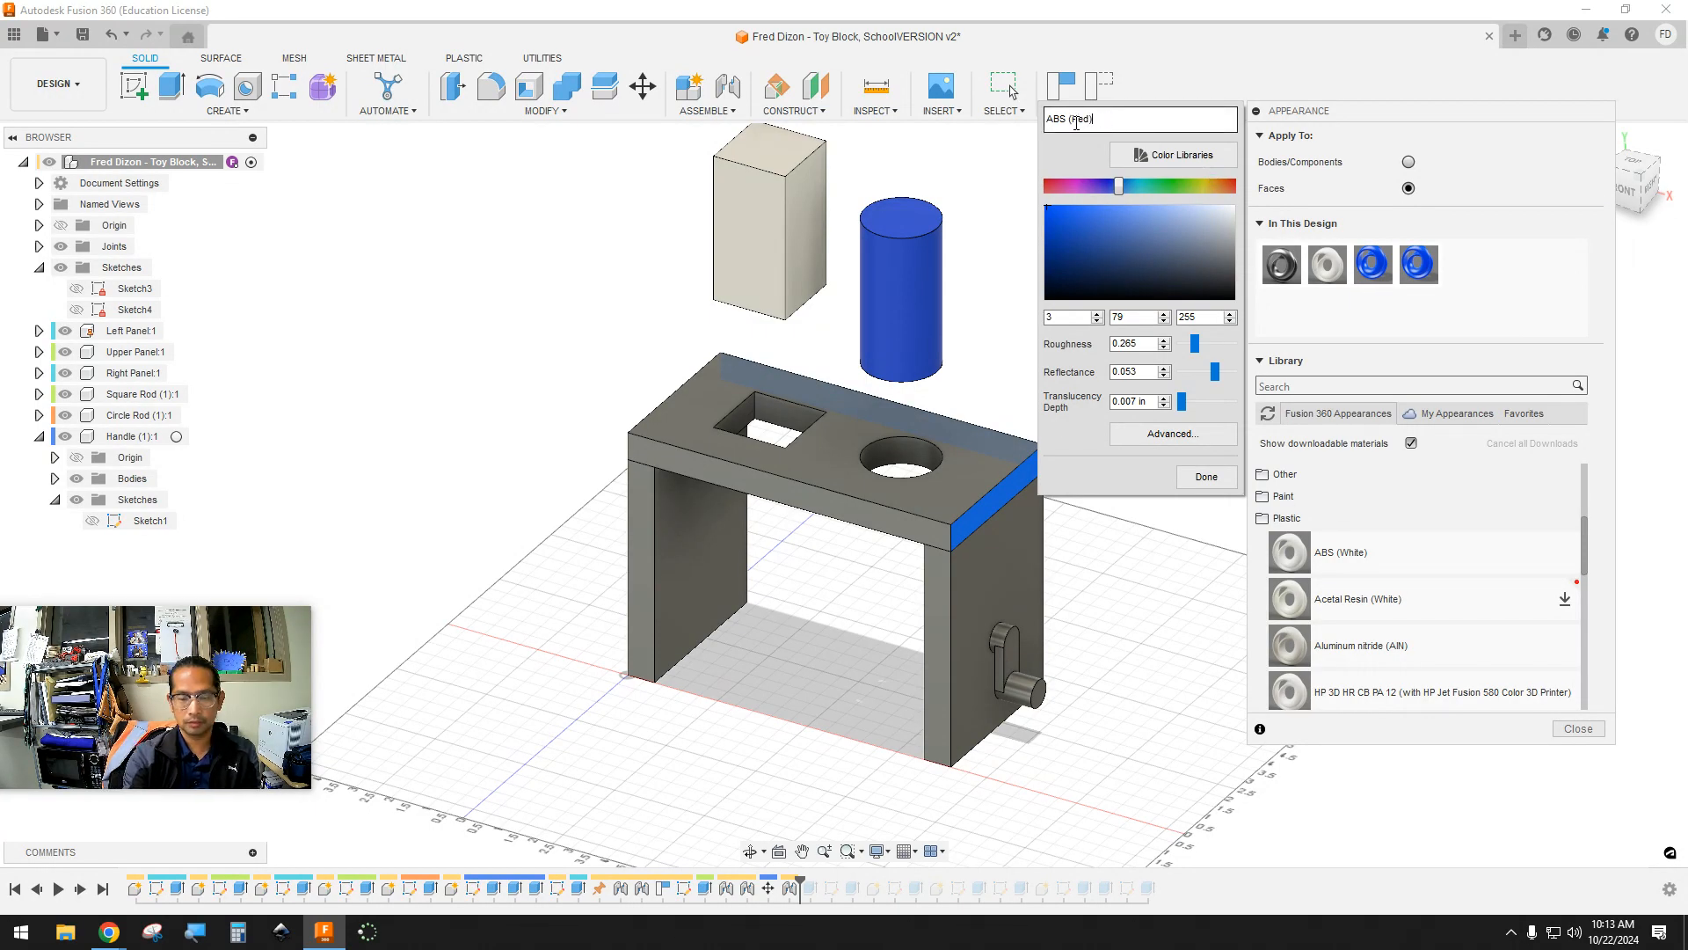
drag(1067, 188, 1239, 189)
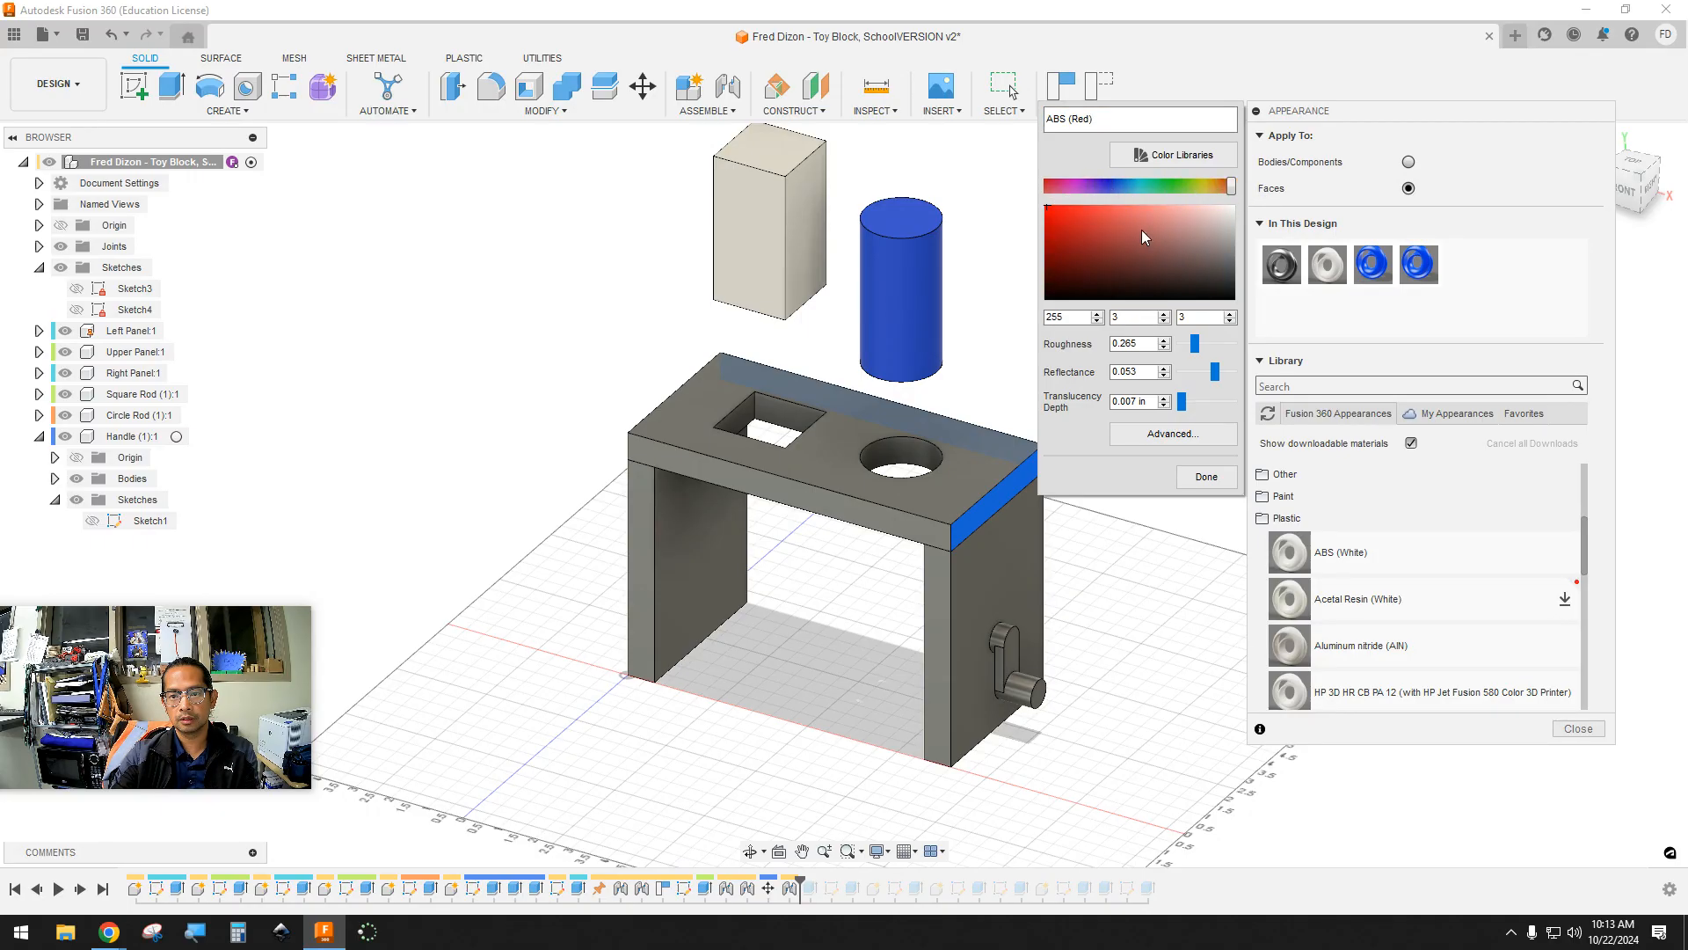
click(1211, 480)
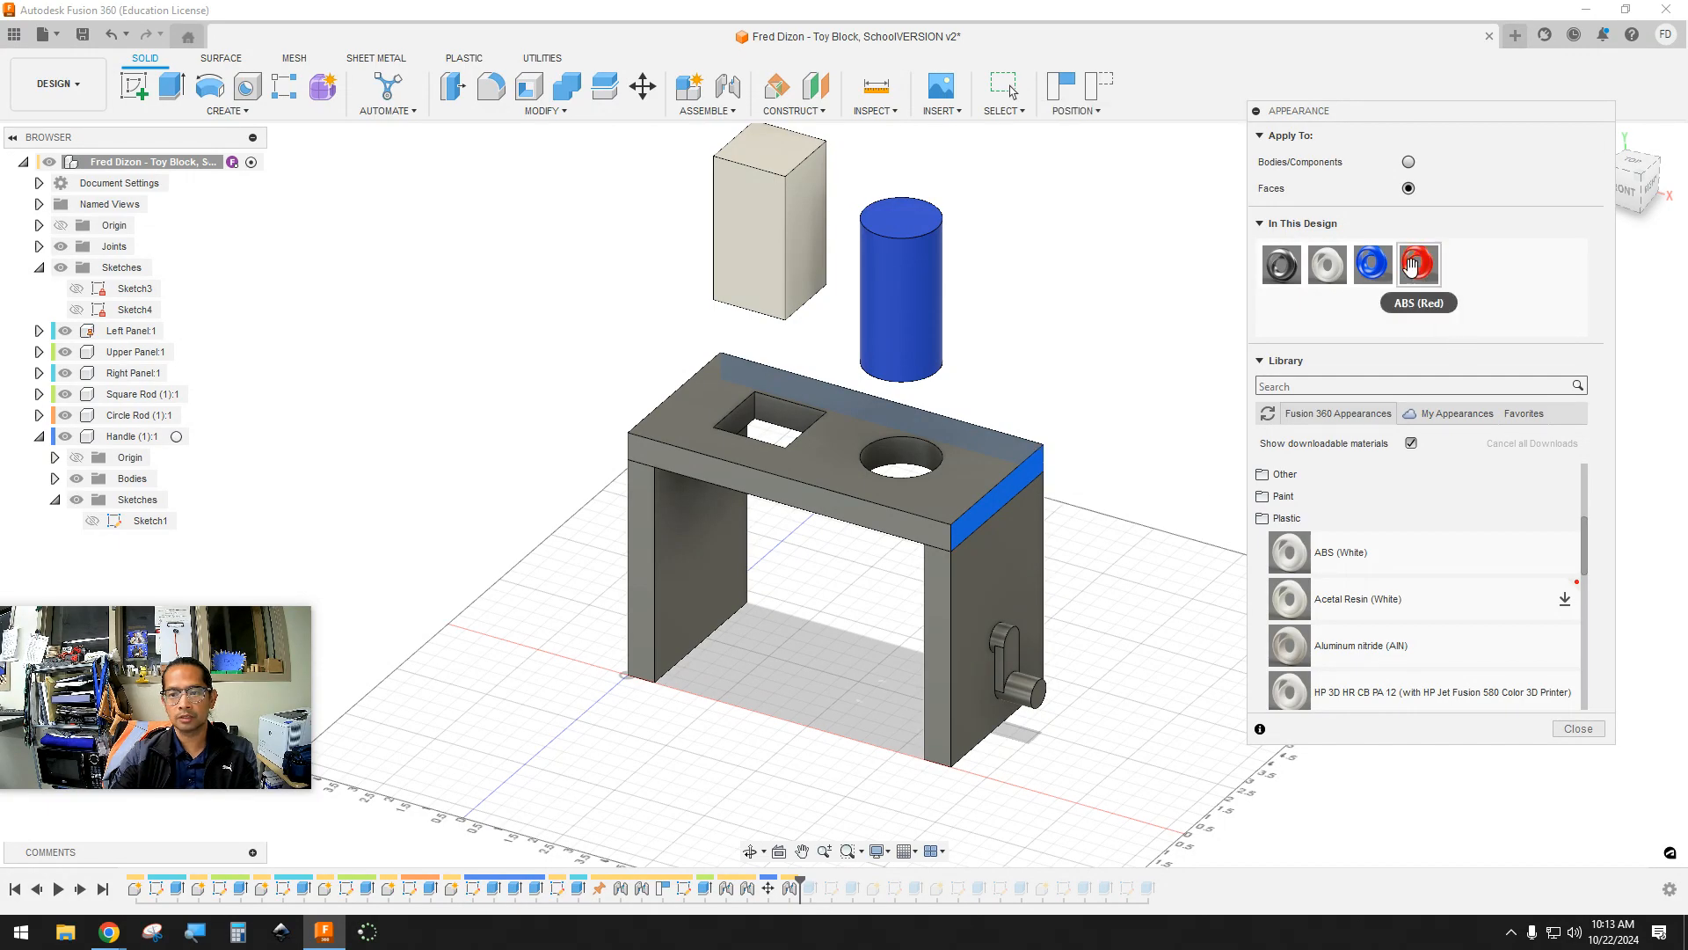
Apply ABS (Red) to the top face and to the whole body of the upper panel, removing the appearances applied to its faces
drag(1411, 262, 983, 464)
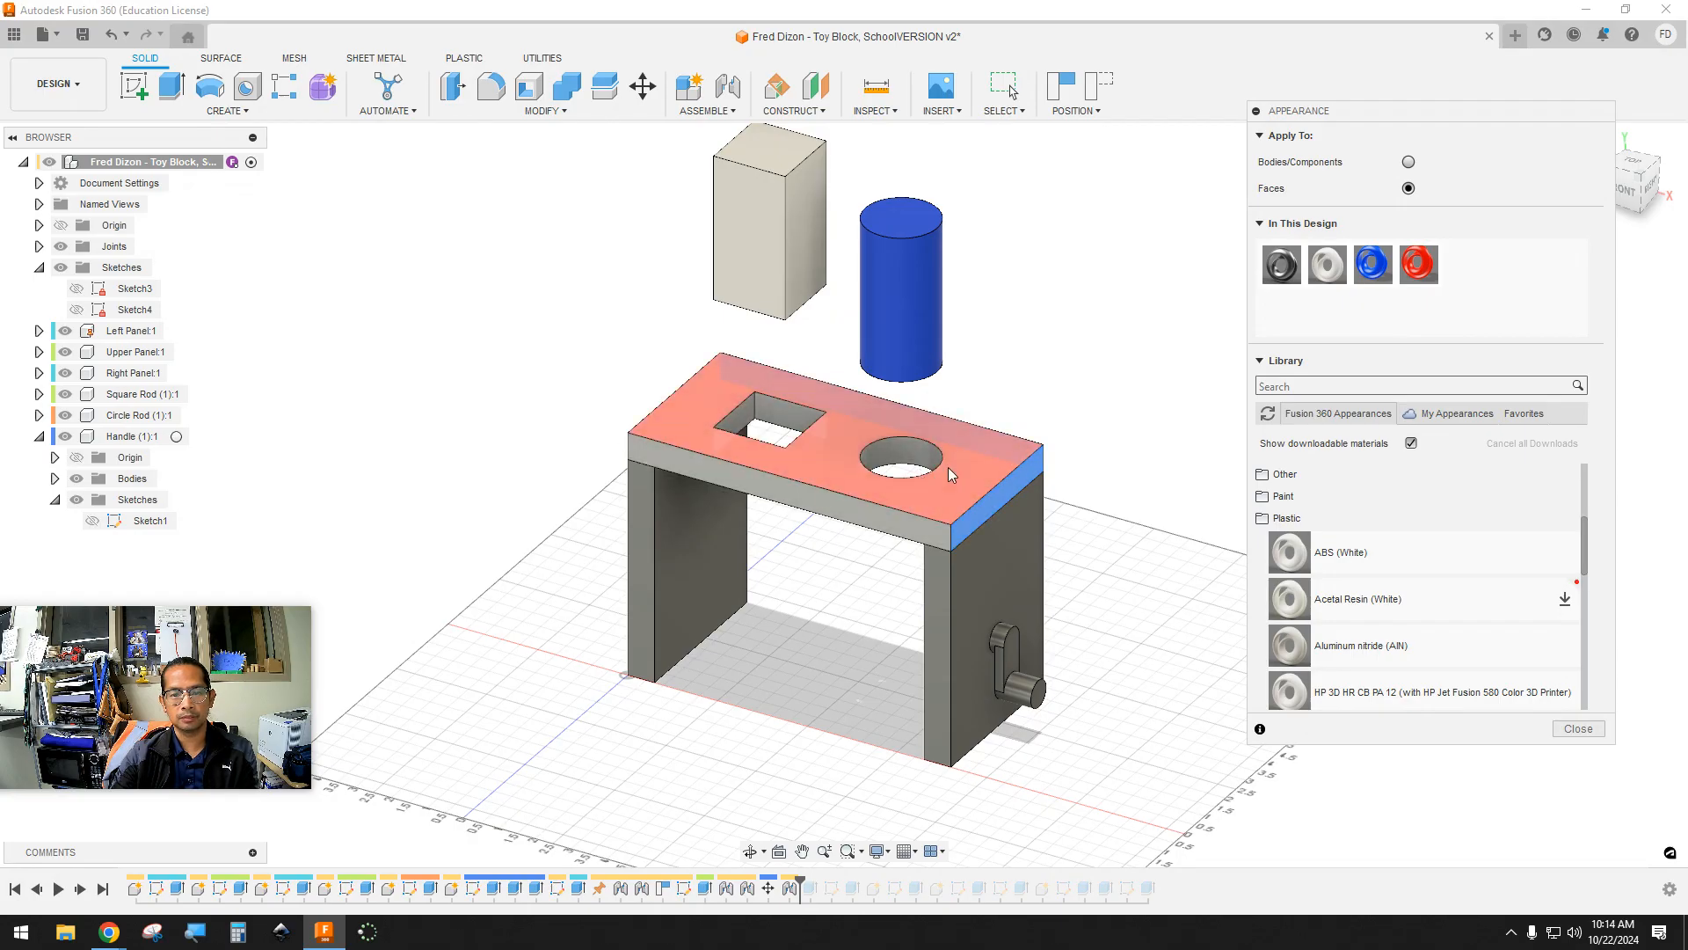
click(1409, 162)
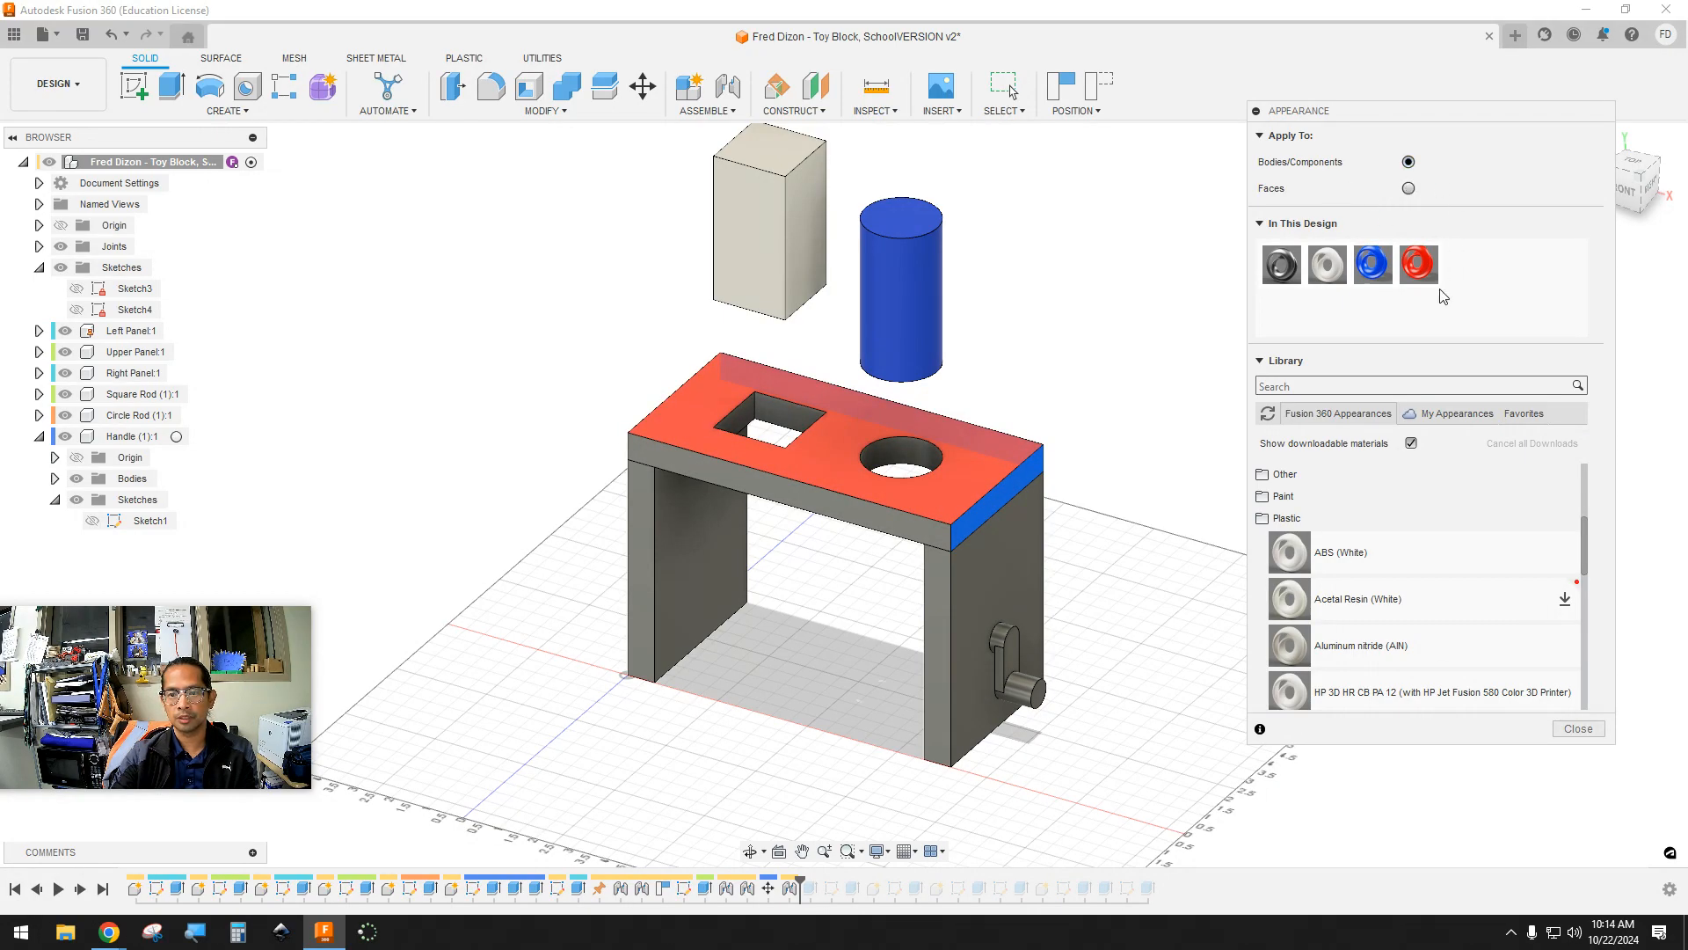
drag(1418, 264, 967, 466)
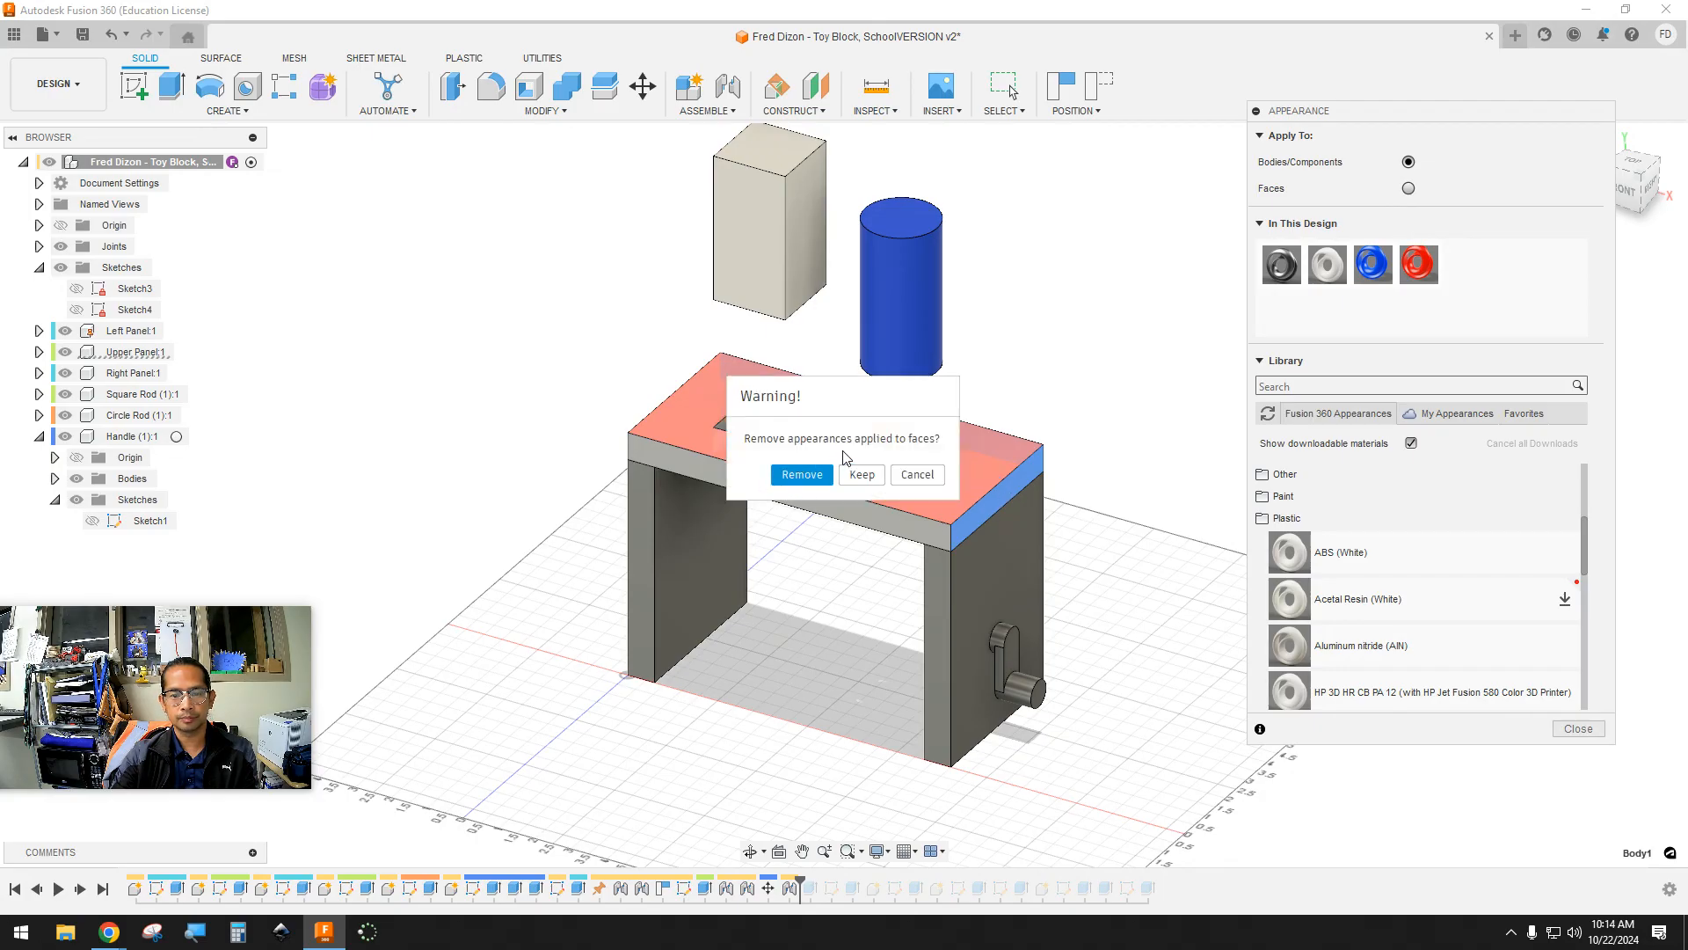
click(802, 474)
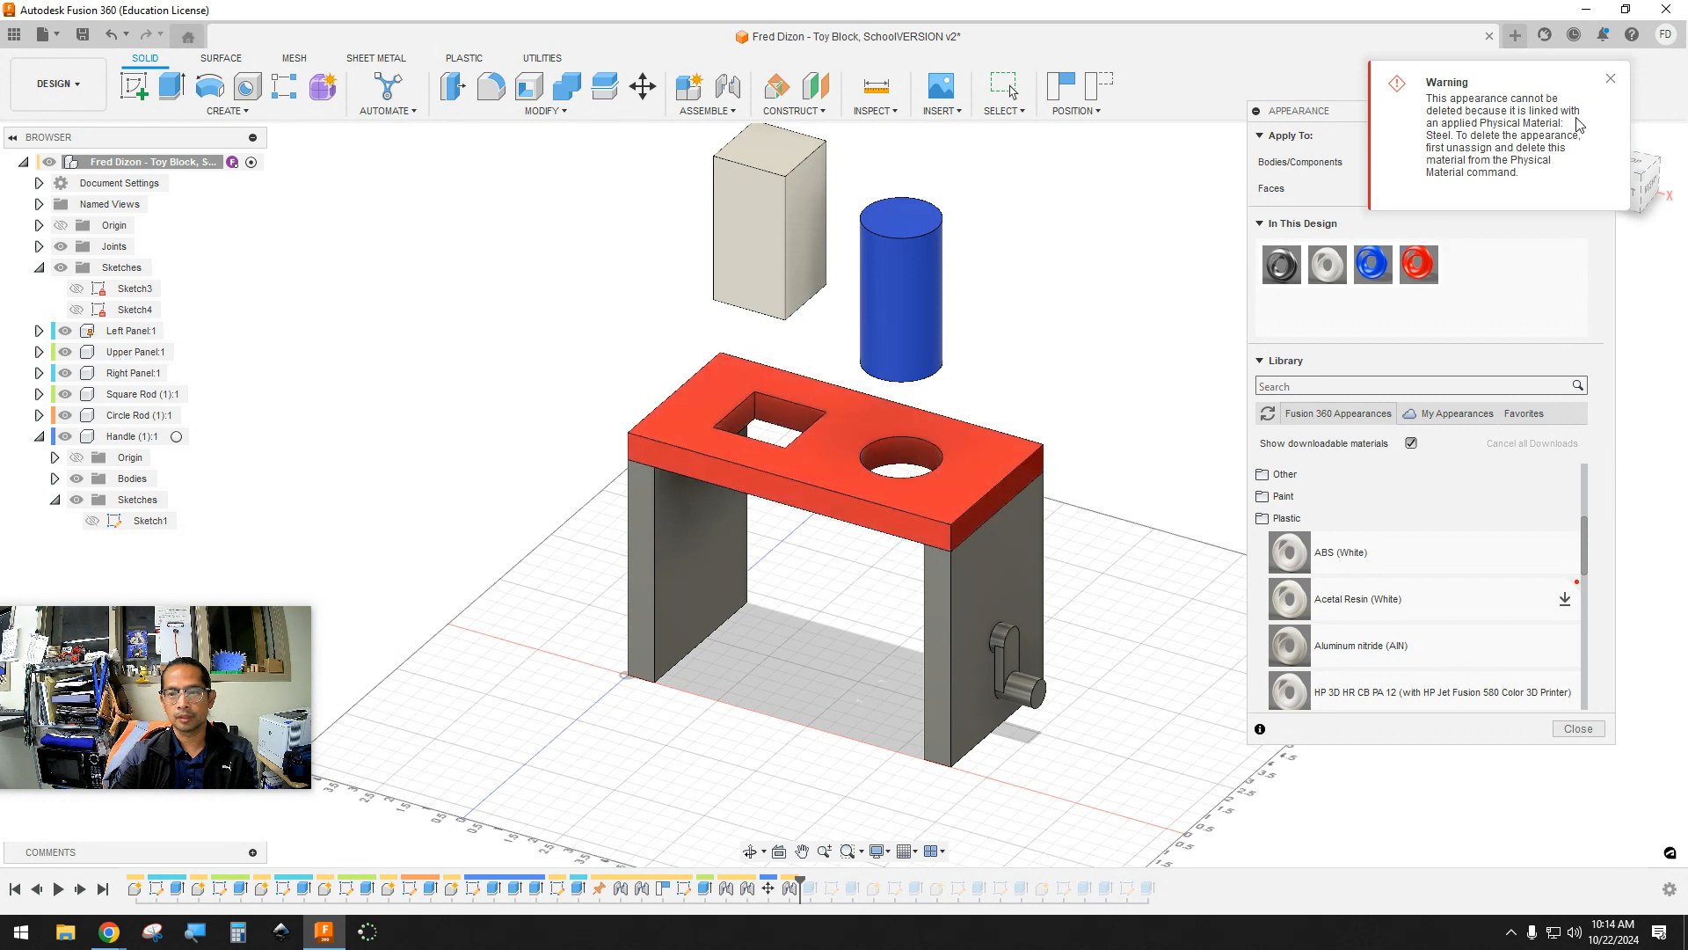
click(1612, 81)
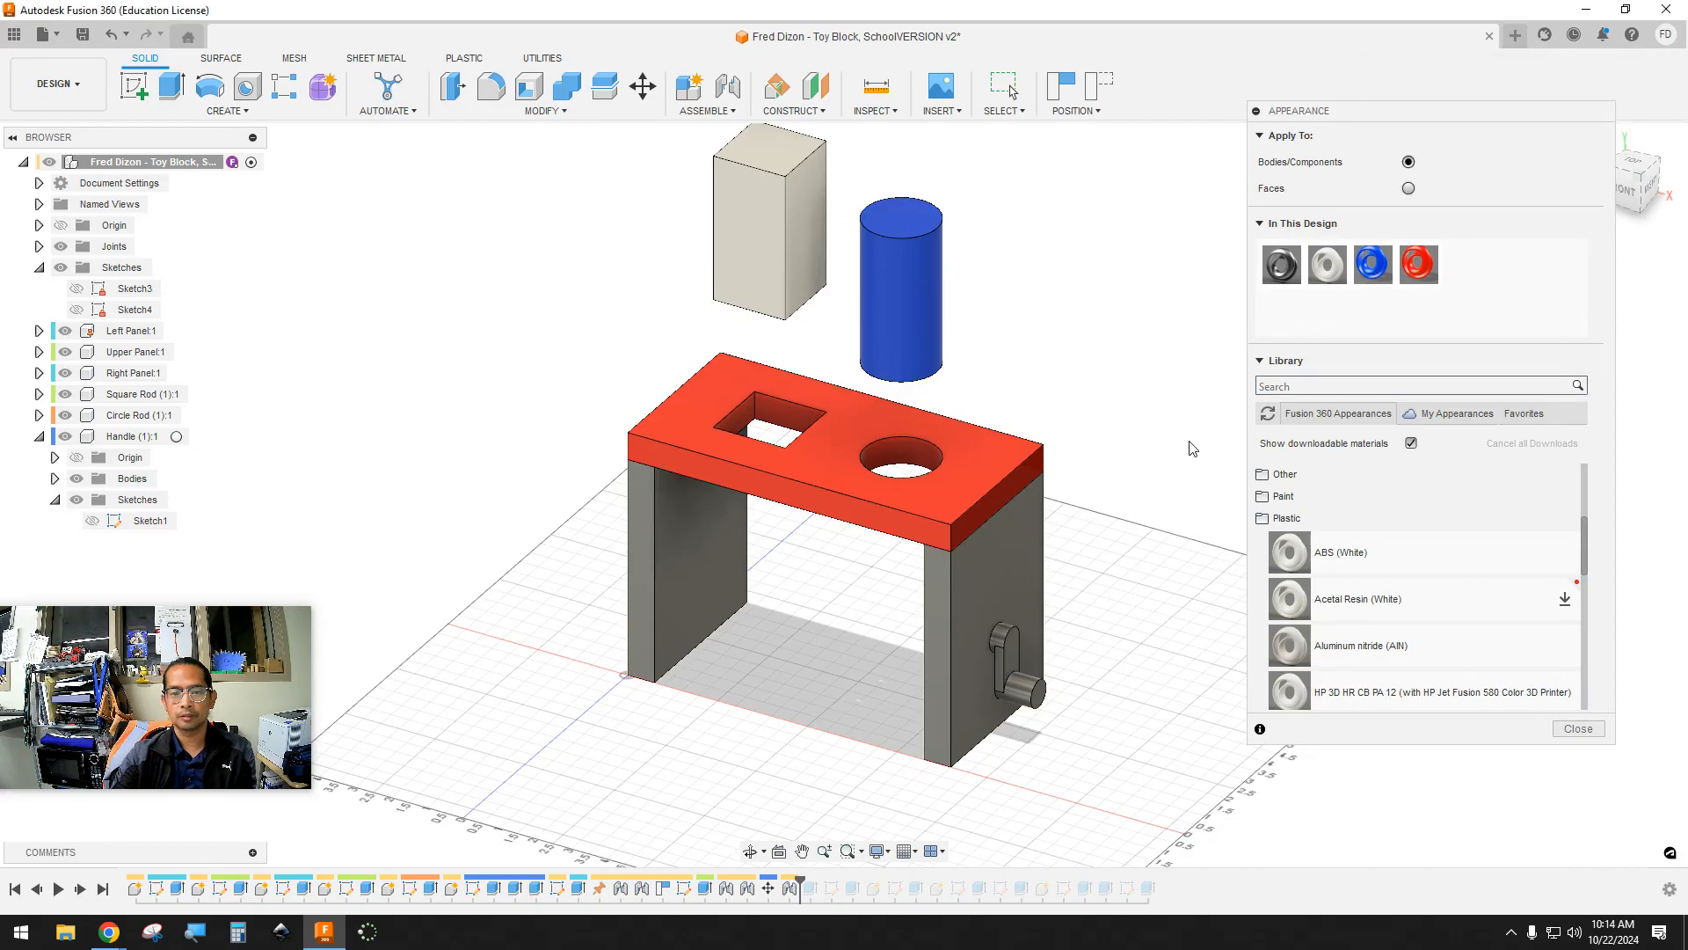
Apply ABS (Blue) to the right panel and ABS (White) to the left panel and the handle
drag(1371, 264, 958, 565)
drag(1327, 264, 698, 525)
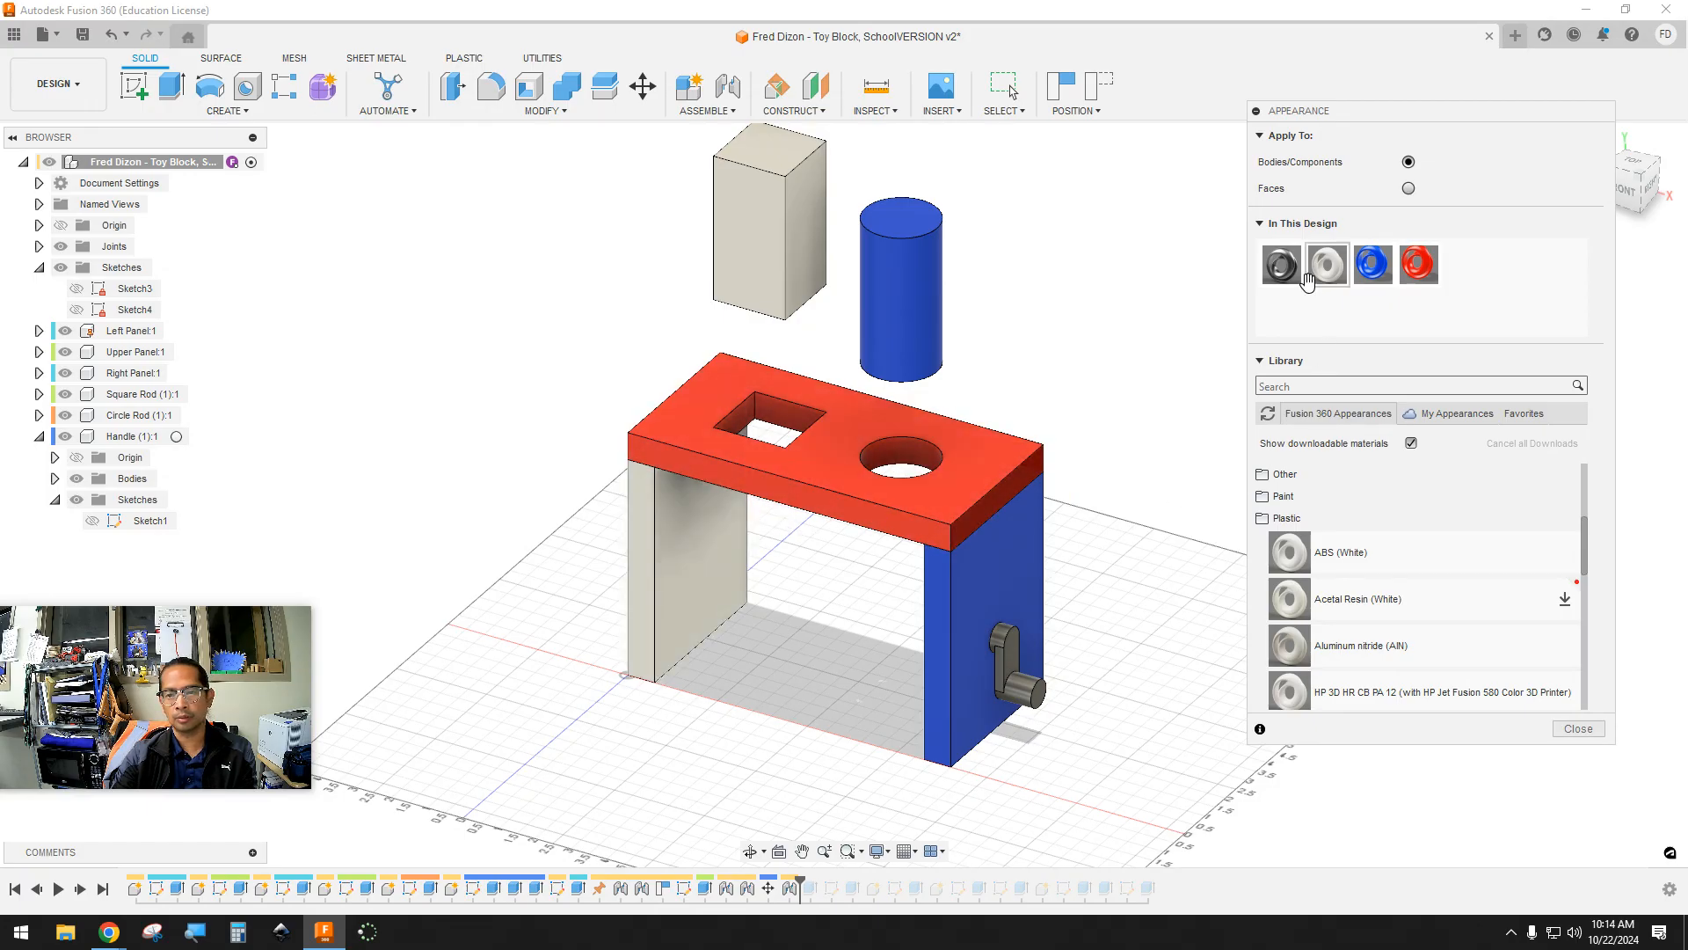
drag(1326, 264, 1006, 674)
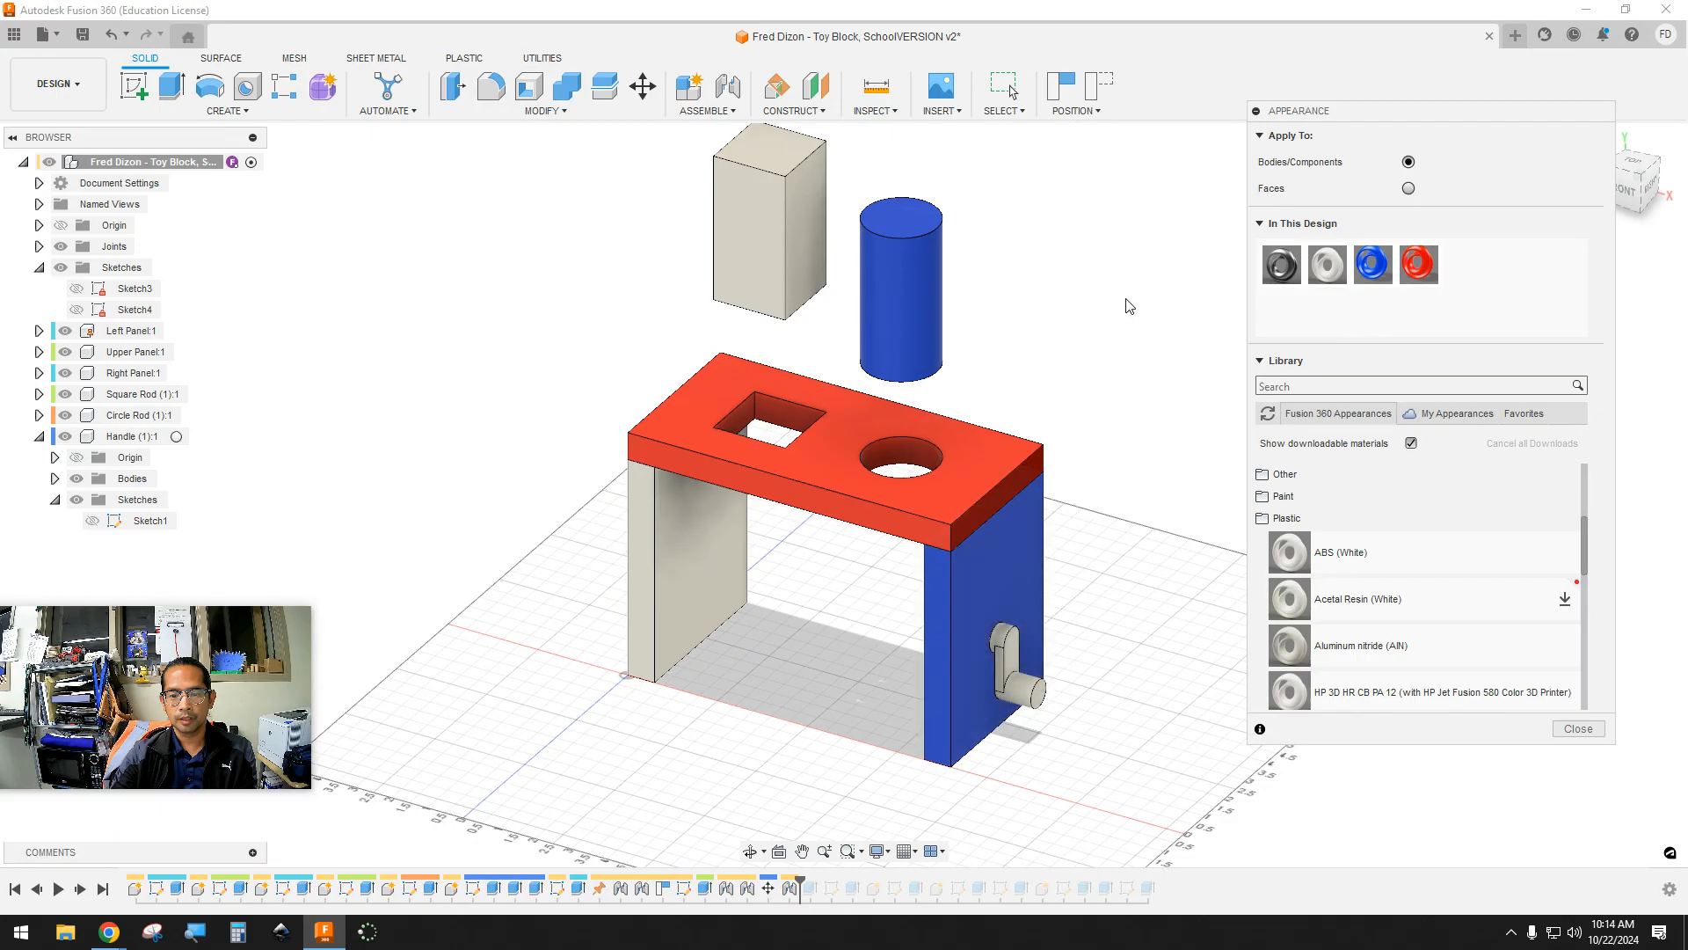